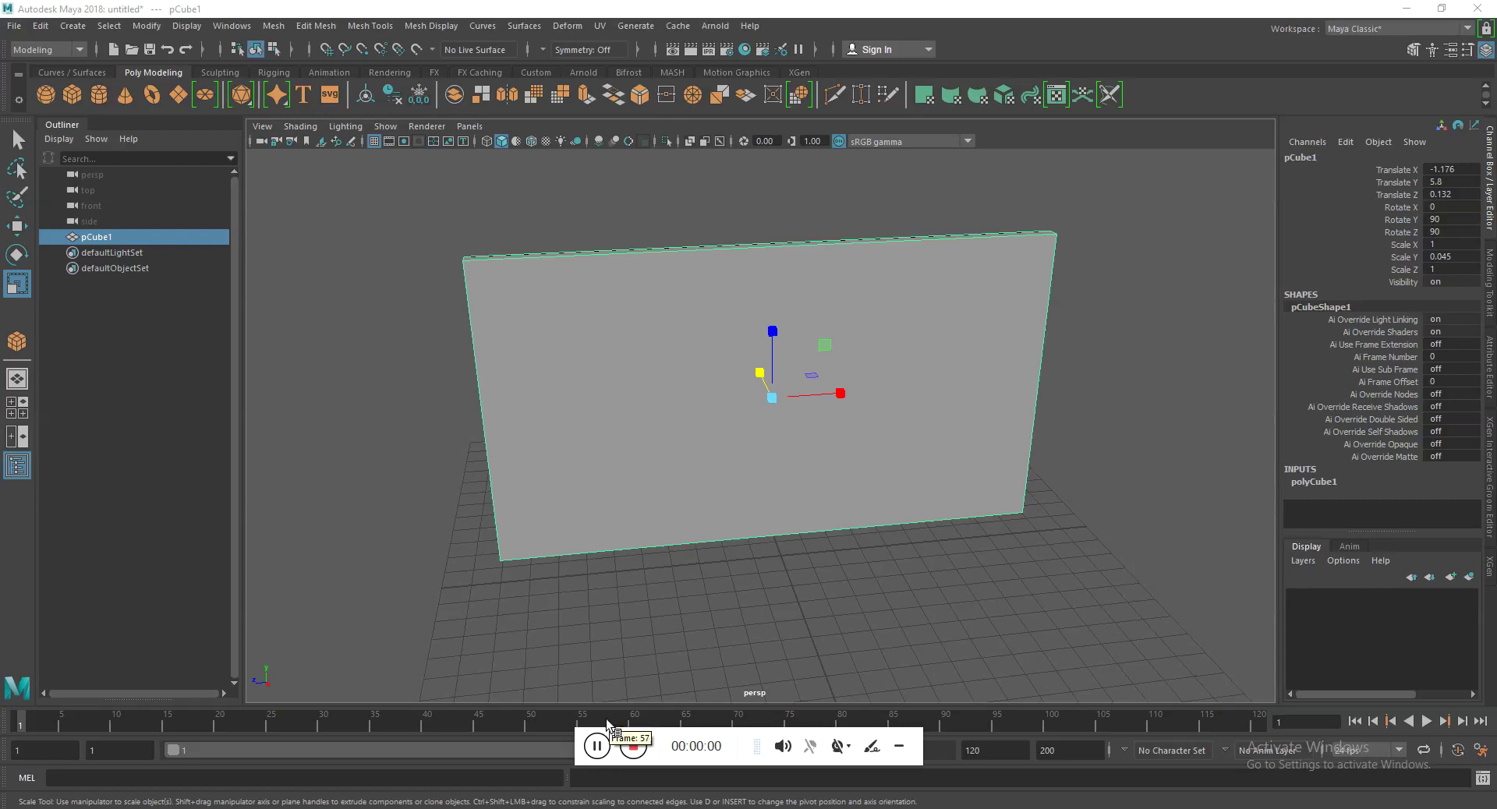
# Step: Change the polyCube1 Width from 19.8 to 19.2
pyautogui.click(633, 747)
pyautogui.moveTo(738, 414)
pyautogui.keyDown('alt'); pyautogui.mouseDown()
pyautogui.moveTo(750, 476)
pyautogui.moveTo(669, 458)
pyautogui.mouseUp(); pyautogui.keyUp('alt')
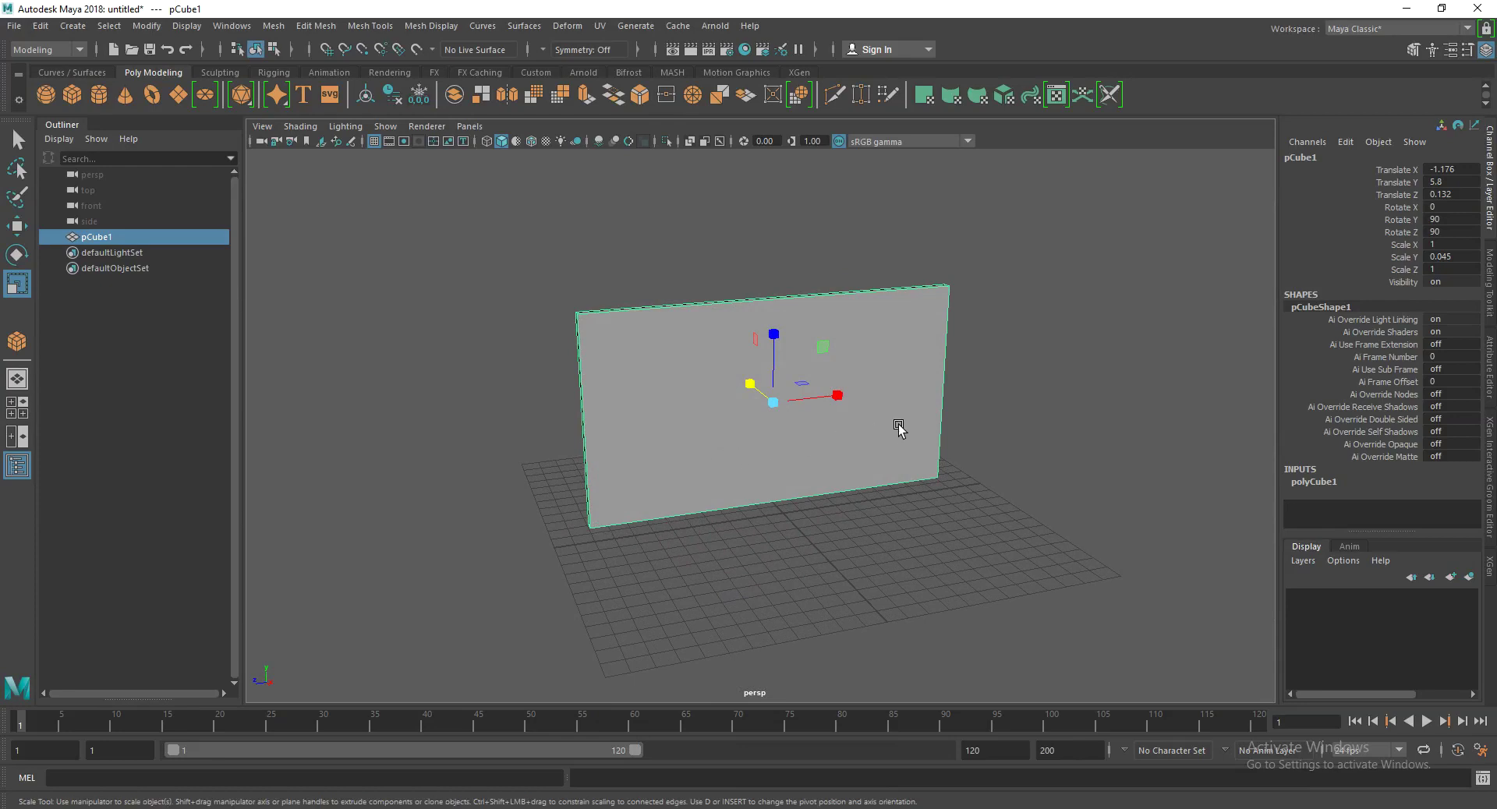
pyautogui.keyDown('alt'); pyautogui.moveTo(896, 424); pyautogui.dragTo(803, 405, button='middle'); pyautogui.keyUp('alt')
pyautogui.click(1495, 404)
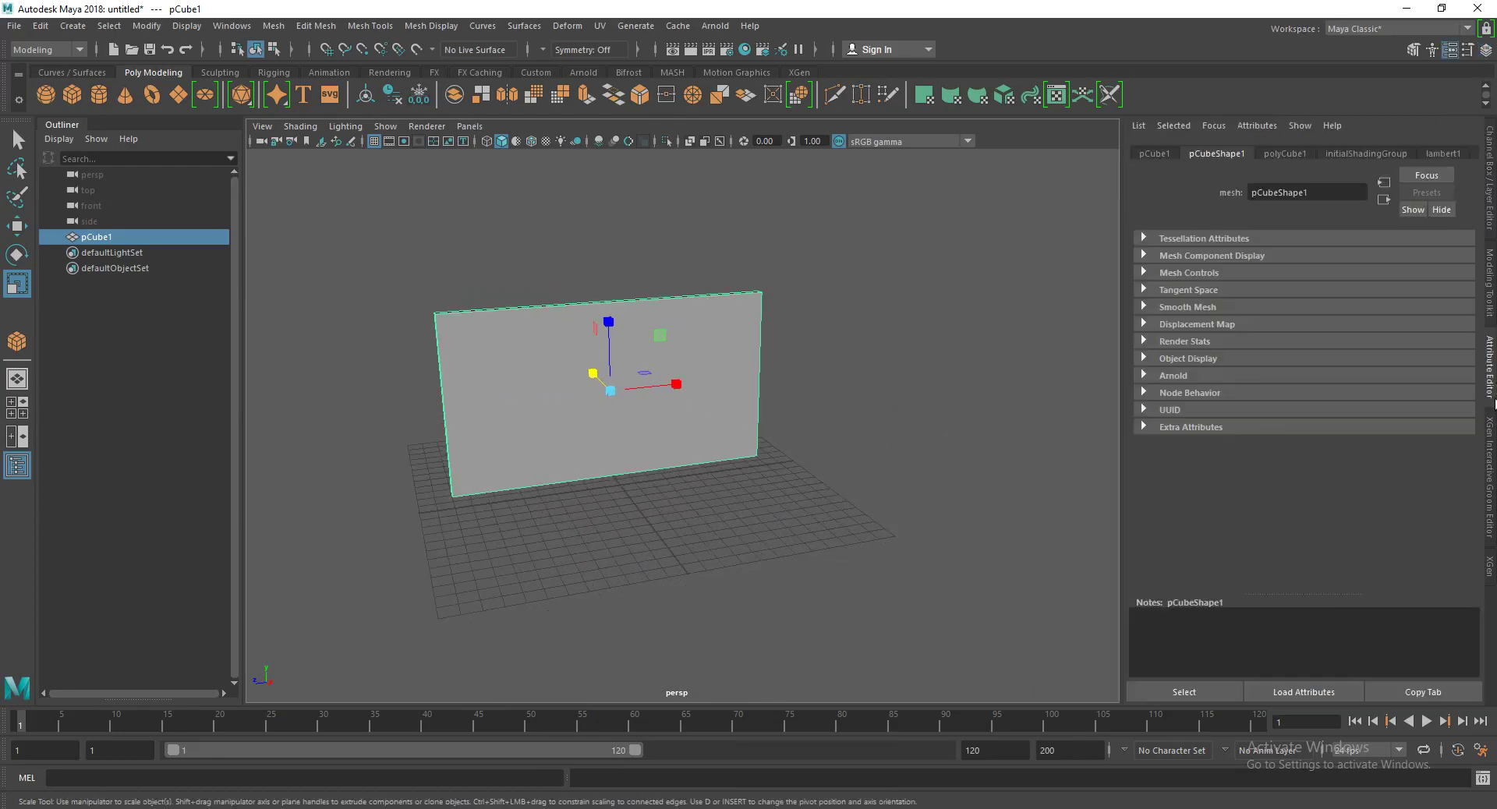
pyautogui.click(1493, 144)
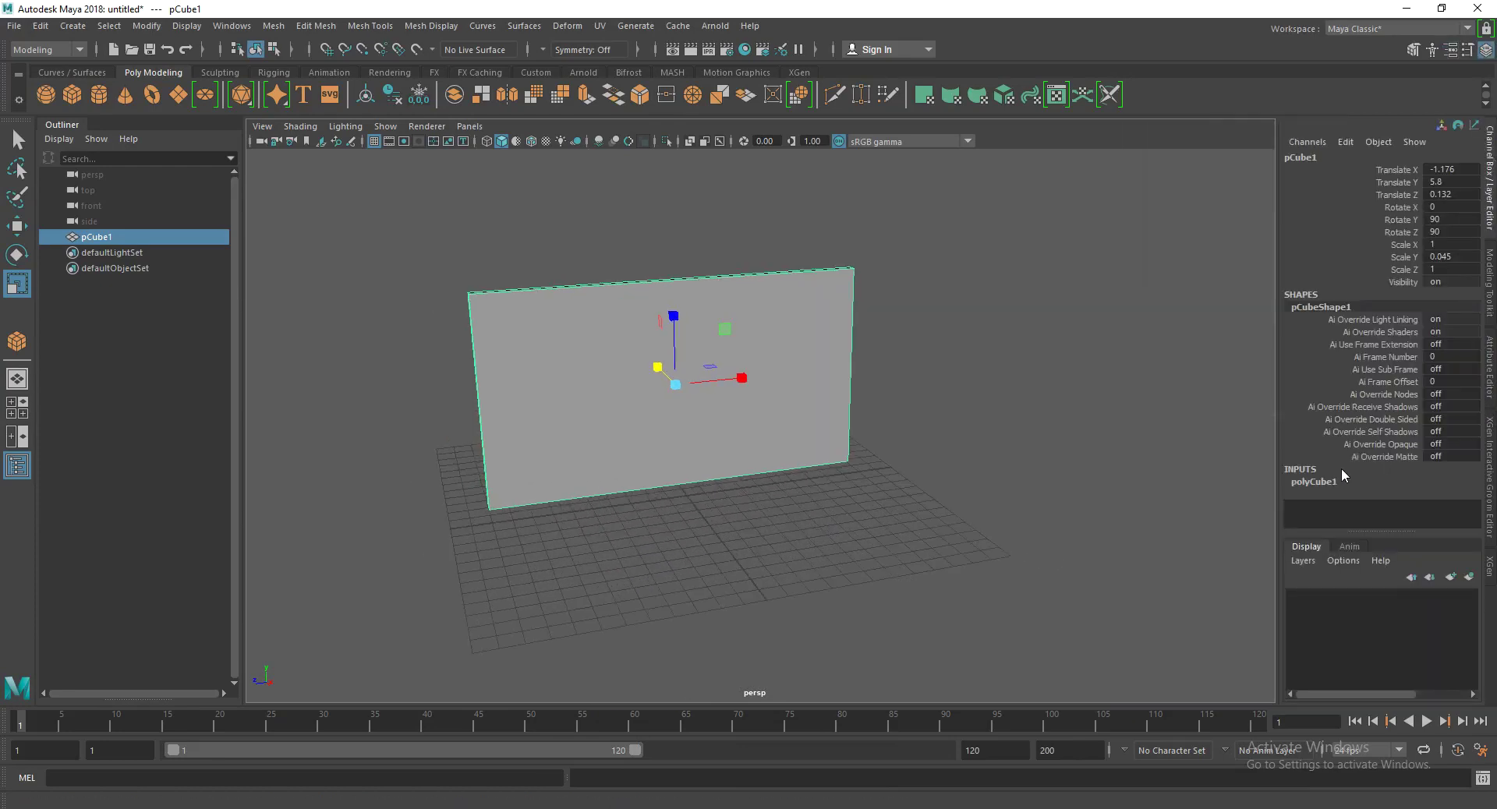
pyautogui.click(1330, 487)
pyautogui.scroll(-1, 1330, 487)
pyautogui.doubleClick(1445, 458)
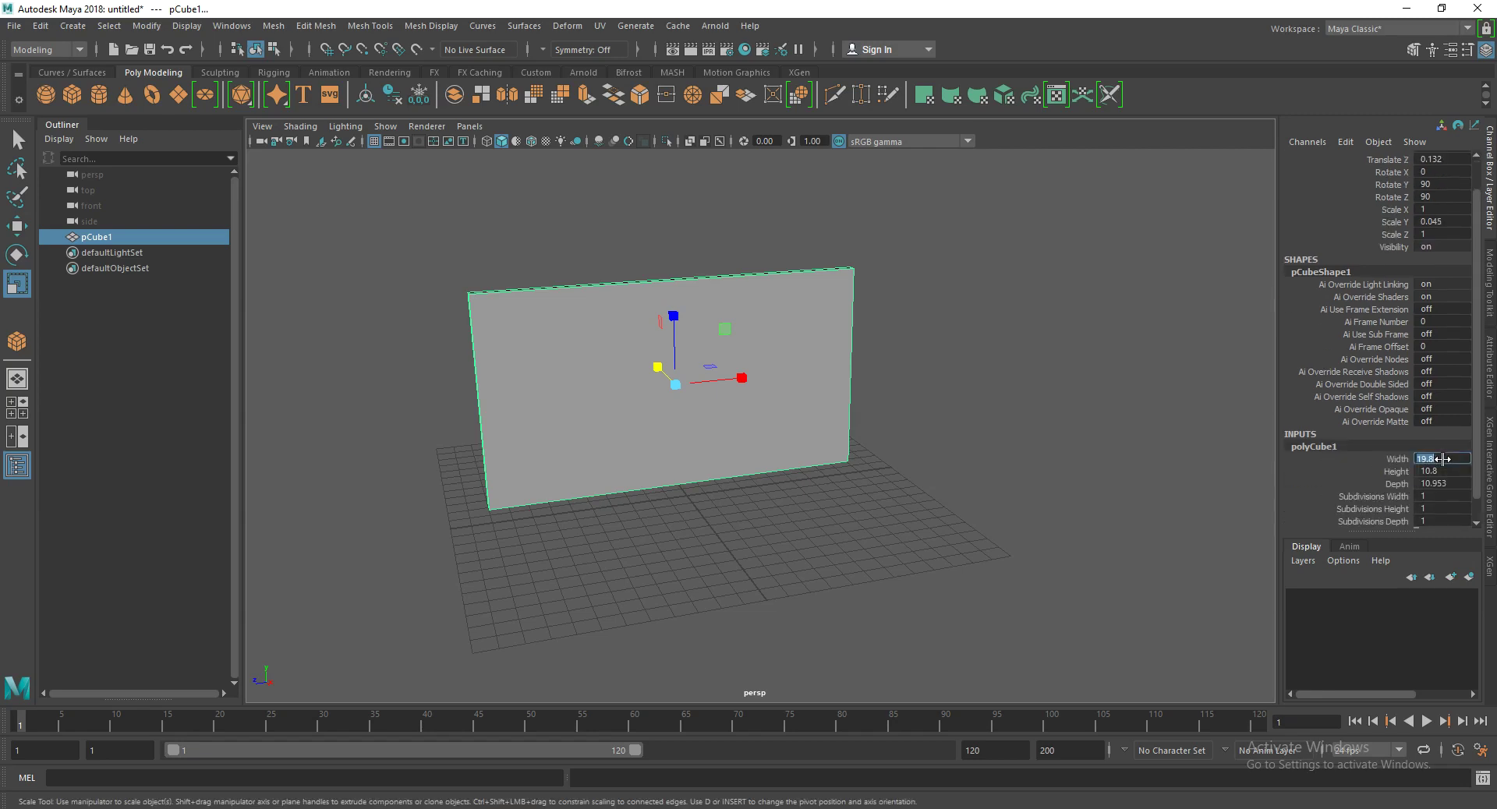
pyautogui.press('Return')
# Step: Reselect the panel and orbit around it to view it edge-on
pyautogui.click(976, 492)
pyautogui.click(762, 387)
pyautogui.moveTo(762, 388)
pyautogui.keyDown('alt'); pyautogui.mouseDown()
pyautogui.moveTo(792, 448)
pyautogui.moveTo(925, 512)
pyautogui.moveTo(807, 455)
pyautogui.moveTo(943, 418)
pyautogui.moveTo(901, 454)
pyautogui.moveTo(902, 504)
pyautogui.mouseUp(); pyautogui.keyUp('alt')
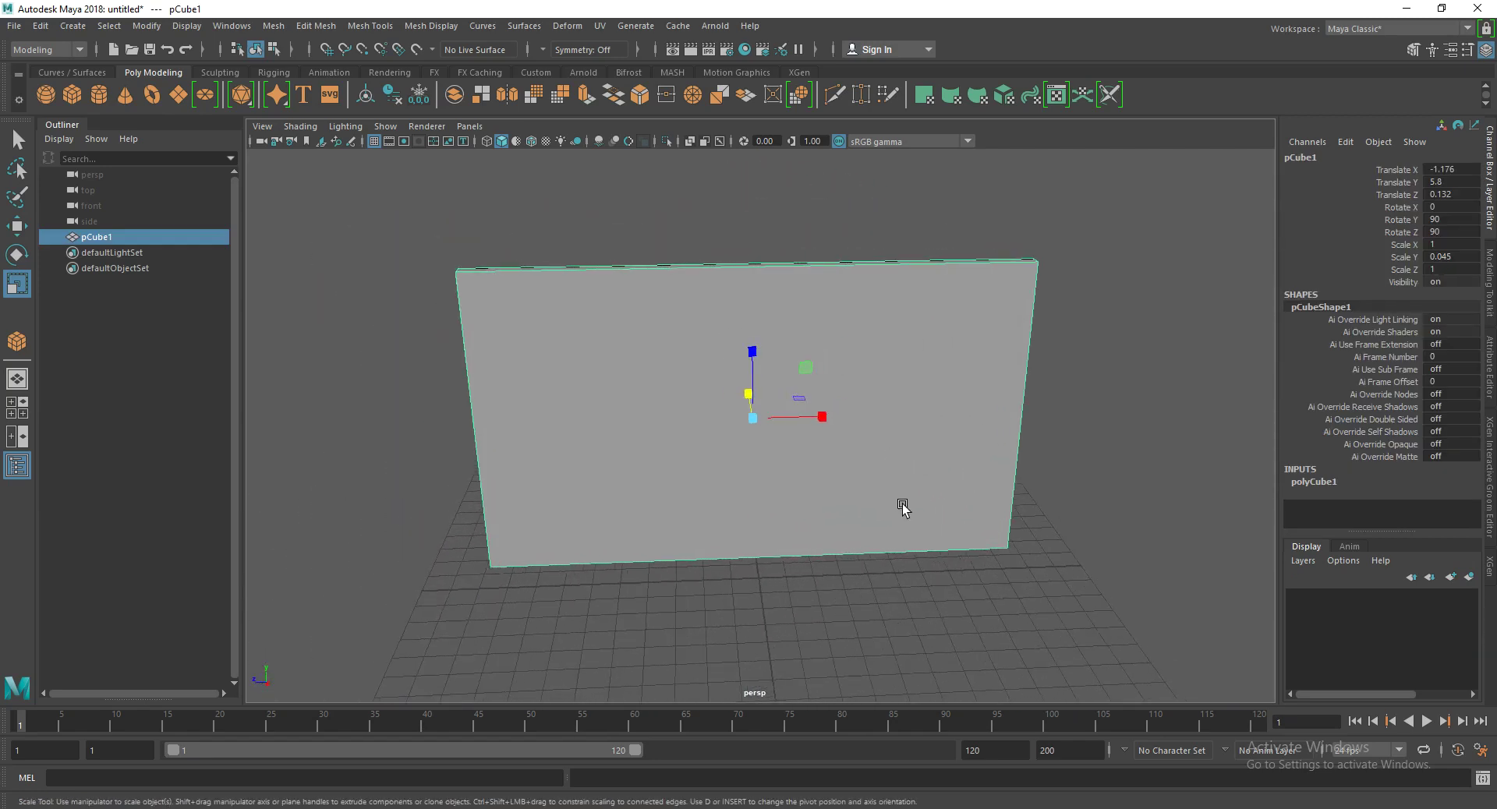
pyautogui.moveTo(839, 374)
pyautogui.keyDown('alt'); pyautogui.mouseDown()
pyautogui.moveTo(839, 394)
pyautogui.moveTo(879, 405)
pyautogui.moveTo(1037, 417)
pyautogui.moveTo(889, 371)
pyautogui.moveTo(896, 337)
pyautogui.moveTo(892, 414)
pyautogui.moveTo(909, 417)
pyautogui.moveTo(792, 322)
pyautogui.mouseUp(); pyautogui.keyUp('alt')
# Step: Select the panel's top edge and split a vertical edge ring through it
pyautogui.press('F10')
pyautogui.click(784, 240)
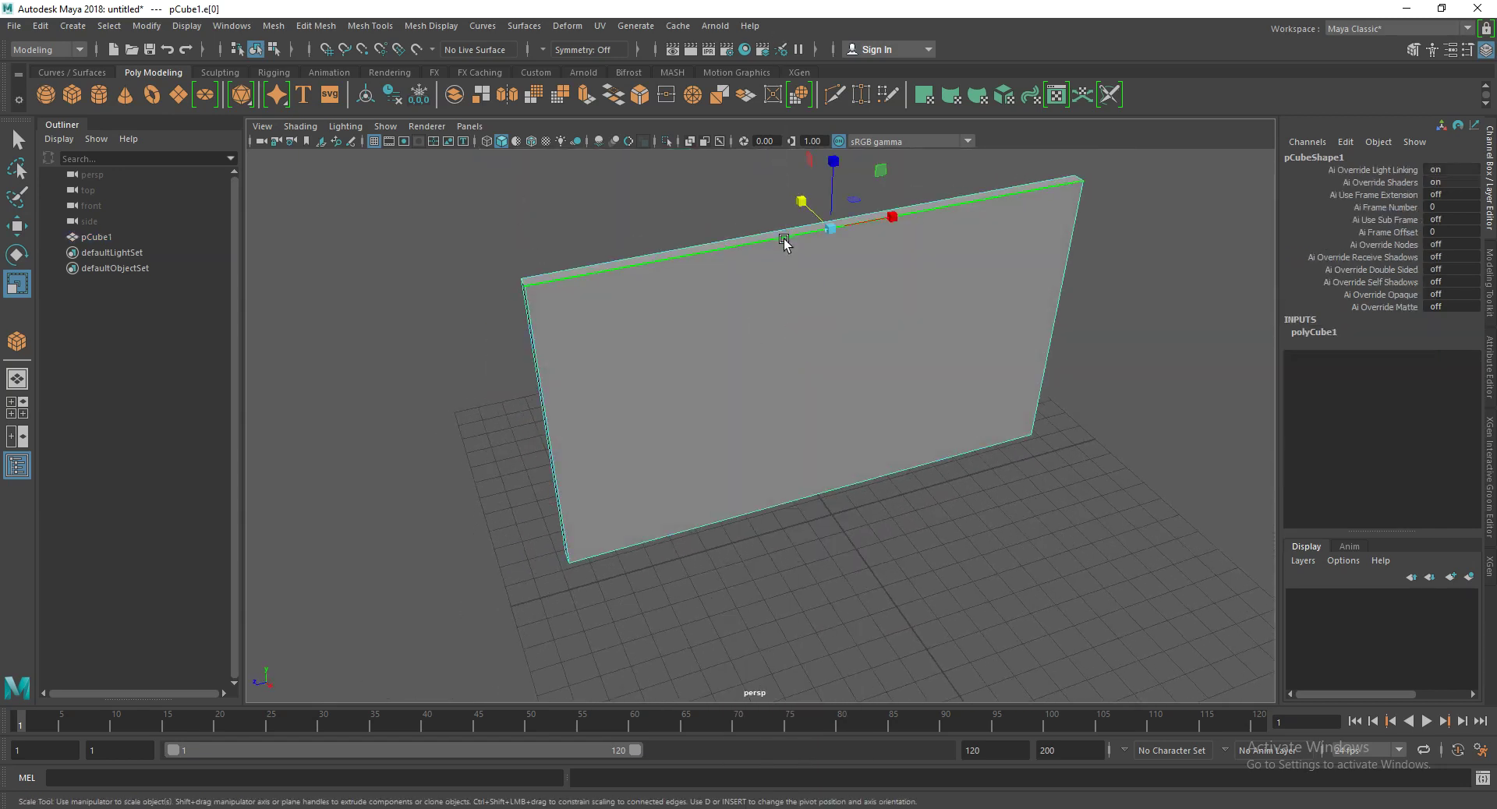
pyautogui.keyDown('ctrl'); pyautogui.moveTo(784, 243); pyautogui.dragTo(831, 227, button='right'); pyautogui.keyUp('ctrl')
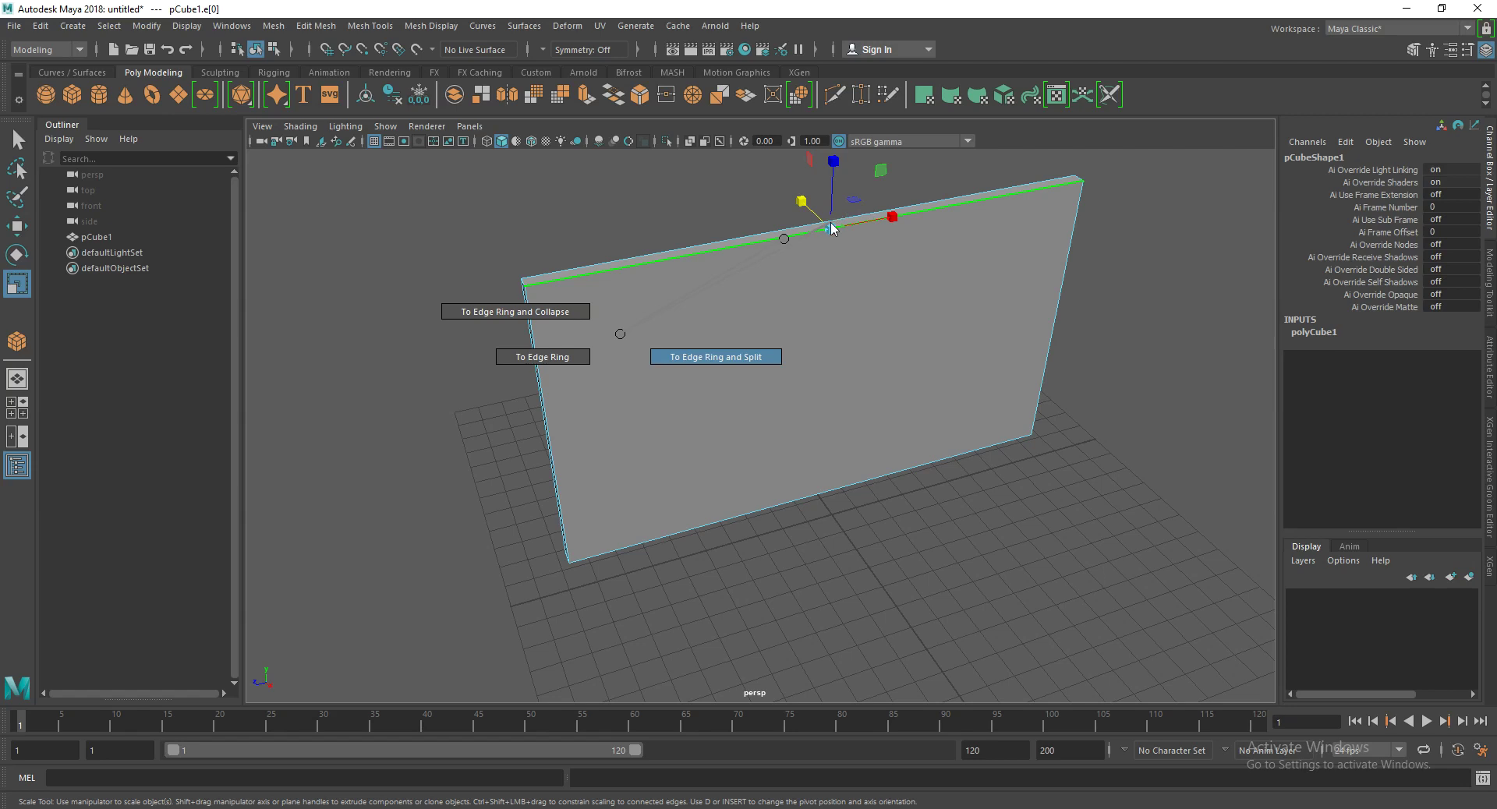
pyautogui.keyDown('ctrl'); pyautogui.rightClick(784, 240); pyautogui.keyUp('ctrl')
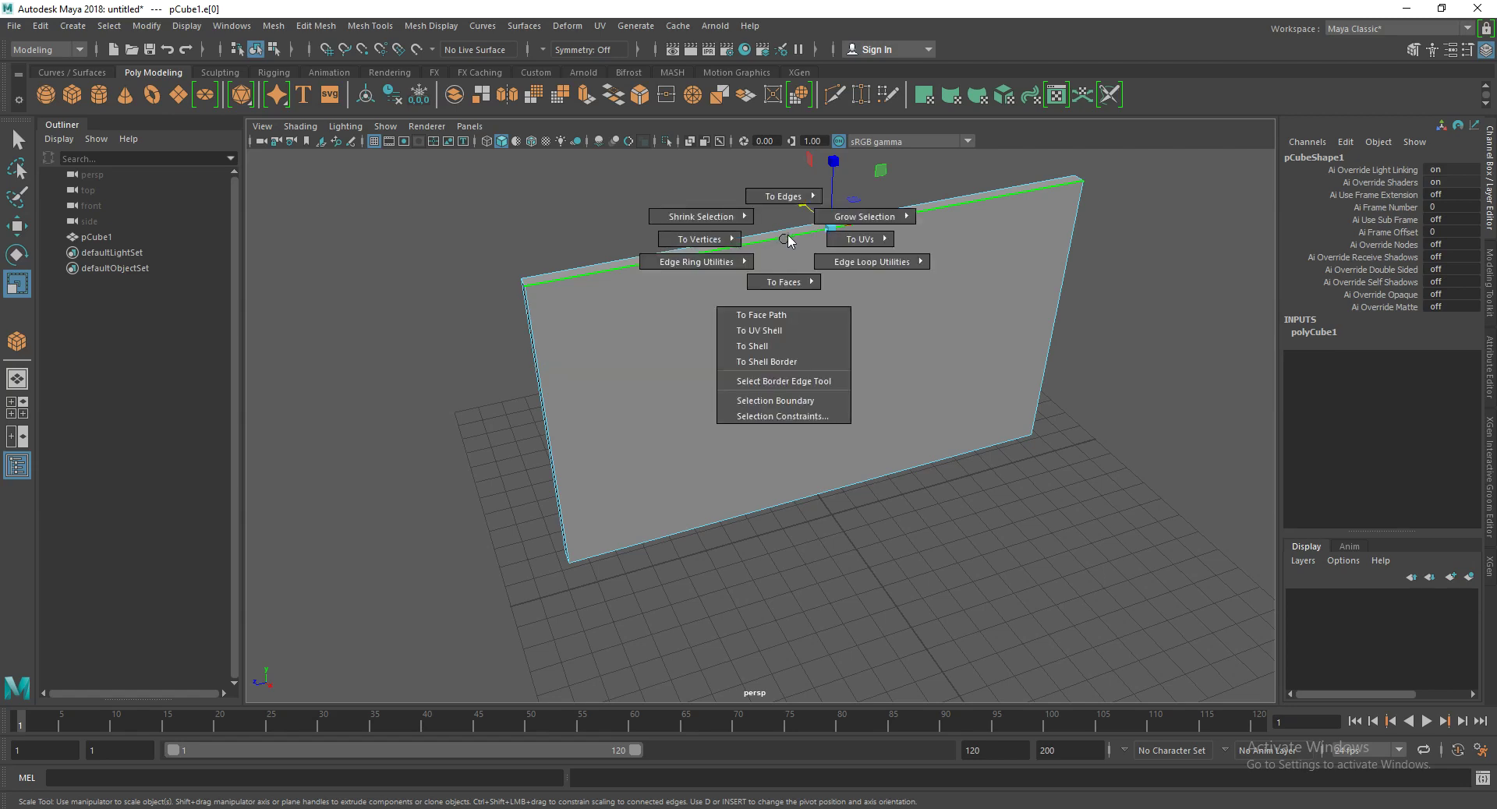
pyautogui.keyDown('ctrl'); pyautogui.moveTo(784, 244); pyautogui.dragTo(717, 278, button='right'); pyautogui.keyUp('ctrl')
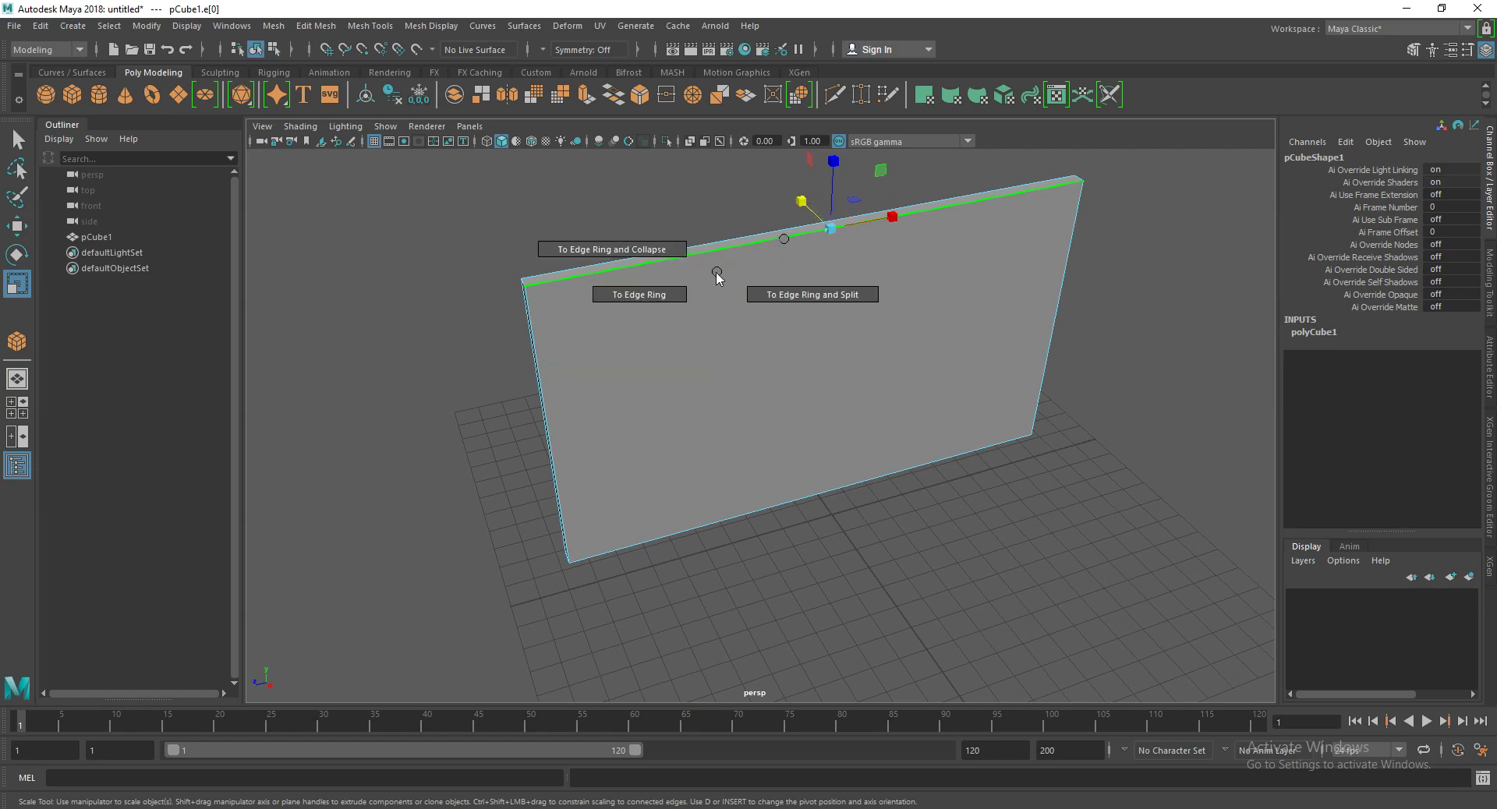
pyautogui.keyDown('ctrl'); pyautogui.moveTo(786, 239); pyautogui.dragTo(714, 234, button='right'); pyautogui.keyUp('ctrl')
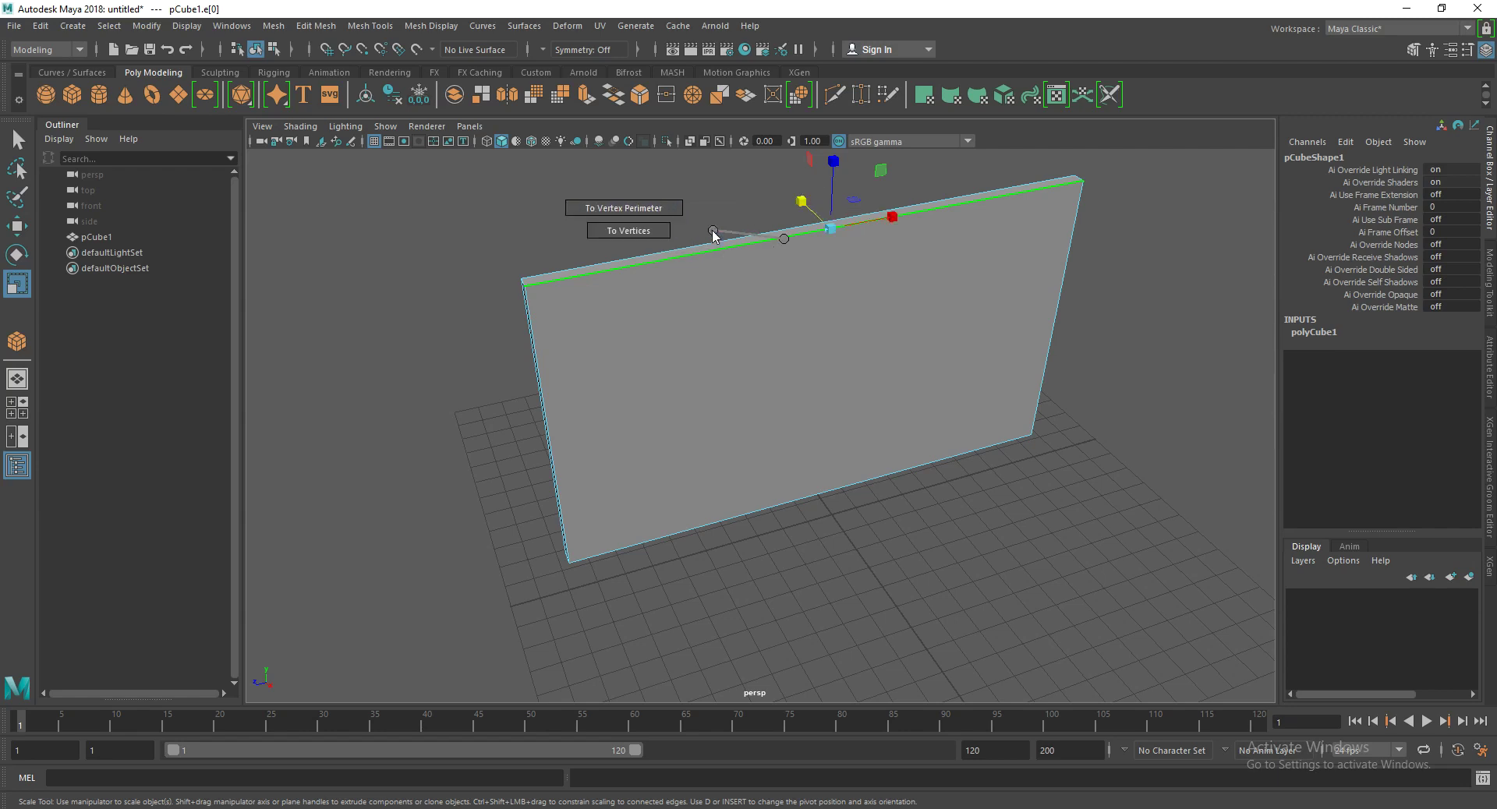
pyautogui.keyDown('ctrl'); pyautogui.moveTo(719, 238); pyautogui.dragTo(733, 256, button='right'); pyautogui.keyUp('ctrl')
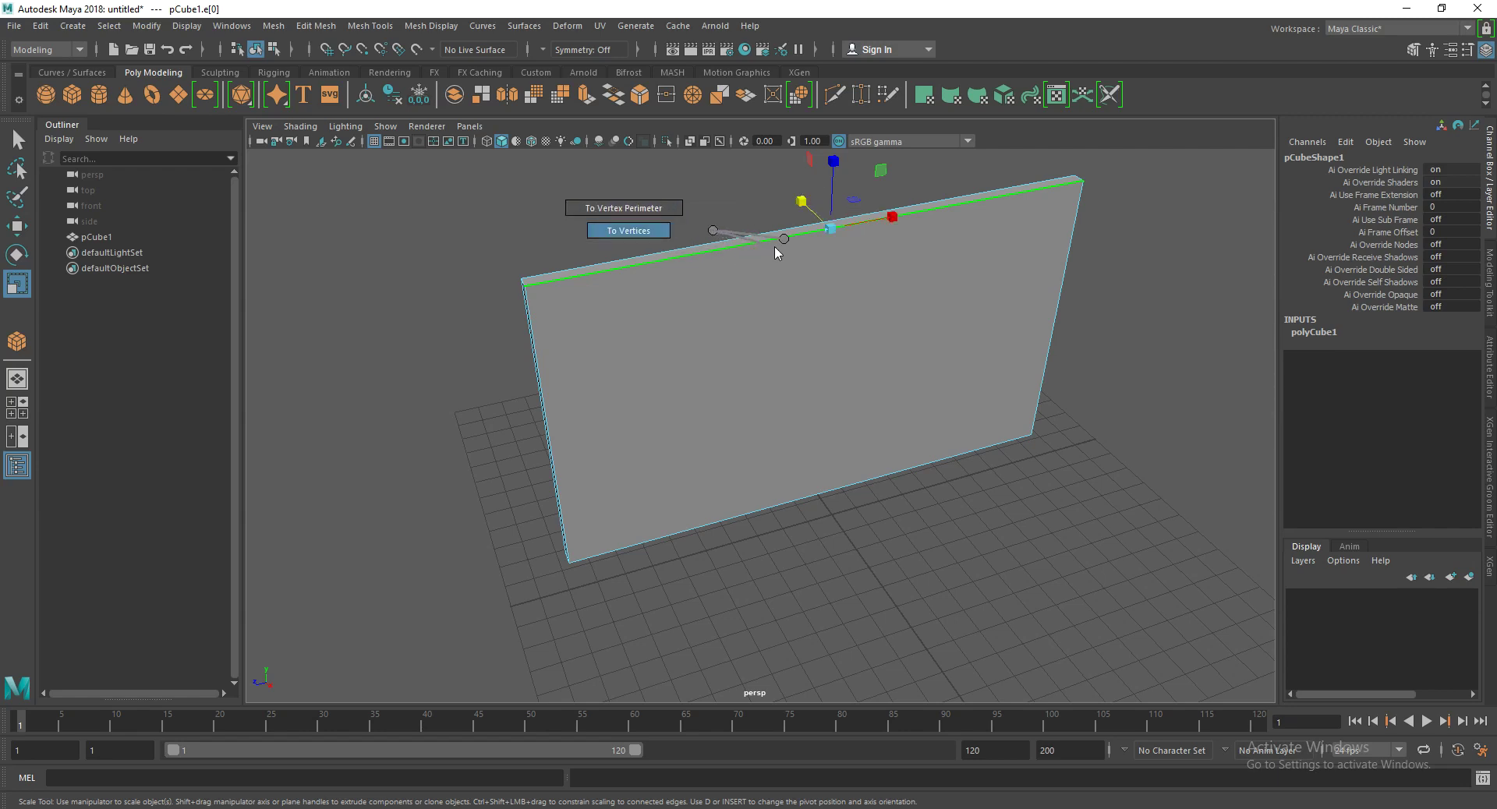
pyautogui.keyDown('ctrl'); pyautogui.moveTo(784, 240); pyautogui.dragTo(784, 244, button='right'); pyautogui.keyUp('ctrl')
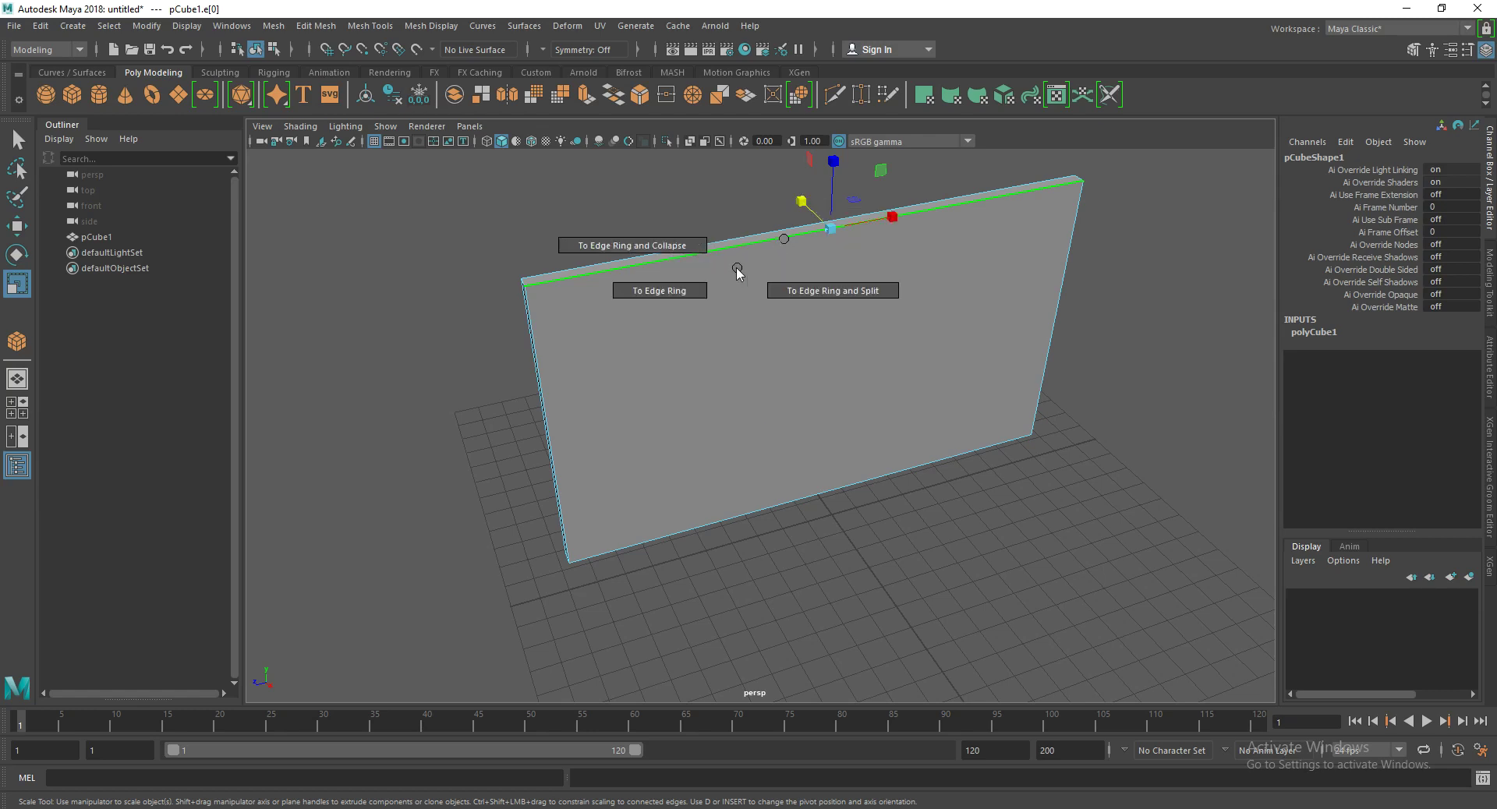
pyautogui.keyDown('ctrl'); pyautogui.moveTo(784, 244); pyautogui.dragTo(879, 324, button='right'); pyautogui.keyUp('ctrl')
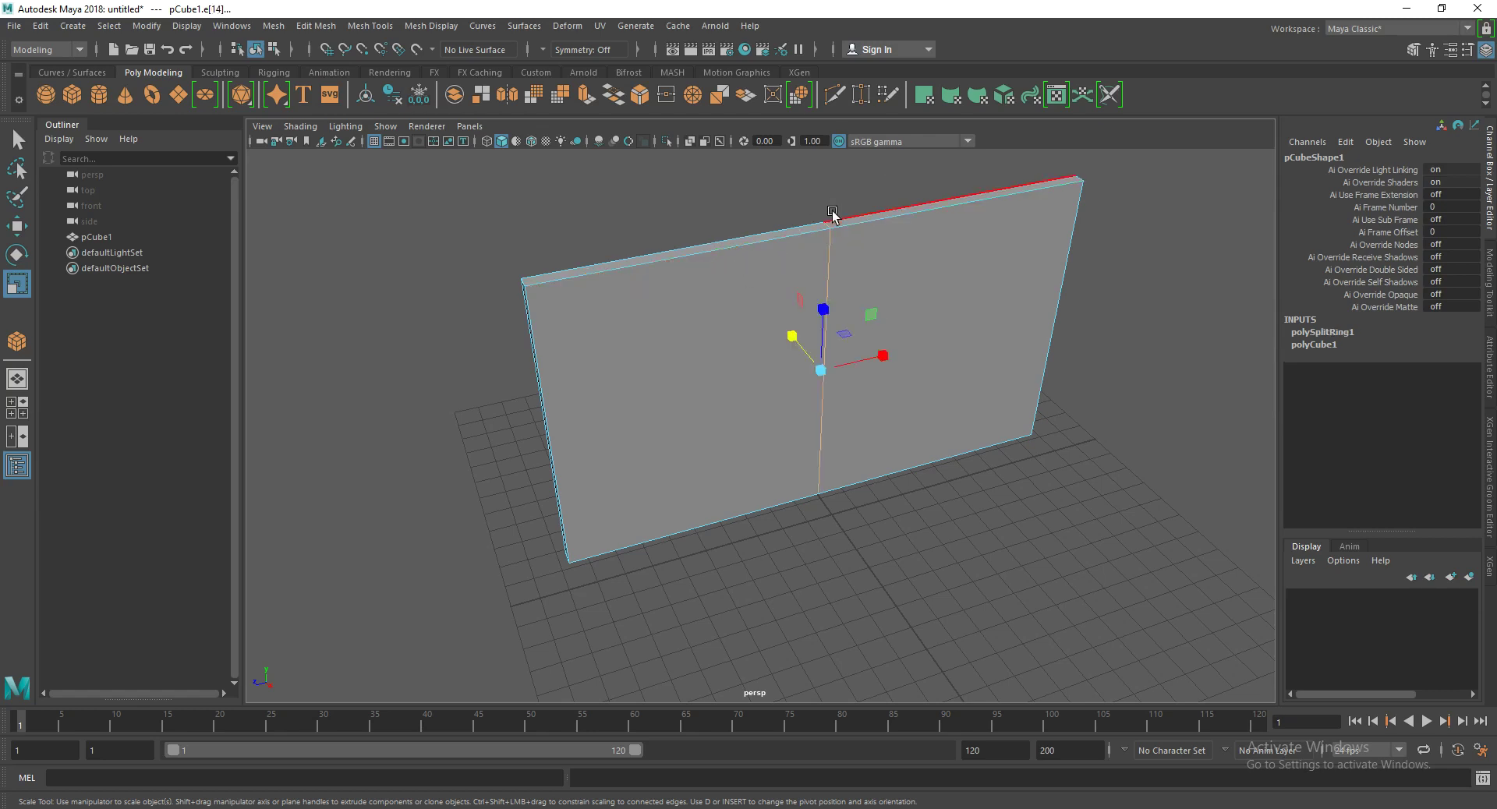
# Step: Try a Multi split type, undo it, then bevel the centre edge into two edges
pyautogui.click(1326, 332)
pyautogui.click(1452, 382)
pyautogui.click(1448, 428)
pyautogui.hotkey('ctrl', 'z')
pyautogui.keyDown('shift'); pyautogui.moveTo(835, 309); pyautogui.dragTo(858, 321, button='right'); pyautogui.keyUp('shift')
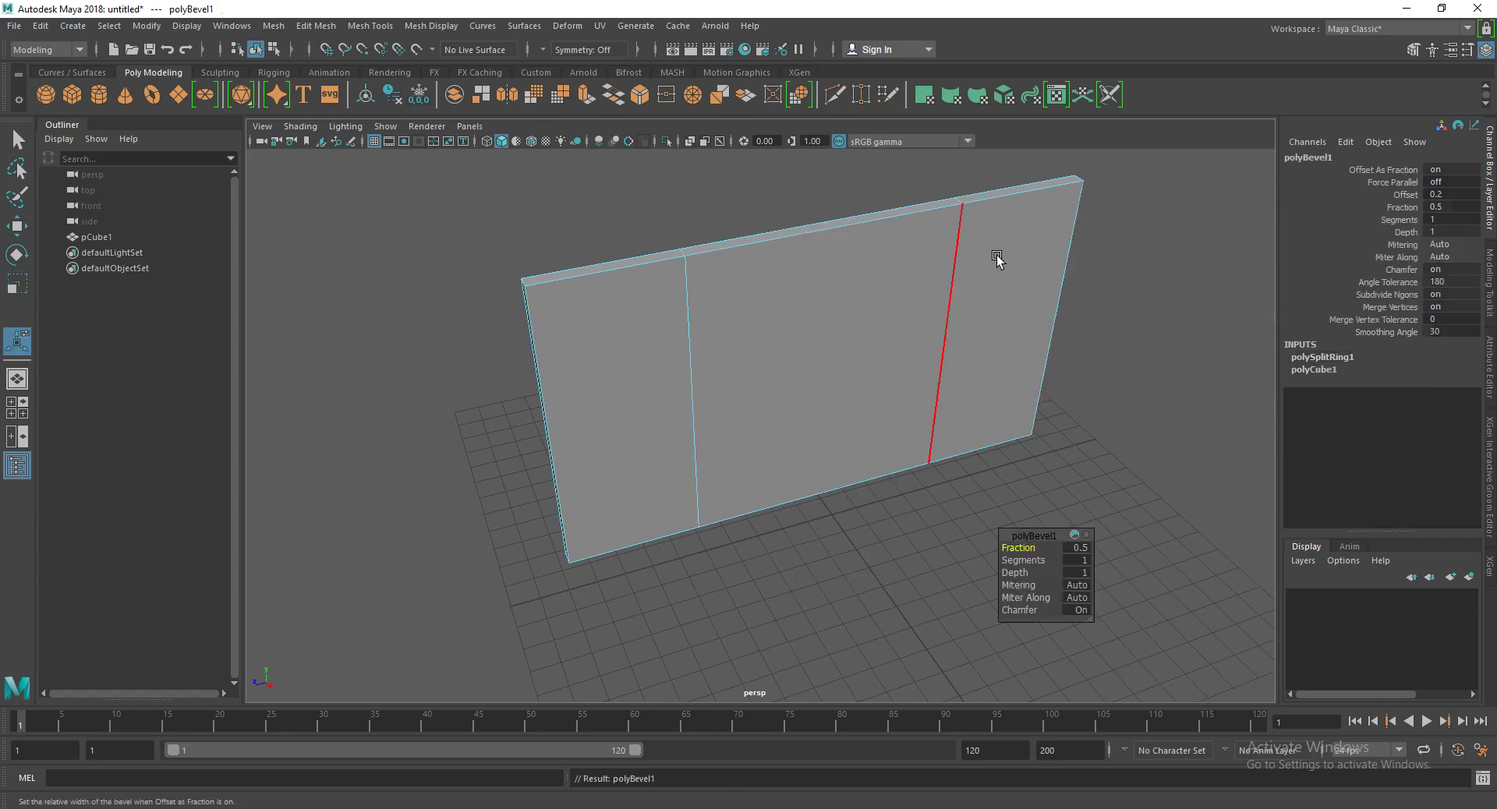
# Step: Select both bevelled vertical edges and scale them apart toward the panel's sides
pyautogui.click(959, 251)
pyautogui.keyDown('shift'); pyautogui.click(701, 314); pyautogui.keyUp('shift')
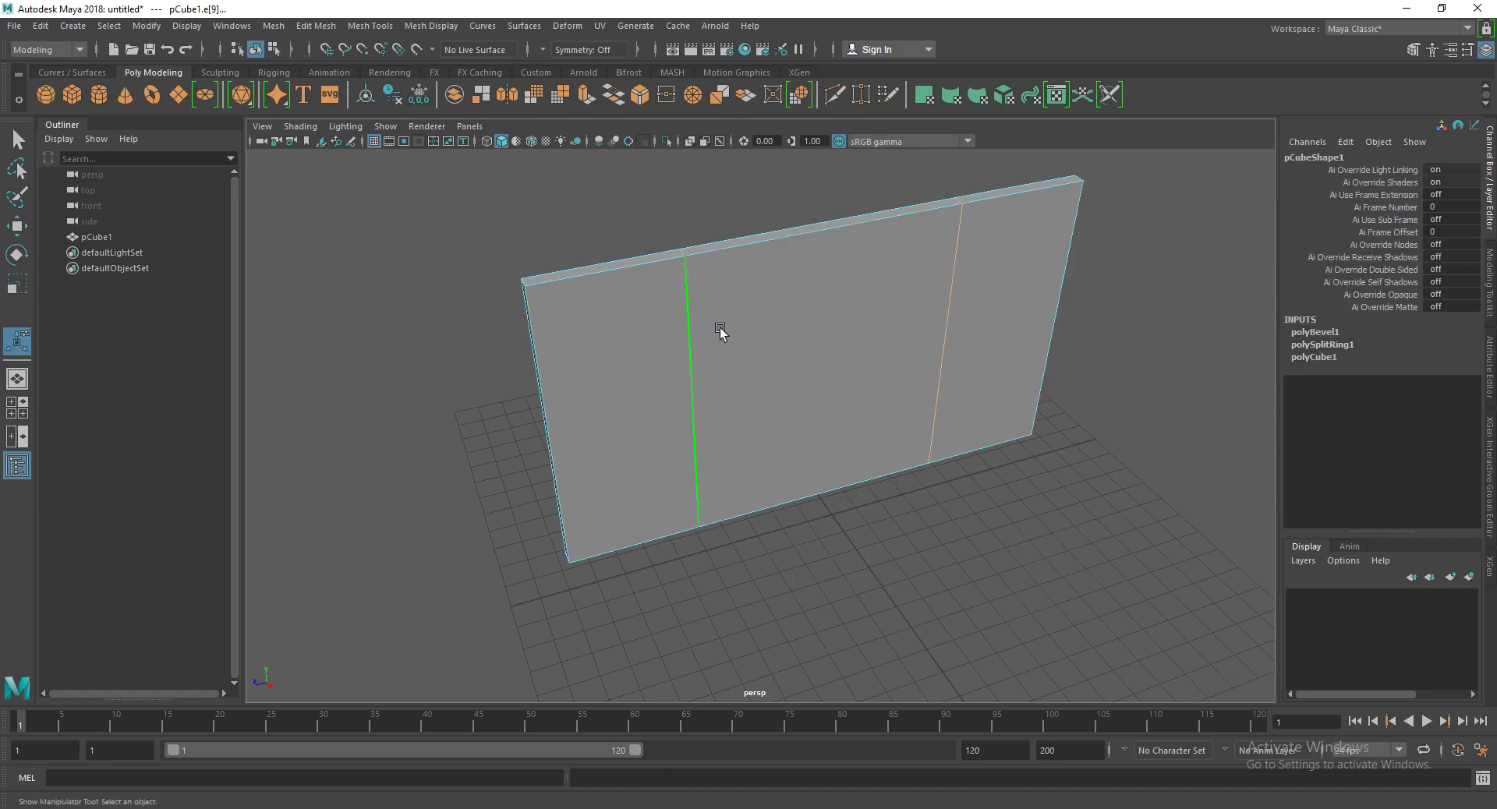
pyautogui.press('r')
pyautogui.moveTo(879, 348)
pyautogui.mouseDown()
pyautogui.moveTo(943, 353)
pyautogui.moveTo(777, 372)
pyautogui.mouseUp()
# Step: Split a horizontal edge loop across the panel from a side edge and bevel it into two
pyautogui.click(573, 299)
pyautogui.keyDown('shift'); pyautogui.moveTo(577, 307); pyautogui.dragTo(545, 394, button='right'); pyautogui.keyUp('shift')
pyautogui.doubleClick(765, 372)
pyautogui.keyDown('shift'); pyautogui.moveTo(765, 371); pyautogui.dragTo(804, 358, button='right'); pyautogui.keyUp('shift')
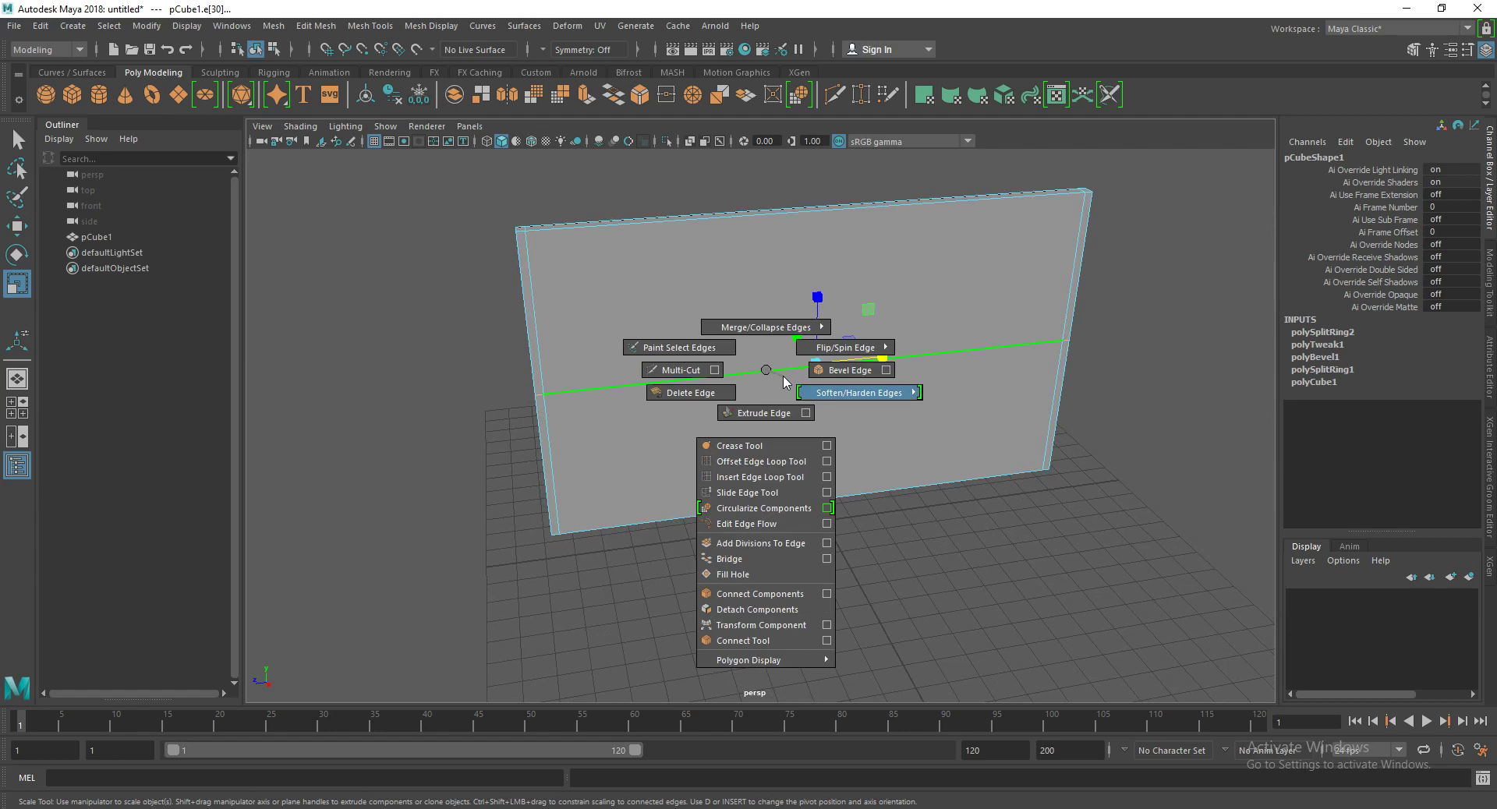
# Step: Scale the two horizontal loops apart toward the panel's top and bottom
pyautogui.click(821, 310)
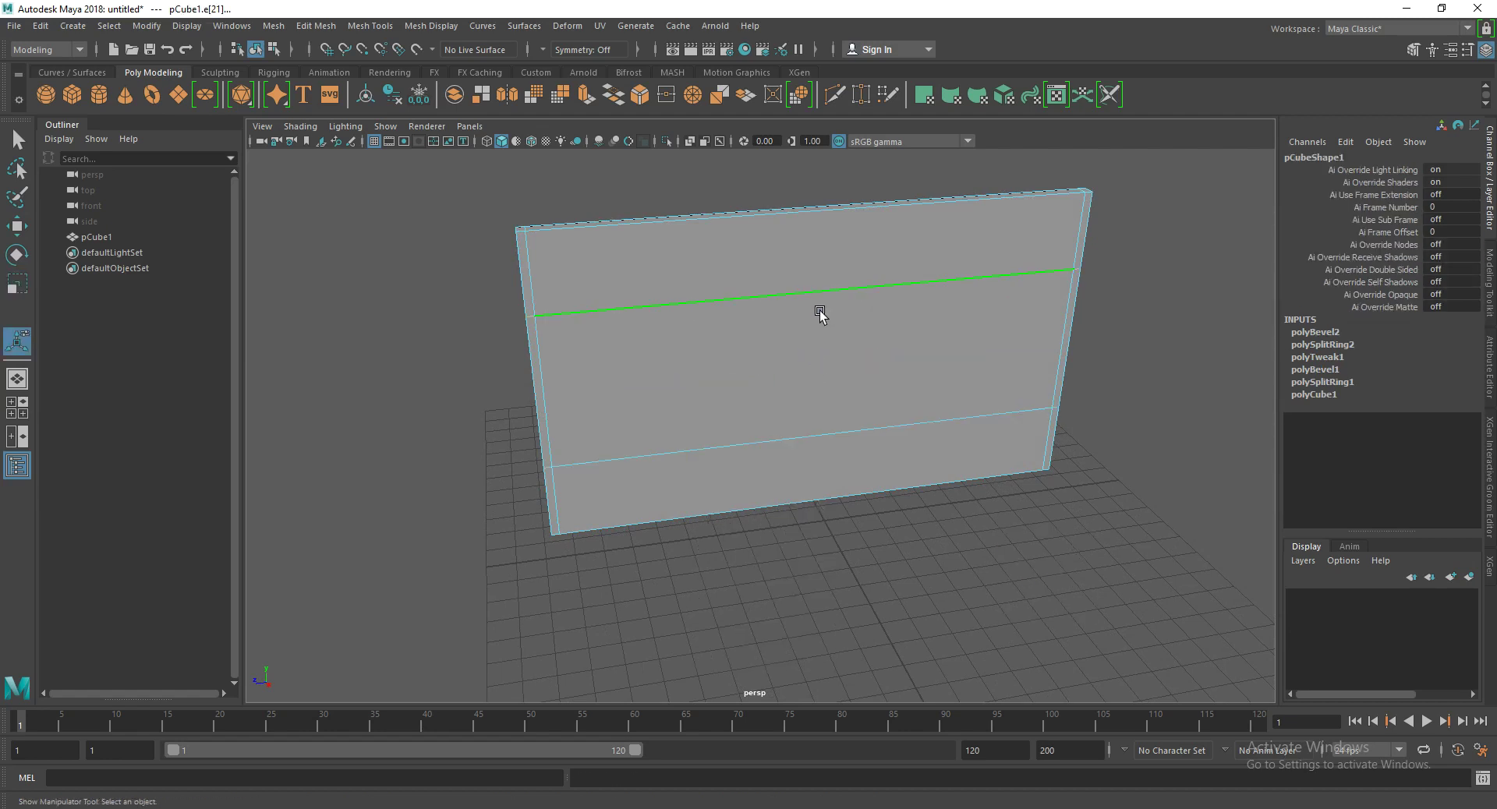
pyautogui.click(771, 424)
pyautogui.press('r')
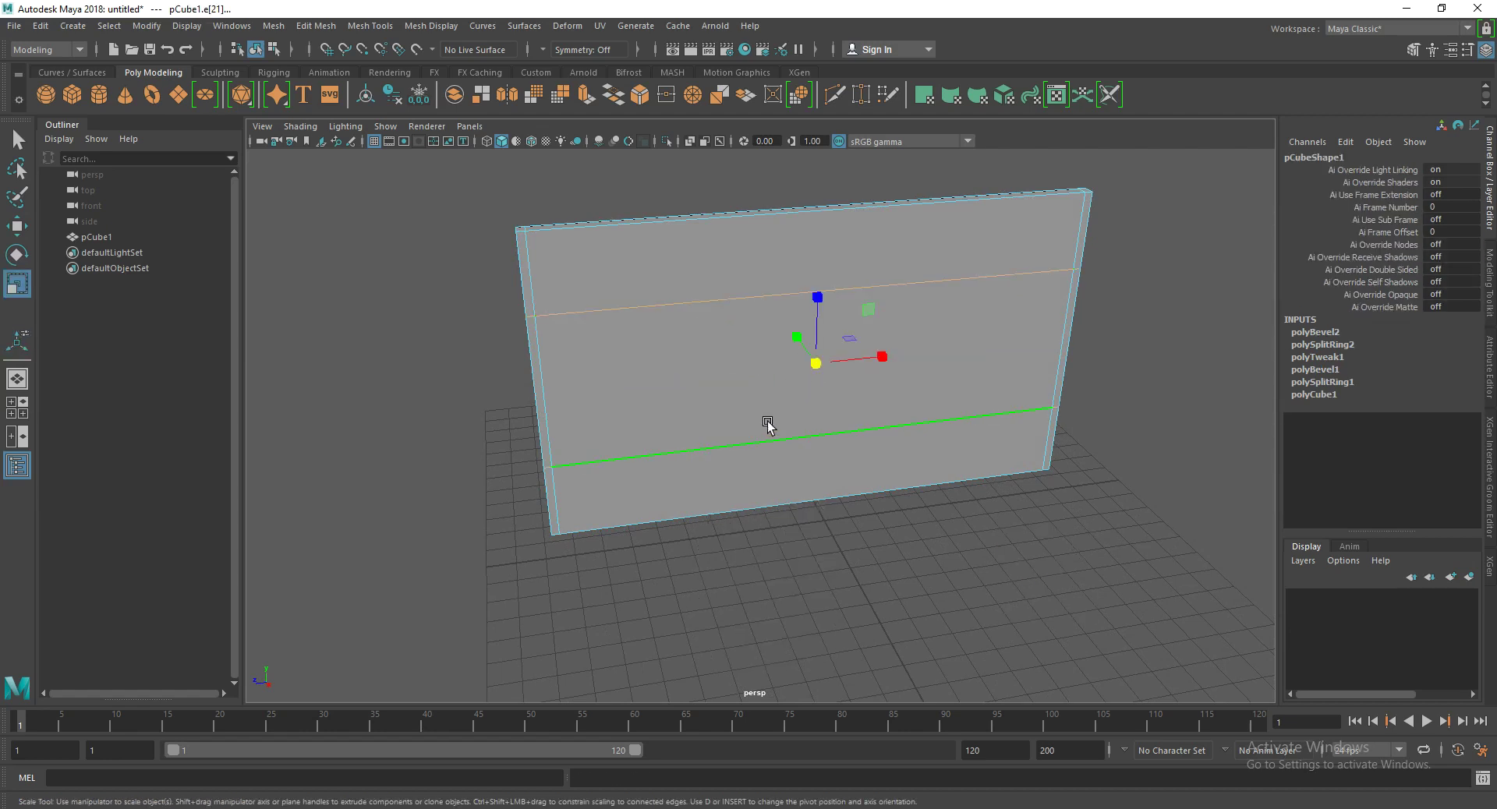
pyautogui.moveTo(816, 294)
pyautogui.mouseDown()
pyautogui.moveTo(825, 236)
pyautogui.moveTo(798, 292)
pyautogui.moveTo(815, 302)
pyautogui.mouseUp()
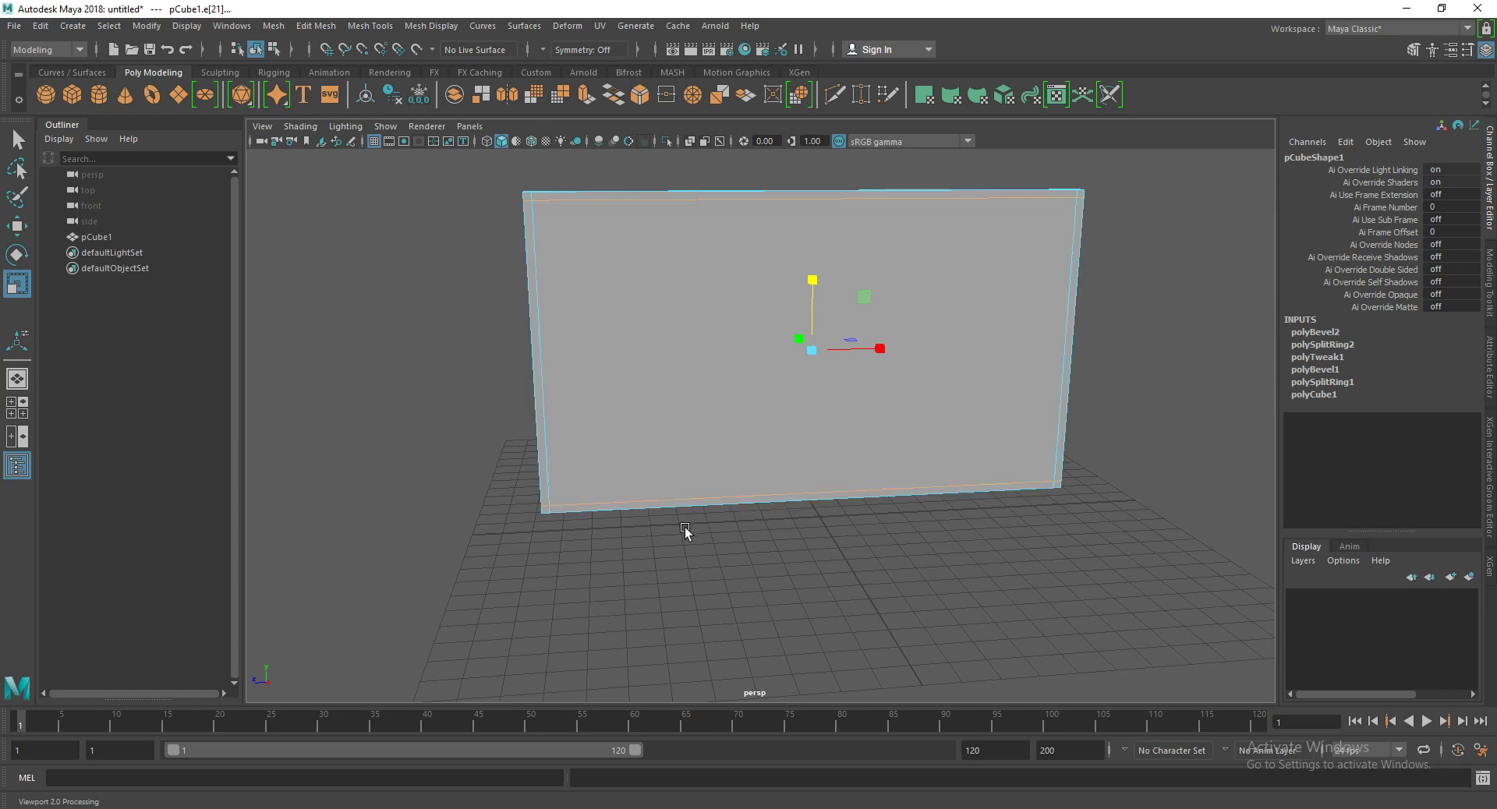
pyautogui.keyDown('alt'); pyautogui.moveTo(690, 541); pyautogui.dragTo(662, 375); pyautogui.keyUp('alt')
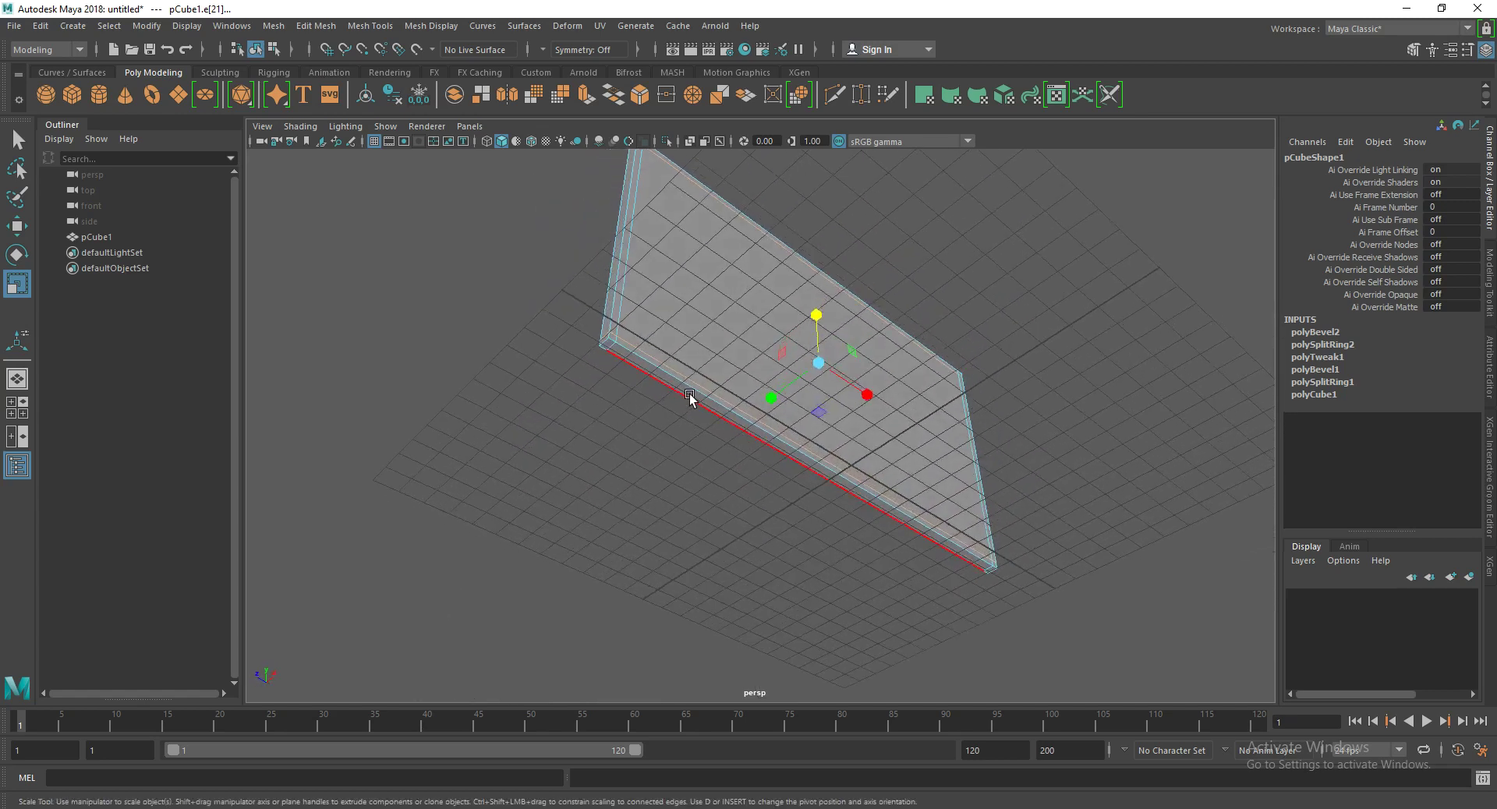
# Step: Select the panel's bottom and lower faces in face mode, with the Move tool active
pyautogui.moveTo(662, 375); pyautogui.dragTo(663, 413, button='right')
pyautogui.click(623, 360)
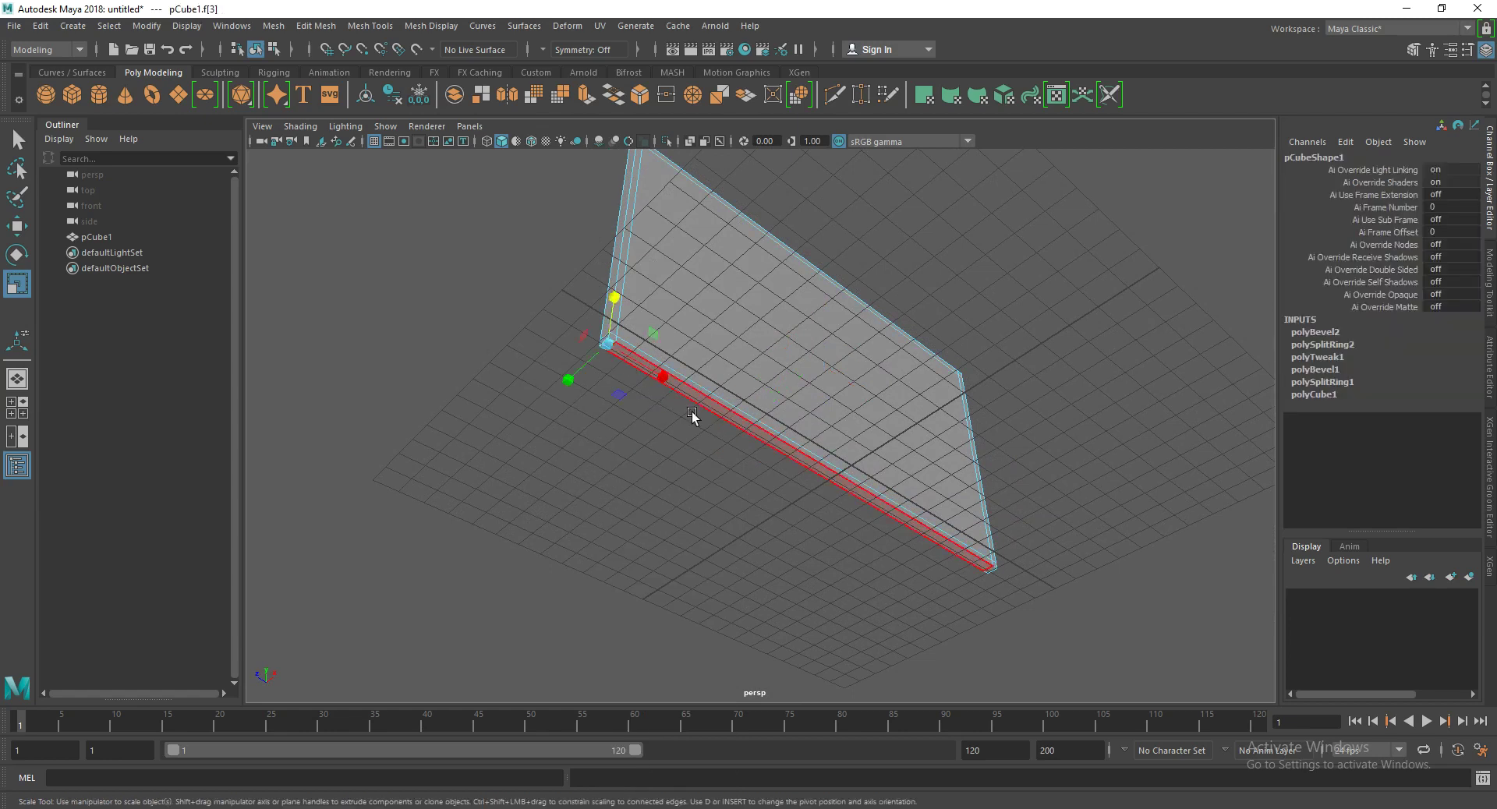
pyautogui.keyDown('alt'); pyautogui.moveTo(739, 439); pyautogui.dragTo(916, 437); pyautogui.keyUp('alt')
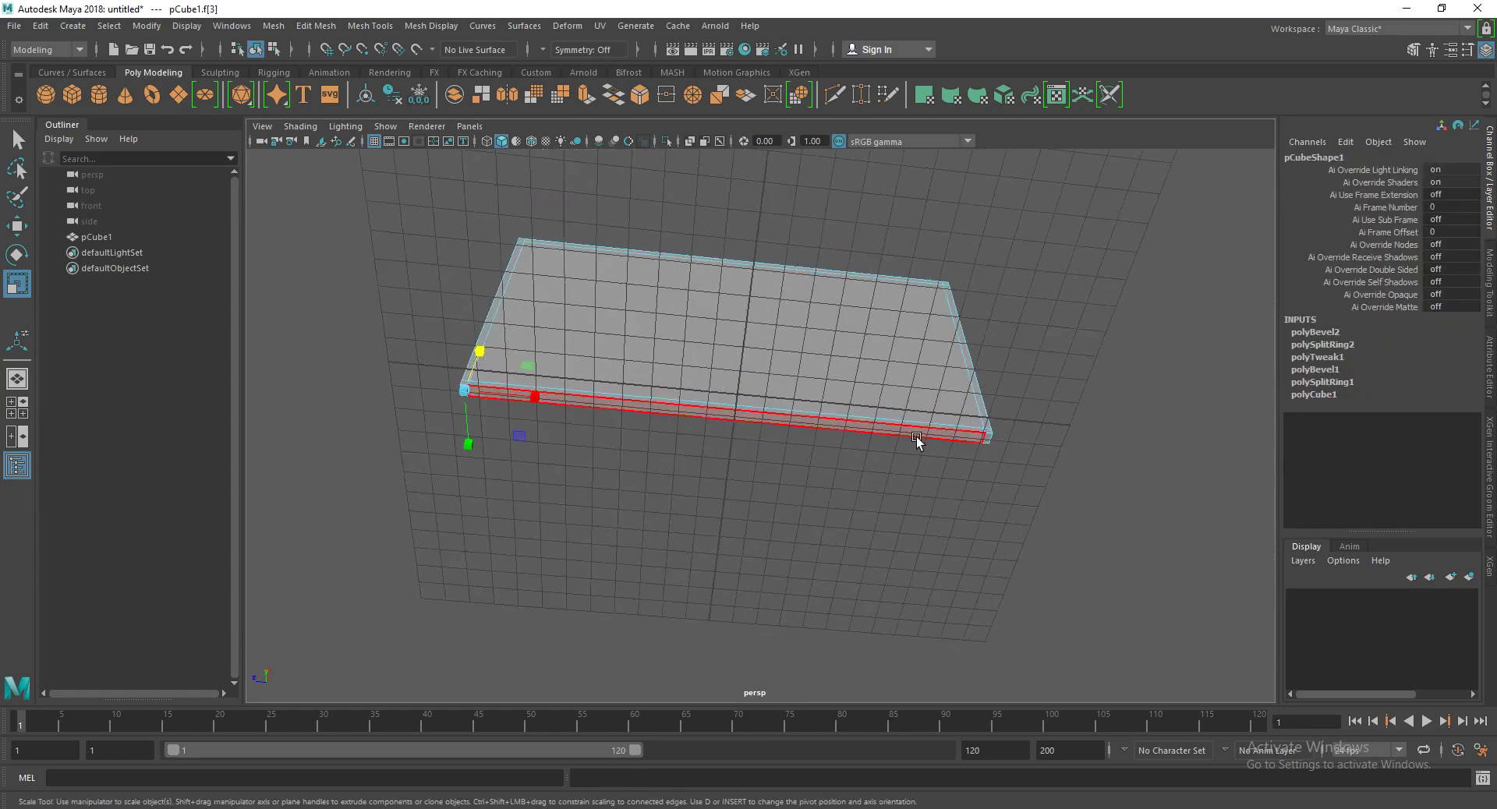
pyautogui.click(986, 447)
pyautogui.moveTo(948, 486)
pyautogui.keyDown('alt'); pyautogui.mouseDown()
pyautogui.moveTo(806, 541)
pyautogui.moveTo(830, 561)
pyautogui.moveTo(789, 537)
pyautogui.moveTo(740, 397)
pyautogui.mouseUp(); pyautogui.keyUp('alt')
pyautogui.press('q')
pyautogui.press('w')
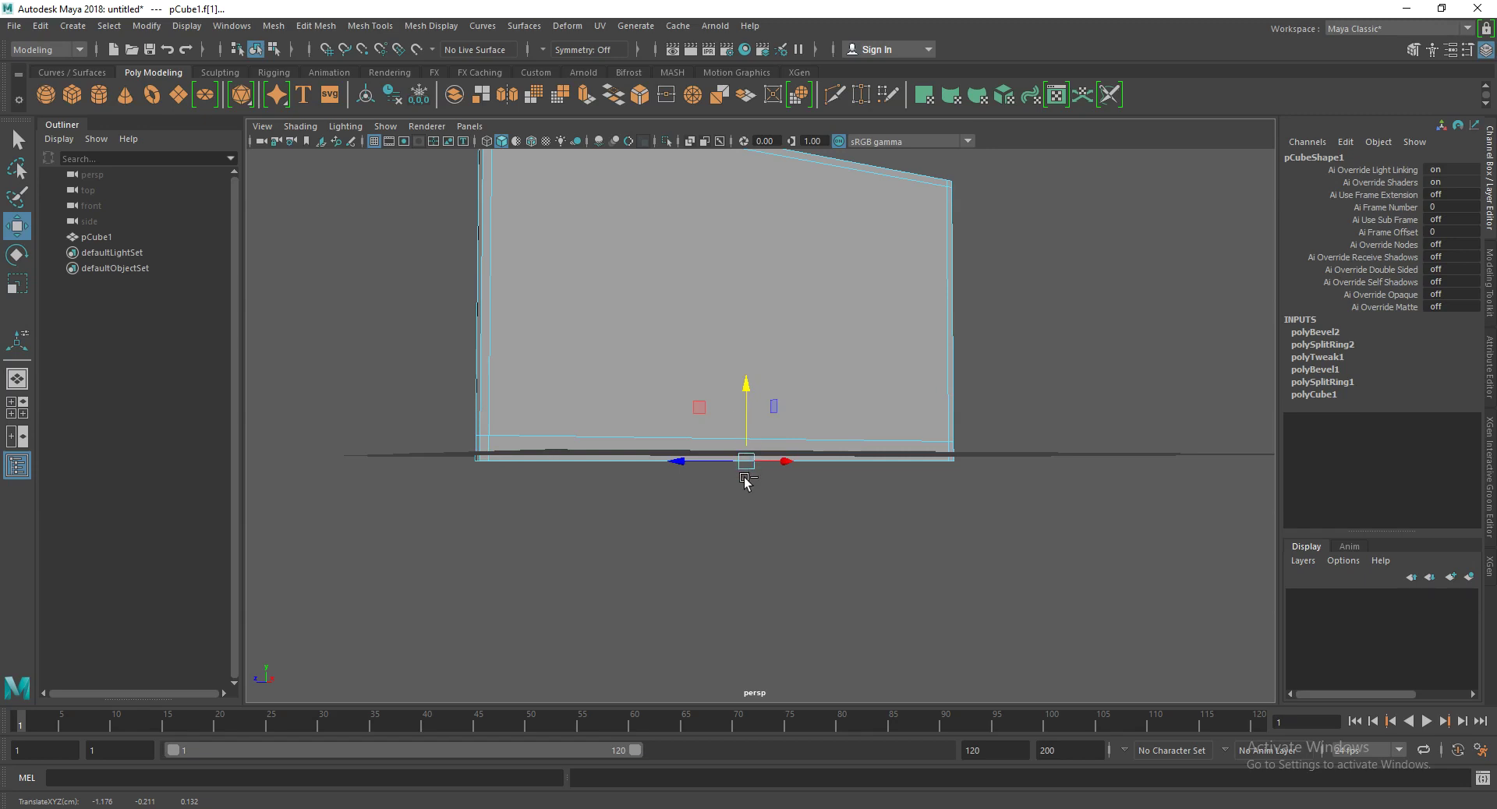
# Step: Select the lower edge loop and raise it in Y to thicken the bottom border
pyautogui.keyDown('alt'); pyautogui.moveTo(702, 518); pyautogui.dragTo(641, 501); pyautogui.keyUp('alt')
pyautogui.moveTo(614, 376); pyautogui.dragTo(616, 25, button='right')
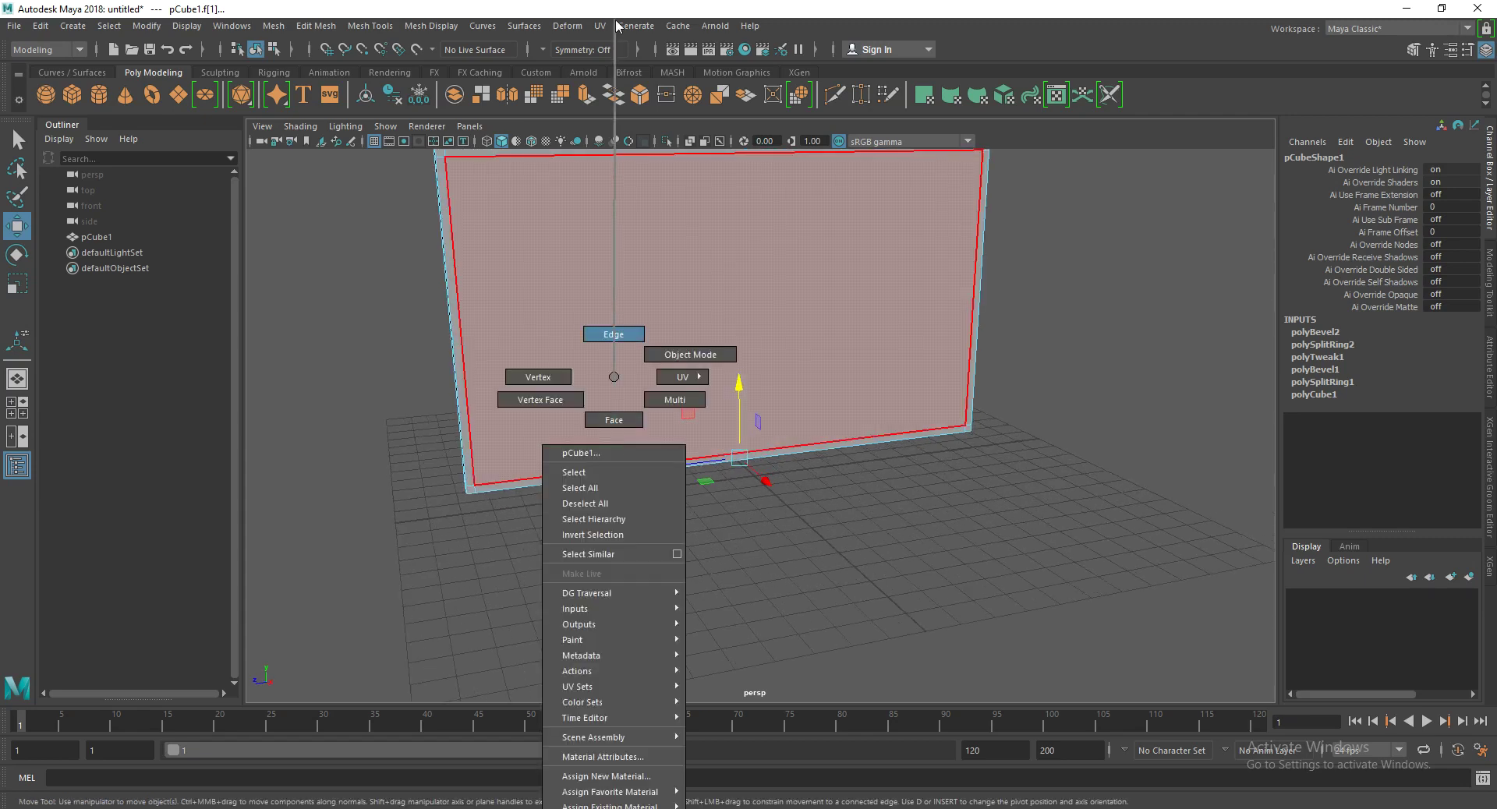
pyautogui.click(638, 515)
pyautogui.click(622, 470)
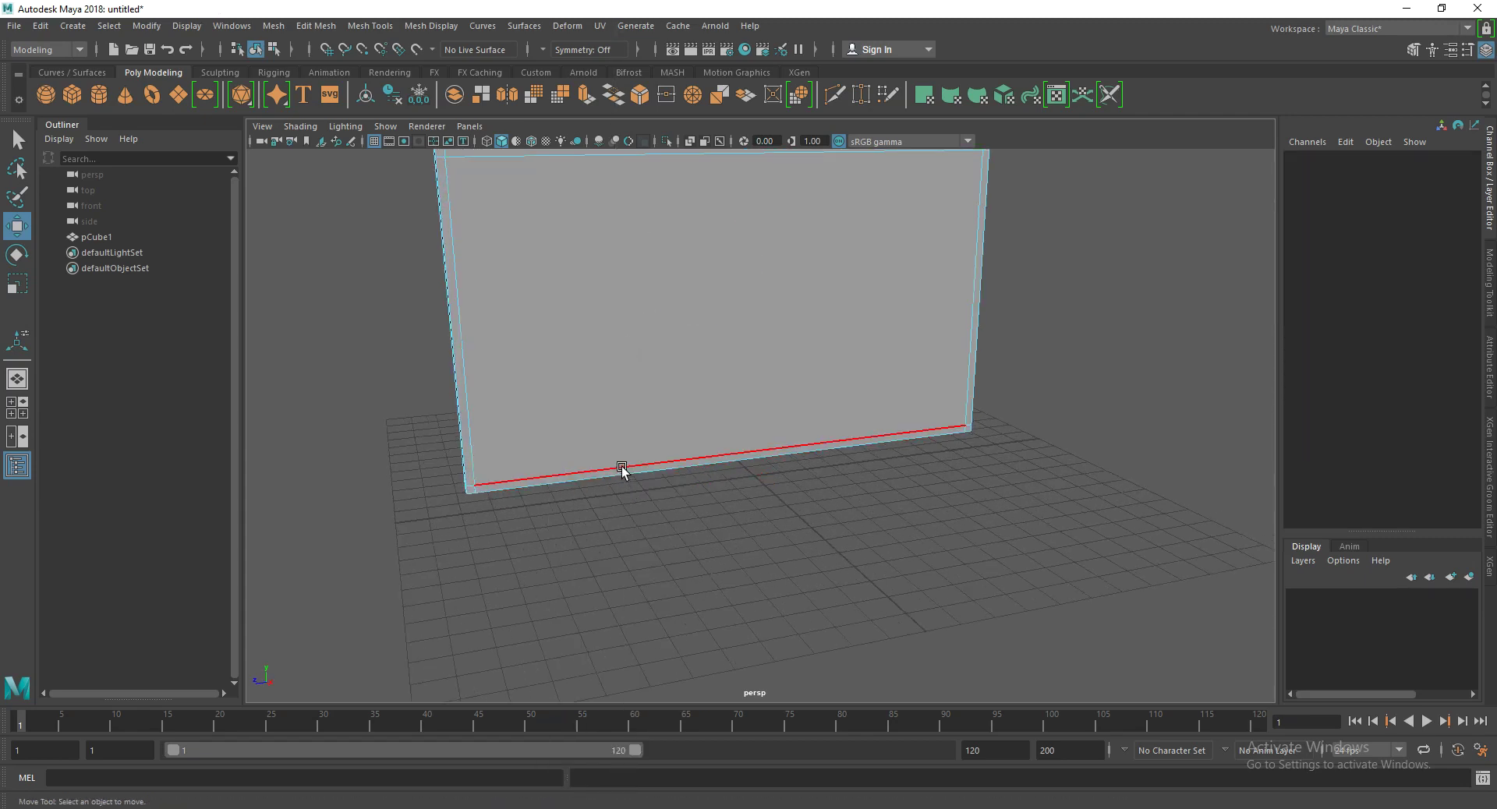
pyautogui.doubleClick(622, 470)
pyautogui.moveTo(733, 390); pyautogui.dragTo(736, 378)
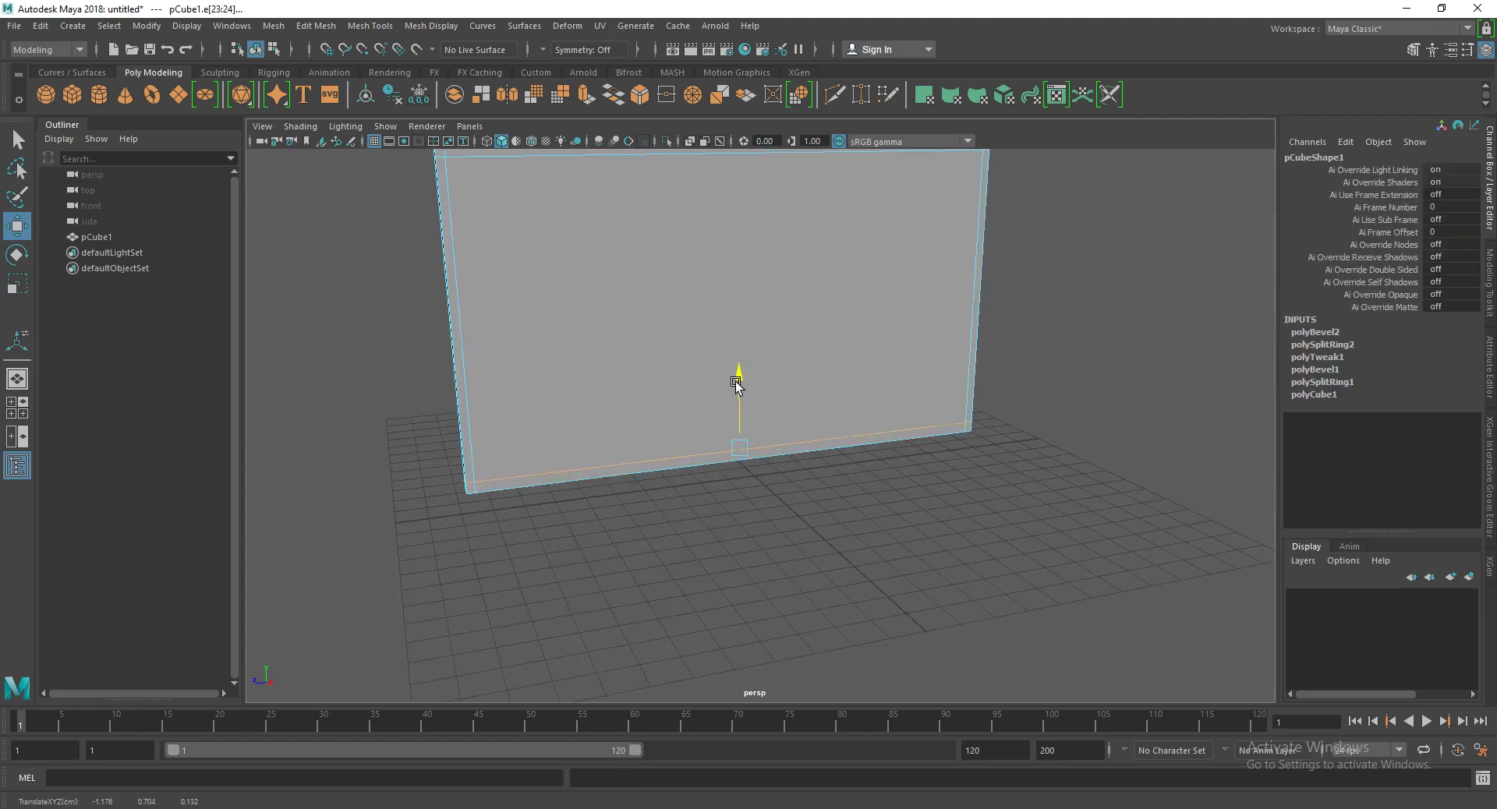
pyautogui.moveTo(733, 372); pyautogui.dragTo(730, 375)
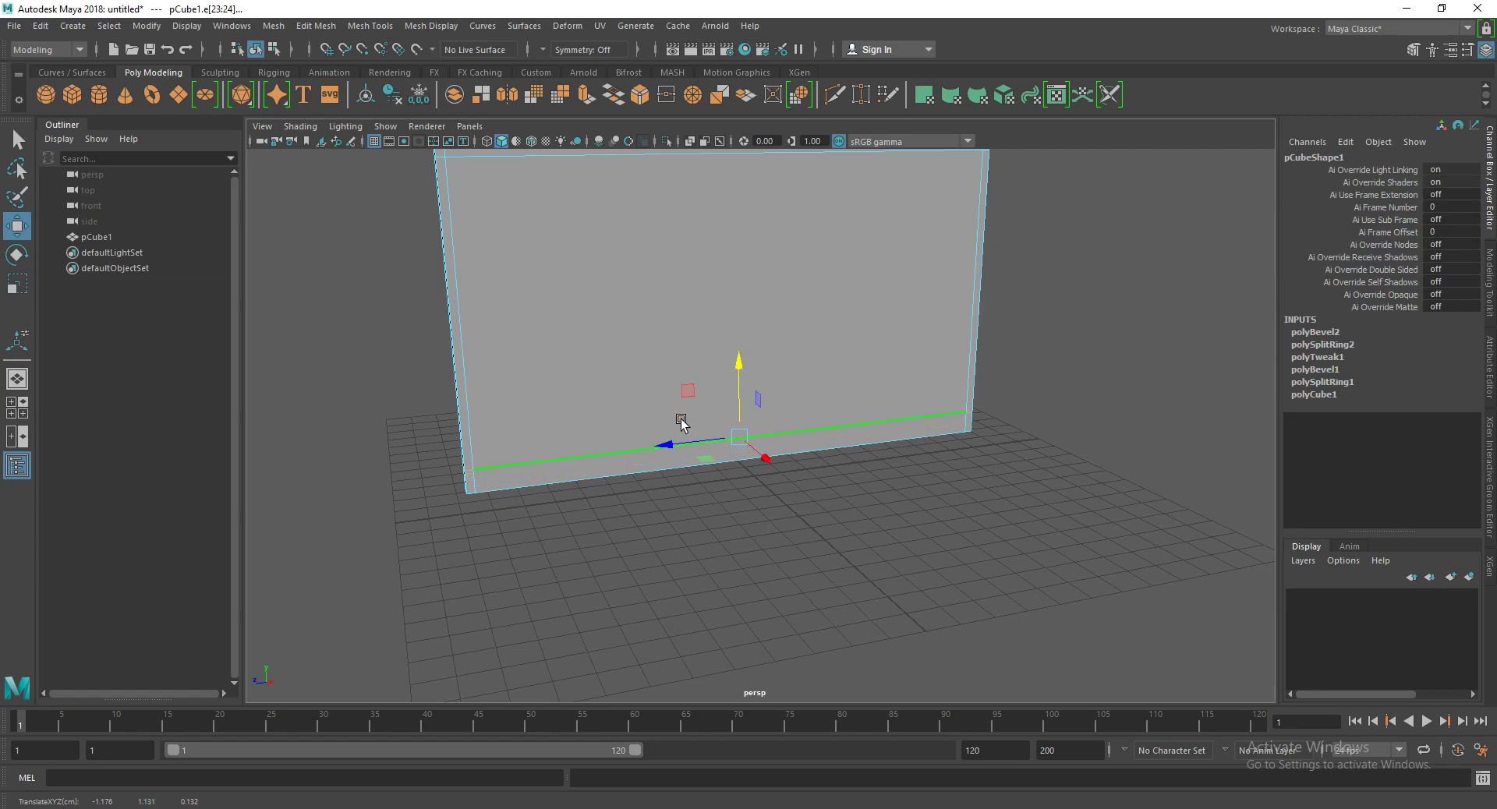
# Step: Frame the panel, view it at an angle and select the front screen face
pyautogui.press('a')
pyautogui.click(726, 653)
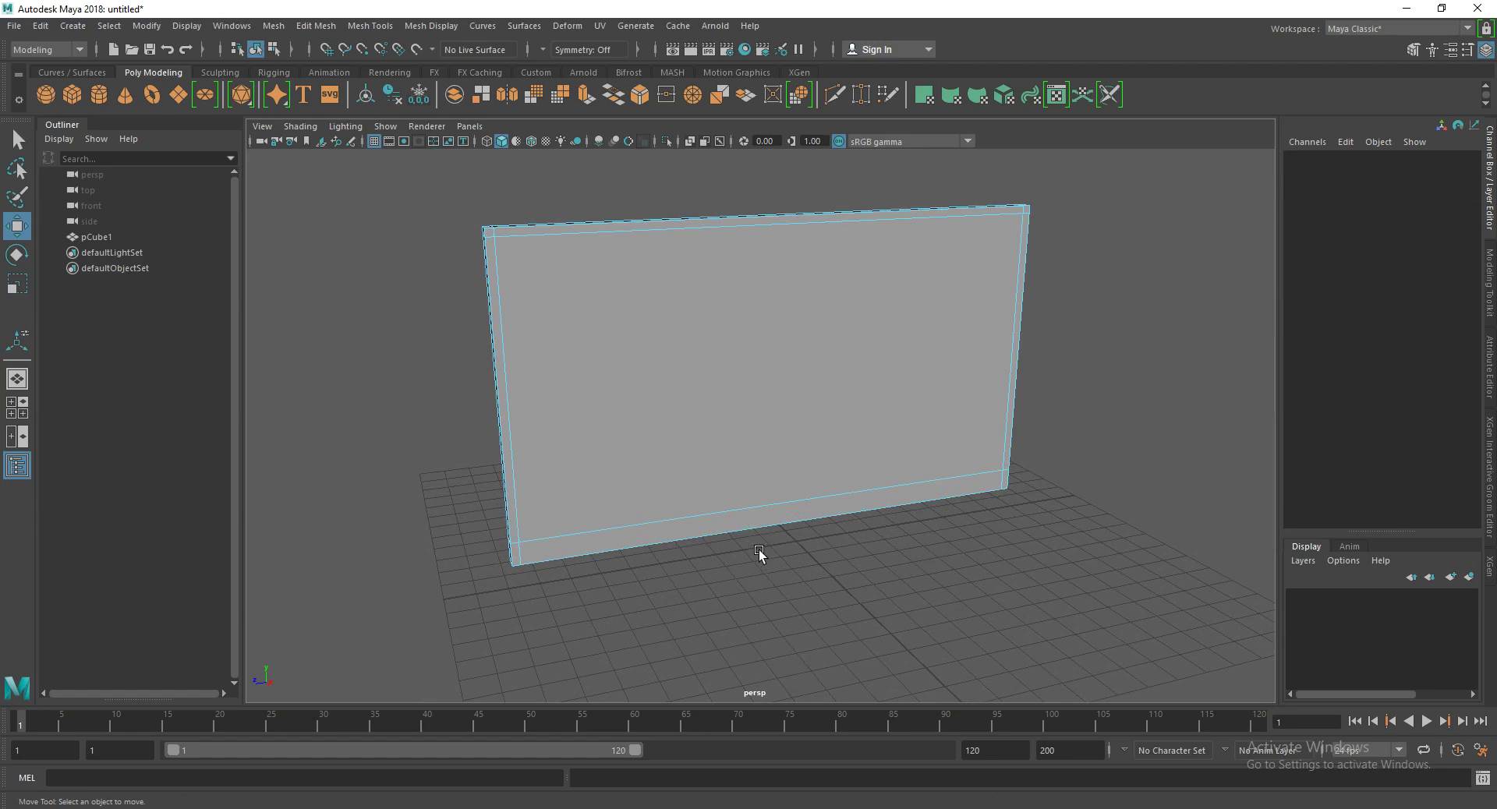
pyautogui.keyDown('alt'); pyautogui.moveTo(762, 558); pyautogui.dragTo(705, 542); pyautogui.keyUp('alt')
pyautogui.scroll(3, 702, 503)
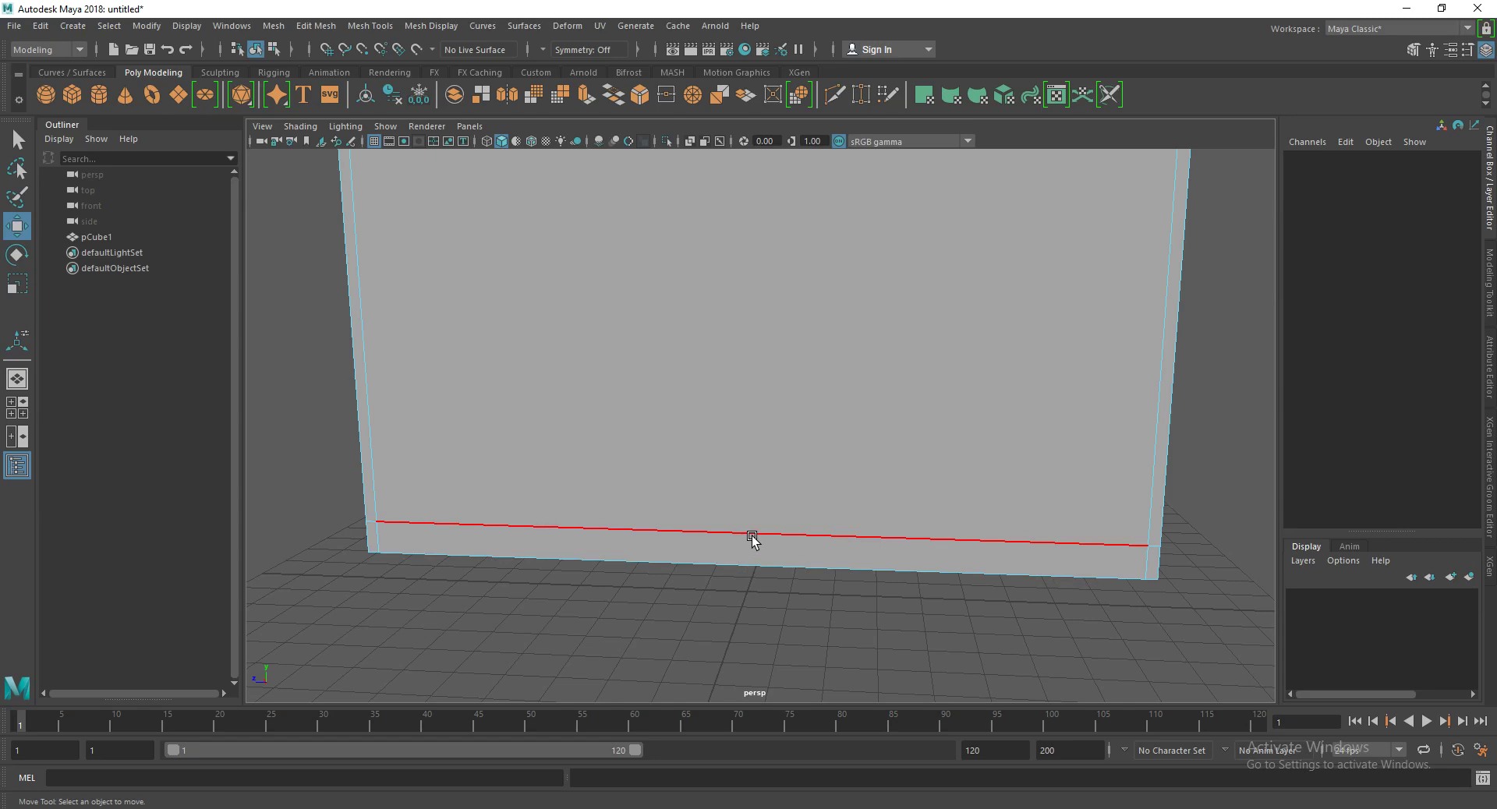
pyautogui.scroll(-2, 788, 484)
pyautogui.scroll(-1, 782, 492)
pyautogui.scroll(1, 762, 503)
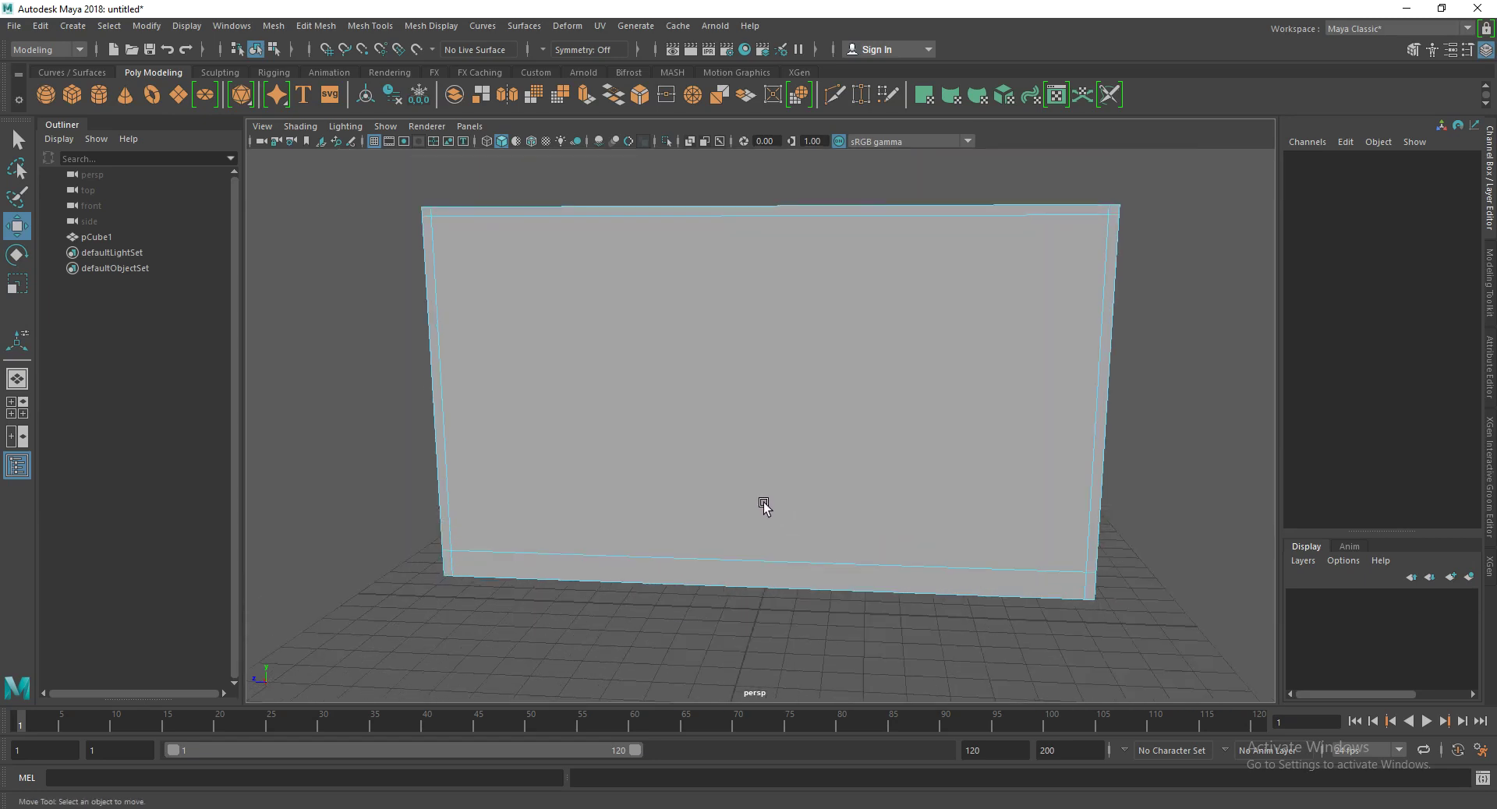
pyautogui.keyDown('alt'); pyautogui.moveTo(769, 491); pyautogui.dragTo(835, 518); pyautogui.keyUp('alt')
pyautogui.moveTo(782, 319)
pyautogui.mouseDown(button='right')
pyautogui.moveTo(791, 364)
pyautogui.moveTo(820, 382)
pyautogui.mouseUp(button='right')
pyautogui.click(766, 401)
pyautogui.scroll(2, 766, 398)
pyautogui.scroll(2, 793, 421)
# Step: Extrude the front screen face twice, pushing it inward to Local Translate Z -0.135
pyautogui.click(894, 392)
pyautogui.moveTo(894, 392); pyautogui.dragTo(891, 394)
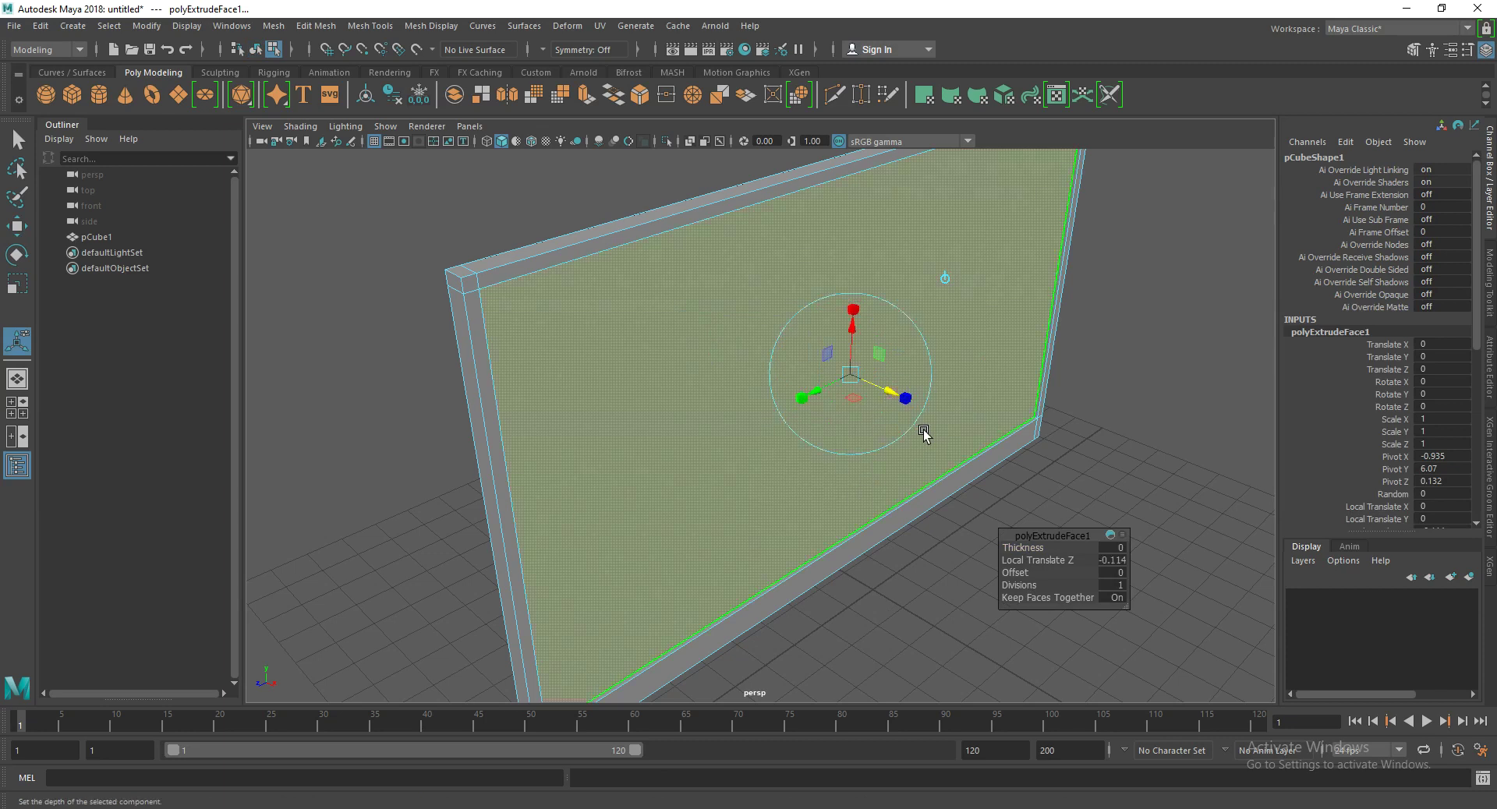
pyautogui.hotkey('ctrl', 'e')
pyautogui.click(891, 393)
pyautogui.moveTo(892, 394); pyautogui.dragTo(890, 394)
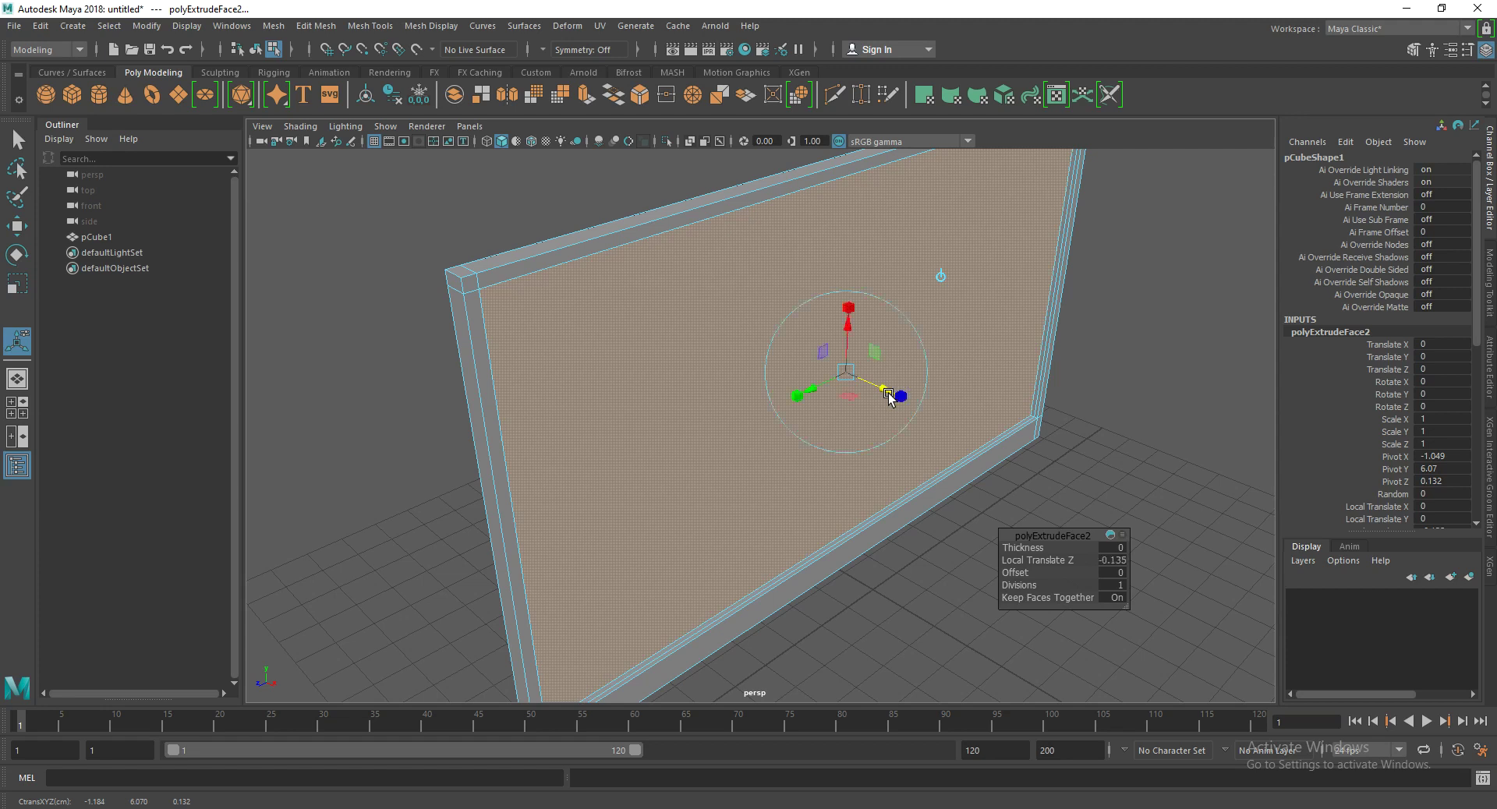
# Step: Exit the extrusion, return to object mode and deselect the panel
pyautogui.press('q')
pyautogui.press('F8')
pyautogui.click(1159, 306)
pyautogui.moveTo(1158, 306)
pyautogui.keyDown('alt'); pyautogui.mouseDown()
pyautogui.moveTo(1034, 354)
pyautogui.moveTo(894, 328)
pyautogui.moveTo(816, 334)
pyautogui.moveTo(863, 364)
pyautogui.moveTo(927, 366)
pyautogui.mouseUp(); pyautogui.keyUp('alt')
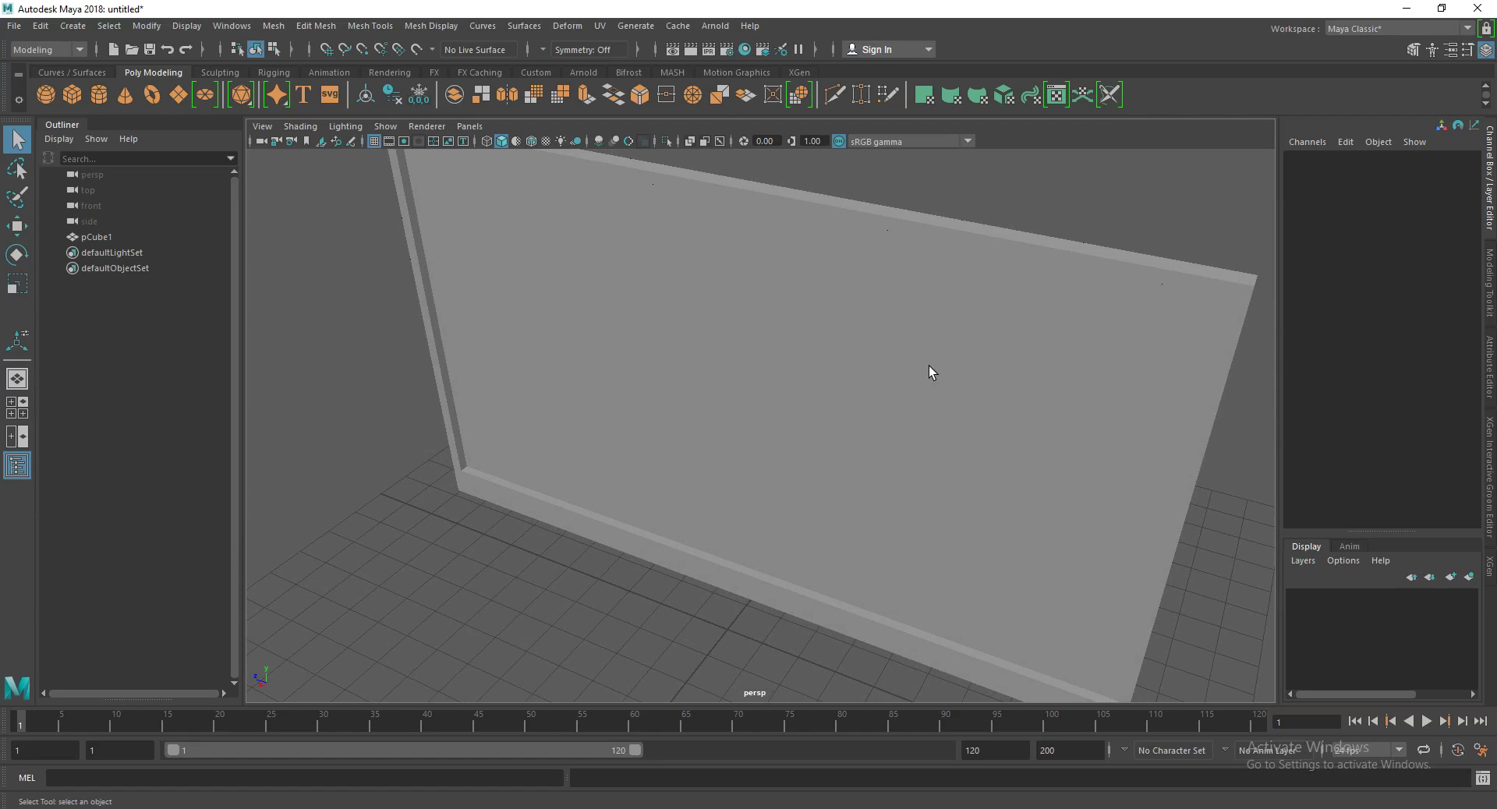
# Step: Pull the panel's front face forward and scale it down slightly
pyautogui.click(909, 315)
pyautogui.moveTo(868, 329)
pyautogui.keyDown('alt'); pyautogui.mouseDown()
pyautogui.moveTo(1136, 337)
pyautogui.moveTo(1082, 344)
pyautogui.mouseUp(); pyautogui.keyUp('alt')
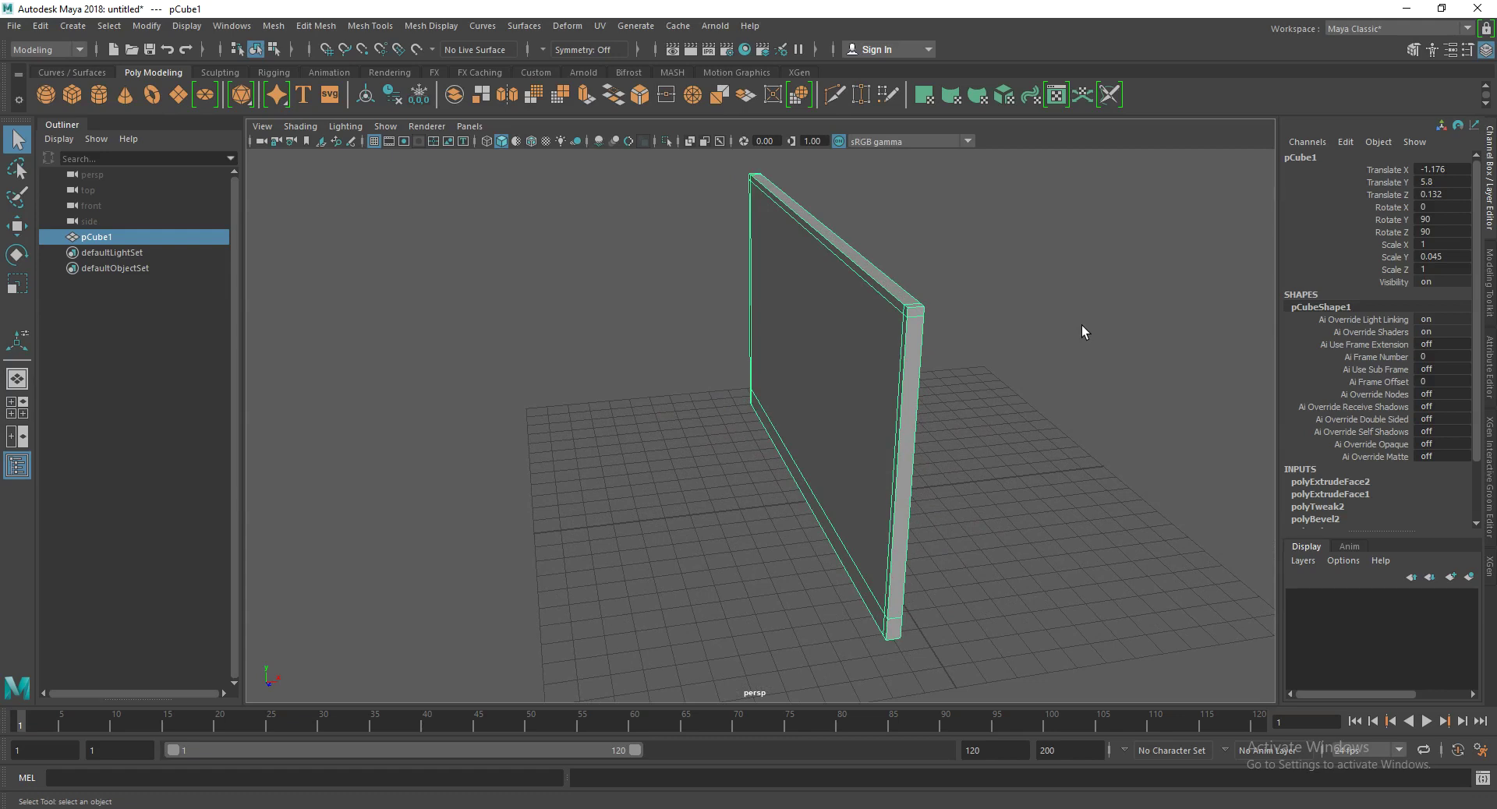
pyautogui.scroll(3, 912, 315)
pyautogui.moveTo(897, 324)
pyautogui.keyDown('alt'); pyautogui.mouseDown()
pyautogui.moveTo(945, 327)
pyautogui.moveTo(911, 298)
pyautogui.mouseUp(); pyautogui.keyUp('alt')
pyautogui.moveTo(911, 298); pyautogui.dragTo(910, 304, button='right')
pyautogui.click(910, 306)
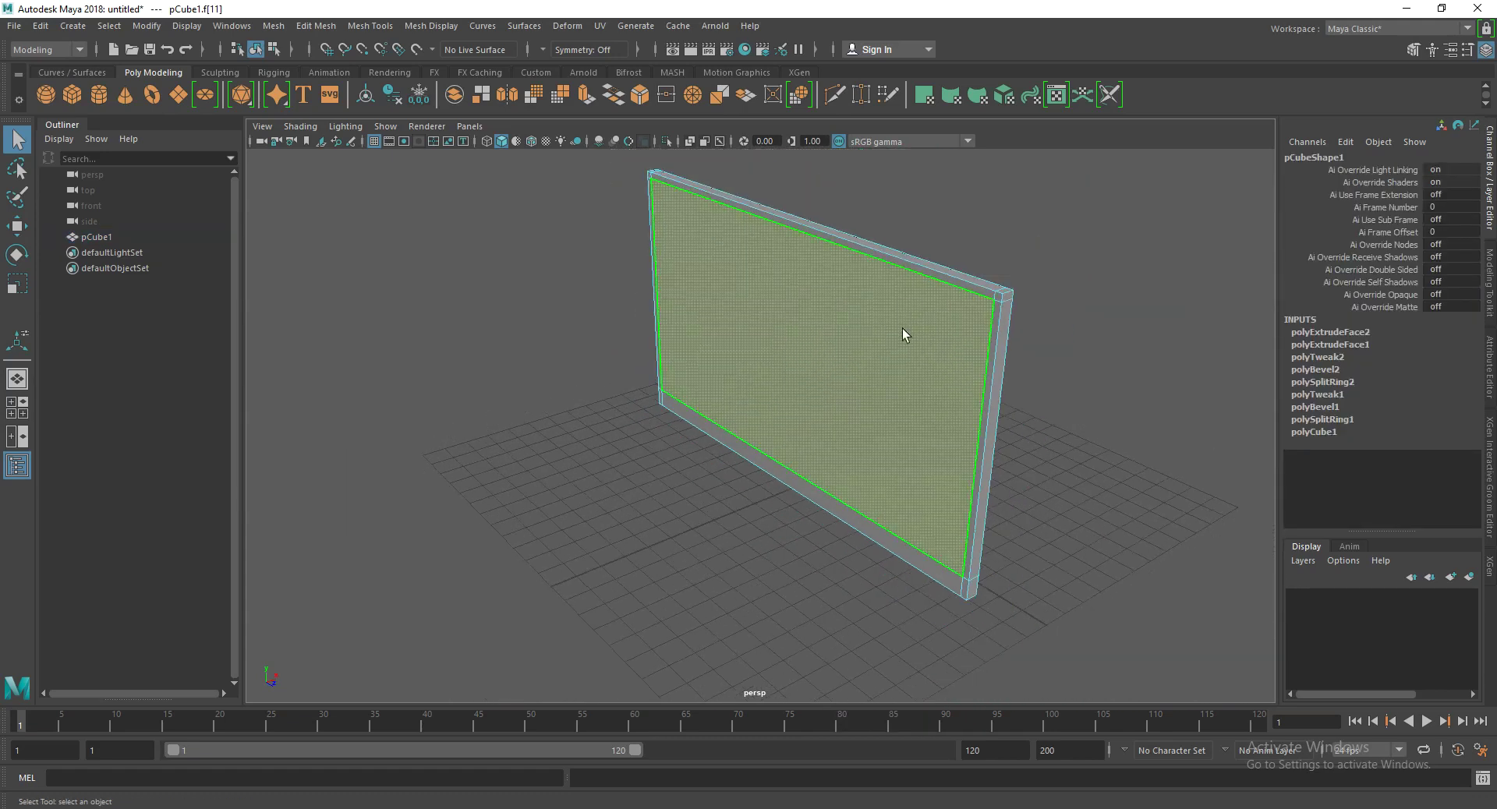
pyautogui.press('w')
pyautogui.moveTo(792, 355)
pyautogui.mouseDown()
pyautogui.moveTo(836, 348)
pyautogui.moveTo(761, 329)
pyautogui.moveTo(842, 351)
pyautogui.moveTo(741, 374)
pyautogui.moveTo(821, 381)
pyautogui.mouseUp()
pyautogui.press('r')
pyautogui.click(1153, 358)
pyautogui.press('F10')
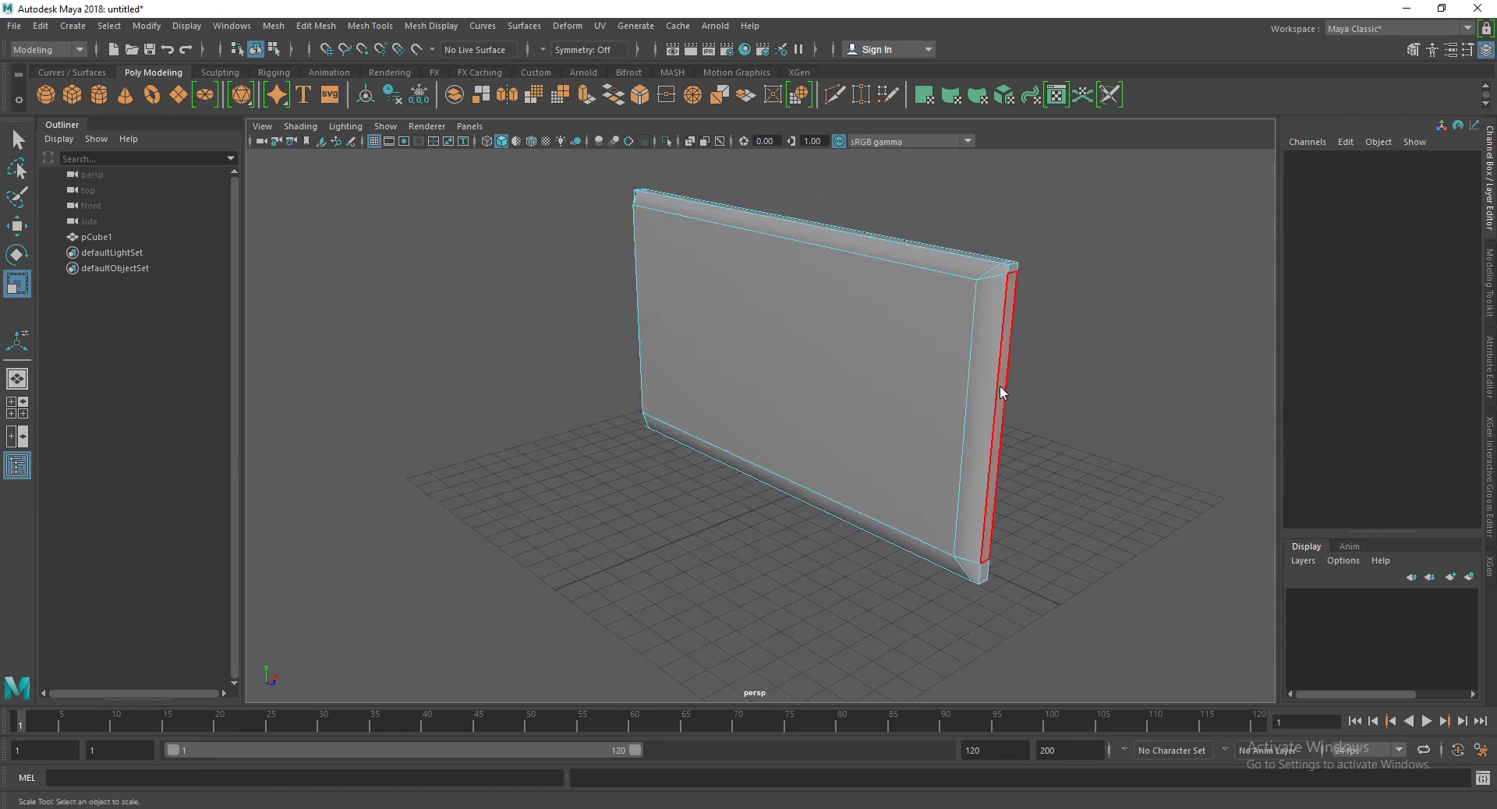
# Step: Undo the side-edge selection and the front face's forward pull
pyautogui.click(973, 363)
pyautogui.keyDown('shift'); pyautogui.moveTo(978, 354); pyautogui.dragTo(1101, 299, button='right'); pyautogui.keyUp('shift')
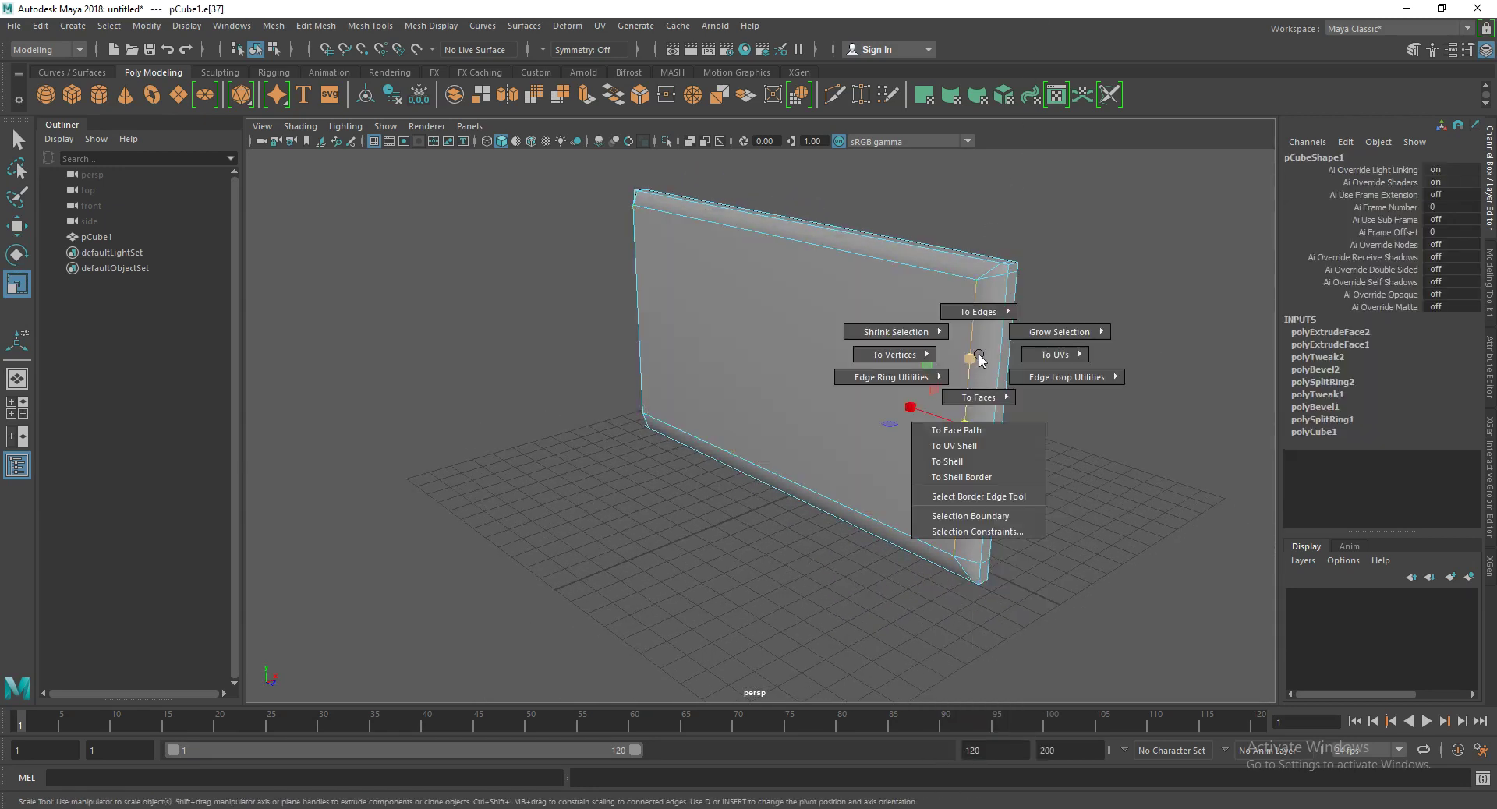
pyautogui.hotkey('ctrl', 'z')
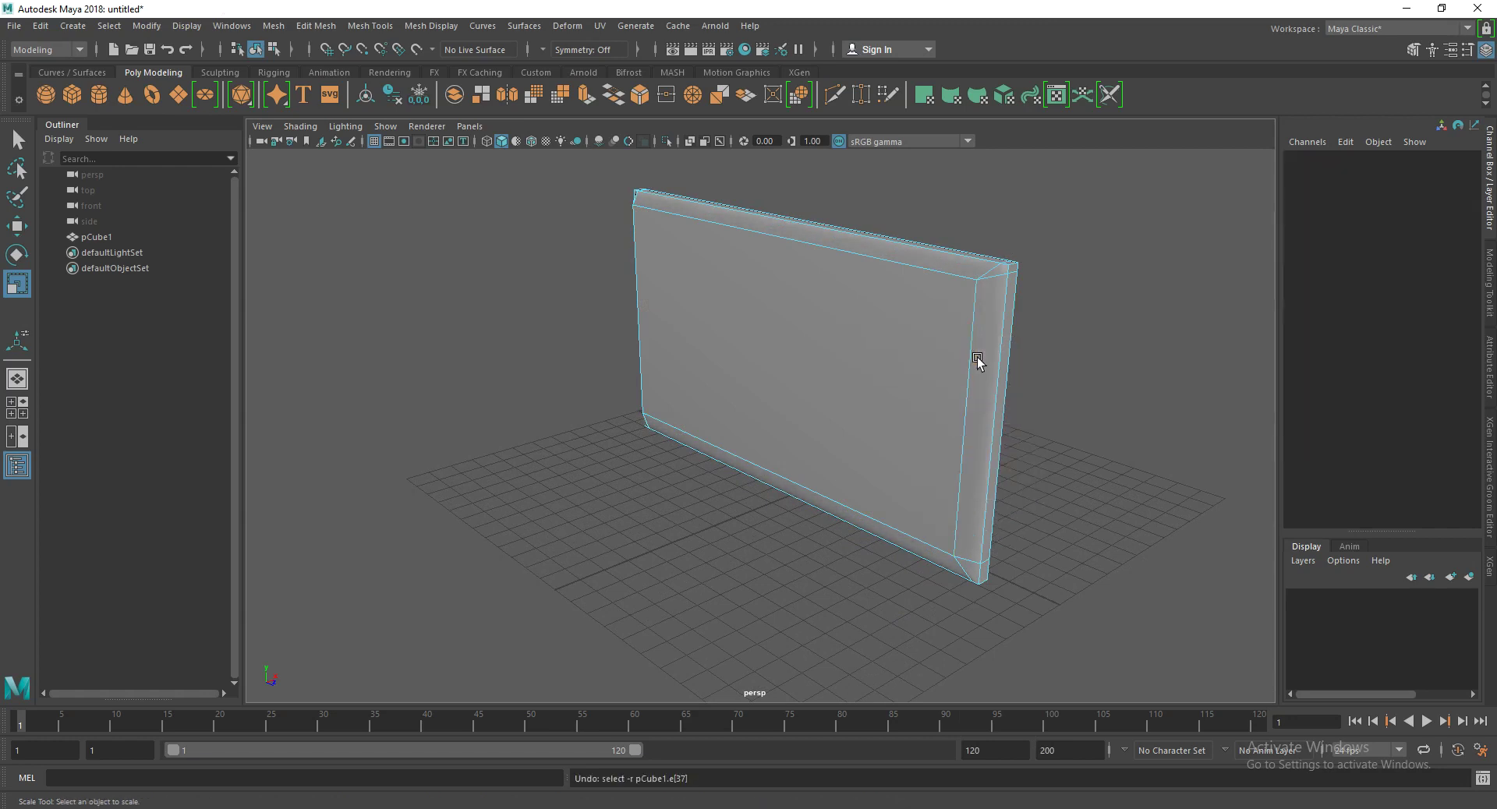
pyautogui.hotkey('ctrl', 'z')
pyautogui.hotkey('ctrl', 'z')
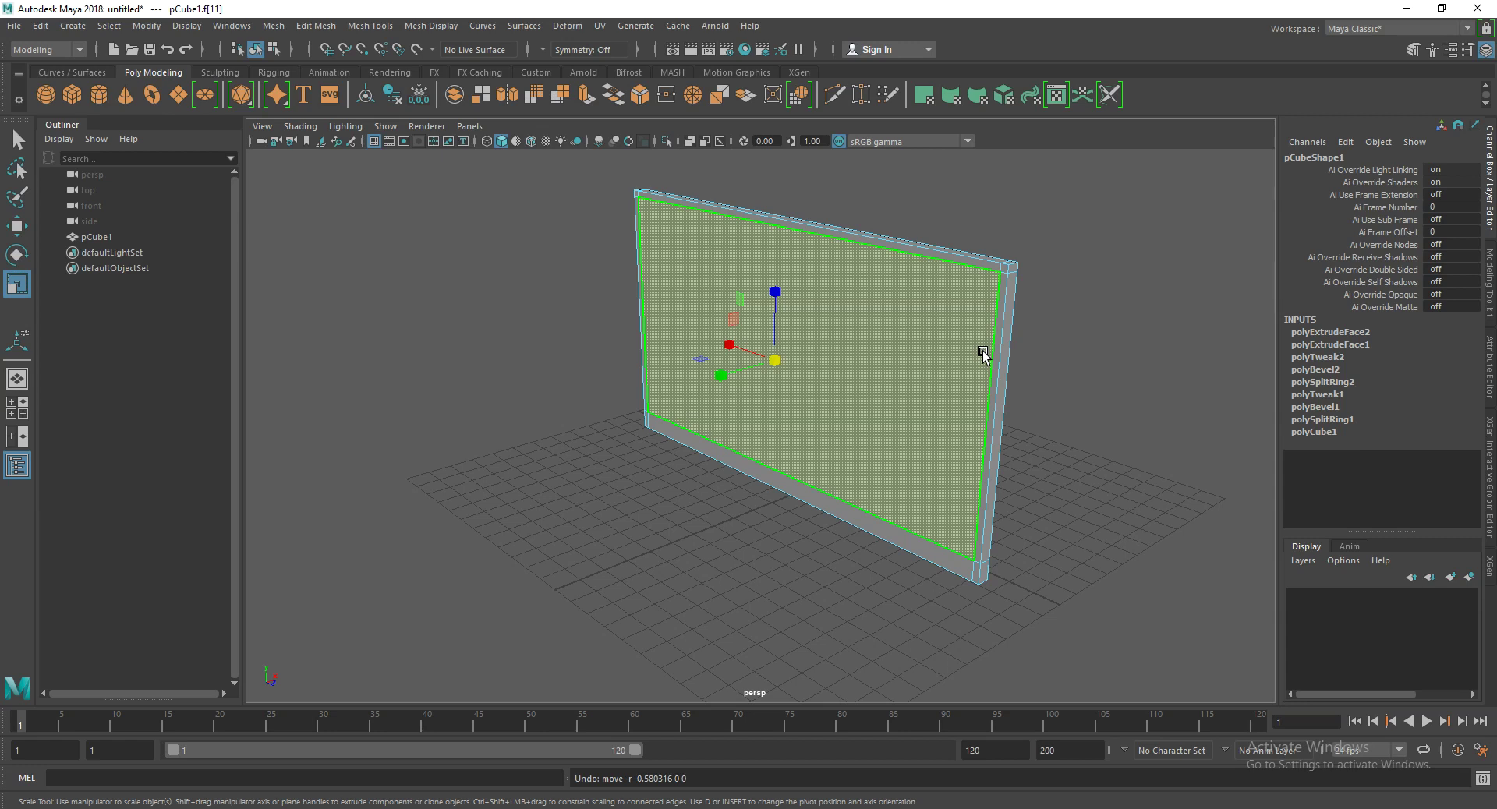
# Step: Insert a horizontal edge loop near the panel's bottom with Insert Edge Loop
pyautogui.keyDown('alt'); pyautogui.moveTo(988, 361); pyautogui.dragTo(992, 421); pyautogui.keyUp('alt')
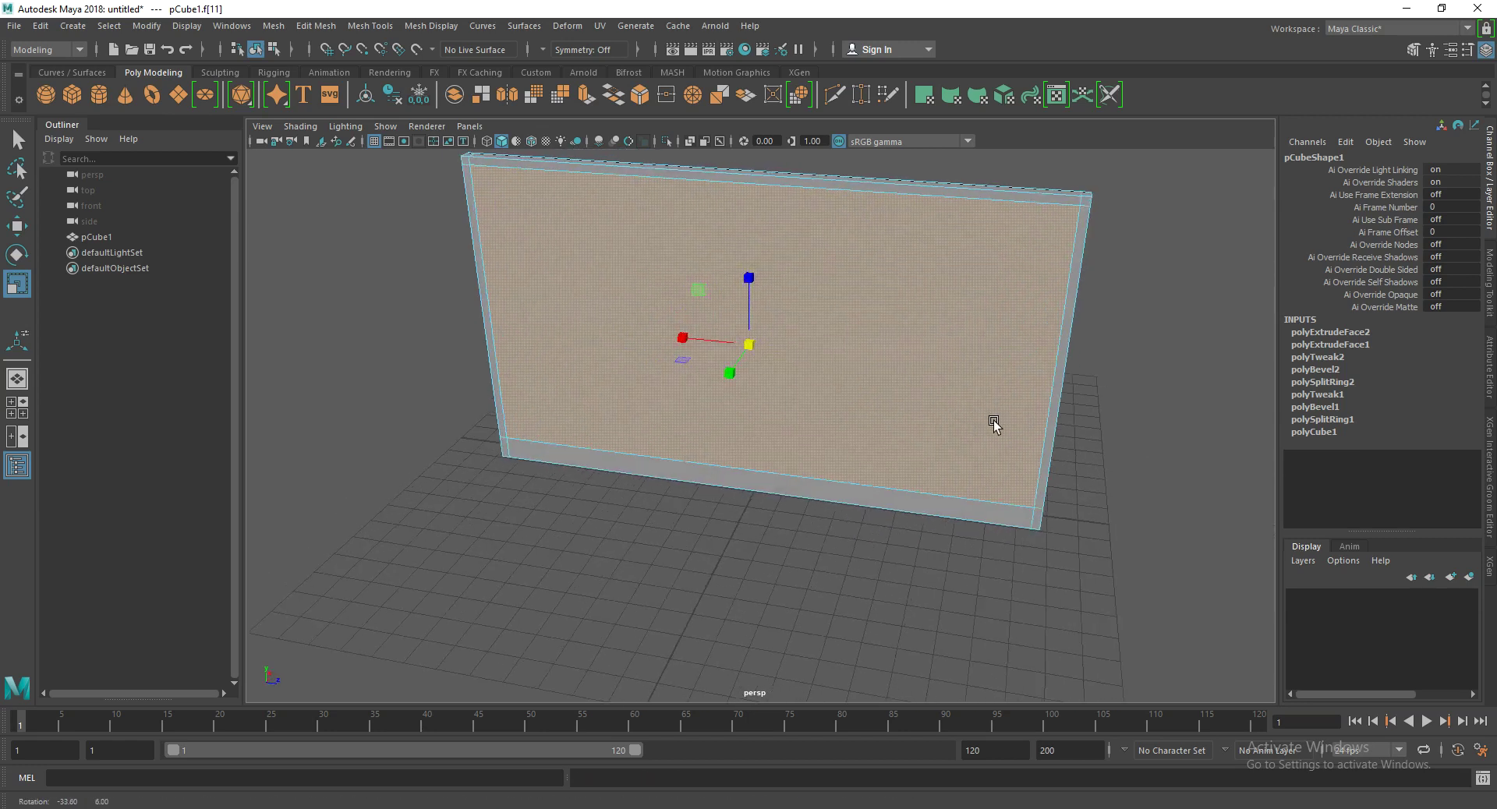
pyautogui.press('F10')
pyautogui.keyDown('alt'); pyautogui.moveTo(994, 300); pyautogui.dragTo(977, 311); pyautogui.keyUp('alt')
pyautogui.click(998, 374)
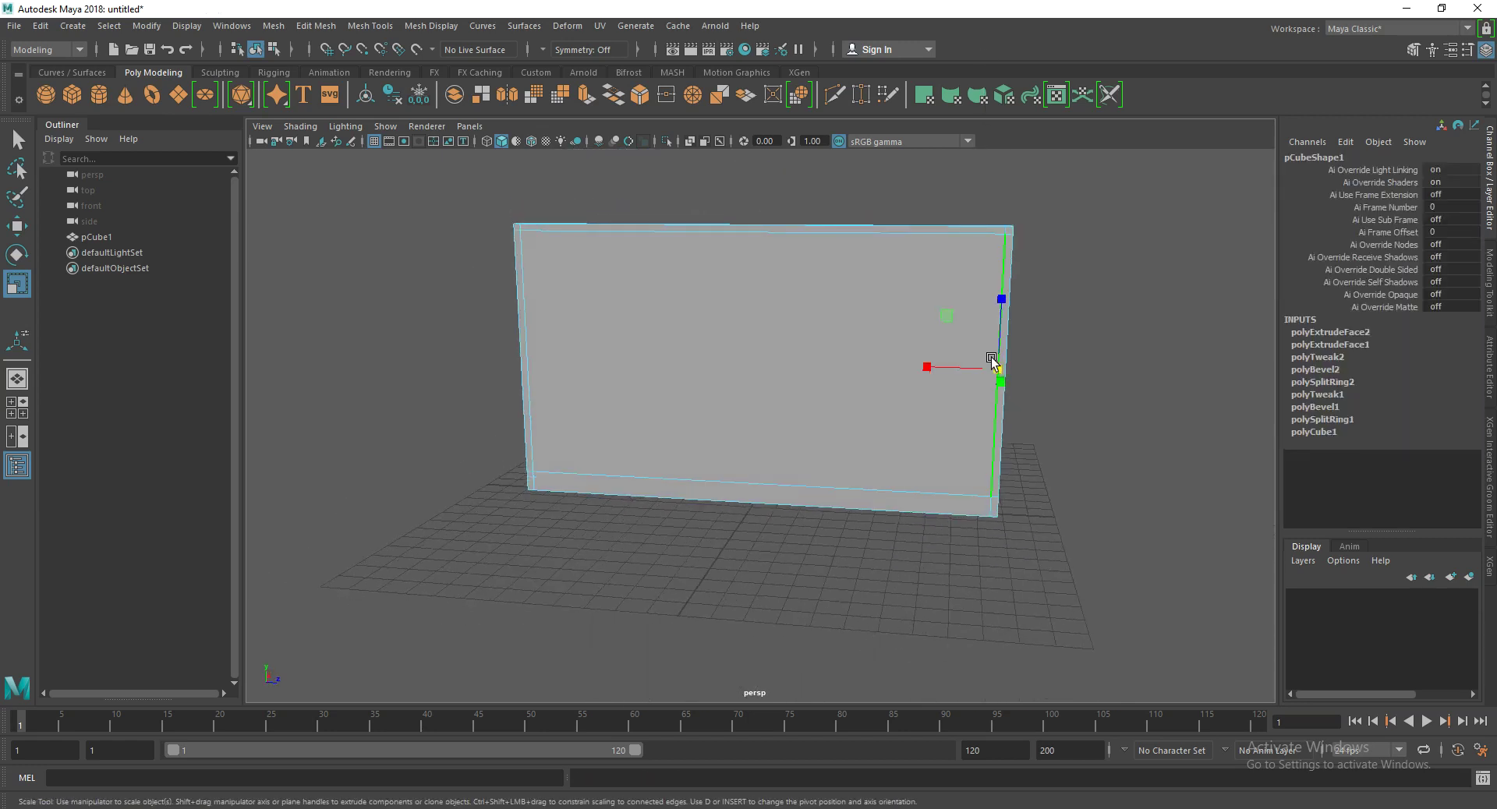
pyautogui.keyDown('shift'); pyautogui.moveTo(997, 375); pyautogui.dragTo(1123, 454, button='right'); pyautogui.keyUp('shift')
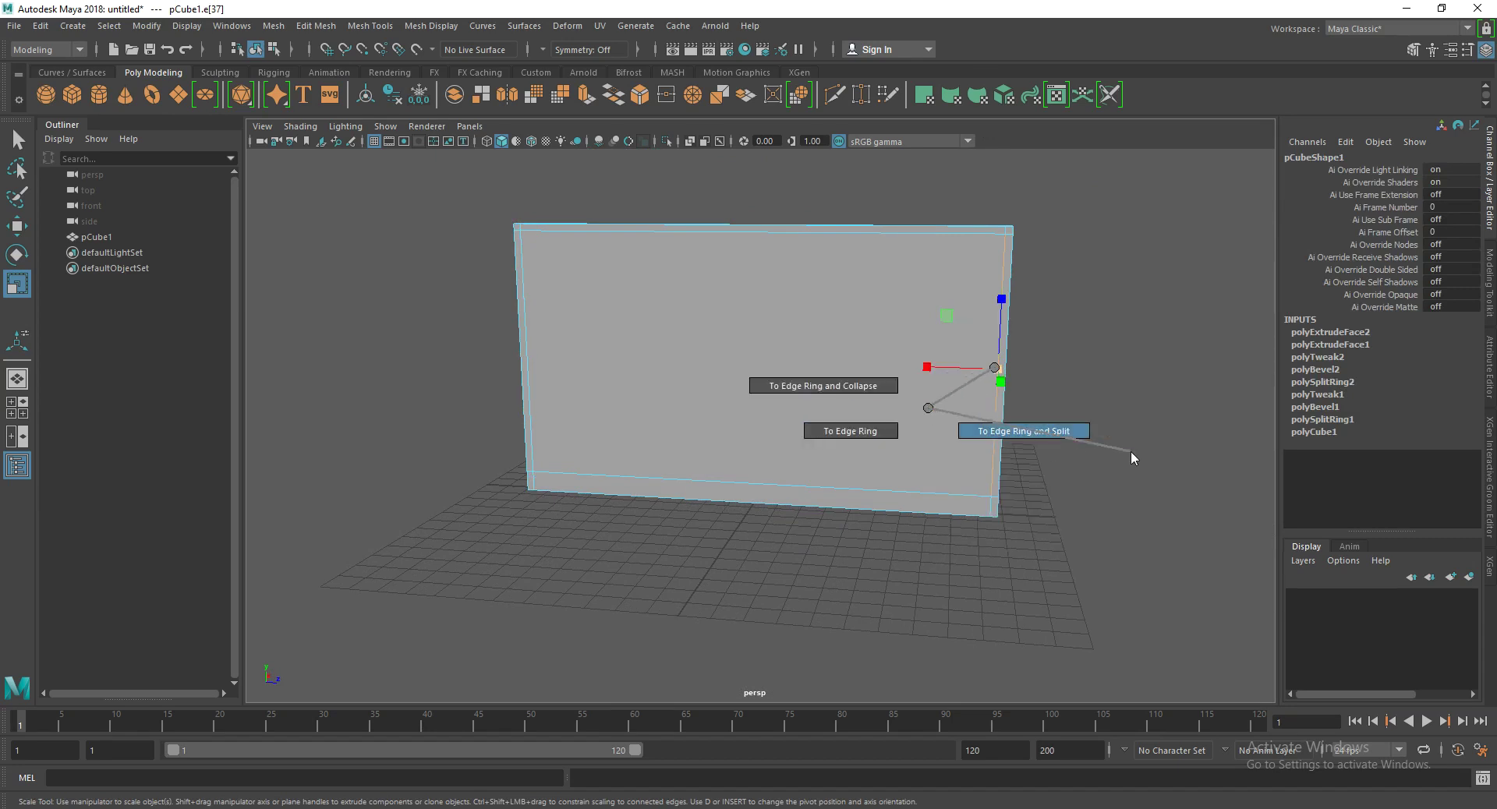
pyautogui.hotkey('ctrl', 'z')
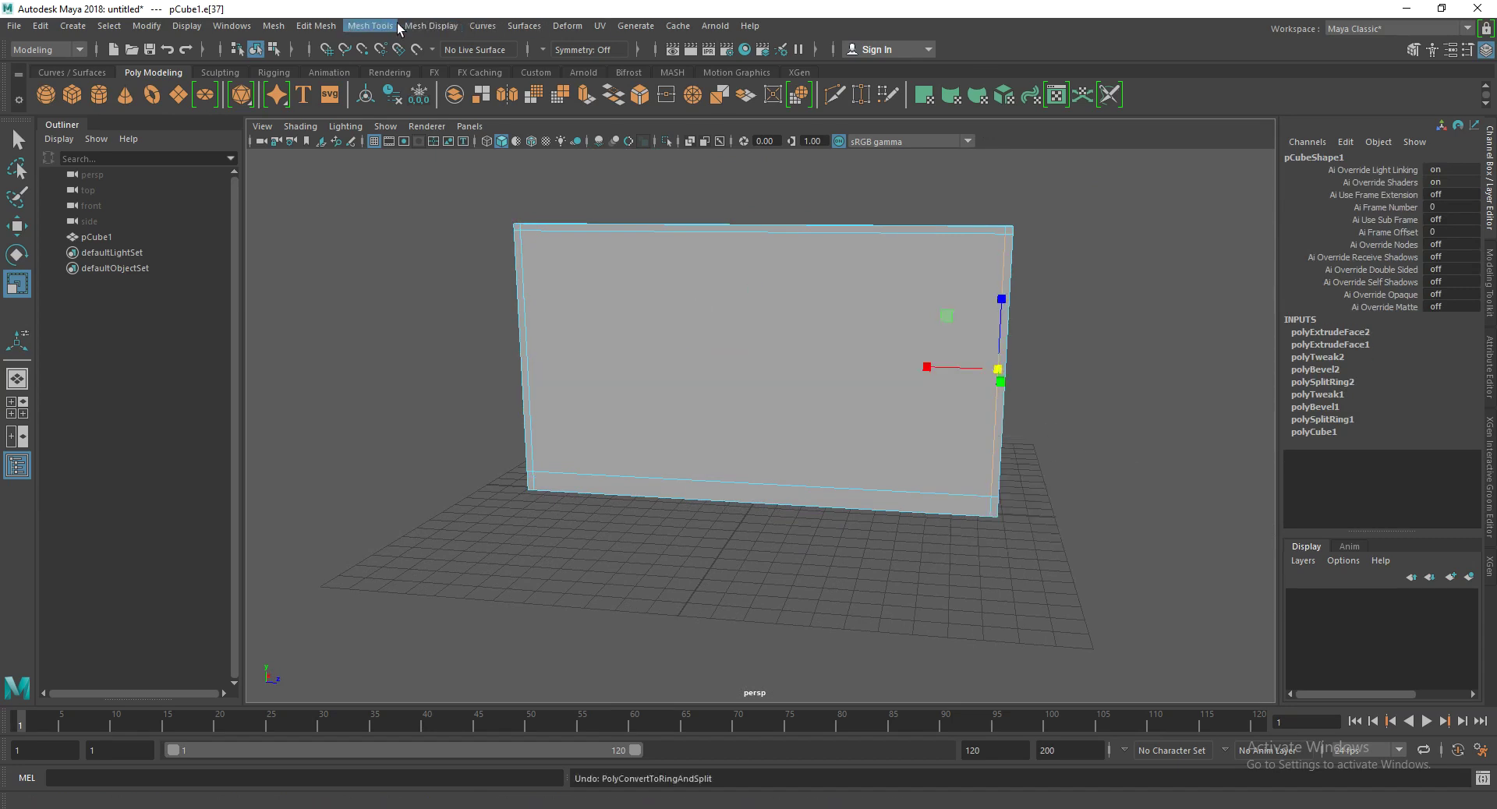
pyautogui.click(373, 26)
pyautogui.click(414, 146)
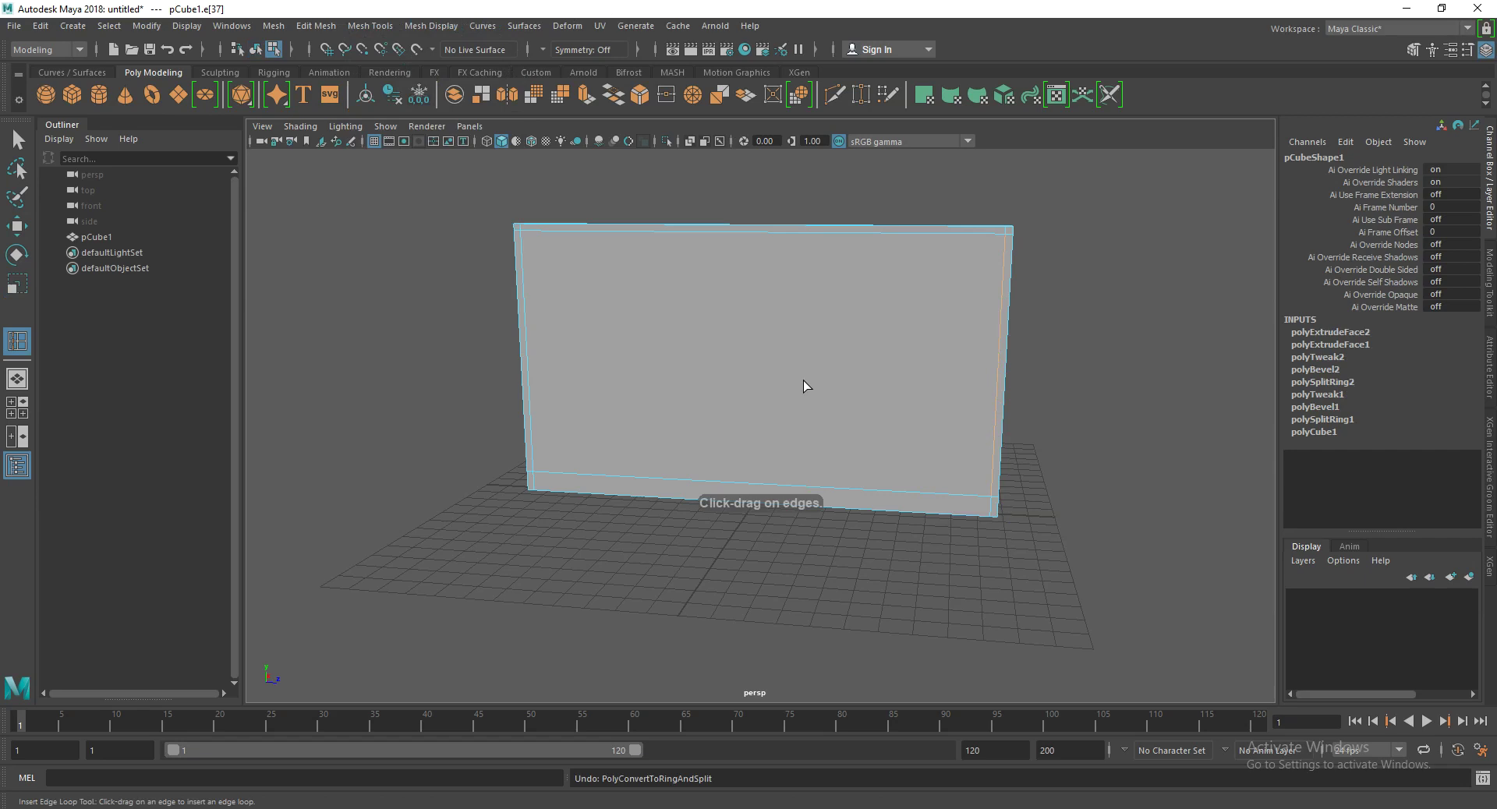
pyautogui.click(1001, 438)
pyautogui.moveTo(998, 459); pyautogui.dragTo(780, 501)
pyautogui.press('w')
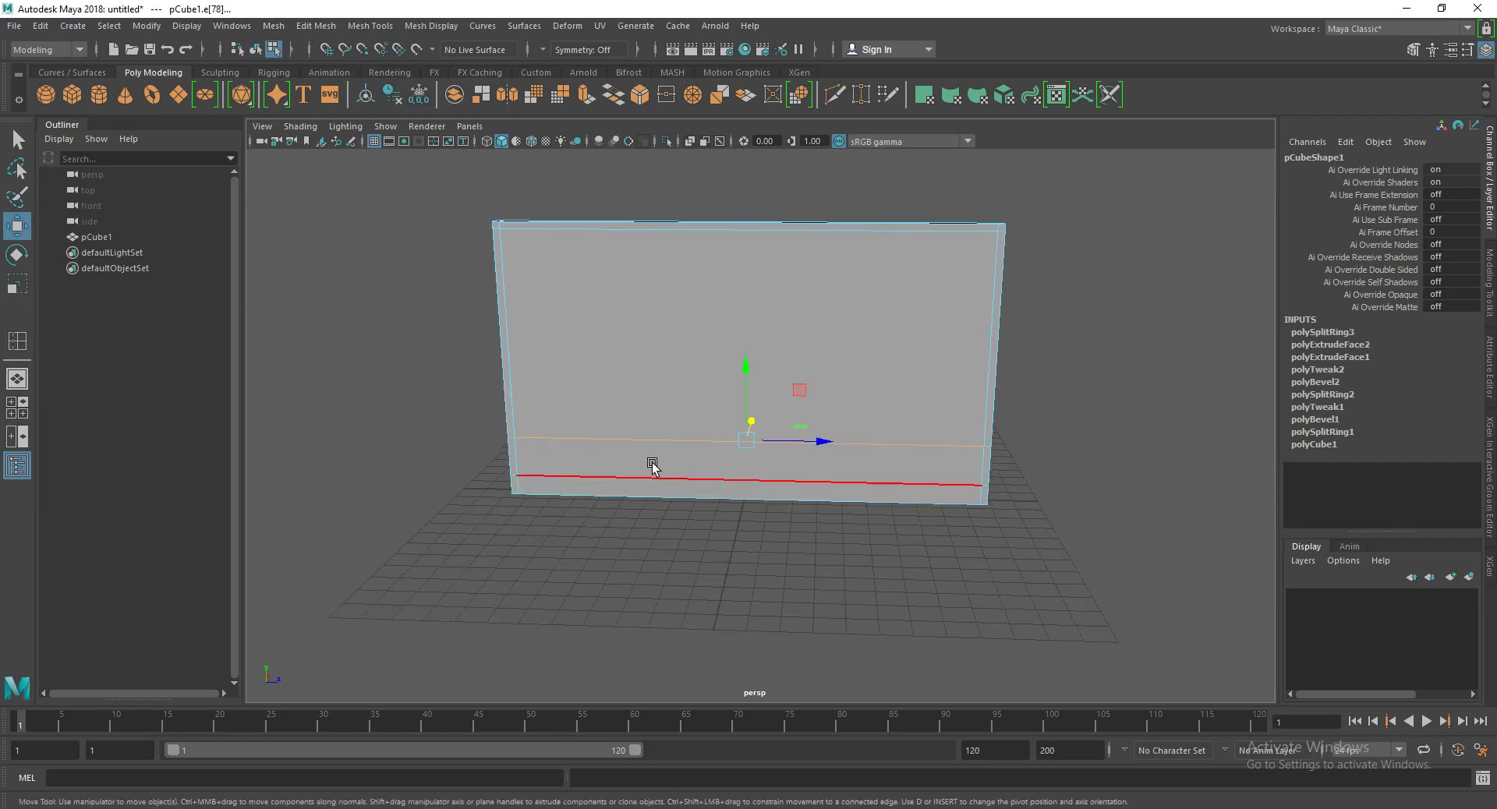
# Step: Split a vertical loop down the panel's middle and bevel it into two edges
pyautogui.click(835, 503)
pyautogui.keyDown('shift'); pyautogui.moveTo(836, 437); pyautogui.dragTo(1022, 523, button='right'); pyautogui.keyUp('shift')
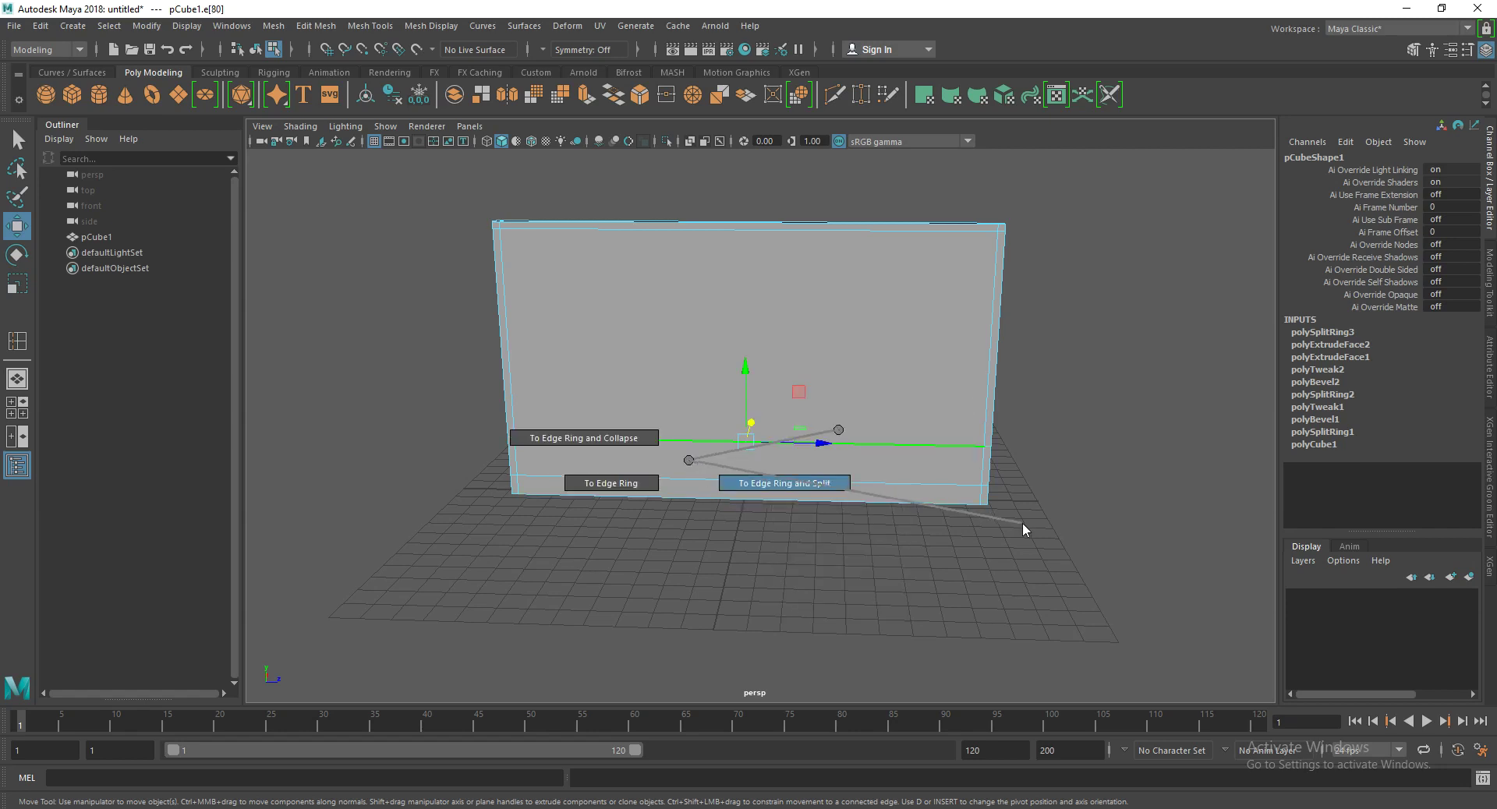
pyautogui.keyDown('alt'); pyautogui.moveTo(906, 530); pyautogui.dragTo(967, 532, button='middle'); pyautogui.keyUp('alt')
pyautogui.keyDown('shift'); pyautogui.moveTo(795, 376); pyautogui.dragTo(863, 385, button='right'); pyautogui.keyUp('shift')
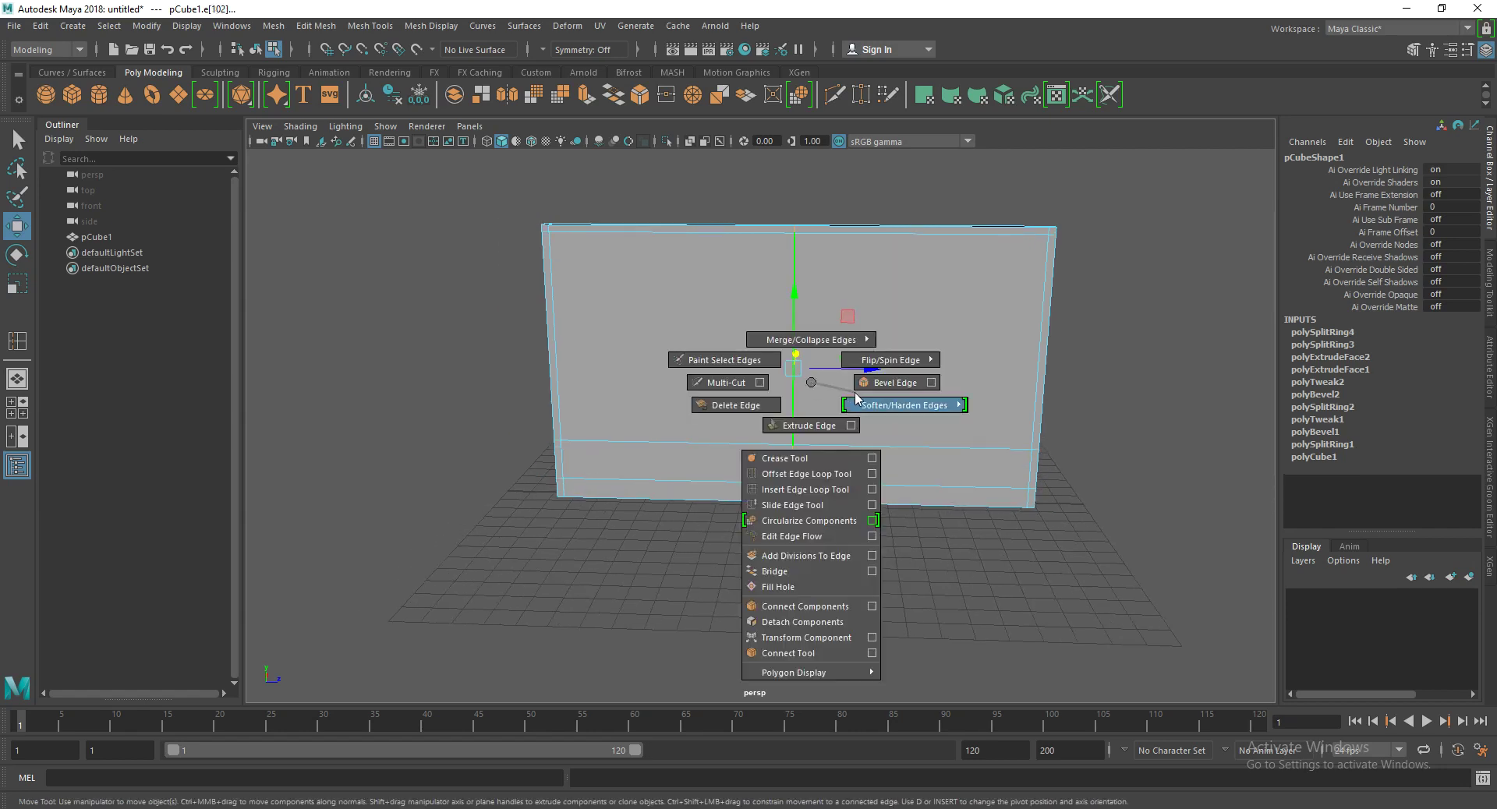
# Step: Bevel the middle vertical edge loop into two edges, then select the thin bottom middle face
pyautogui.click(906, 326)
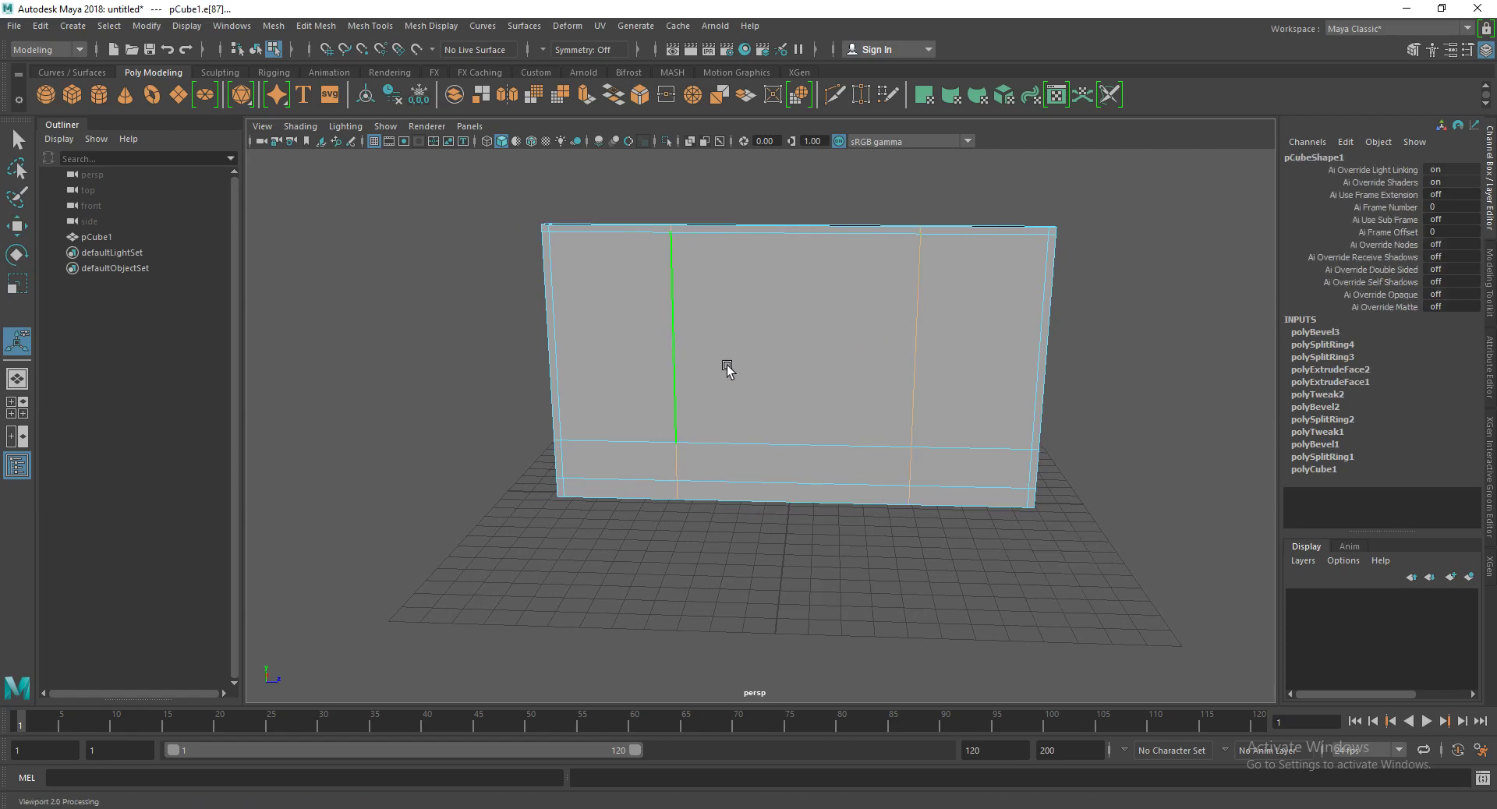
pyautogui.moveTo(710, 468); pyautogui.dragTo(735, 445, button='right')
pyautogui.click(745, 465)
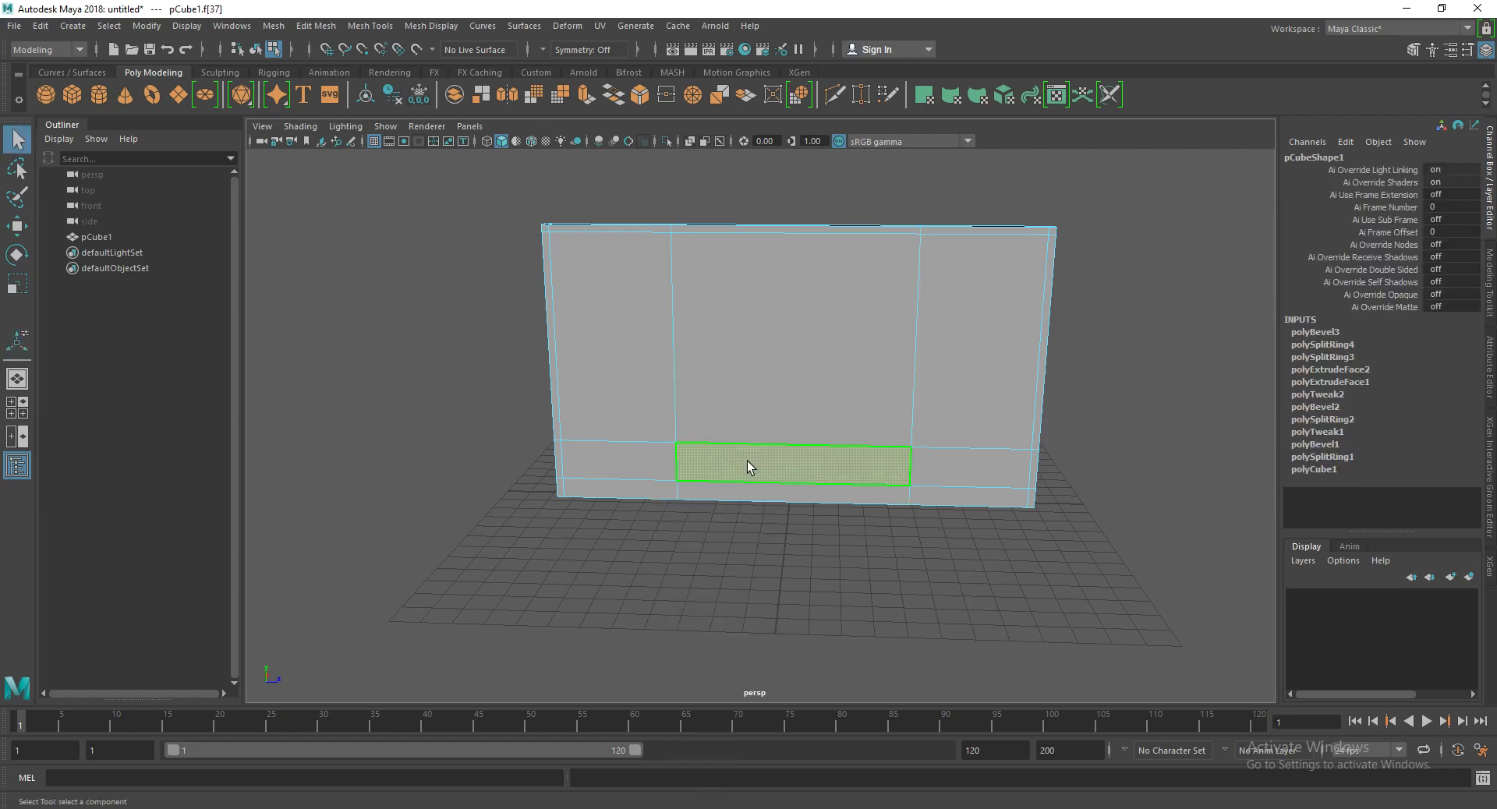
# Step: Select the upper left, centre and right panel faces
pyautogui.click(635, 362)
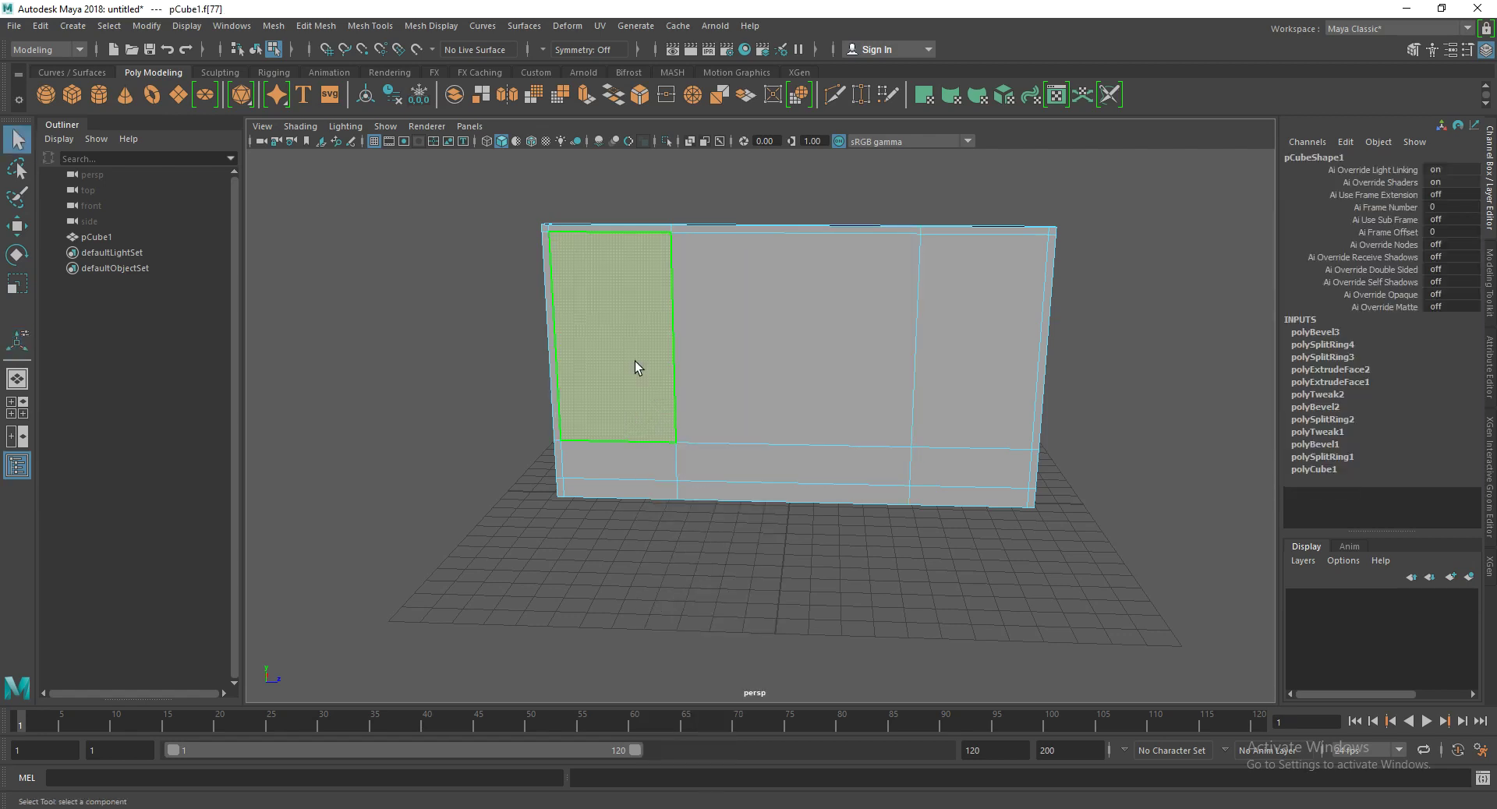
pyautogui.keyDown('shift'); pyautogui.click(767, 371); pyautogui.keyUp('shift')
pyautogui.keyDown('shift'); pyautogui.click(985, 359); pyautogui.keyUp('shift')
pyautogui.moveTo(906, 396)
pyautogui.keyDown('alt'); pyautogui.mouseDown()
pyautogui.moveTo(838, 382)
pyautogui.moveTo(783, 404)
pyautogui.mouseUp(); pyautogui.keyUp('alt')
# Step: Extrude the three upper faces out about 1.069 and scale them down slightly
pyautogui.keyDown('shift'); pyautogui.moveTo(796, 294); pyautogui.dragTo(811, 352, button='right'); pyautogui.keyUp('shift')
pyautogui.moveTo(811, 352)
pyautogui.keyDown('alt'); pyautogui.mouseDown()
pyautogui.moveTo(744, 322)
pyautogui.moveTo(831, 398)
pyautogui.mouseUp(); pyautogui.keyUp('alt')
pyautogui.hotkey('ctrl', 'z')
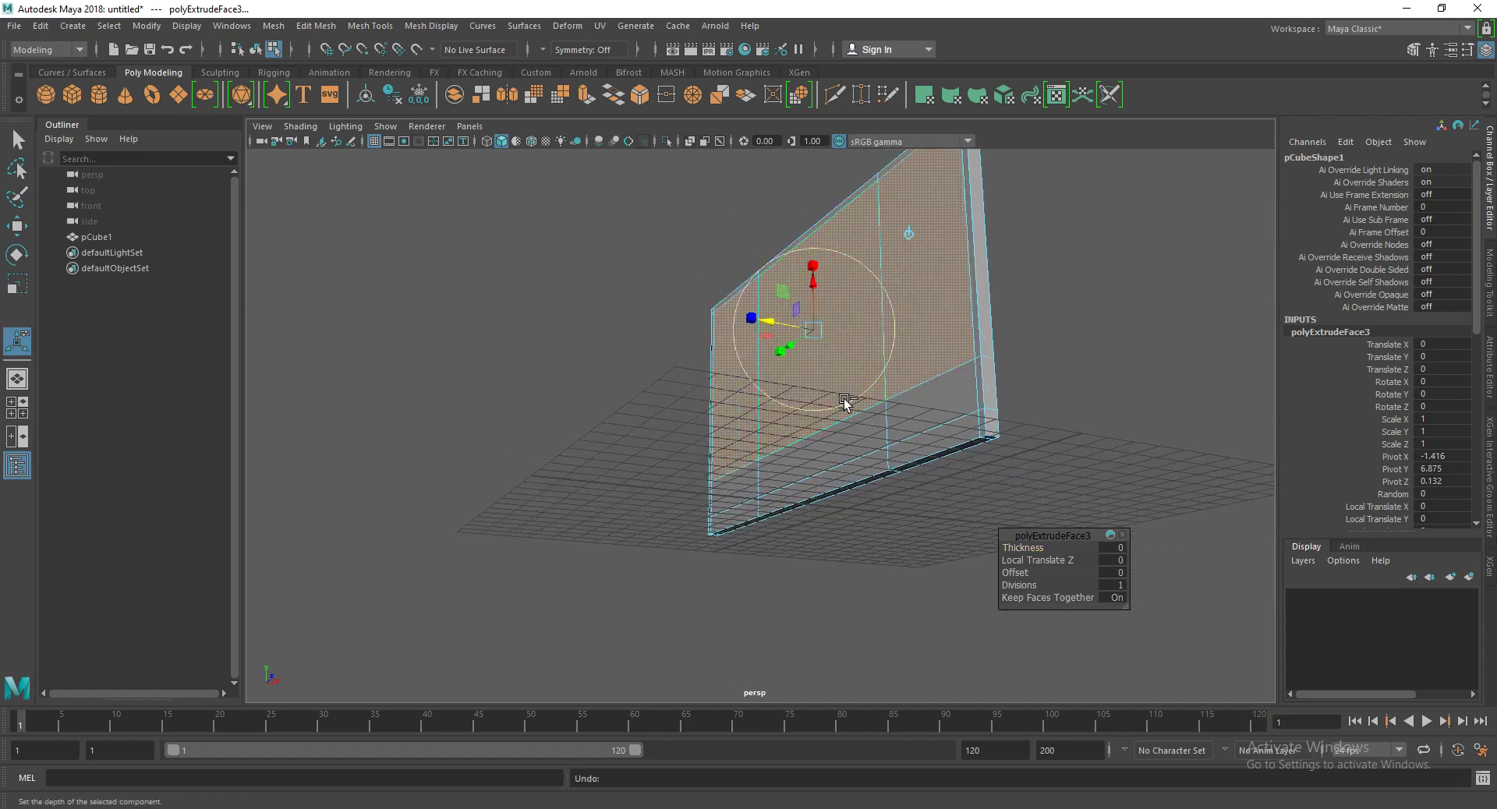
pyautogui.moveTo(782, 331)
pyautogui.mouseDown()
pyautogui.moveTo(758, 323)
pyautogui.moveTo(973, 449)
pyautogui.mouseUp()
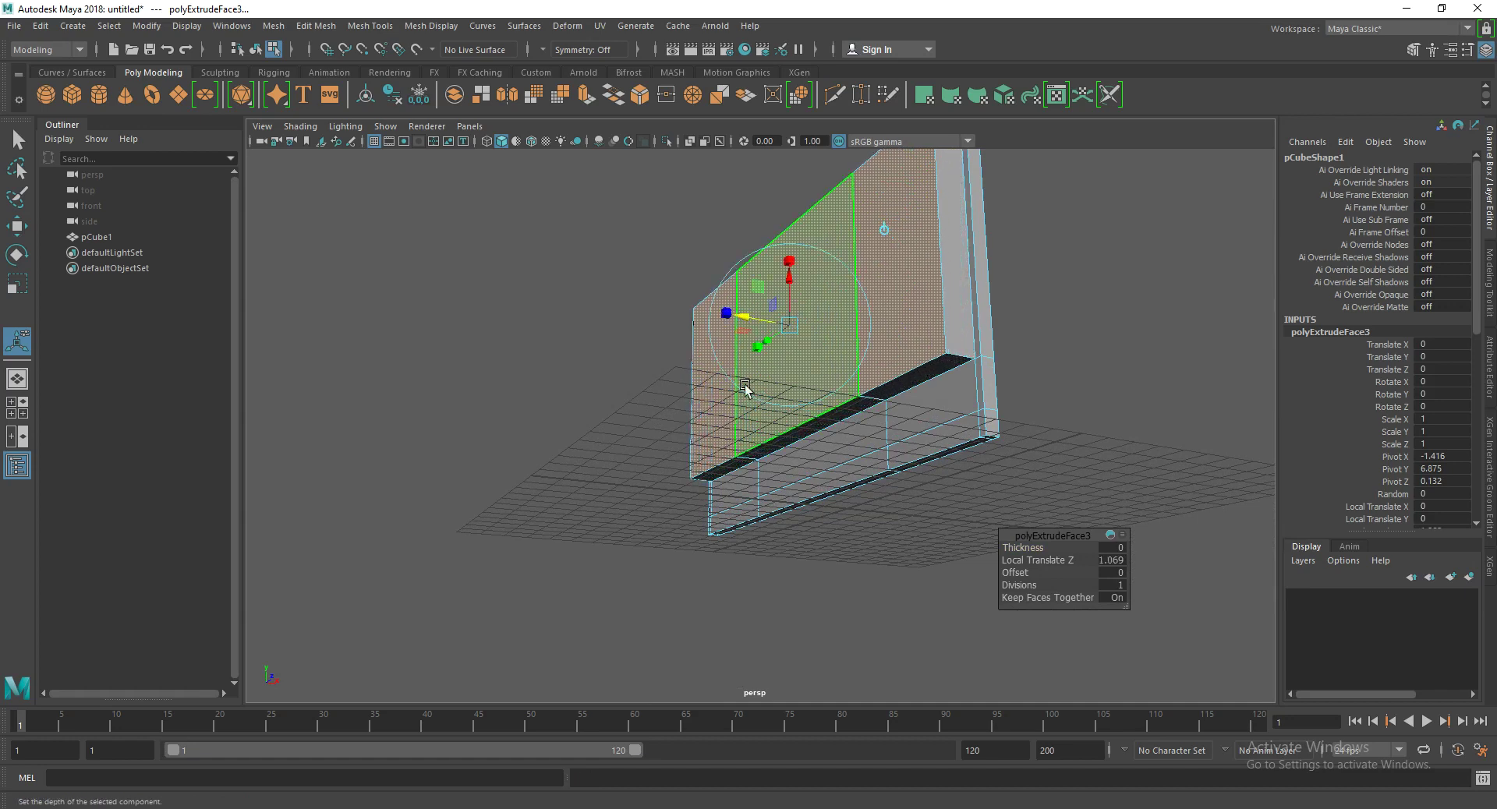
pyautogui.press('r')
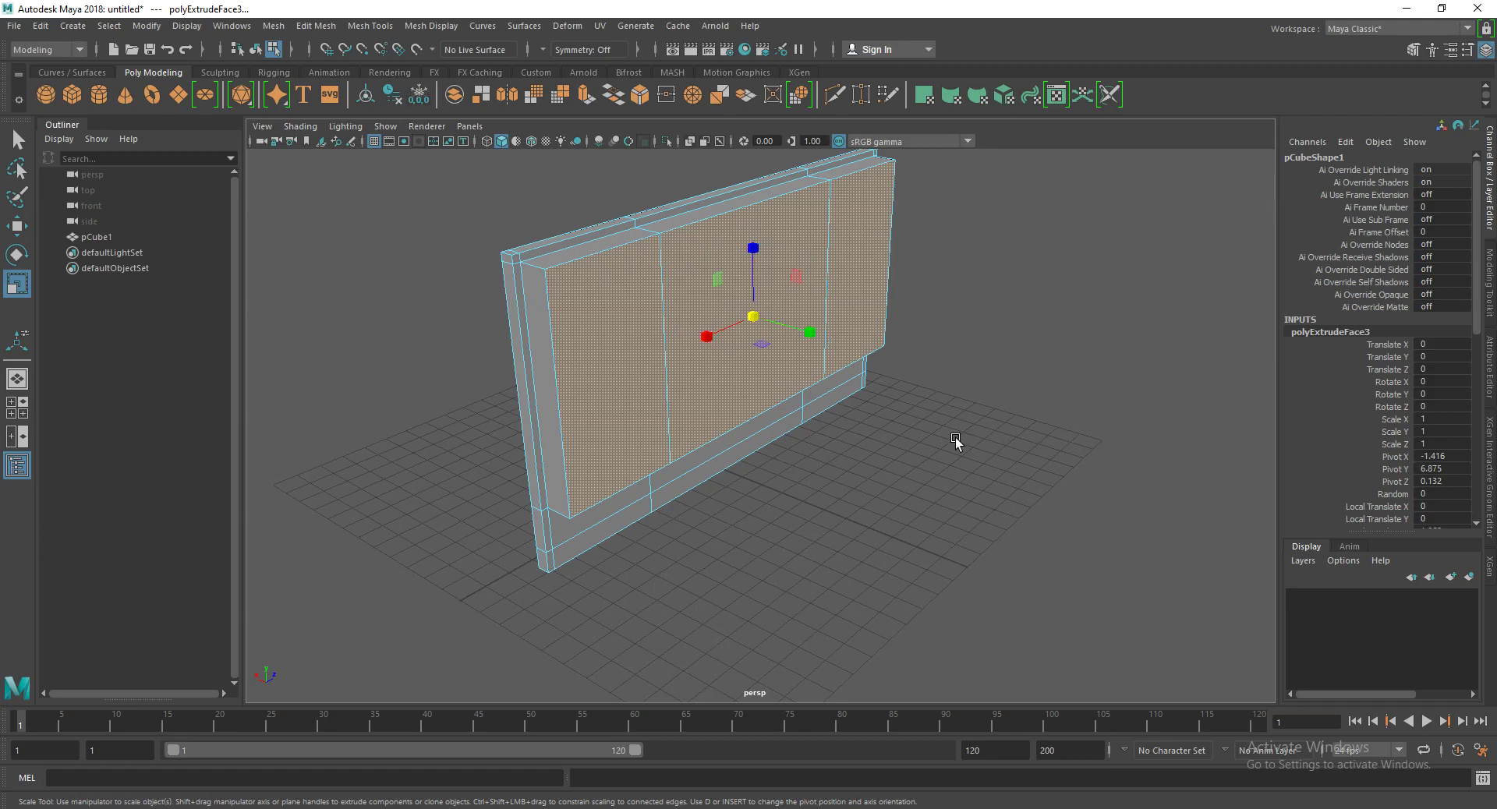
pyautogui.moveTo(753, 318)
pyautogui.mouseDown()
pyautogui.moveTo(741, 335)
pyautogui.moveTo(515, 343)
pyautogui.mouseUp()
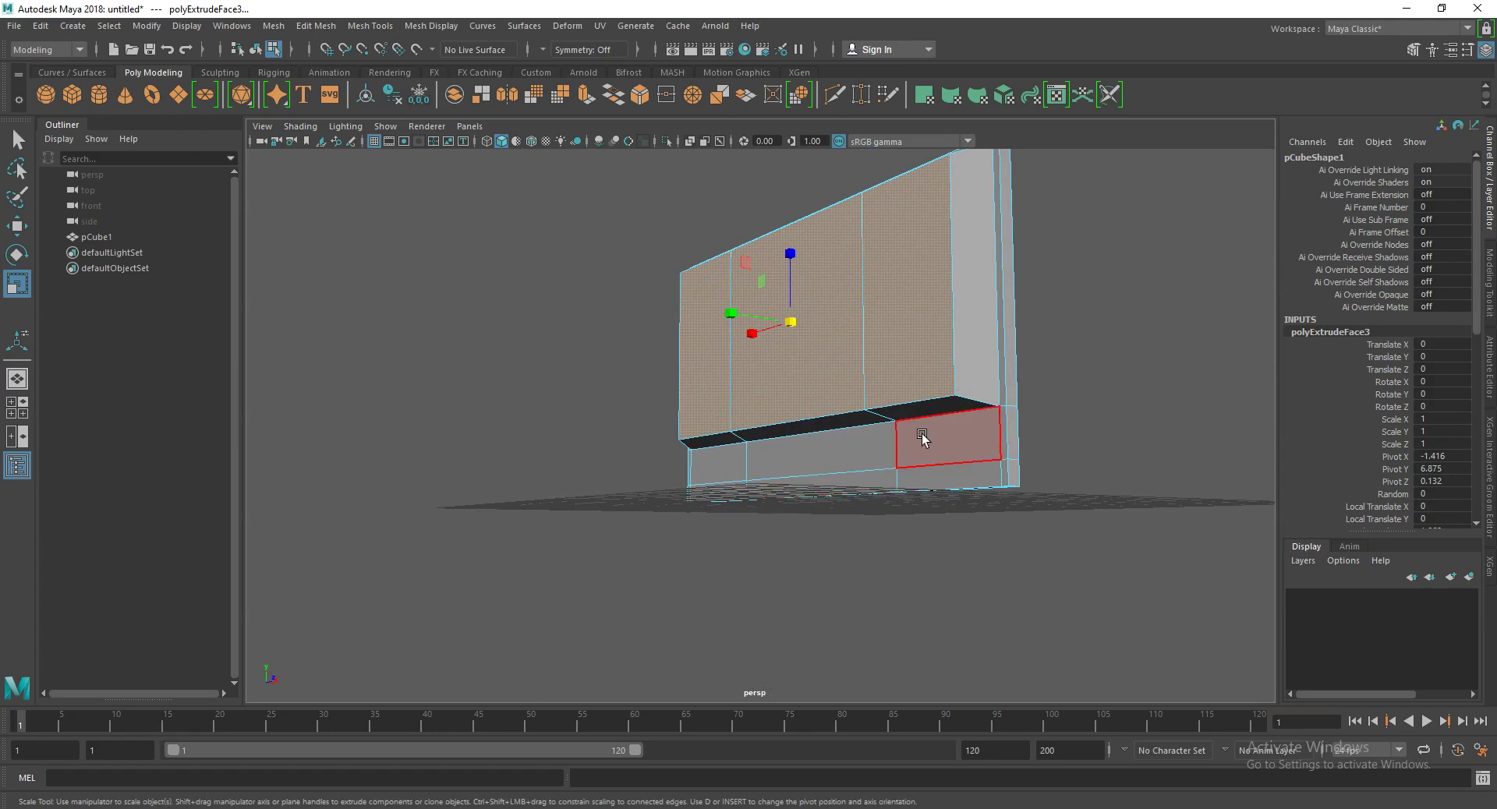
# Step: Select the bottom edges of the extruded block with the Move tool active
pyautogui.click(868, 166)
pyautogui.click(927, 419)
pyautogui.keyDown('alt'); pyautogui.moveTo(882, 434); pyautogui.dragTo(810, 439); pyautogui.keyUp('alt')
pyautogui.keyDown('shift'); pyautogui.click(653, 474); pyautogui.keyUp('shift')
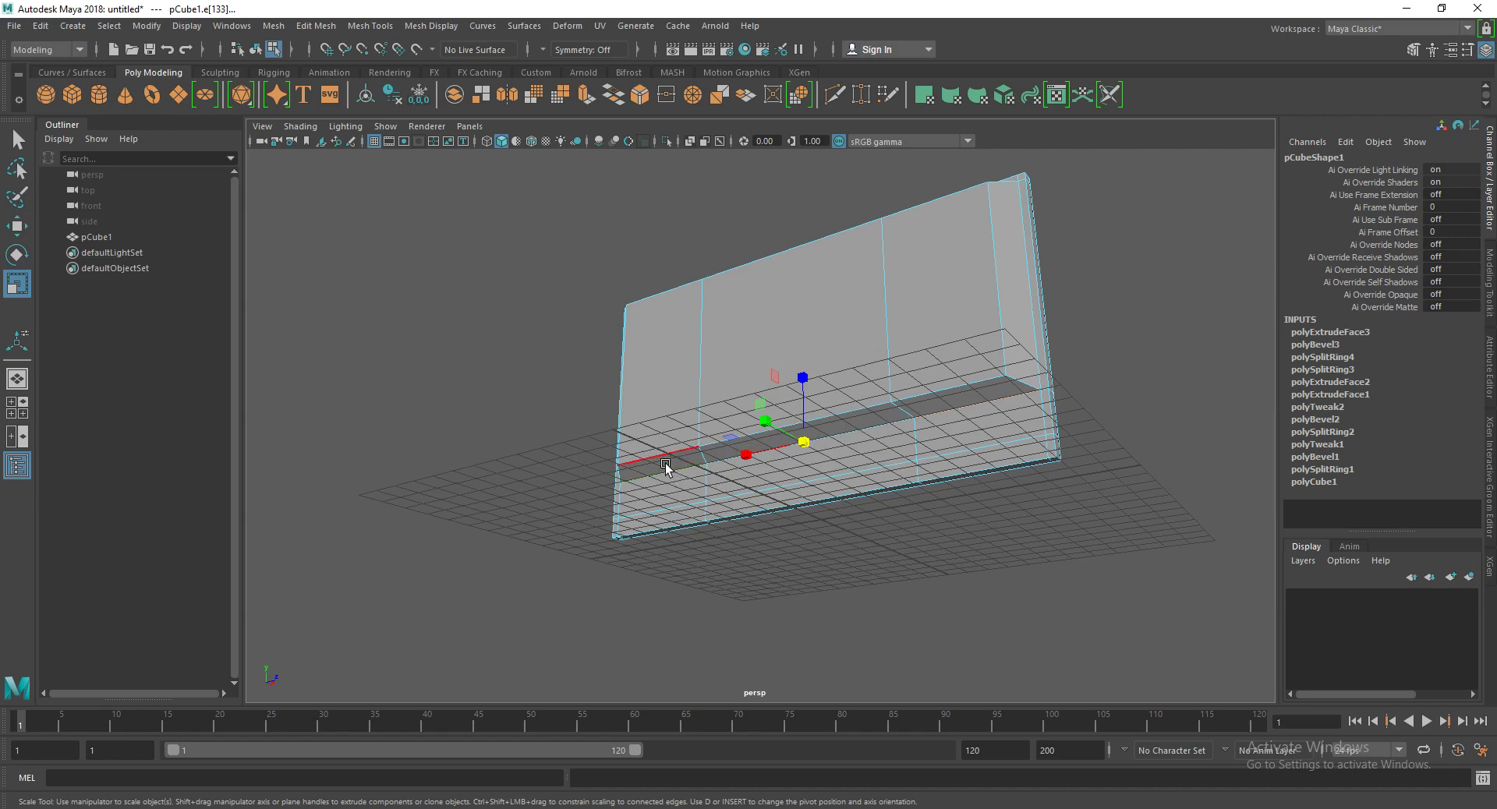
pyautogui.keyDown('alt'); pyautogui.moveTo(668, 476); pyautogui.dragTo(816, 478); pyautogui.keyUp('alt')
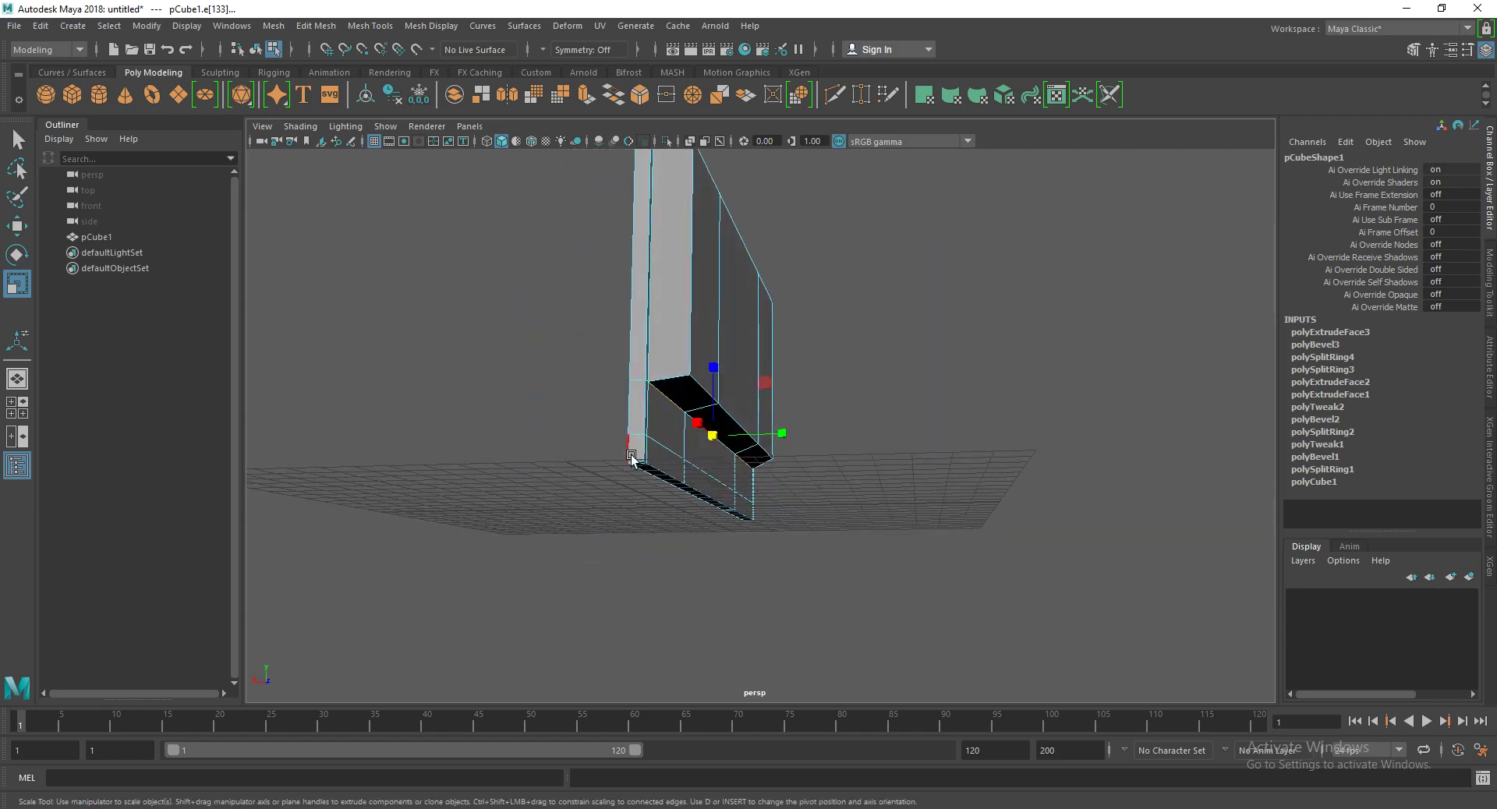
pyautogui.press('w')
pyautogui.moveTo(686, 425)
pyautogui.keyDown('alt'); pyautogui.mouseDown()
pyautogui.moveTo(675, 449)
pyautogui.moveTo(618, 434)
pyautogui.moveTo(405, 459)
pyautogui.mouseUp(); pyautogui.keyUp('alt')
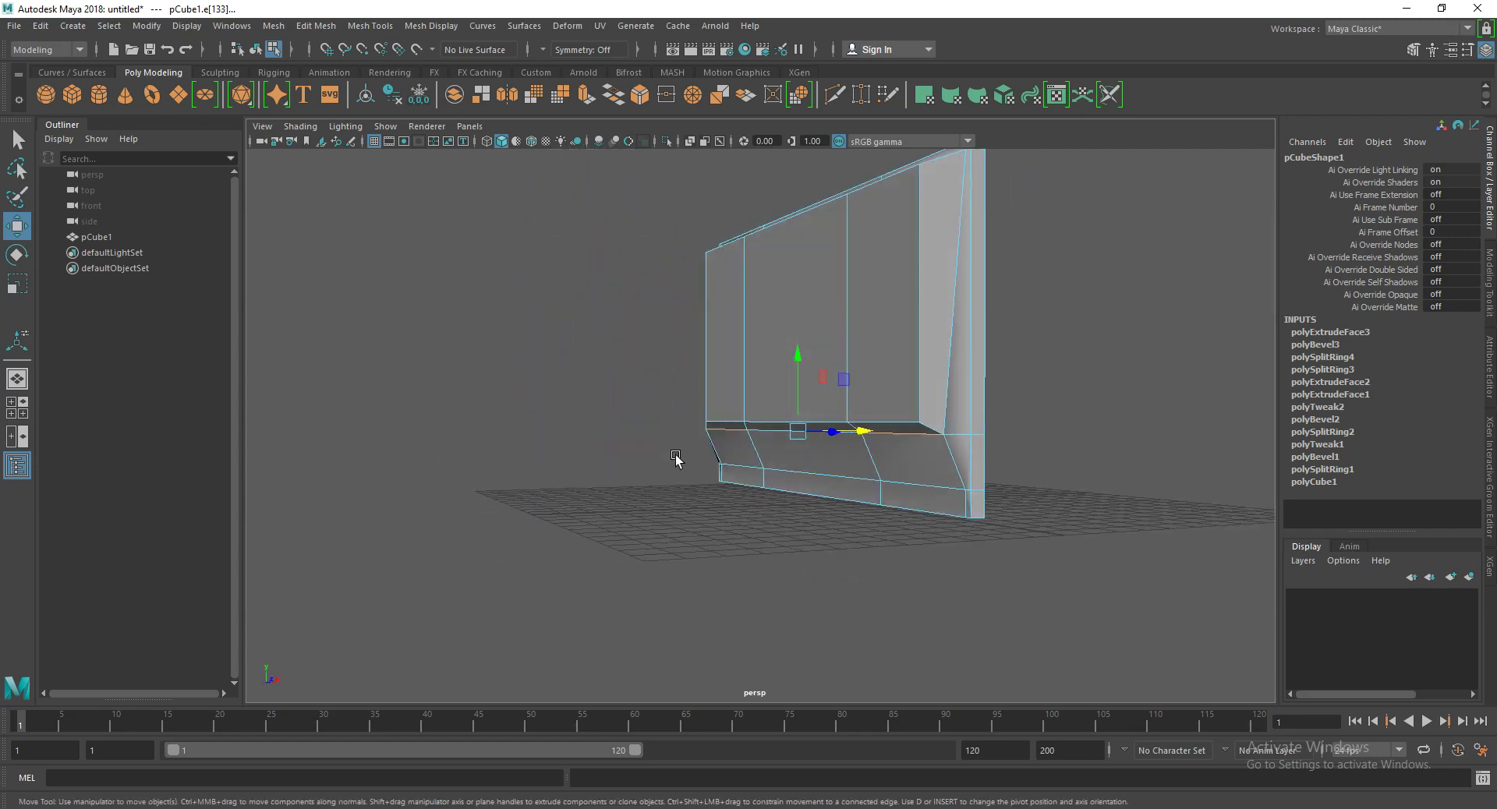
# Step: Undo the edge move and the upper-face extrusion, leaving the front flat and unselected
pyautogui.hotkey('ctrl', 'z')
pyautogui.hotkey('ctrl', 'z')
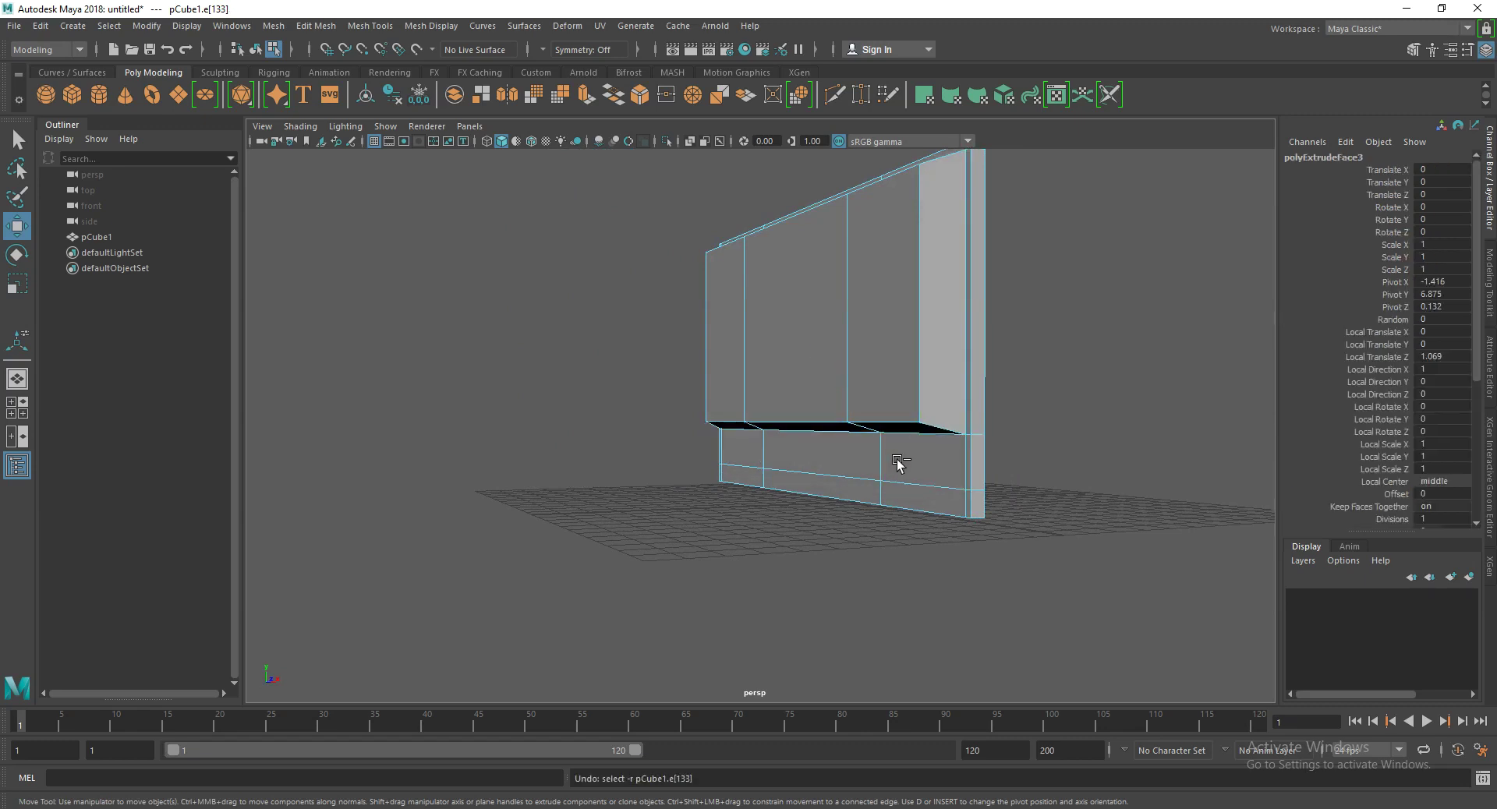
pyautogui.hotkey('ctrl', 'z')
pyautogui.hotkey('ctrl', 'z')
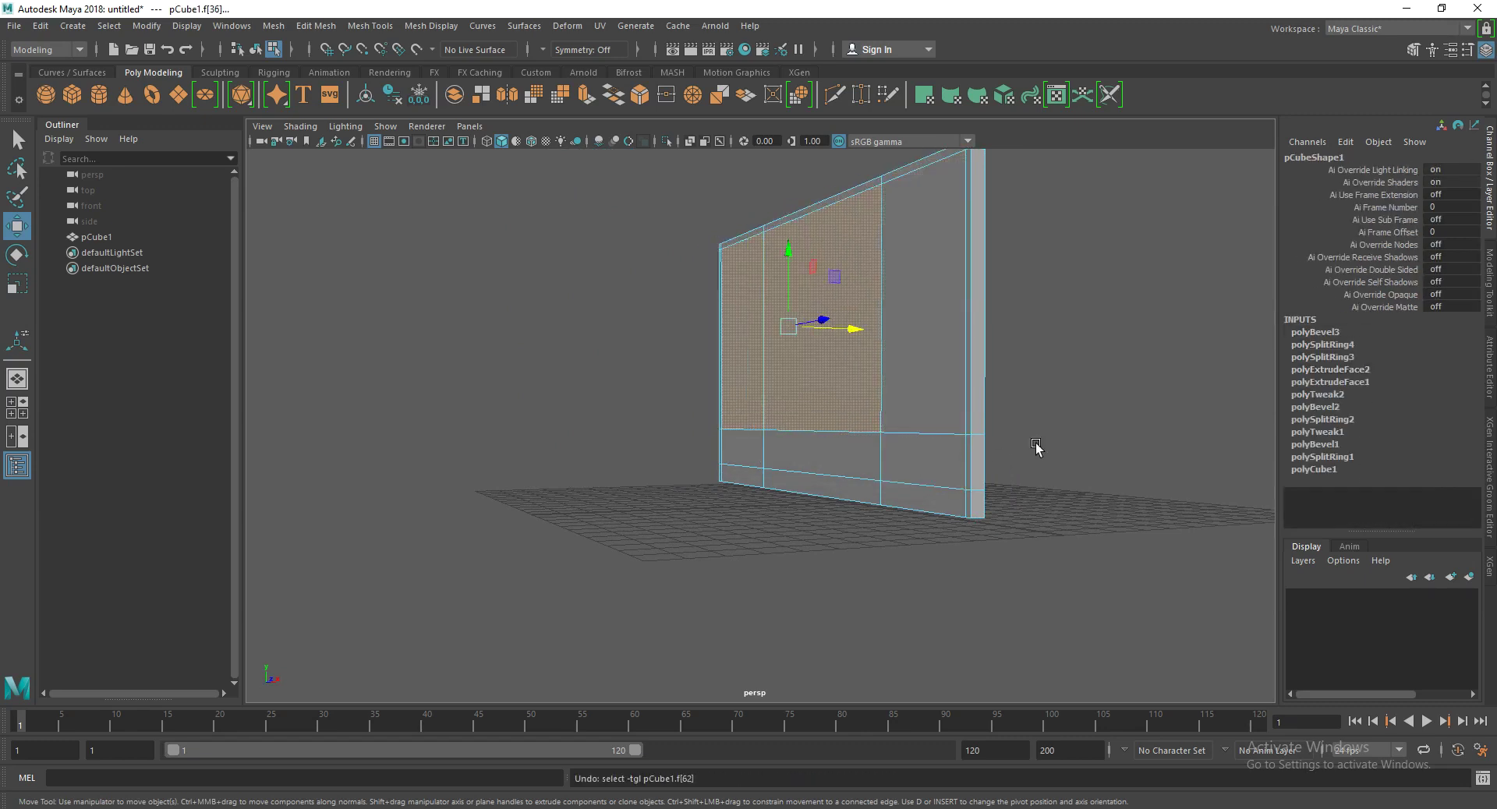
pyautogui.click(1037, 444)
pyautogui.keyDown('alt'); pyautogui.moveTo(993, 445); pyautogui.dragTo(930, 468); pyautogui.keyUp('alt')
pyautogui.moveTo(925, 454); pyautogui.dragTo(923, 418, button='right')
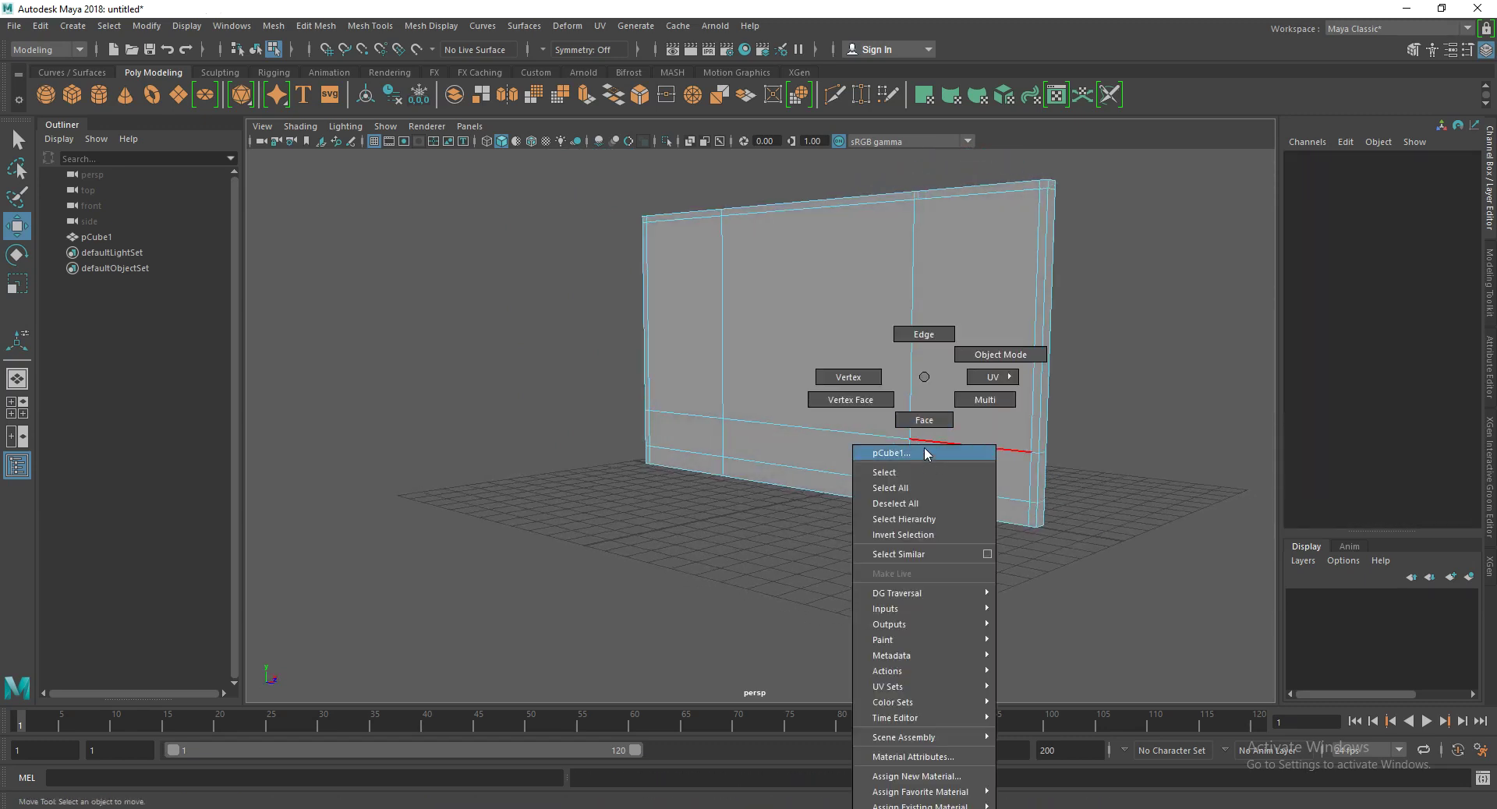
# Step: Select the three upper faces plus the lower wall faces of the panel
pyautogui.keyDown('shift'); pyautogui.click(952, 402); pyautogui.keyUp('shift')
pyautogui.keyDown('shift'); pyautogui.click(839, 359); pyautogui.keyUp('shift')
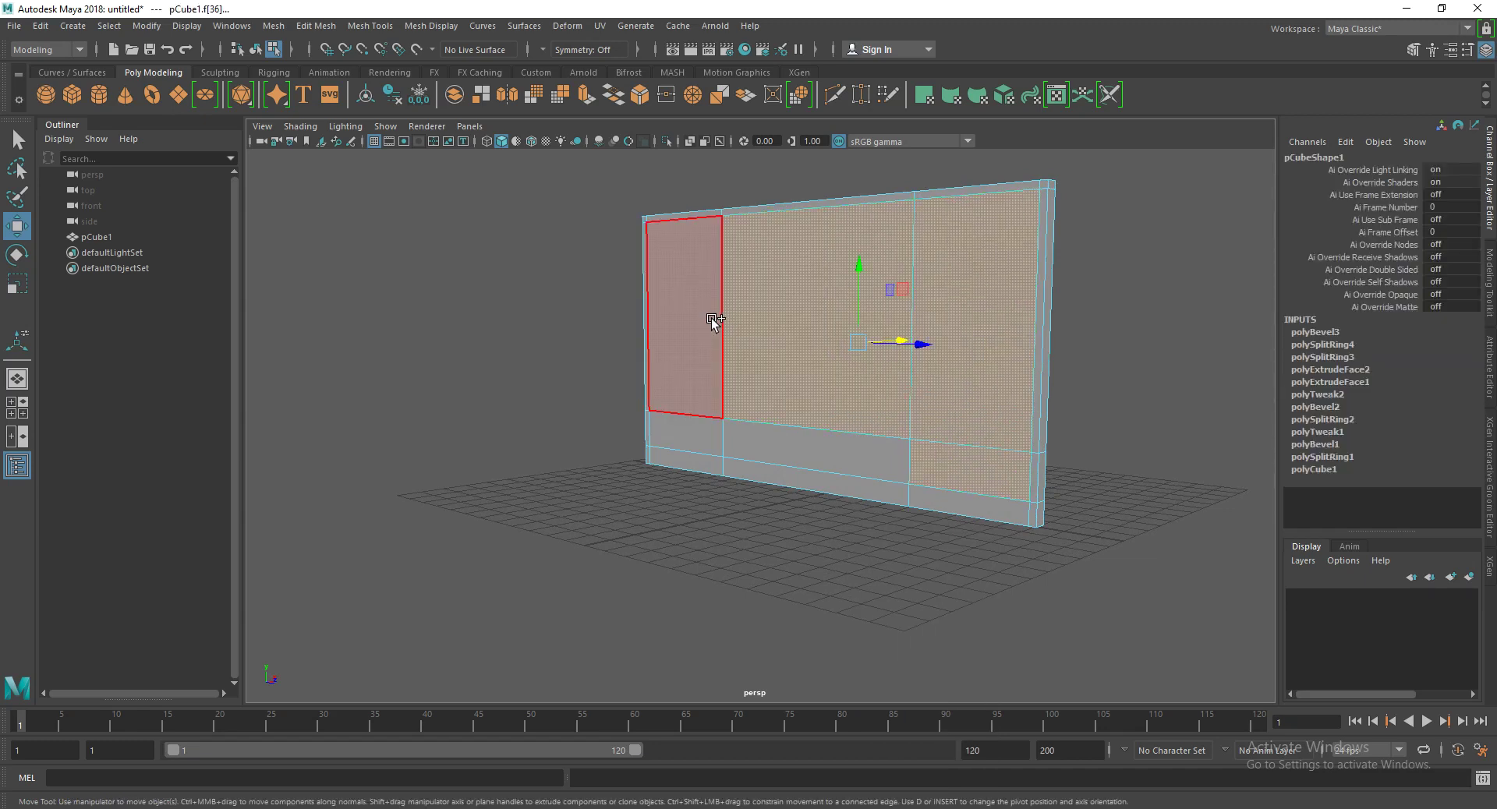
pyautogui.keyDown('shift'); pyautogui.click(698, 366); pyautogui.keyUp('shift')
pyautogui.keyDown('shift'); pyautogui.click(729, 441); pyautogui.keyUp('shift')
pyautogui.keyDown('shift'); pyautogui.click(775, 438); pyautogui.keyUp('shift')
pyautogui.keyDown('alt'); pyautogui.moveTo(775, 437); pyautogui.dragTo(716, 446); pyautogui.keyUp('alt')
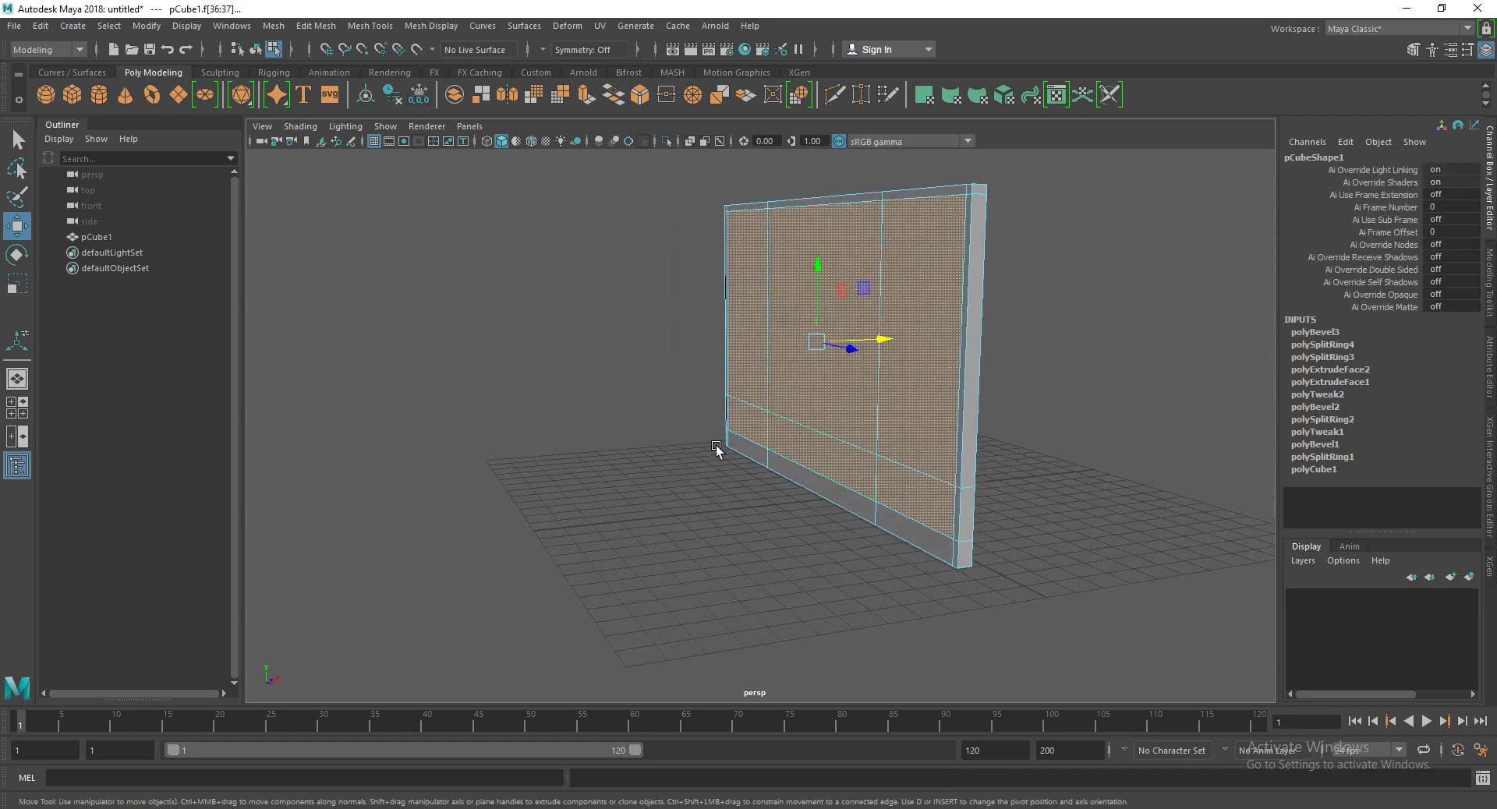
# Step: Move the selected faces outward along X and scale them to about 0.965
pyautogui.moveTo(887, 344); pyautogui.dragTo(873, 344)
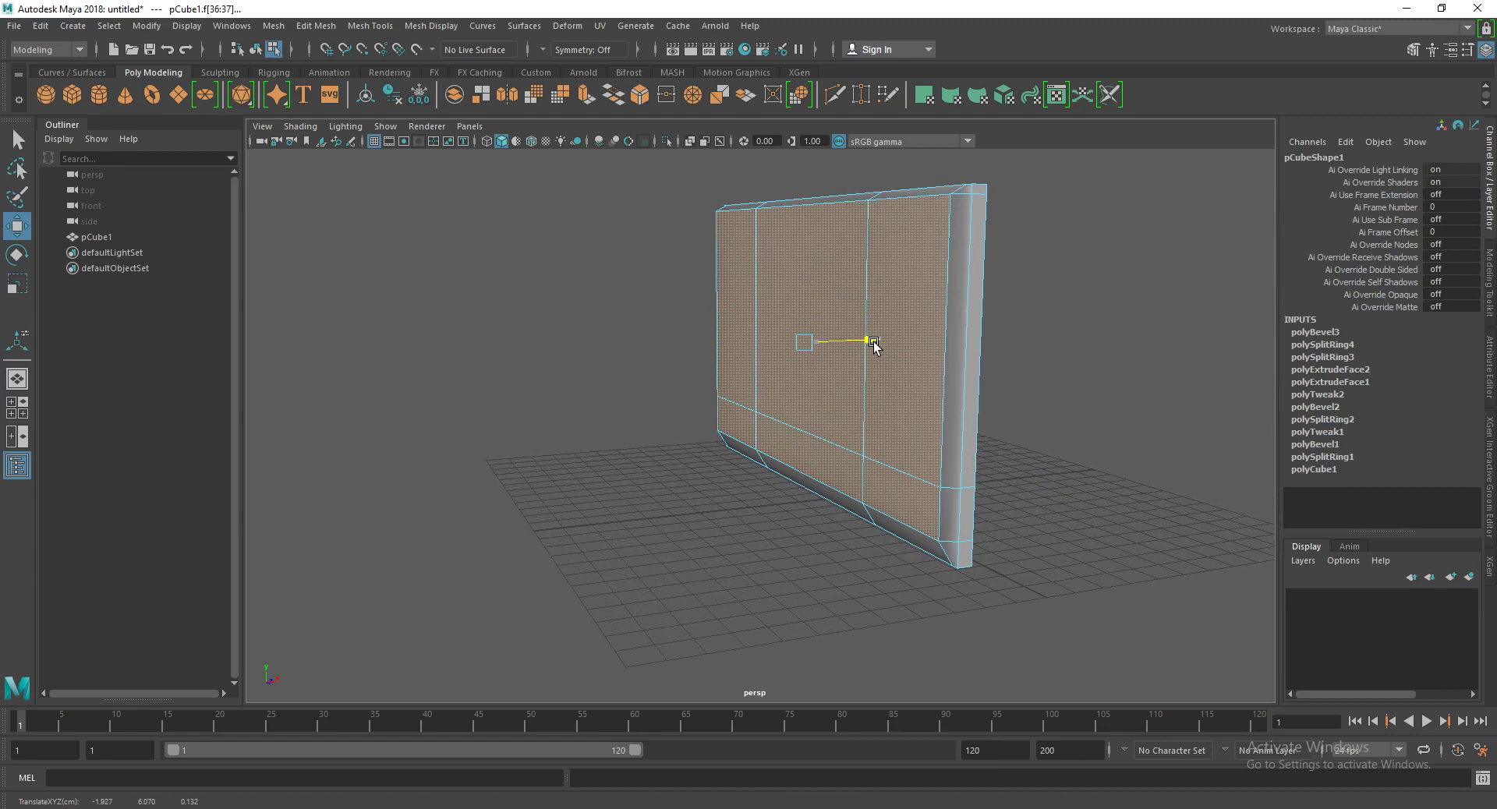
pyautogui.moveTo(873, 342); pyautogui.dragTo(869, 347)
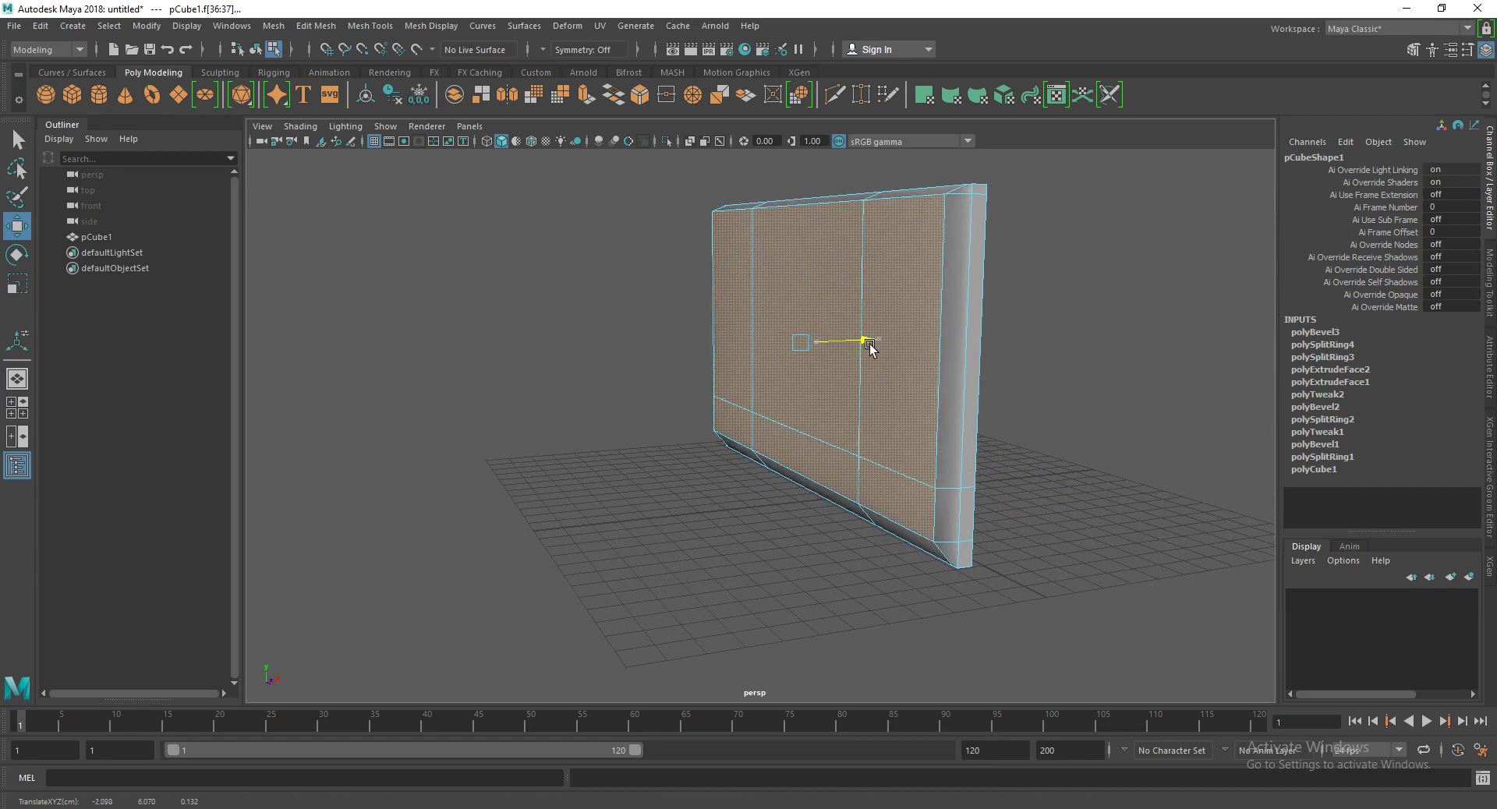
pyautogui.press('r')
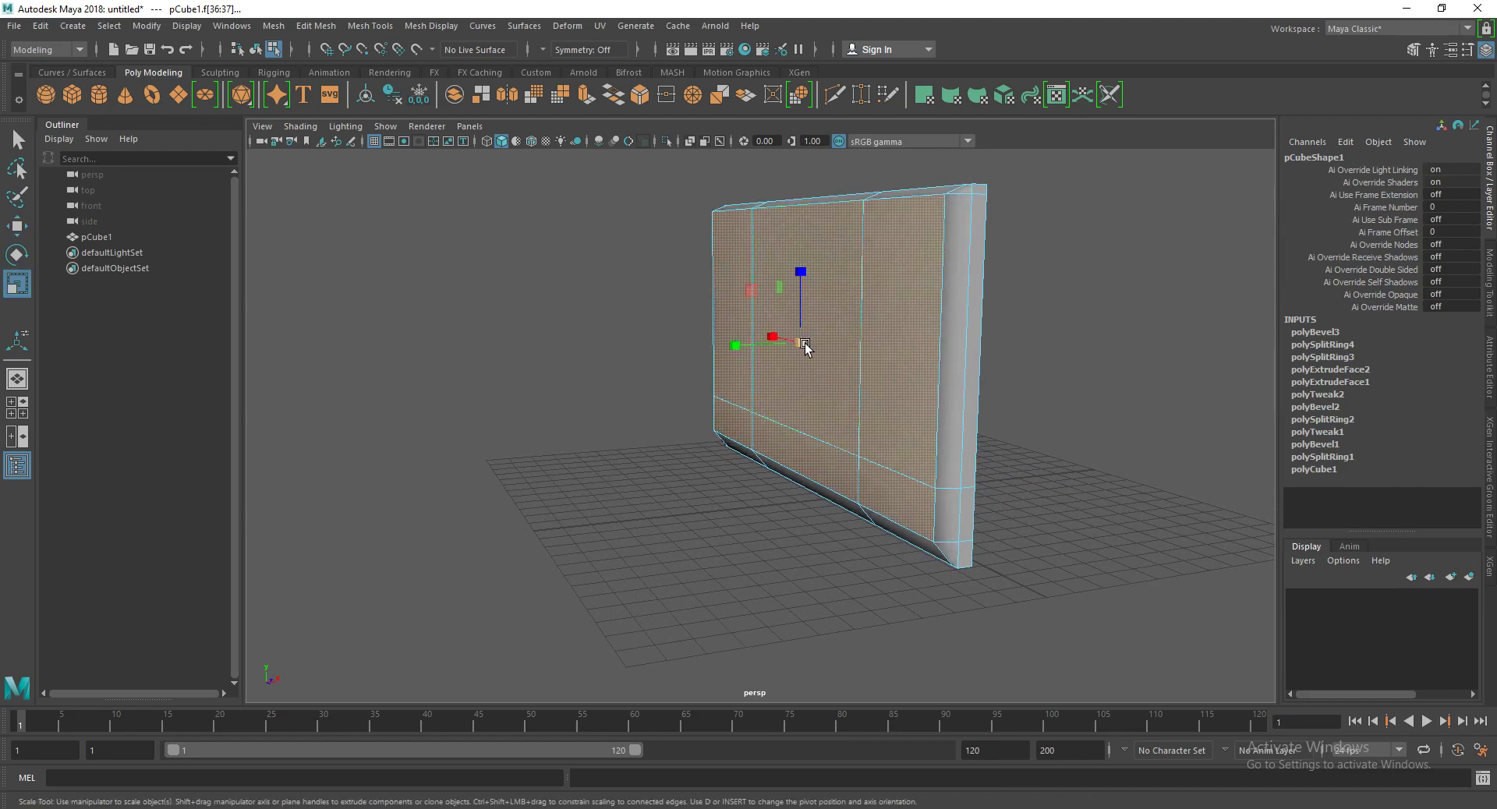
pyautogui.moveTo(805, 347); pyautogui.dragTo(794, 367)
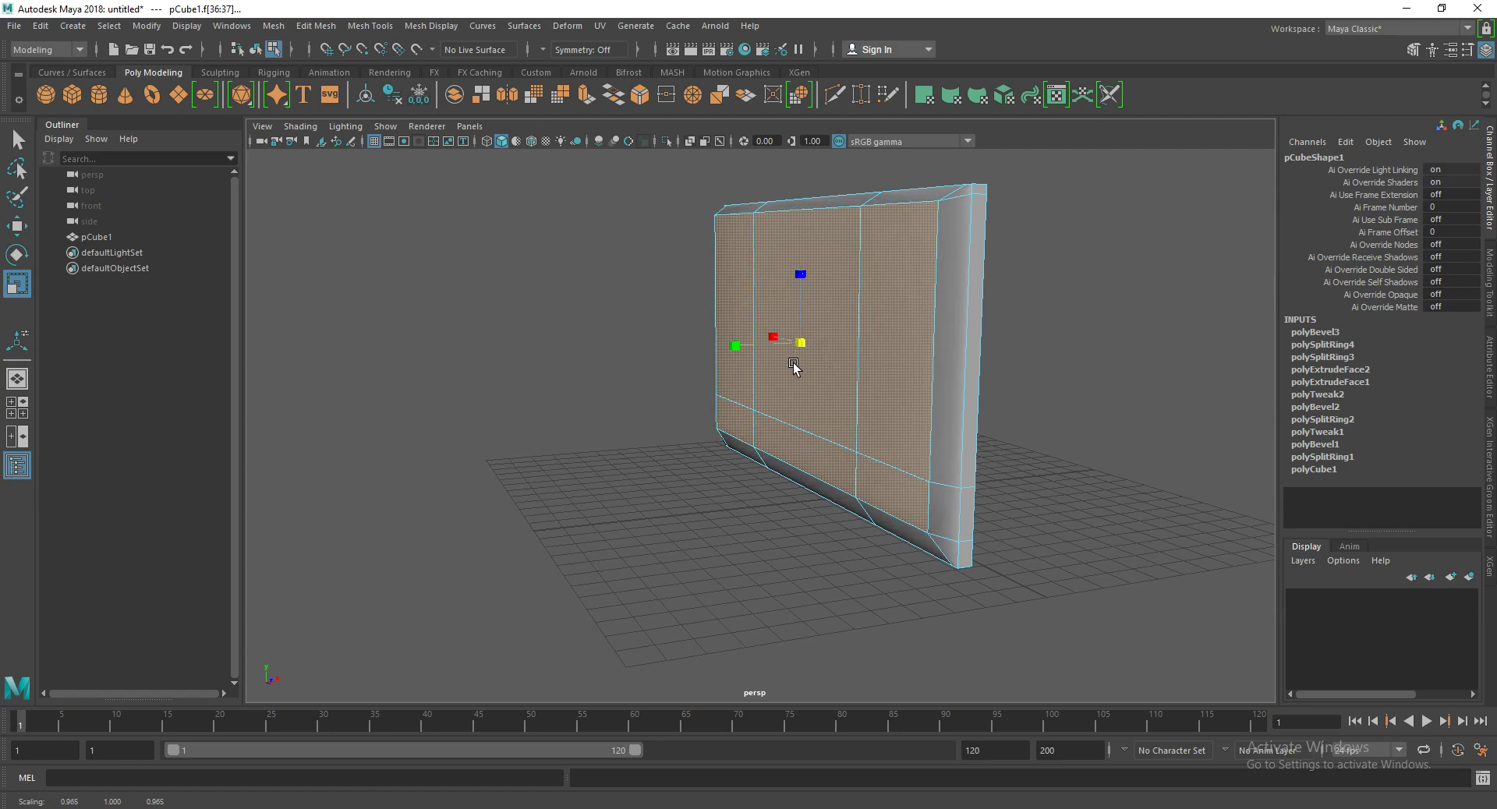
# Step: Select the panel's bottom middle face with the Move tool
pyautogui.click(792, 460)
pyautogui.press('w')
pyautogui.keyDown('alt'); pyautogui.moveTo(792, 460); pyautogui.dragTo(722, 465); pyautogui.keyUp('alt')
# Step: Extrude the bottom middle face inward to Local Translate Z -0.77
pyautogui.keyDown('shift'); pyautogui.moveTo(764, 441); pyautogui.dragTo(782, 462, button='right'); pyautogui.keyUp('shift')
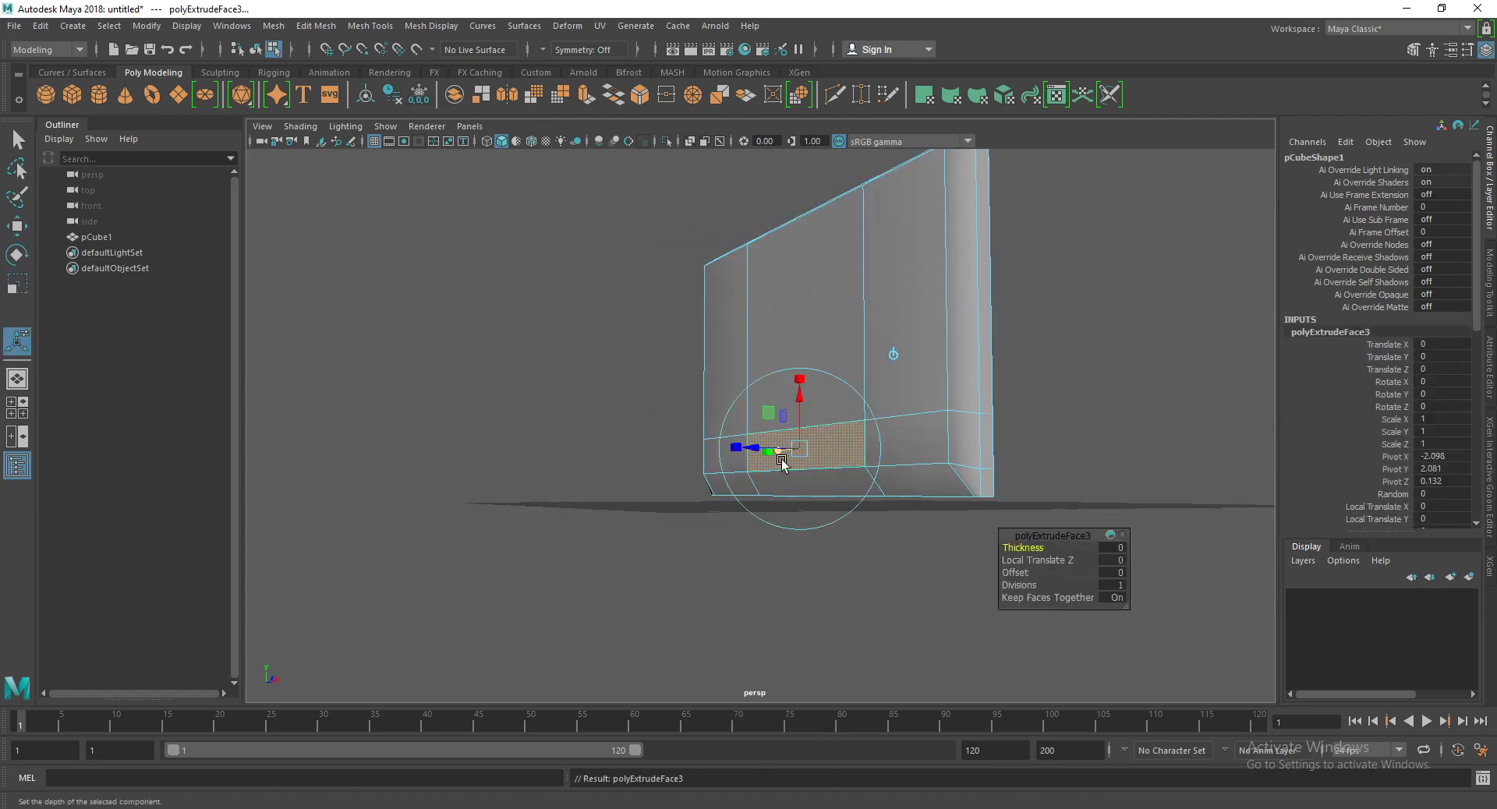
pyautogui.moveTo(775, 456)
pyautogui.mouseDown()
pyautogui.moveTo(756, 451)
pyautogui.moveTo(906, 536)
pyautogui.mouseUp()
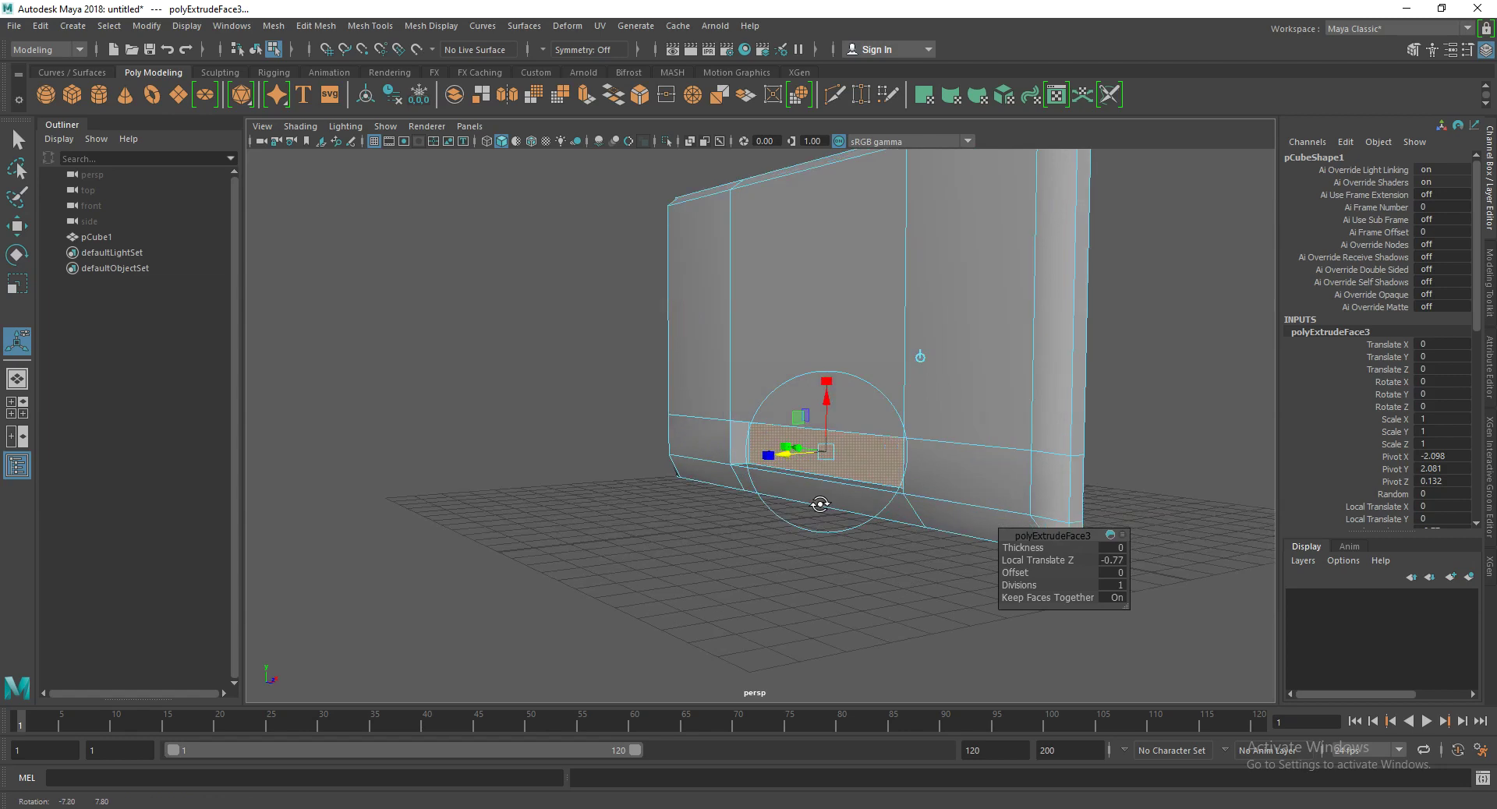
pyautogui.scroll(3, 694, 504)
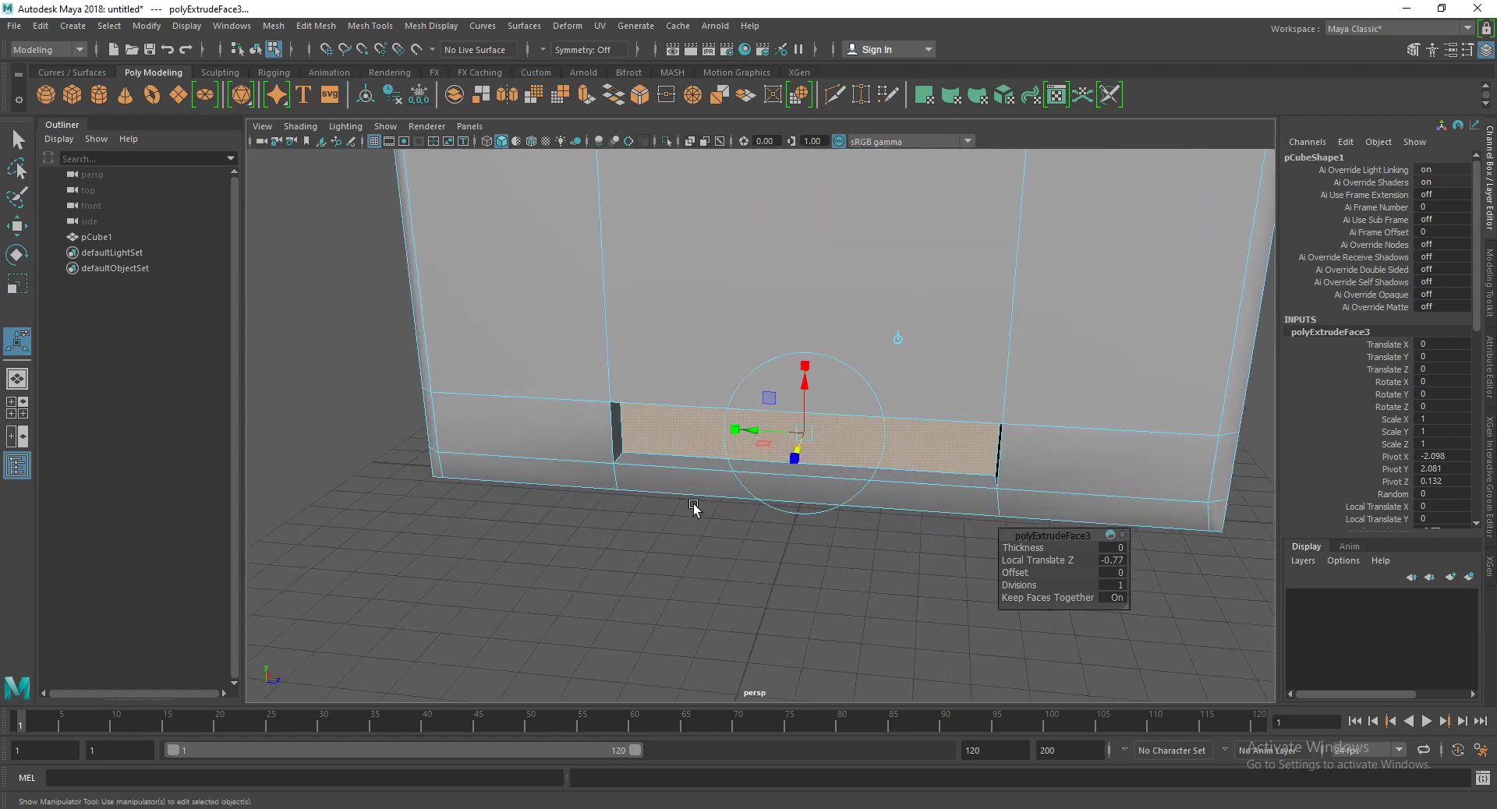
# Step: Delete the bottom strip face to open the slot's base
pyautogui.click(682, 466)
pyautogui.press('Delete')
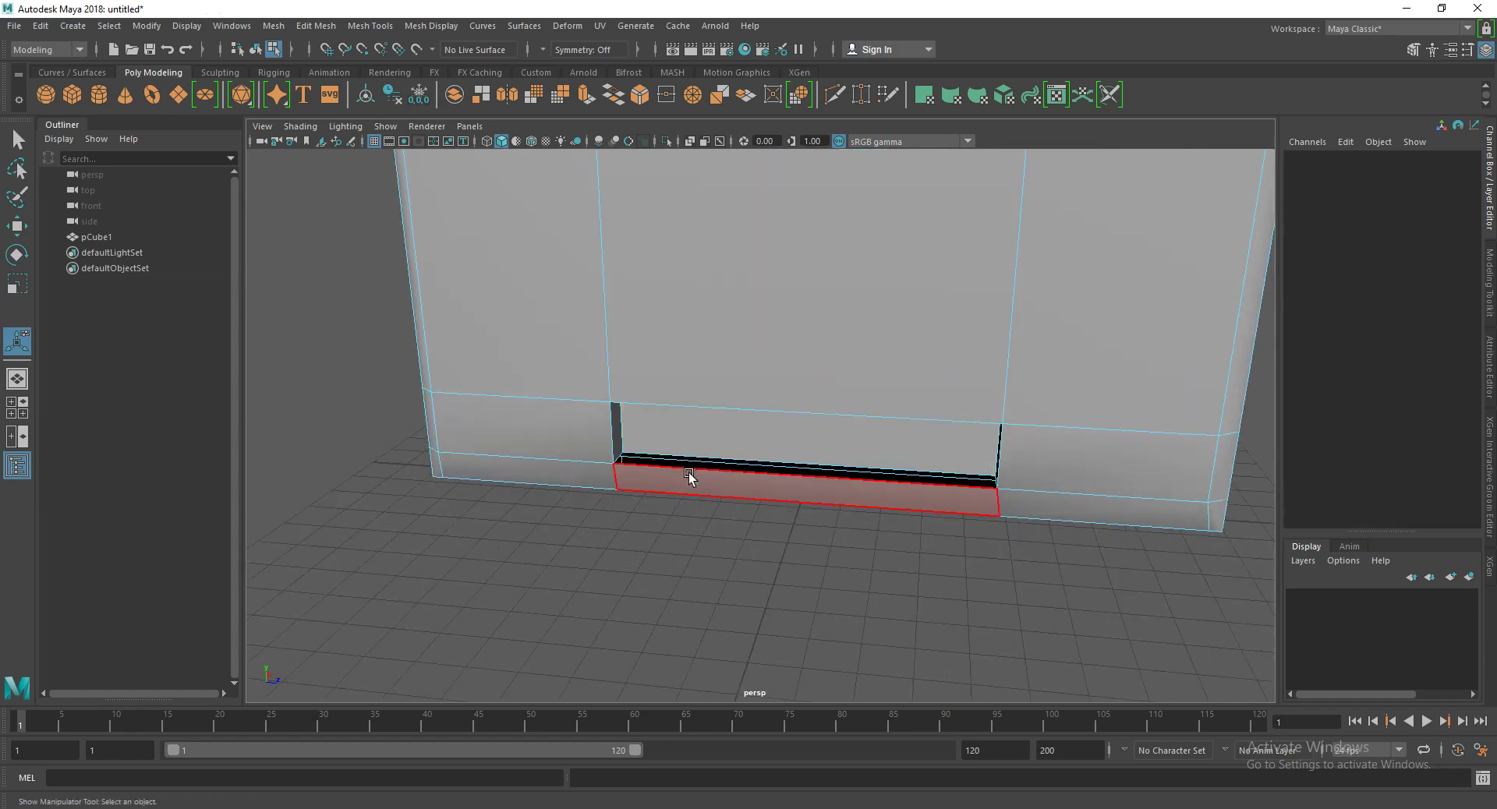
pyautogui.moveTo(685, 483)
pyautogui.keyDown('alt'); pyautogui.mouseDown()
pyautogui.moveTo(663, 402)
pyautogui.moveTo(698, 466)
pyautogui.mouseUp(); pyautogui.keyUp('alt')
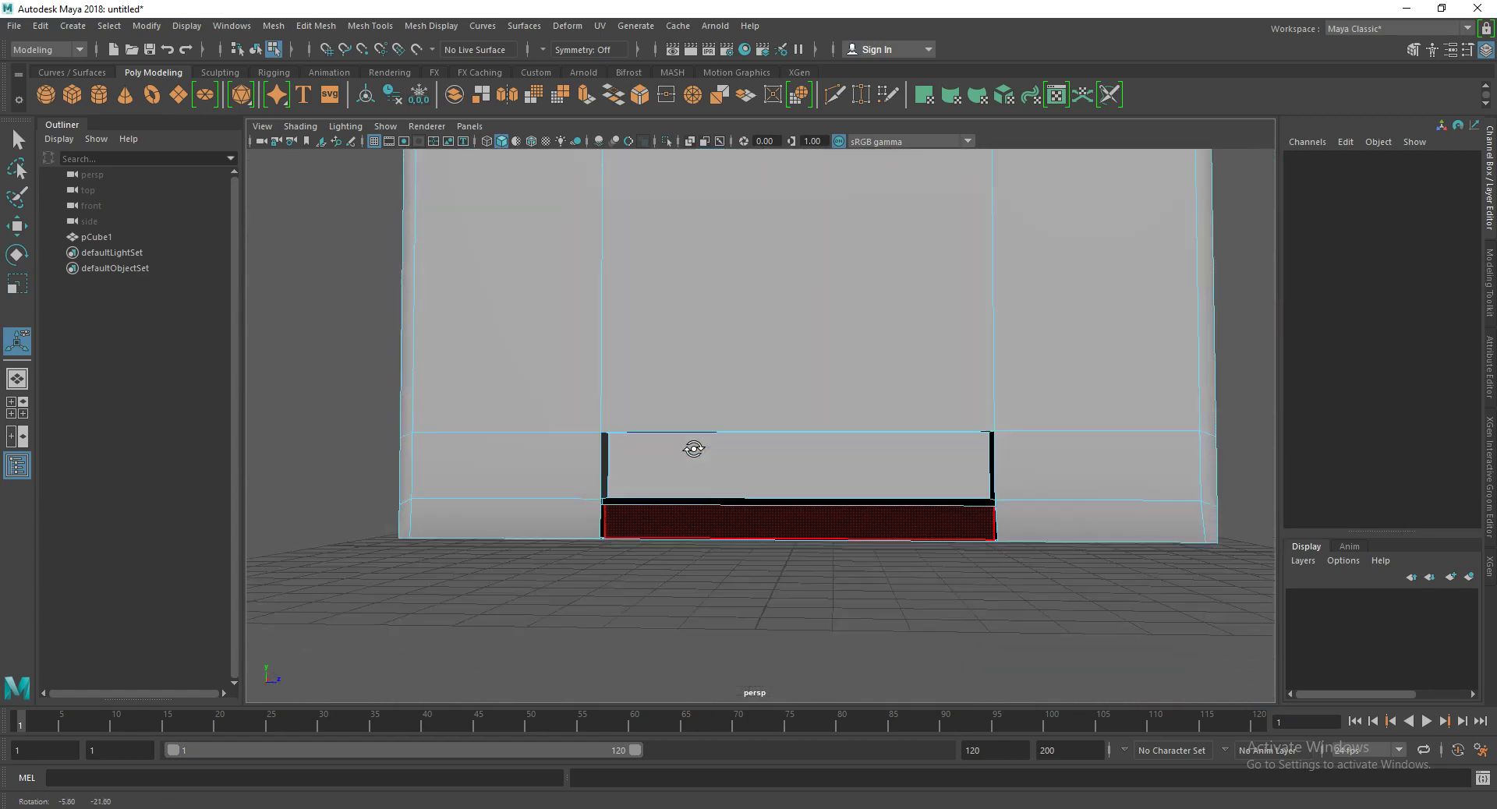
# Step: Bridge two opposite border edges of the bottom opening to fill the first gap
pyautogui.press('q')
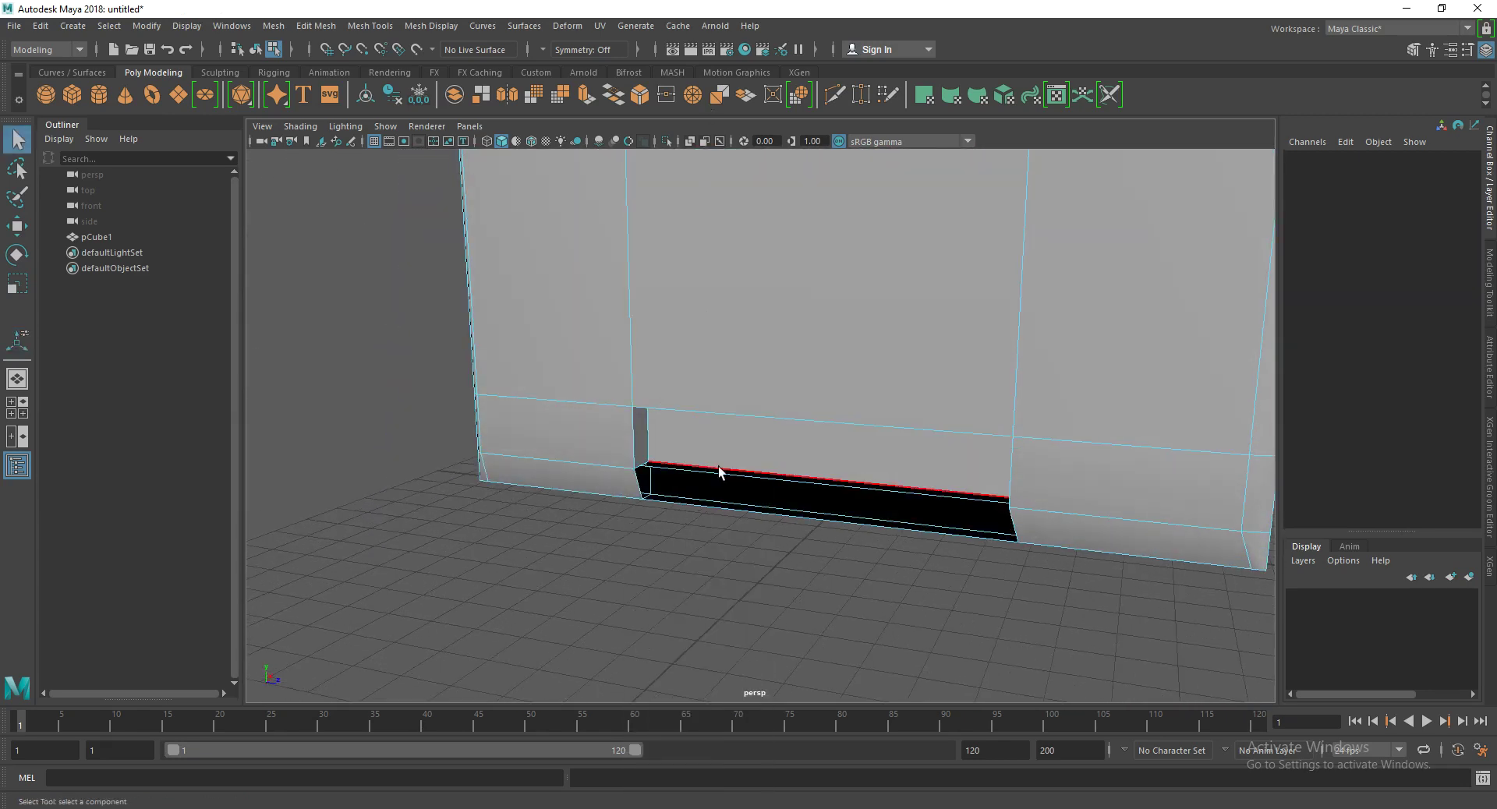
pyautogui.click(718, 470)
pyautogui.click(724, 468)
pyautogui.moveTo(724, 468)
pyautogui.keyDown('alt'); pyautogui.mouseDown()
pyautogui.moveTo(741, 465)
pyautogui.moveTo(699, 540)
pyautogui.mouseUp(); pyautogui.keyUp('alt')
pyautogui.keyDown('shift'); pyautogui.moveTo(726, 494); pyautogui.dragTo(715, 684, button='right'); pyautogui.keyUp('shift')
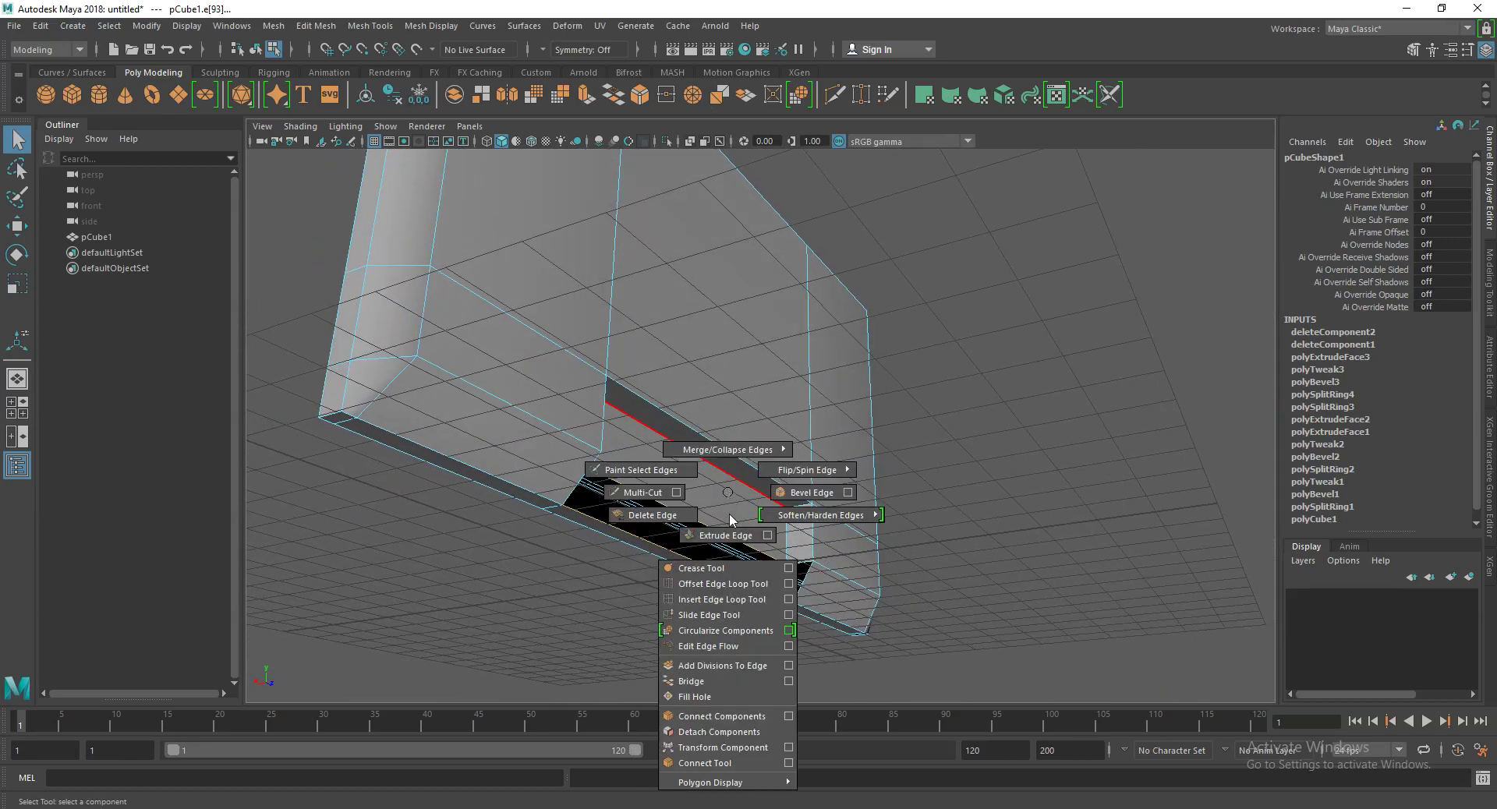
pyautogui.keyDown('alt'); pyautogui.moveTo(715, 684); pyautogui.dragTo(732, 611); pyautogui.keyUp('alt')
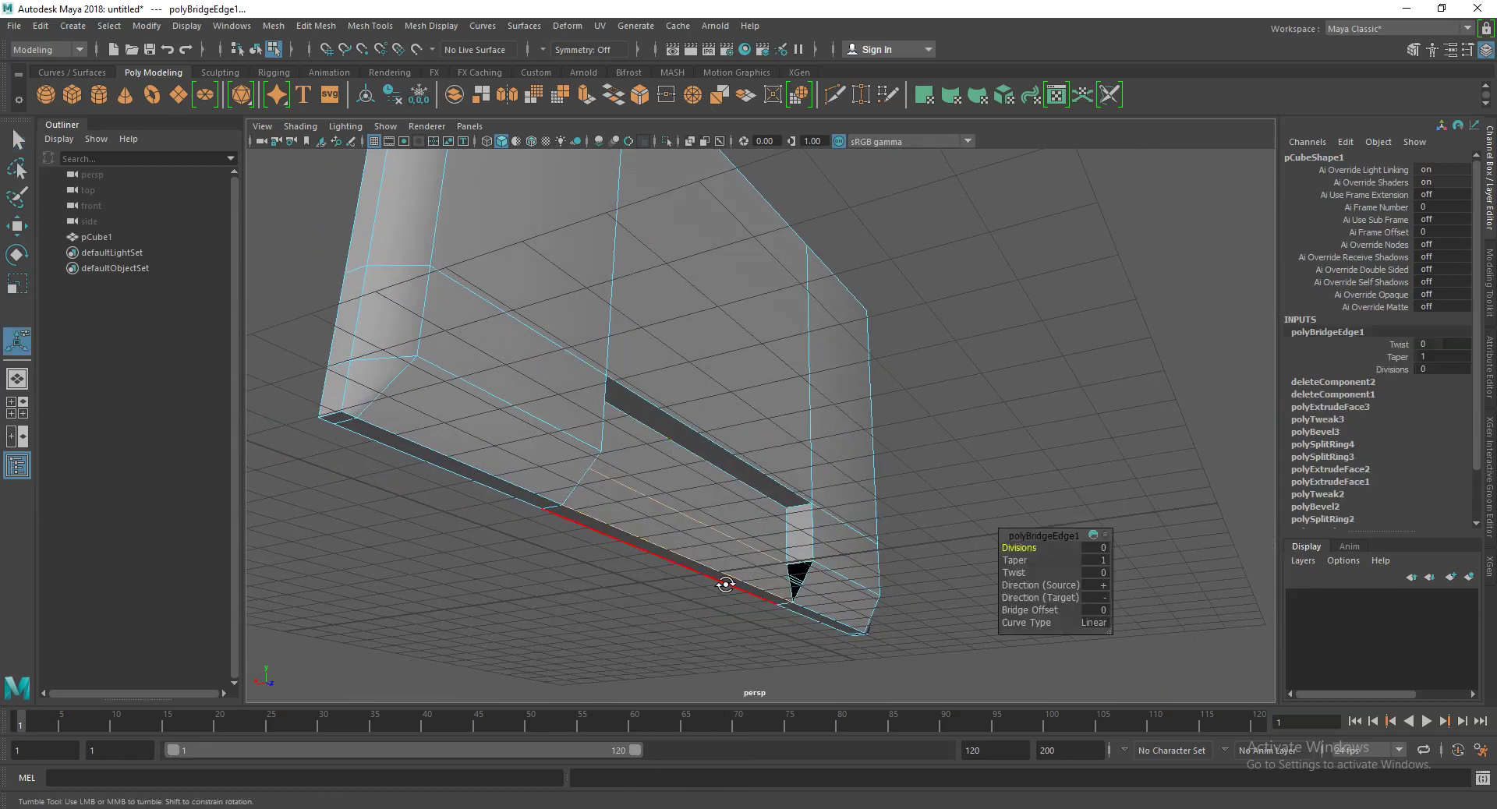
pyautogui.scroll(3, 783, 493)
pyautogui.moveTo(787, 493)
pyautogui.keyDown('alt'); pyautogui.mouseDown()
pyautogui.moveTo(718, 424)
pyautogui.moveTo(694, 434)
pyautogui.mouseUp(); pyautogui.keyUp('alt')
# Step: Split an edge ring through the corner beside the remaining hole
pyautogui.press('q')
pyautogui.click(652, 437)
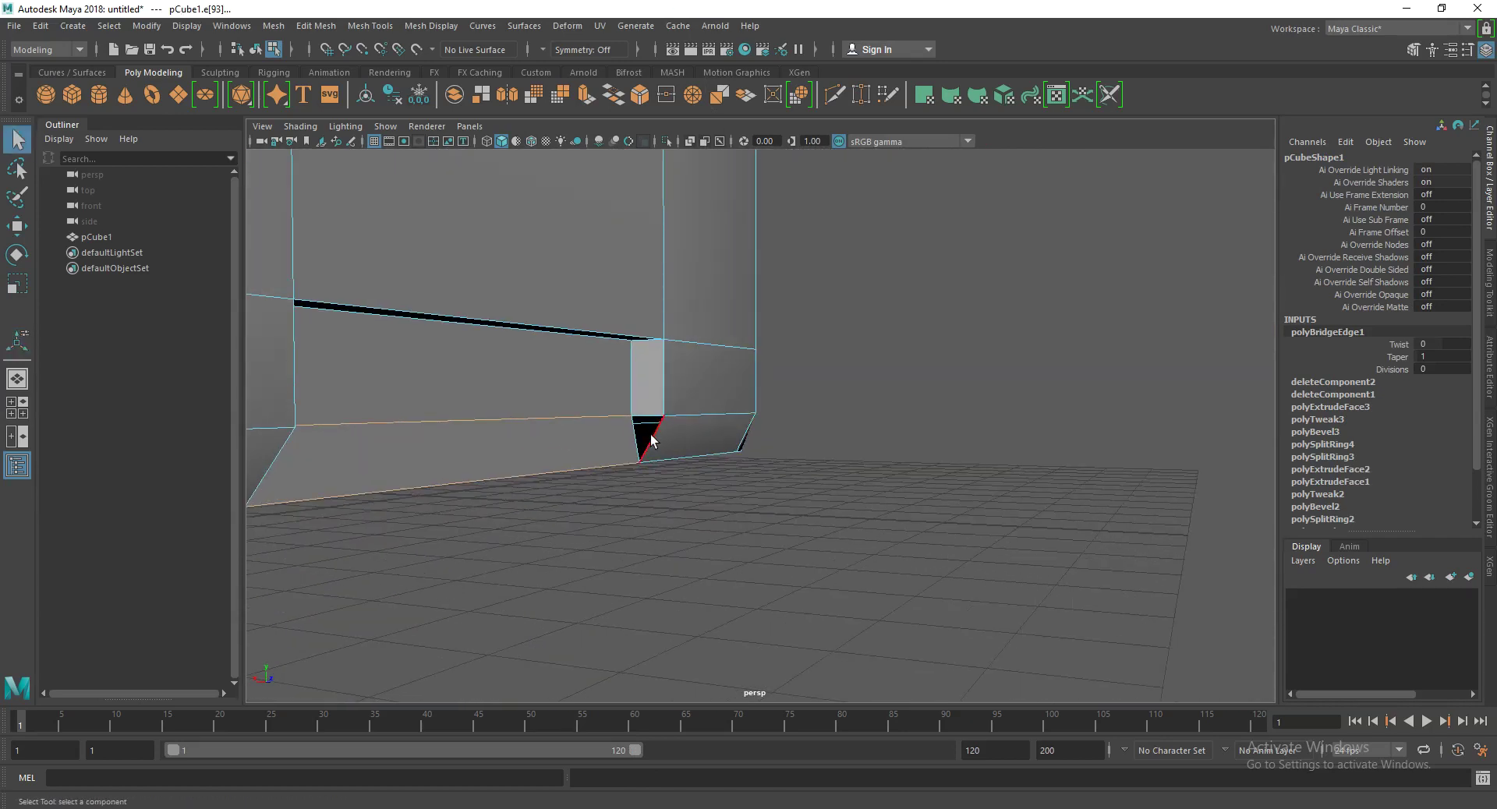
pyautogui.keyDown('ctrl'); pyautogui.moveTo(651, 435); pyautogui.dragTo(827, 552, button='right'); pyautogui.keyUp('ctrl')
pyautogui.moveTo(827, 552)
pyautogui.keyDown('alt'); pyautogui.mouseDown()
pyautogui.moveTo(635, 496)
pyautogui.moveTo(512, 504)
pyautogui.moveTo(605, 501)
pyautogui.moveTo(592, 436)
pyautogui.mouseUp(); pyautogui.keyUp('alt')
pyautogui.scroll(3, 584, 395)
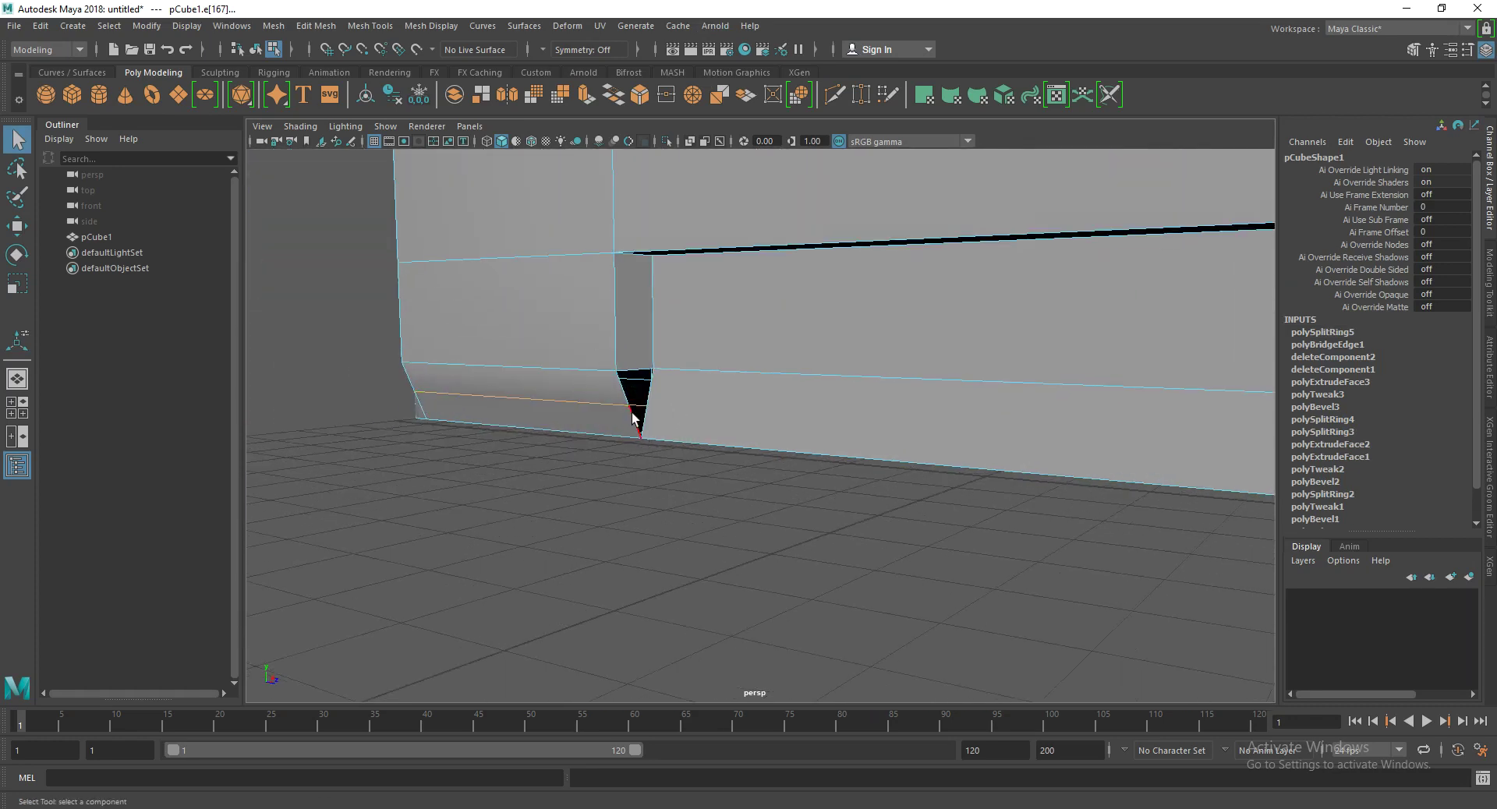
# Step: Bridge the remaining corner holes with polyBridgeEdge2 and polyBridgeEdge3
pyautogui.keyDown('shift'); pyautogui.moveTo(638, 368); pyautogui.dragTo(624, 535, button='right'); pyautogui.keyUp('shift')
pyautogui.moveTo(624, 535)
pyautogui.keyDown('alt'); pyautogui.mouseDown()
pyautogui.moveTo(642, 471)
pyautogui.moveTo(512, 395)
pyautogui.moveTo(559, 424)
pyautogui.moveTo(681, 430)
pyautogui.moveTo(604, 356)
pyautogui.mouseUp(); pyautogui.keyUp('alt')
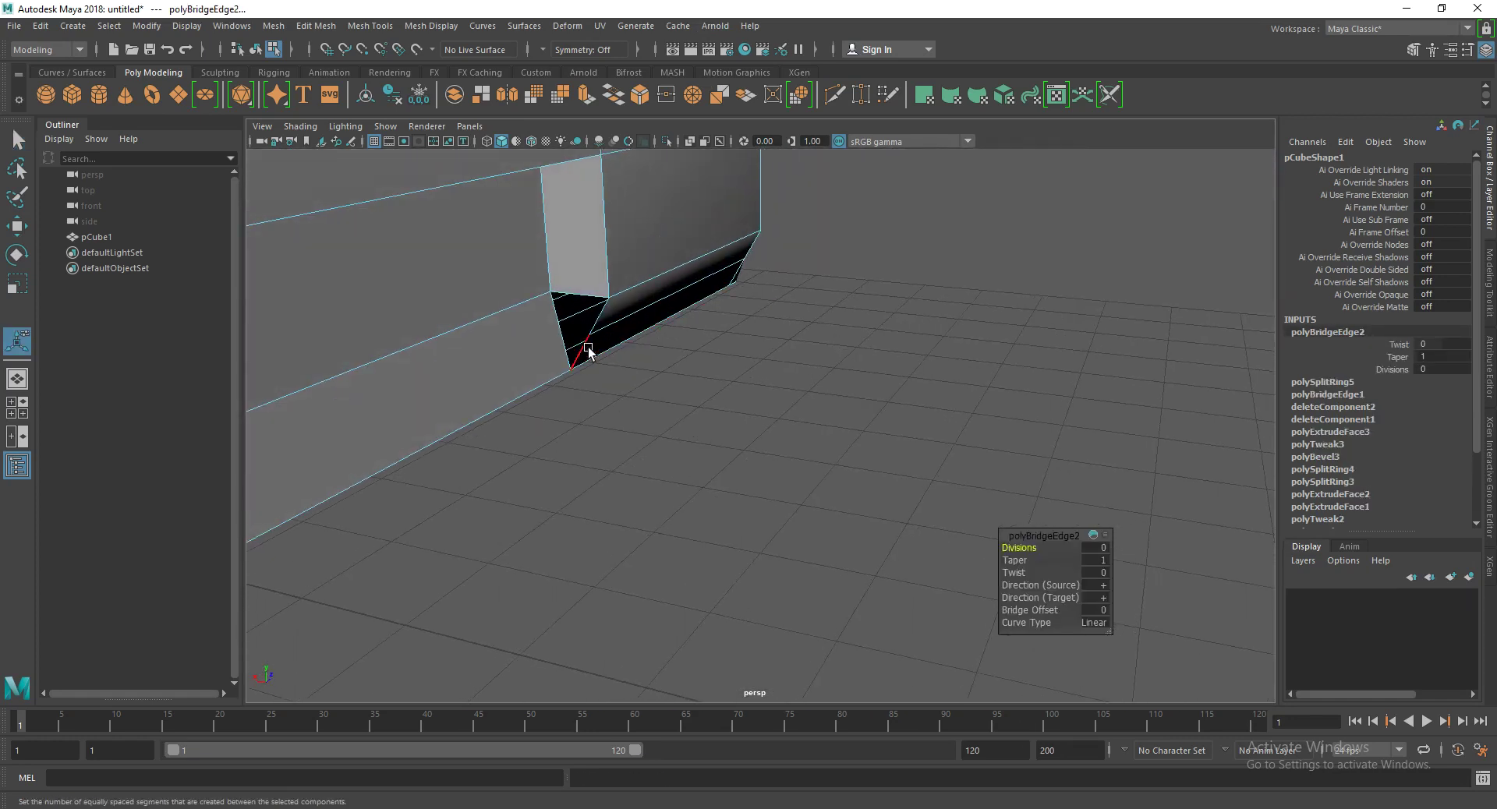
pyautogui.click(589, 349)
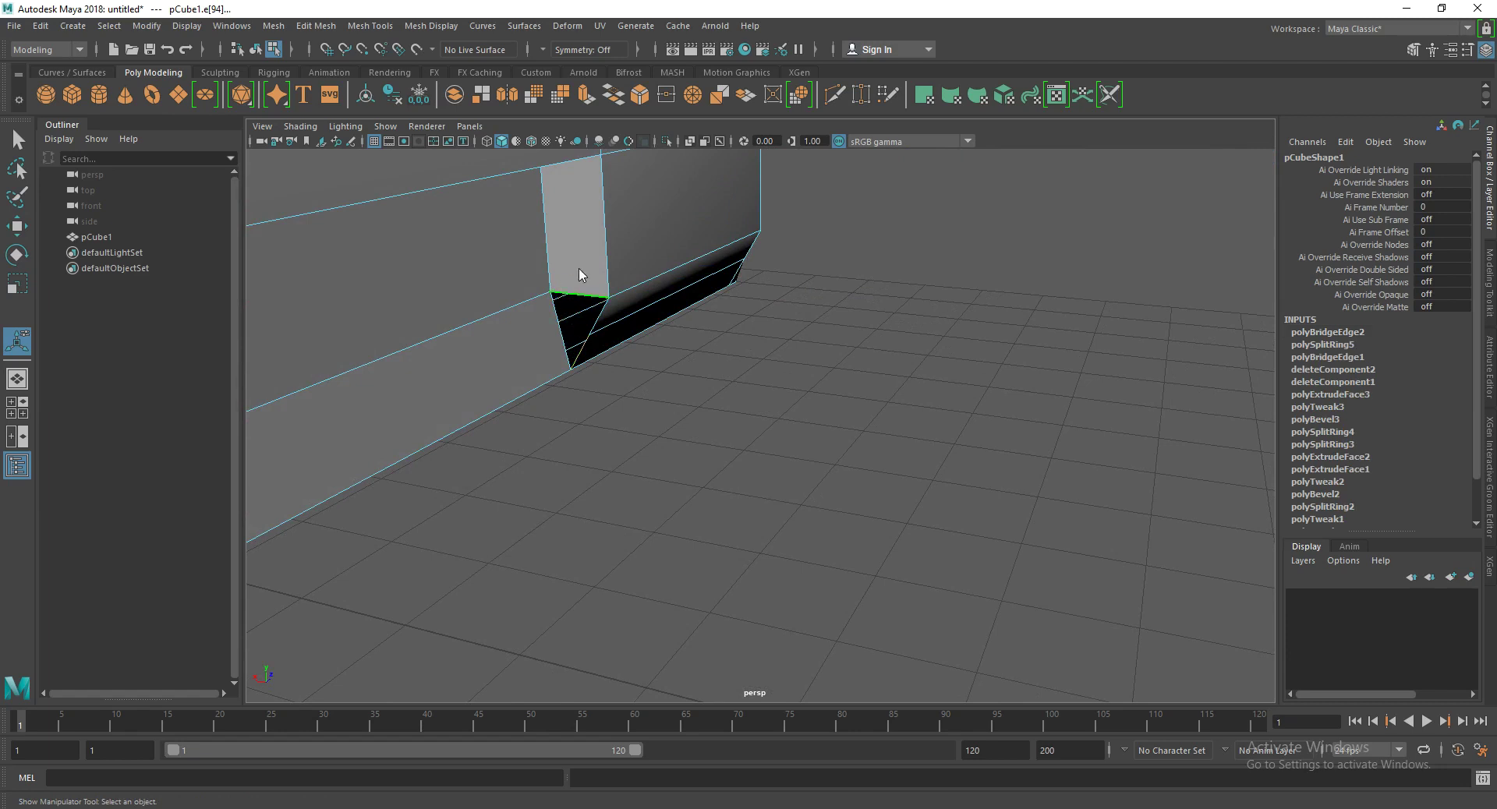
pyautogui.keyDown('shift'); pyautogui.moveTo(580, 274); pyautogui.dragTo(580, 456, button='right'); pyautogui.keyUp('shift')
pyautogui.click(677, 433)
pyautogui.moveTo(677, 433)
pyautogui.keyDown('alt'); pyautogui.mouseDown()
pyautogui.moveTo(469, 375)
pyautogui.moveTo(518, 402)
pyautogui.mouseUp(); pyautogui.keyUp('alt')
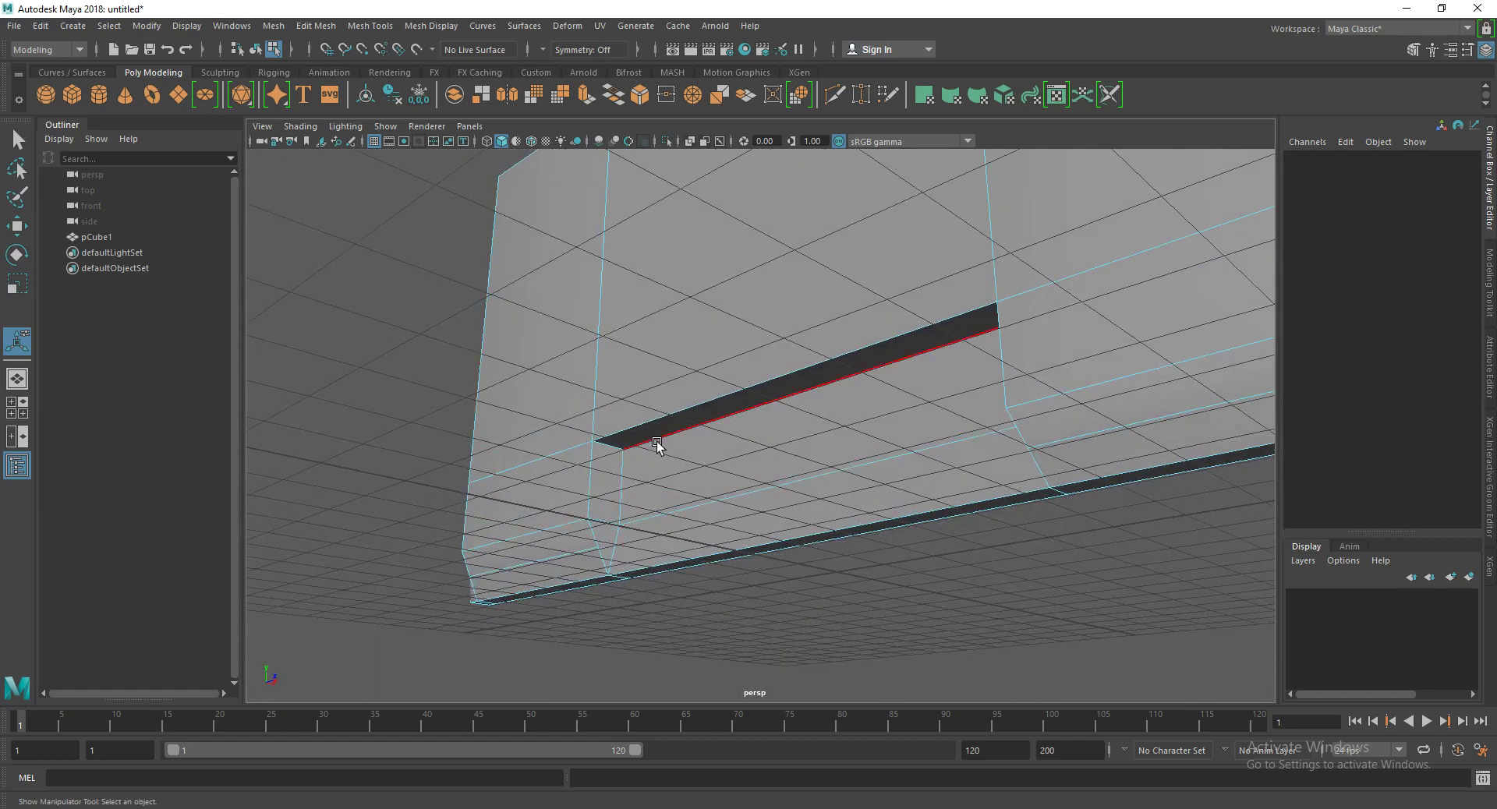
# Step: Split an edge ring from the slot's top edge to run a loop down its middle
pyautogui.keyDown('alt'); pyautogui.moveTo(680, 439); pyautogui.dragTo(935, 410); pyautogui.keyUp('alt')
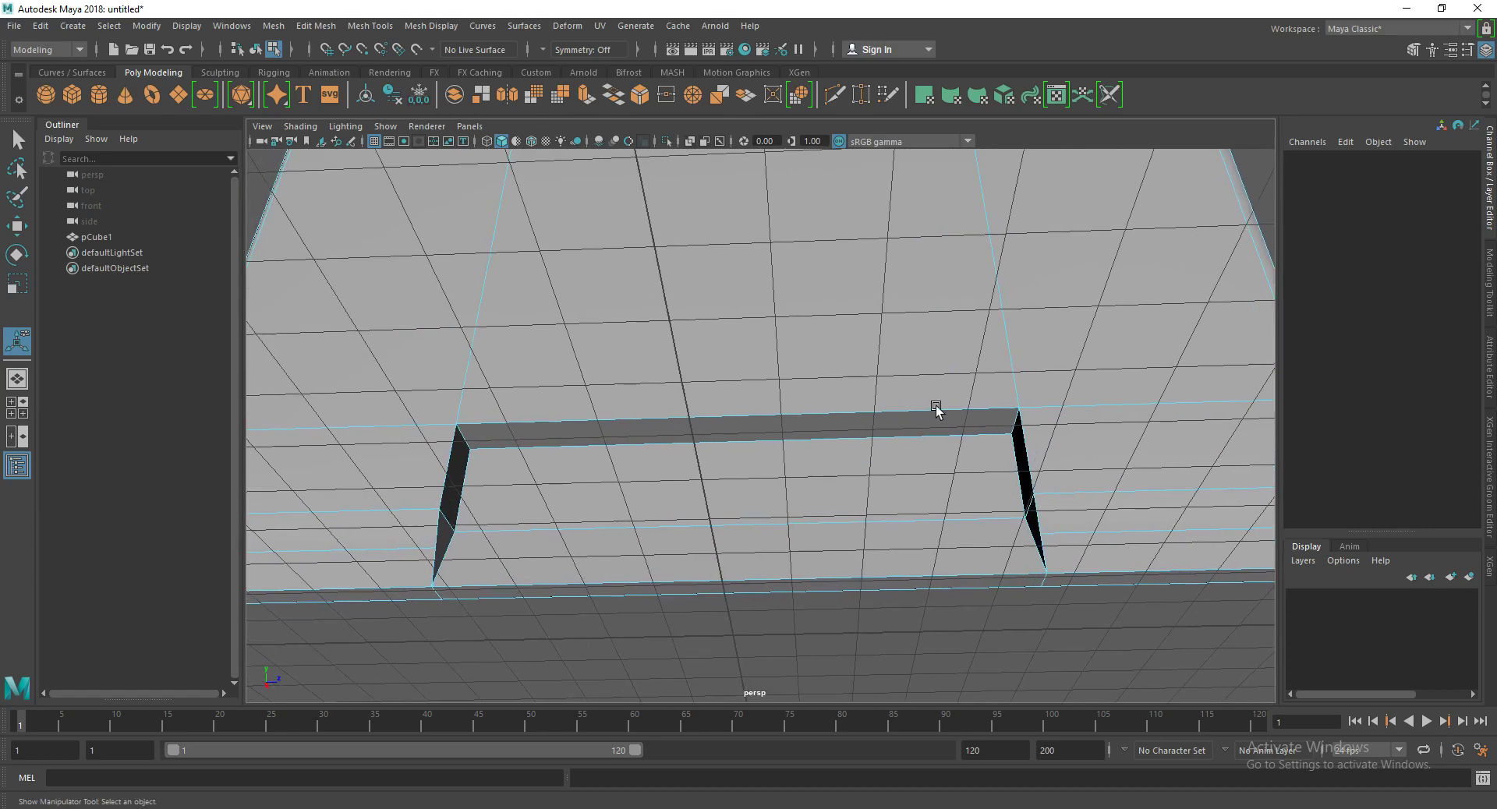
pyautogui.press('q')
pyautogui.click(739, 414)
pyautogui.keyDown('shift'); pyautogui.moveTo(758, 394); pyautogui.dragTo(881, 464, button='right'); pyautogui.keyUp('shift')
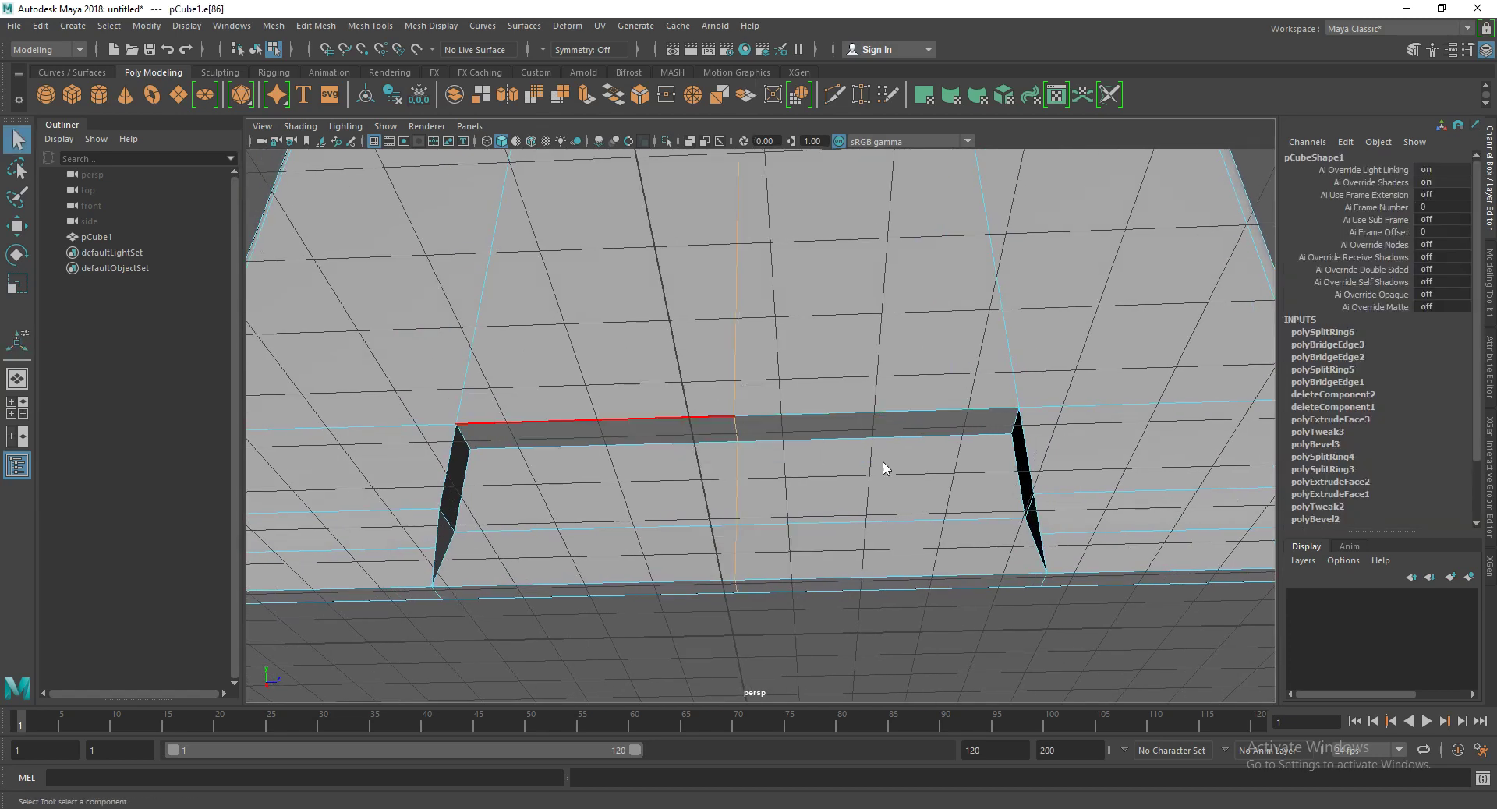
pyautogui.keyDown('alt'); pyautogui.moveTo(765, 453); pyautogui.dragTo(802, 426); pyautogui.keyUp('alt')
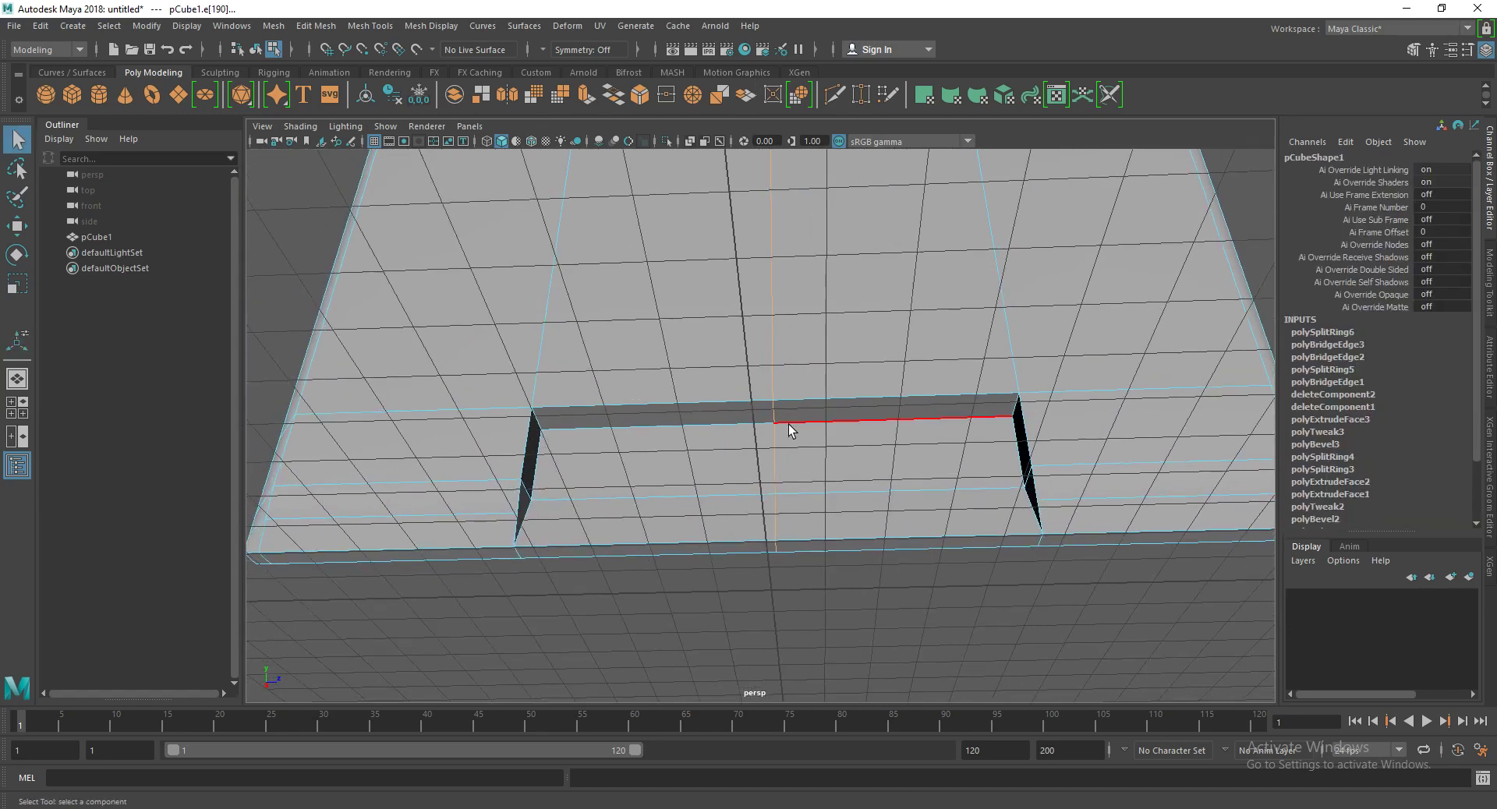
pyautogui.scroll(3, 790, 430)
pyautogui.keyDown('alt'); pyautogui.moveTo(801, 431); pyautogui.dragTo(771, 349, button='middle'); pyautogui.keyUp('alt')
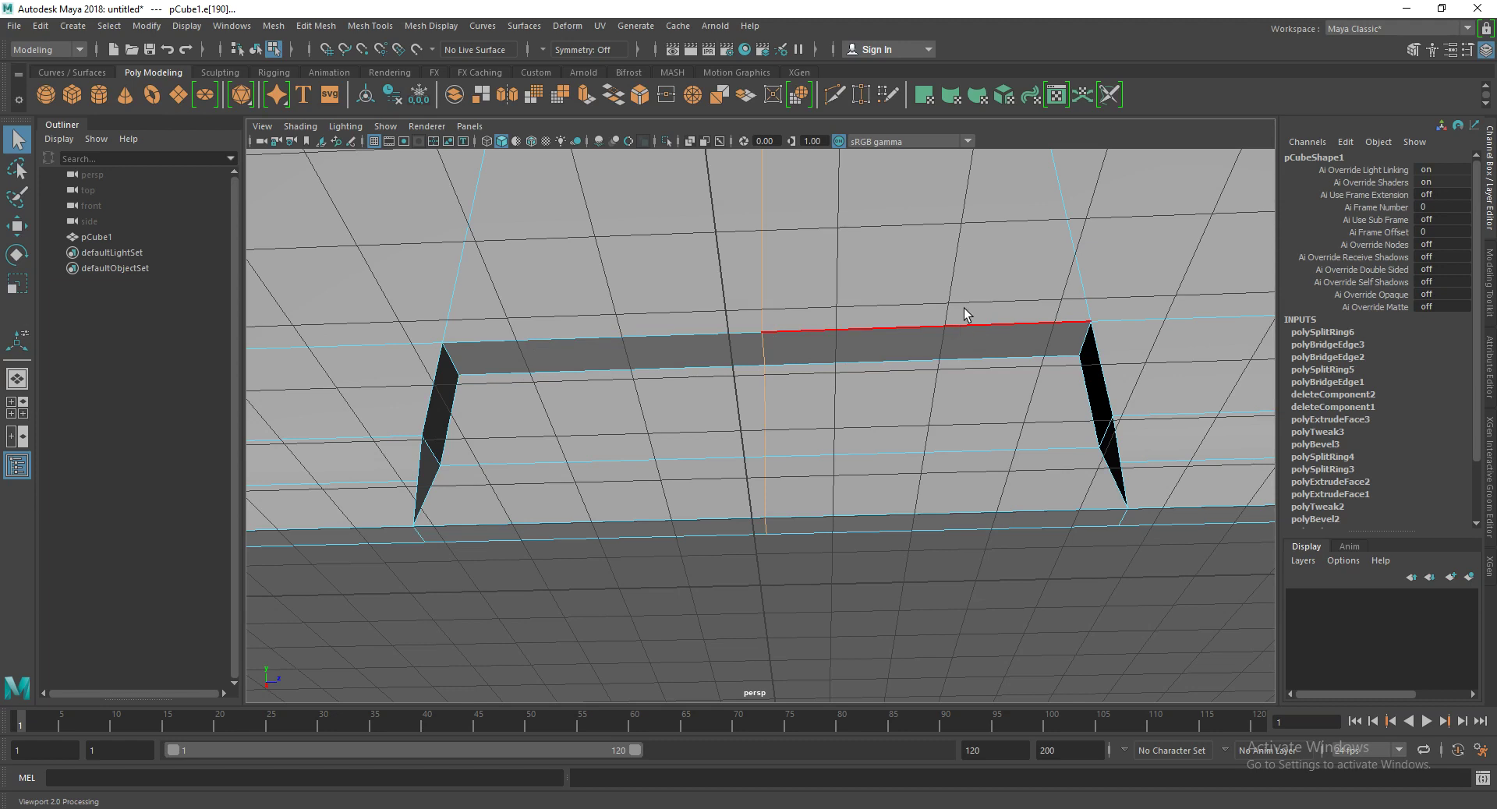
# Step: Add a second edge loop through the slot, then undo it
pyautogui.keyDown('alt'); pyautogui.moveTo(850, 329); pyautogui.dragTo(852, 311); pyautogui.keyUp('alt')
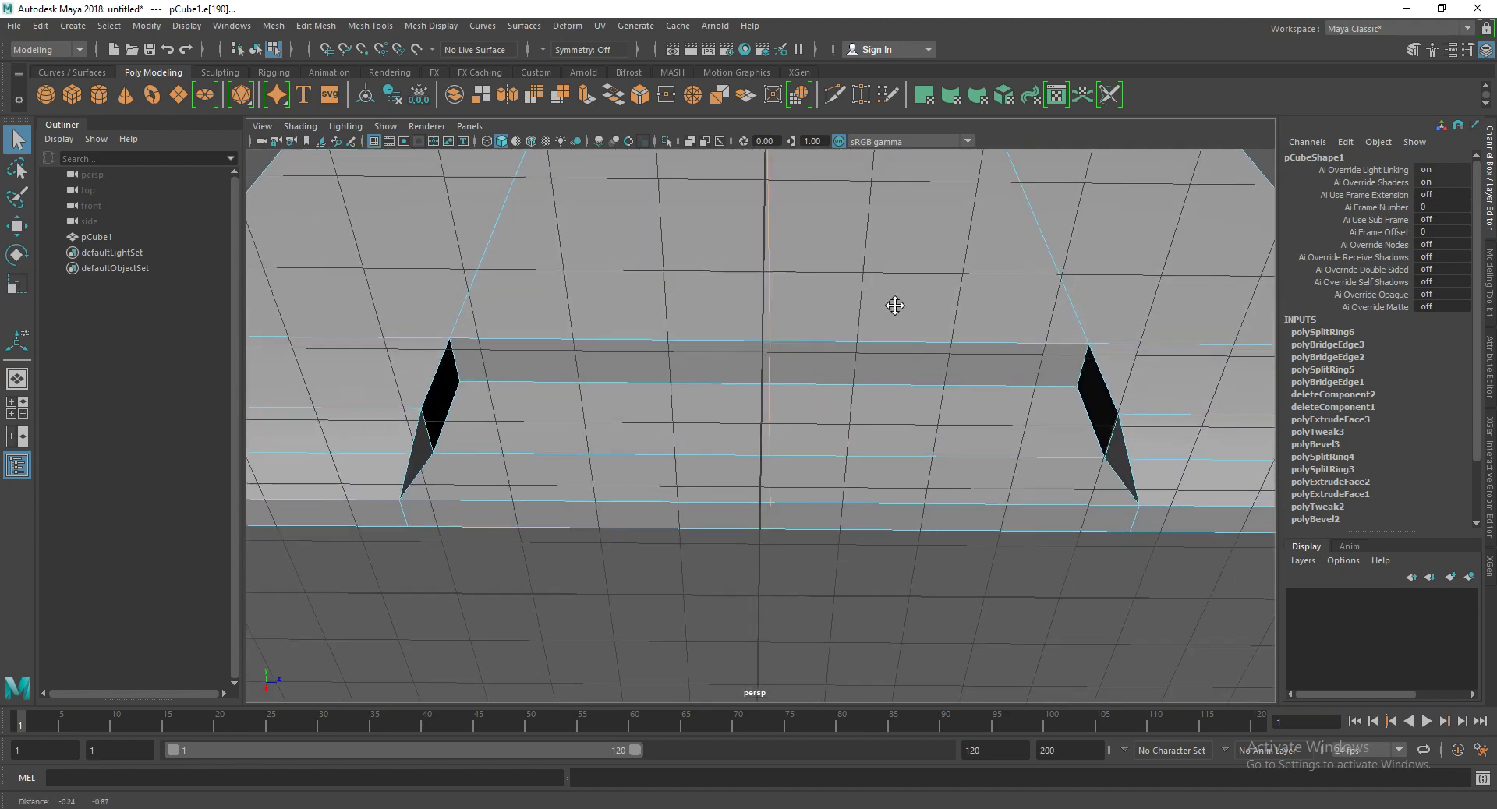
pyautogui.moveTo(883, 323); pyautogui.dragTo(895, 207, button='right')
pyautogui.scroll(2, 886, 324)
pyautogui.scroll(2, 879, 288)
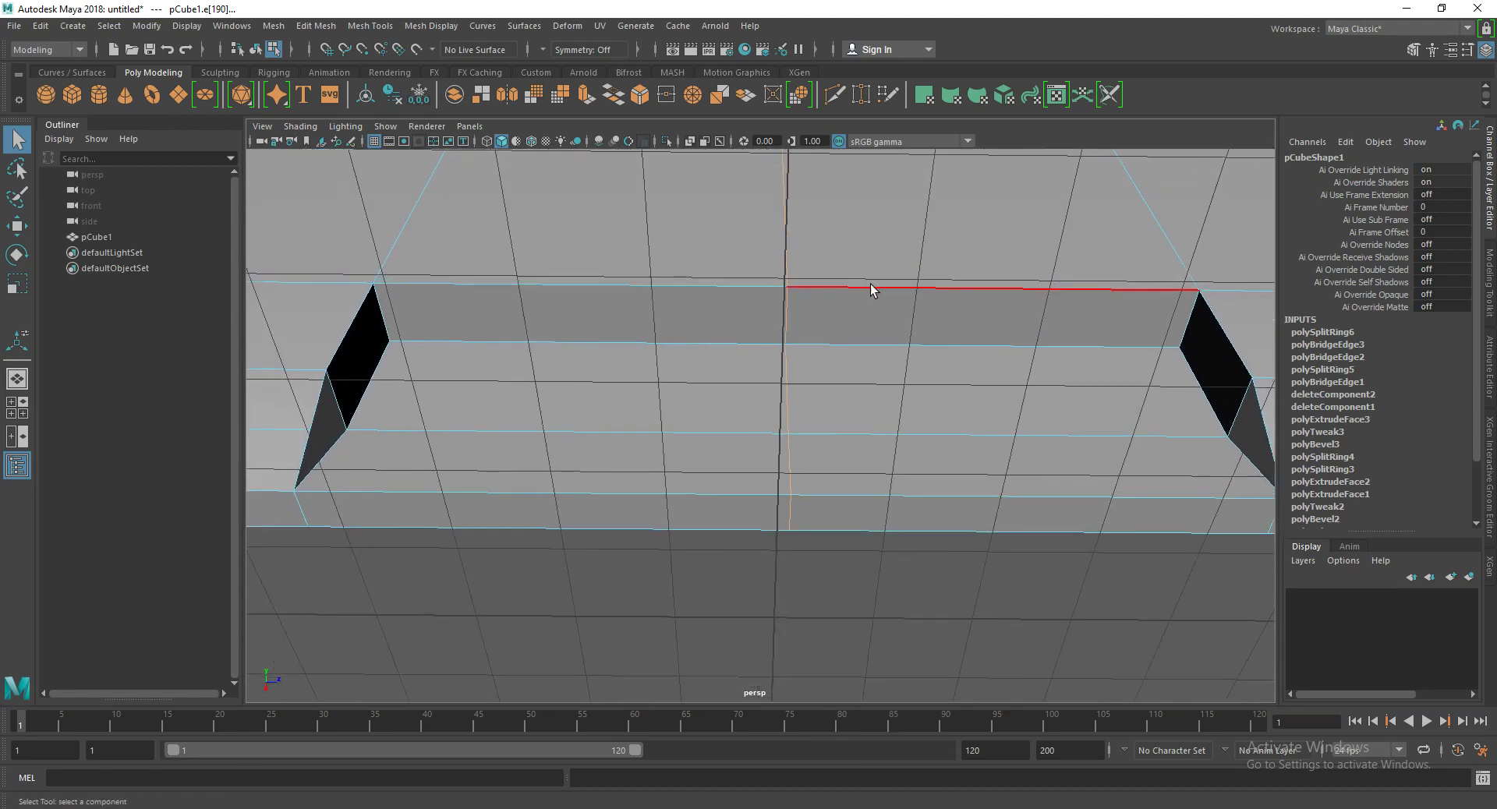
pyautogui.click(788, 316)
pyautogui.keyDown('shift'); pyautogui.moveTo(588, 364); pyautogui.dragTo(484, 337, button='right'); pyautogui.keyUp('shift')
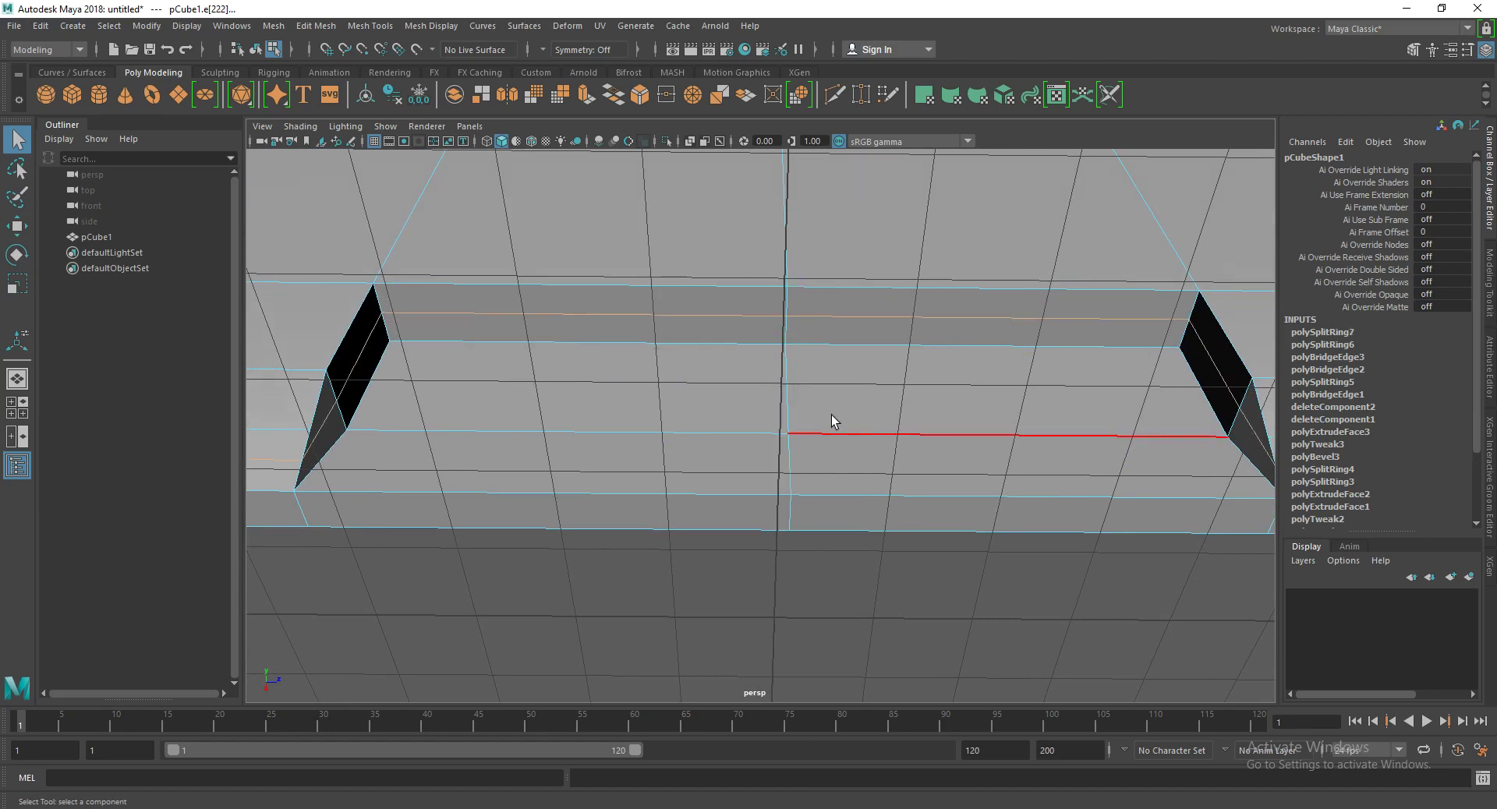
pyautogui.keyDown('alt'); pyautogui.moveTo(571, 418); pyautogui.dragTo(701, 380, button='middle'); pyautogui.keyUp('alt')
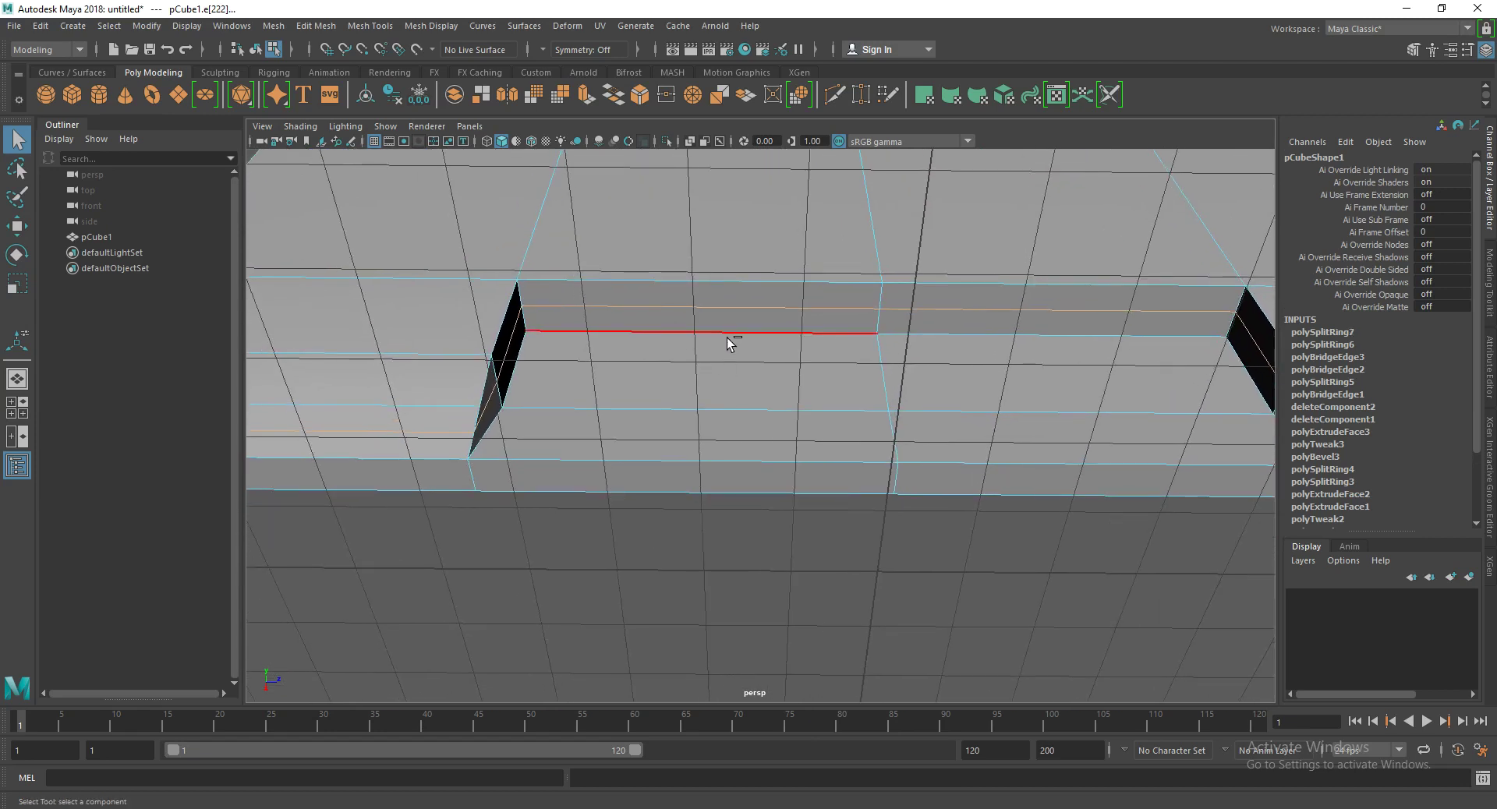
pyautogui.hotkey('ctrl', 'z')
pyautogui.keyDown('alt'); pyautogui.moveTo(759, 325); pyautogui.dragTo(633, 403); pyautogui.keyUp('alt')
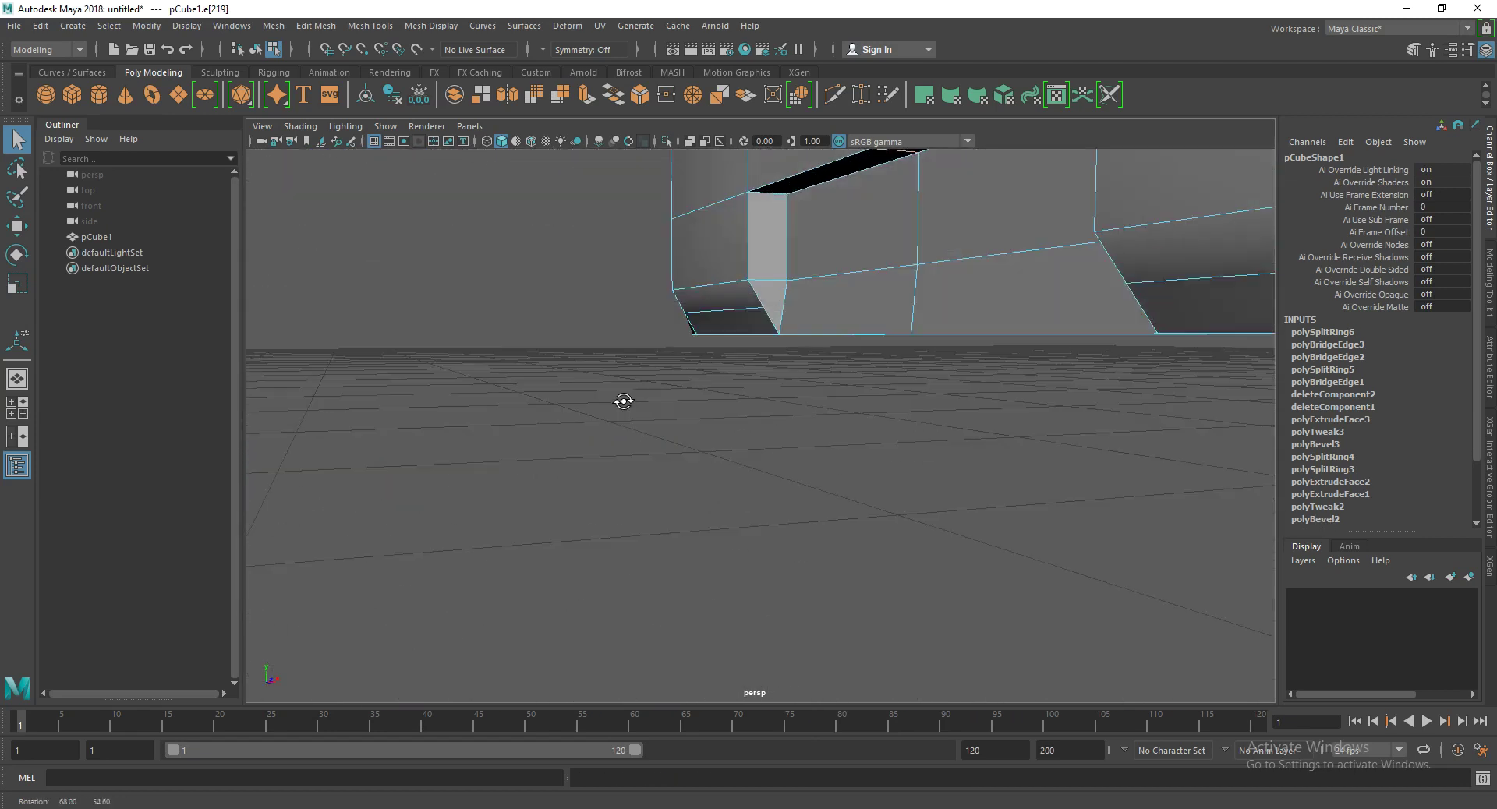
# Step: Select pCube1 in object mode and orbit underneath to inspect the smoothed slot
pyautogui.moveTo(633, 404)
pyautogui.keyDown('alt'); pyautogui.mouseDown(button='middle')
pyautogui.moveTo(715, 348)
pyautogui.moveTo(816, 355)
pyautogui.mouseUp(button='middle'); pyautogui.keyUp('alt')
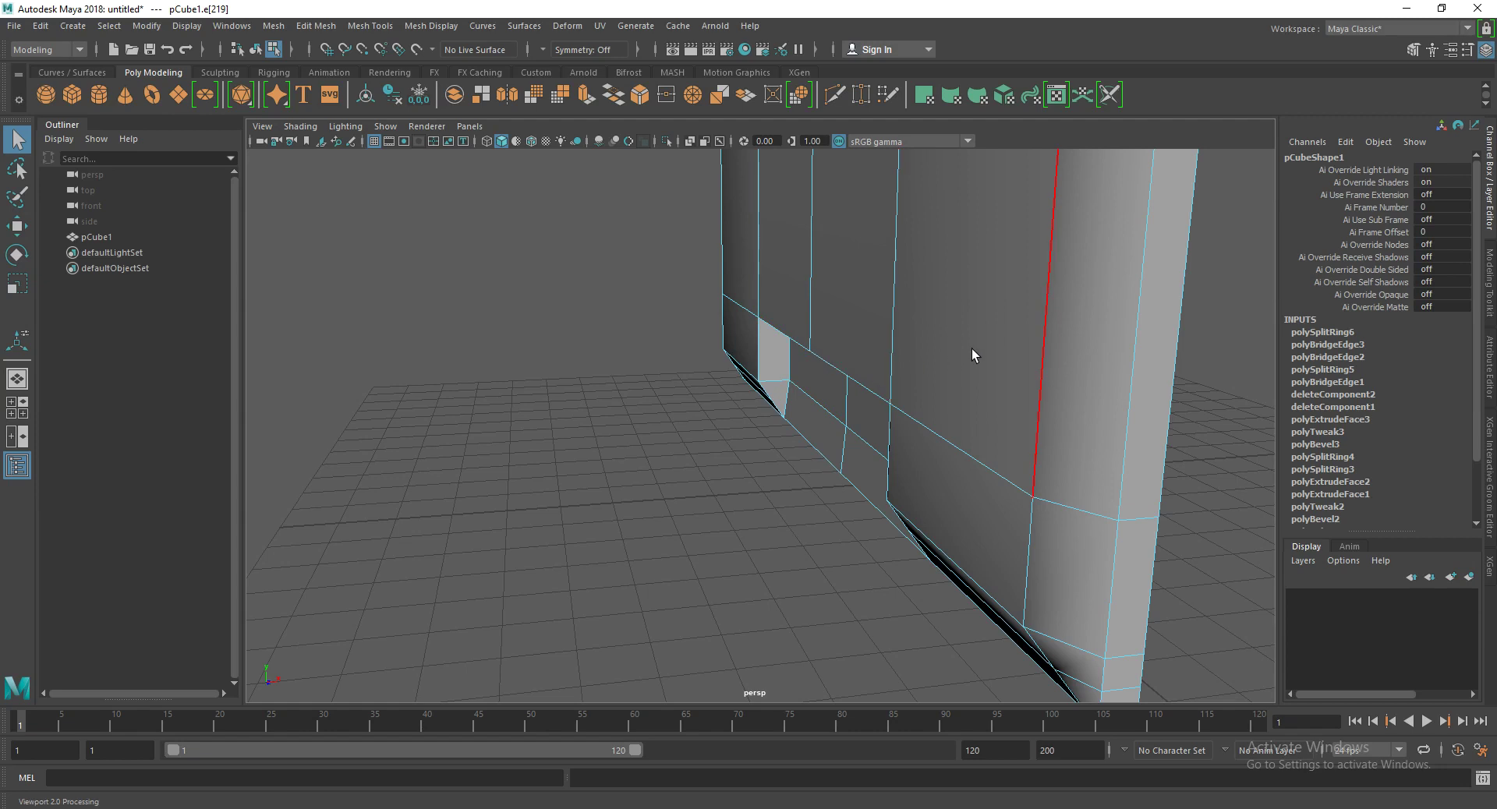
pyautogui.keyDown('alt'); pyautogui.moveTo(971, 349); pyautogui.dragTo(951, 388); pyautogui.keyUp('alt')
pyautogui.press('F8')
pyautogui.click(578, 479)
pyautogui.click(713, 335)
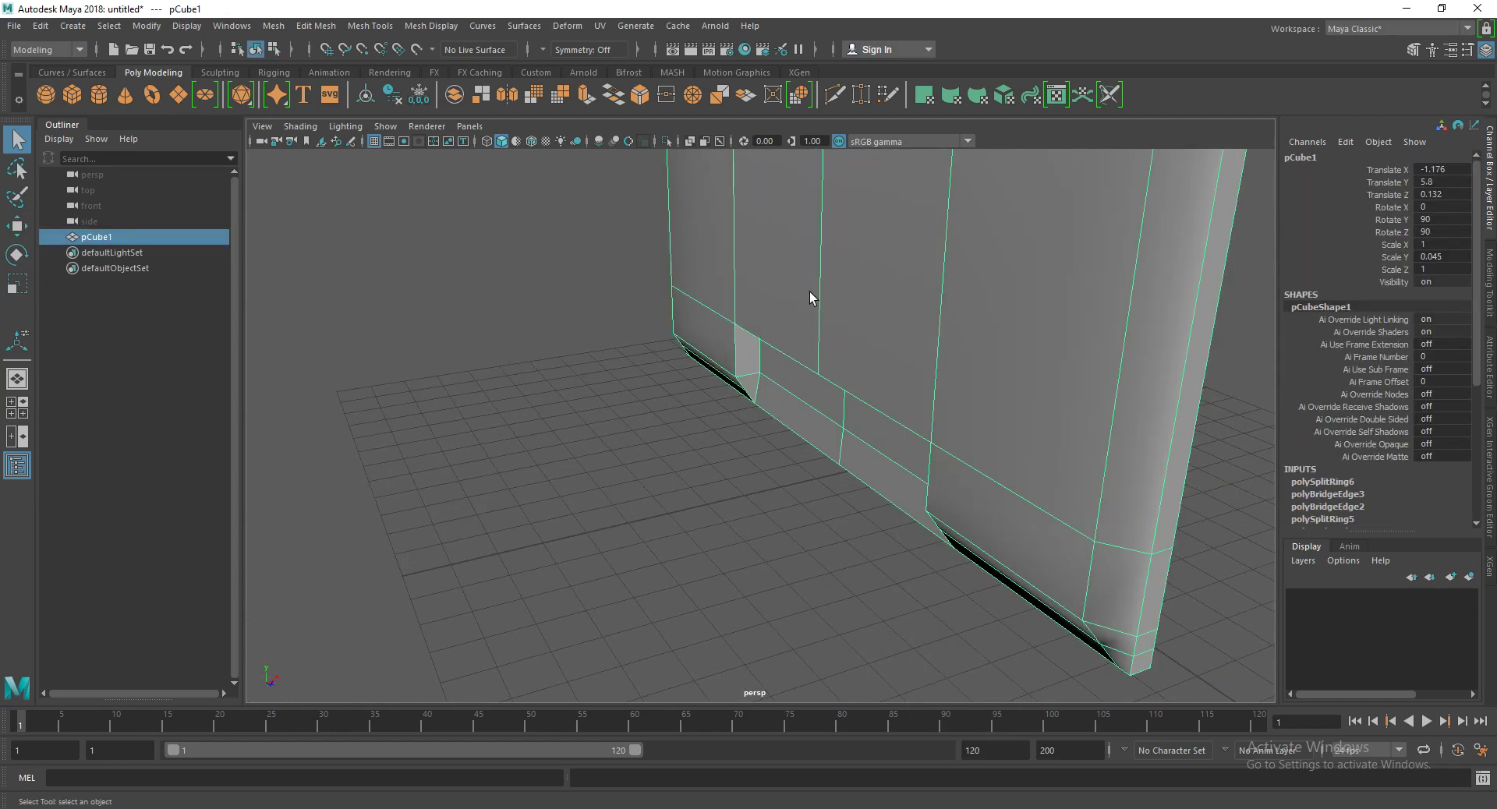
pyautogui.keyDown('alt'); pyautogui.moveTo(811, 297); pyautogui.dragTo(779, 329); pyautogui.keyUp('alt')
pyautogui.click(644, 457)
pyautogui.moveTo(644, 456)
pyautogui.keyDown('alt'); pyautogui.mouseDown()
pyautogui.moveTo(709, 421)
pyautogui.moveTo(815, 410)
pyautogui.moveTo(865, 437)
pyautogui.moveTo(708, 390)
pyautogui.mouseUp(); pyautogui.keyUp('alt')
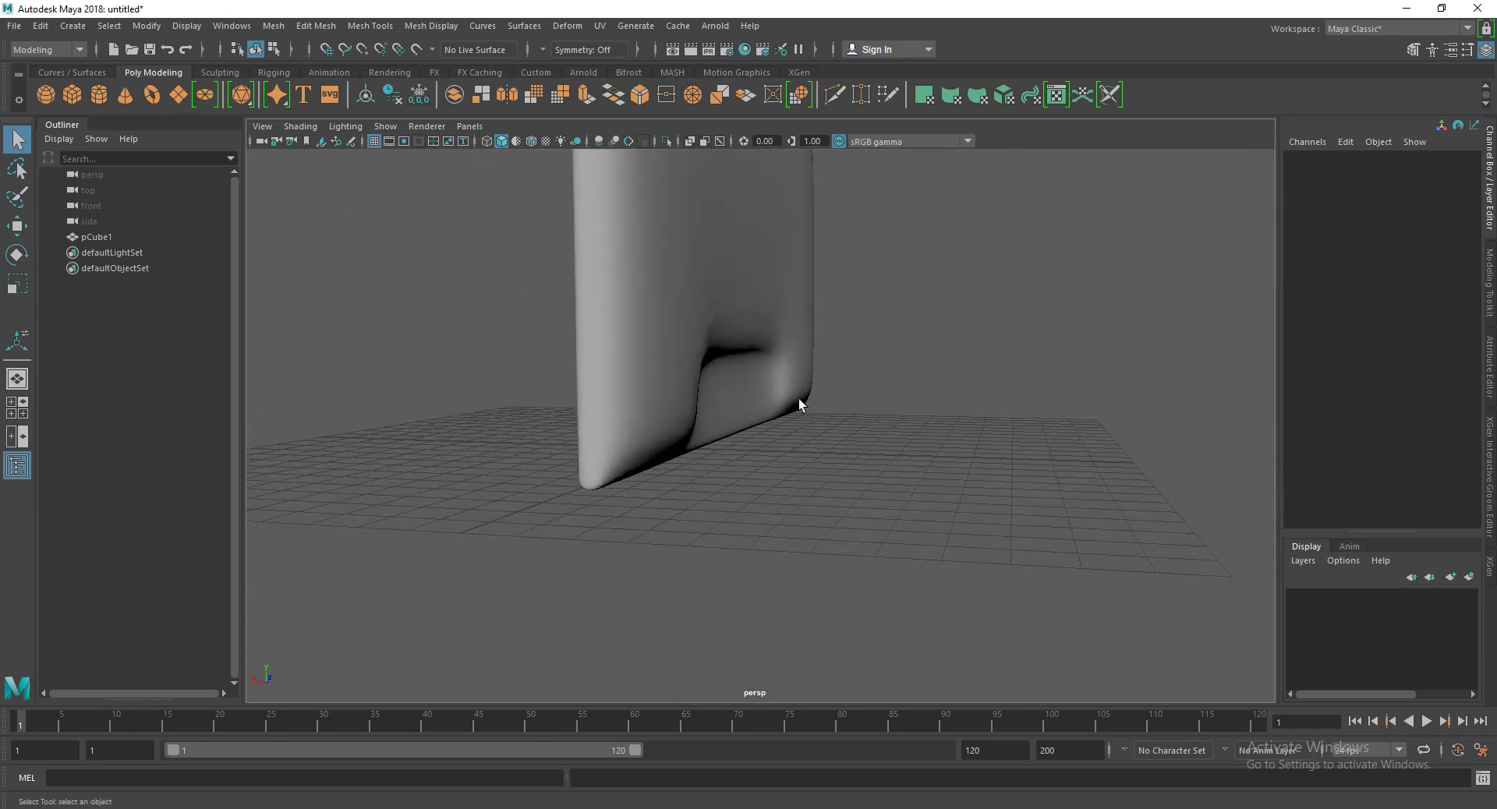
# Step: Select the panel, turn off the smooth preview and frame the panel
pyautogui.click(719, 324)
pyautogui.press('1')
pyautogui.moveTo(776, 385)
pyautogui.keyDown('alt'); pyautogui.mouseDown()
pyautogui.moveTo(868, 371)
pyautogui.moveTo(664, 367)
pyautogui.mouseUp(); pyautogui.keyUp('alt')
pyautogui.press('f')
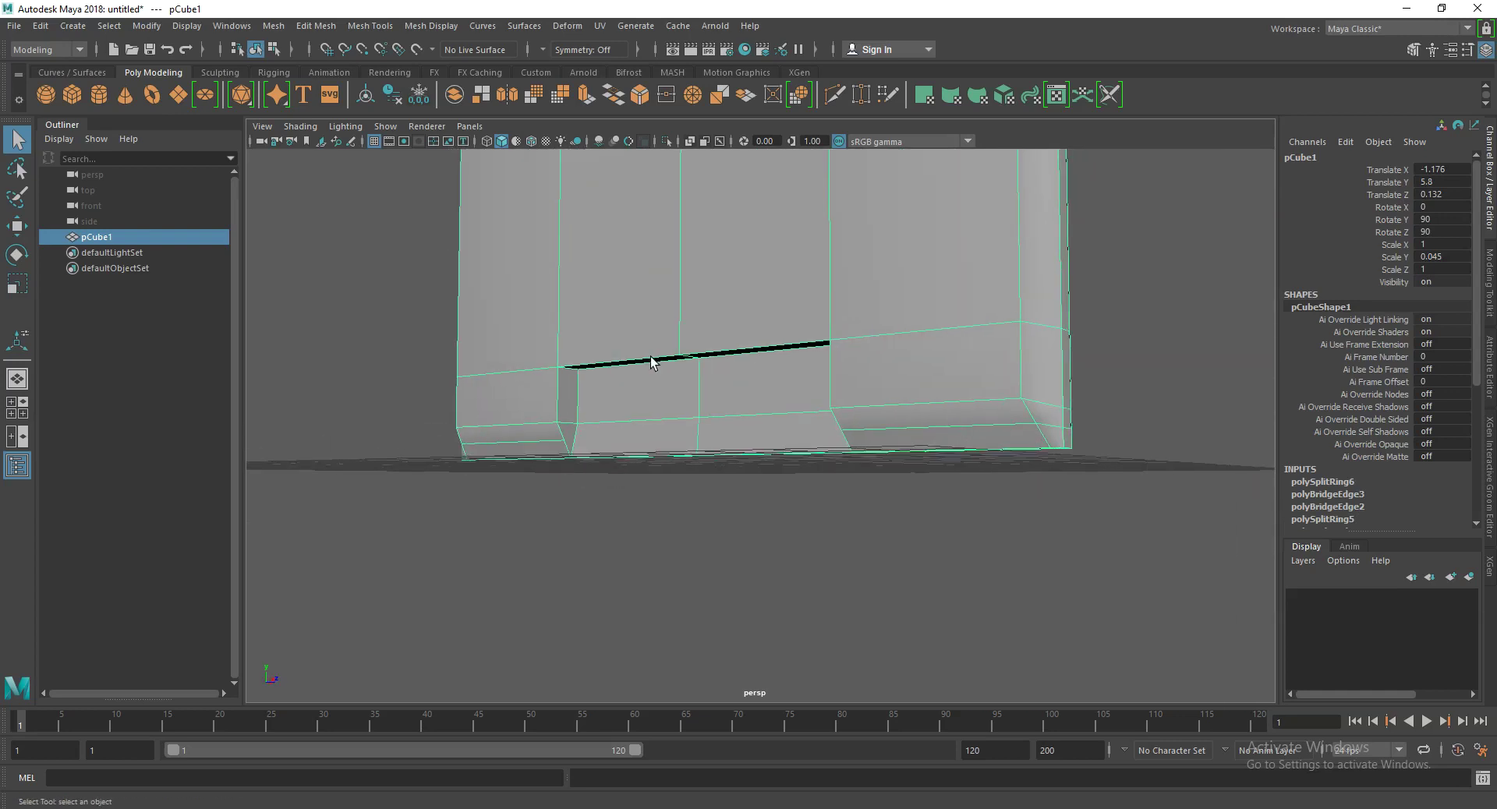
# Step: Insert support edge loops hugging the notch's top and both side walls
pyautogui.click(369, 26)
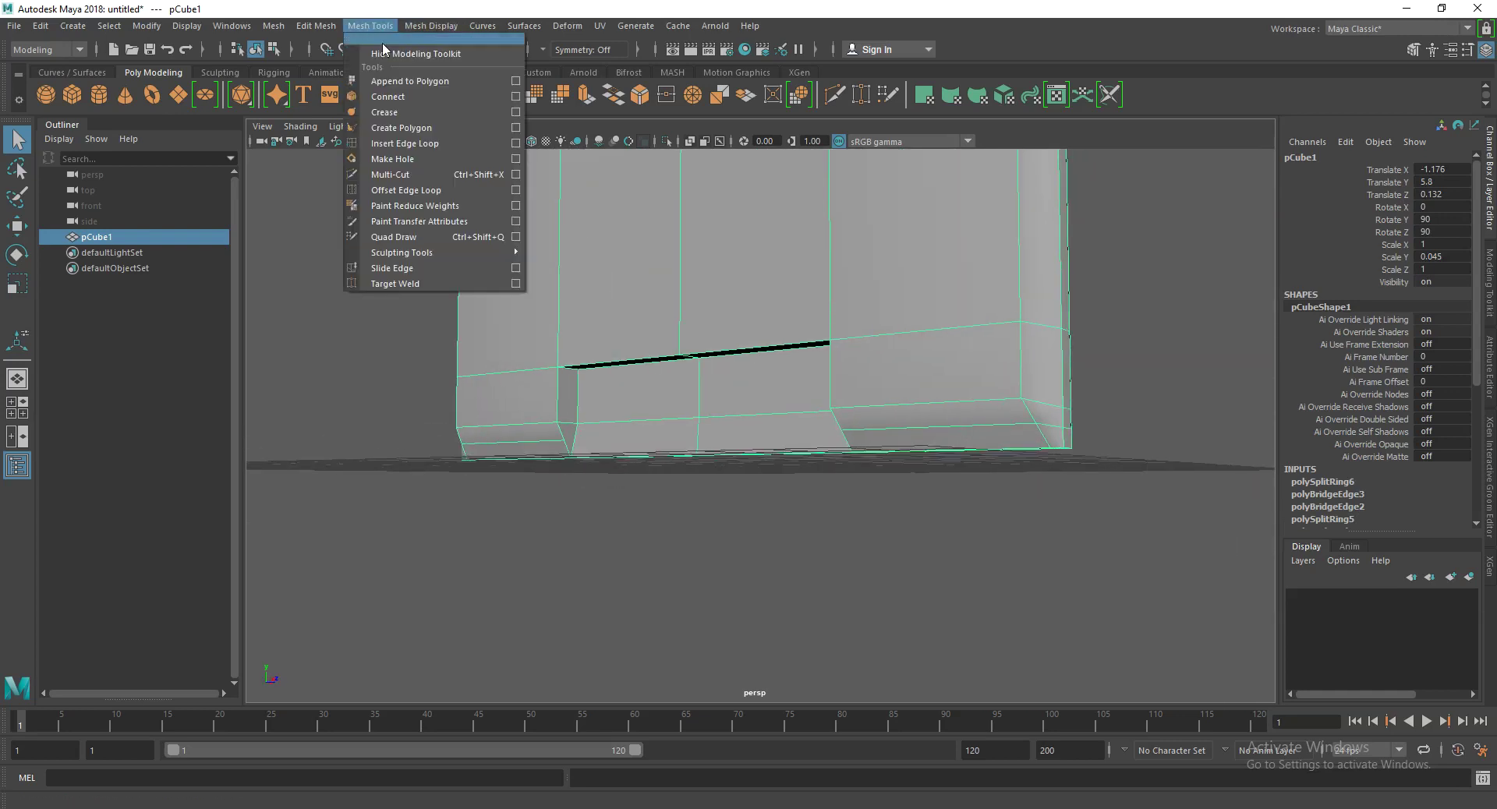
pyautogui.click(421, 145)
pyautogui.keyDown('alt'); pyautogui.moveTo(819, 390); pyautogui.dragTo(768, 417, button='middle'); pyautogui.keyUp('alt')
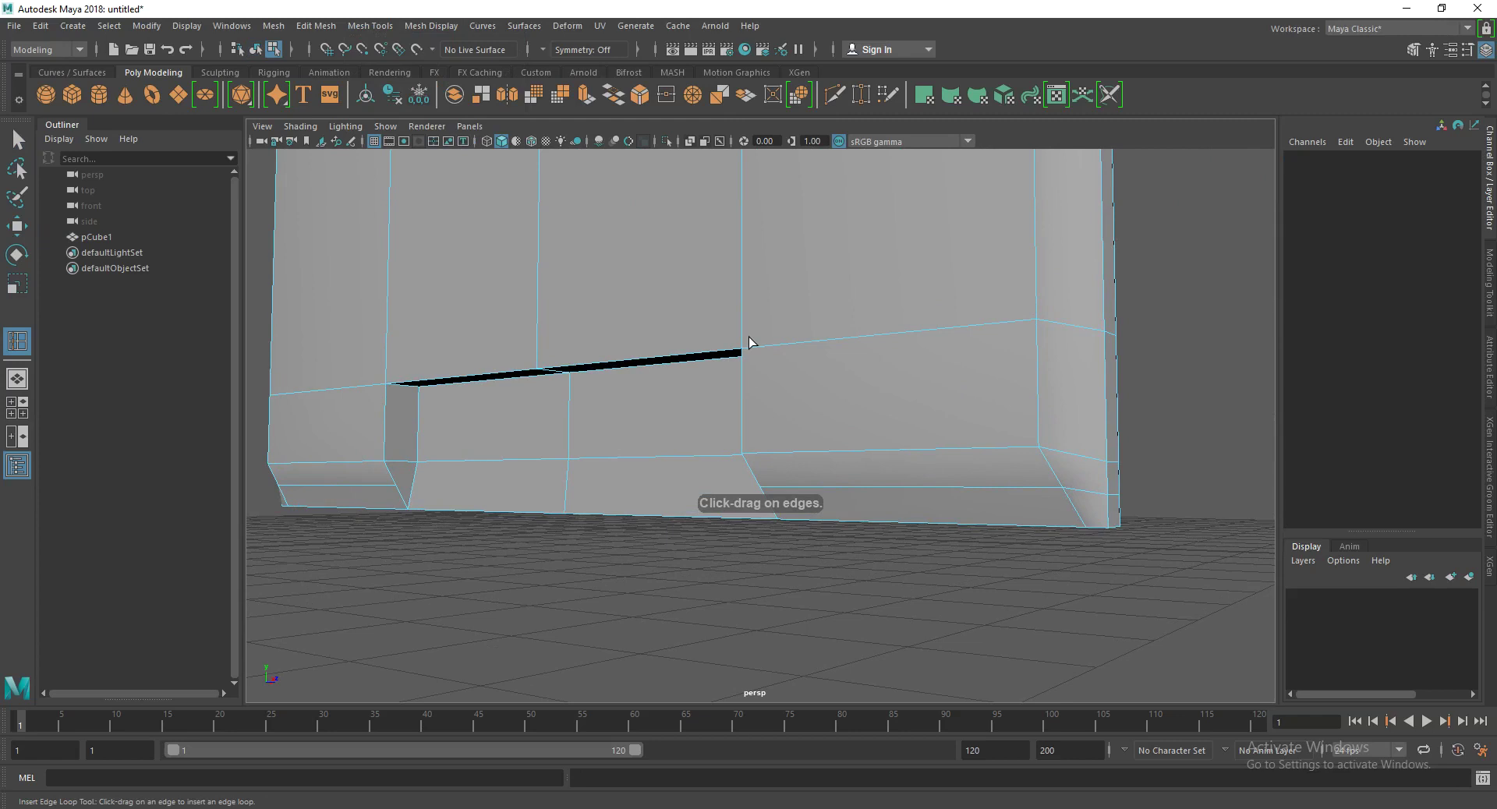
pyautogui.moveTo(741, 324); pyautogui.dragTo(742, 335)
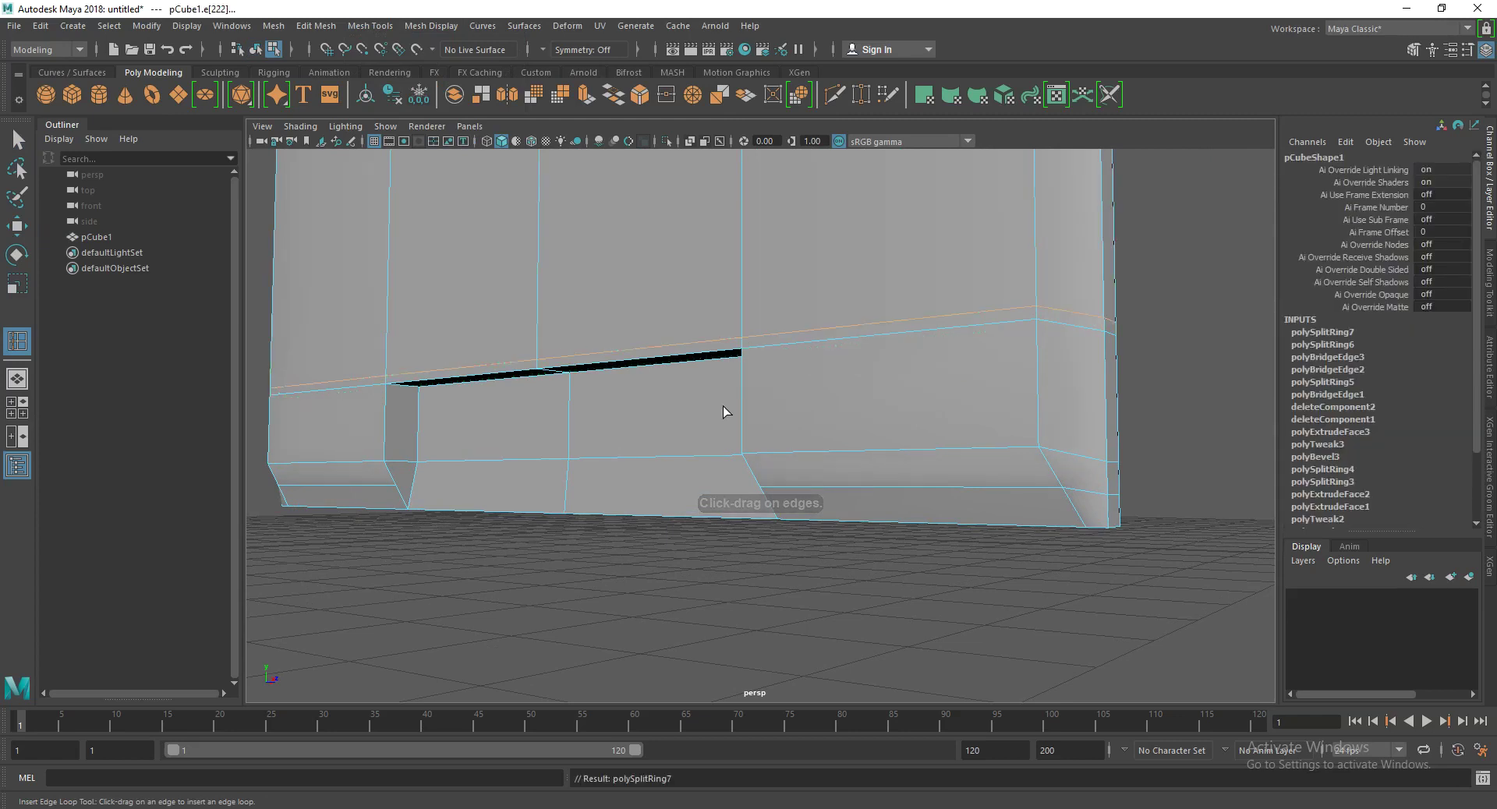
pyautogui.keyDown('alt'); pyautogui.moveTo(719, 419); pyautogui.dragTo(722, 362); pyautogui.keyUp('alt')
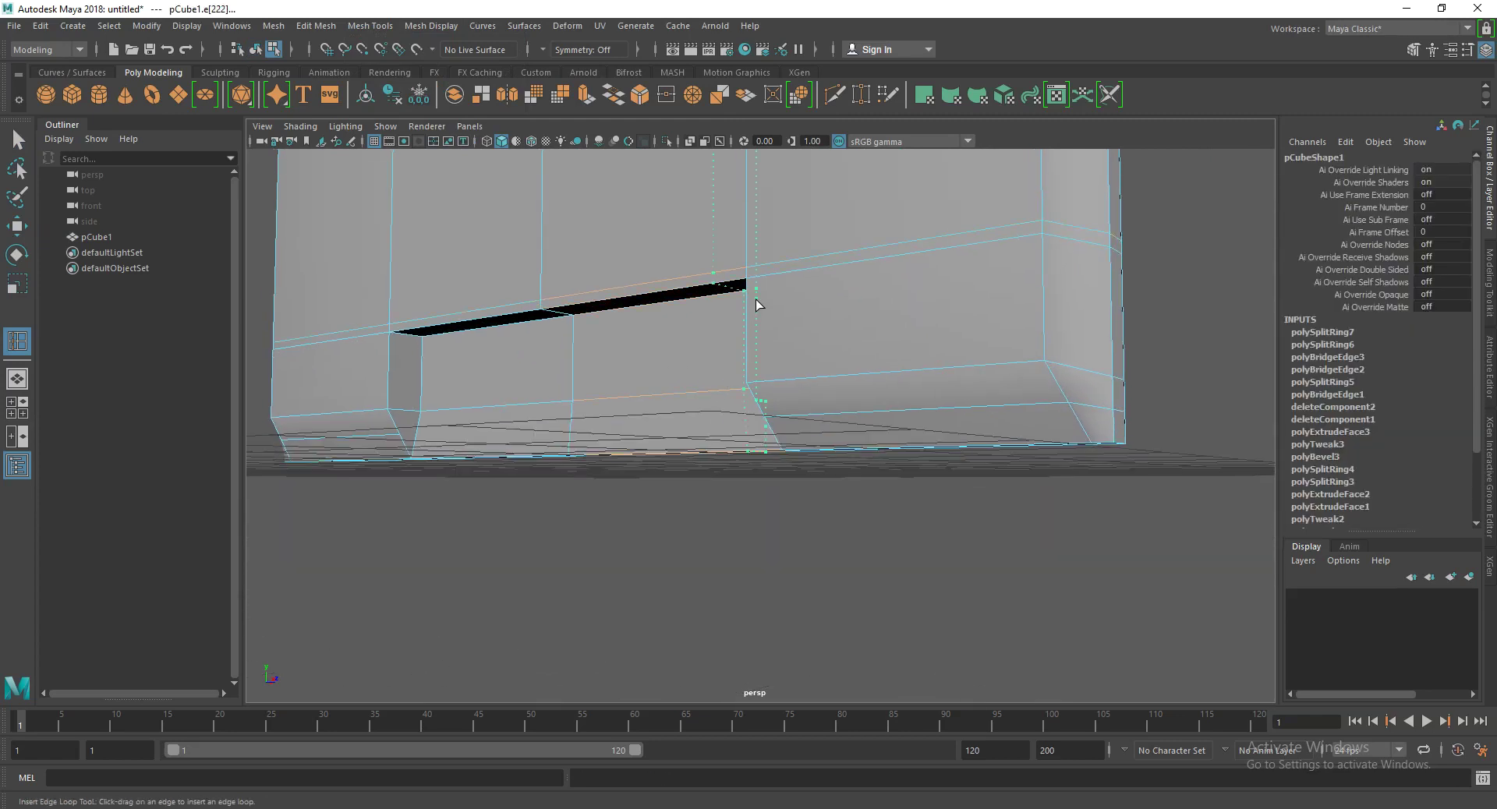
pyautogui.moveTo(722, 357)
pyautogui.keyDown('alt'); pyautogui.mouseDown()
pyautogui.moveTo(769, 377)
pyautogui.moveTo(876, 358)
pyautogui.moveTo(956, 281)
pyautogui.moveTo(809, 308)
pyautogui.mouseUp(); pyautogui.keyUp('alt')
pyautogui.keyDown('alt'); pyautogui.moveTo(809, 308); pyautogui.dragTo(878, 347, button='middle'); pyautogui.keyUp('alt')
pyautogui.keyDown('alt'); pyautogui.moveTo(878, 346); pyautogui.dragTo(721, 326); pyautogui.keyUp('alt')
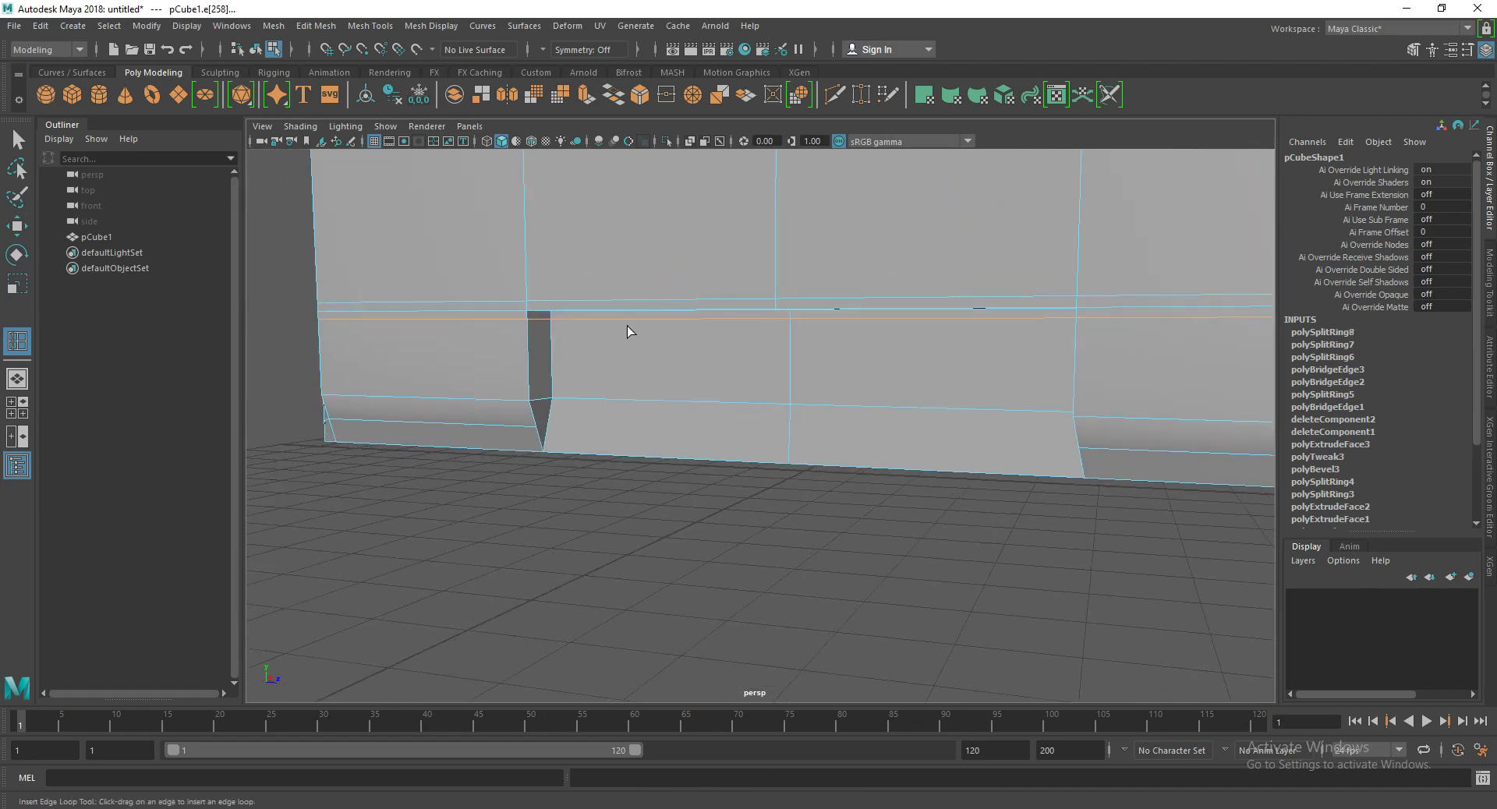
pyautogui.moveTo(568, 303); pyautogui.dragTo(534, 291)
pyautogui.keyDown('alt'); pyautogui.moveTo(690, 361); pyautogui.dragTo(686, 462); pyautogui.keyUp('alt')
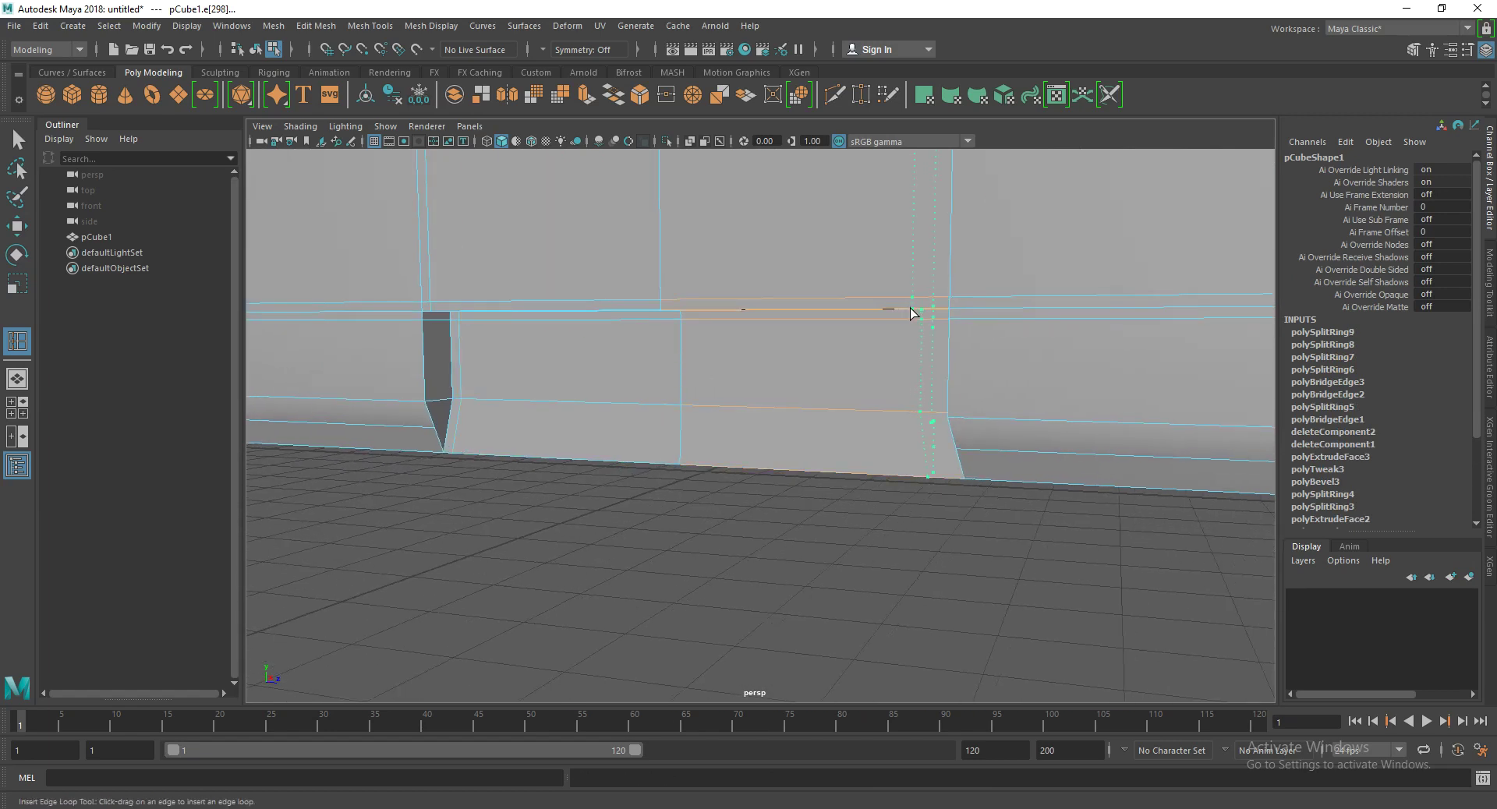
pyautogui.moveTo(933, 316); pyautogui.dragTo(885, 385)
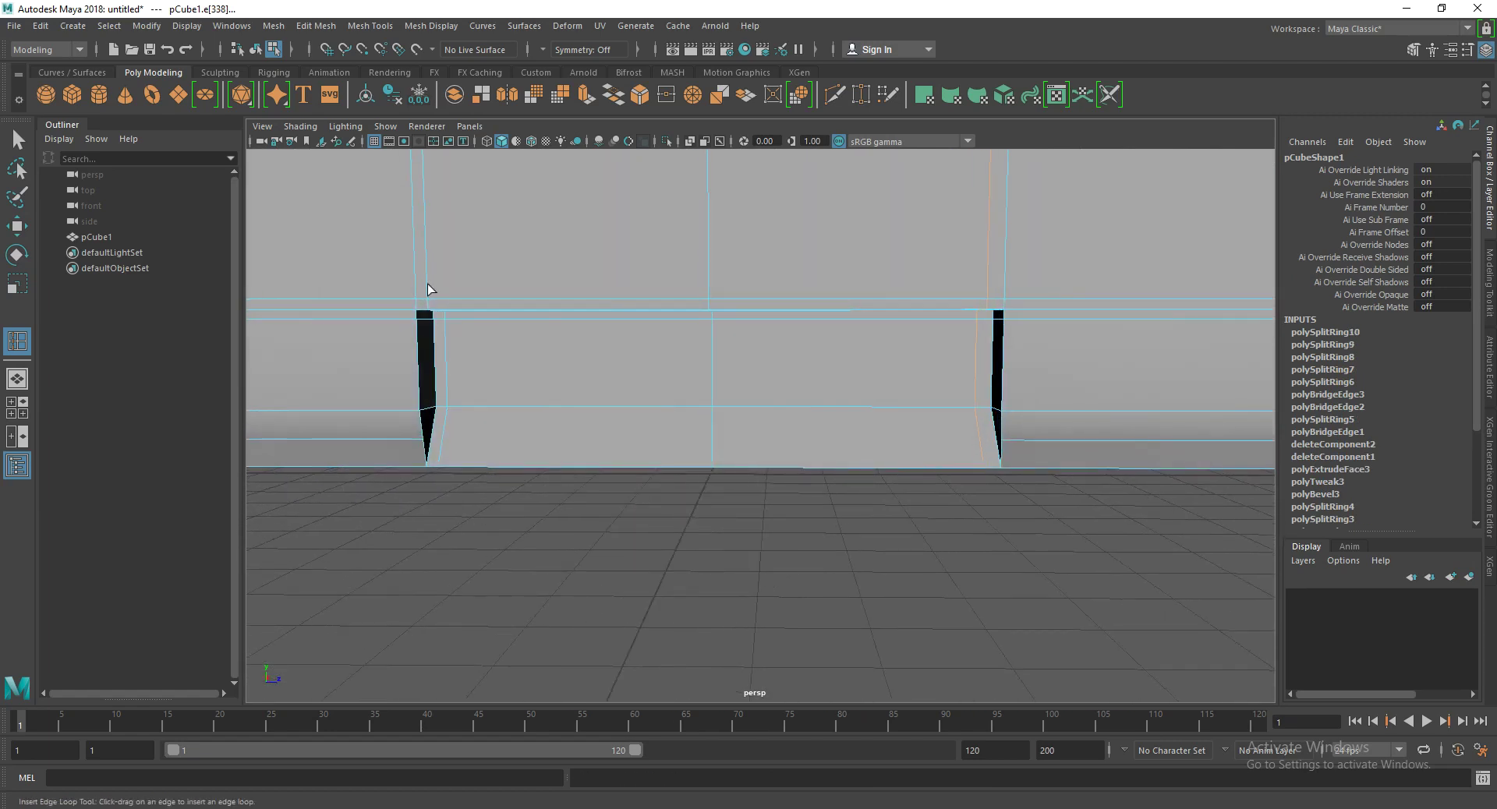
pyautogui.press('q')
# Step: Check the notch in smooth preview, then return to the hard-edged cage
pyautogui.moveTo(468, 292); pyautogui.dragTo(702, 292, button='right')
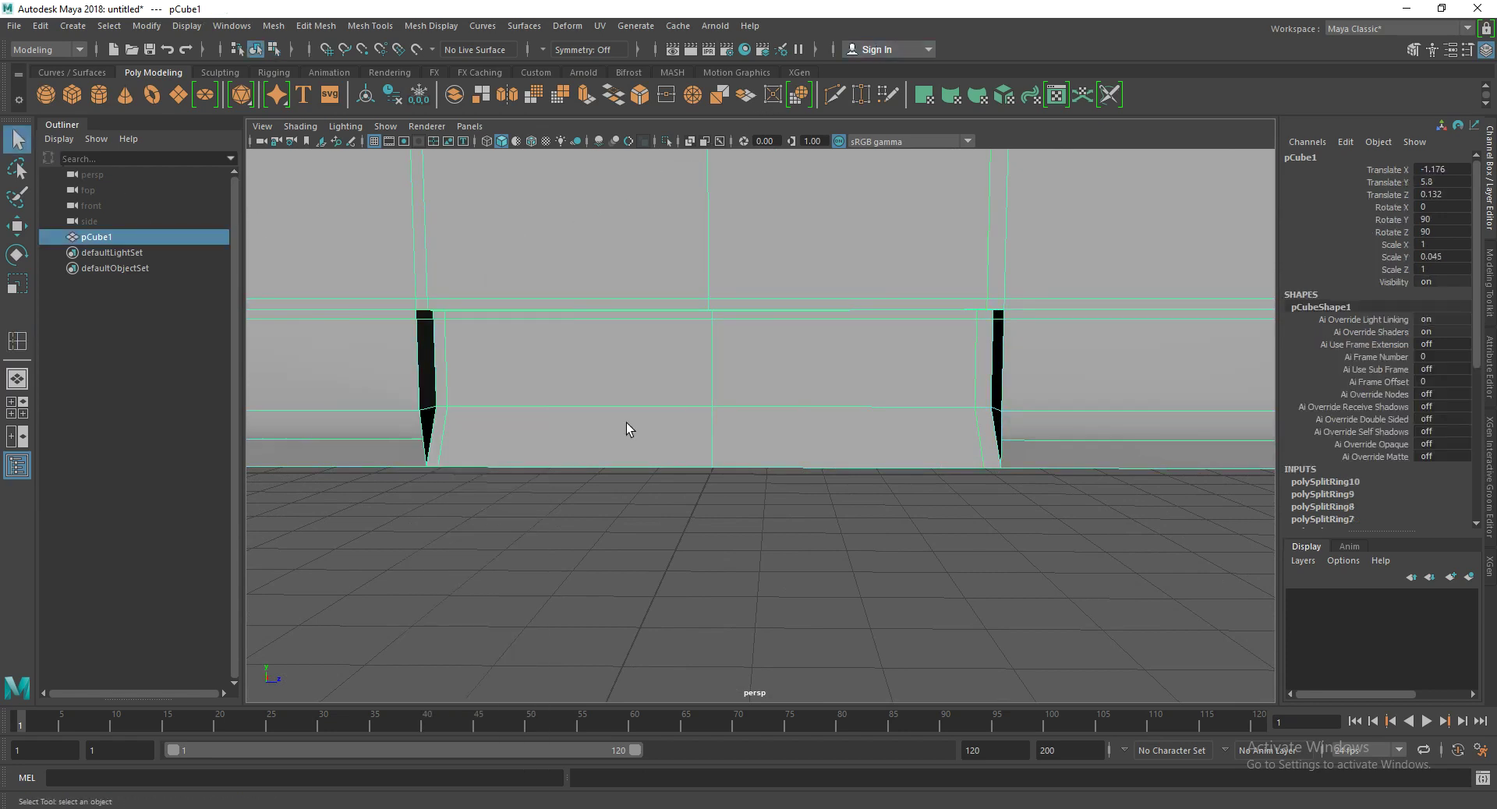
pyautogui.press('3')
pyautogui.click(669, 549)
pyautogui.moveTo(670, 547)
pyautogui.keyDown('alt'); pyautogui.mouseDown()
pyautogui.moveTo(661, 522)
pyautogui.moveTo(578, 520)
pyautogui.moveTo(676, 538)
pyautogui.moveTo(669, 434)
pyautogui.mouseUp(); pyautogui.keyUp('alt')
pyautogui.click(669, 434)
pyautogui.scroll(2, 620, 442)
pyautogui.scroll(2, 620, 441)
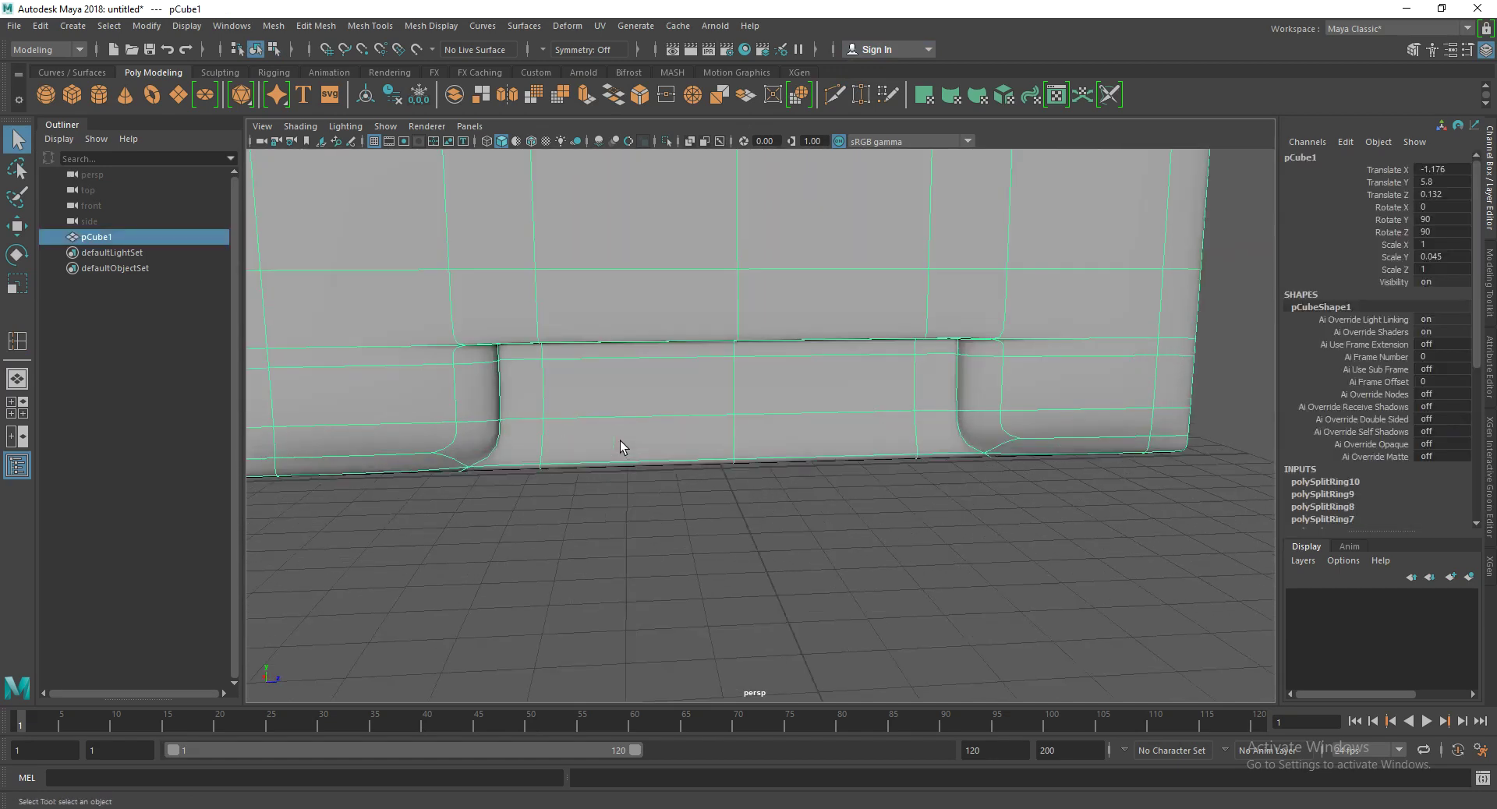
pyautogui.press('1')
pyautogui.scroll(2, 584, 437)
pyautogui.scroll(2, 568, 402)
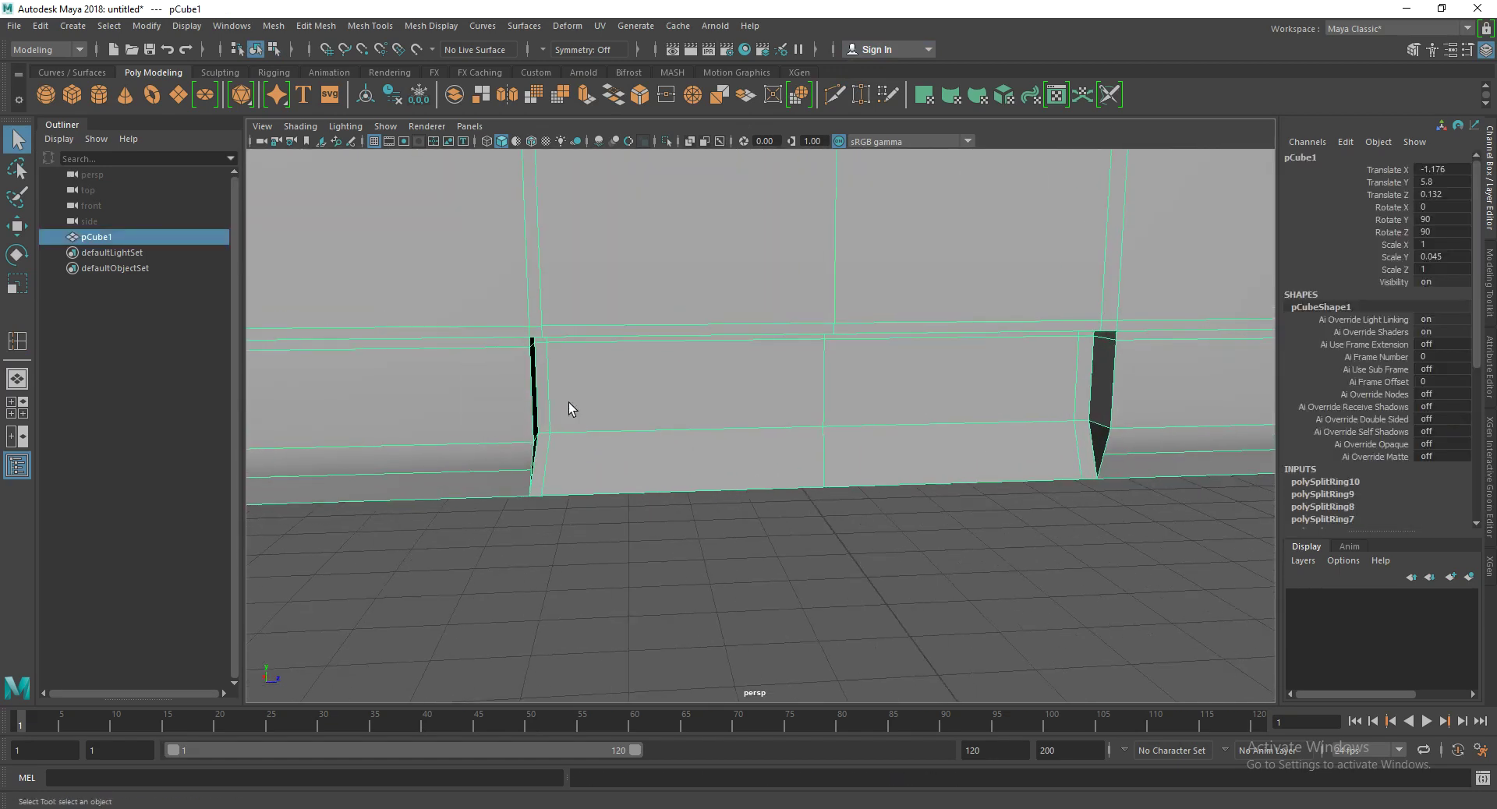
# Step: Insert further support loops along the notch's right end, up to polySplitRing12
pyautogui.keyDown('shift'); pyautogui.moveTo(968, 334); pyautogui.dragTo(961, 330, button='right'); pyautogui.keyUp('shift')
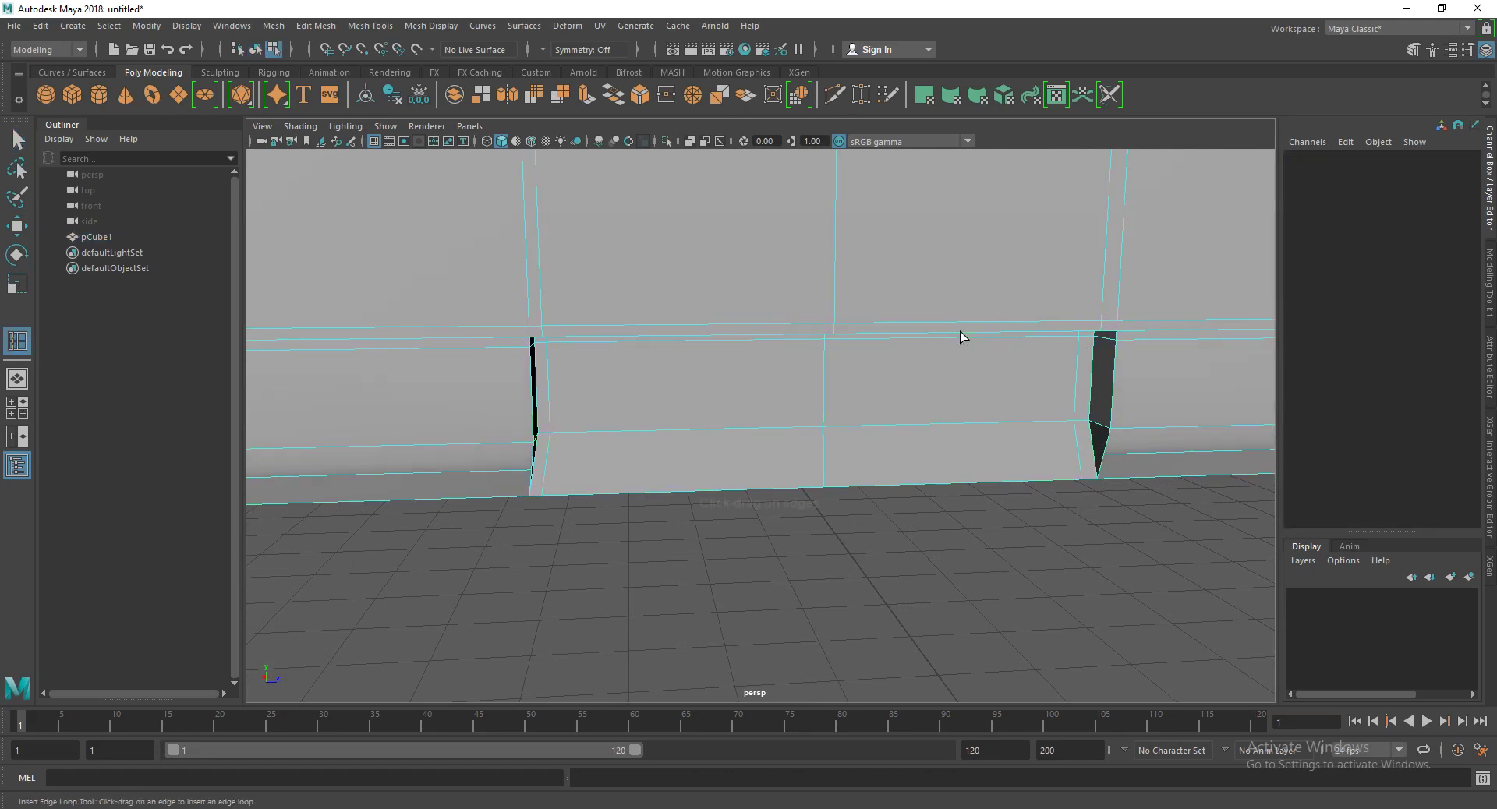
pyautogui.keyDown('alt'); pyautogui.moveTo(973, 338); pyautogui.dragTo(827, 334, button='middle'); pyautogui.keyUp('alt')
pyautogui.moveTo(909, 313); pyautogui.dragTo(740, 376)
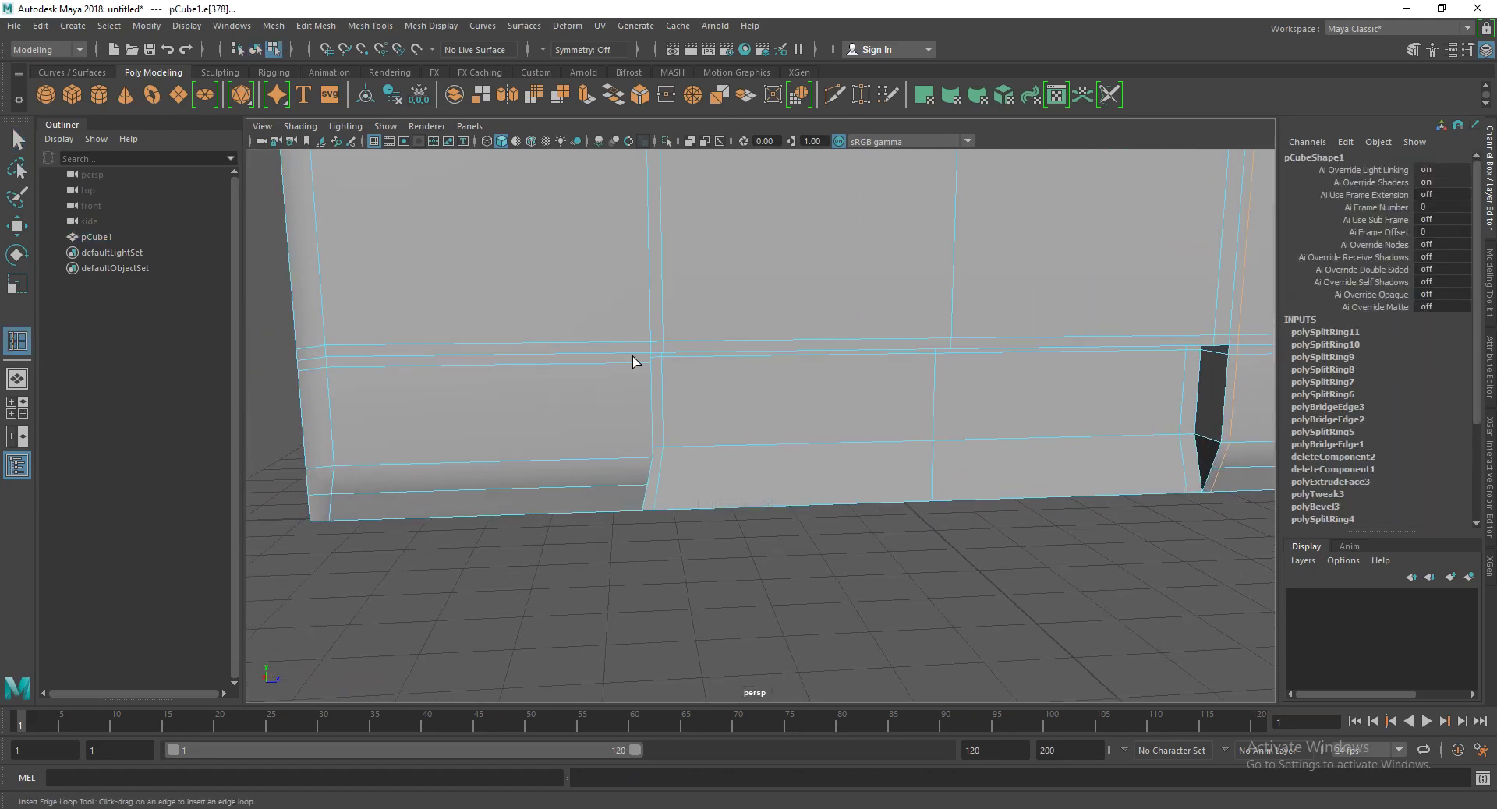
pyautogui.moveTo(634, 358); pyautogui.dragTo(642, 355)
pyautogui.press('q')
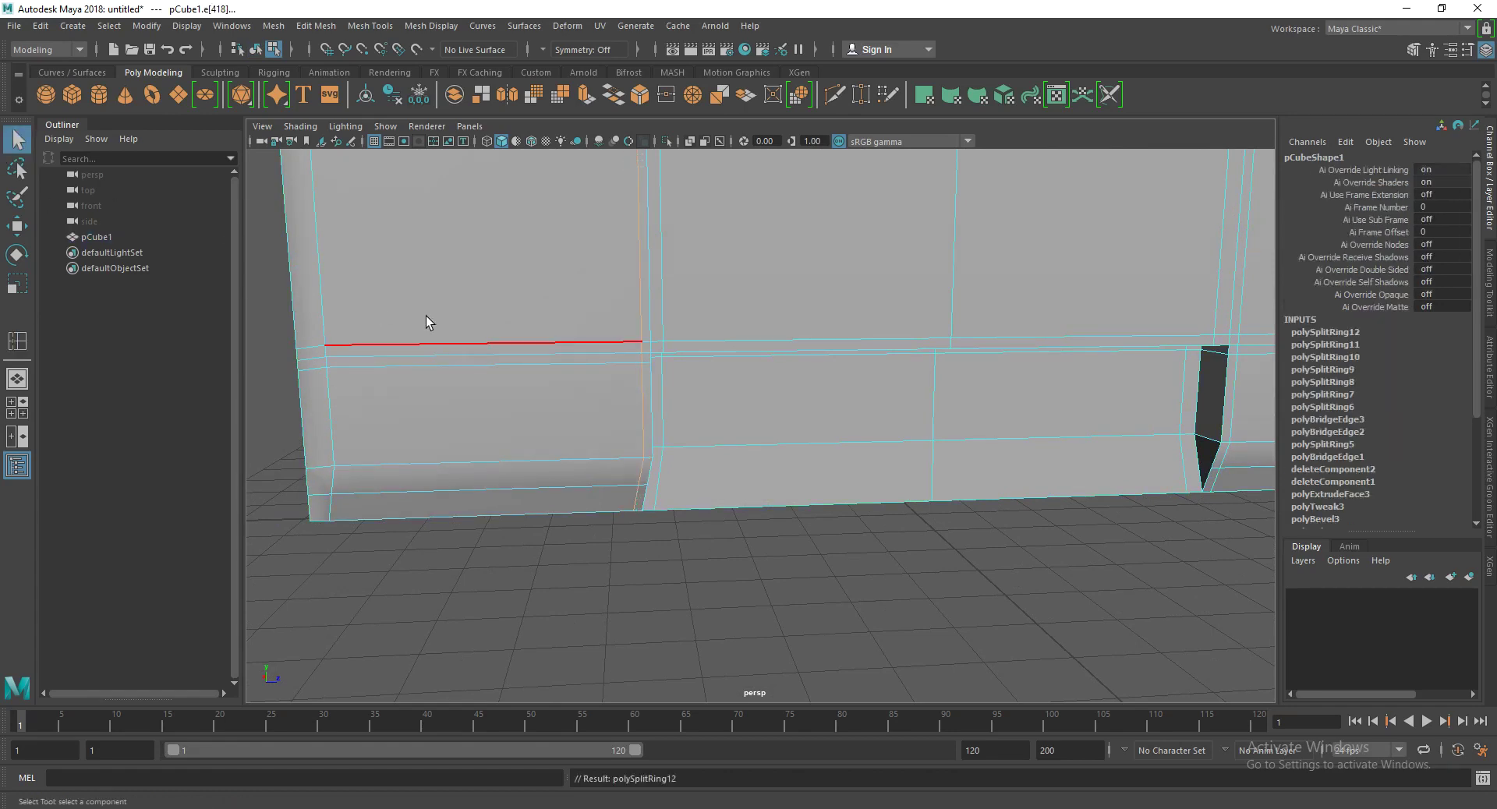
pyautogui.moveTo(419, 317); pyautogui.dragTo(766, 182, button='right')
# Step: Preview the panel smoothed and orbit around to inspect the notch
pyautogui.press('3')
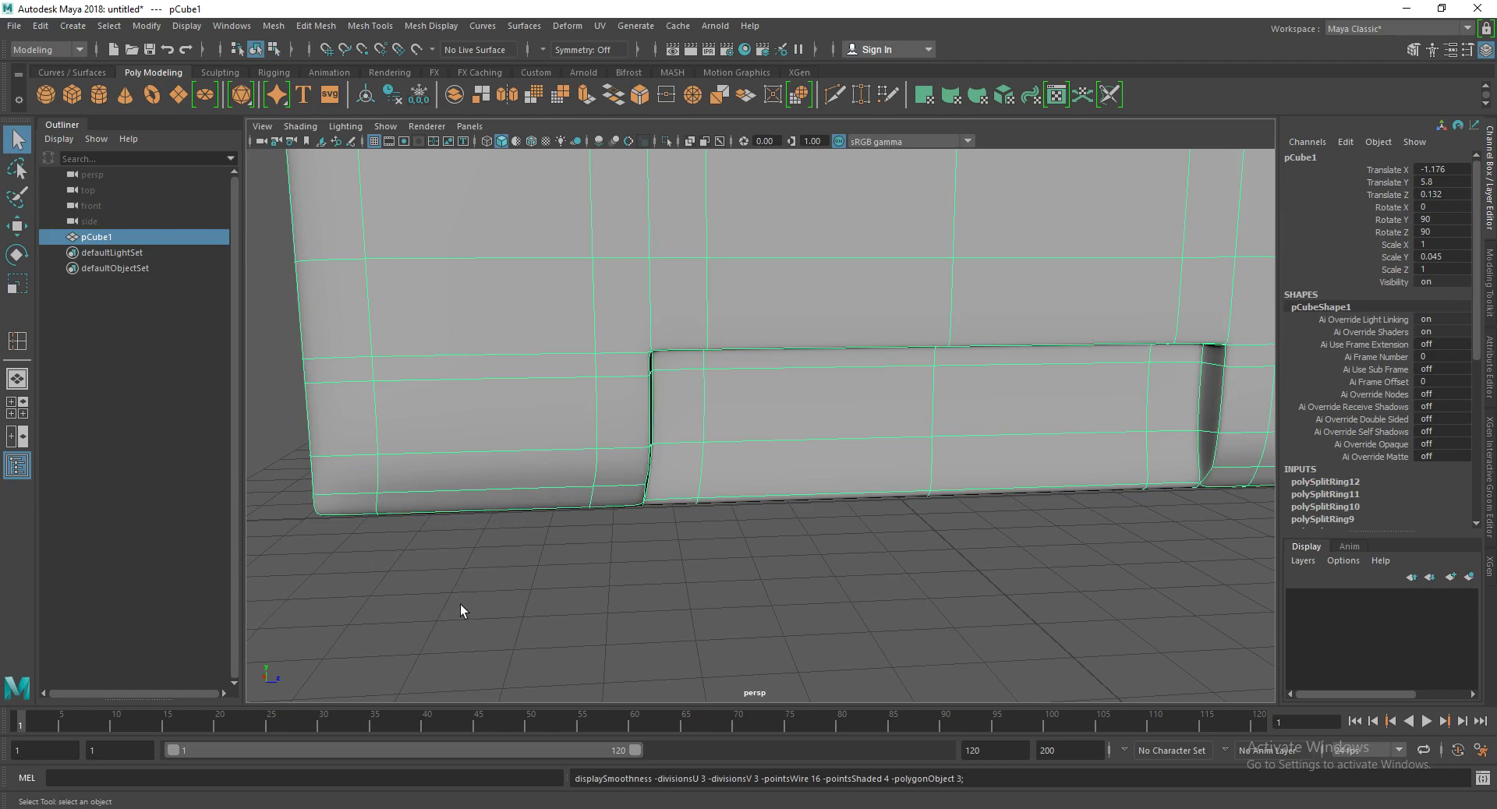
pyautogui.click(470, 604)
pyautogui.scroll(-3, 484, 577)
pyautogui.moveTo(498, 549)
pyautogui.keyDown('alt'); pyautogui.mouseDown()
pyautogui.moveTo(370, 491)
pyautogui.moveTo(340, 501)
pyautogui.moveTo(367, 525)
pyautogui.moveTo(535, 502)
pyautogui.moveTo(628, 508)
pyautogui.moveTo(691, 348)
pyautogui.mouseUp(); pyautogui.keyUp('alt')
pyautogui.keyDown('alt'); pyautogui.moveTo(691, 348); pyautogui.dragTo(587, 531, button='middle'); pyautogui.keyUp('alt')
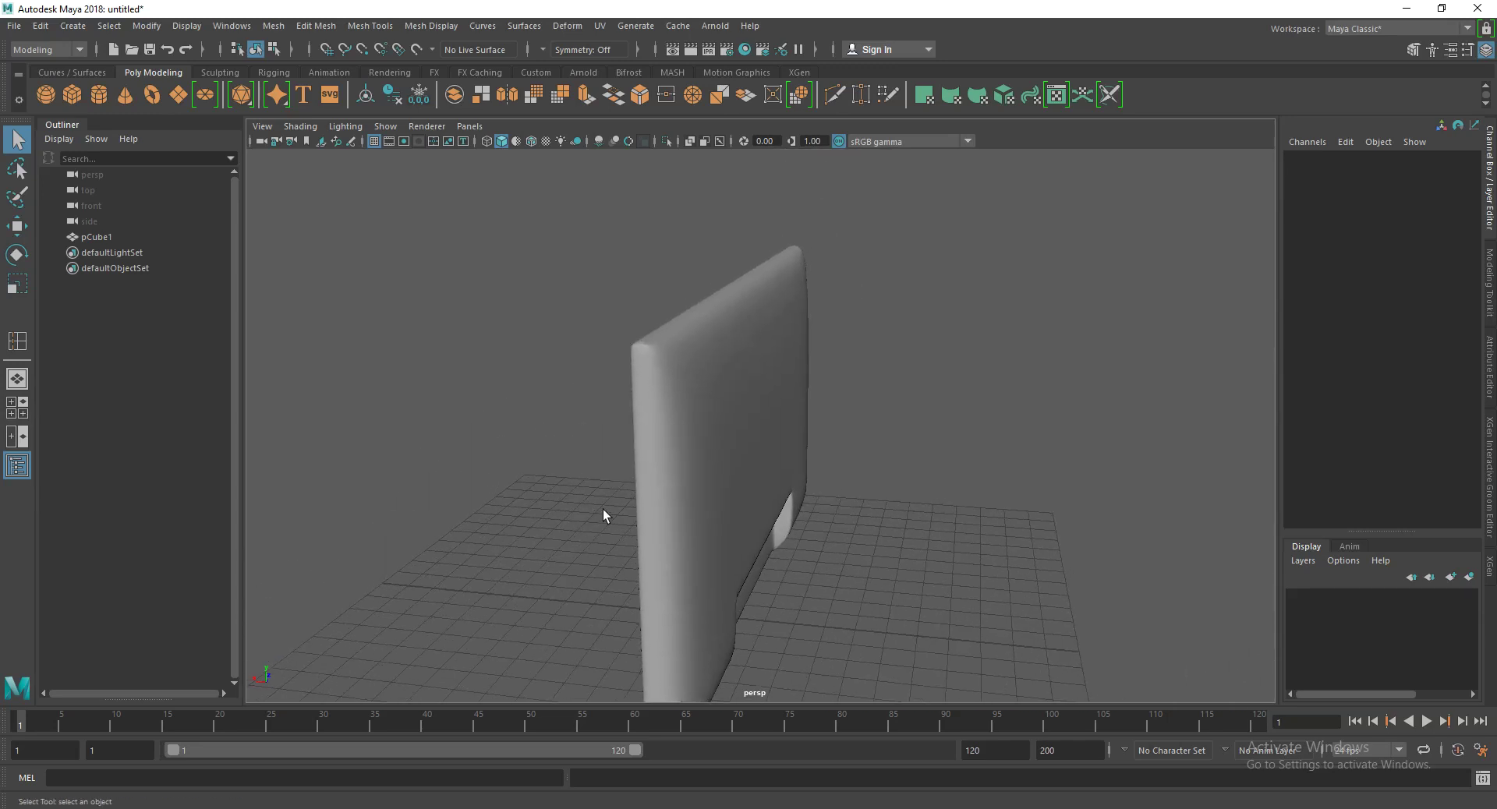
pyautogui.moveTo(602, 509)
pyautogui.keyDown('alt'); pyautogui.mouseDown()
pyautogui.moveTo(647, 516)
pyautogui.moveTo(643, 406)
pyautogui.moveTo(514, 404)
pyautogui.mouseUp(); pyautogui.keyUp('alt')
# Step: Undo the five latest support loops, polySplitRing12 through polySplitRing8, in cage view
pyautogui.click(637, 462)
pyautogui.moveTo(638, 461)
pyautogui.keyDown('alt'); pyautogui.mouseDown()
pyautogui.moveTo(626, 425)
pyautogui.moveTo(555, 444)
pyautogui.moveTo(618, 465)
pyautogui.moveTo(624, 407)
pyautogui.moveTo(571, 434)
pyautogui.moveTo(601, 467)
pyautogui.mouseUp(); pyautogui.keyUp('alt')
pyautogui.press('1')
pyautogui.hotkey('ctrl', 'z')
pyautogui.hotkey('ctrl', 'z')
pyautogui.hotkey('ctrl', 'z')
pyautogui.hotkey('ctrl', 'z')
pyautogui.hotkey('ctrl', 'z')
pyautogui.hotkey('ctrl', 'z')
pyautogui.hotkey('ctrl', 'z')
pyautogui.hotkey('ctrl', 'z')
pyautogui.hotkey('ctrl', 'z')
pyautogui.hotkey('ctrl', 'z')
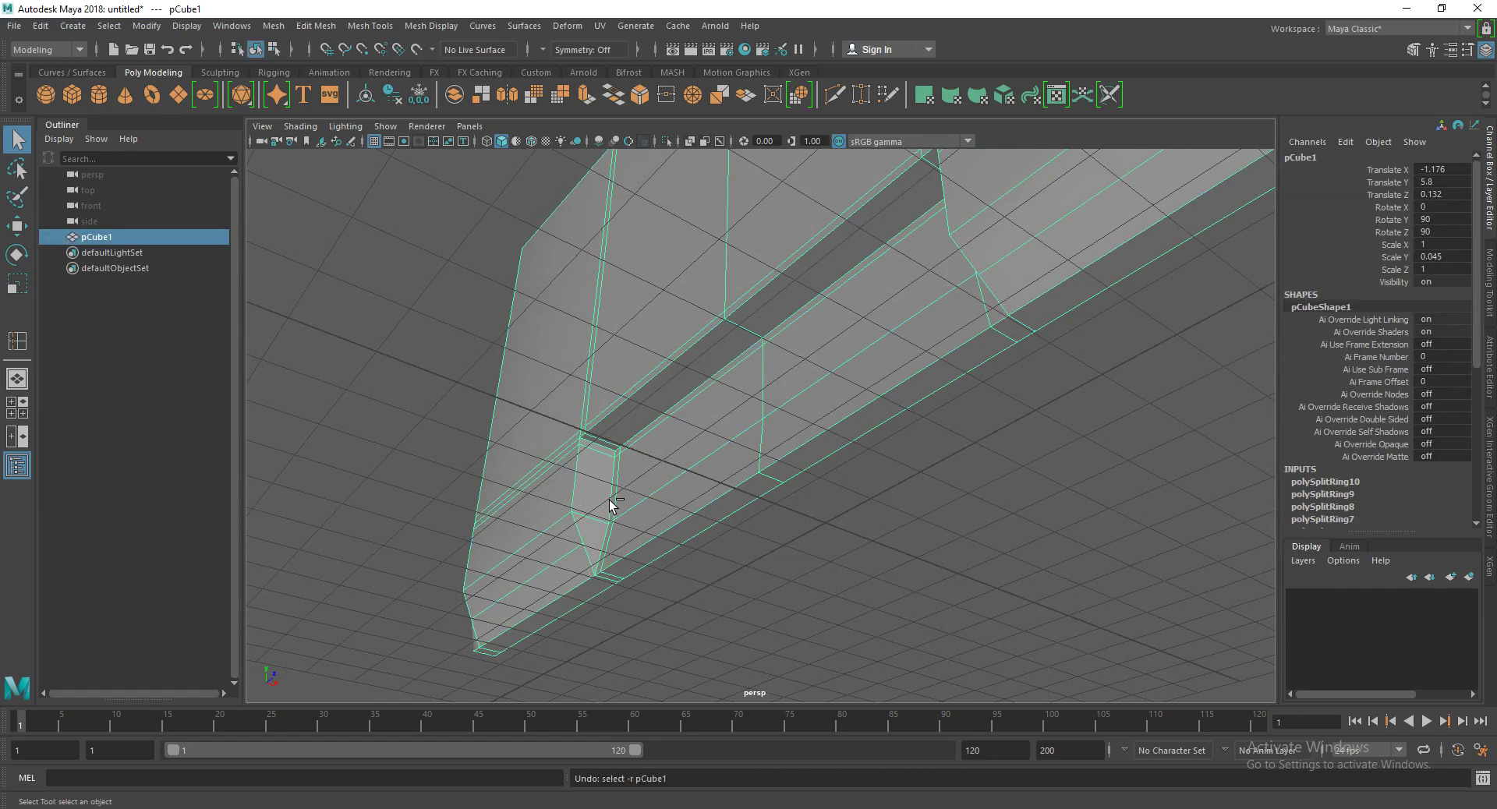
pyautogui.hotkey('ctrl', 'z')
pyautogui.hotkey('ctrl', 'z')
pyautogui.hotkey('ctrl', 'z')
pyautogui.hotkey('ctrl', 'z')
pyautogui.hotkey('ctrl', 'z')
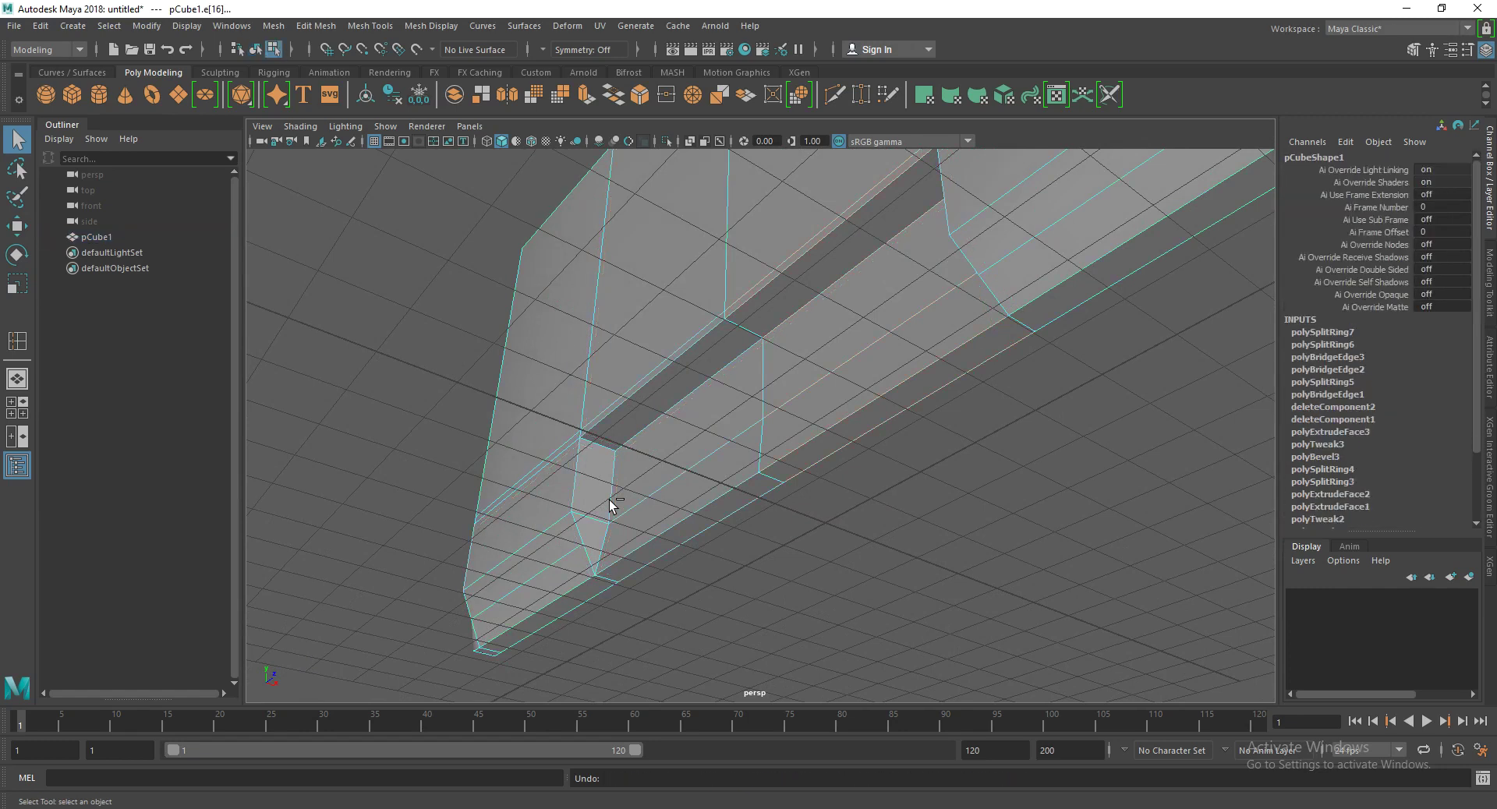
pyautogui.hotkey('ctrl', 'z')
# Step: Orbit in close to inspect the groove and its corner in the cage view
pyautogui.keyDown('alt'); pyautogui.moveTo(569, 494); pyautogui.dragTo(767, 433); pyautogui.keyUp('alt')
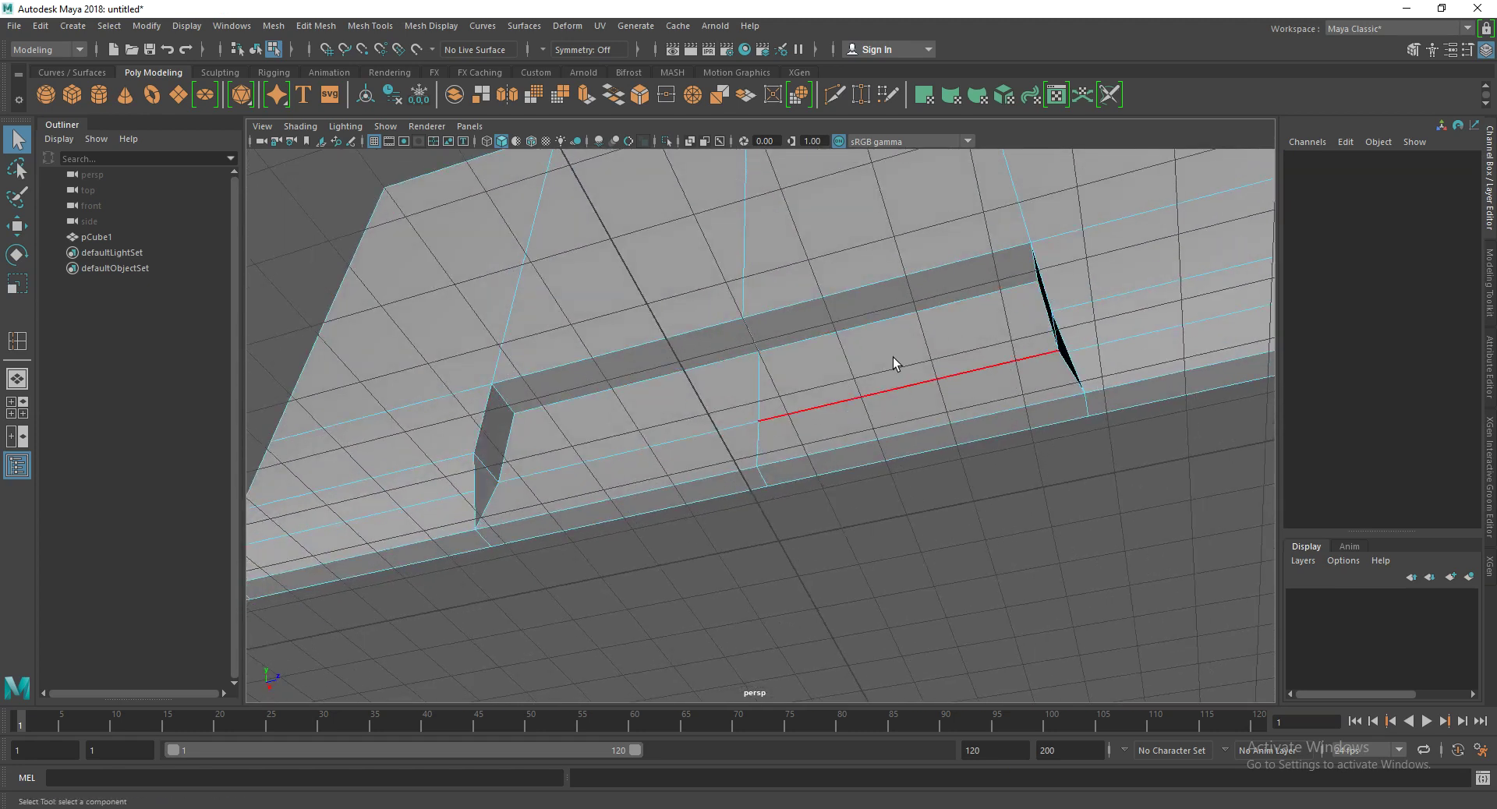
pyautogui.keyDown('alt'); pyautogui.moveTo(862, 363); pyautogui.dragTo(929, 382); pyautogui.keyUp('alt')
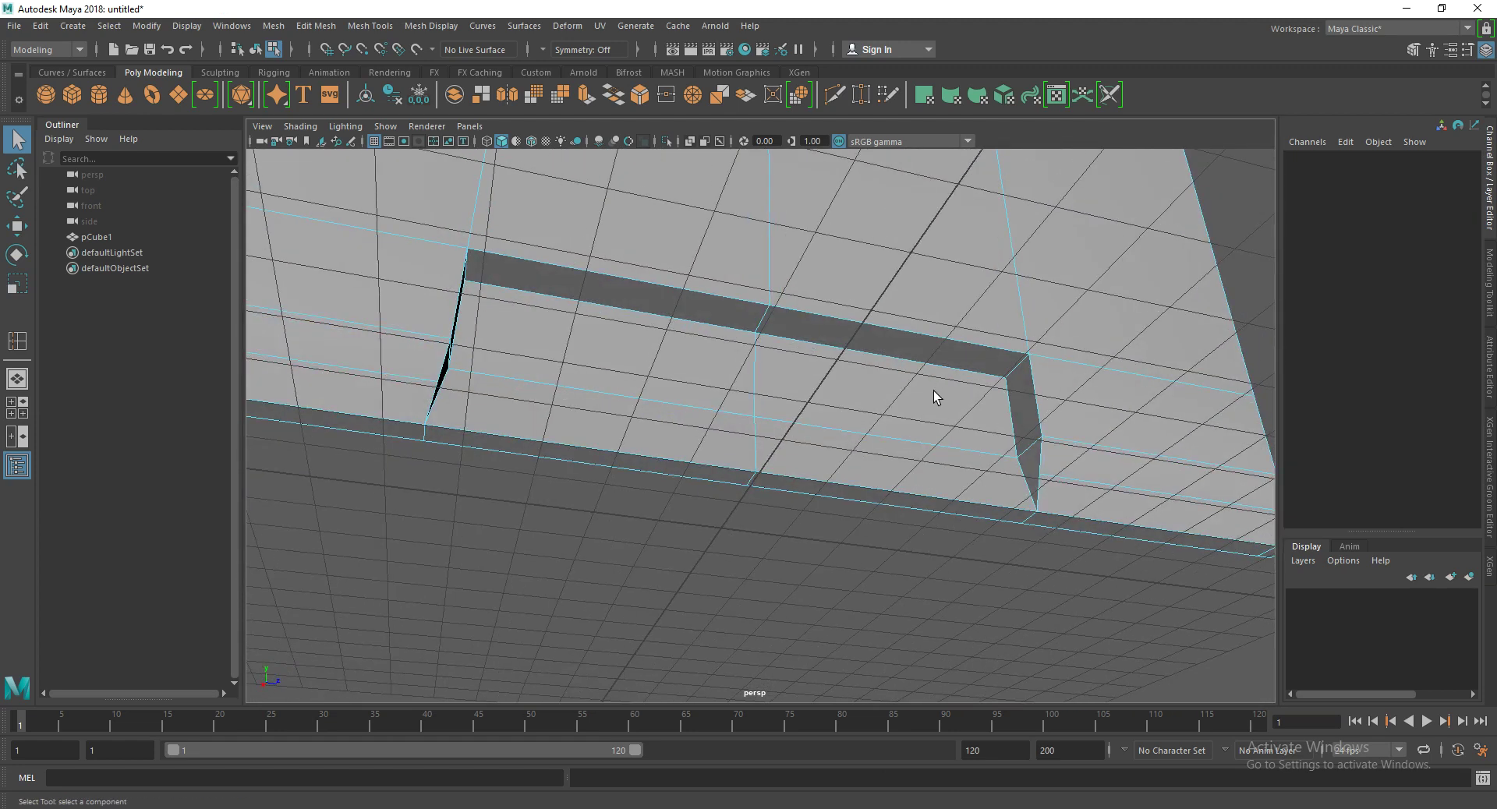
pyautogui.moveTo(933, 390)
pyautogui.keyDown('alt'); pyautogui.mouseDown()
pyautogui.moveTo(934, 414)
pyautogui.moveTo(775, 448)
pyautogui.moveTo(914, 449)
pyautogui.mouseUp(); pyautogui.keyUp('alt')
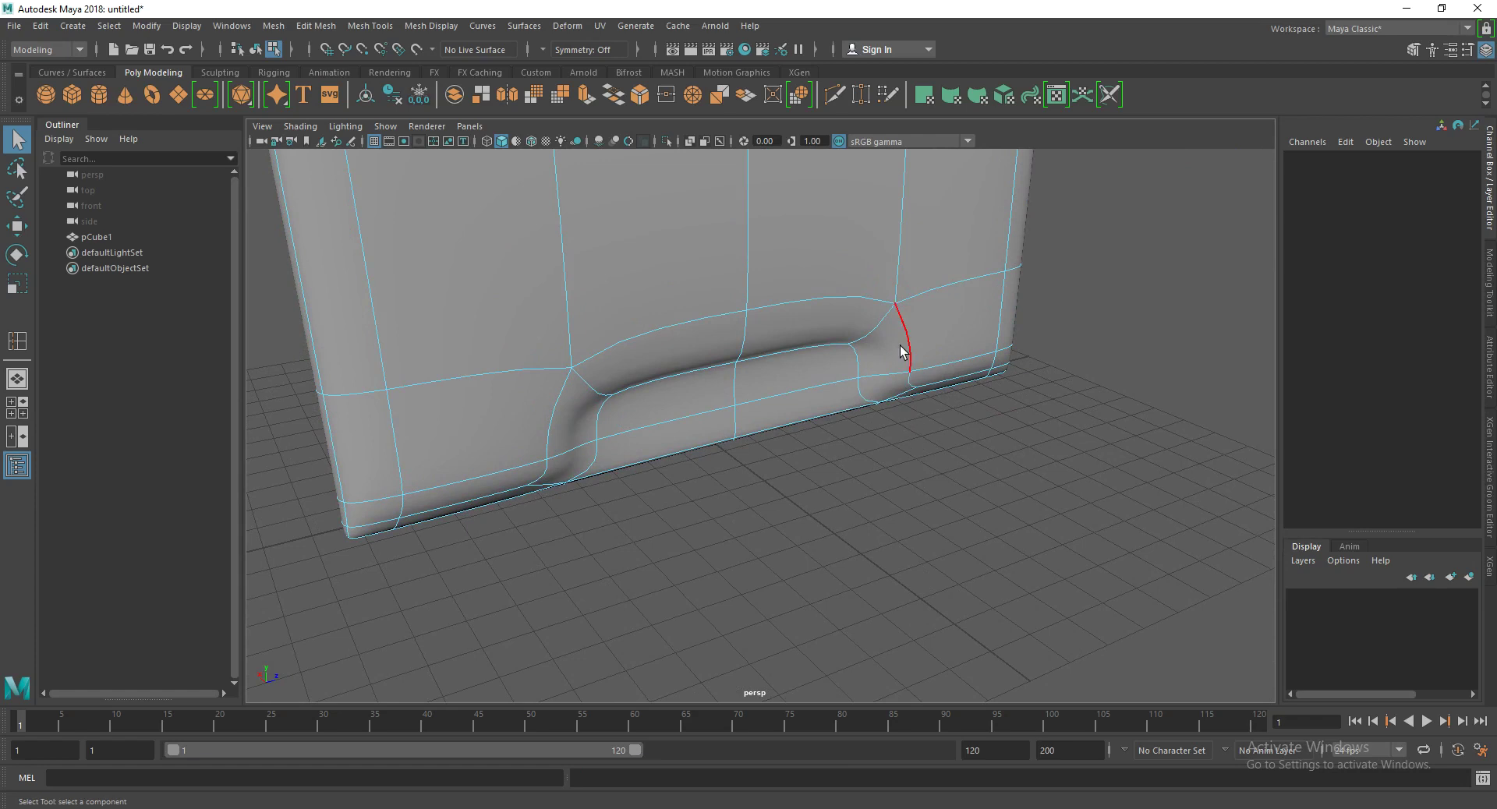
pyautogui.press('1')
pyautogui.moveTo(905, 349)
pyautogui.keyDown('alt'); pyautogui.mouseDown()
pyautogui.moveTo(756, 325)
pyautogui.moveTo(705, 294)
pyautogui.mouseUp(); pyautogui.keyUp('alt')
pyautogui.keyDown('alt'); pyautogui.moveTo(705, 294); pyautogui.dragTo(732, 320, button='right'); pyautogui.keyUp('alt')
pyautogui.moveTo(731, 321)
pyautogui.keyDown('alt'); pyautogui.mouseDown()
pyautogui.moveTo(745, 283)
pyautogui.moveTo(778, 320)
pyautogui.mouseUp(); pyautogui.keyUp('alt')
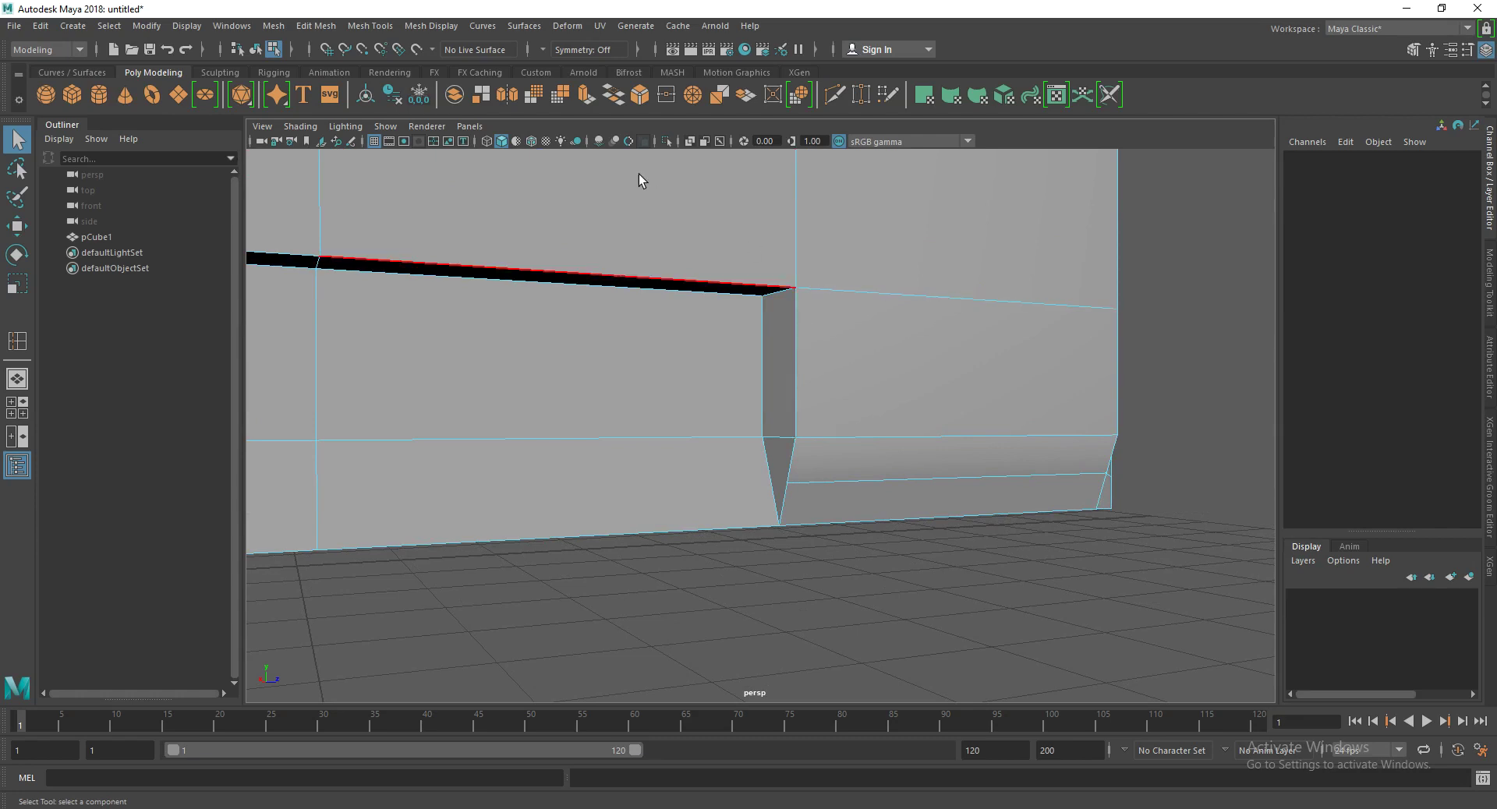
# Step: Insert tight support edge loops beside the base notch's walls, top and corner
pyautogui.click(355, 28)
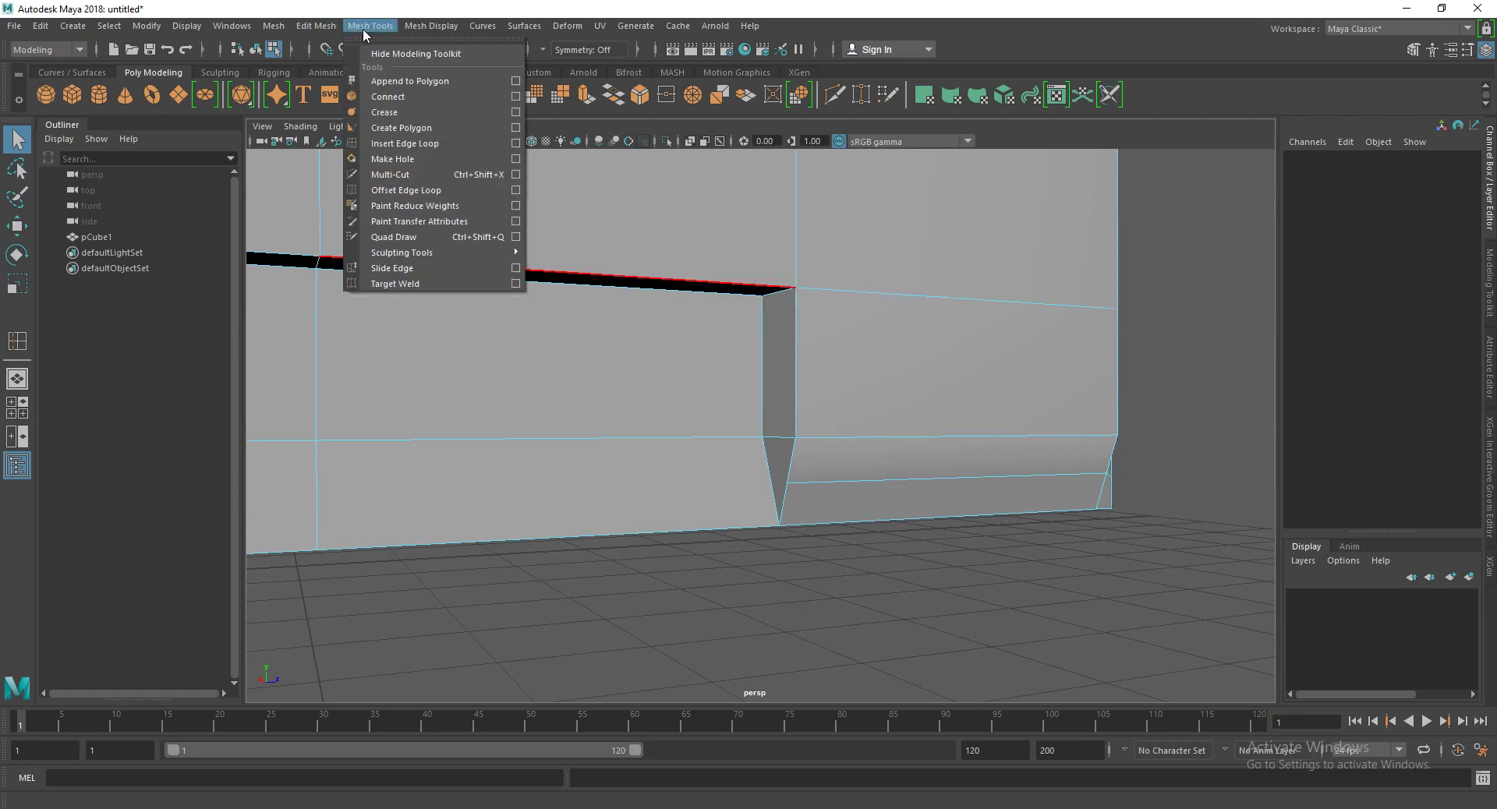
pyautogui.click(405, 146)
pyautogui.scroll(2, 803, 282)
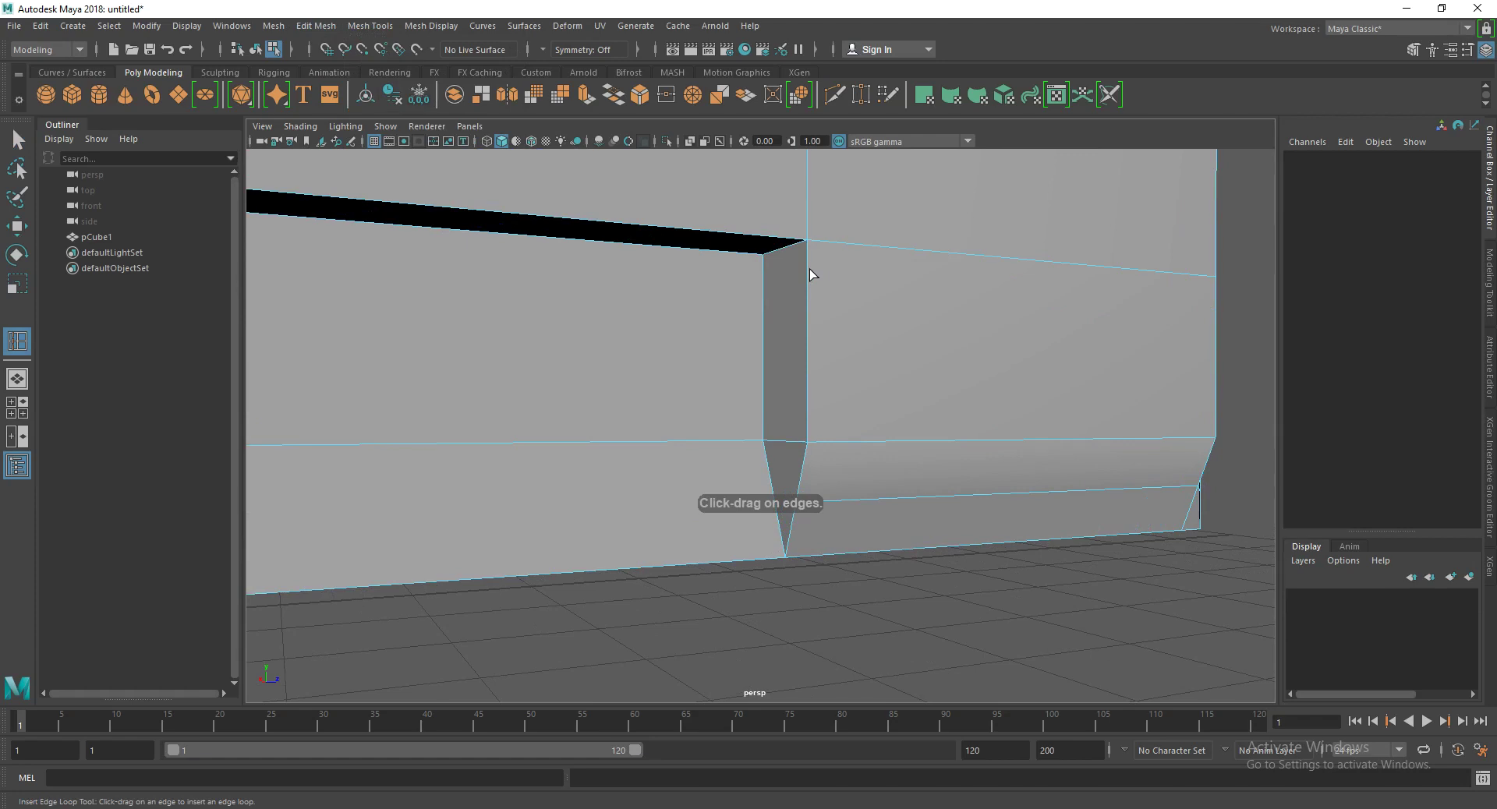
pyautogui.click(818, 244)
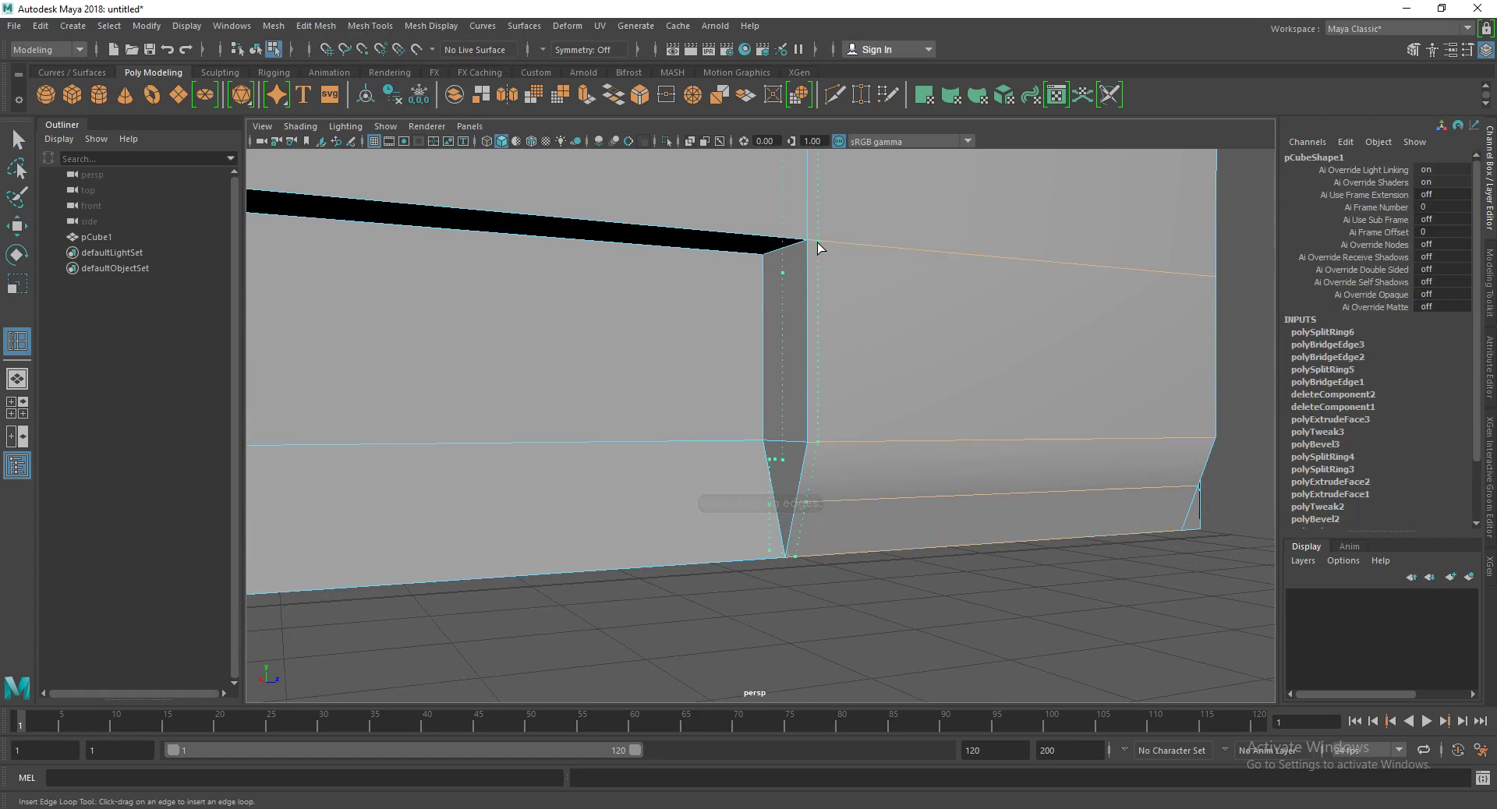
pyautogui.press('3')
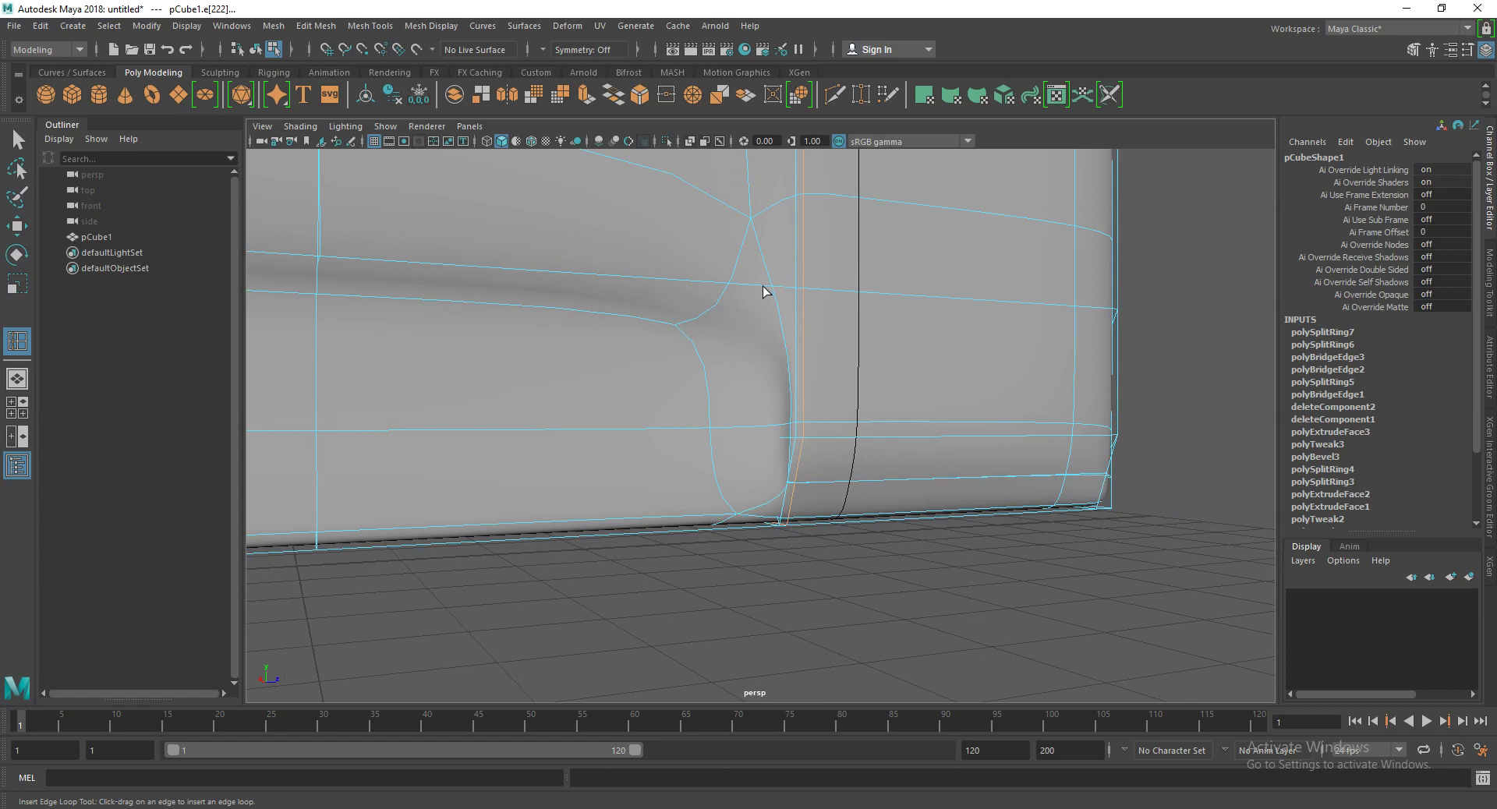
pyautogui.moveTo(764, 286)
pyautogui.mouseDown()
pyautogui.moveTo(749, 304)
pyautogui.moveTo(820, 318)
pyautogui.mouseUp()
pyautogui.moveTo(825, 268); pyautogui.dragTo(787, 306)
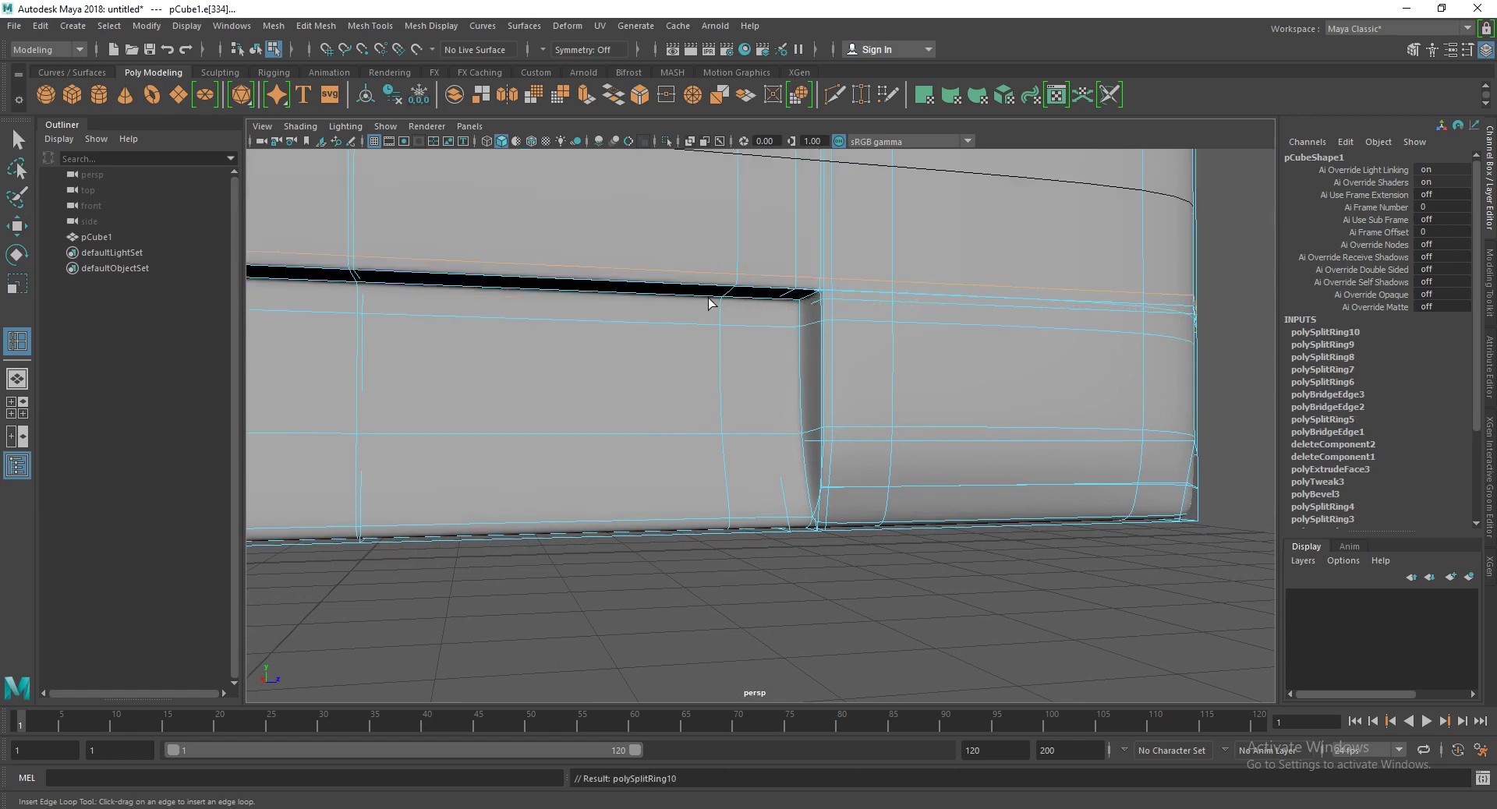
pyautogui.moveTo(680, 297)
pyautogui.keyDown('alt'); pyautogui.mouseDown()
pyautogui.moveTo(952, 307)
pyautogui.moveTo(657, 302)
pyautogui.mouseUp(); pyautogui.keyUp('alt')
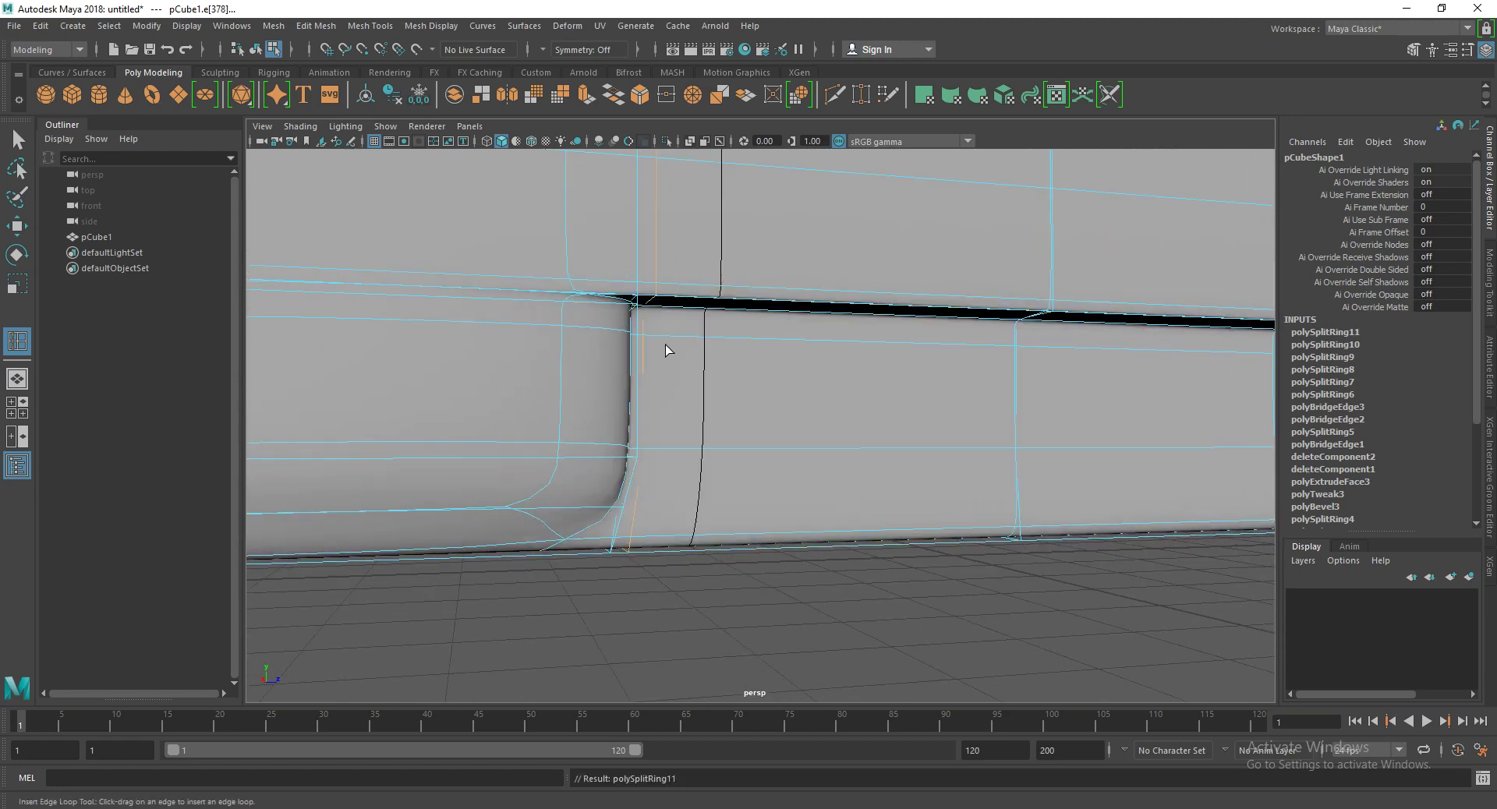
pyautogui.click(618, 299)
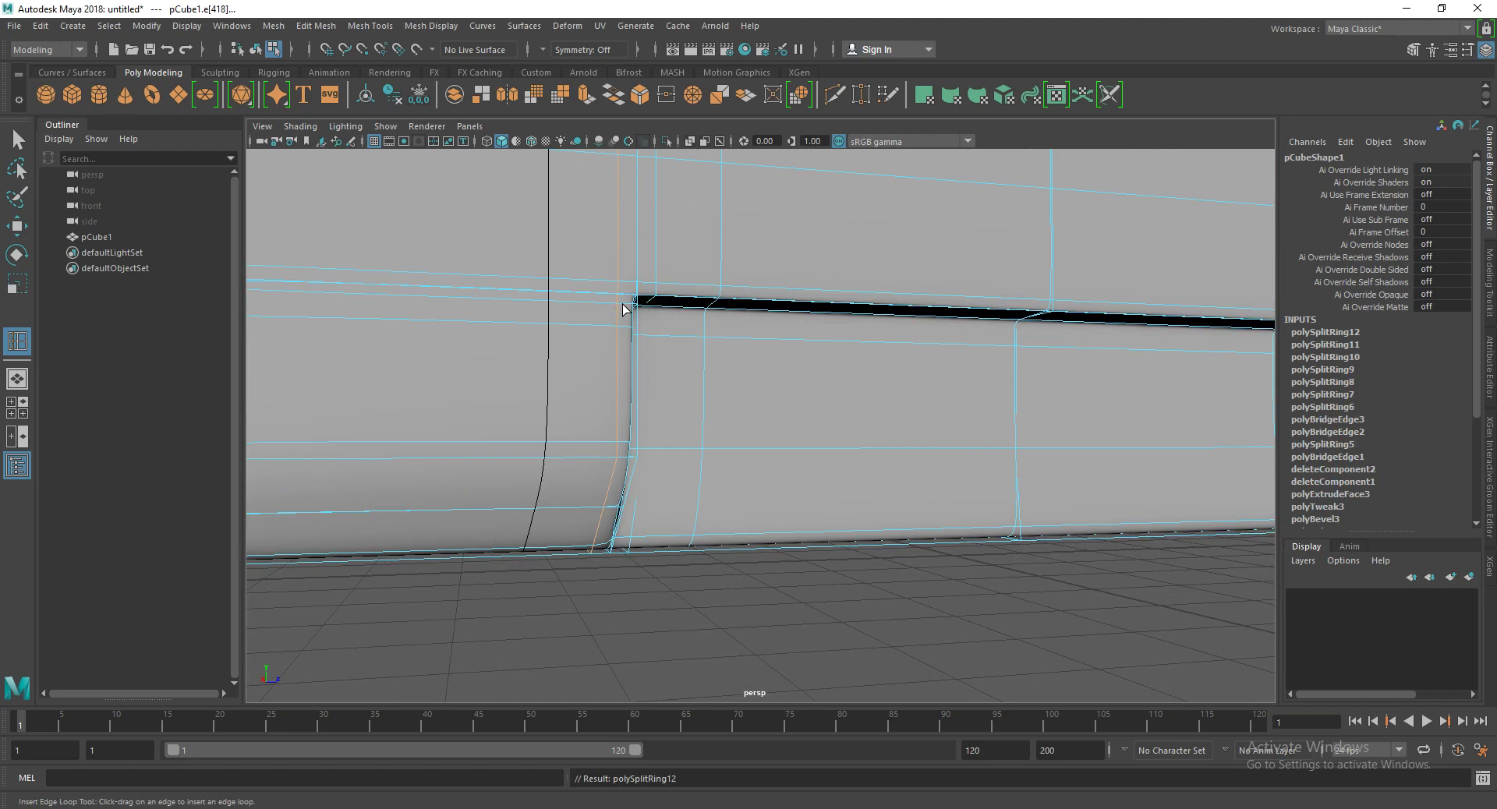
# Step: Leave the edge loop tool, return the panel to object mode and check it smoothed from above
pyautogui.moveTo(623, 310)
pyautogui.keyDown('alt'); pyautogui.mouseDown()
pyautogui.moveTo(634, 337)
pyautogui.moveTo(565, 348)
pyautogui.moveTo(592, 382)
pyautogui.mouseUp(); pyautogui.keyUp('alt')
pyautogui.press('1')
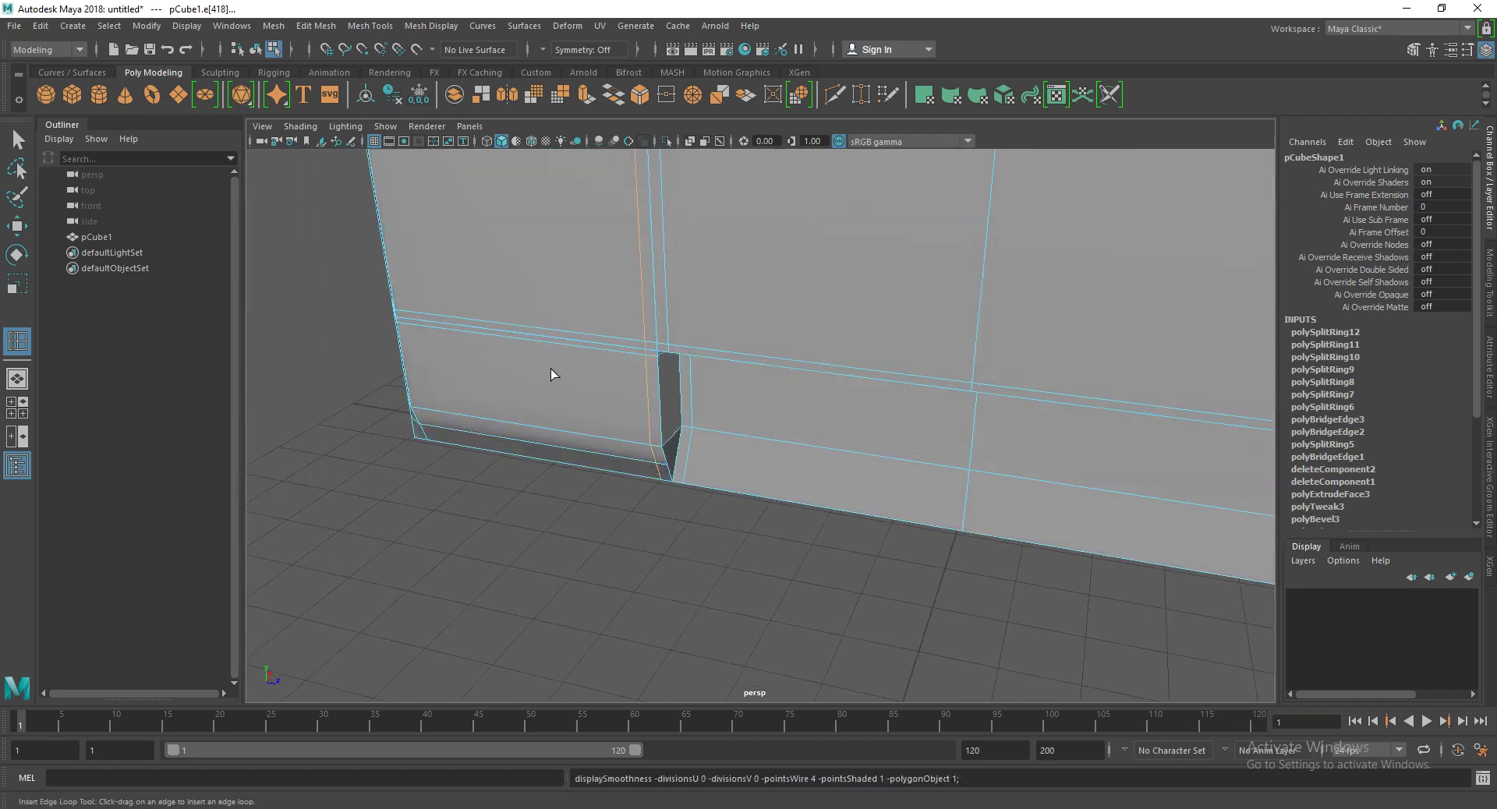
pyautogui.press('q')
pyautogui.press('F8')
pyautogui.click(629, 451)
pyautogui.click(629, 451)
pyautogui.press('3')
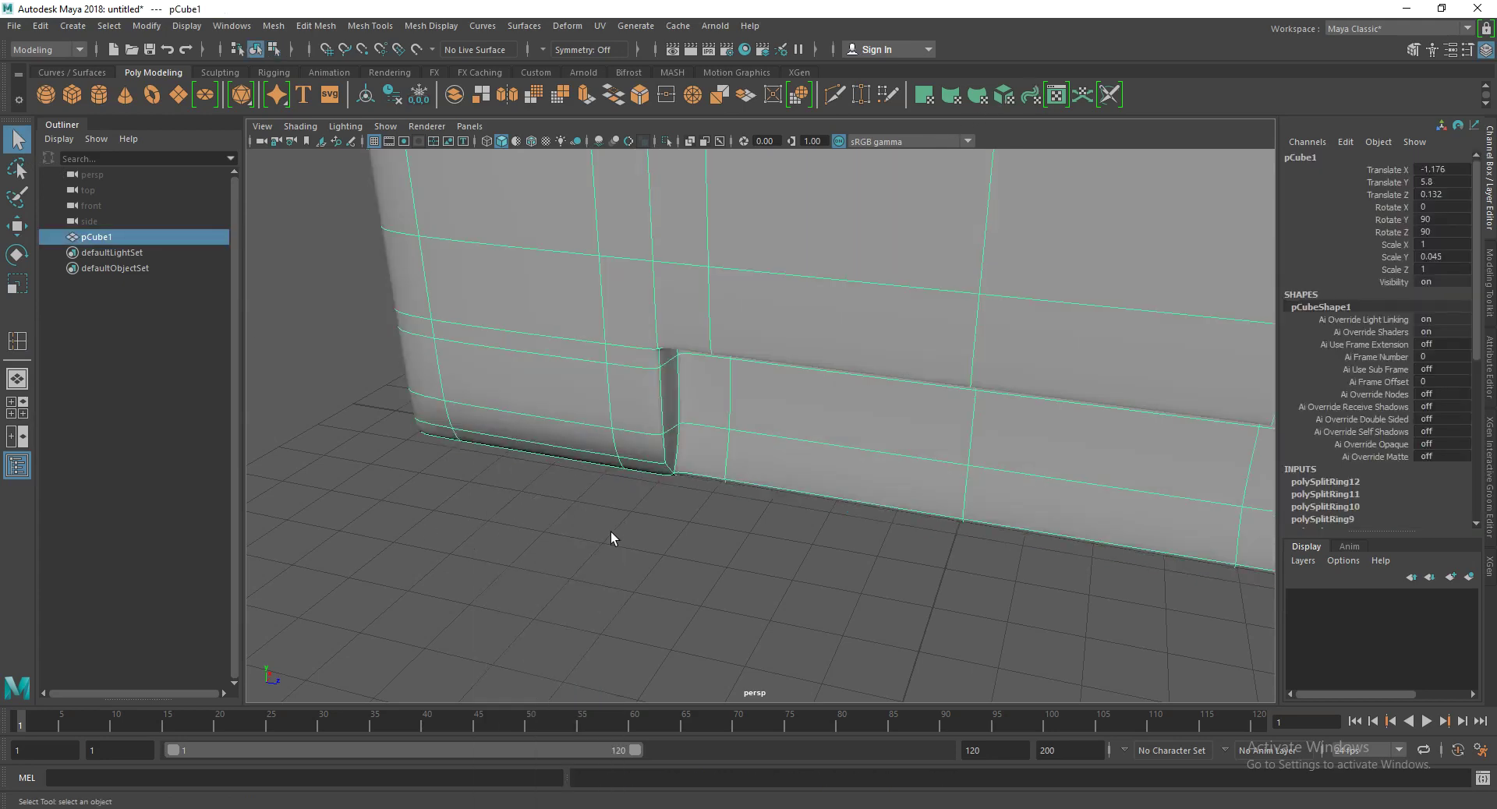
pyautogui.click(611, 532)
pyautogui.keyDown('alt'); pyautogui.moveTo(611, 532); pyautogui.dragTo(611, 504, button='right'); pyautogui.keyUp('alt')
pyautogui.moveTo(611, 504)
pyautogui.keyDown('alt'); pyautogui.mouseDown()
pyautogui.moveTo(637, 404)
pyautogui.moveTo(565, 427)
pyautogui.moveTo(538, 475)
pyautogui.moveTo(564, 498)
pyautogui.moveTo(651, 505)
pyautogui.moveTo(795, 471)
pyautogui.moveTo(742, 491)
pyautogui.moveTo(634, 492)
pyautogui.moveTo(621, 456)
pyautogui.mouseUp(); pyautogui.keyUp('alt')
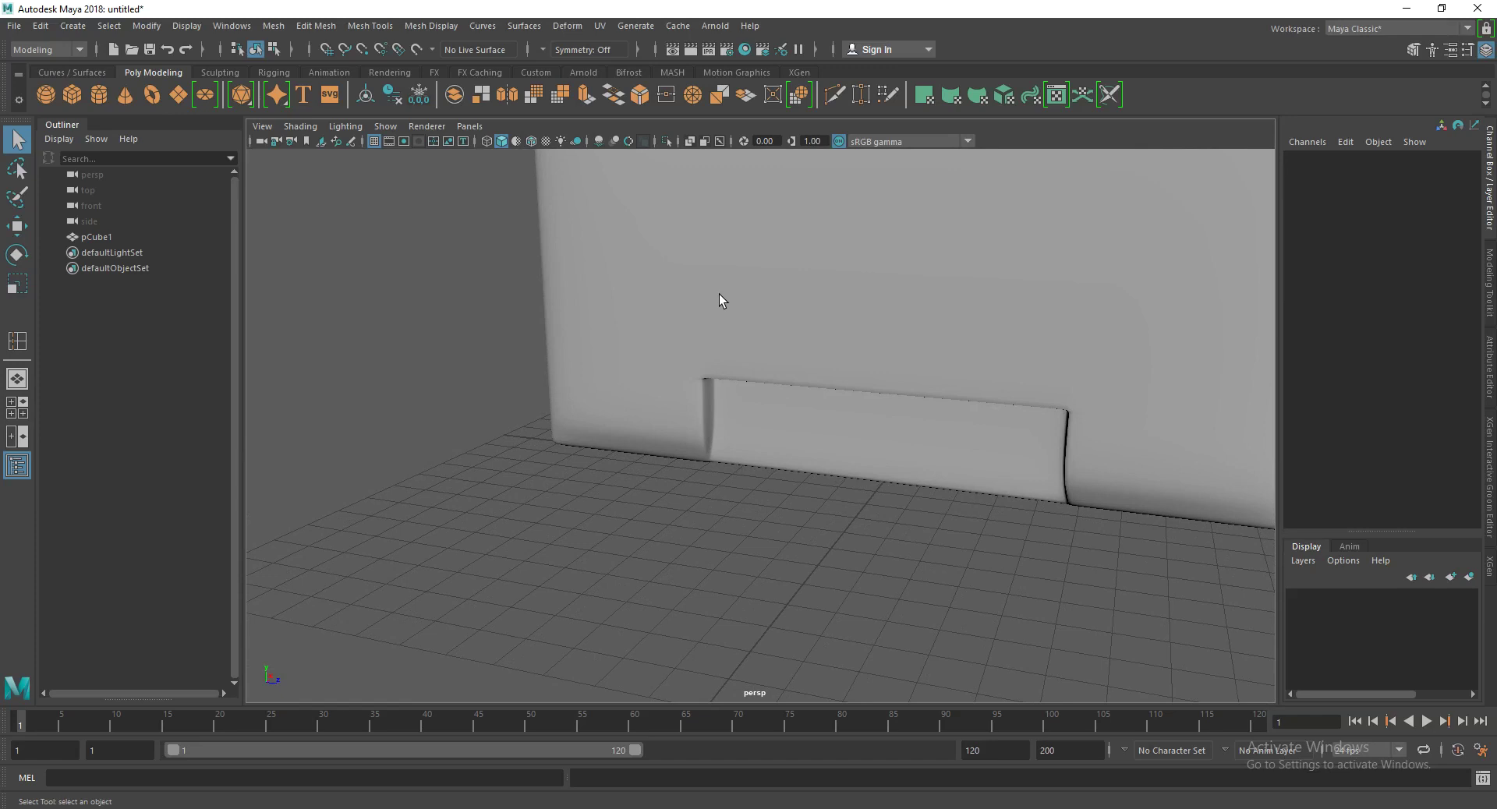
pyautogui.scroll(-3, 748, 335)
# Step: Select the panel, turn off smooth preview, and frame its top-left corner
pyautogui.scroll(-3, 857, 355)
pyautogui.moveTo(896, 348)
pyautogui.keyDown('alt'); pyautogui.mouseDown()
pyautogui.moveTo(712, 374)
pyautogui.moveTo(576, 377)
pyautogui.moveTo(571, 357)
pyautogui.mouseUp(); pyautogui.keyUp('alt')
pyautogui.click(550, 285)
pyautogui.scroll(3, 550, 286)
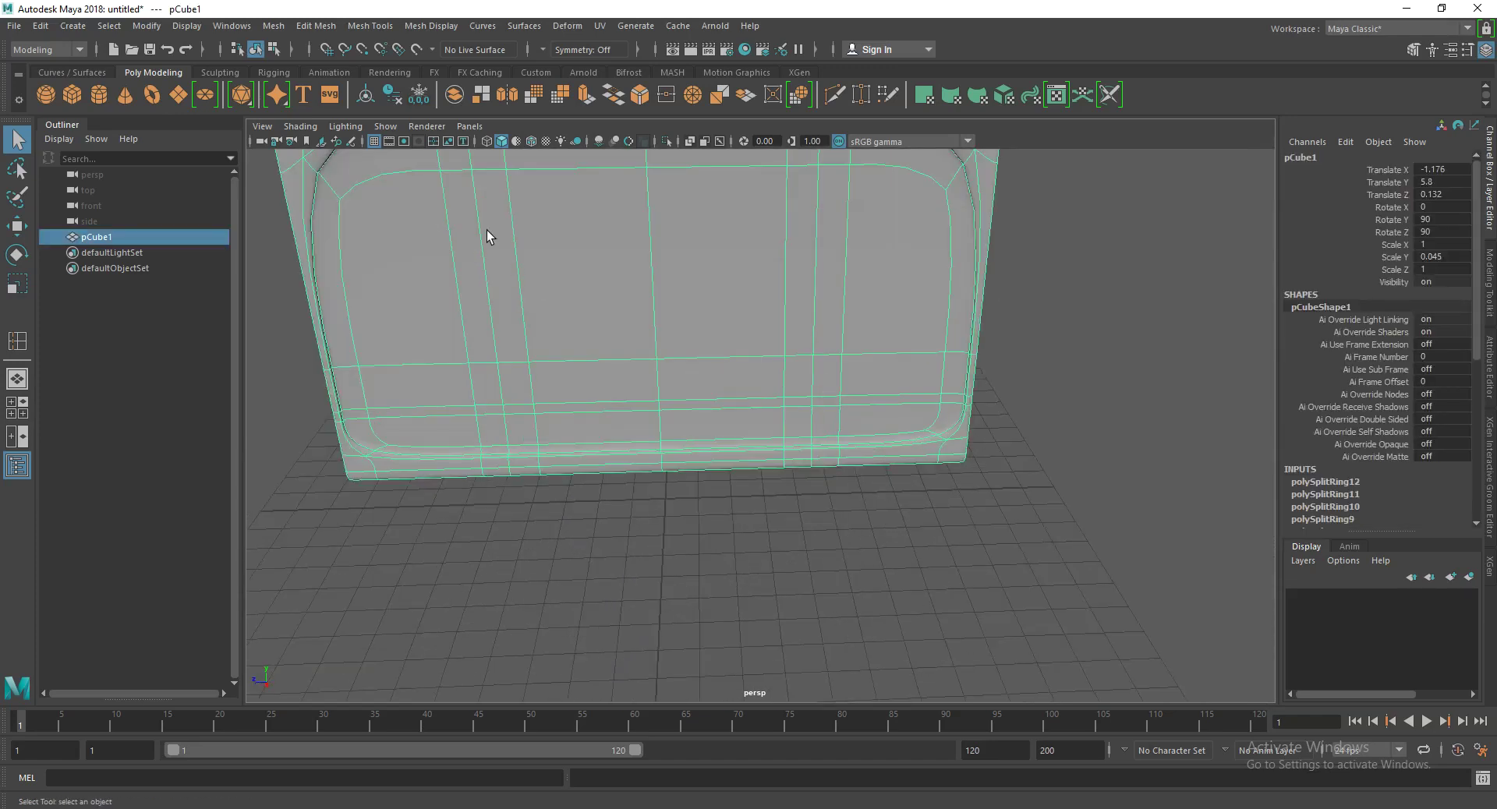
pyautogui.scroll(-2, 460, 343)
pyautogui.press('1')
pyautogui.scroll(3, 456, 344)
pyautogui.scroll(3, 444, 327)
pyautogui.keyDown('alt'); pyautogui.moveTo(445, 328); pyautogui.dragTo(578, 513, button='middle'); pyautogui.keyUp('alt')
pyautogui.scroll(2, 530, 479)
pyautogui.scroll(-2, 704, 415)
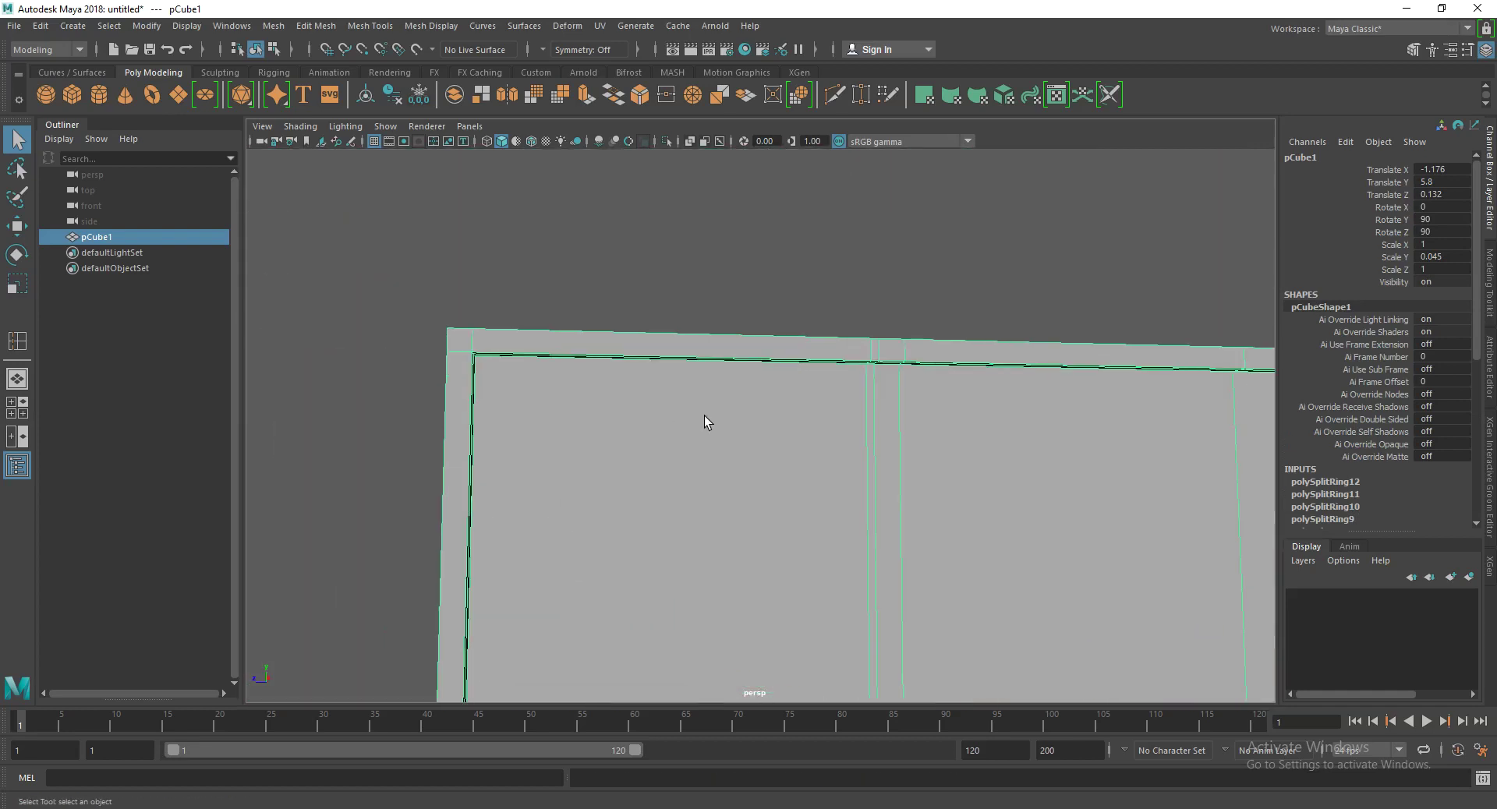
pyautogui.scroll(2, 569, 424)
pyautogui.keyDown('alt'); pyautogui.moveTo(570, 424); pyautogui.dragTo(619, 419, button='middle'); pyautogui.keyUp('alt')
# Step: Insert several edge loops close to the panel's top border to tighten the corner
pyautogui.click(369, 26)
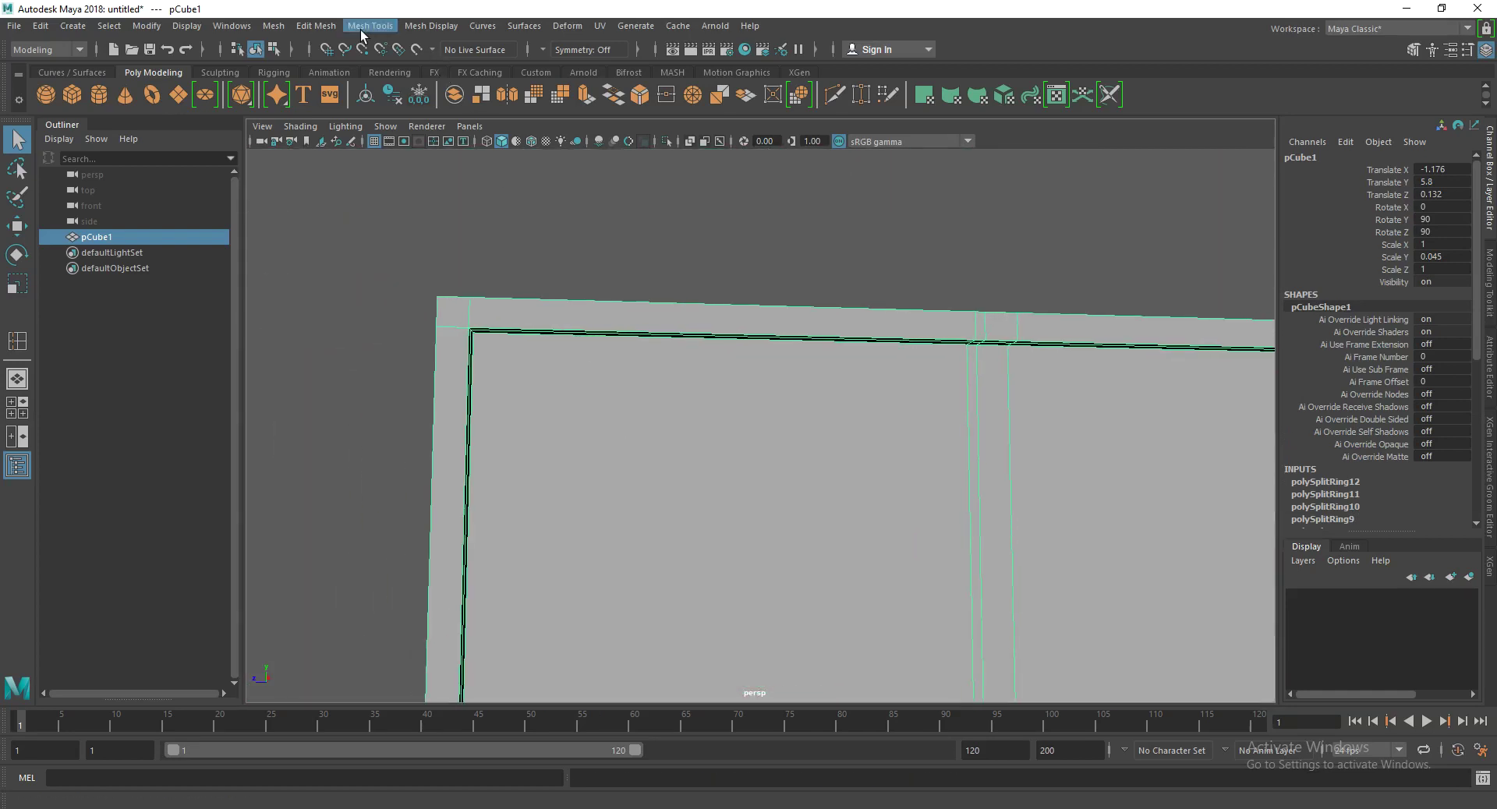
pyautogui.click(393, 143)
pyautogui.scroll(2, 435, 304)
pyautogui.scroll(-2, 435, 304)
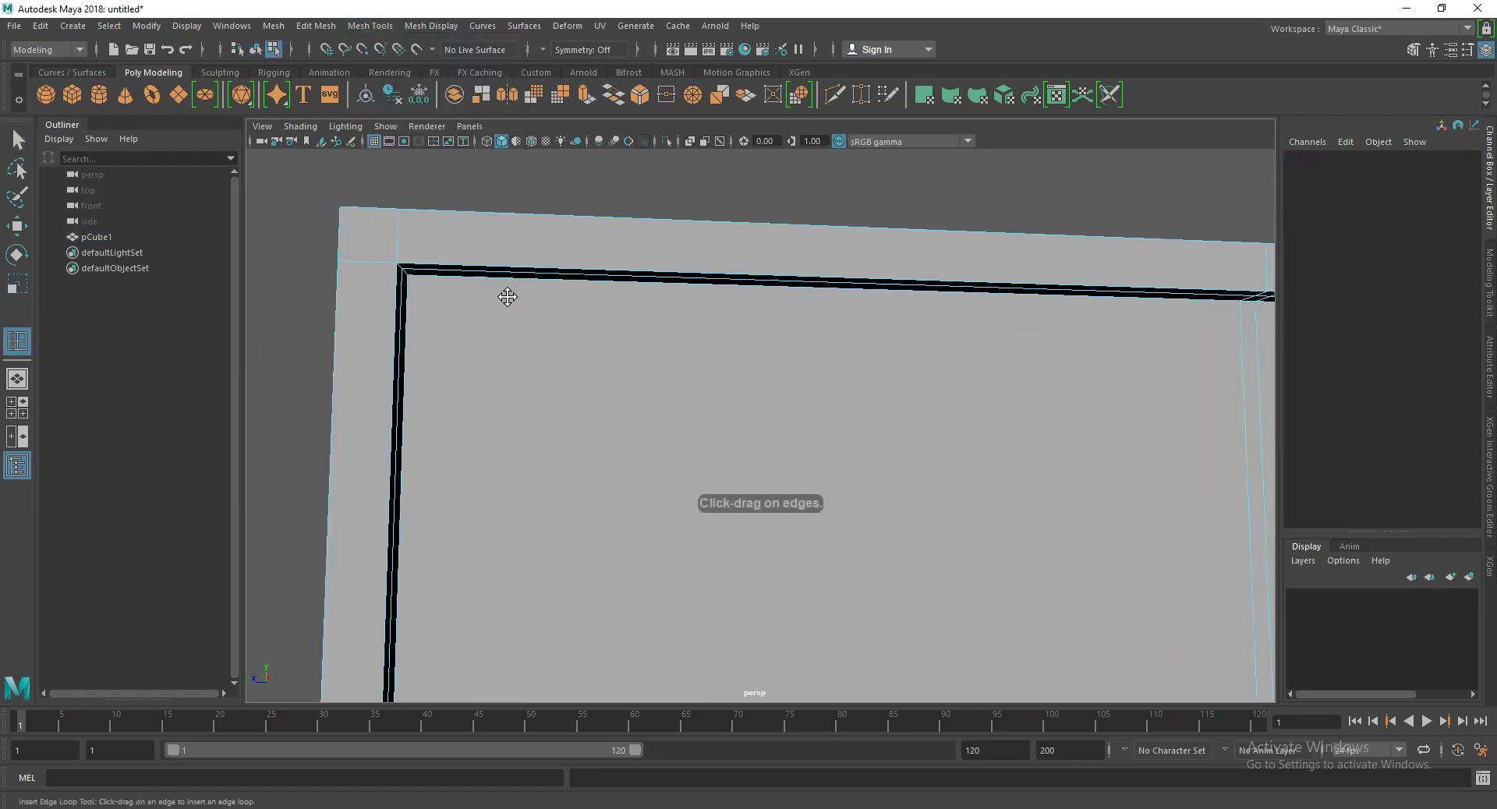
pyautogui.click(399, 245)
pyautogui.moveTo(398, 255)
pyautogui.mouseDown()
pyautogui.moveTo(399, 290)
pyautogui.moveTo(386, 264)
pyautogui.mouseUp()
pyautogui.click(405, 220)
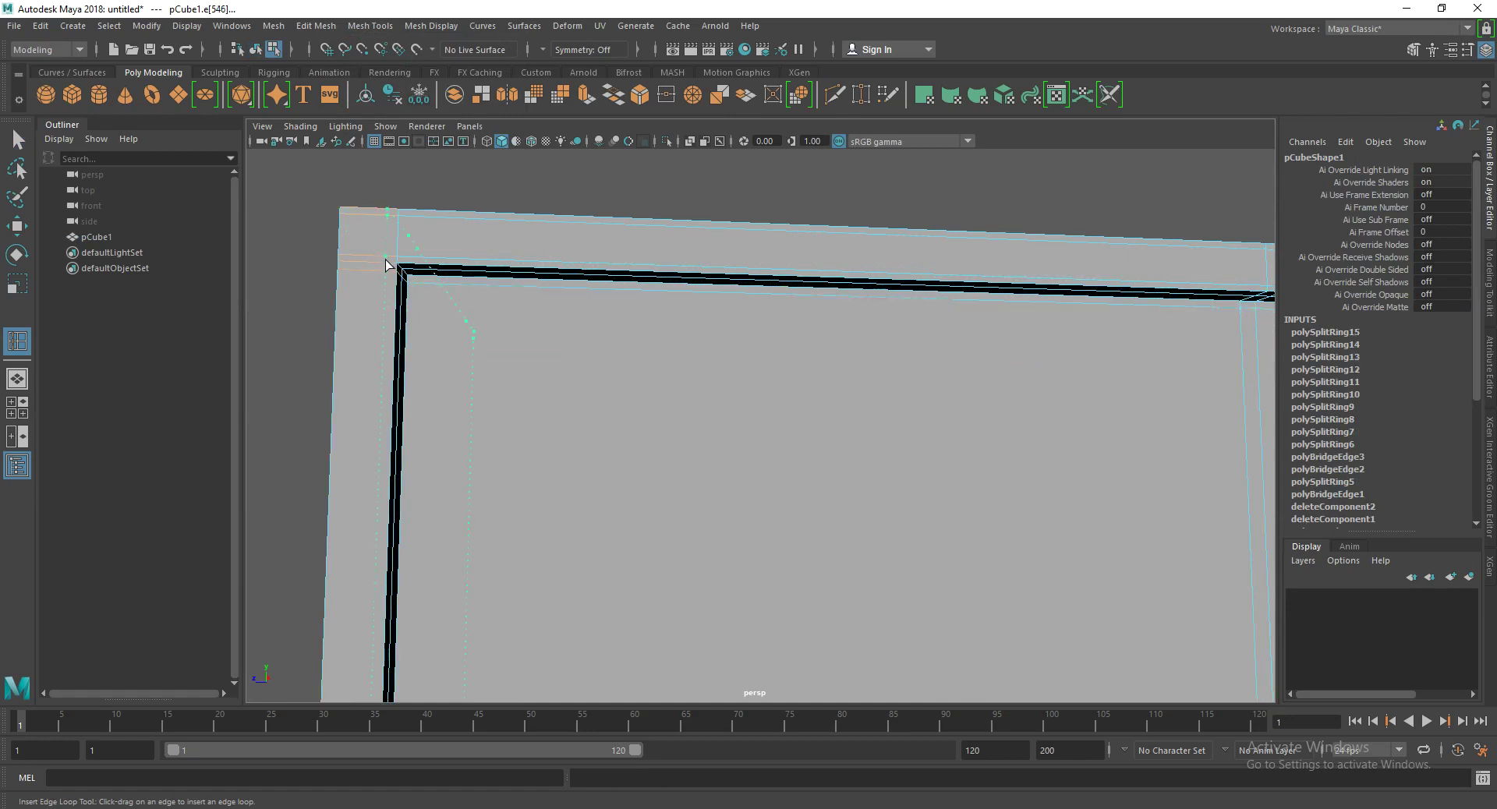
pyautogui.click(406, 258)
pyautogui.scroll(-3, 377, 291)
pyautogui.moveTo(377, 289)
pyautogui.keyDown('alt'); pyautogui.mouseDown()
pyautogui.moveTo(544, 358)
pyautogui.moveTo(678, 348)
pyautogui.moveTo(599, 322)
pyautogui.mouseUp(); pyautogui.keyUp('alt')
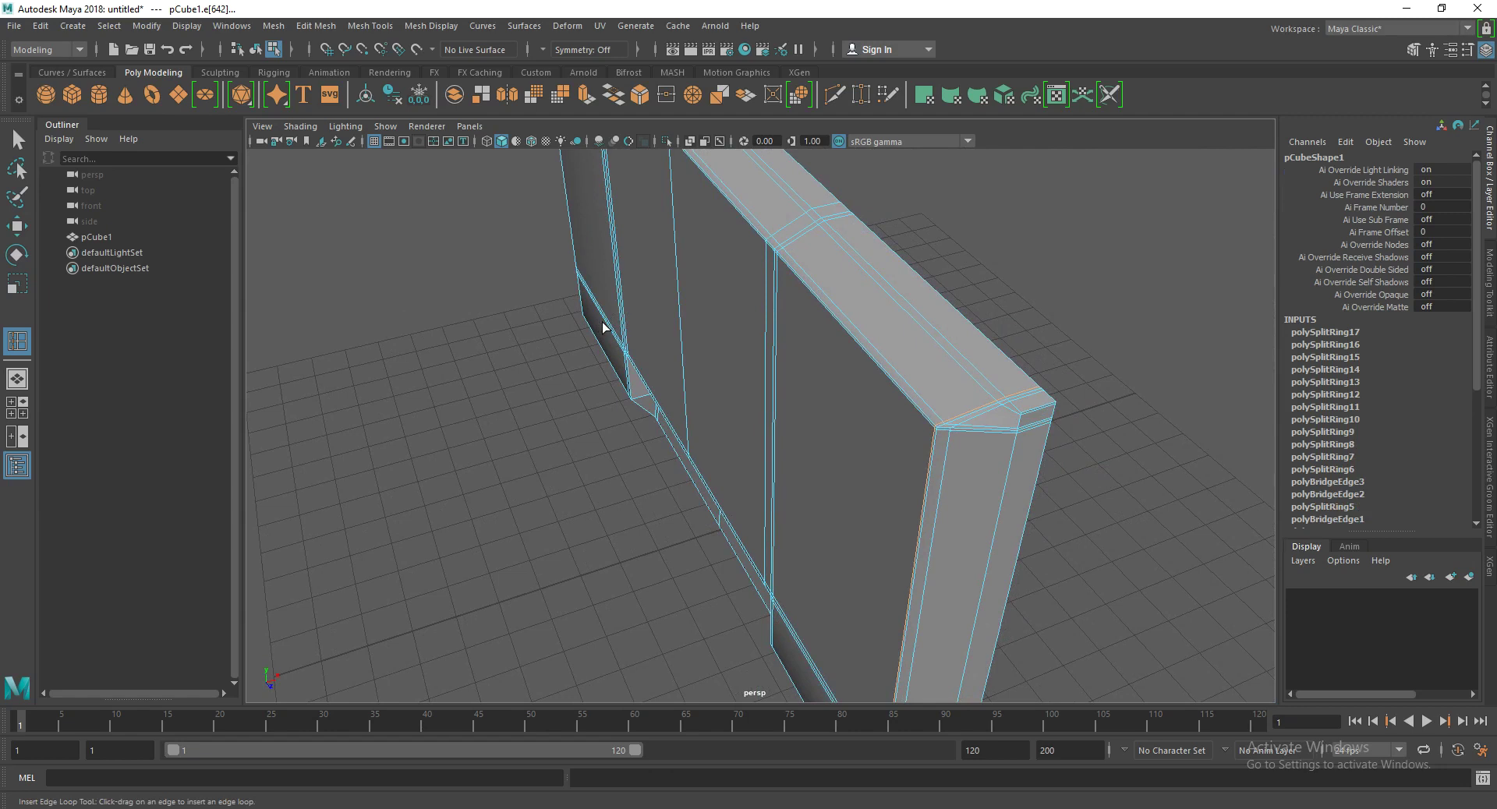
# Step: Check the smoothed panel and undo the last two edge-loop operations
pyautogui.press('3')
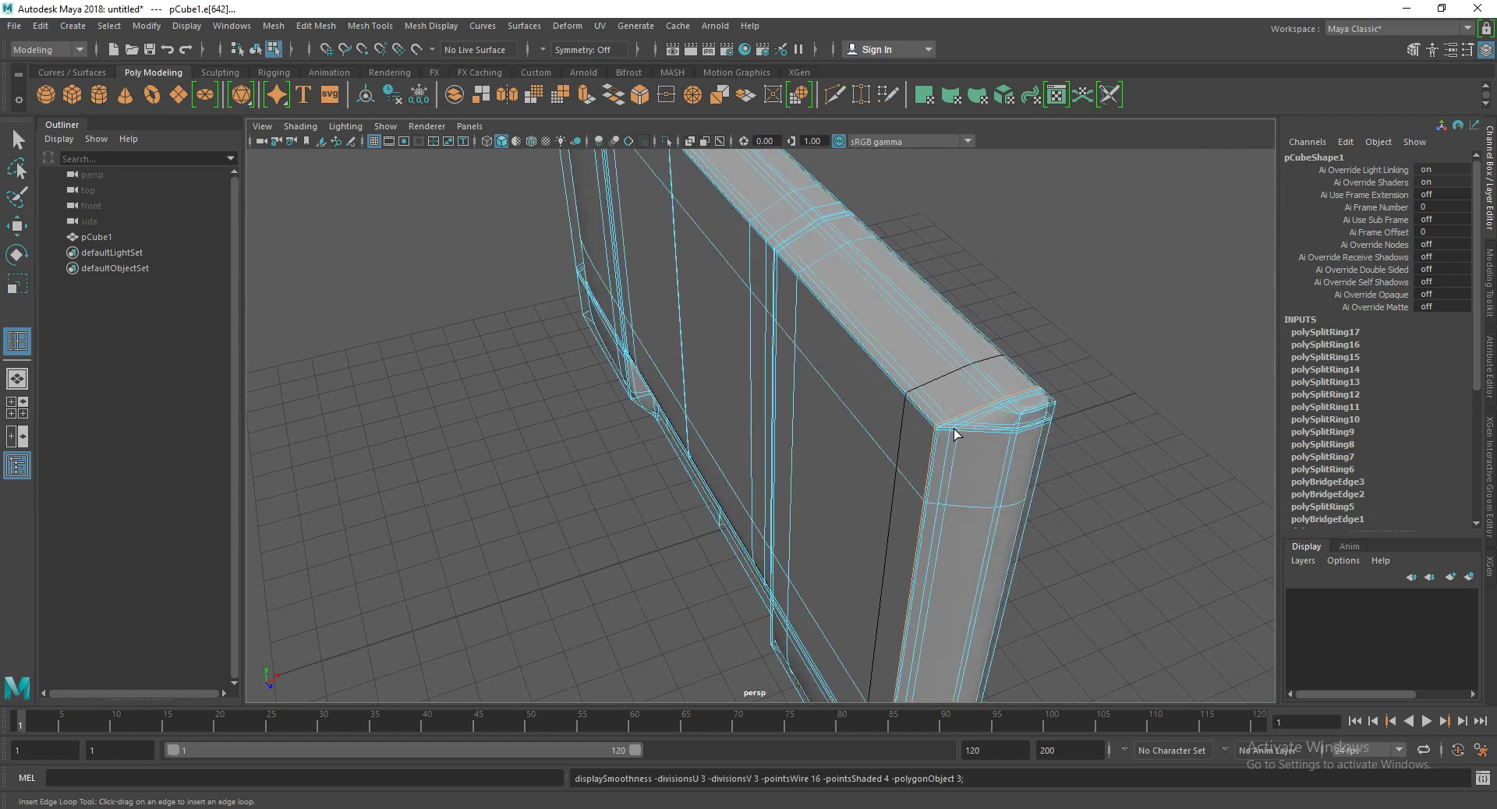
pyautogui.moveTo(955, 435)
pyautogui.keyDown('alt'); pyautogui.mouseDown()
pyautogui.moveTo(829, 431)
pyautogui.moveTo(842, 431)
pyautogui.moveTo(726, 363)
pyautogui.moveTo(842, 375)
pyautogui.moveTo(775, 368)
pyautogui.mouseUp(); pyautogui.keyUp('alt')
pyautogui.press('1')
pyautogui.hotkey('ctrl', 'z')
pyautogui.hotkey('ctrl', 'z')
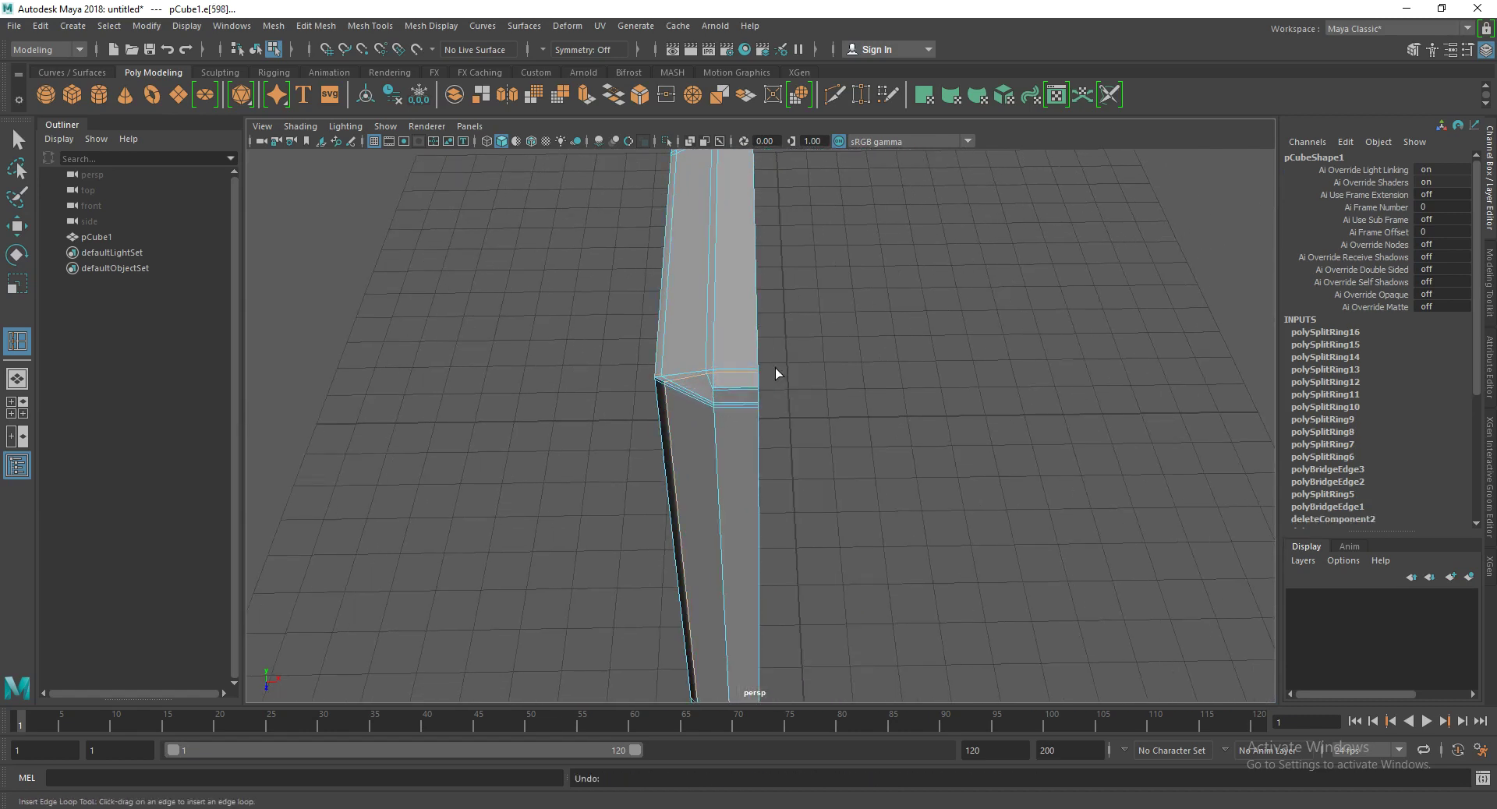
pyautogui.hotkey('ctrl', 'z')
pyautogui.moveTo(761, 384)
pyautogui.keyDown('alt'); pyautogui.mouseDown()
pyautogui.moveTo(601, 405)
pyautogui.moveTo(812, 368)
pyautogui.mouseUp(); pyautogui.keyUp('alt')
pyautogui.press('3')
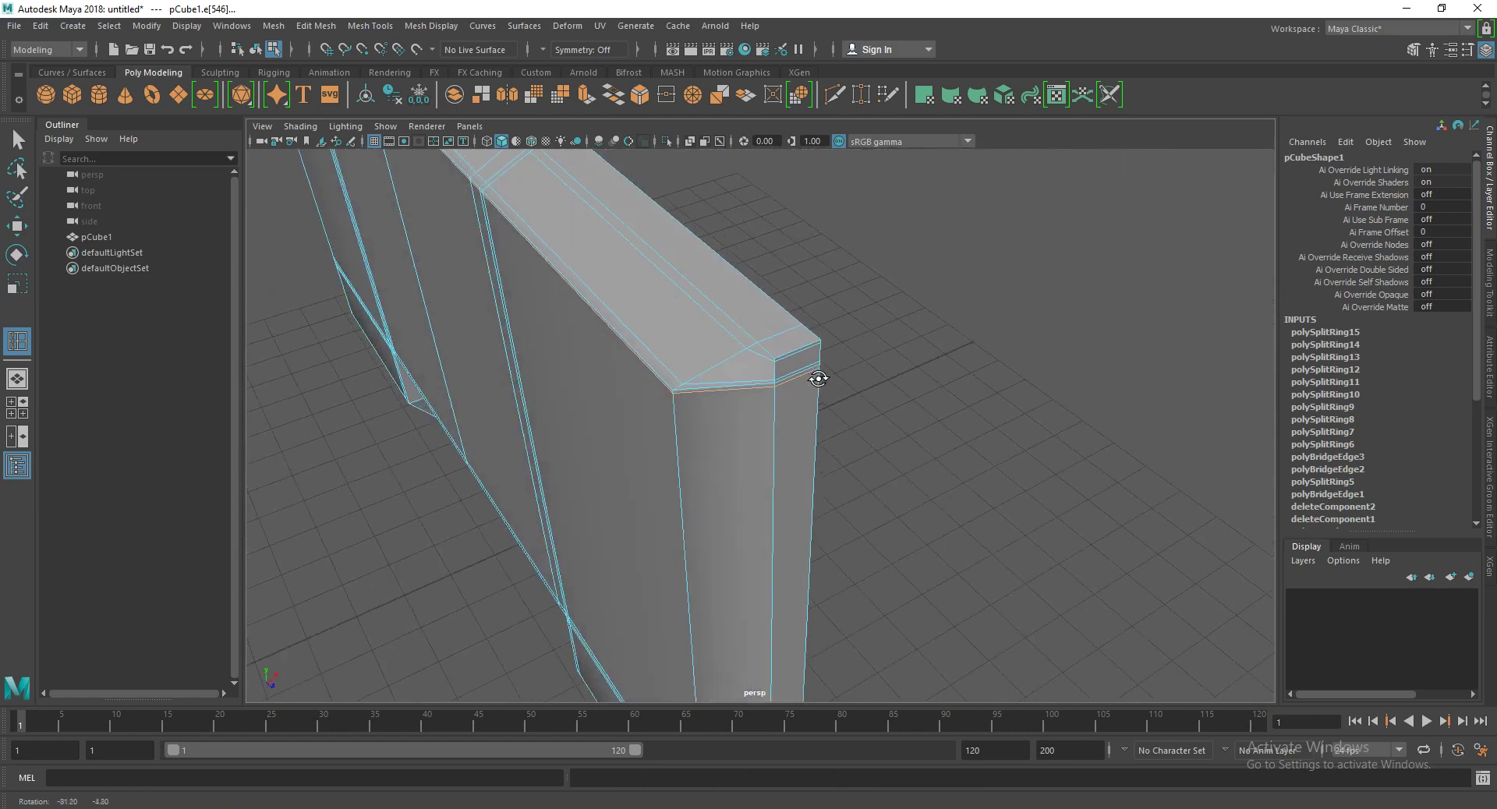
# Step: Insert a new edge loop beside the panel's top corner and select an edge on its top end
pyautogui.click(822, 380)
pyautogui.moveTo(711, 391)
pyautogui.keyDown('alt'); pyautogui.mouseDown()
pyautogui.moveTo(729, 316)
pyautogui.moveTo(625, 382)
pyautogui.mouseUp(); pyautogui.keyUp('alt')
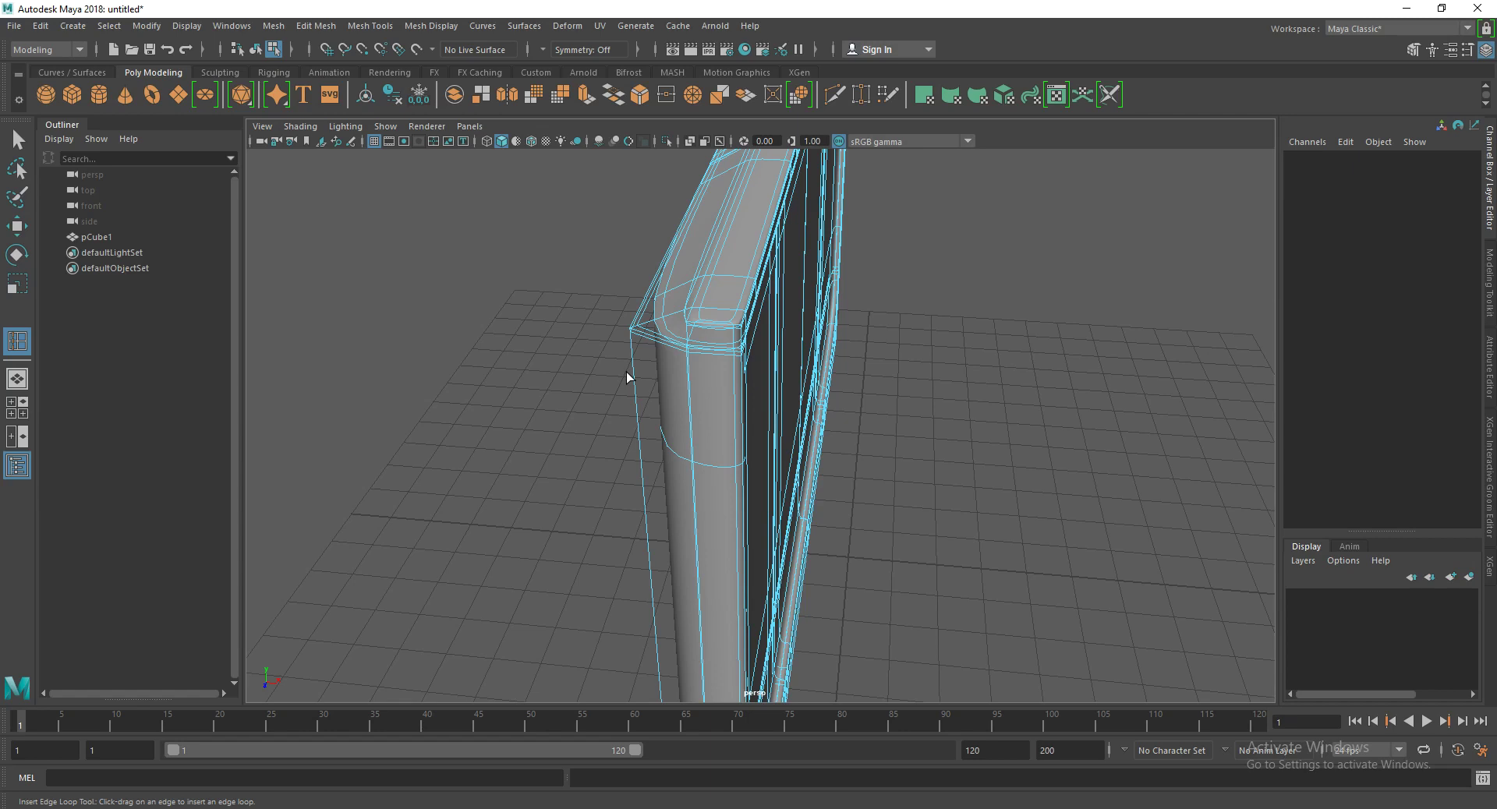
pyautogui.keyDown('alt'); pyautogui.moveTo(625, 372); pyautogui.dragTo(562, 287); pyautogui.keyUp('alt')
pyautogui.moveTo(696, 236)
pyautogui.mouseDown()
pyautogui.moveTo(852, 279)
pyautogui.moveTo(848, 300)
pyautogui.mouseUp()
pyautogui.click(675, 239)
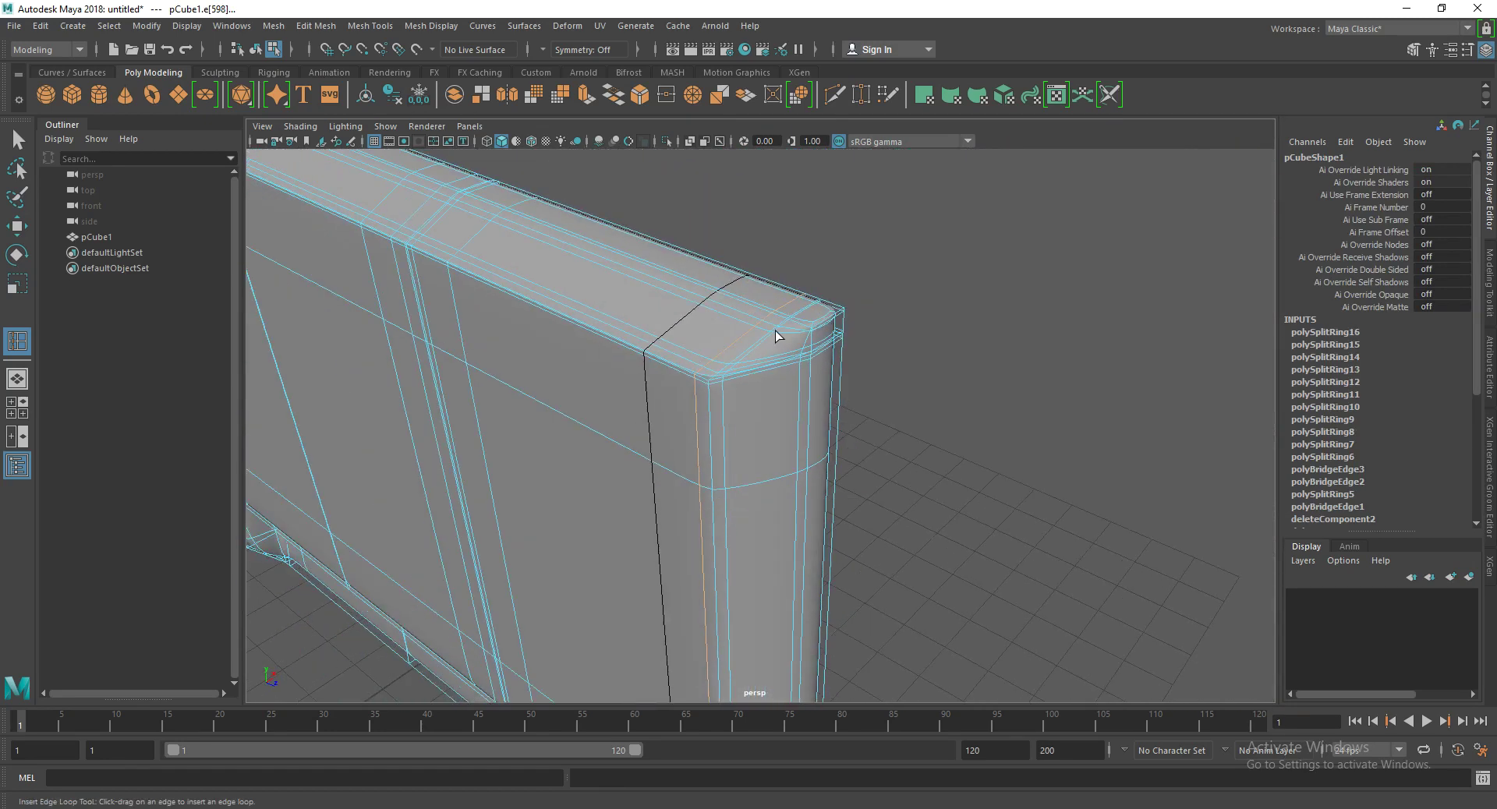
pyautogui.press('w')
pyautogui.moveTo(777, 354)
pyautogui.keyDown('alt'); pyautogui.mouseDown()
pyautogui.moveTo(702, 358)
pyautogui.moveTo(718, 344)
pyautogui.moveTo(708, 364)
pyautogui.moveTo(738, 359)
pyautogui.mouseUp(); pyautogui.keyUp('alt')
pyautogui.click(708, 366)
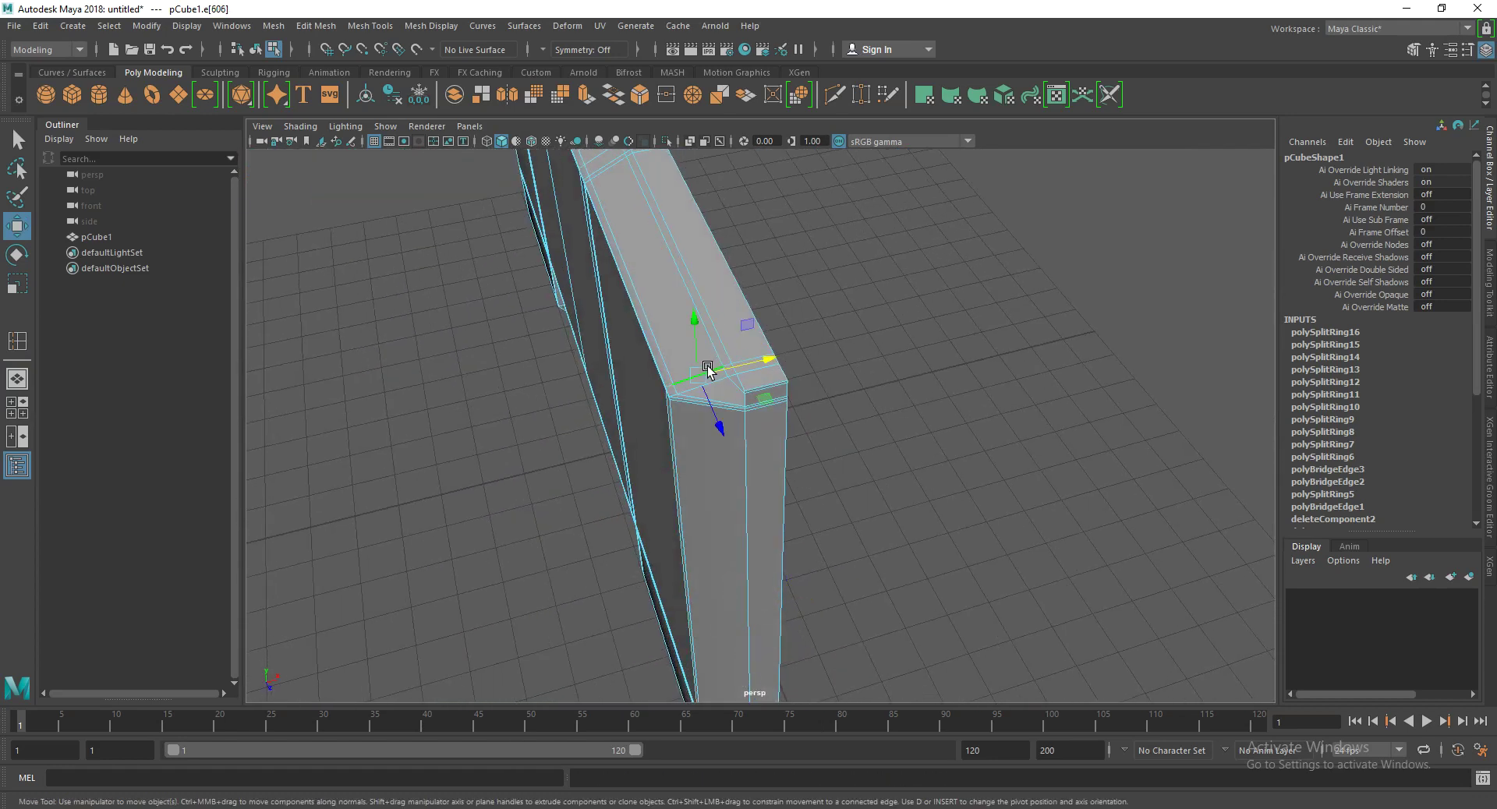
# Step: Slide the selected support edges along the panel's depth on the blue axis, then preview smoothed
pyautogui.moveTo(708, 366)
pyautogui.keyDown('alt'); pyautogui.mouseDown()
pyautogui.moveTo(759, 428)
pyautogui.moveTo(778, 351)
pyautogui.mouseUp(); pyautogui.keyUp('alt')
pyautogui.moveTo(778, 351)
pyautogui.keyDown('alt'); pyautogui.mouseDown(button='right')
pyautogui.moveTo(762, 394)
pyautogui.moveTo(761, 291)
pyautogui.moveTo(737, 367)
pyautogui.moveTo(776, 408)
pyautogui.mouseUp(button='right'); pyautogui.keyUp('alt')
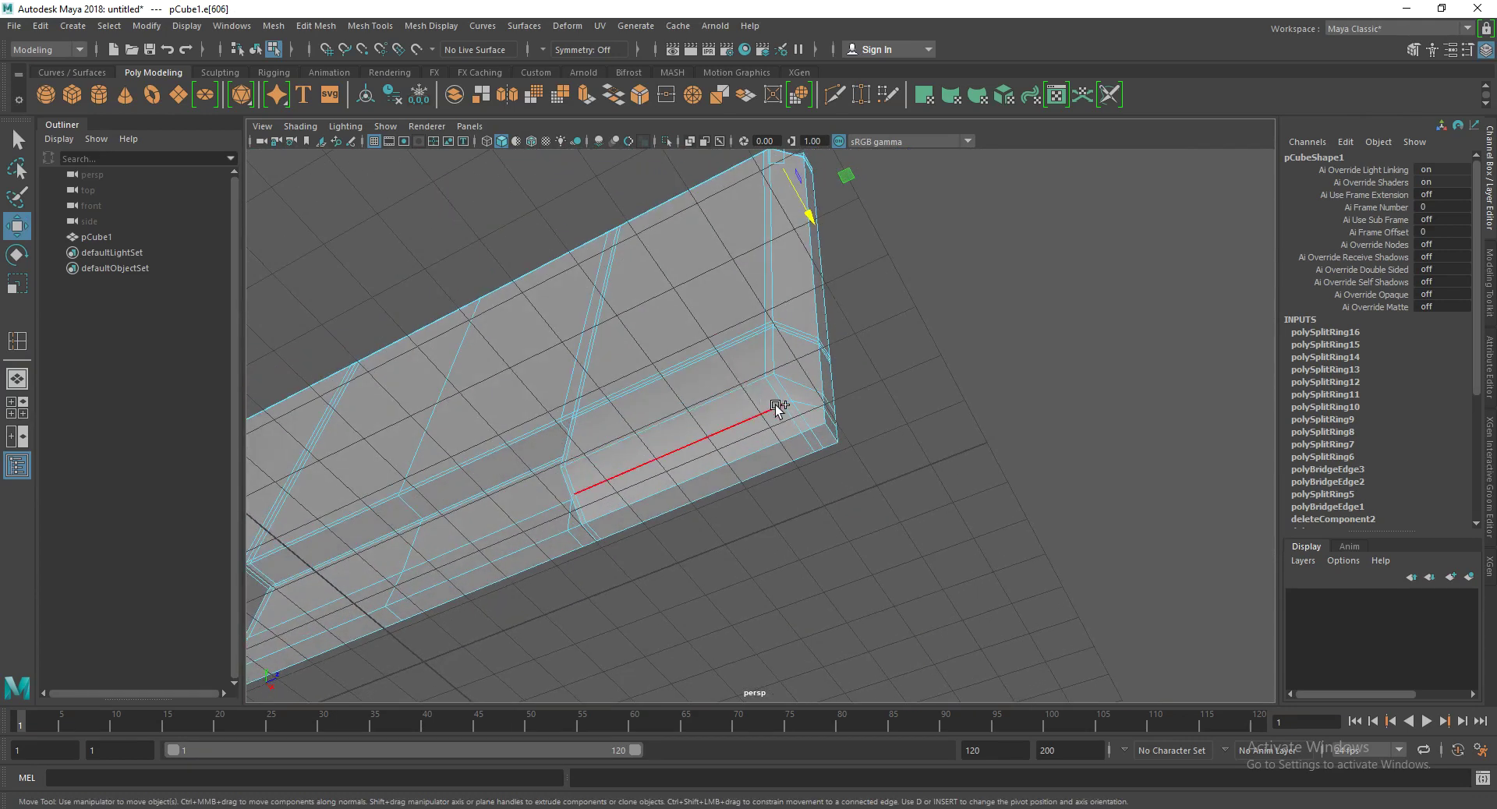
pyautogui.keyDown('shift'); pyautogui.click(780, 417); pyautogui.keyUp('shift')
pyautogui.moveTo(842, 230); pyautogui.dragTo(767, 270)
pyautogui.moveTo(747, 274); pyautogui.dragTo(847, 252, button='right')
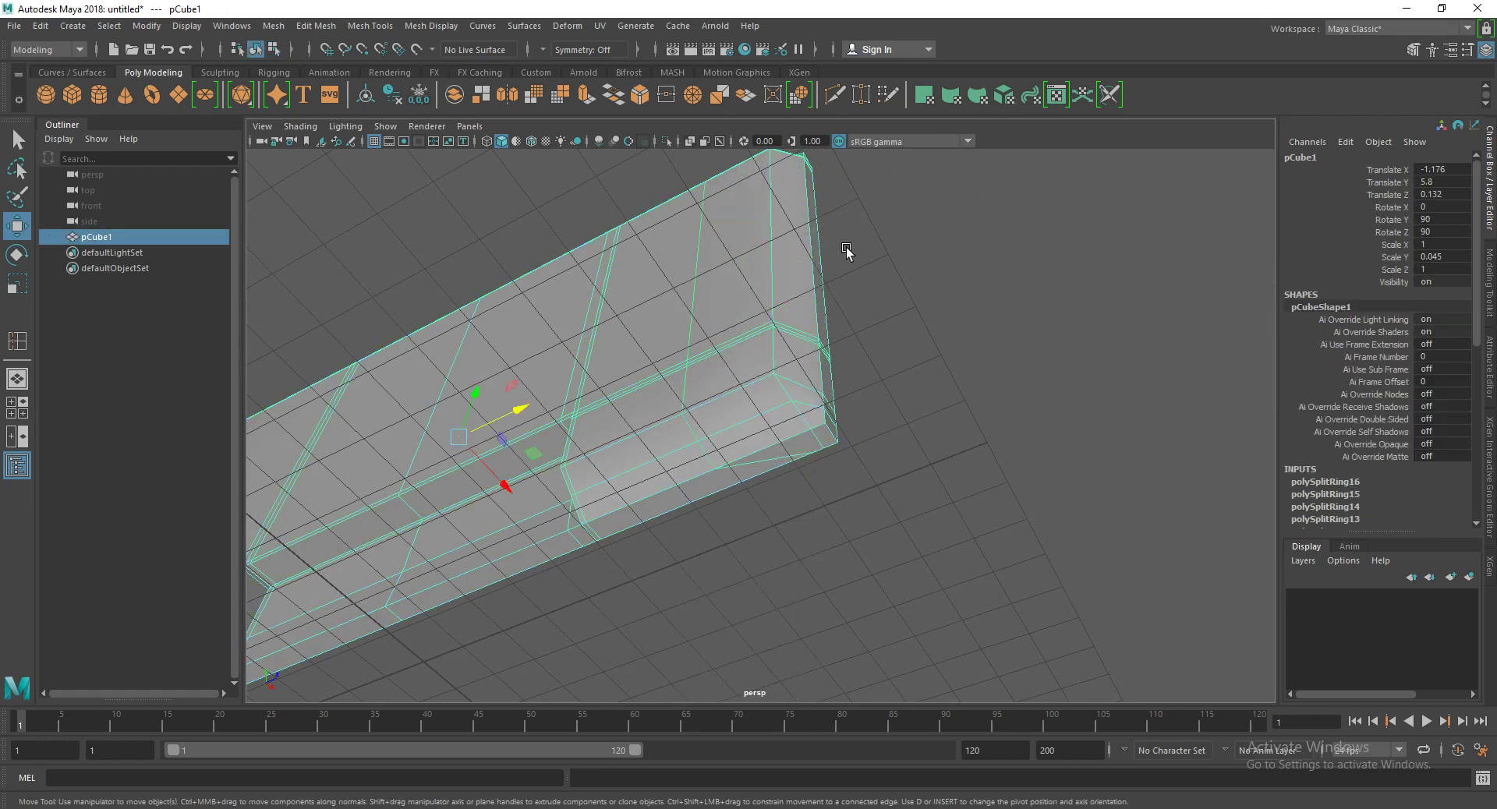
pyautogui.press('3')
# Step: Select the panel and zoom in on its upper-right corner
pyautogui.moveTo(897, 248)
pyautogui.keyDown('alt'); pyautogui.mouseDown()
pyautogui.moveTo(863, 265)
pyautogui.moveTo(829, 361)
pyautogui.moveTo(675, 405)
pyautogui.moveTo(562, 405)
pyautogui.moveTo(492, 384)
pyautogui.mouseUp(); pyautogui.keyUp('alt')
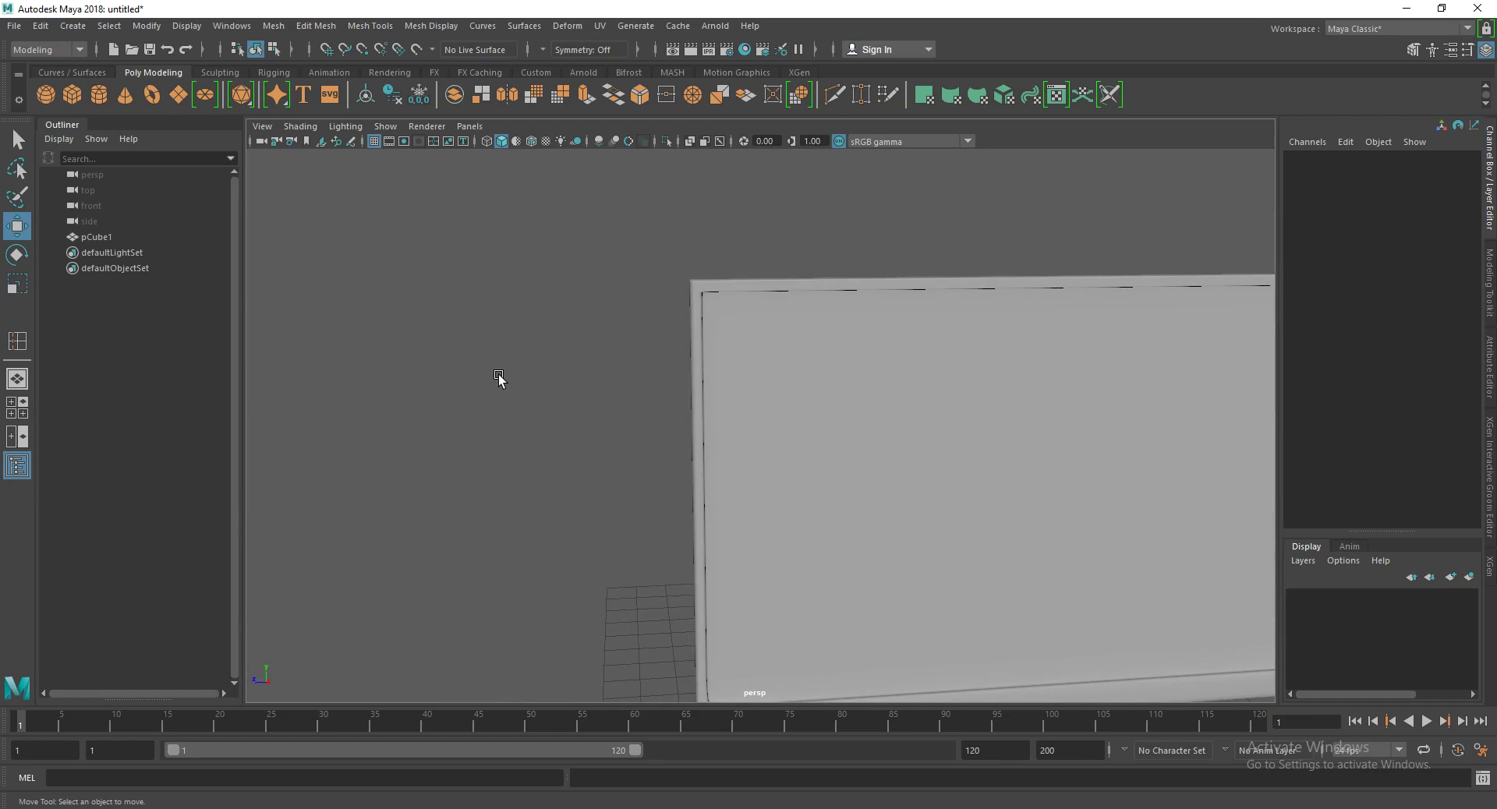
pyautogui.moveTo(933, 328)
pyautogui.keyDown('alt'); pyautogui.mouseDown()
pyautogui.moveTo(782, 307)
pyautogui.moveTo(982, 294)
pyautogui.mouseUp(); pyautogui.keyUp('alt')
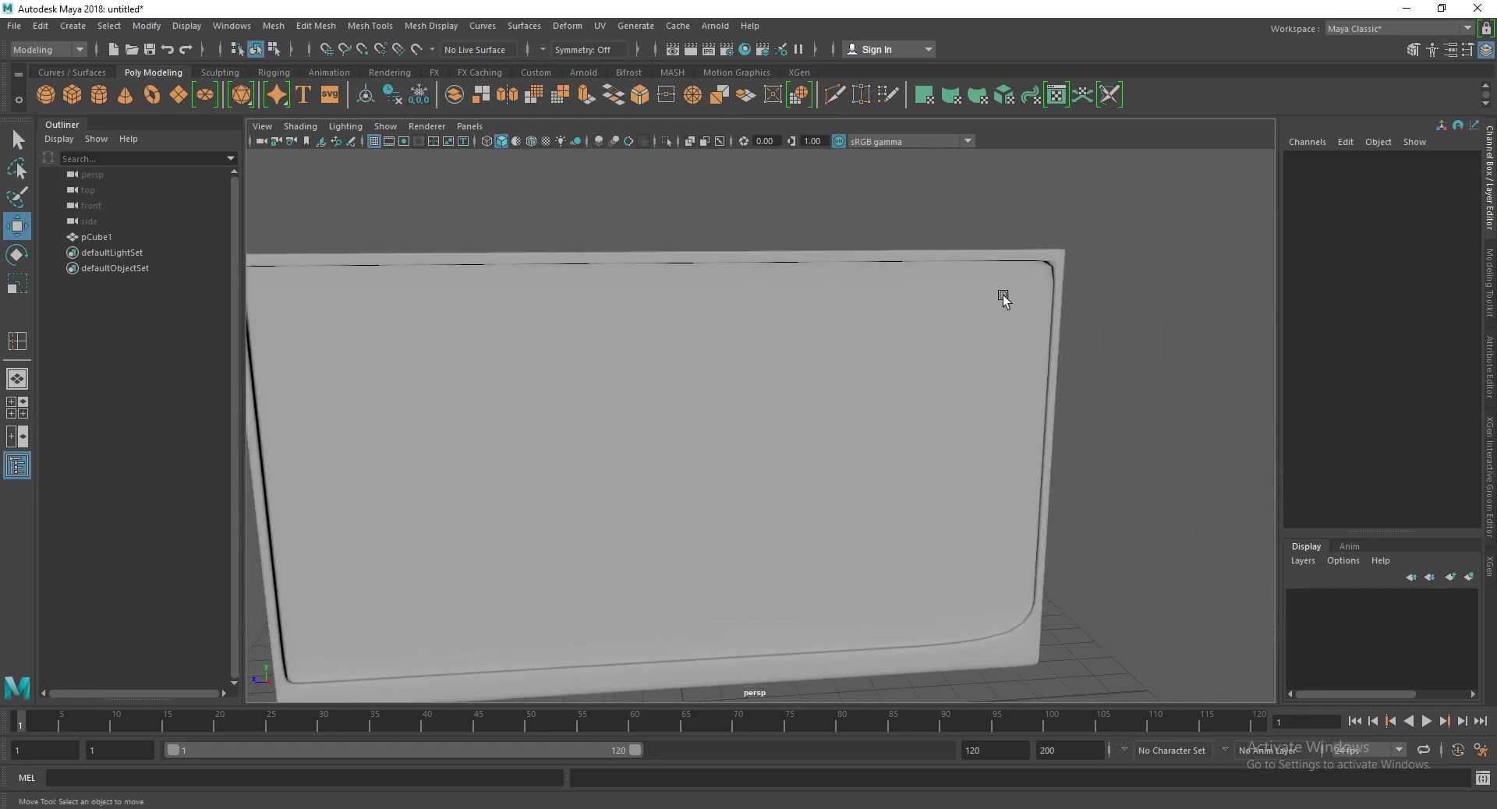
pyautogui.click(1058, 288)
pyautogui.scroll(2, 1092, 266)
pyautogui.scroll(2, 862, 283)
pyautogui.scroll(2, 832, 327)
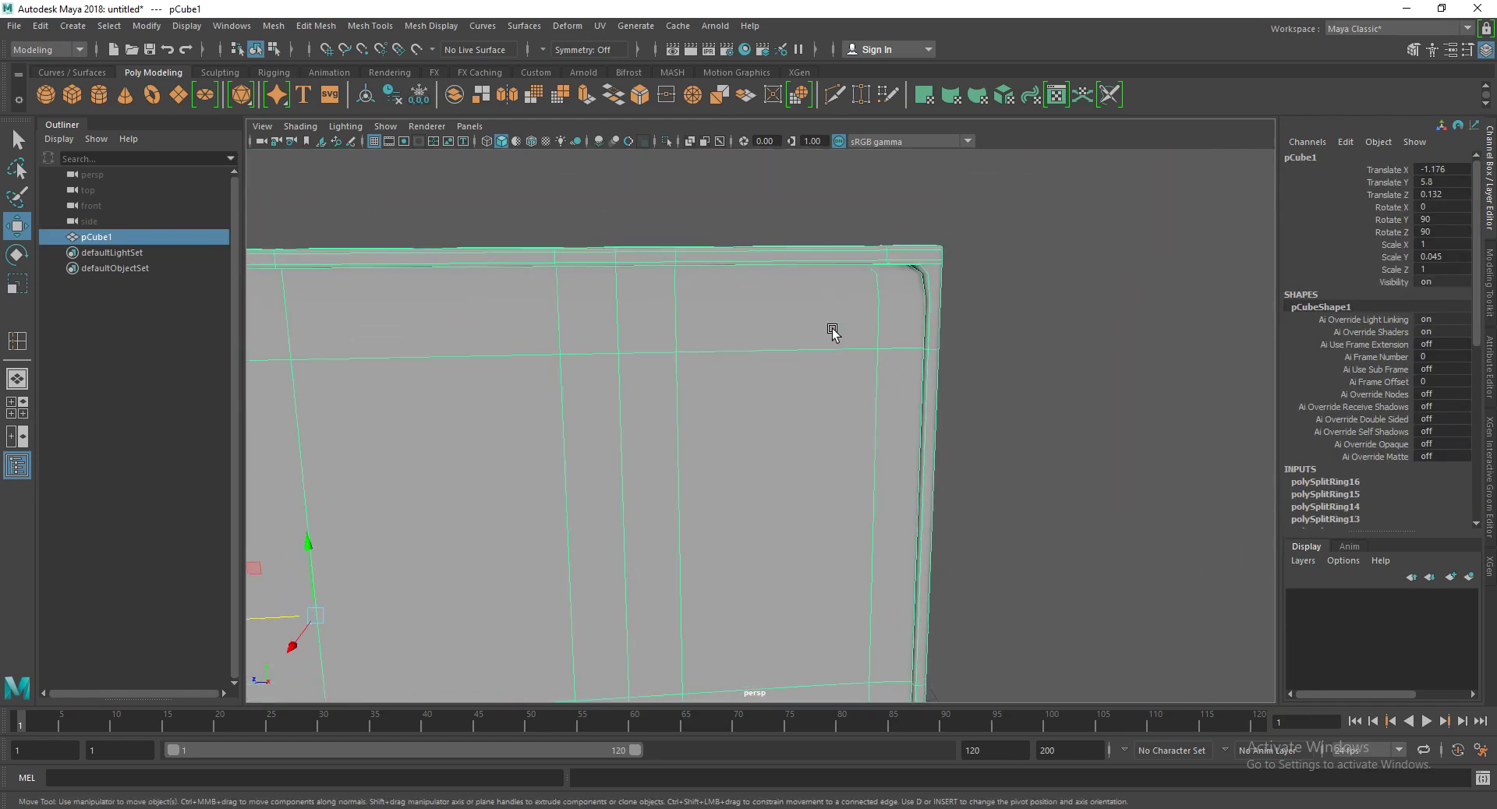
pyautogui.scroll(2, 813, 318)
pyautogui.keyDown('alt'); pyautogui.moveTo(813, 318); pyautogui.dragTo(762, 360, button='middle'); pyautogui.keyUp('alt')
pyautogui.scroll(-1, 876, 321)
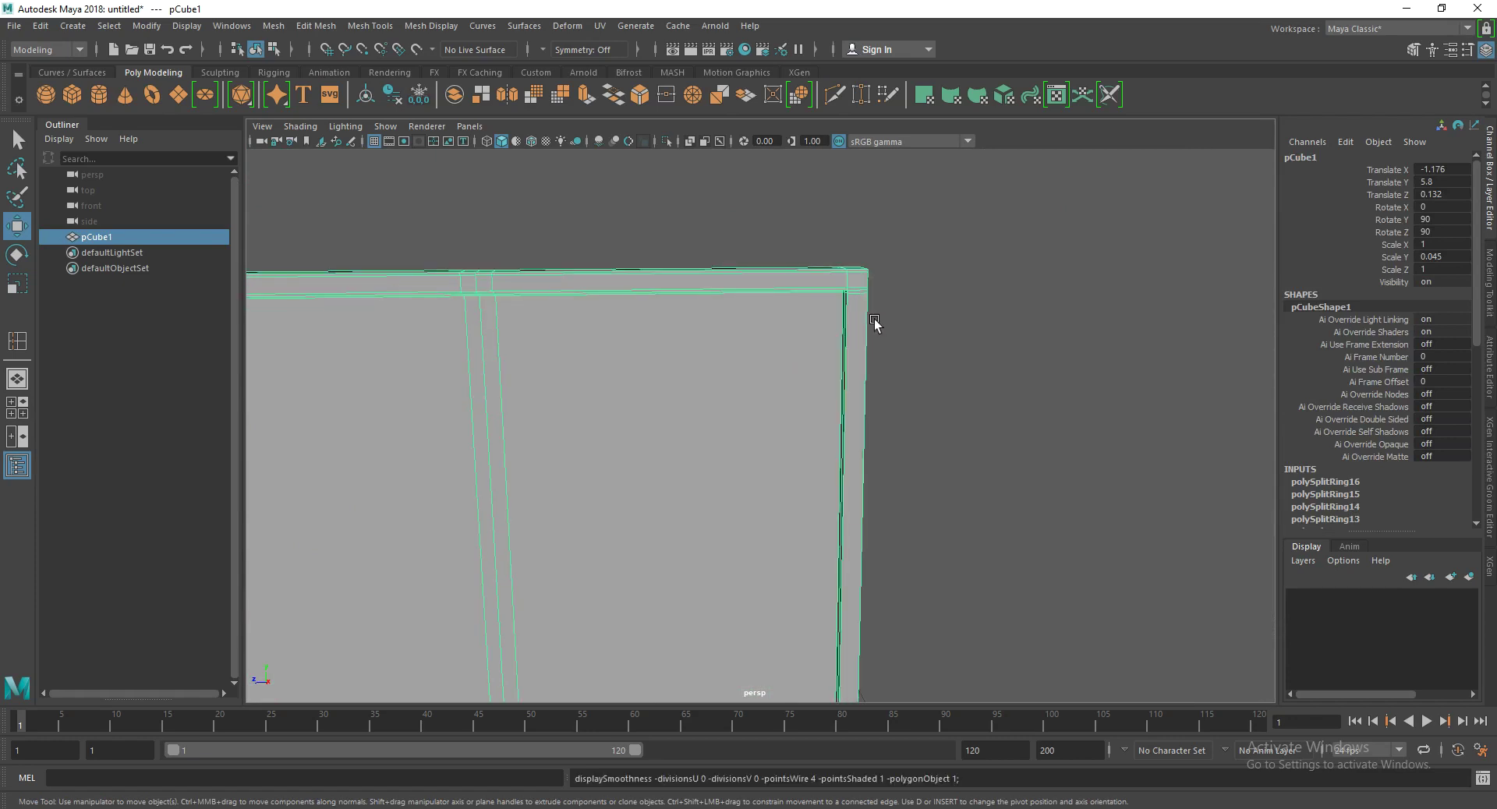
# Step: Insert another support edge loop near the panel's corner
pyautogui.scroll(-1, 836, 311)
pyautogui.scroll(-1, 856, 231)
pyautogui.scroll(-1, 649, 345)
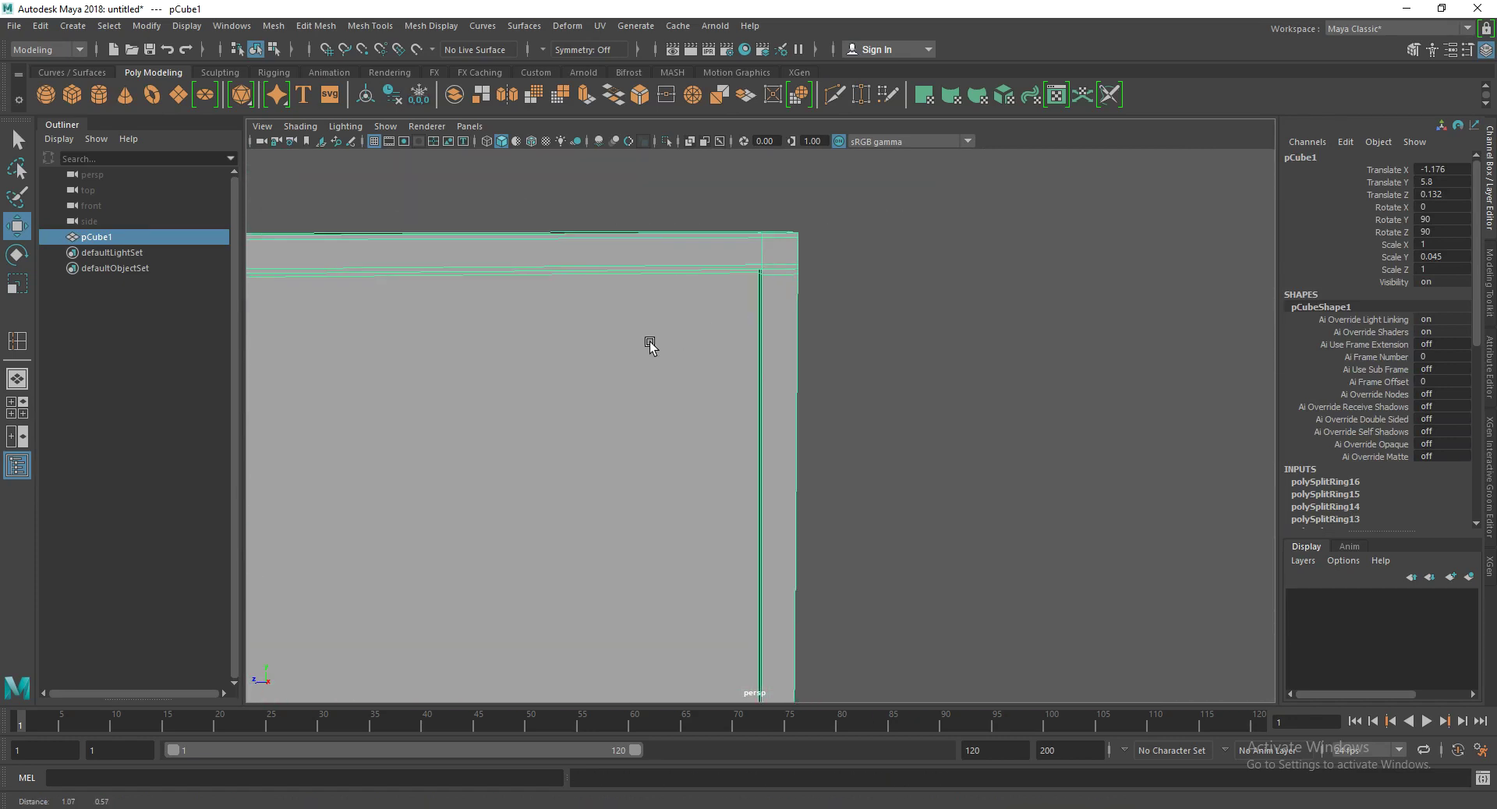
pyautogui.scroll(1, 692, 292)
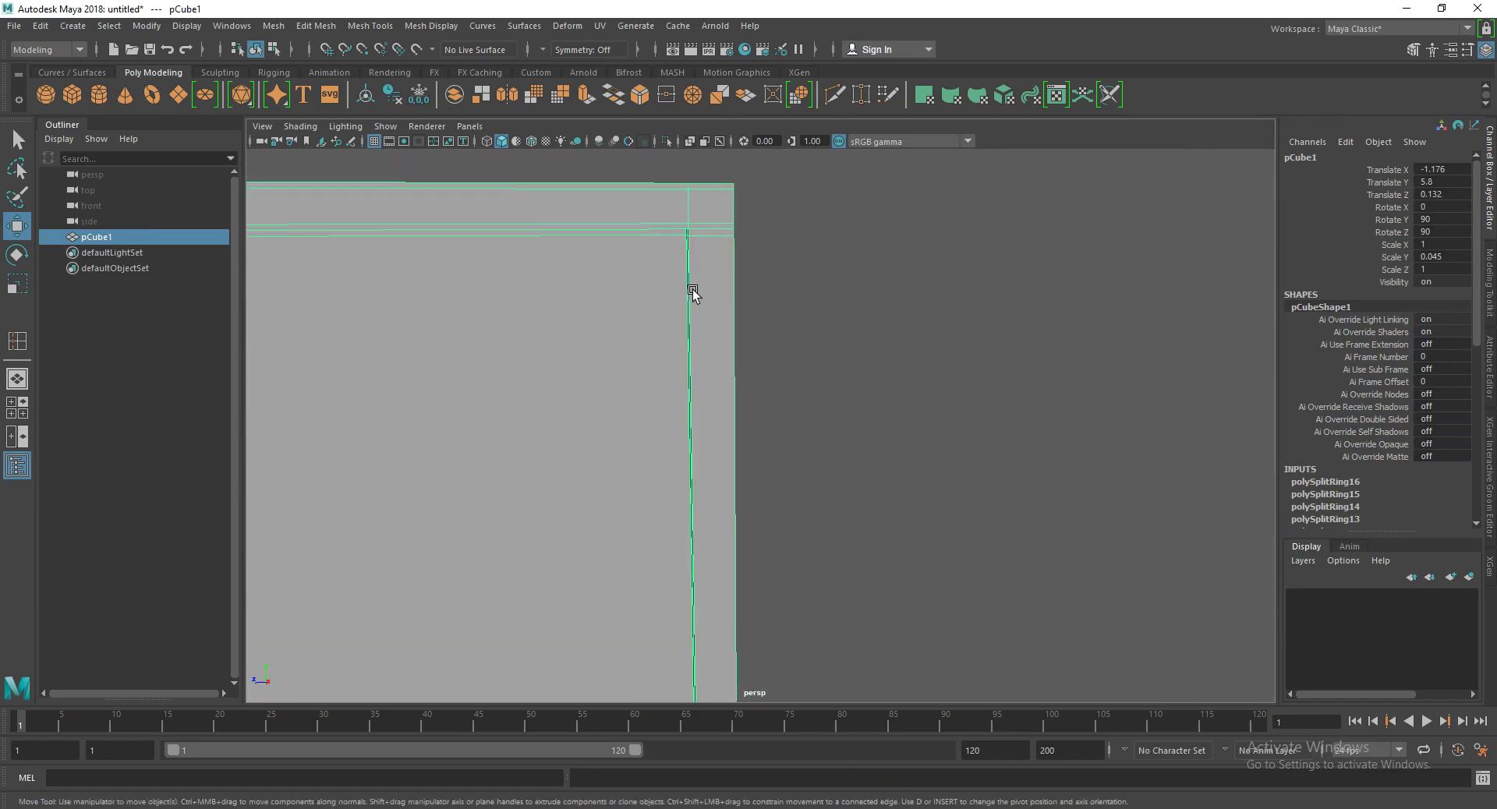
pyautogui.click(369, 26)
pyautogui.click(416, 143)
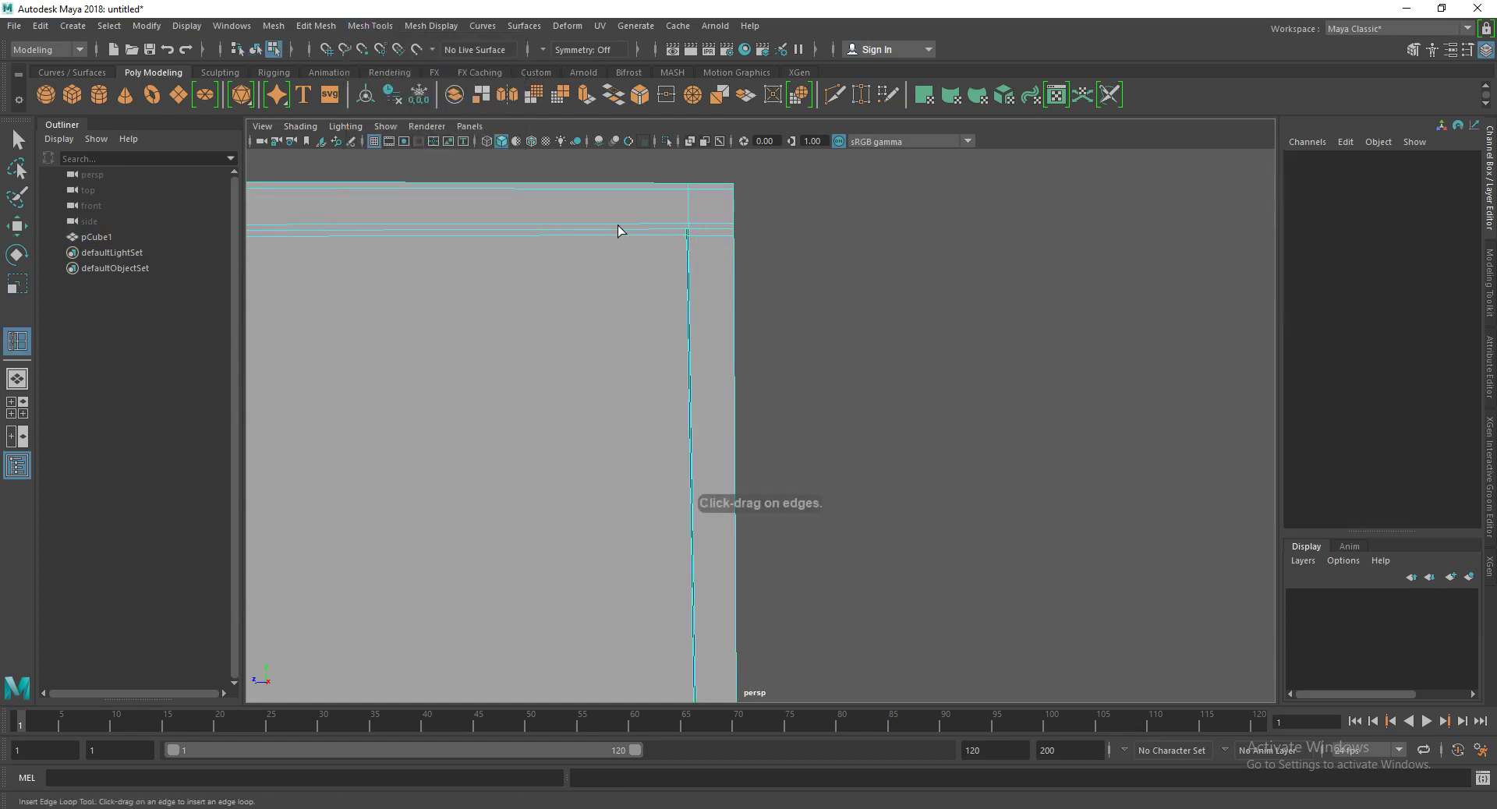
pyautogui.moveTo(679, 233)
pyautogui.mouseDown()
pyautogui.moveTo(672, 446)
pyautogui.moveTo(708, 383)
pyautogui.moveTo(644, 401)
pyautogui.moveTo(960, 419)
pyautogui.mouseUp()
# Step: Nudge the long vertical edge near the corner, then return to object mode and preview smoothed
pyautogui.press('w')
pyautogui.moveTo(718, 338)
pyautogui.keyDown('alt'); pyautogui.mouseDown()
pyautogui.moveTo(662, 324)
pyautogui.moveTo(667, 307)
pyautogui.mouseUp(); pyautogui.keyUp('alt')
pyautogui.click(687, 373)
pyautogui.moveTo(689, 378)
pyautogui.keyDown('alt'); pyautogui.mouseDown()
pyautogui.moveTo(742, 395)
pyautogui.moveTo(716, 447)
pyautogui.moveTo(818, 263)
pyautogui.moveTo(807, 270)
pyautogui.moveTo(877, 267)
pyautogui.mouseUp(); pyautogui.keyUp('alt')
pyautogui.moveTo(813, 331); pyautogui.dragTo(623, 341, button='right')
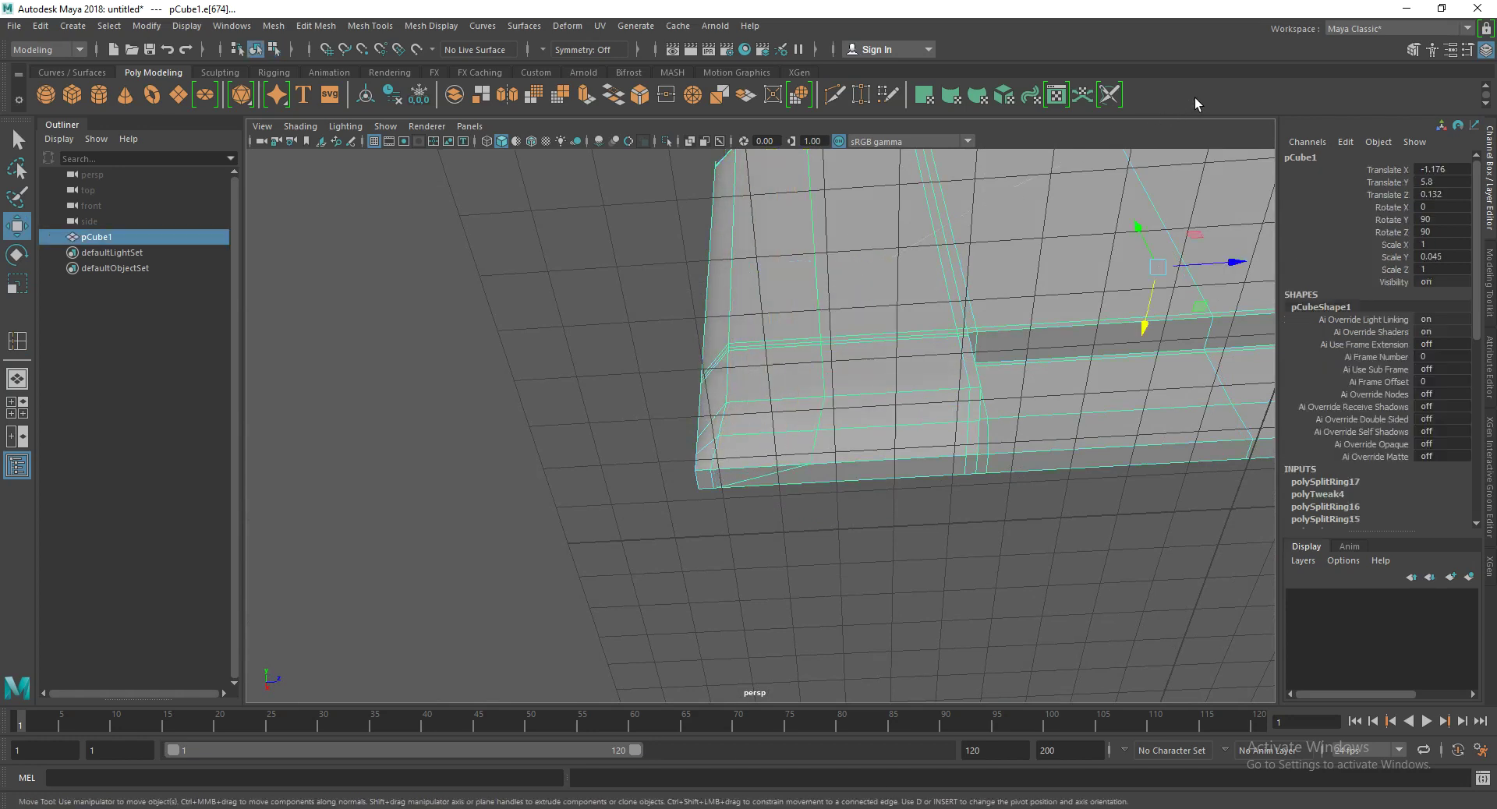
pyautogui.press('3')
pyautogui.click(640, 341)
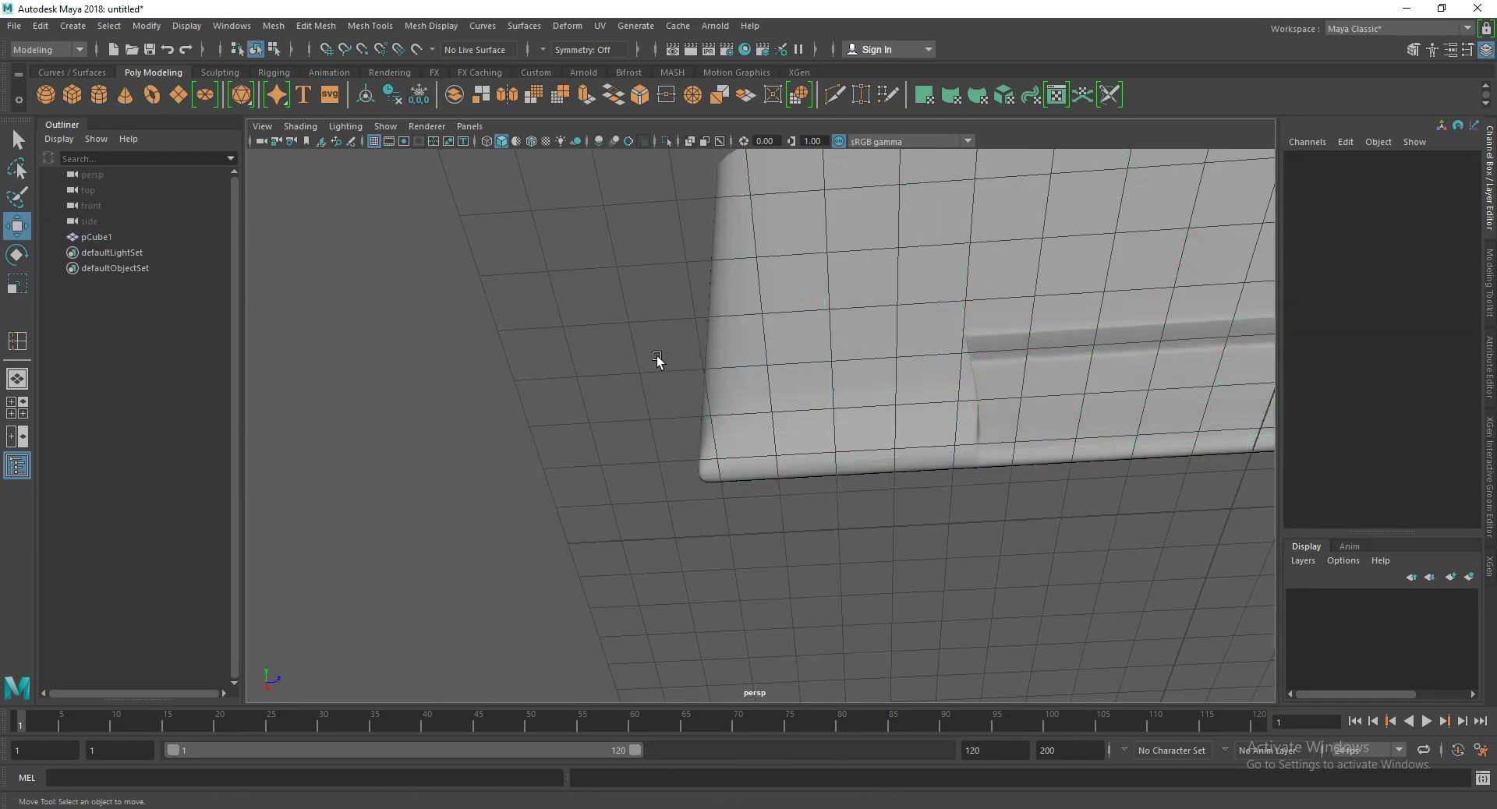
pyautogui.moveTo(734, 448)
pyautogui.keyDown('alt'); pyautogui.mouseDown()
pyautogui.moveTo(969, 434)
pyautogui.moveTo(881, 401)
pyautogui.mouseUp(); pyautogui.keyUp('alt')
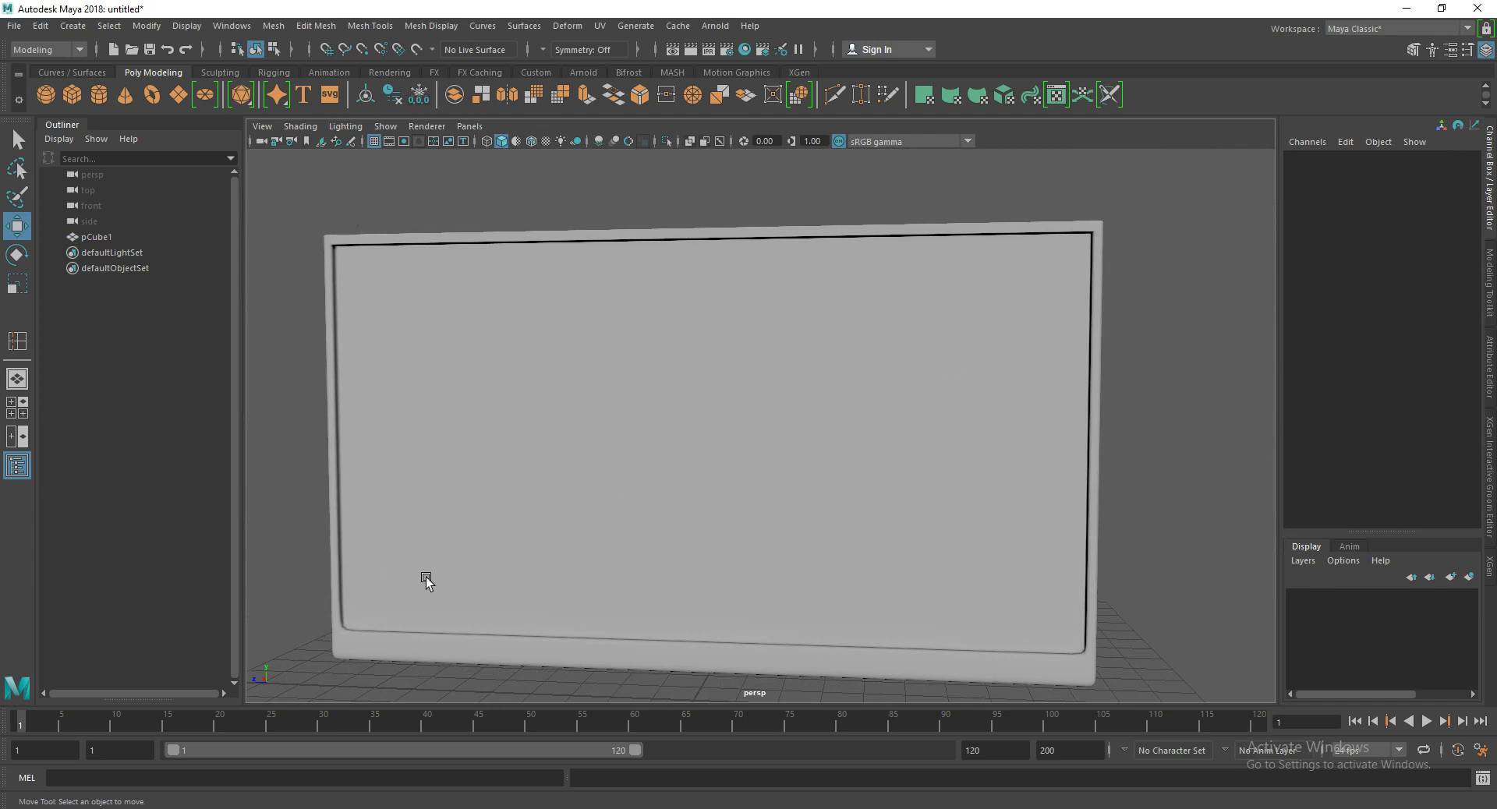
# Step: Insert an edge loop along the panel's bottom border
pyautogui.click(751, 439)
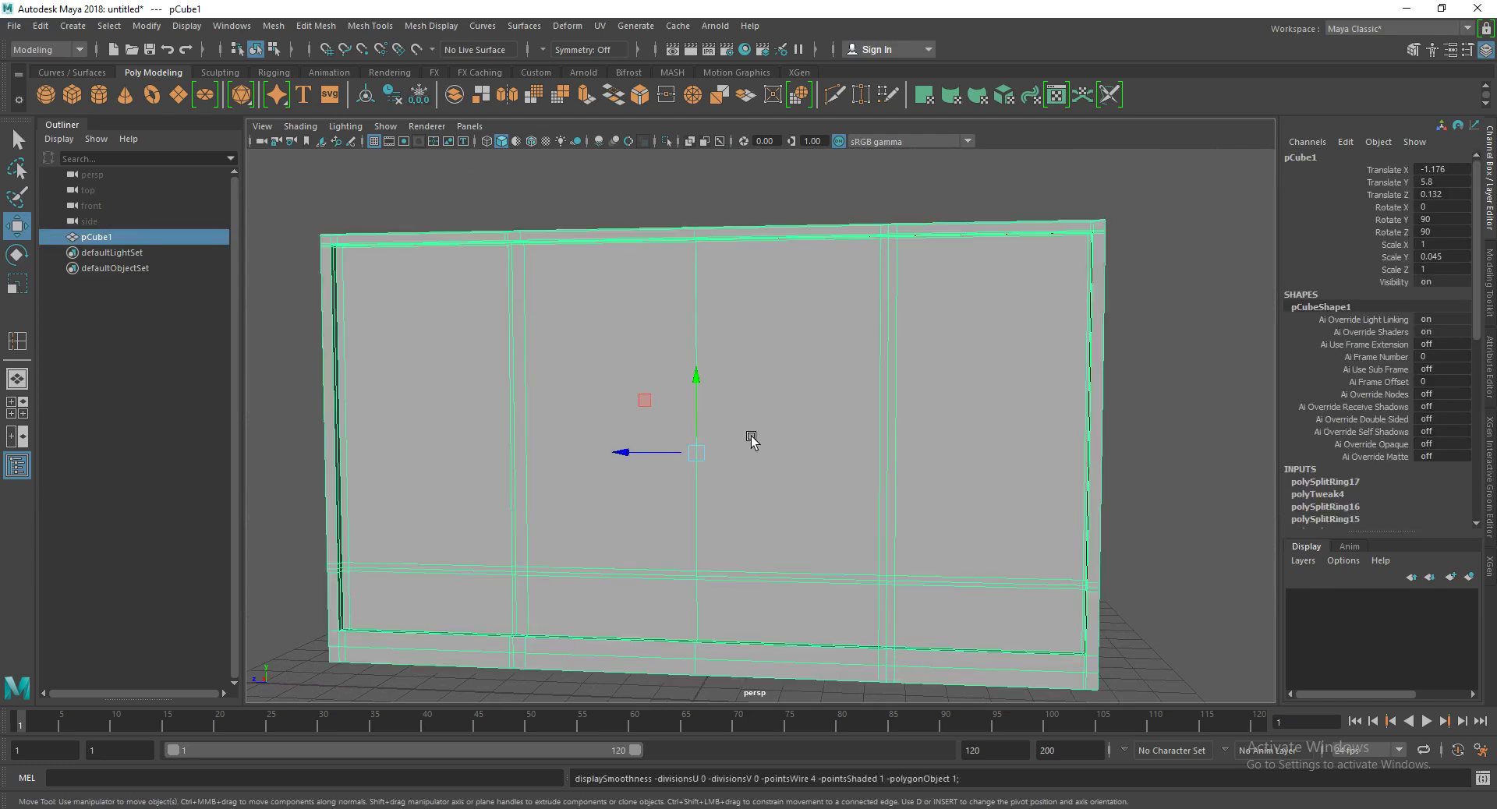
pyautogui.scroll(3, 605, 421)
pyautogui.keyDown('alt'); pyautogui.moveTo(605, 421); pyautogui.dragTo(382, 339, button='middle'); pyautogui.keyUp('alt')
pyautogui.moveTo(382, 339)
pyautogui.keyDown('alt'); pyautogui.mouseDown()
pyautogui.moveTo(941, 398)
pyautogui.moveTo(755, 391)
pyautogui.moveTo(802, 411)
pyautogui.moveTo(779, 466)
pyautogui.moveTo(731, 418)
pyautogui.moveTo(892, 384)
pyautogui.mouseUp(); pyautogui.keyUp('alt')
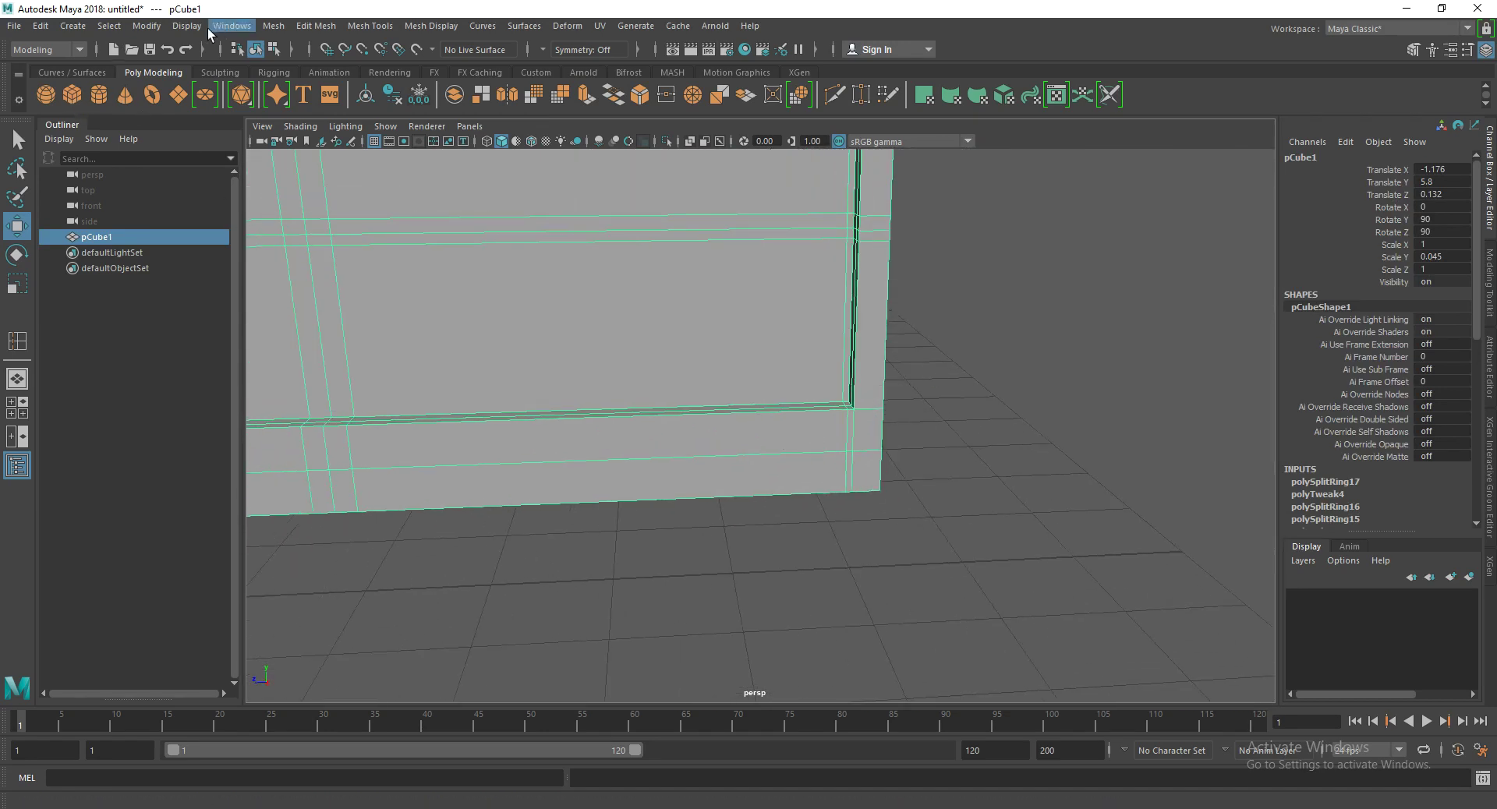
pyautogui.click(372, 27)
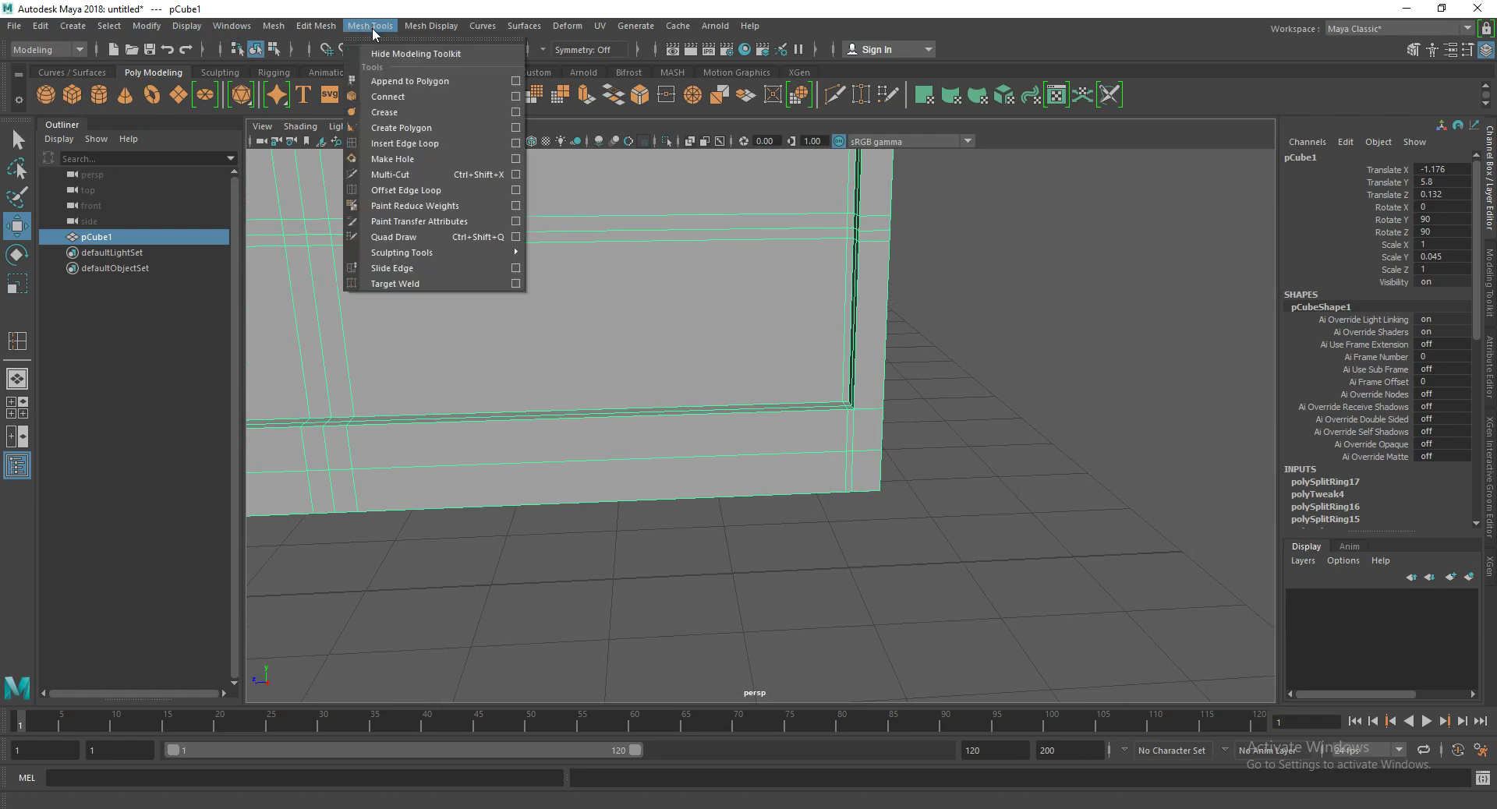
pyautogui.click(434, 143)
pyautogui.moveTo(855, 398); pyautogui.dragTo(860, 411)
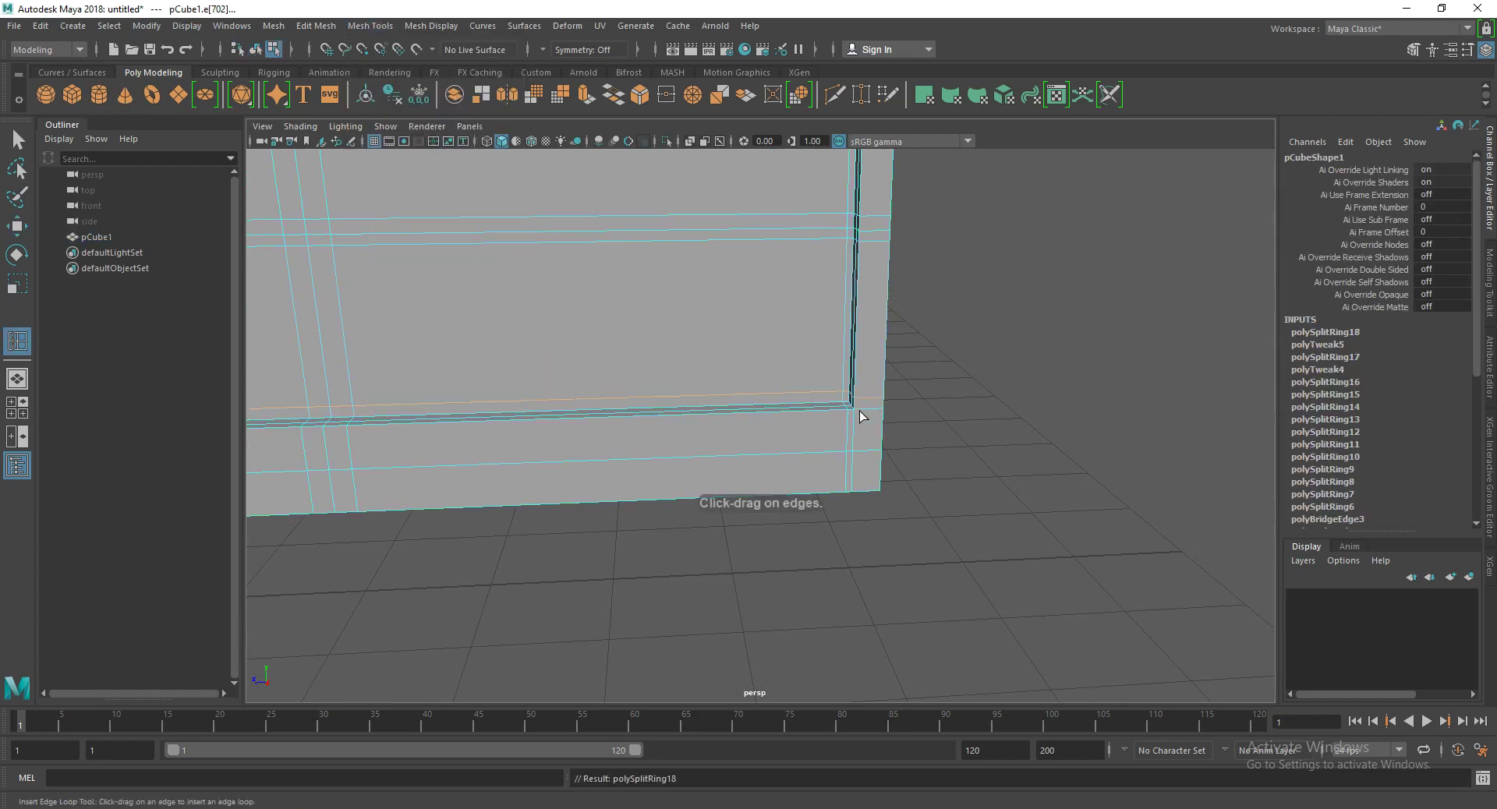
pyautogui.click(854, 485)
pyautogui.moveTo(850, 485)
pyautogui.keyDown('alt'); pyautogui.mouseDown()
pyautogui.moveTo(535, 445)
pyautogui.moveTo(782, 491)
pyautogui.moveTo(763, 465)
pyautogui.mouseUp(); pyautogui.keyUp('alt')
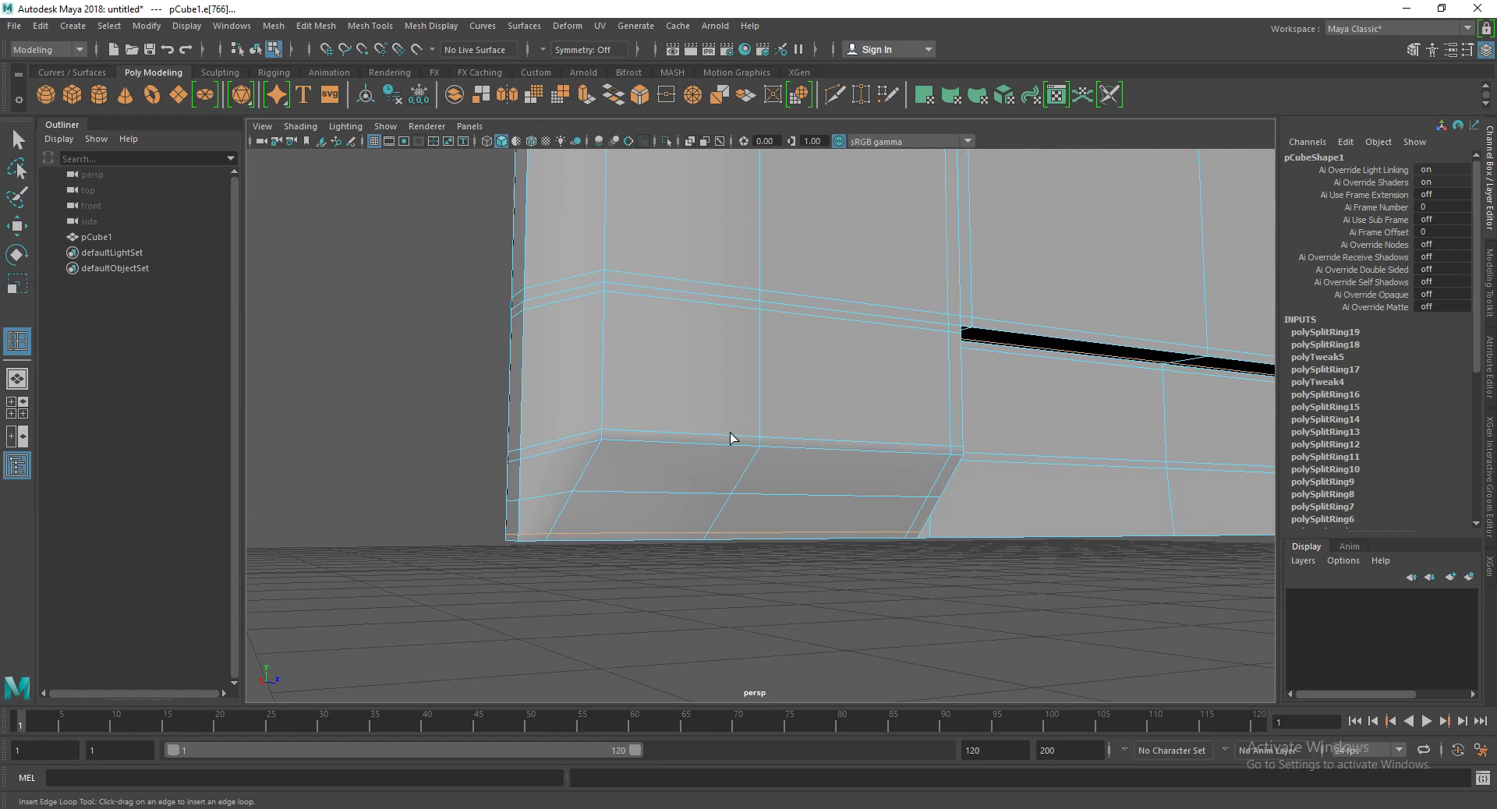
# Step: Select the bottom edge loops and raise them upward with the Move tool
pyautogui.press('w')
pyautogui.doubleClick(674, 434)
pyautogui.scroll(-5, 674, 434)
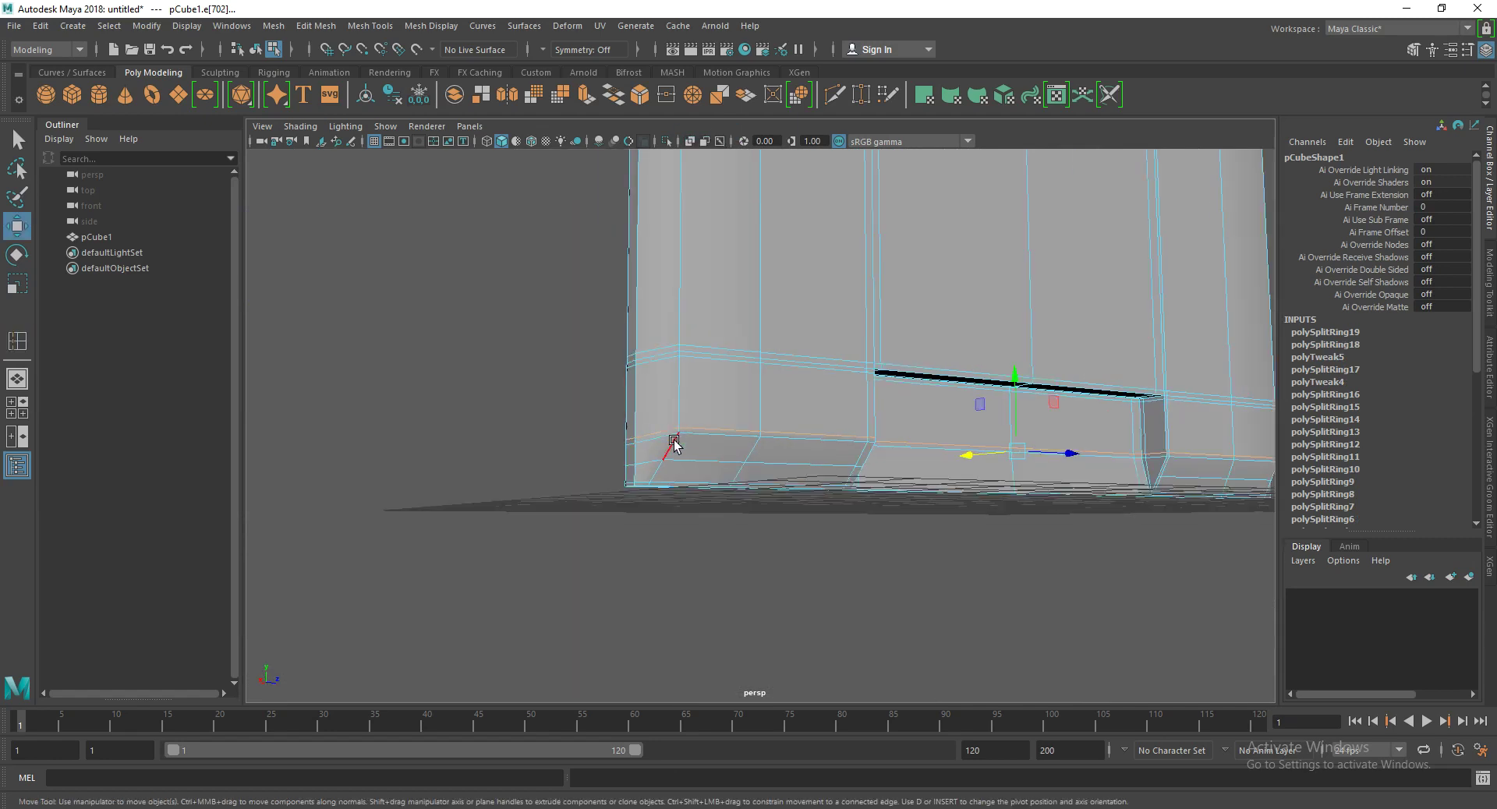
pyautogui.moveTo(658, 435)
pyautogui.keyDown('alt'); pyautogui.mouseDown()
pyautogui.moveTo(685, 424)
pyautogui.moveTo(629, 418)
pyautogui.moveTo(796, 478)
pyautogui.mouseUp(); pyautogui.keyUp('alt')
pyautogui.scroll(3, 801, 468)
pyautogui.scroll(2, 847, 448)
pyautogui.doubleClick(705, 435)
pyautogui.scroll(-1, 569, 418)
pyautogui.moveTo(525, 390); pyautogui.dragTo(520, 378)
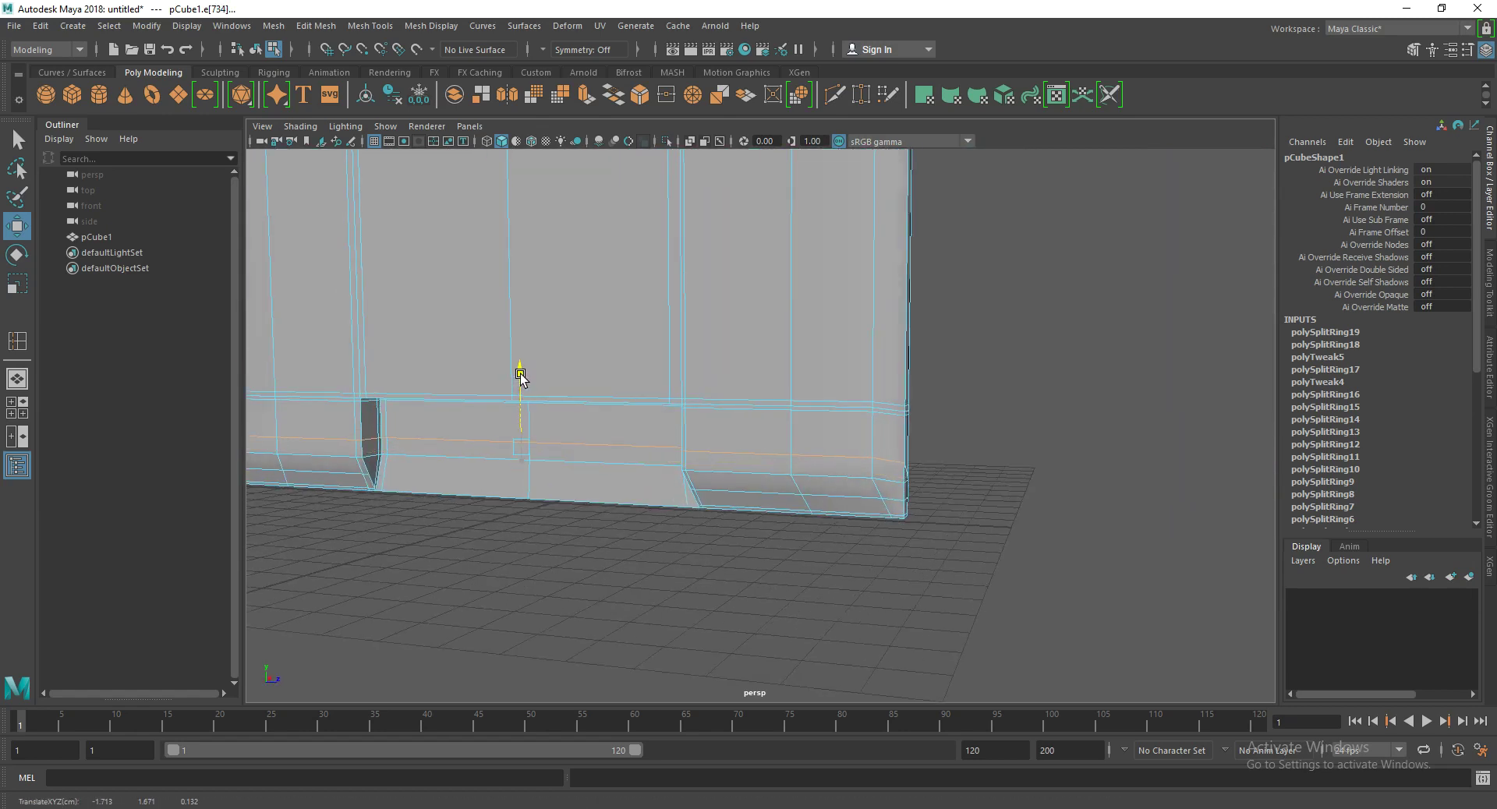
# Step: Return to object mode and preview the panel smoothed to check its lower border
pyautogui.press('F8')
pyautogui.click(808, 358)
pyautogui.press('3')
pyautogui.click(1063, 418)
pyautogui.moveTo(675, 438)
pyautogui.keyDown('alt'); pyautogui.mouseDown()
pyautogui.moveTo(863, 461)
pyautogui.moveTo(844, 472)
pyautogui.moveTo(1045, 461)
pyautogui.moveTo(775, 521)
pyautogui.moveTo(783, 485)
pyautogui.mouseUp(); pyautogui.keyUp('alt')
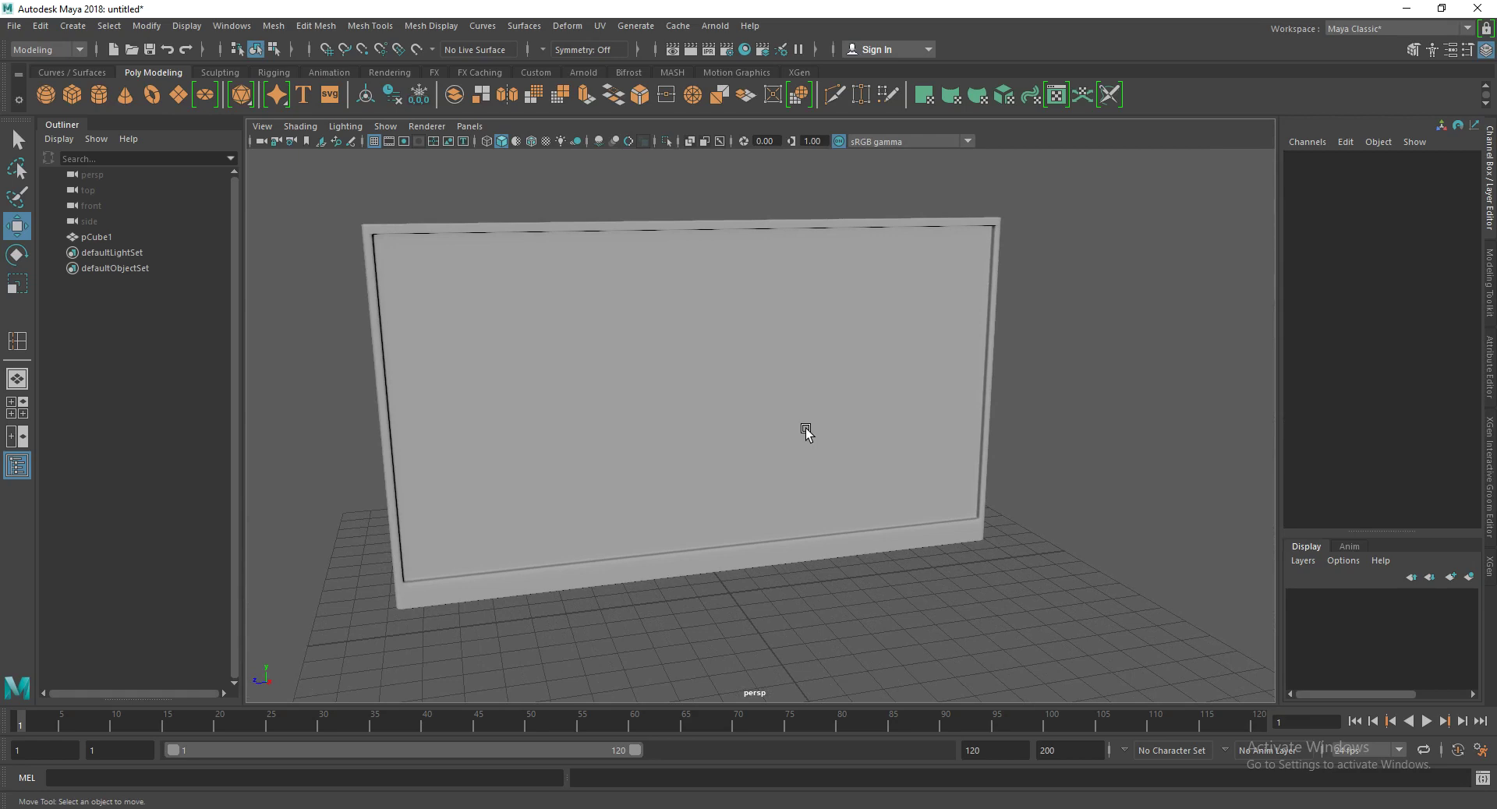
pyautogui.click(803, 405)
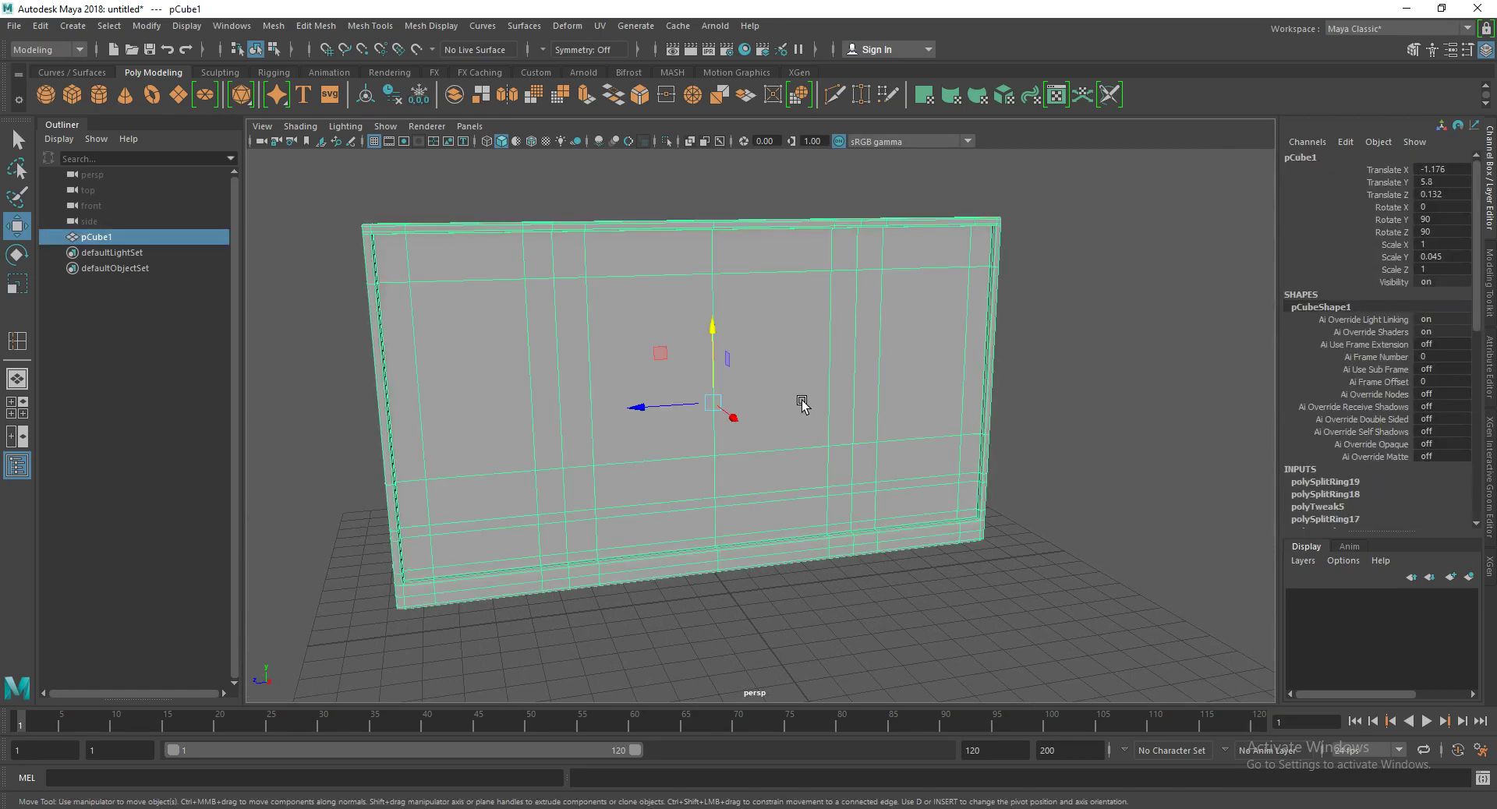
pyautogui.scroll(-3, 670, 406)
pyautogui.keyDown('alt'); pyautogui.moveTo(642, 461); pyautogui.dragTo(852, 552); pyautogui.keyUp('alt')
pyautogui.click(853, 552)
pyautogui.scroll(1, 616, 493)
pyautogui.keyDown('alt'); pyautogui.moveTo(616, 493); pyautogui.dragTo(722, 408, button='middle'); pyautogui.keyUp('alt')
pyautogui.keyDown('alt'); pyautogui.moveTo(722, 408); pyautogui.dragTo(686, 438); pyautogui.keyUp('alt')
pyautogui.keyDown('alt'); pyautogui.moveTo(686, 438); pyautogui.dragTo(842, 395, button='middle'); pyautogui.keyUp('alt')
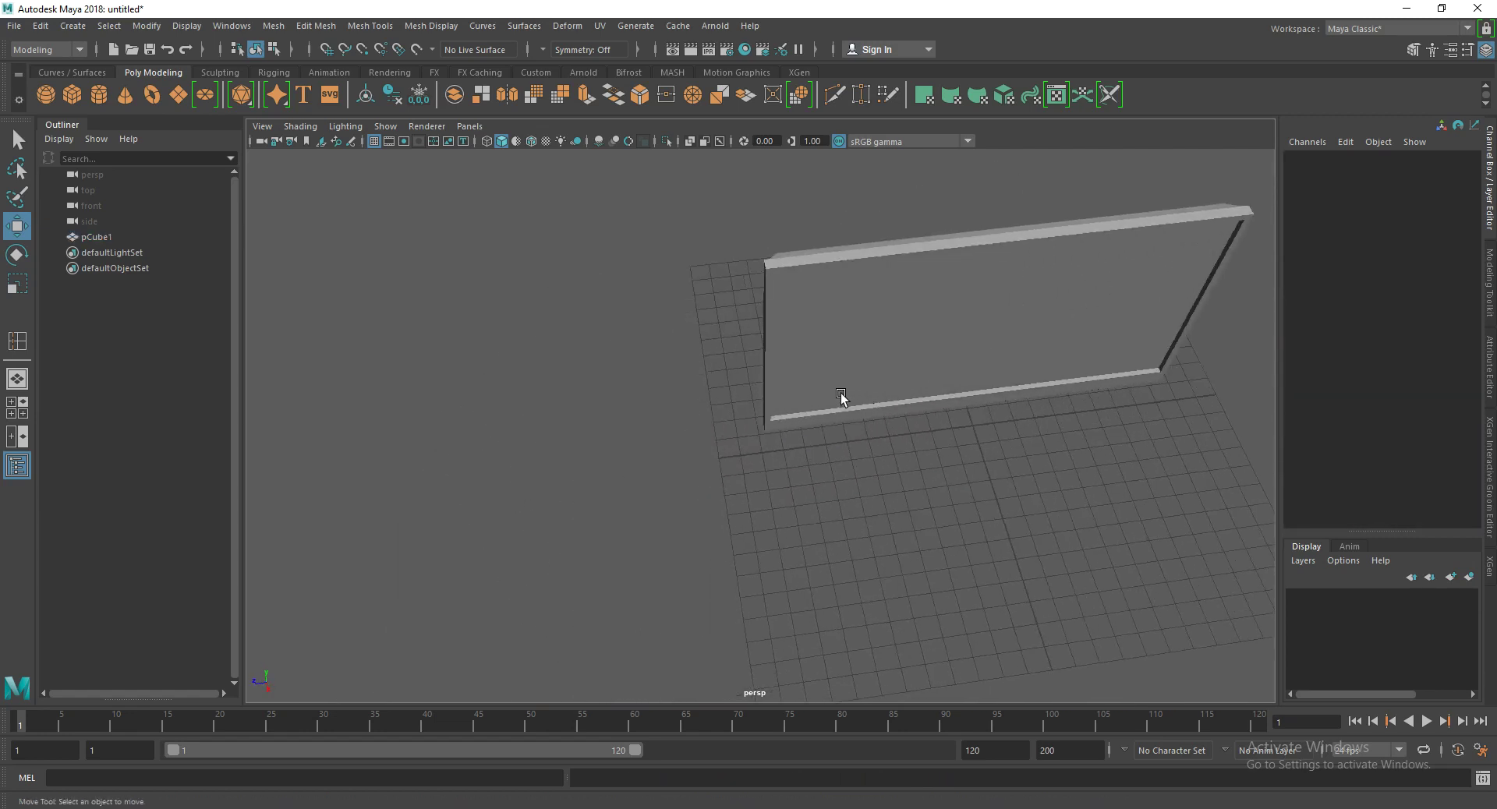
pyautogui.scroll(2, 842, 395)
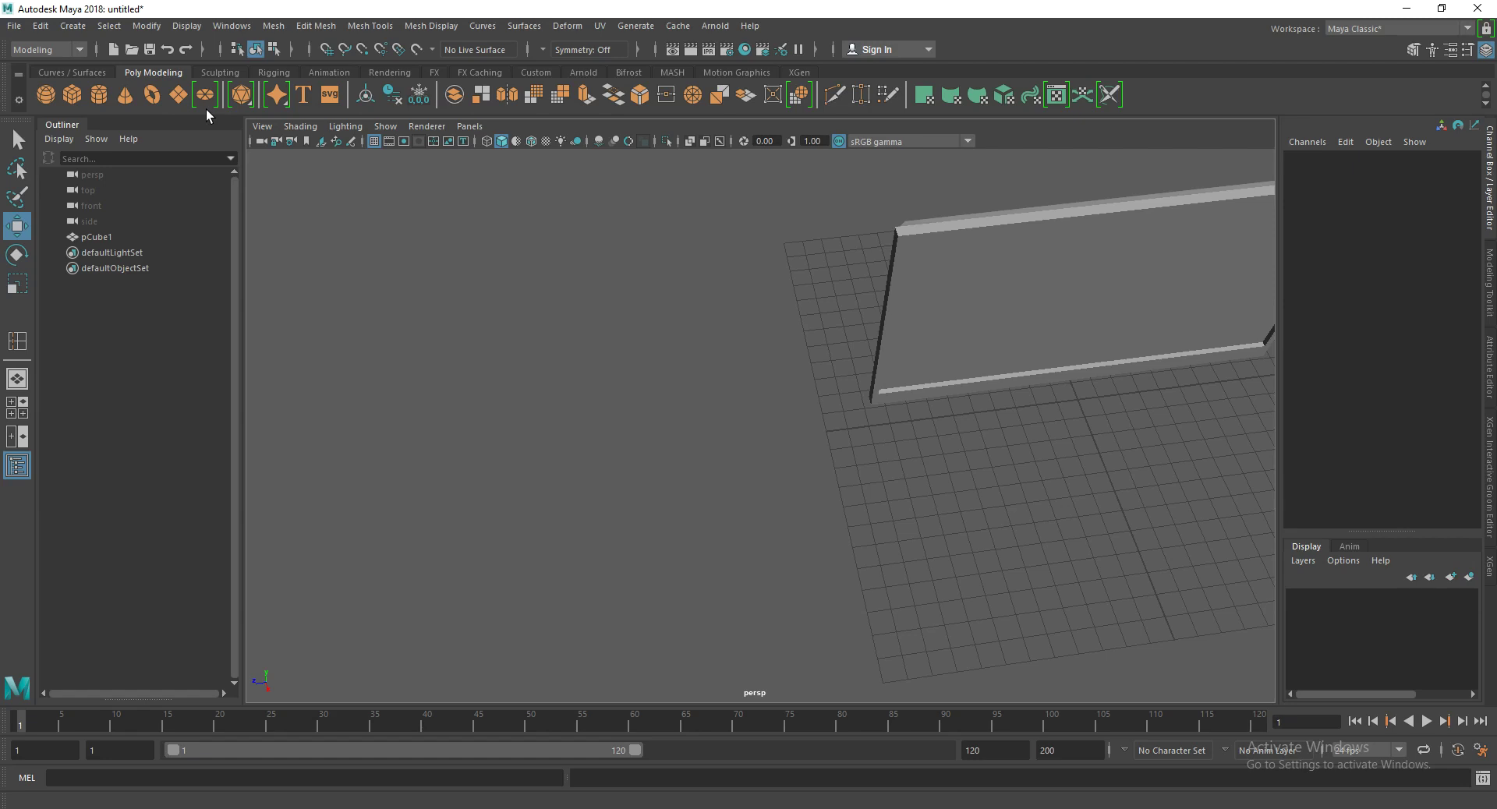
pyautogui.click(81, 95)
pyautogui.scroll(2, 603, 313)
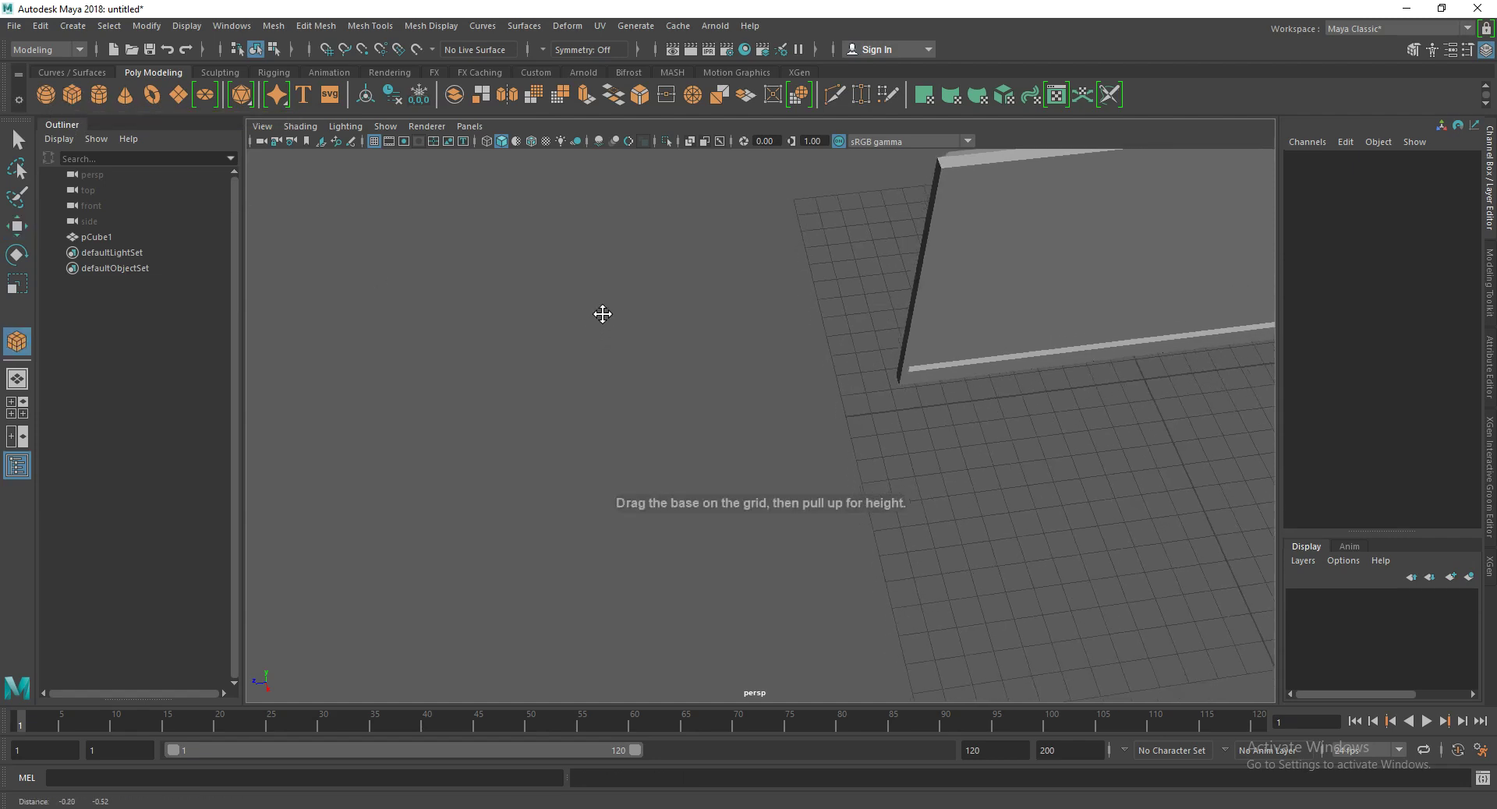
pyautogui.moveTo(494, 343); pyautogui.dragTo(645, 450)
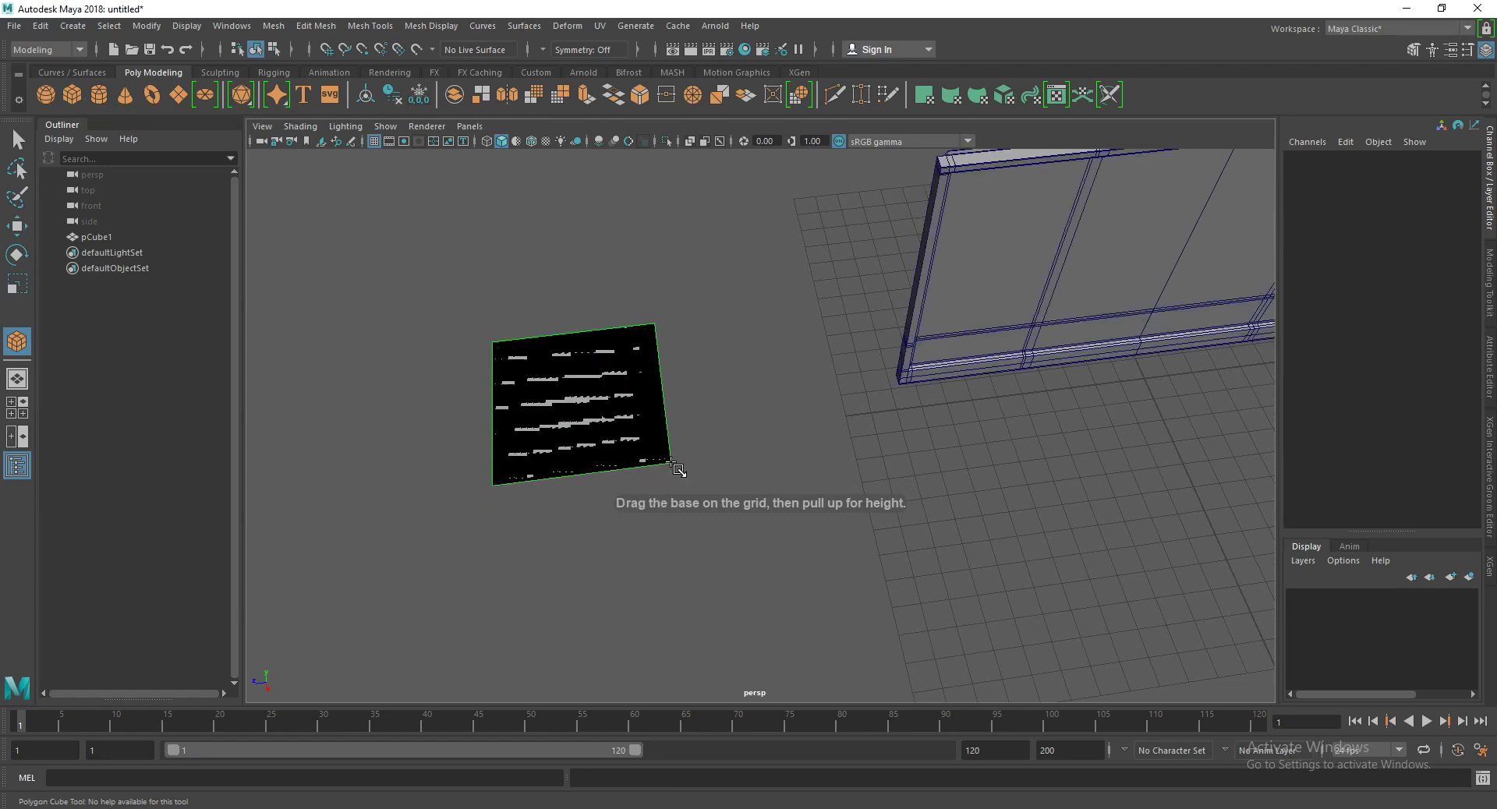
pyautogui.moveTo(611, 425); pyautogui.dragTo(611, 373)
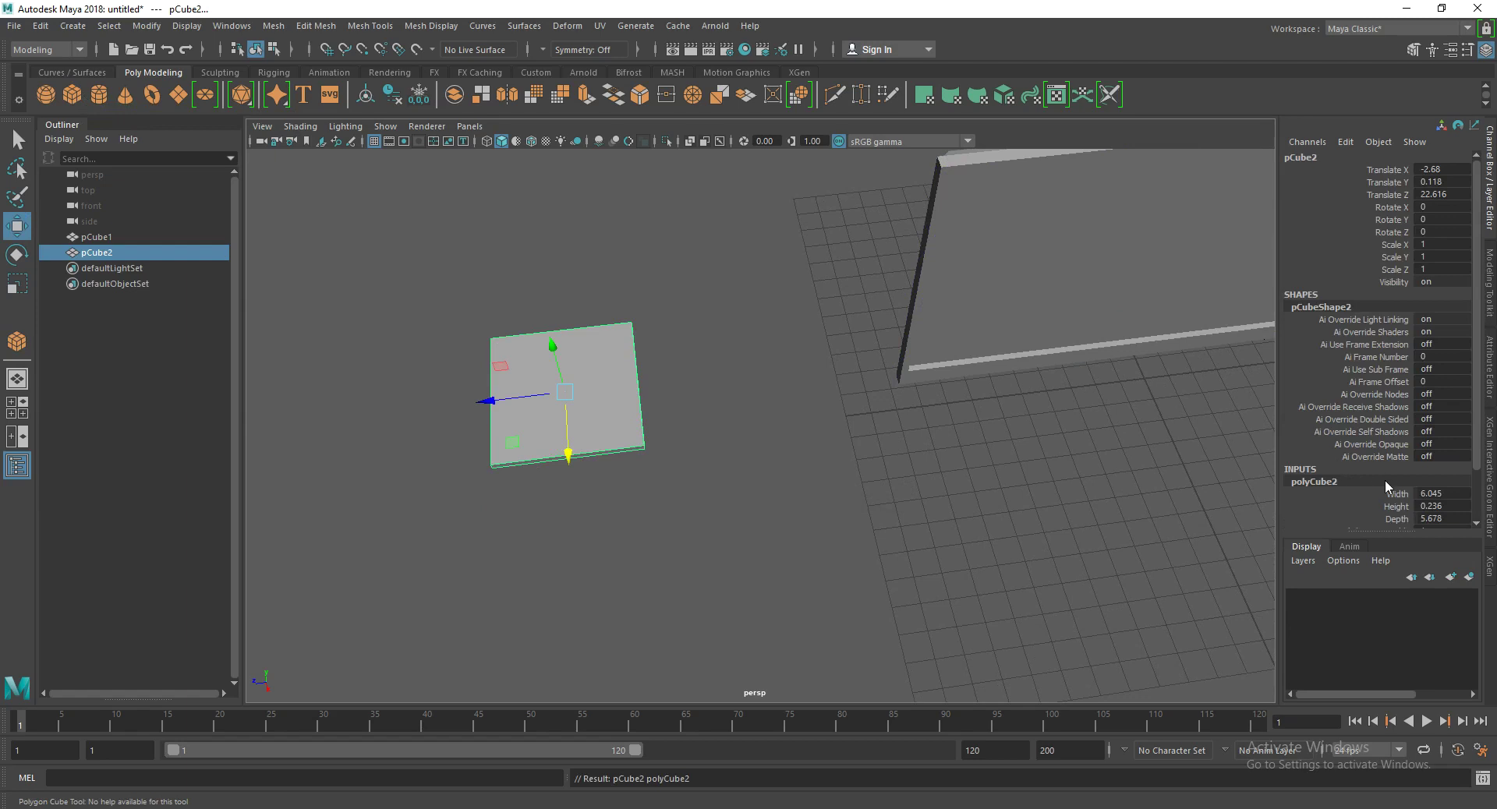
pyautogui.scroll(-2, 1385, 480)
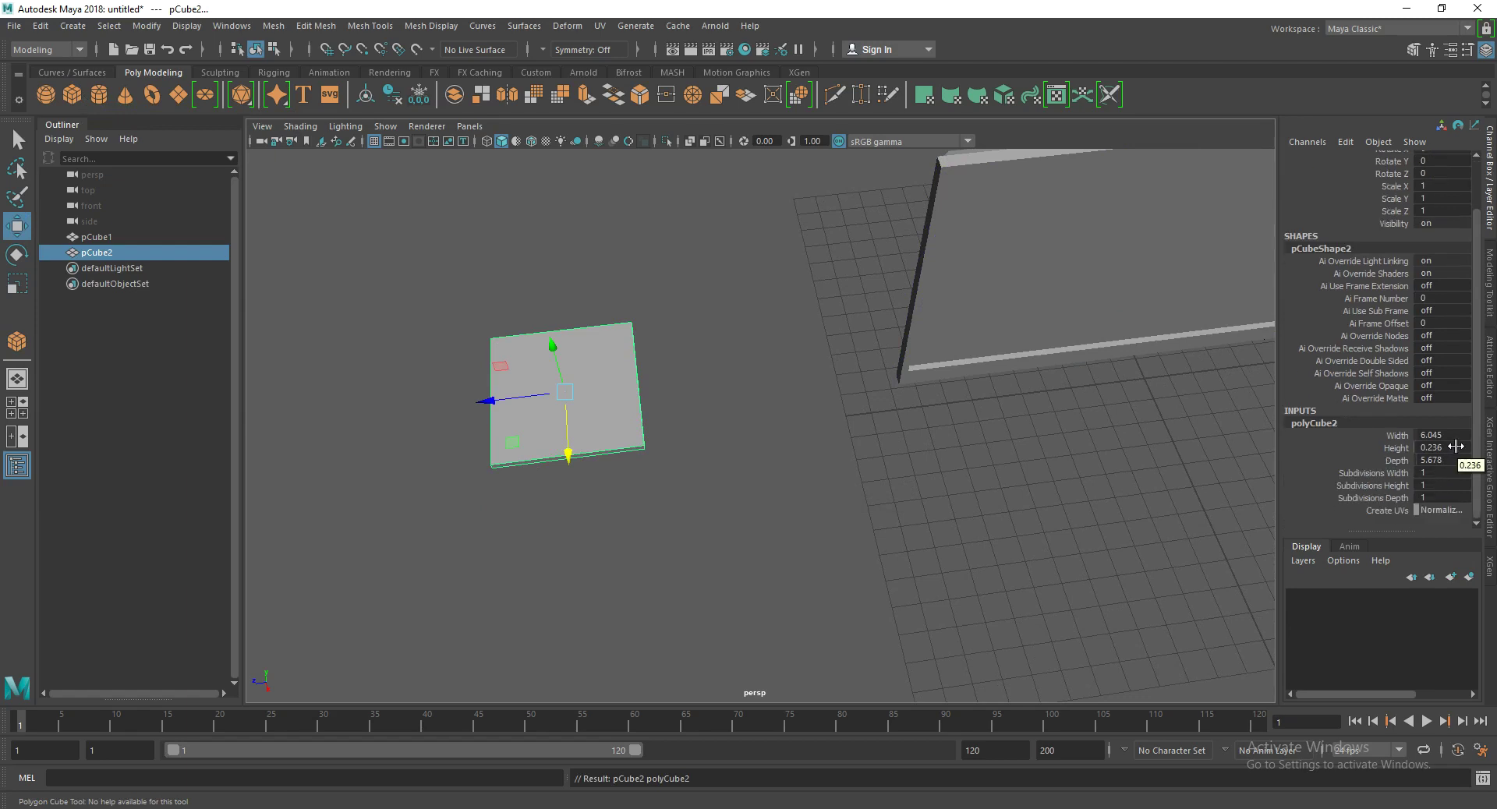
pyautogui.doubleClick(1449, 436)
pyautogui.press('Tab')
pyautogui.press('Tab')
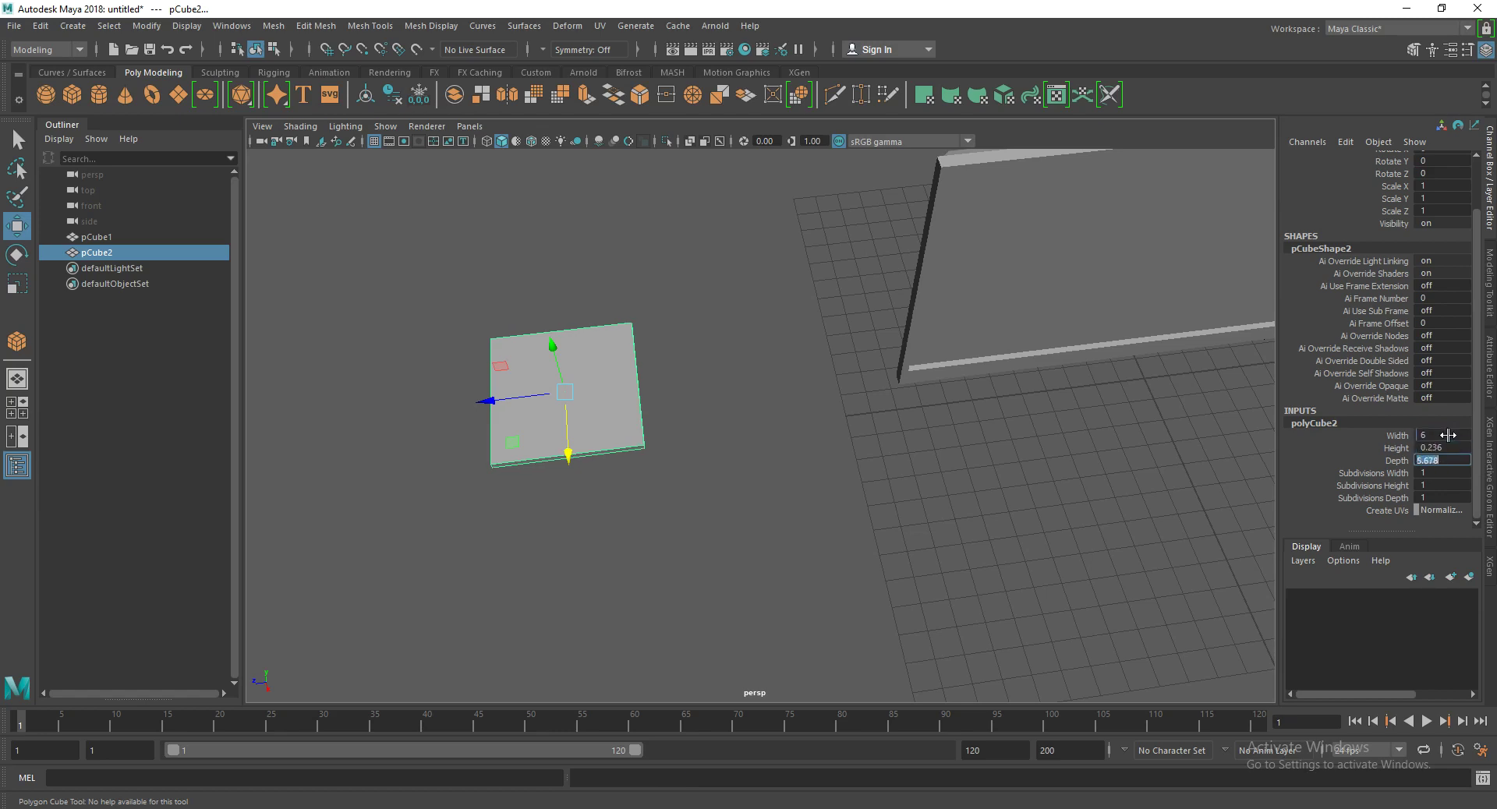
pyautogui.write('6')
pyautogui.press('Return')
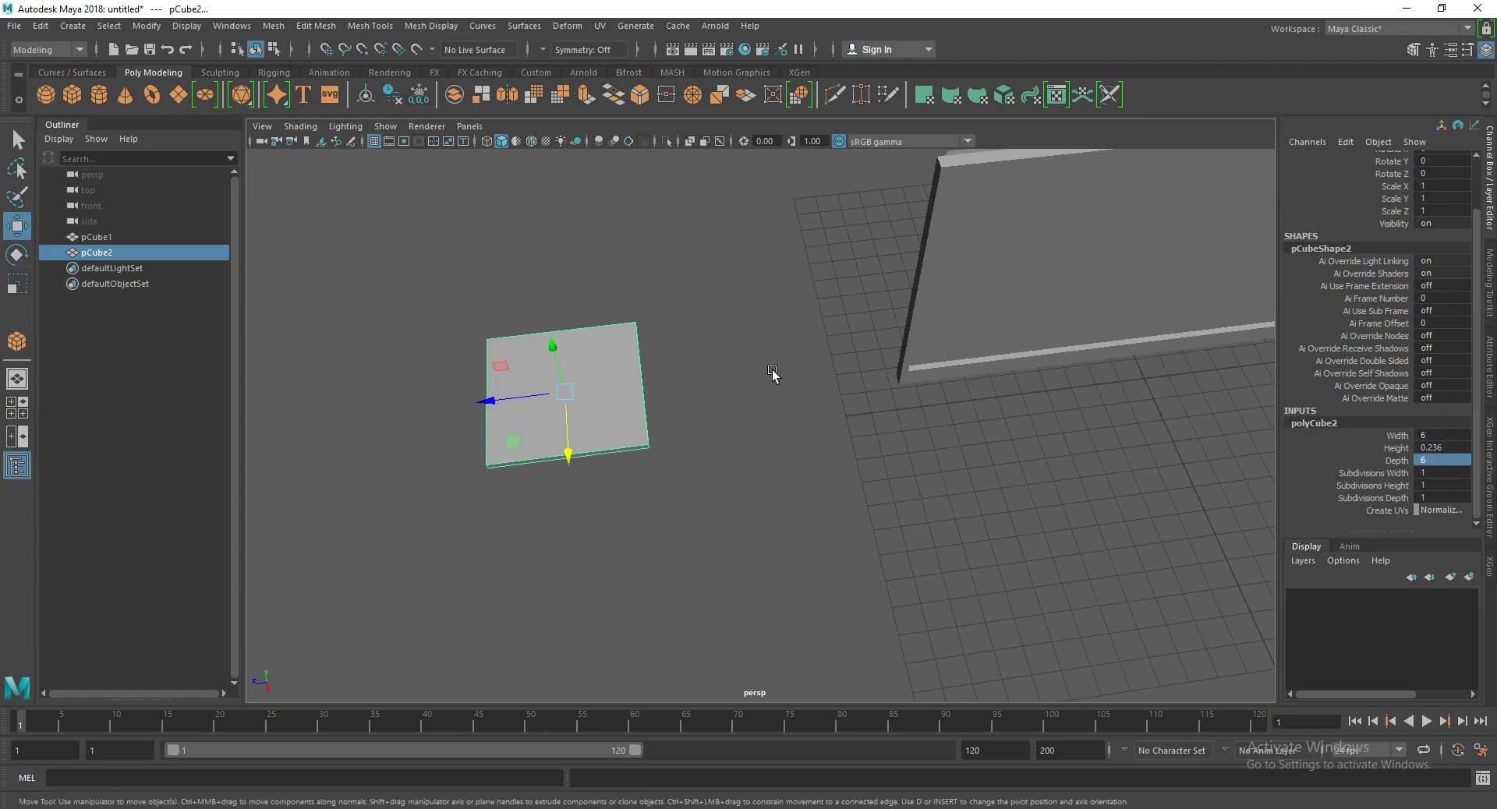
pyautogui.click(771, 371)
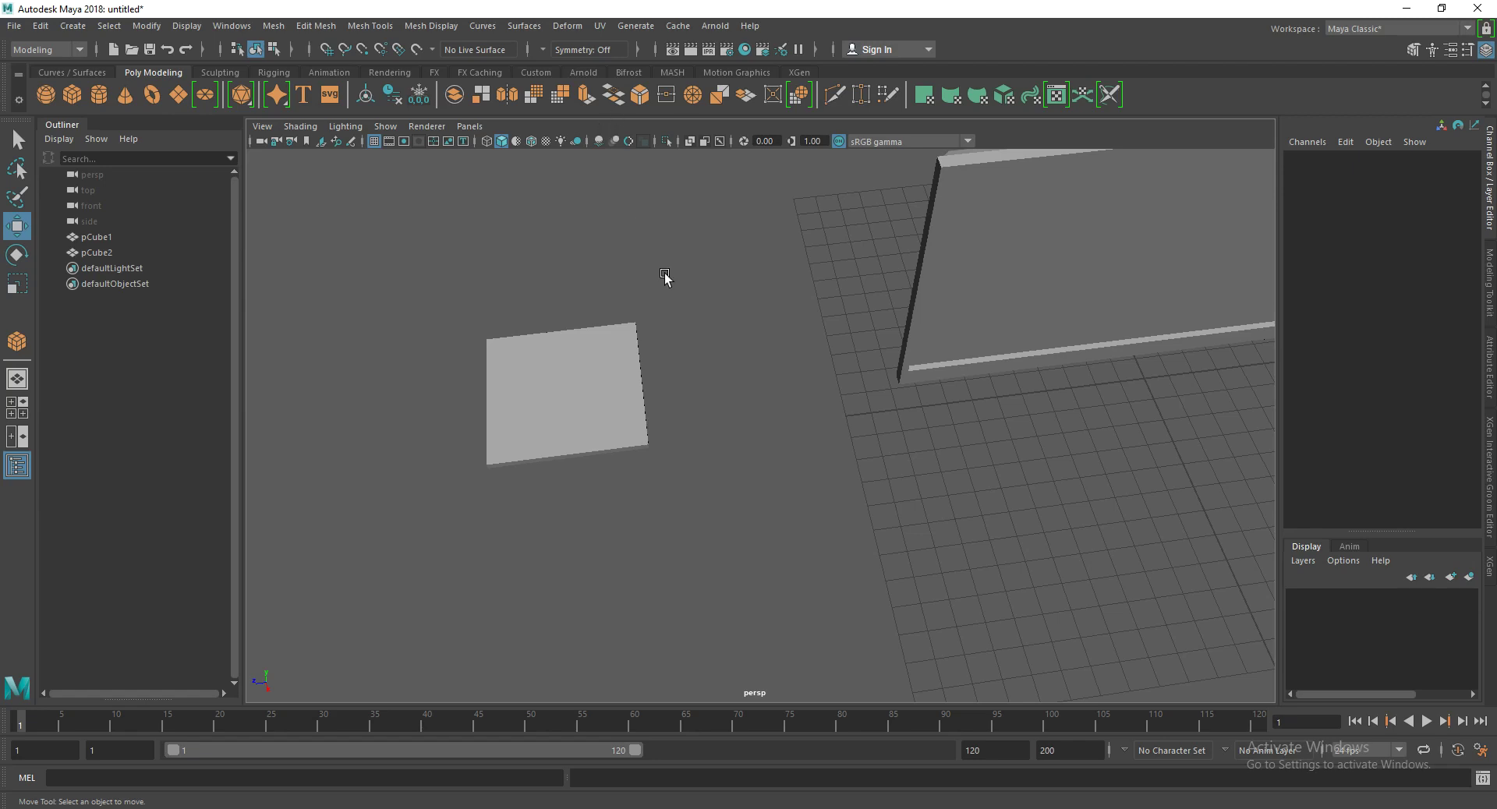
pyautogui.click(594, 373)
pyautogui.press('Delete')
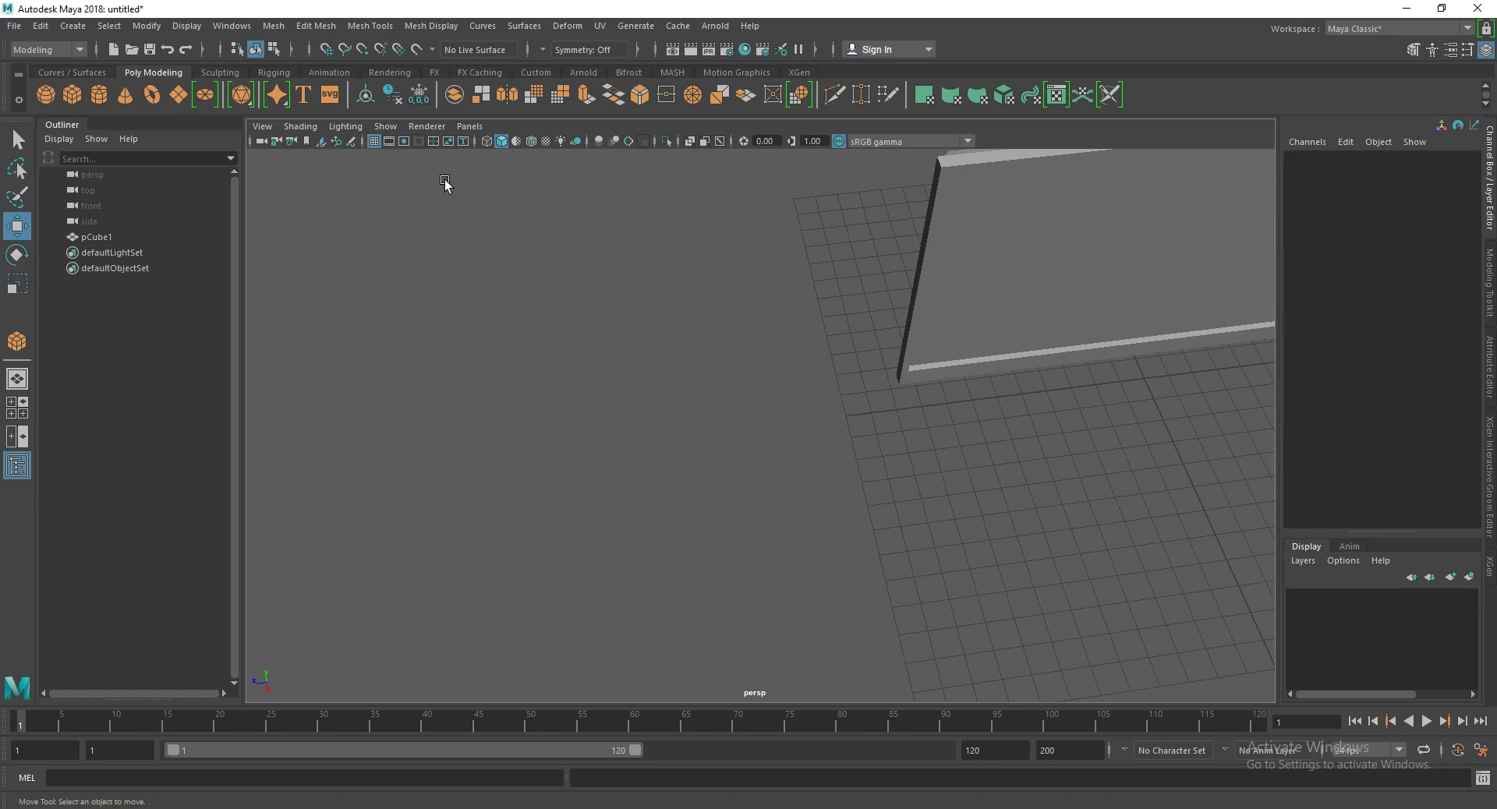
# Step: Create a polygon plane on the grid and slide it along its Z axis
pyautogui.click(178, 95)
pyautogui.moveTo(487, 310)
pyautogui.mouseDown()
pyautogui.moveTo(523, 388)
pyautogui.moveTo(492, 354)
pyautogui.mouseUp()
pyautogui.press('w')
pyautogui.keyDown('alt'); pyautogui.moveTo(499, 438); pyautogui.dragTo(579, 491, button='middle'); pyautogui.keyUp('alt')
pyautogui.moveTo(503, 363)
pyautogui.mouseDown()
pyautogui.moveTo(595, 374)
pyautogui.moveTo(592, 405)
pyautogui.moveTo(795, 458)
pyautogui.moveTo(902, 391)
pyautogui.mouseUp()
pyautogui.moveTo(833, 312); pyautogui.dragTo(835, 10, button='right')
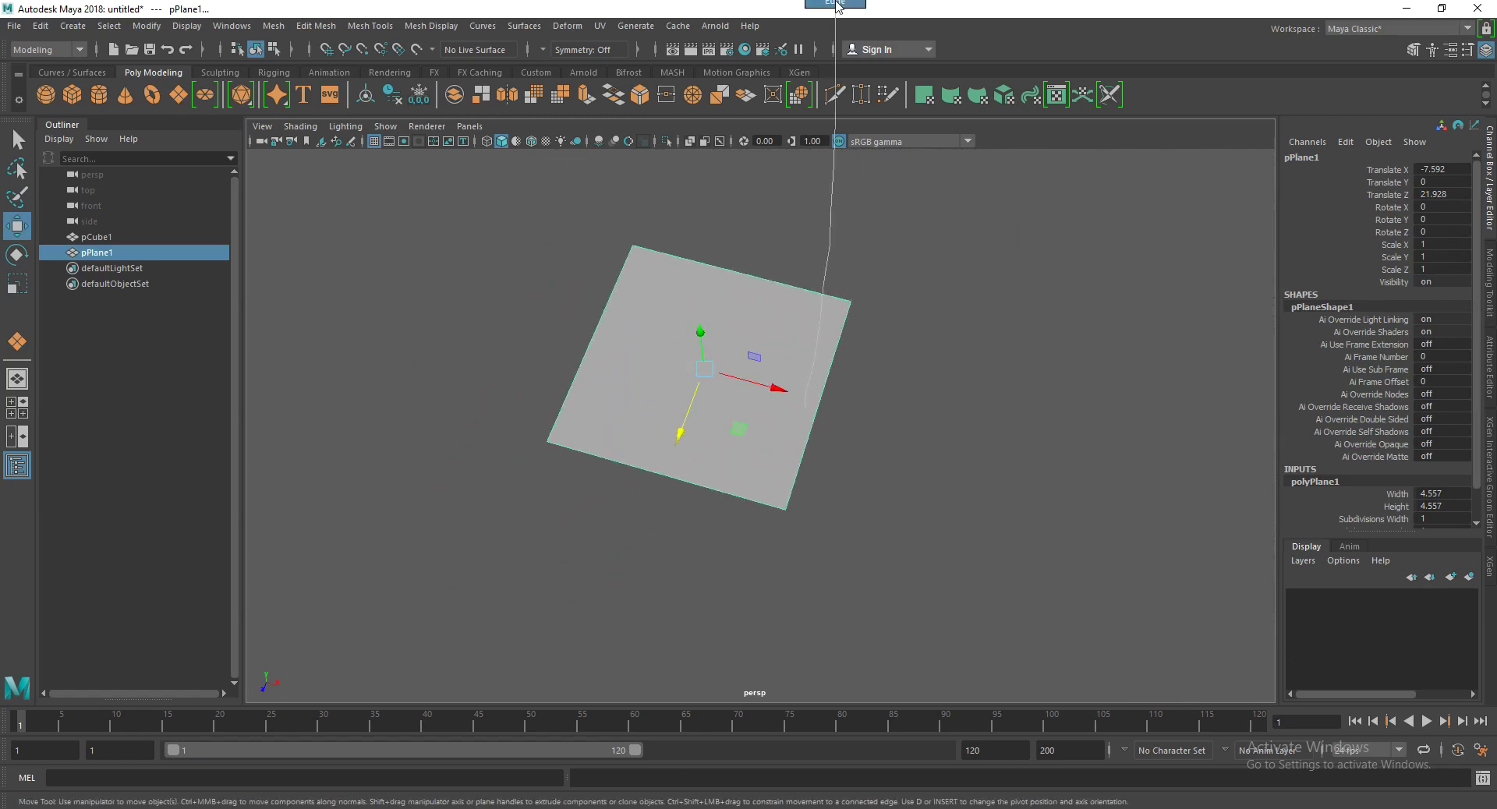
# Step: Split the plane with a centre edge ring, bevel it into two edges, and scale them closer
pyautogui.keyDown('alt'); pyautogui.moveTo(780, 367); pyautogui.dragTo(769, 385); pyautogui.keyUp('alt')
pyautogui.click(709, 304)
pyautogui.keyDown('shift'); pyautogui.moveTo(709, 305); pyautogui.dragTo(634, 421, button='right'); pyautogui.keyUp('shift')
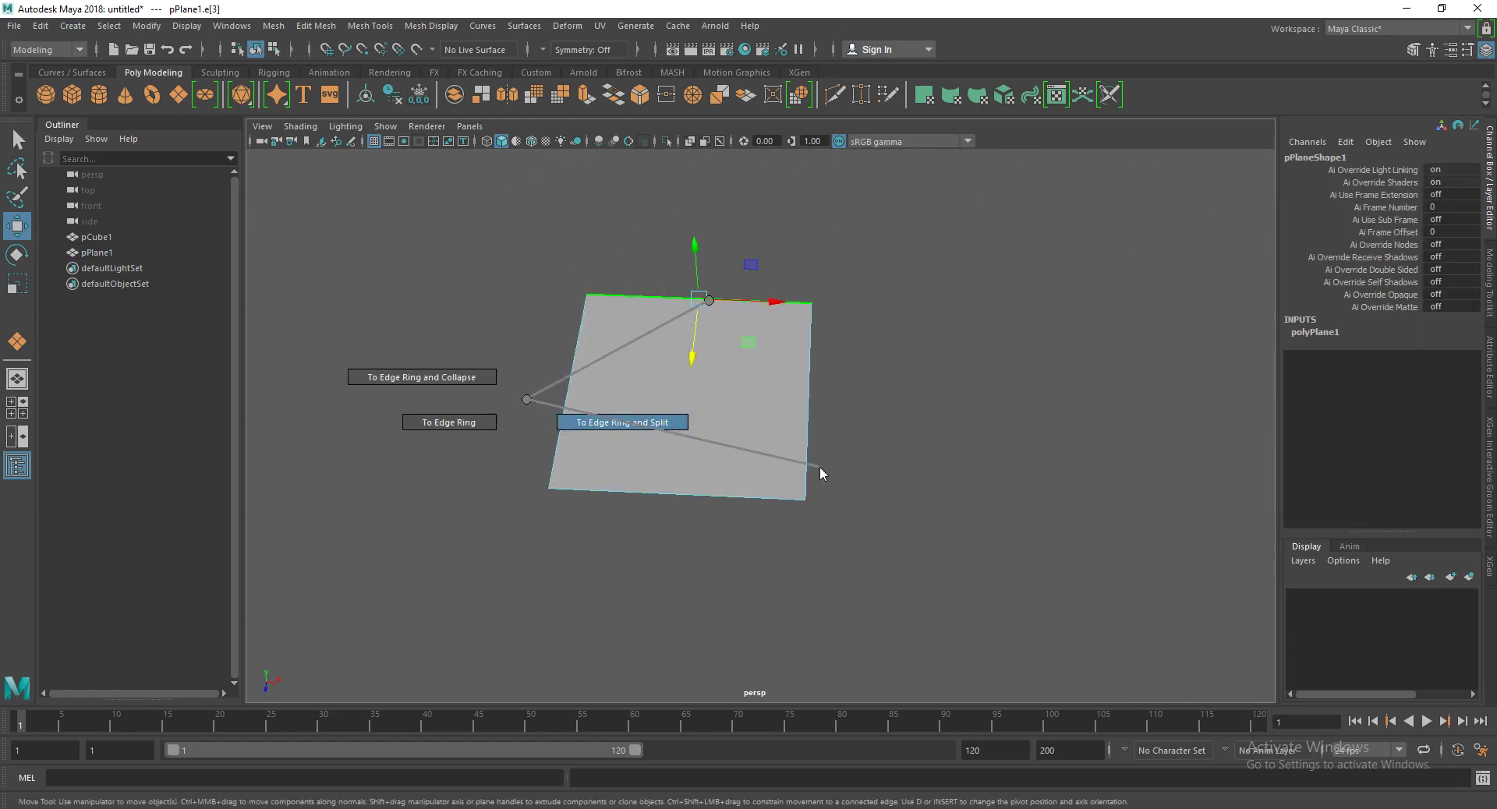
pyautogui.keyDown('alt'); pyautogui.moveTo(741, 451); pyautogui.dragTo(804, 408); pyautogui.keyUp('alt')
pyautogui.keyDown('shift'); pyautogui.moveTo(753, 354); pyautogui.dragTo(811, 369, button='right'); pyautogui.keyUp('shift')
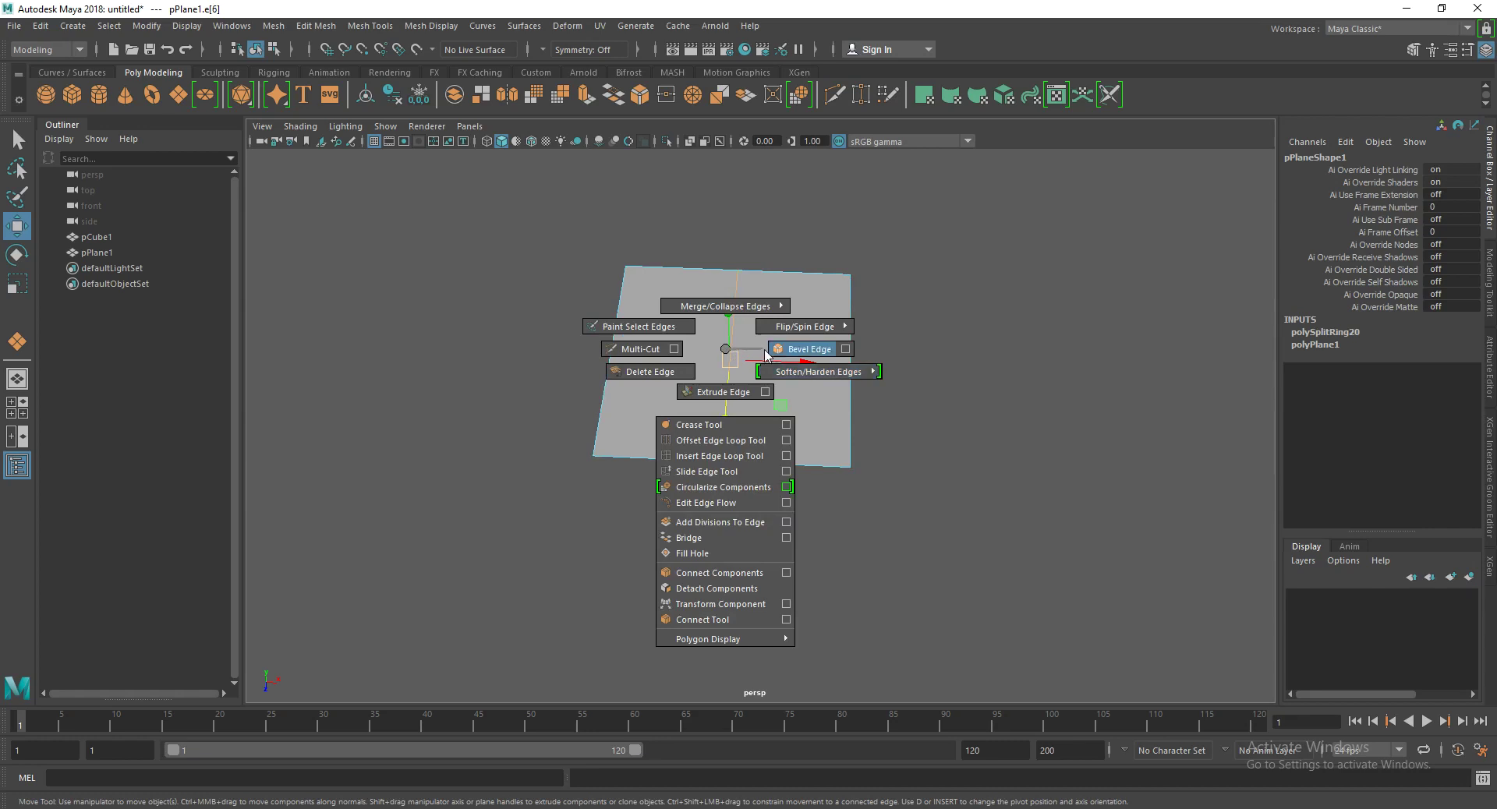
pyautogui.click(699, 328)
pyautogui.keyDown('shift'); pyautogui.click(769, 362); pyautogui.keyUp('shift')
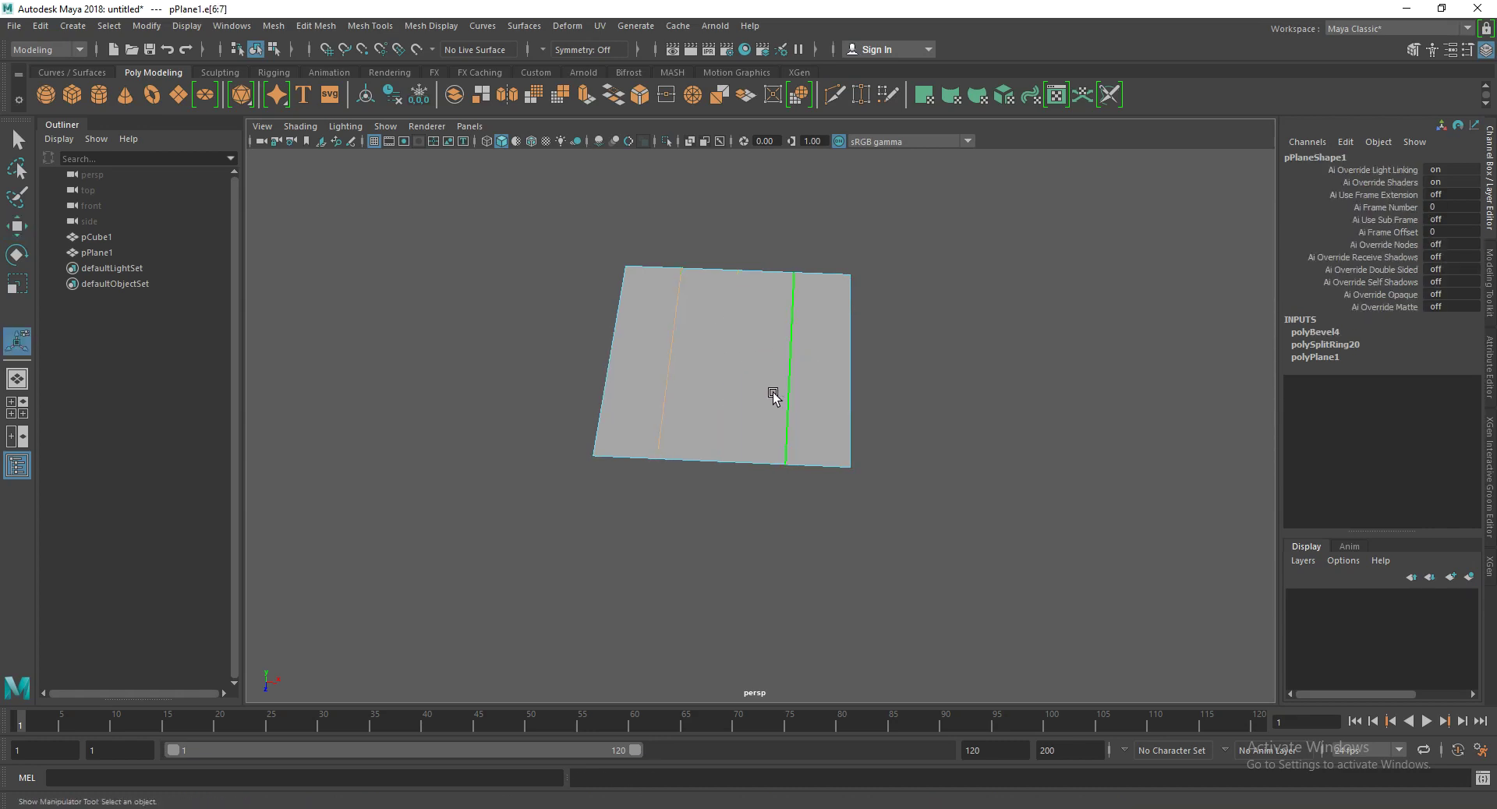
pyautogui.press('r')
pyautogui.moveTo(801, 362); pyautogui.dragTo(773, 360)
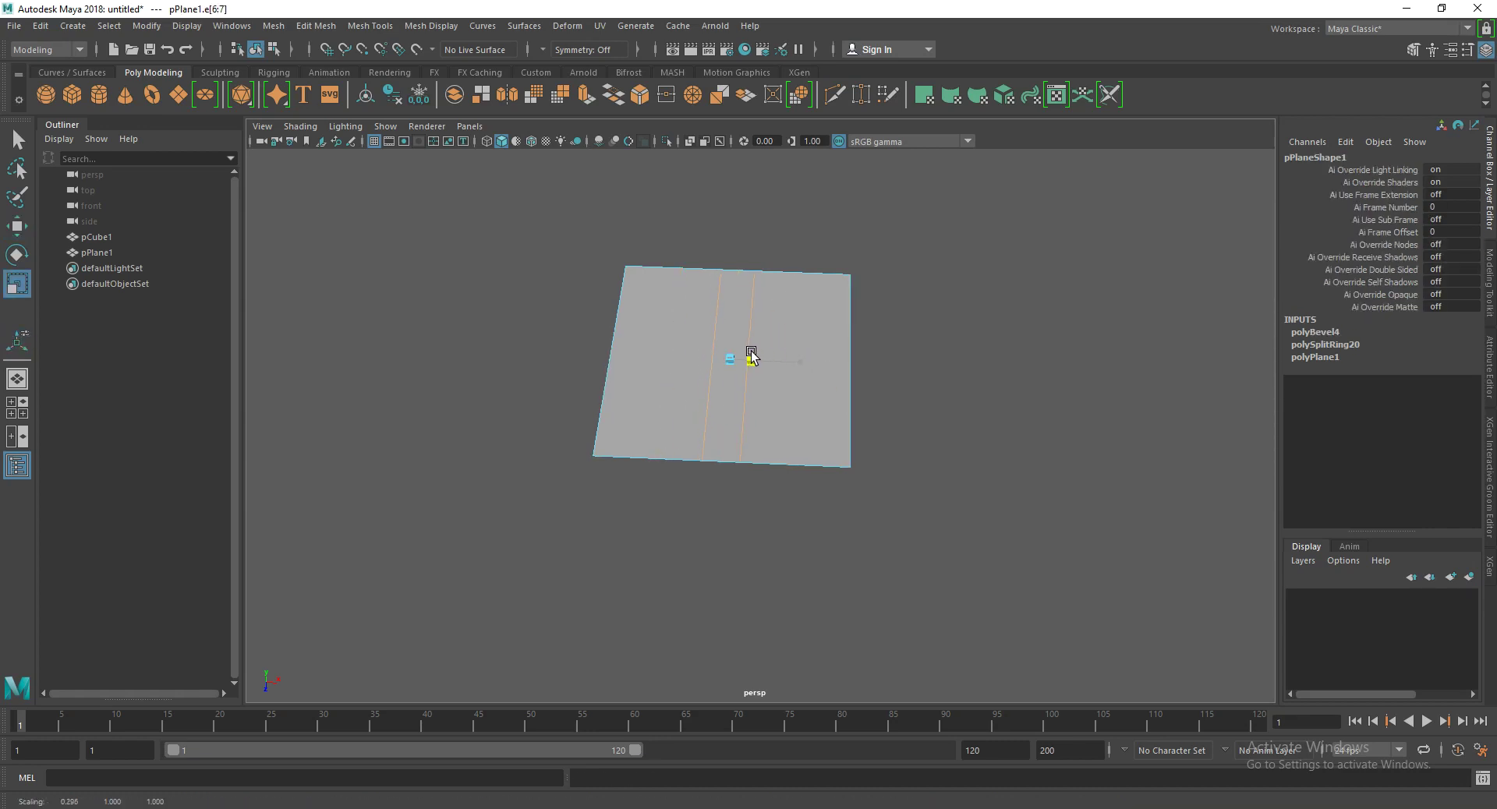
# Step: Split the plane with a crossing edge ring, bevel it, and shrink the middle edge slightly
pyautogui.click(747, 361)
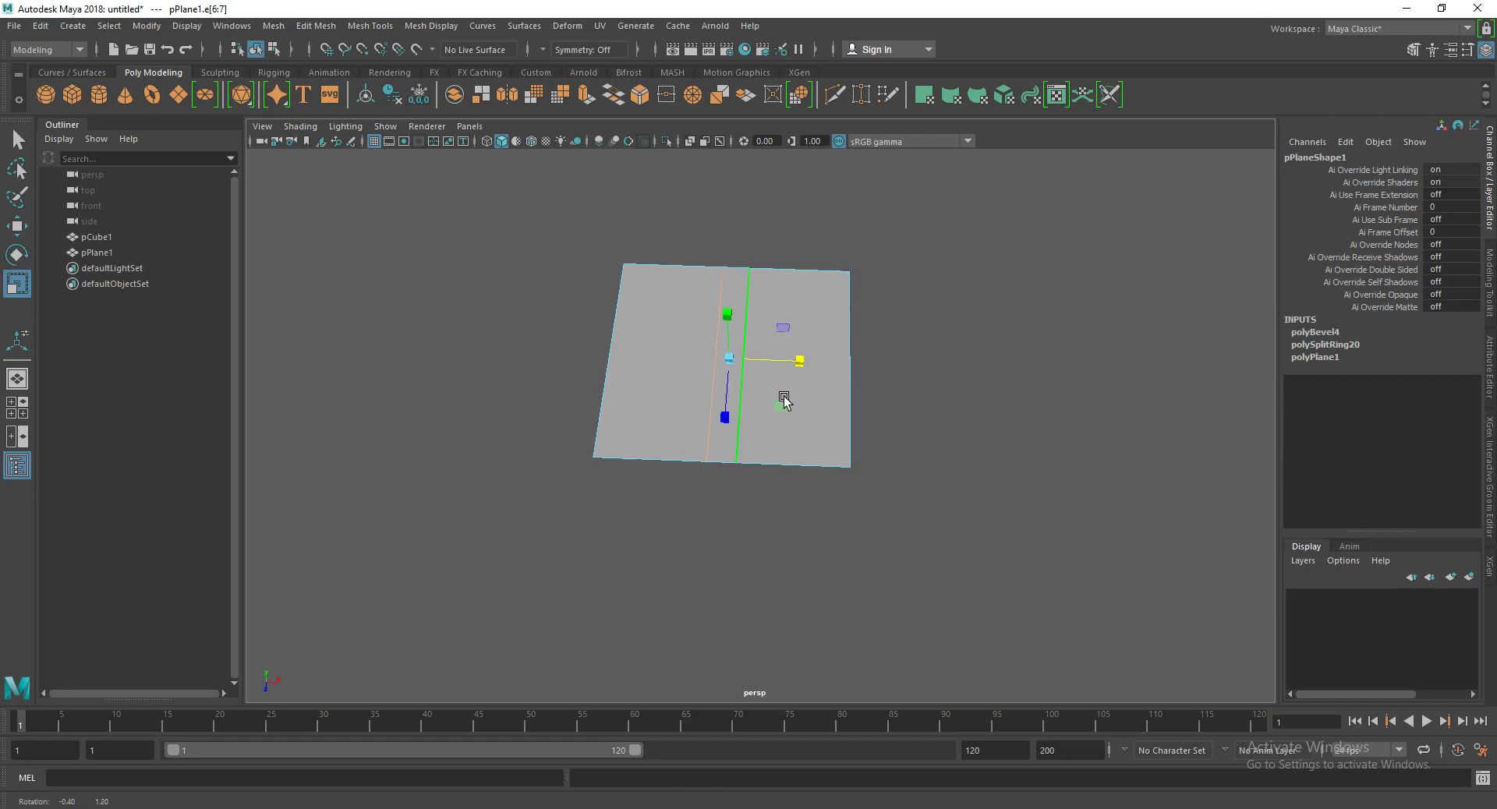
pyautogui.keyDown('alt'); pyautogui.moveTo(779, 394); pyautogui.dragTo(651, 418); pyautogui.keyUp('alt')
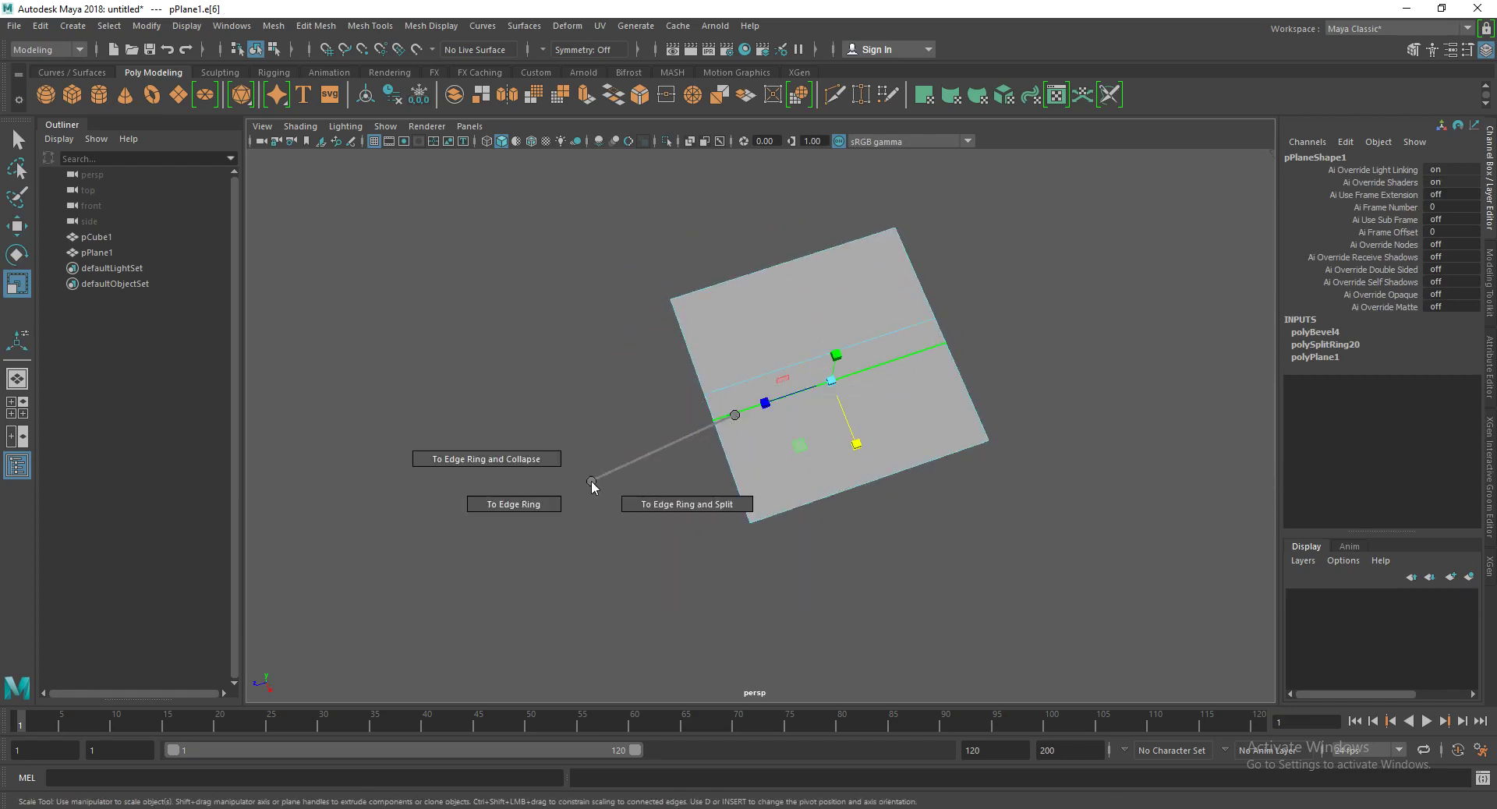
pyautogui.keyDown('shift'); pyautogui.moveTo(734, 416); pyautogui.dragTo(679, 499, button='right'); pyautogui.keyUp('shift')
pyautogui.keyDown('shift'); pyautogui.rightClick(857, 444); pyautogui.keyUp('shift')
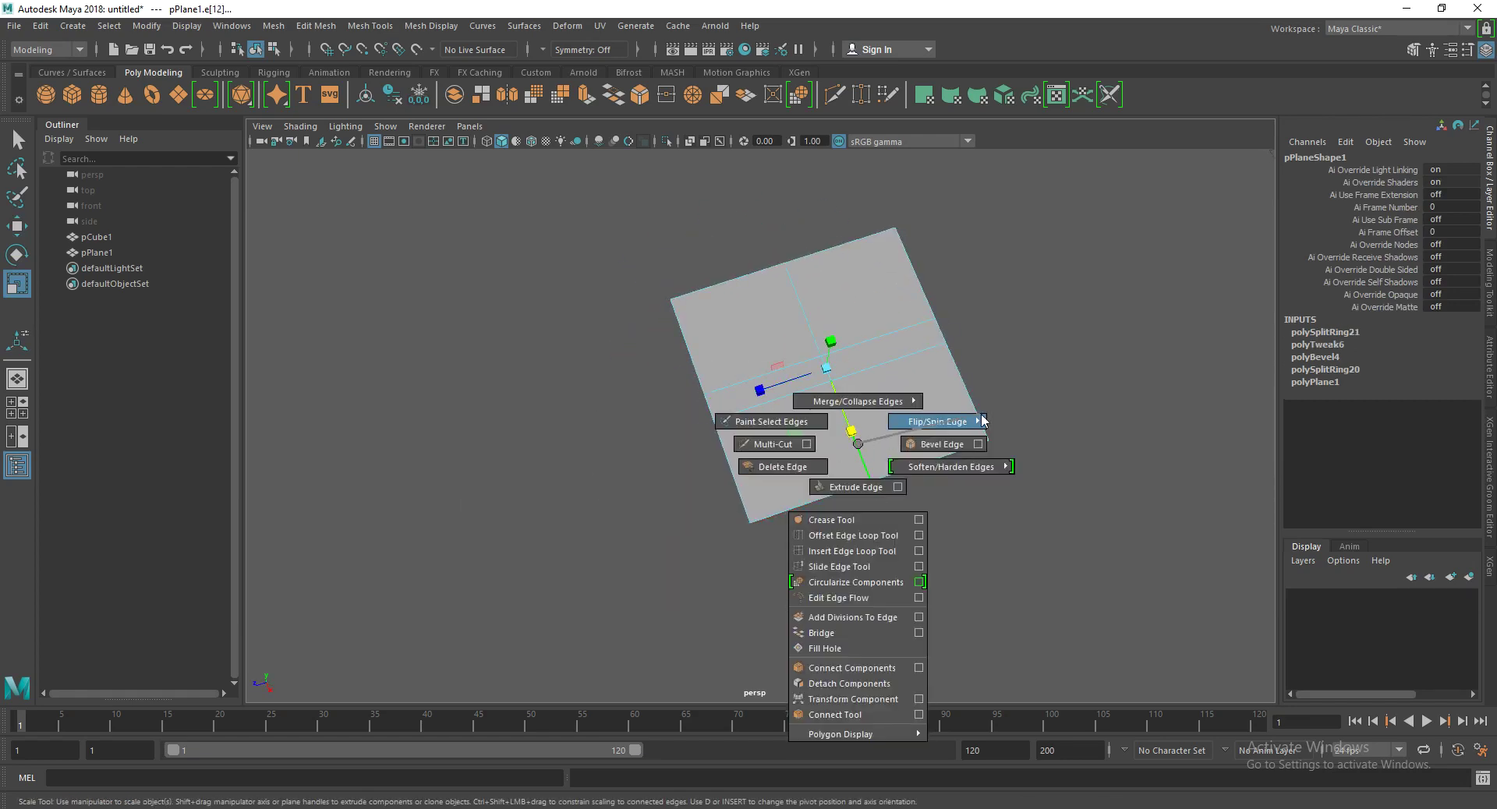
pyautogui.keyDown('shift'); pyautogui.moveTo(857, 445); pyautogui.dragTo(902, 445, button='right'); pyautogui.keyUp('shift')
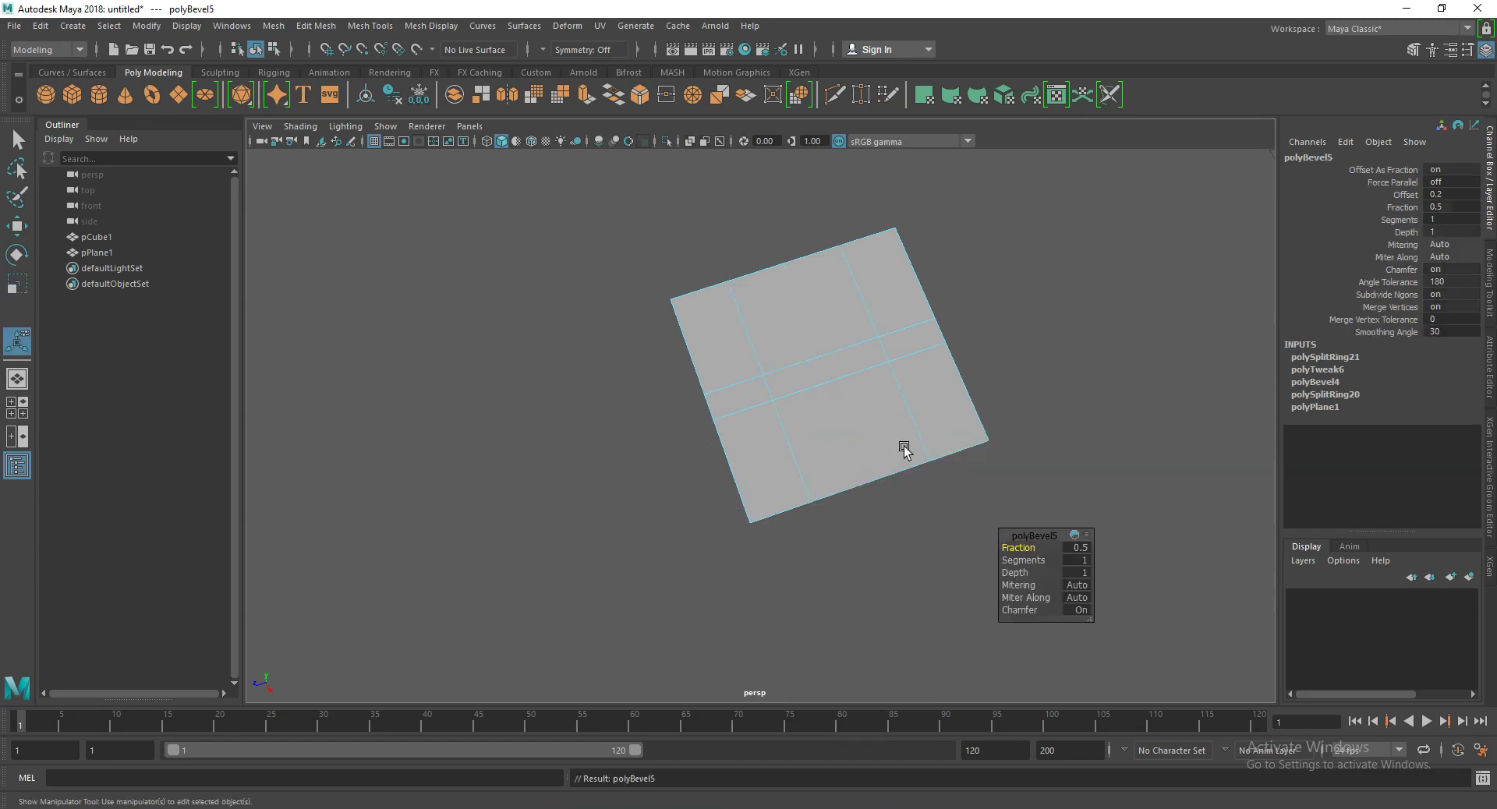
pyautogui.press('t')
pyautogui.click(843, 385)
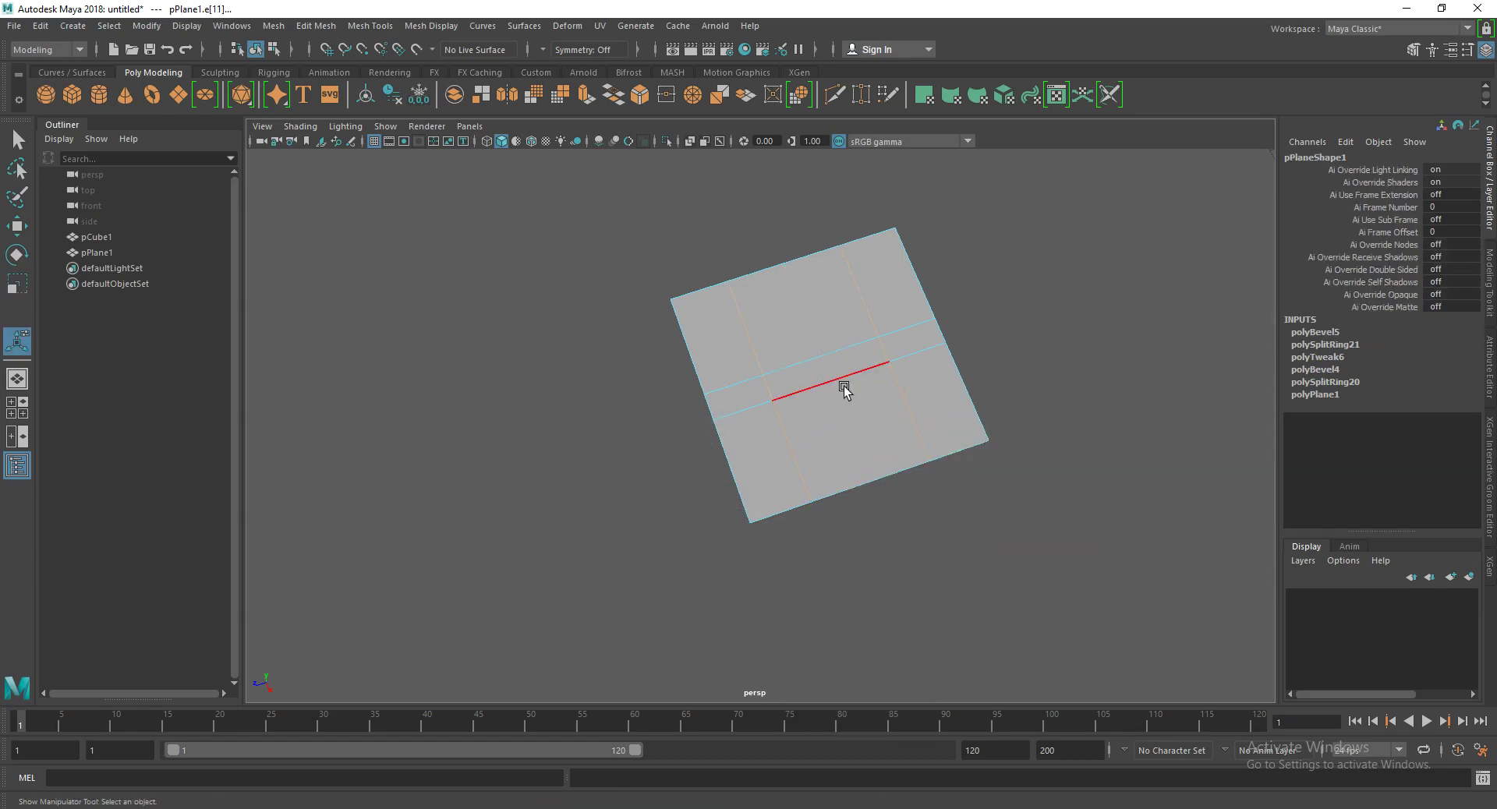
pyautogui.press('r')
pyautogui.moveTo(764, 385); pyautogui.dragTo(762, 387)
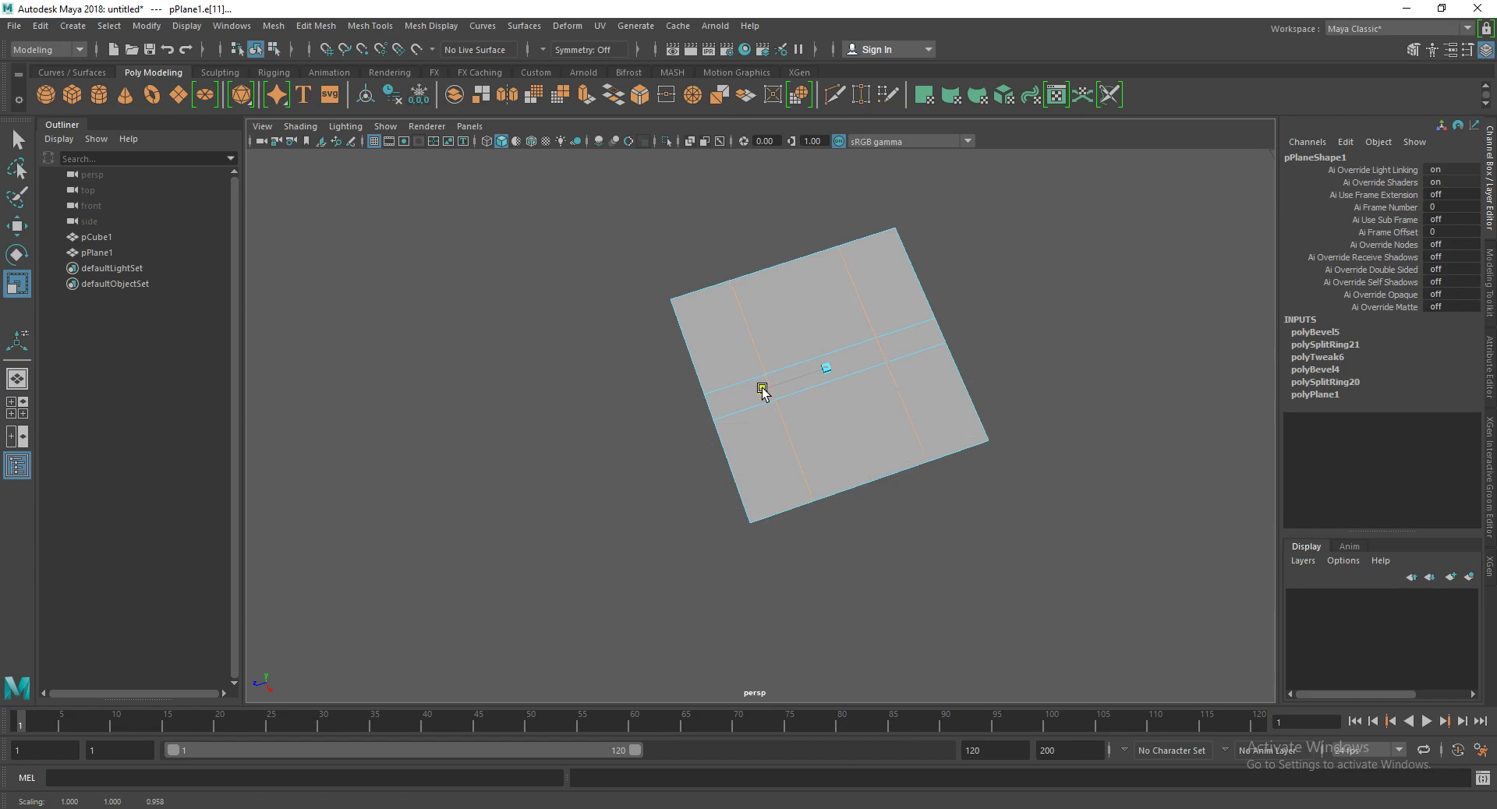
# Step: Try an extra edge ring split slid toward the right border, then undo it
pyautogui.press('F8')
pyautogui.click(943, 508)
pyautogui.moveTo(849, 535)
pyautogui.keyDown('alt'); pyautogui.mouseDown()
pyautogui.moveTo(901, 433)
pyautogui.moveTo(836, 390)
pyautogui.mouseUp(); pyautogui.keyUp('alt')
pyautogui.press('F10')
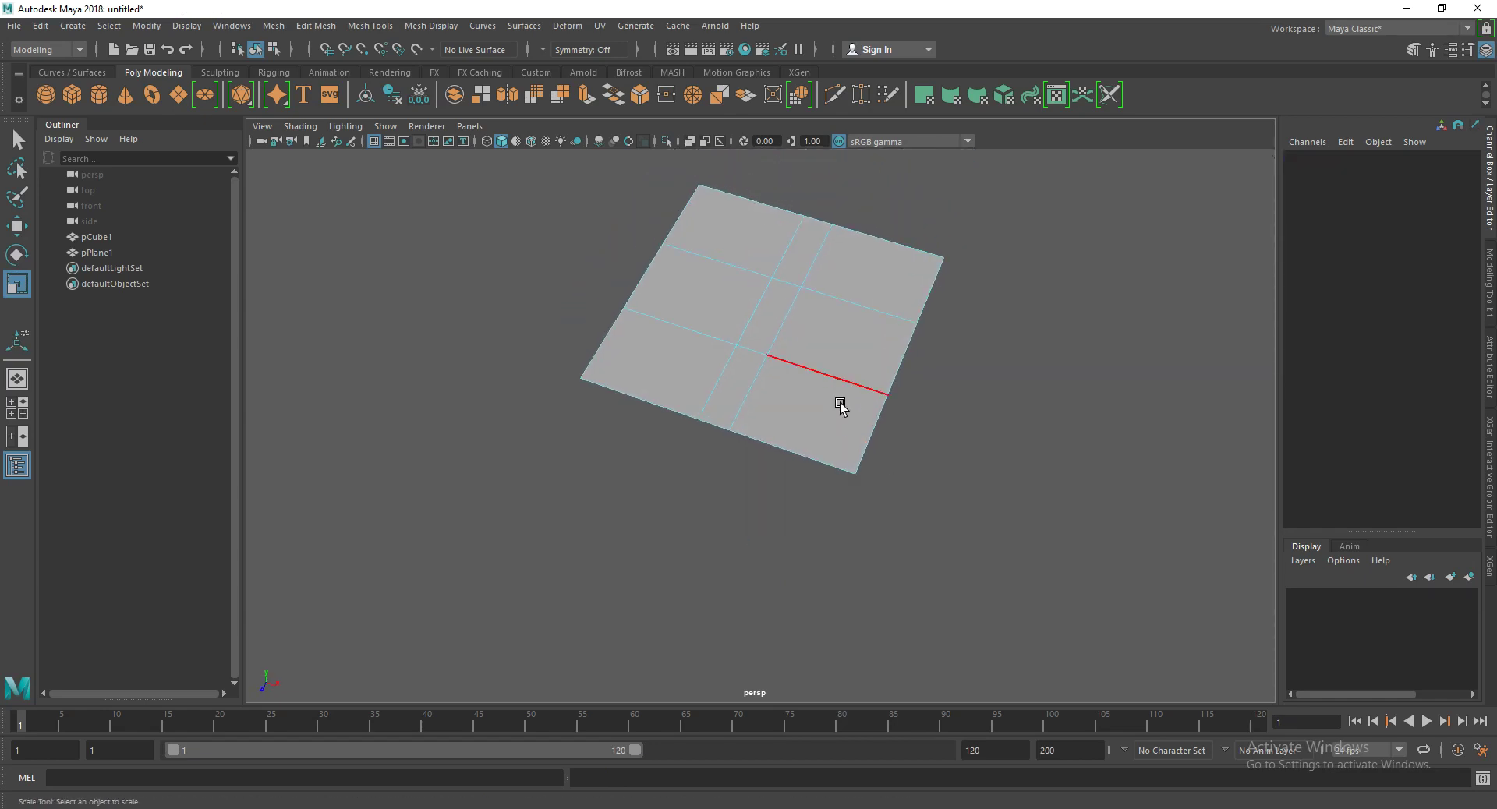
pyautogui.click(835, 386)
pyautogui.press('w')
pyautogui.keyDown('shift'); pyautogui.moveTo(772, 448); pyautogui.dragTo(863, 500, button='right'); pyautogui.keyUp('shift')
pyautogui.moveTo(913, 361); pyautogui.dragTo(958, 390)
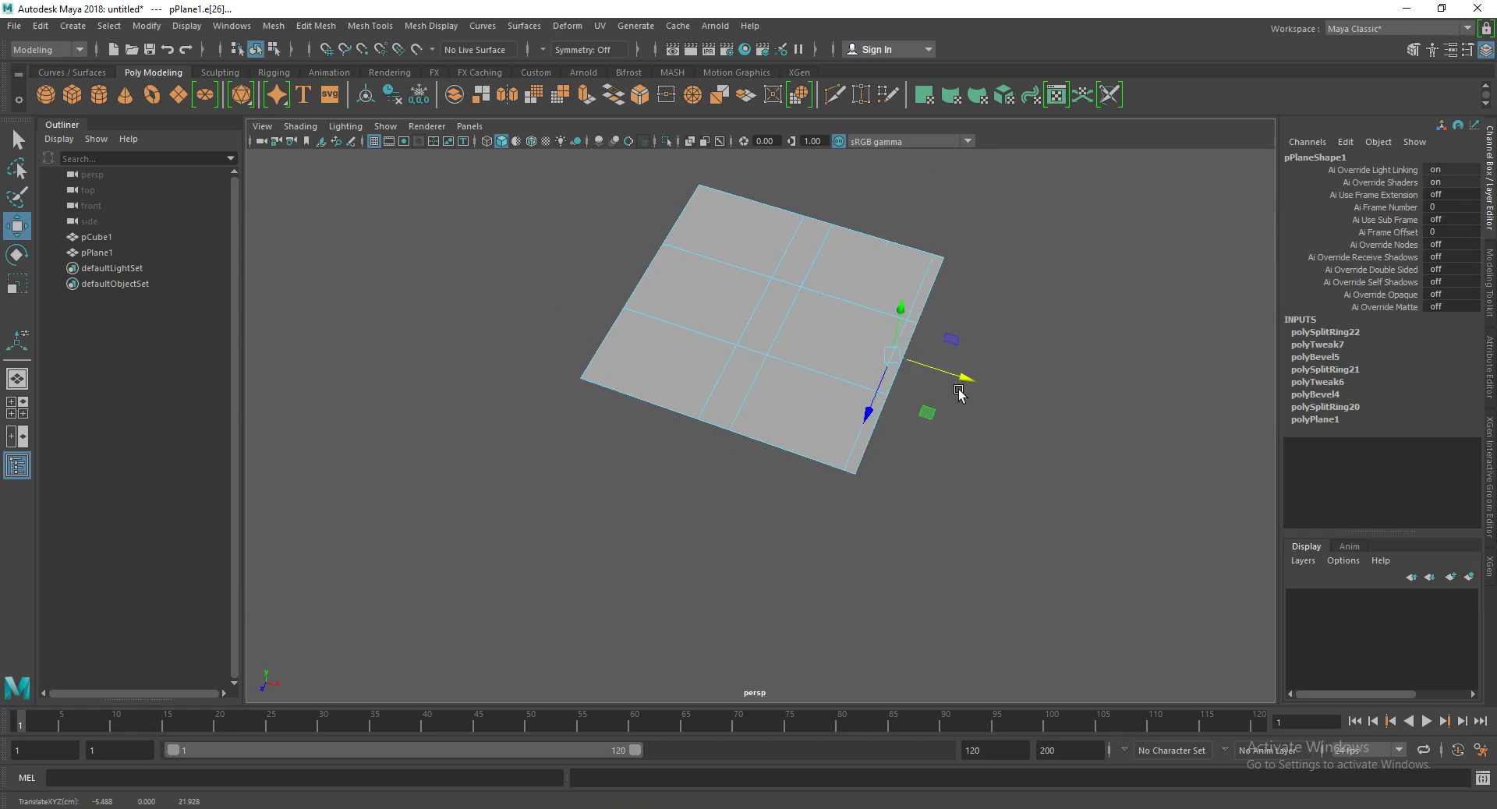
pyautogui.hotkey('ctrl', 'z')
pyautogui.hotkey('ctrl', 'z')
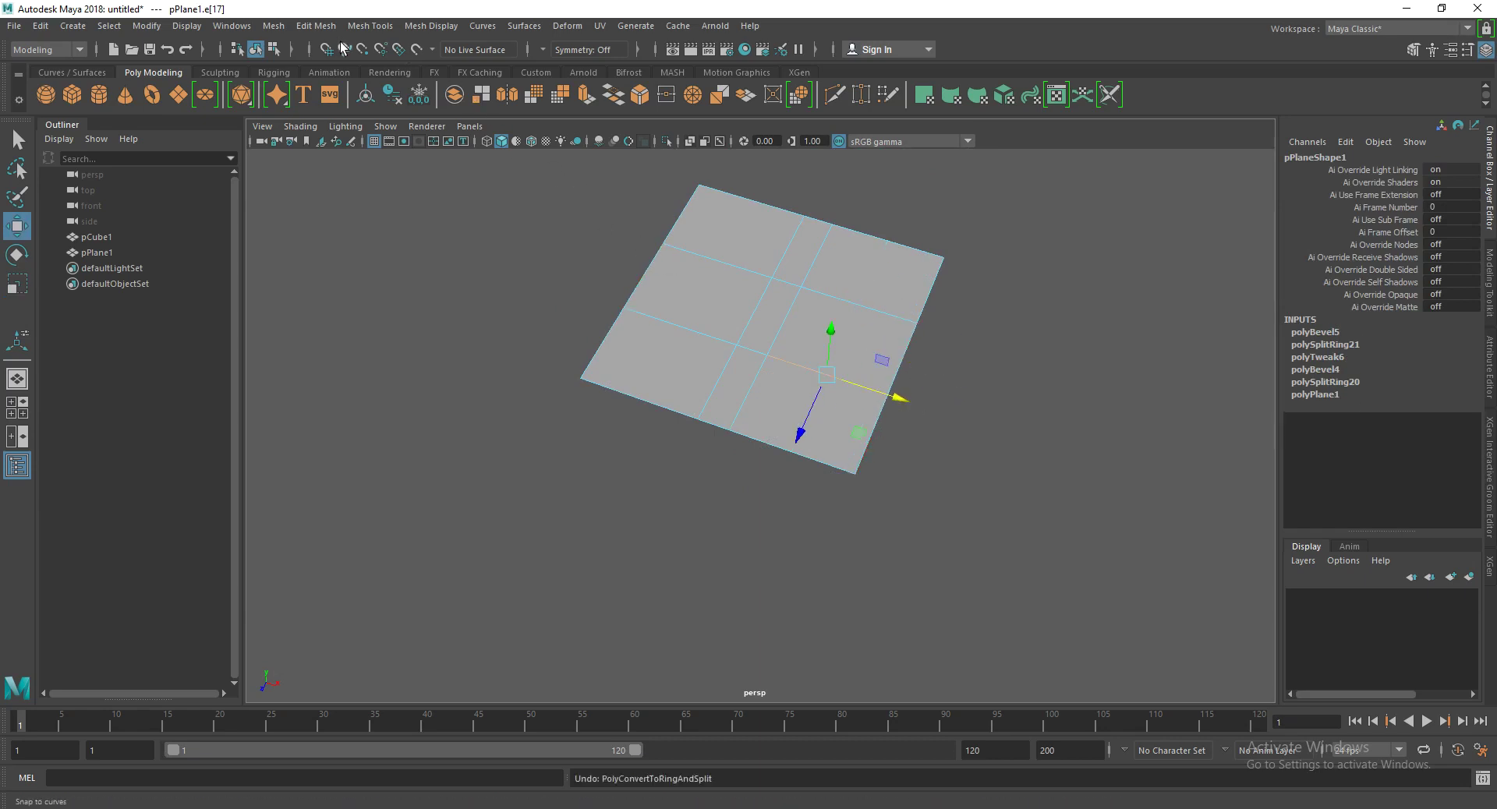
pyautogui.click(369, 25)
# Step: Insert edge loops close to each of the plane's four borders, then switch to the top view
pyautogui.click(416, 144)
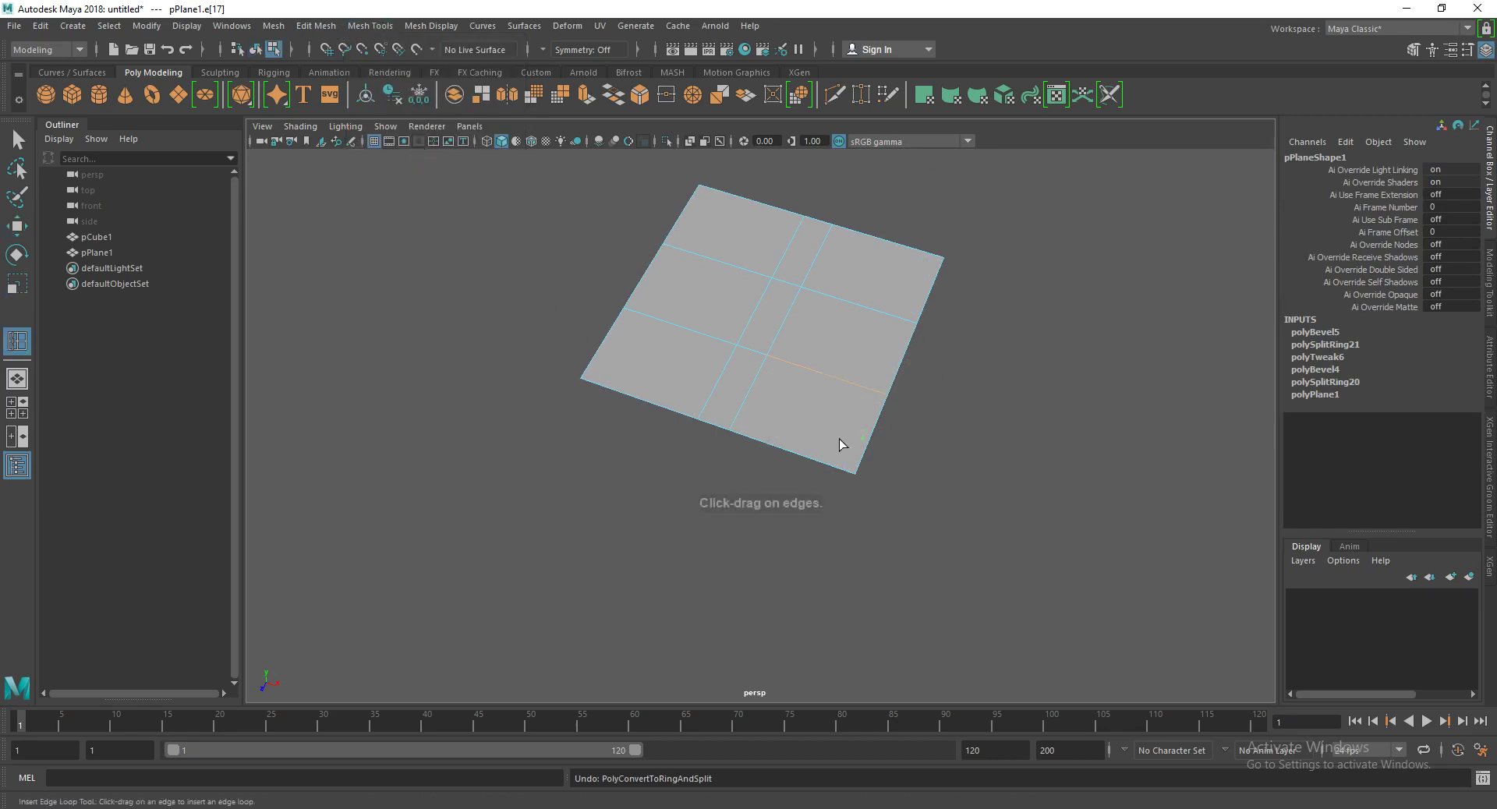
pyautogui.keyDown('alt'); pyautogui.moveTo(839, 439); pyautogui.dragTo(732, 445); pyautogui.keyUp('alt')
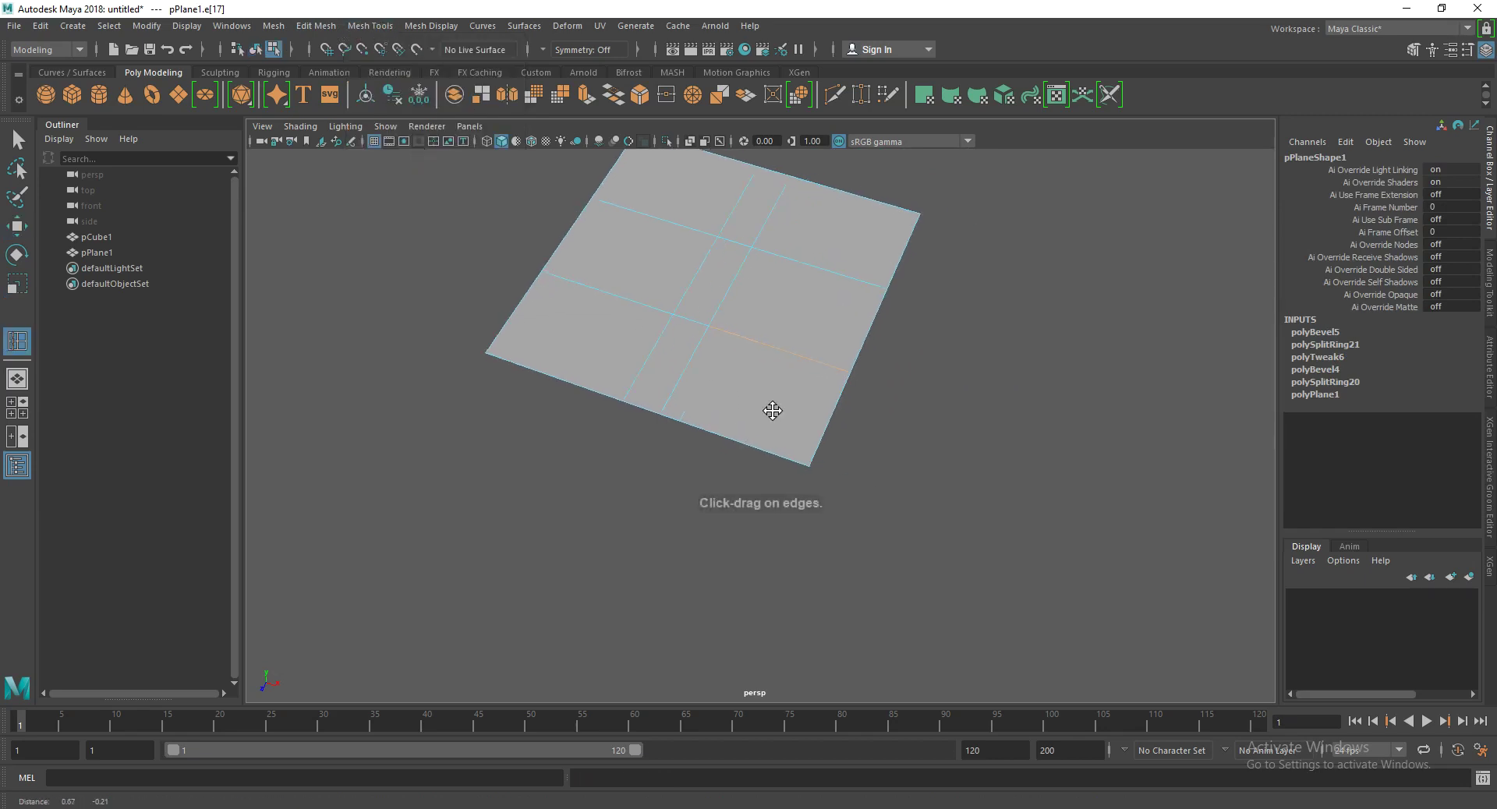
pyautogui.click(753, 452)
pyautogui.click(780, 452)
pyautogui.moveTo(701, 445)
pyautogui.keyDown('alt'); pyautogui.mouseDown()
pyautogui.moveTo(644, 470)
pyautogui.moveTo(705, 471)
pyautogui.mouseUp(); pyautogui.keyUp('alt')
pyautogui.click(515, 489)
pyautogui.keyDown('alt'); pyautogui.moveTo(514, 489); pyautogui.dragTo(695, 482); pyautogui.keyUp('alt')
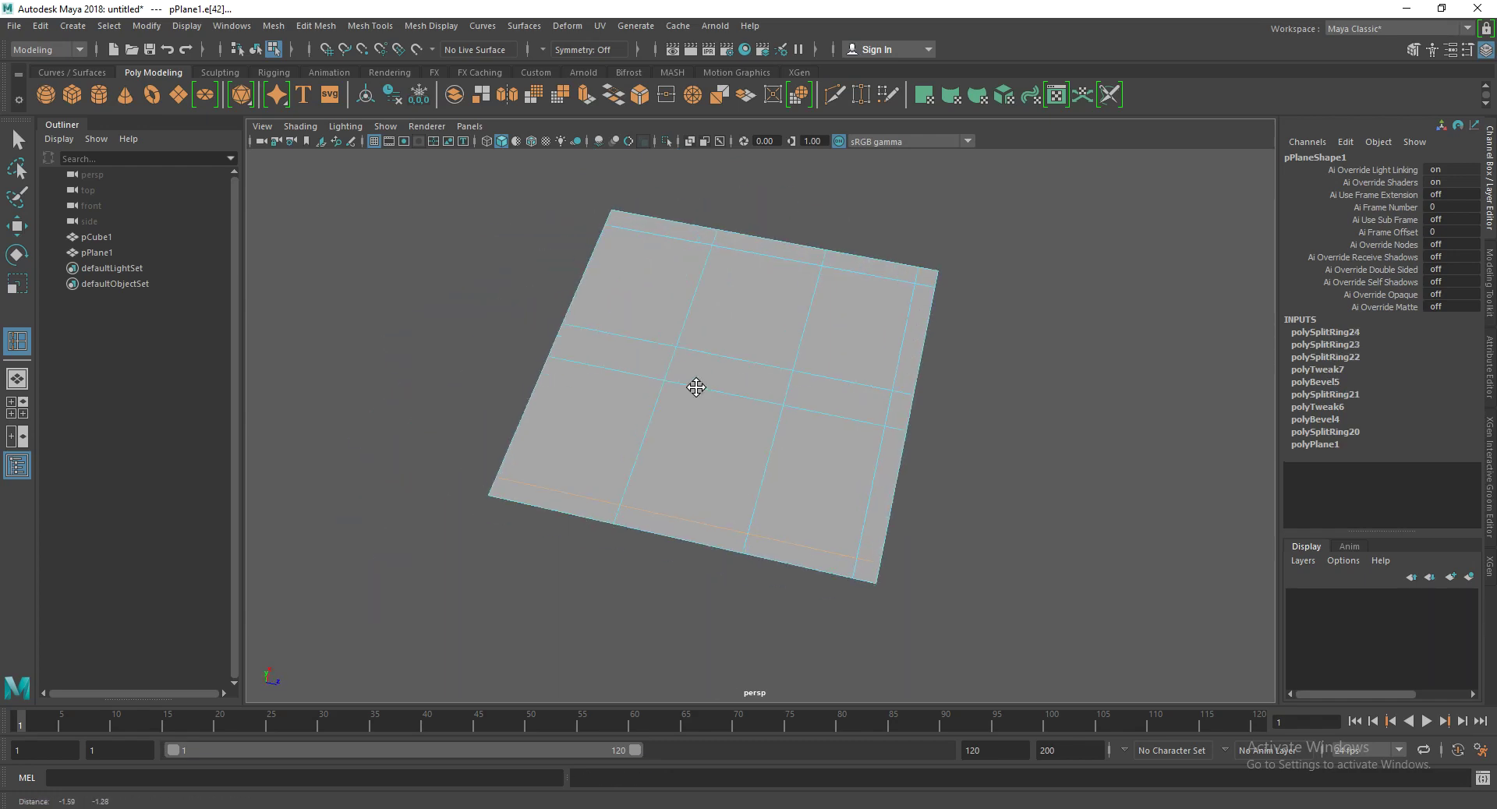
pyautogui.click(520, 488)
pyautogui.keyDown('alt'); pyautogui.moveTo(518, 491); pyautogui.dragTo(491, 495); pyautogui.keyUp('alt')
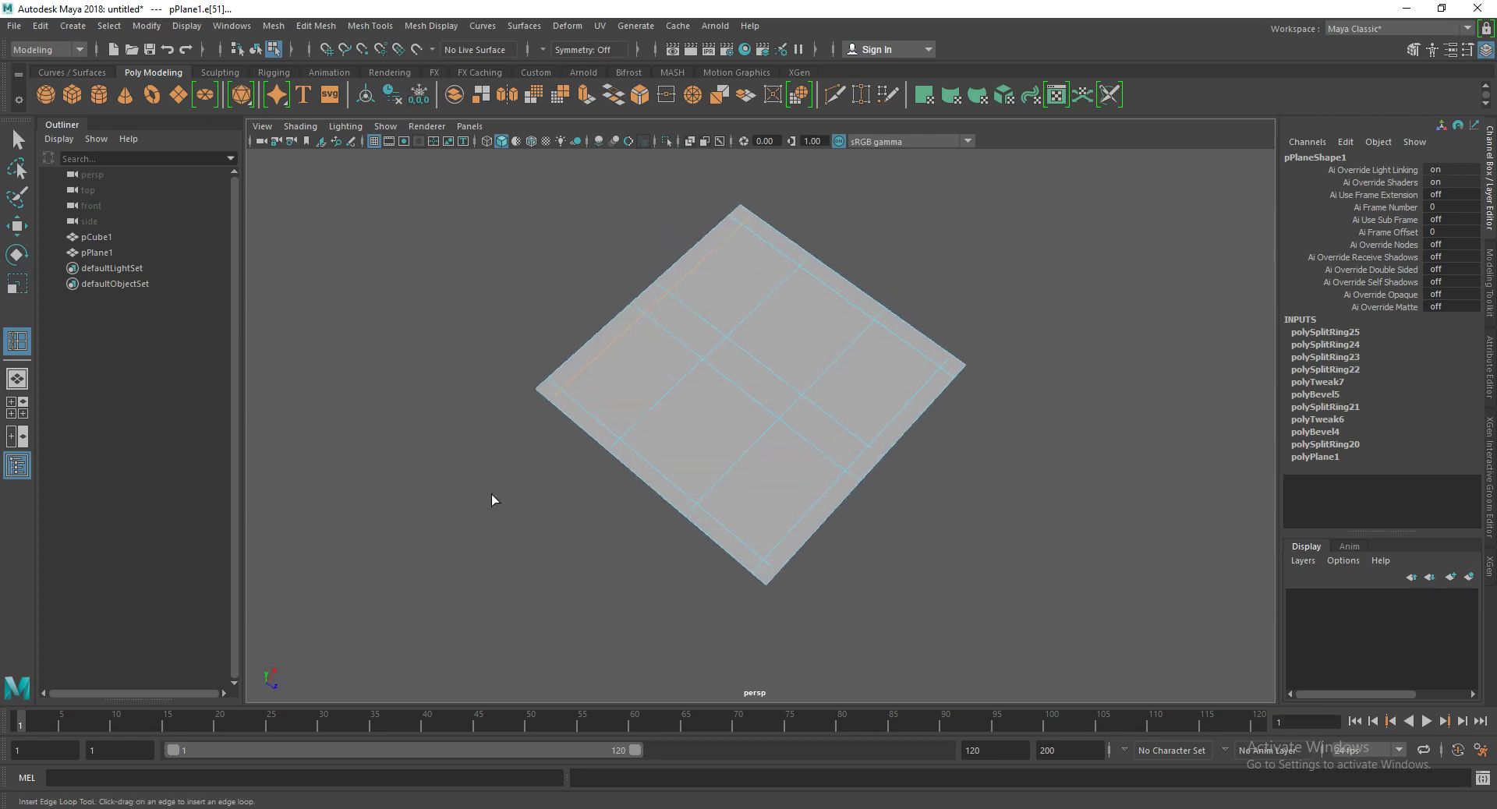
pyautogui.press('space')
pyautogui.moveTo(690, 429); pyautogui.dragTo(561, 437)
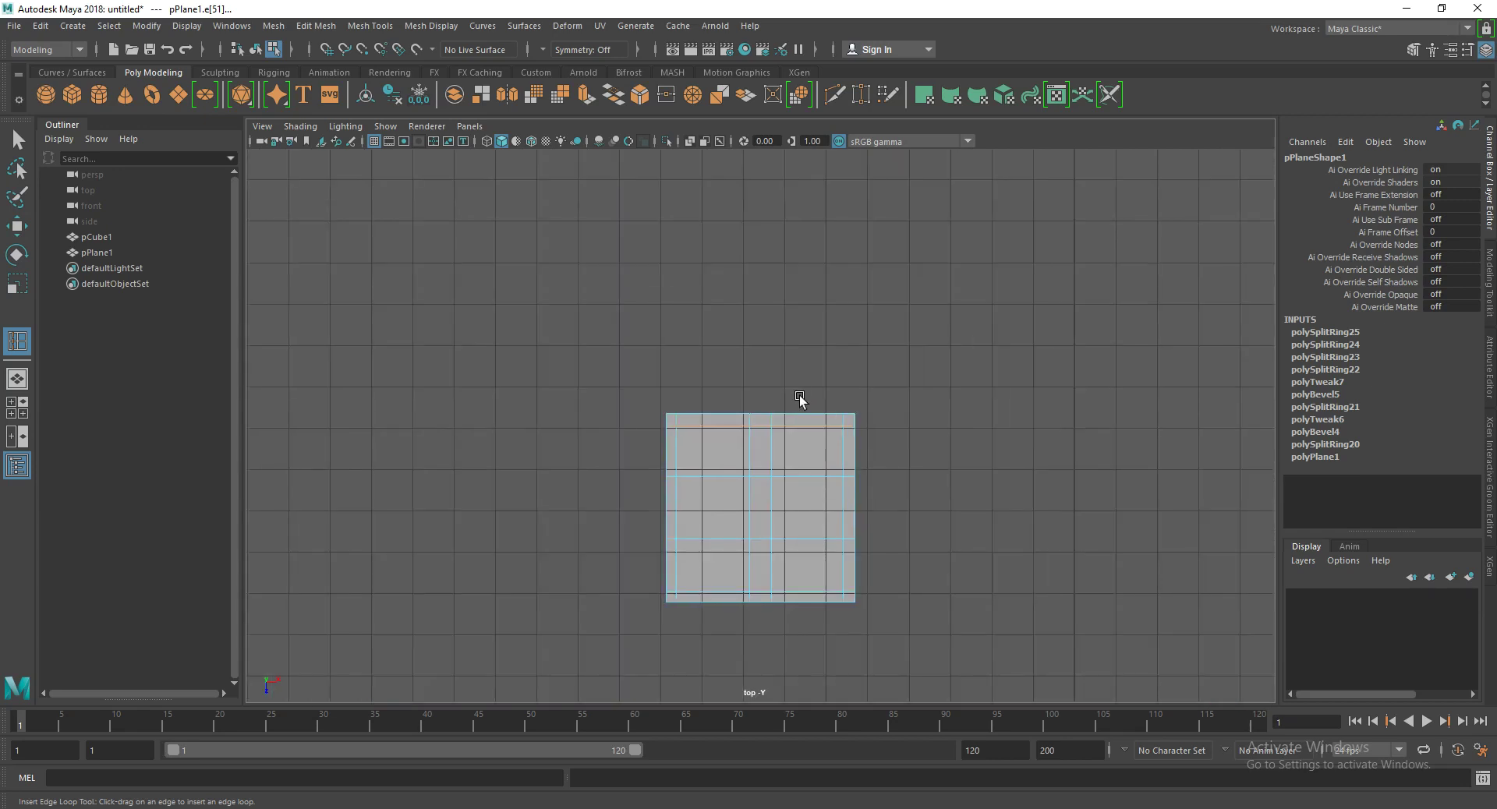
# Step: Select the two top corner vertices, lower them slightly, and scale them inward
pyautogui.press('w')
pyautogui.scroll(3, 652, 425)
pyautogui.scroll(3, 652, 421)
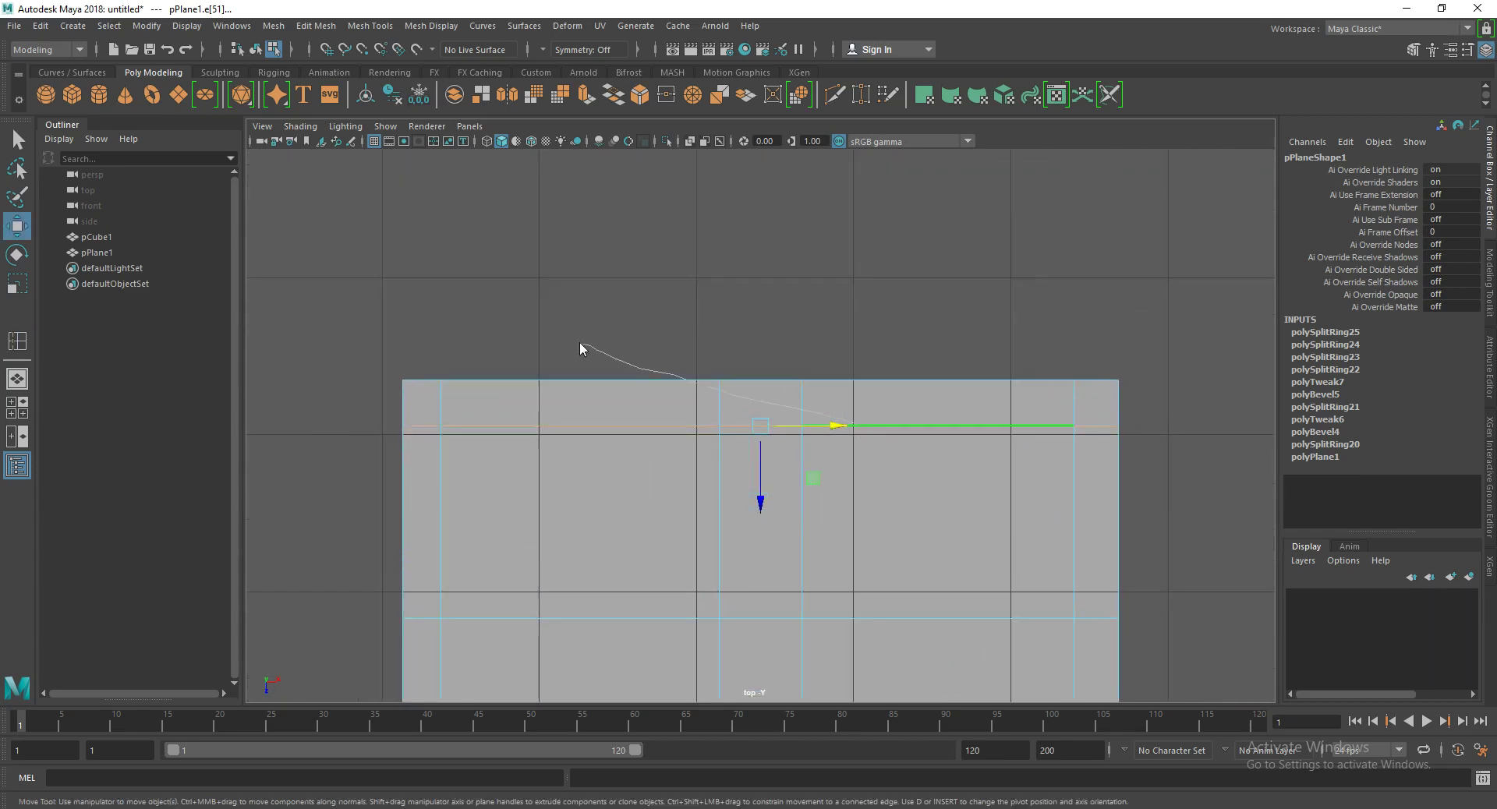
pyautogui.press('F9')
pyautogui.scroll(1, 702, 366)
pyautogui.keyDown('alt'); pyautogui.moveTo(847, 388); pyautogui.dragTo(549, 377, button='middle'); pyautogui.keyUp('alt')
pyautogui.moveTo(895, 363); pyautogui.dragTo(895, 363)
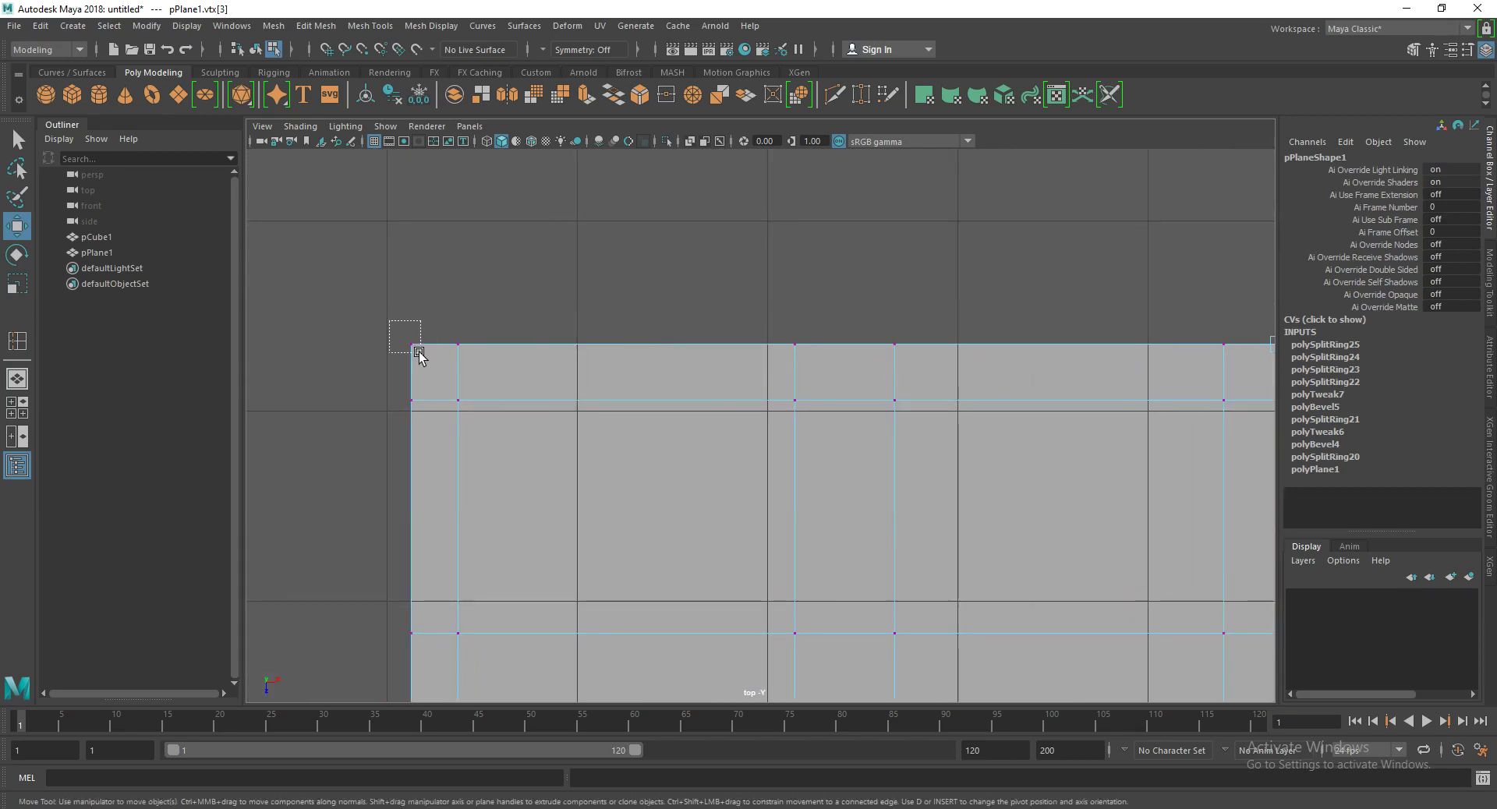
pyautogui.keyDown('shift'); pyautogui.click(411, 344); pyautogui.keyUp('shift')
pyautogui.scroll(-3, 474, 371)
pyautogui.scroll(1, 811, 449)
pyautogui.moveTo(811, 453); pyautogui.dragTo(811, 468)
pyautogui.press('r')
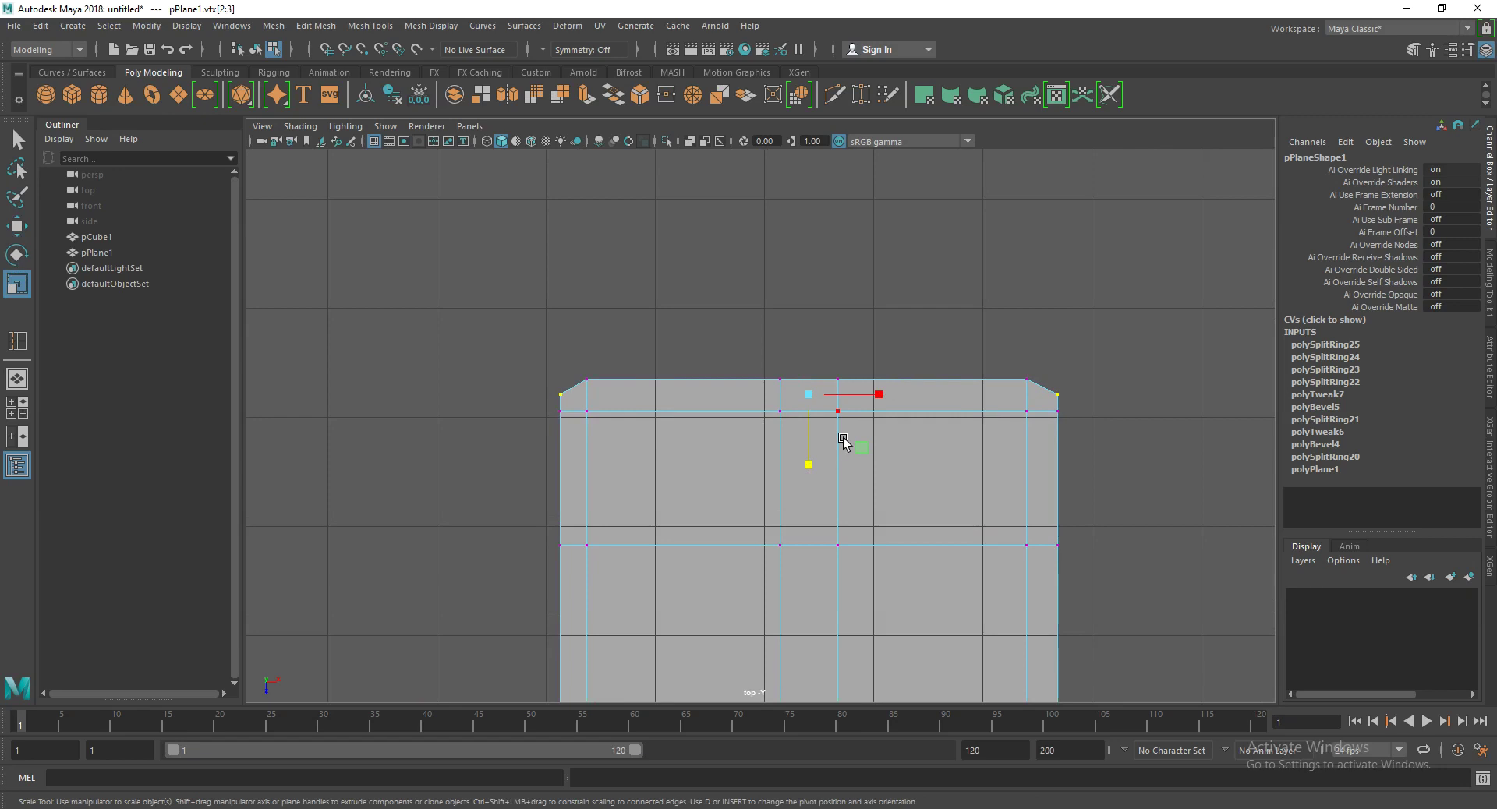
pyautogui.moveTo(886, 394); pyautogui.dragTo(879, 397)
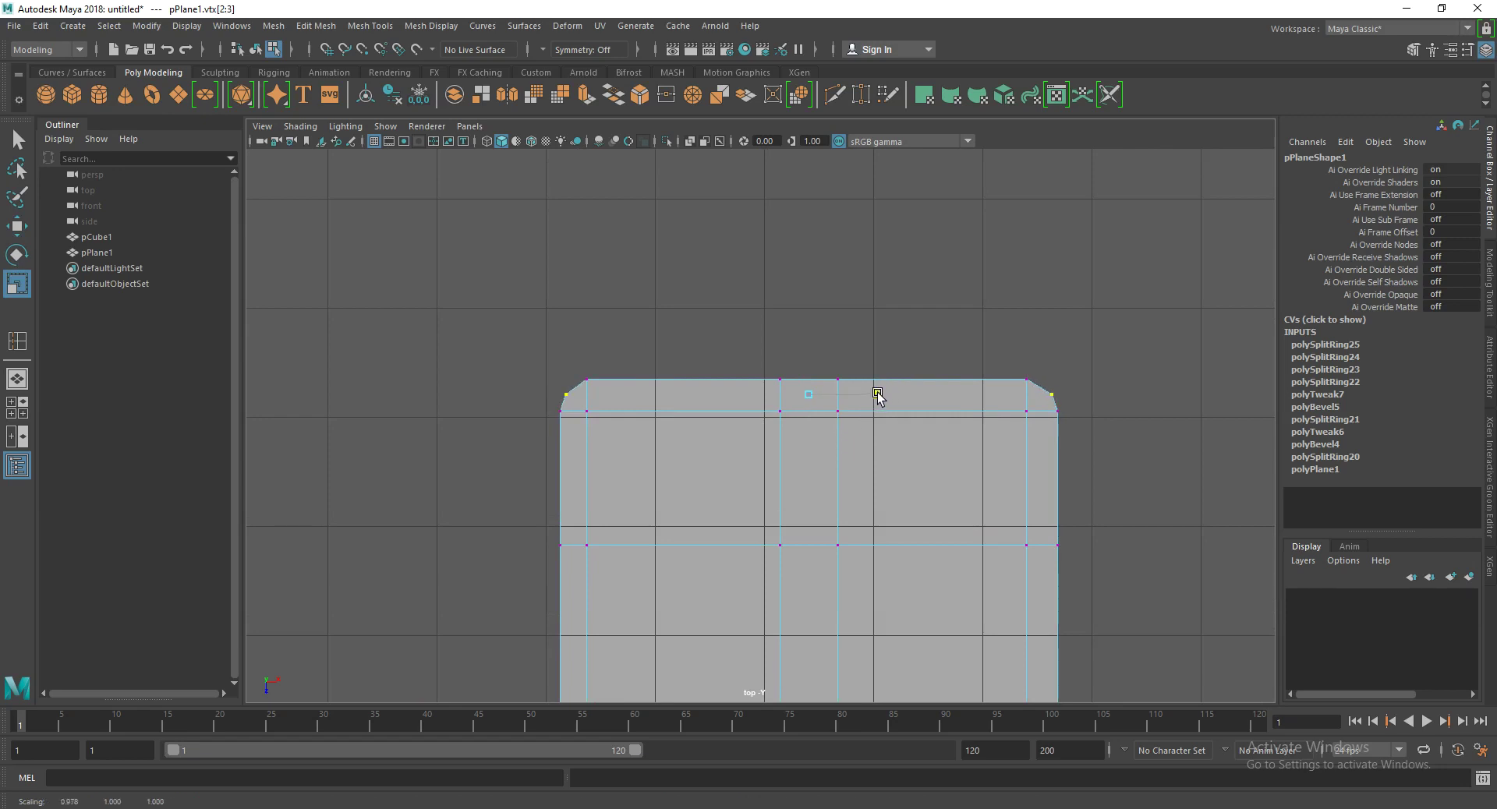
# Step: Pull the two bottom corner vertices inward, nudge them up, and return to object mode
pyautogui.keyDown('alt'); pyautogui.moveTo(981, 548); pyautogui.dragTo(972, 434, button='middle'); pyautogui.keyUp('alt')
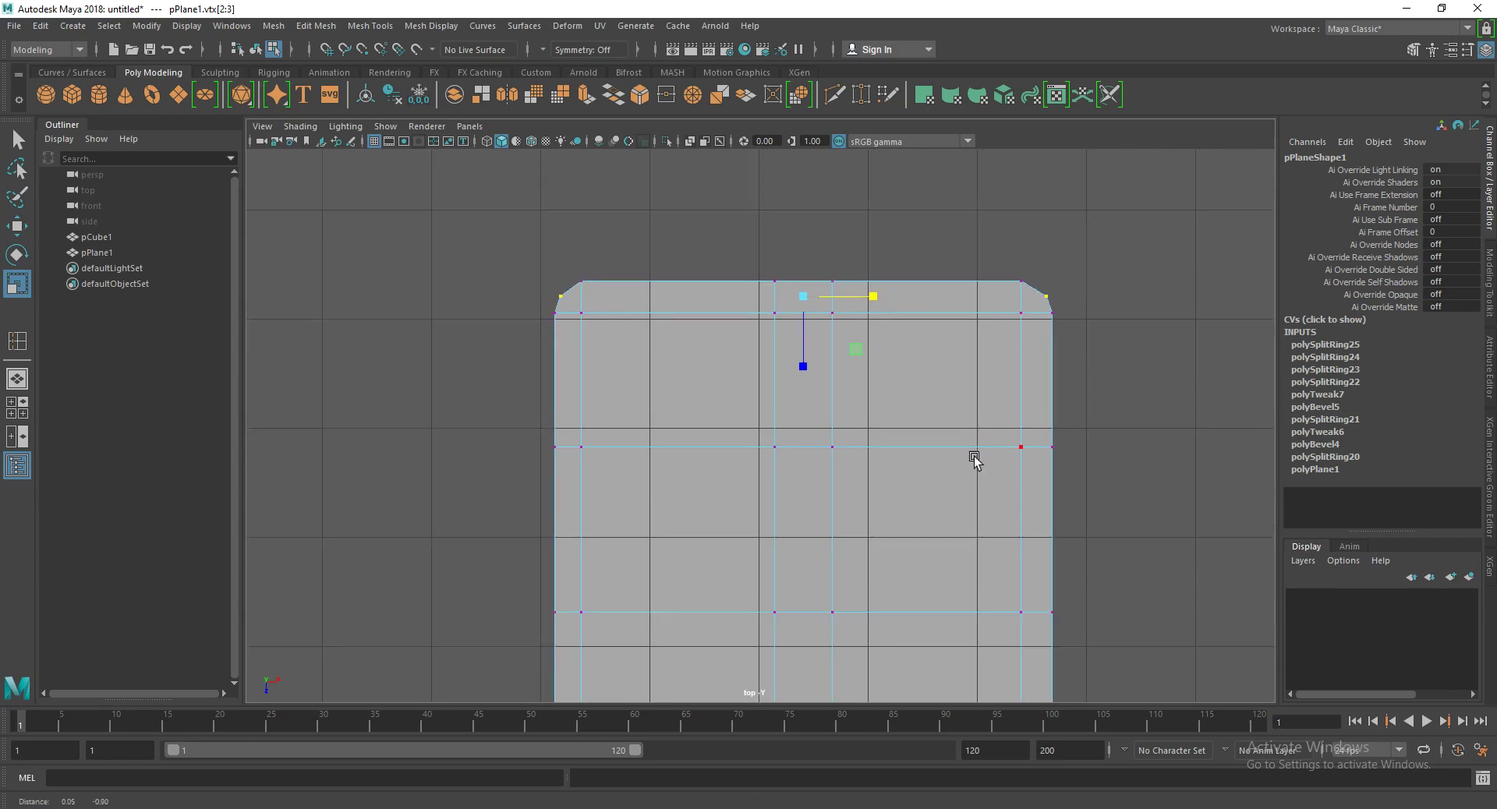
pyautogui.moveTo(1095, 575); pyautogui.dragTo(1051, 647)
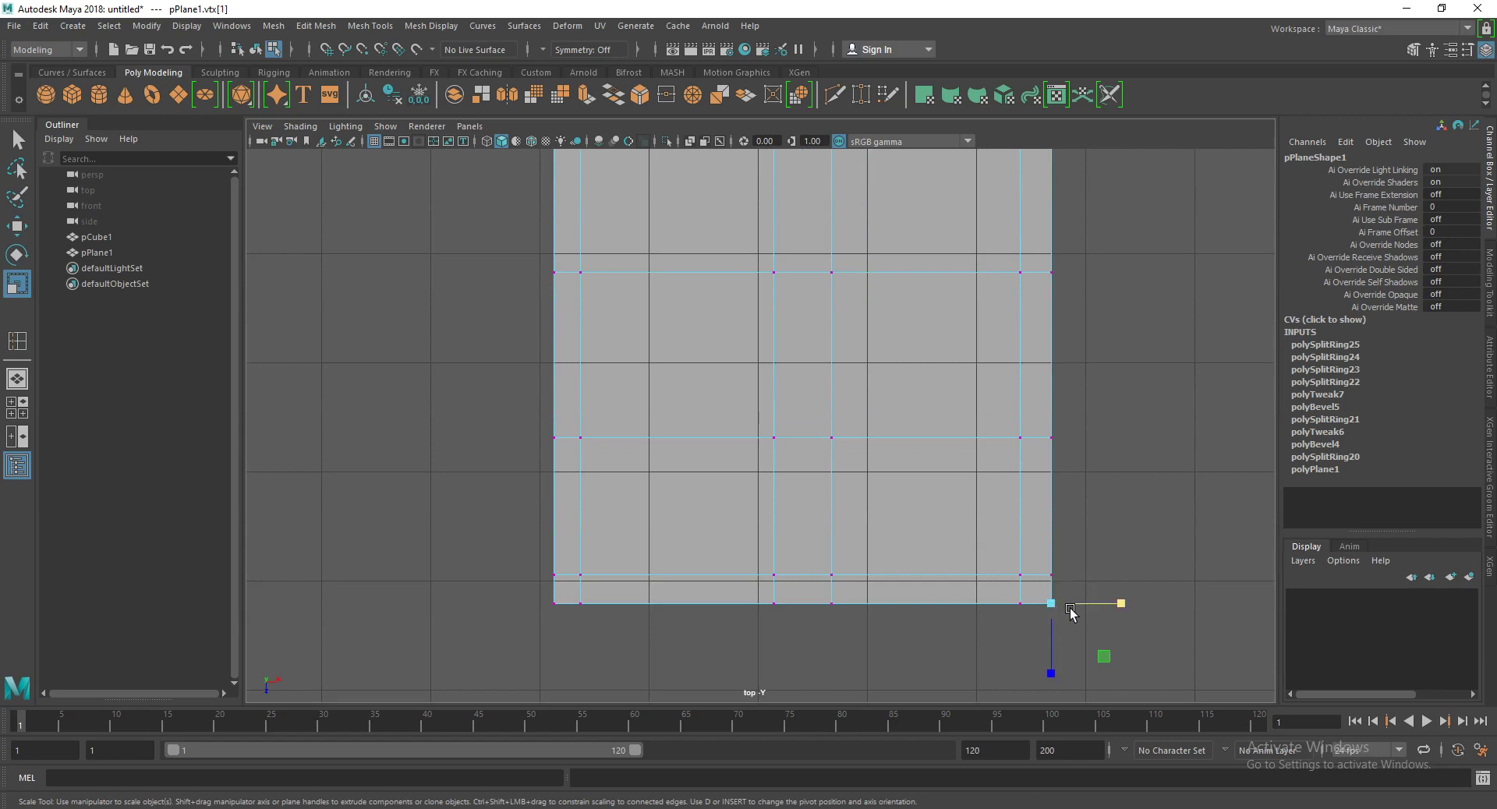
pyautogui.keyDown('shift'); pyautogui.moveTo(524, 598); pyautogui.dragTo(555, 612); pyautogui.keyUp('shift')
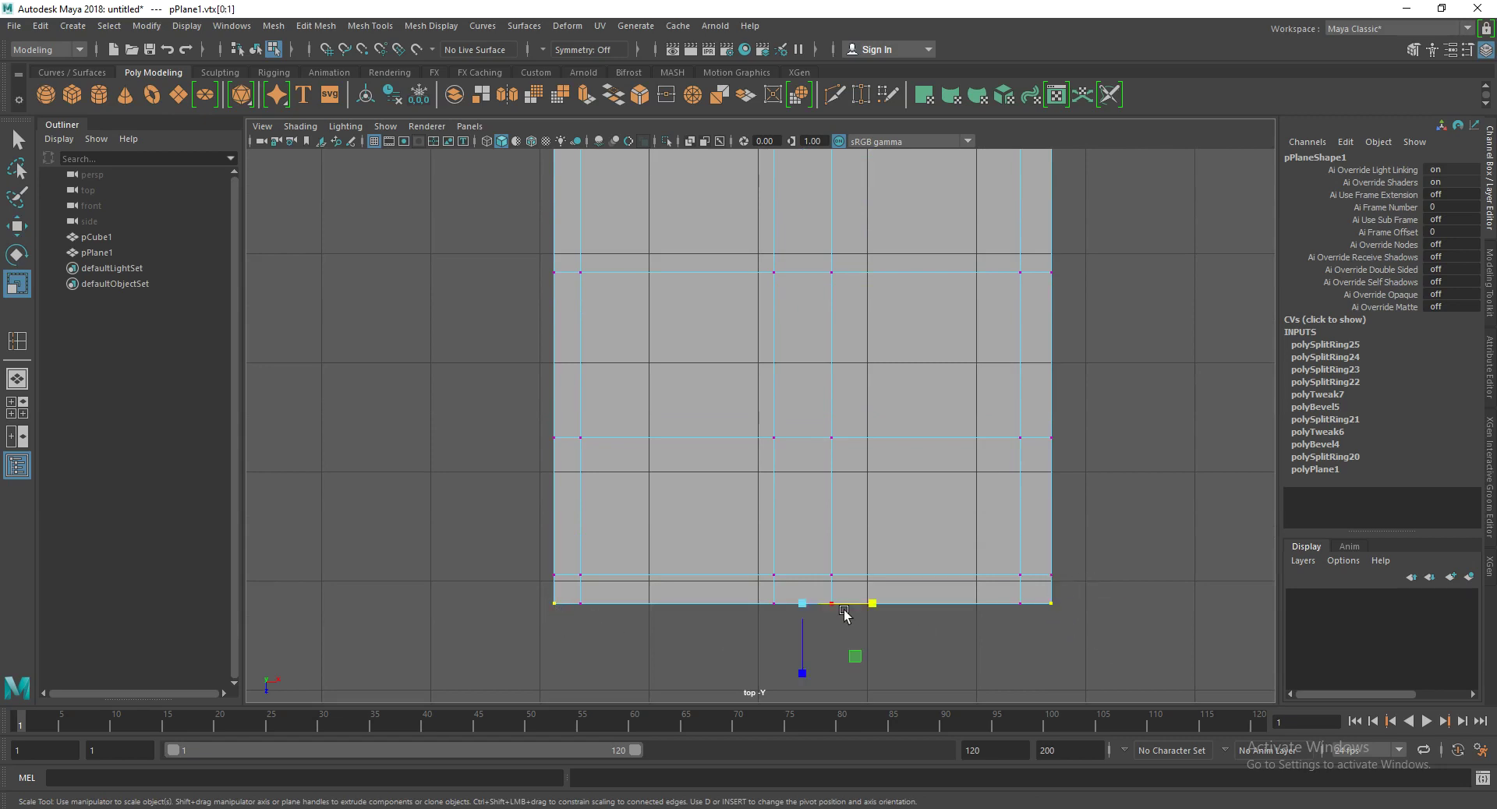
pyautogui.moveTo(869, 610); pyautogui.dragTo(863, 609)
pyautogui.press('w')
pyautogui.moveTo(807, 680); pyautogui.dragTo(807, 675)
pyautogui.moveTo(835, 376); pyautogui.dragTo(1170, 451, button='right')
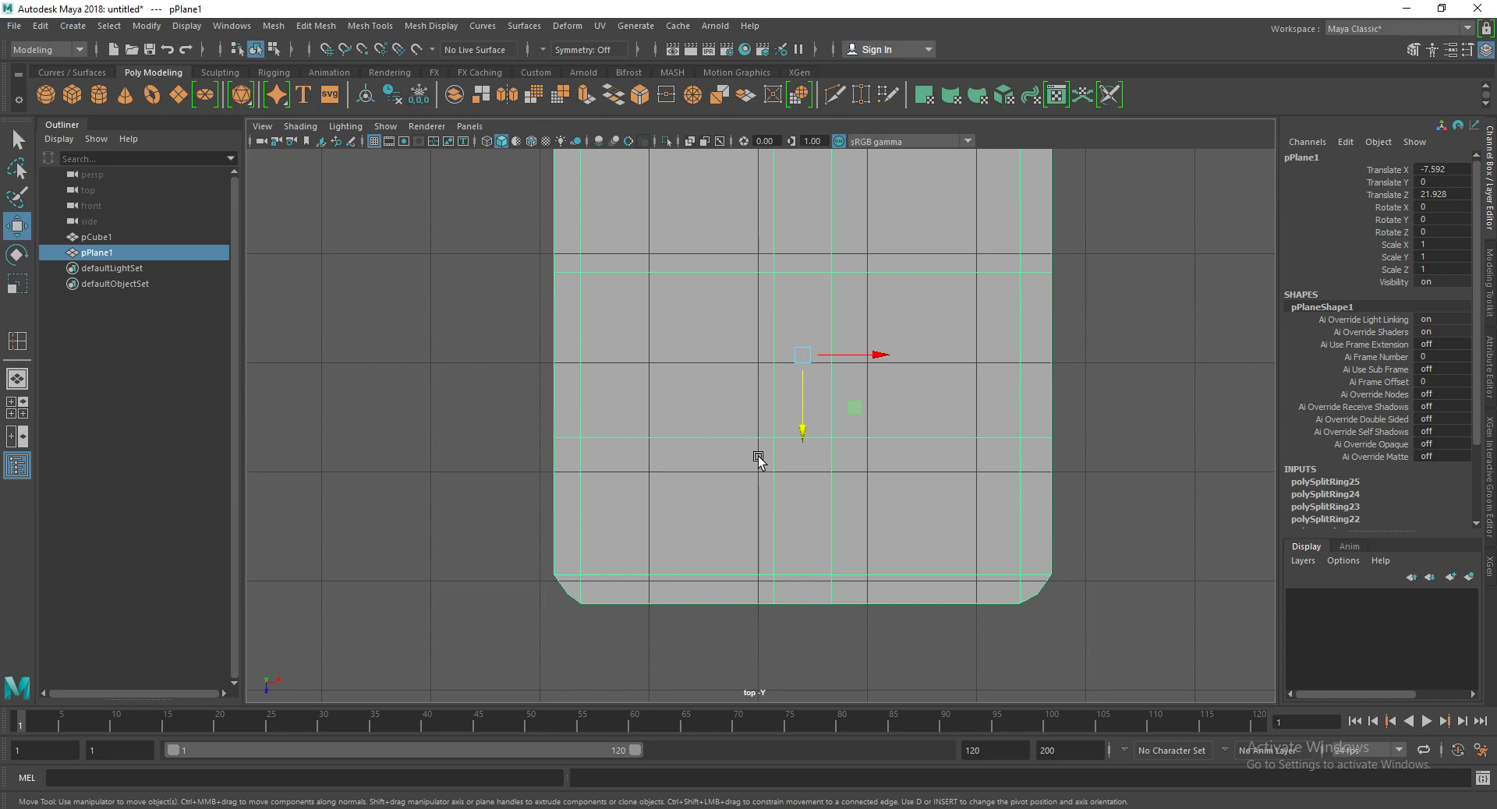
pyautogui.scroll(-5, 803, 413)
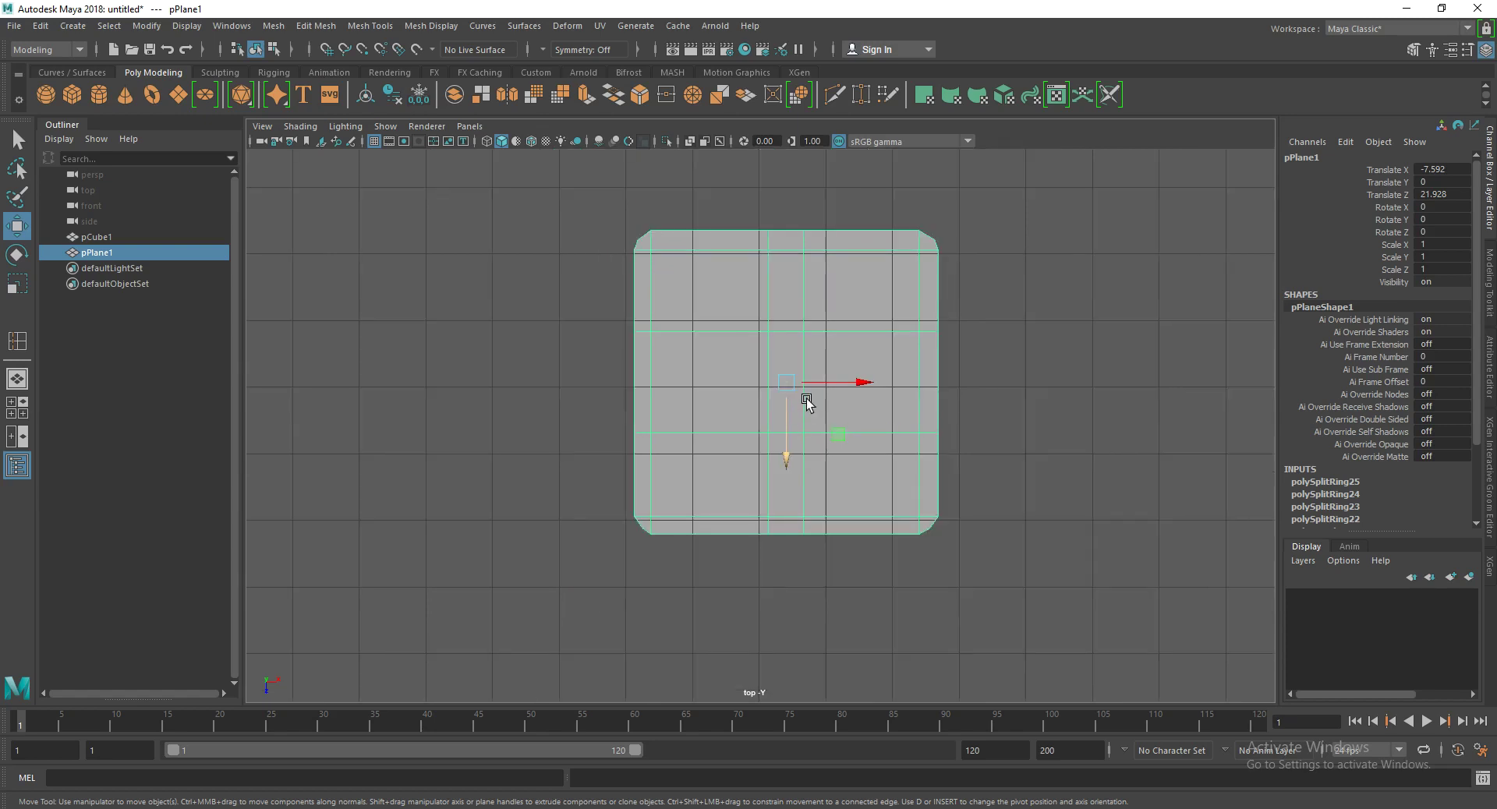
# Step: Select a face near the plane's centre and grow the selection outward
pyautogui.scroll(-1, 779, 382)
pyautogui.rightClick(754, 361)
pyautogui.click(762, 378)
pyautogui.click(760, 397)
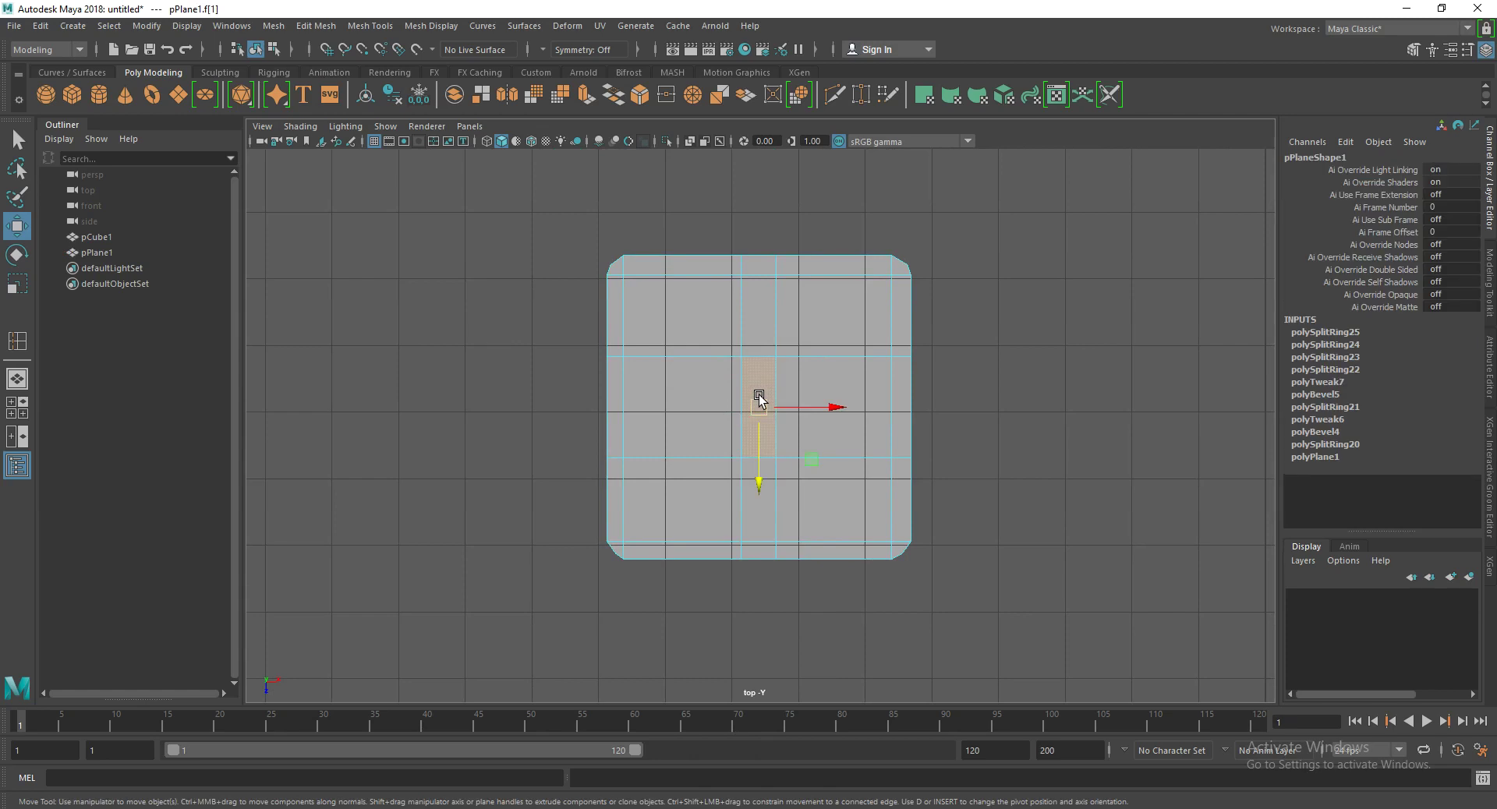
pyautogui.keyDown('ctrl'); pyautogui.click(764, 401); pyautogui.keyUp('ctrl')
pyautogui.rightClick(778, 414)
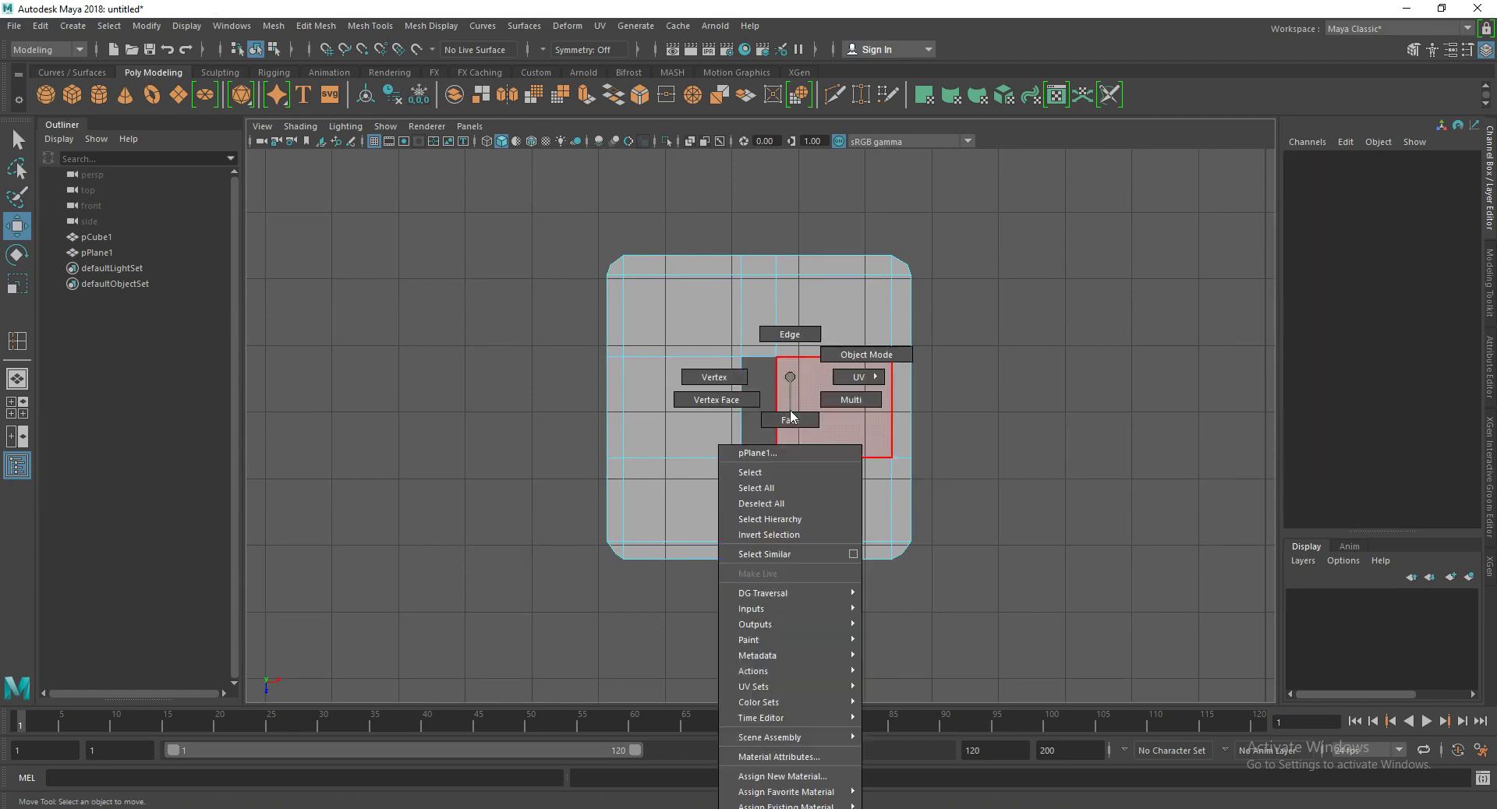
pyautogui.click(800, 446)
pyautogui.click(809, 411)
pyautogui.hotkey('shift', '.')
pyautogui.hotkey('shift', '.')
pyautogui.press('space')
# Step: Extrude the selected faces with Local Translate Z 0.186 into a thick slab
pyautogui.moveTo(745, 335); pyautogui.dragTo(744, 290)
pyautogui.keyDown('alt'); pyautogui.moveTo(712, 417); pyautogui.dragTo(714, 347); pyautogui.keyUp('alt')
pyautogui.moveTo(712, 344); pyautogui.dragTo(710, 394, button='right')
pyautogui.moveTo(709, 393)
pyautogui.keyDown('alt'); pyautogui.mouseDown()
pyautogui.moveTo(660, 435)
pyautogui.moveTo(690, 394)
pyautogui.moveTo(675, 348)
pyautogui.mouseUp(); pyautogui.keyUp('alt')
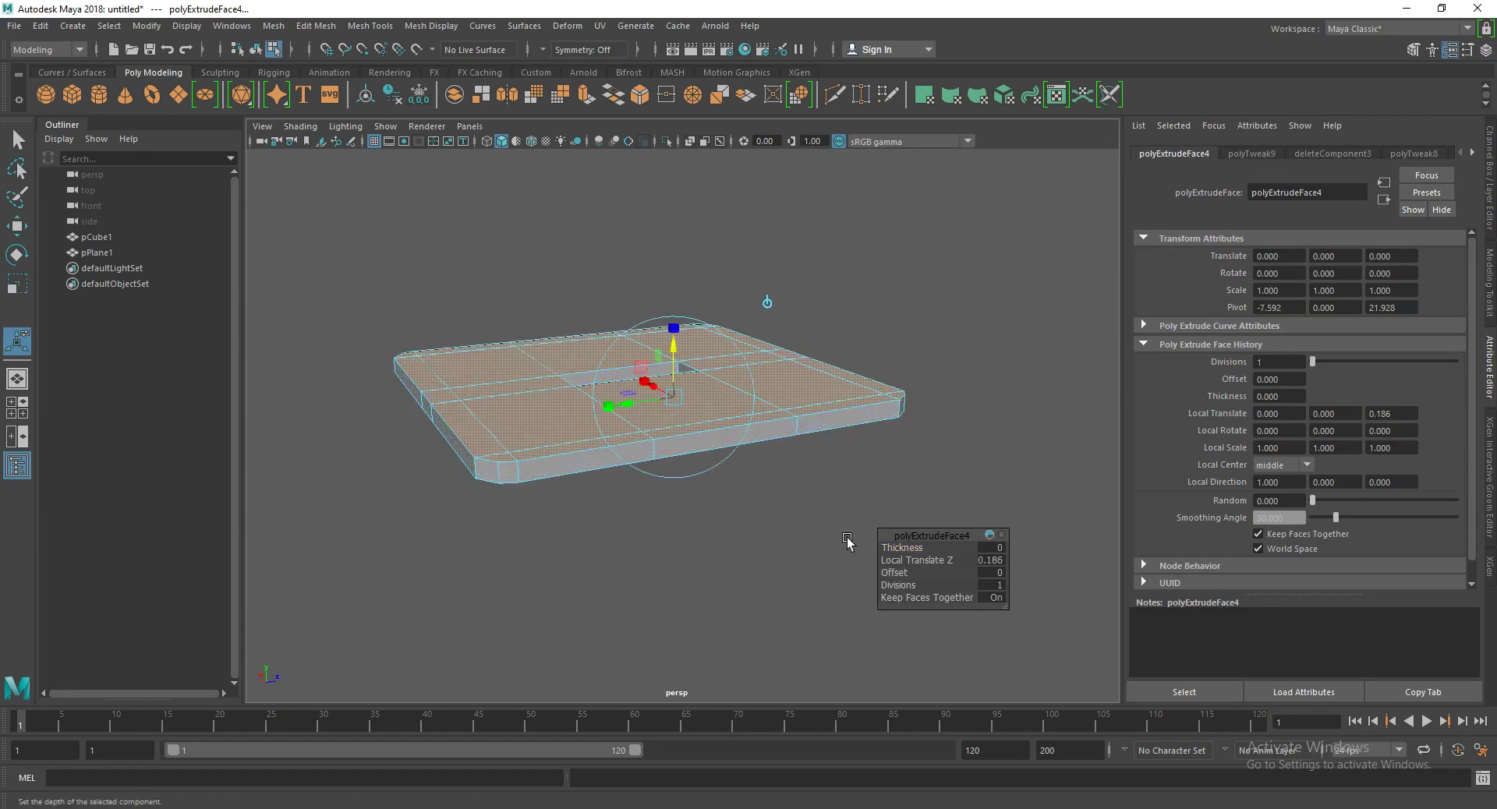
pyautogui.moveTo(672, 518)
pyautogui.keyDown('alt'); pyautogui.mouseDown()
pyautogui.moveTo(802, 574)
pyautogui.moveTo(870, 470)
pyautogui.moveTo(755, 457)
pyautogui.moveTo(725, 543)
pyautogui.mouseUp(); pyautogui.keyUp('alt')
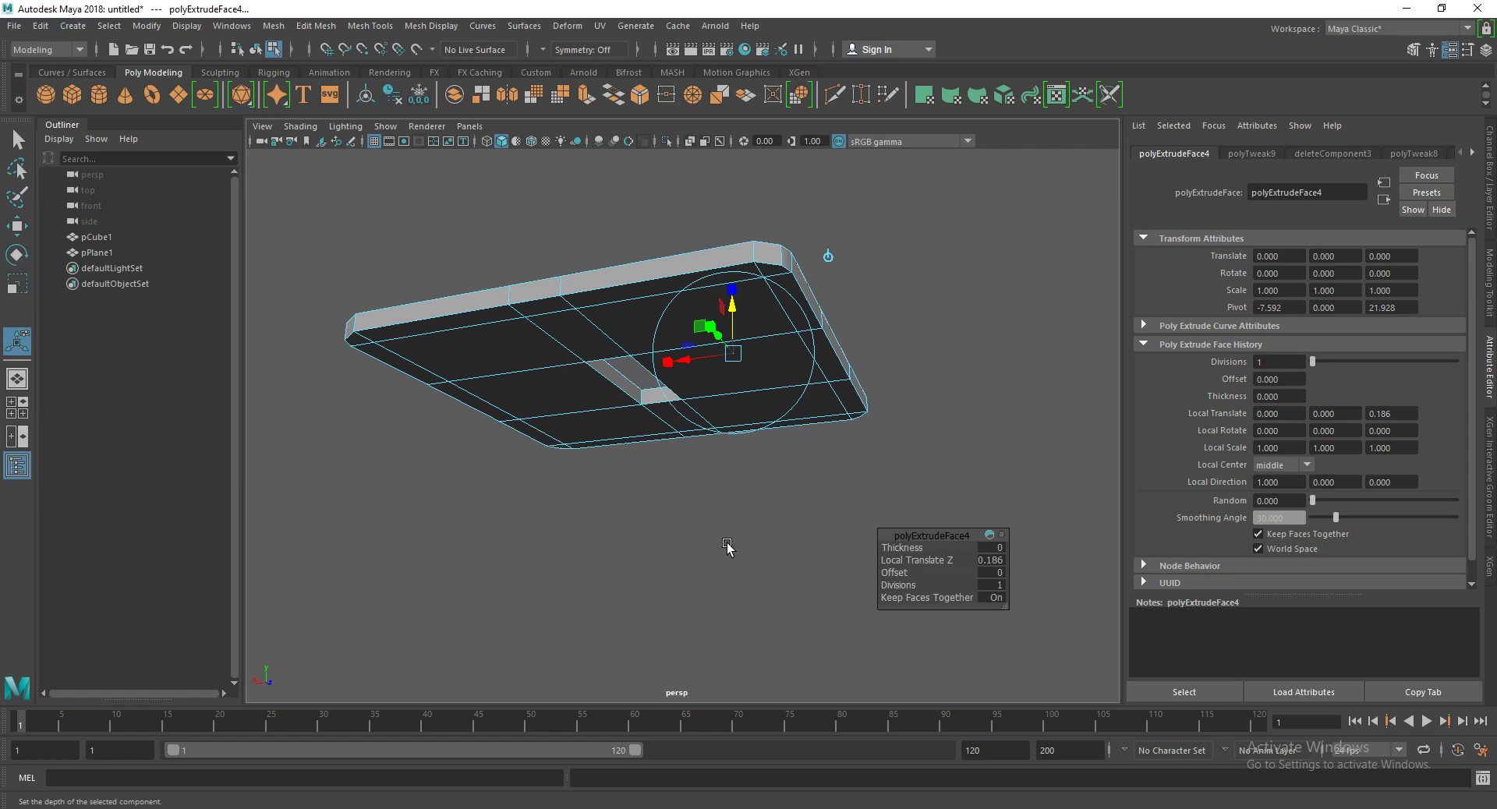
pyautogui.moveTo(682, 563)
pyautogui.keyDown('alt'); pyautogui.mouseDown()
pyautogui.moveTo(594, 593)
pyautogui.moveTo(611, 562)
pyautogui.mouseUp(); pyautogui.keyUp('alt')
pyautogui.moveTo(616, 413)
pyautogui.mouseDown(button='right')
pyautogui.moveTo(772, 372)
pyautogui.moveTo(811, 343)
pyautogui.mouseUp(button='right')
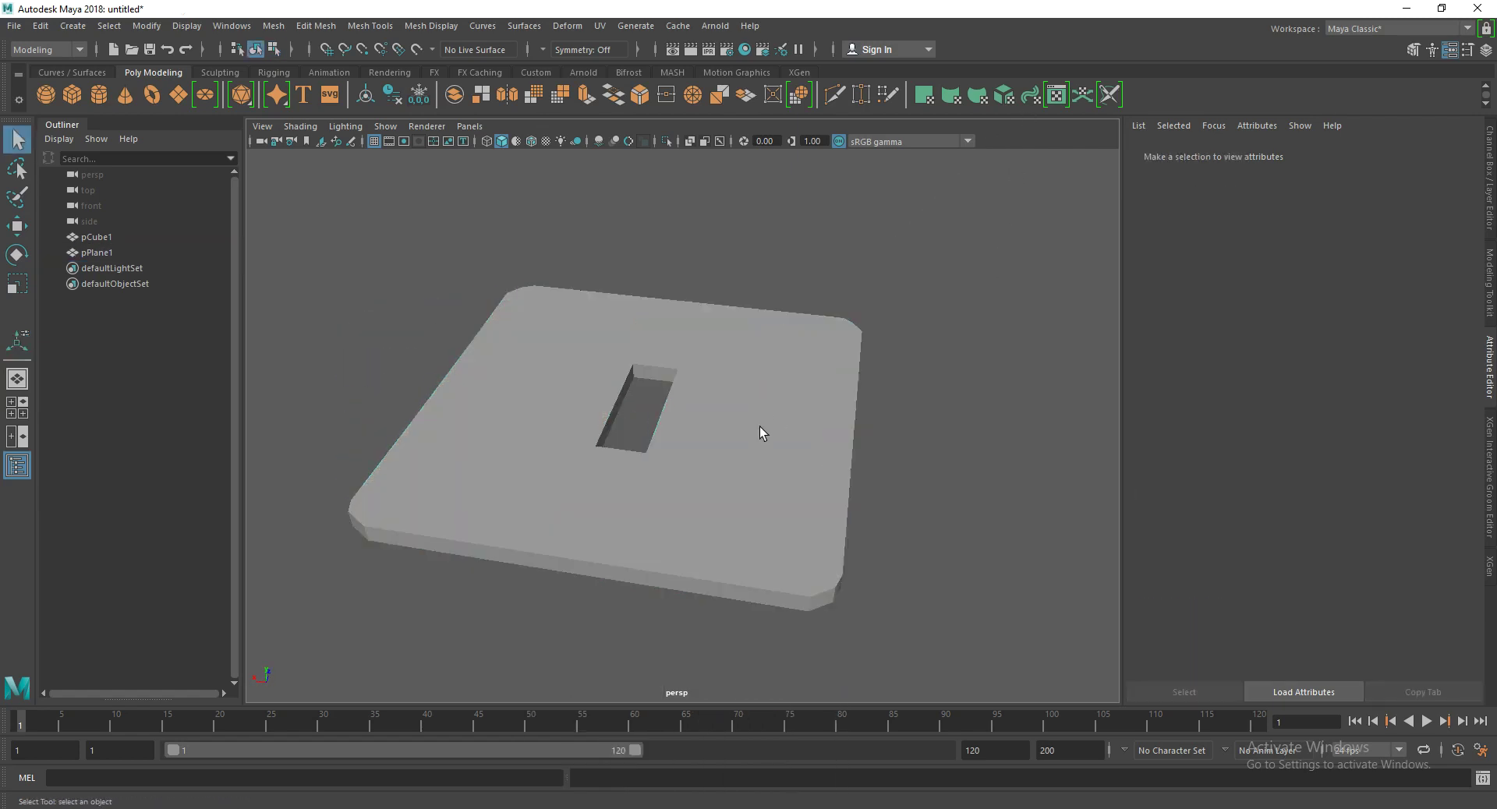
# Step: Select the slab and insert a support edge loop along its side wall
pyautogui.click(775, 417)
pyautogui.moveTo(765, 433)
pyautogui.keyDown('alt'); pyautogui.mouseDown()
pyautogui.moveTo(836, 501)
pyautogui.moveTo(628, 551)
pyautogui.mouseUp(); pyautogui.keyUp('alt')
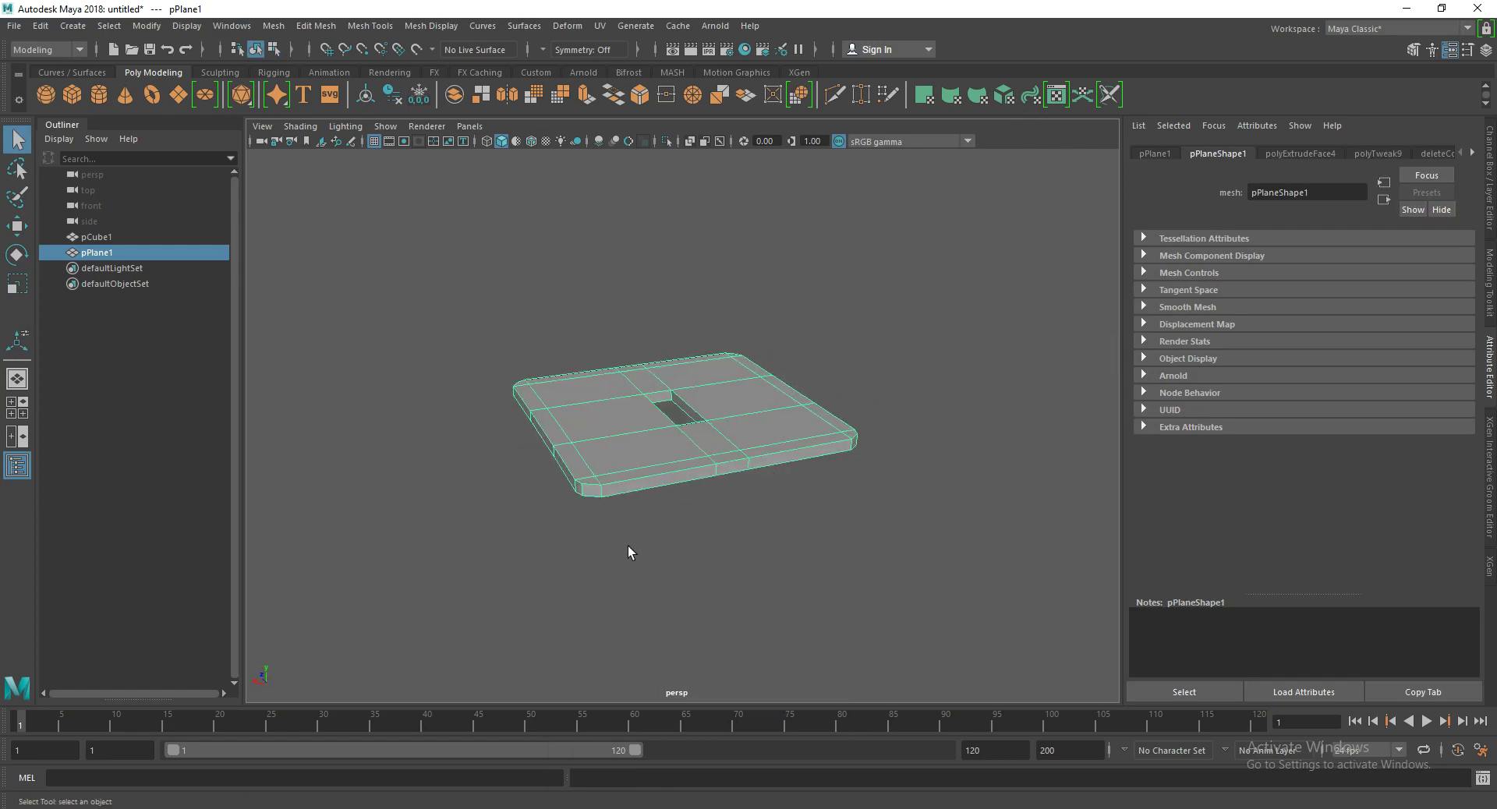
pyautogui.scroll(3, 616, 538)
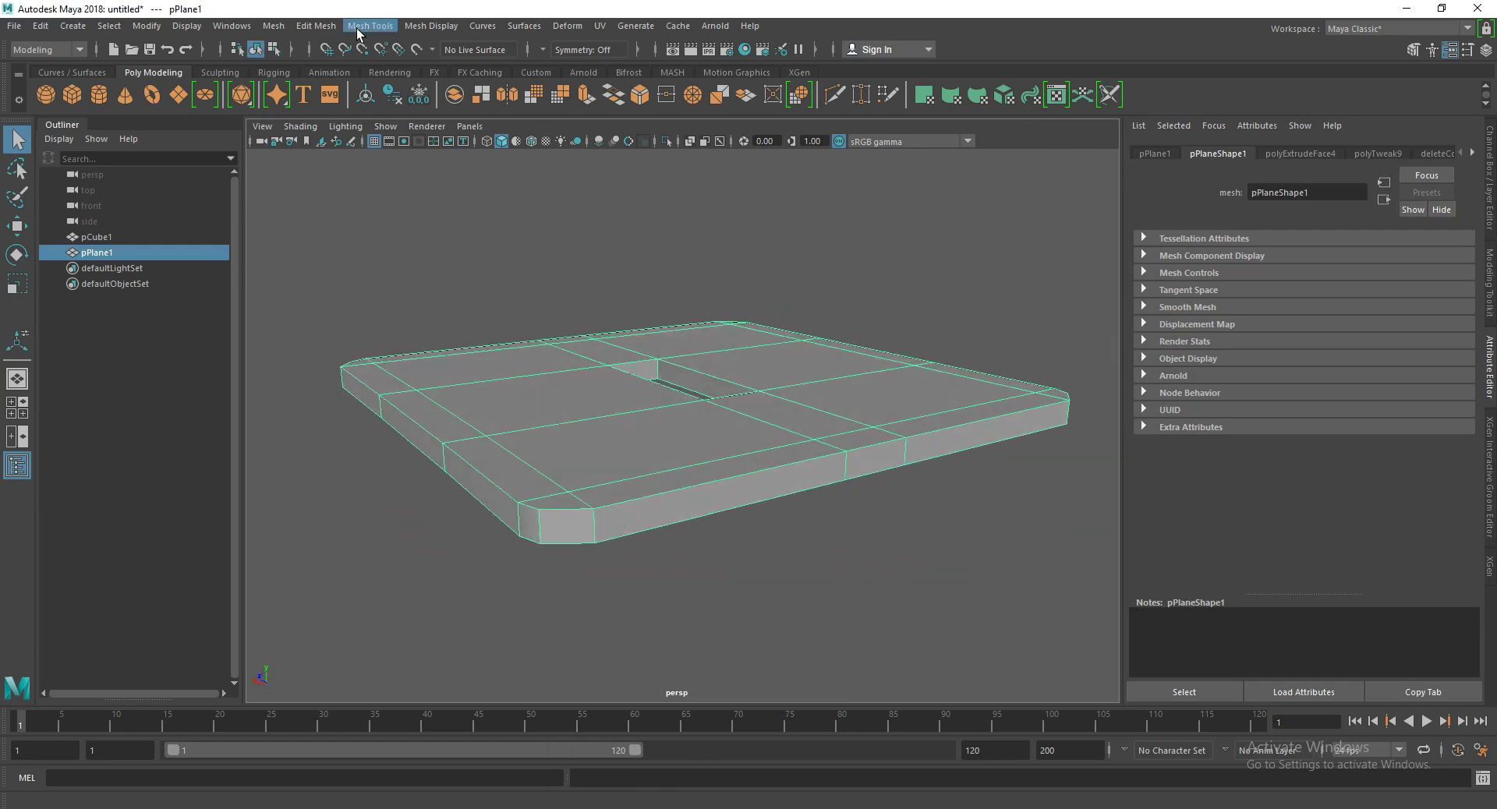
pyautogui.click(370, 25)
pyautogui.click(394, 145)
pyautogui.scroll(5, 585, 585)
pyautogui.scroll(-2, 600, 530)
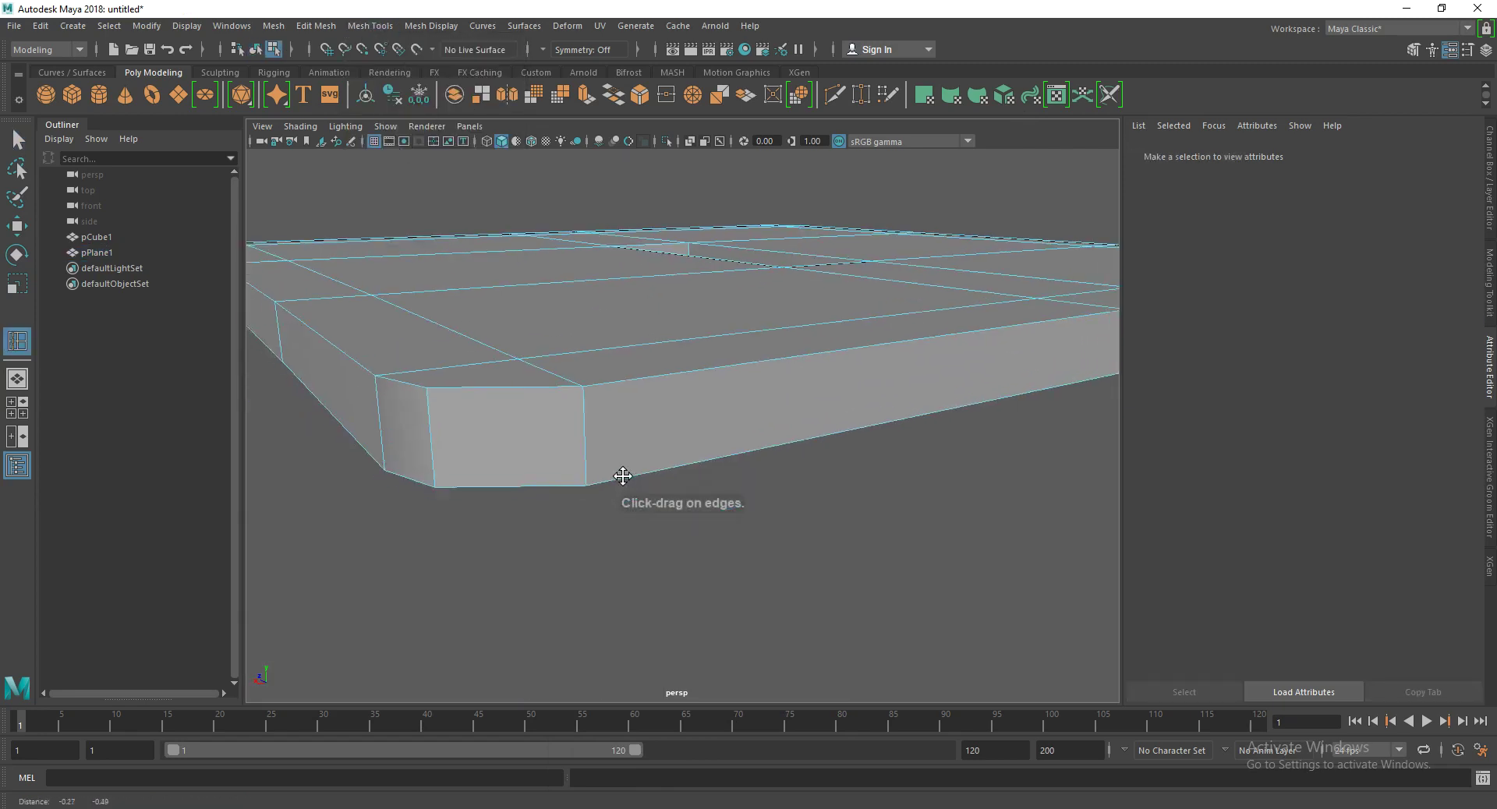
pyautogui.moveTo(593, 398); pyautogui.dragTo(593, 471)
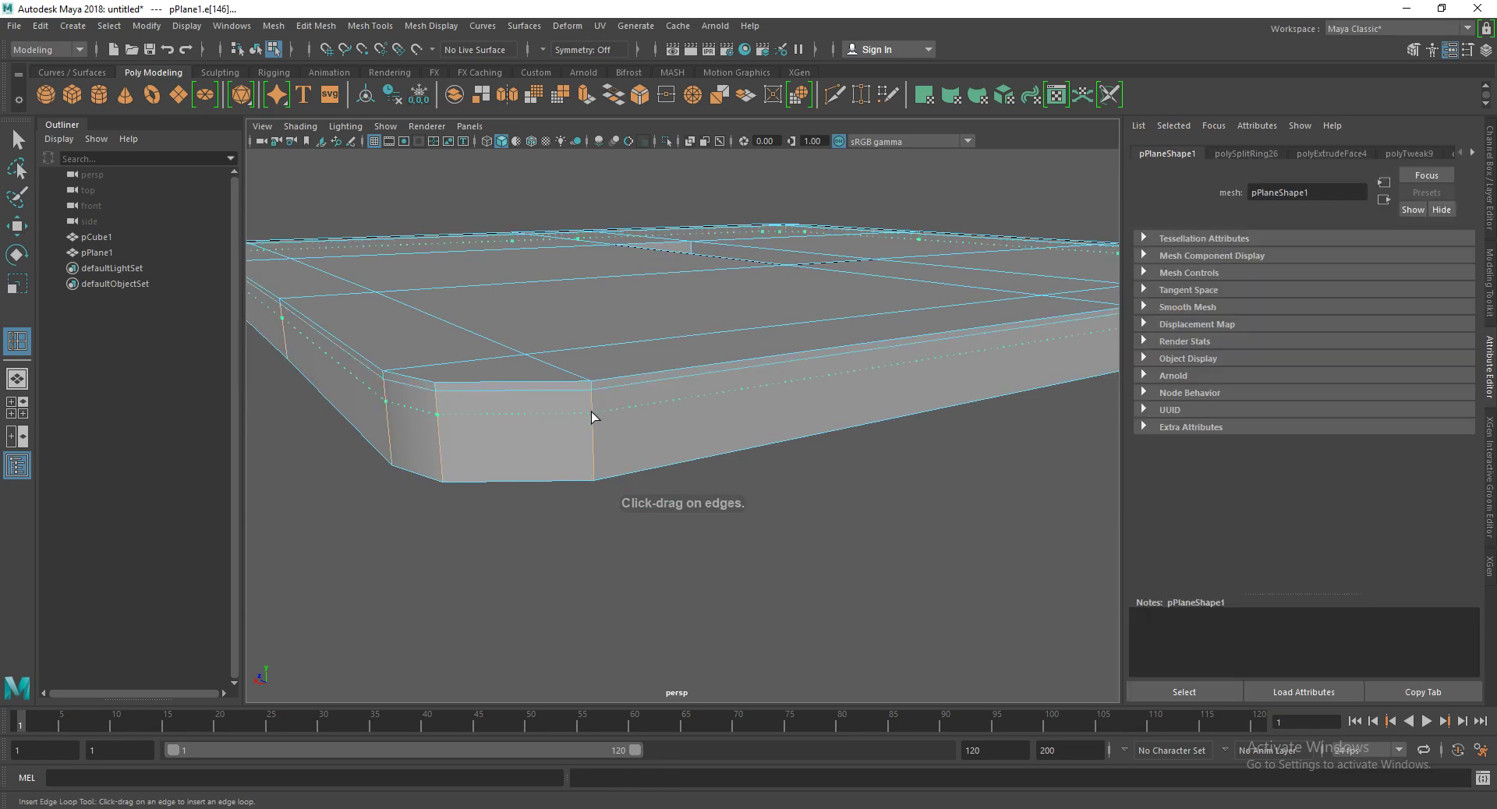
# Step: Add support edge loops around the opening's top rim and near its corner
pyautogui.scroll(-5, 595, 468)
pyautogui.keyDown('alt'); pyautogui.moveTo(594, 468); pyautogui.dragTo(541, 508); pyautogui.keyUp('alt')
pyautogui.scroll(5, 652, 379)
pyautogui.scroll(3, 652, 379)
pyautogui.moveTo(675, 308)
pyautogui.keyDown('alt'); pyautogui.mouseDown()
pyautogui.moveTo(679, 402)
pyautogui.moveTo(587, 344)
pyautogui.mouseUp(); pyautogui.keyUp('alt')
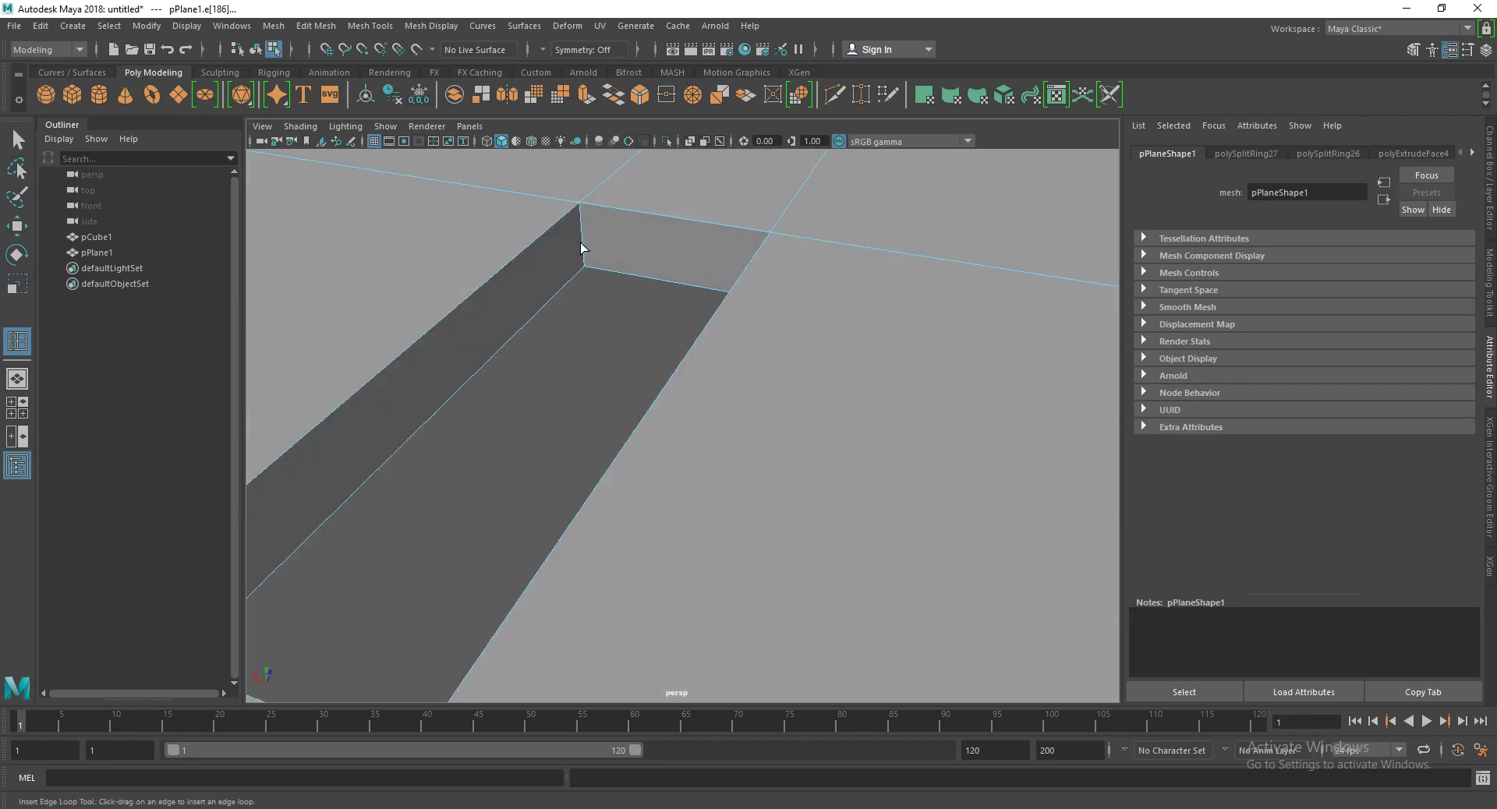
pyautogui.click(577, 212)
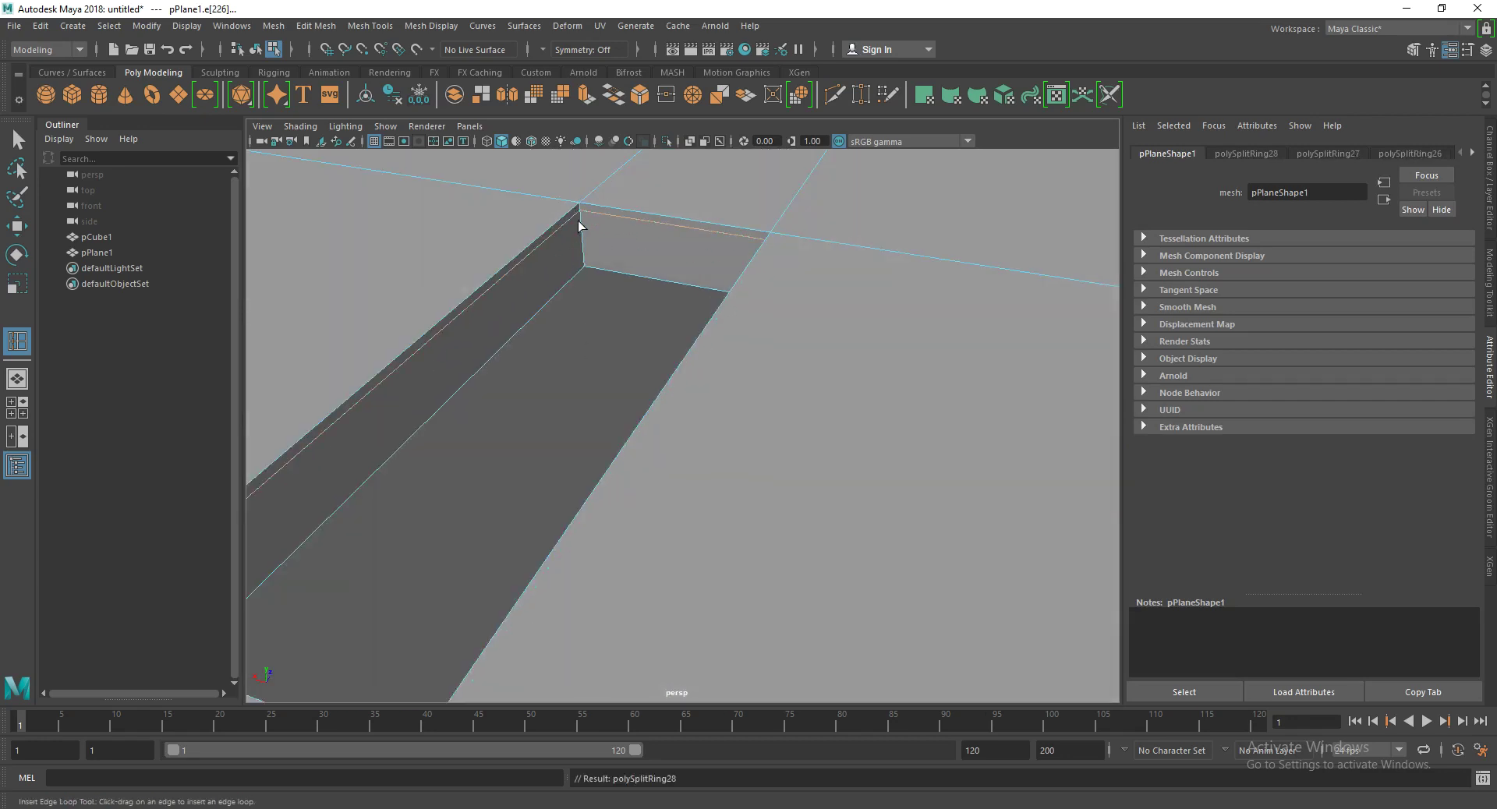
pyautogui.click(589, 263)
pyautogui.keyDown('alt'); pyautogui.moveTo(589, 263); pyautogui.dragTo(622, 318, button='middle'); pyautogui.keyUp('alt')
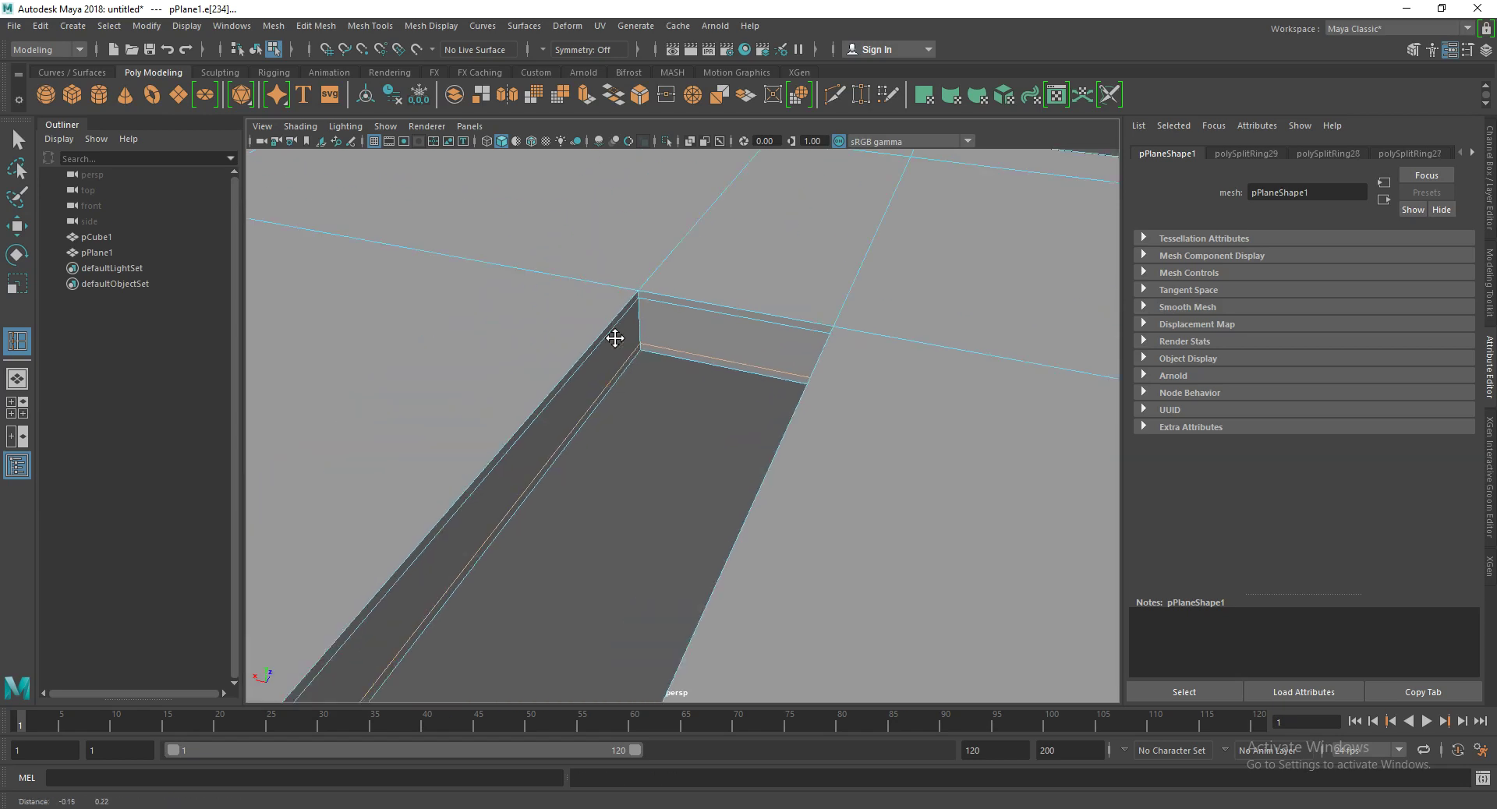
pyautogui.click(650, 304)
pyautogui.click(652, 303)
# Step: Add an edge loop inside the opening, then reselect the slab in object mode
pyautogui.moveTo(652, 302)
pyautogui.keyDown('alt'); pyautogui.mouseDown()
pyautogui.moveTo(668, 411)
pyautogui.moveTo(796, 335)
pyautogui.moveTo(652, 408)
pyautogui.moveTo(524, 366)
pyautogui.mouseUp(); pyautogui.keyUp('alt')
pyautogui.click(798, 323)
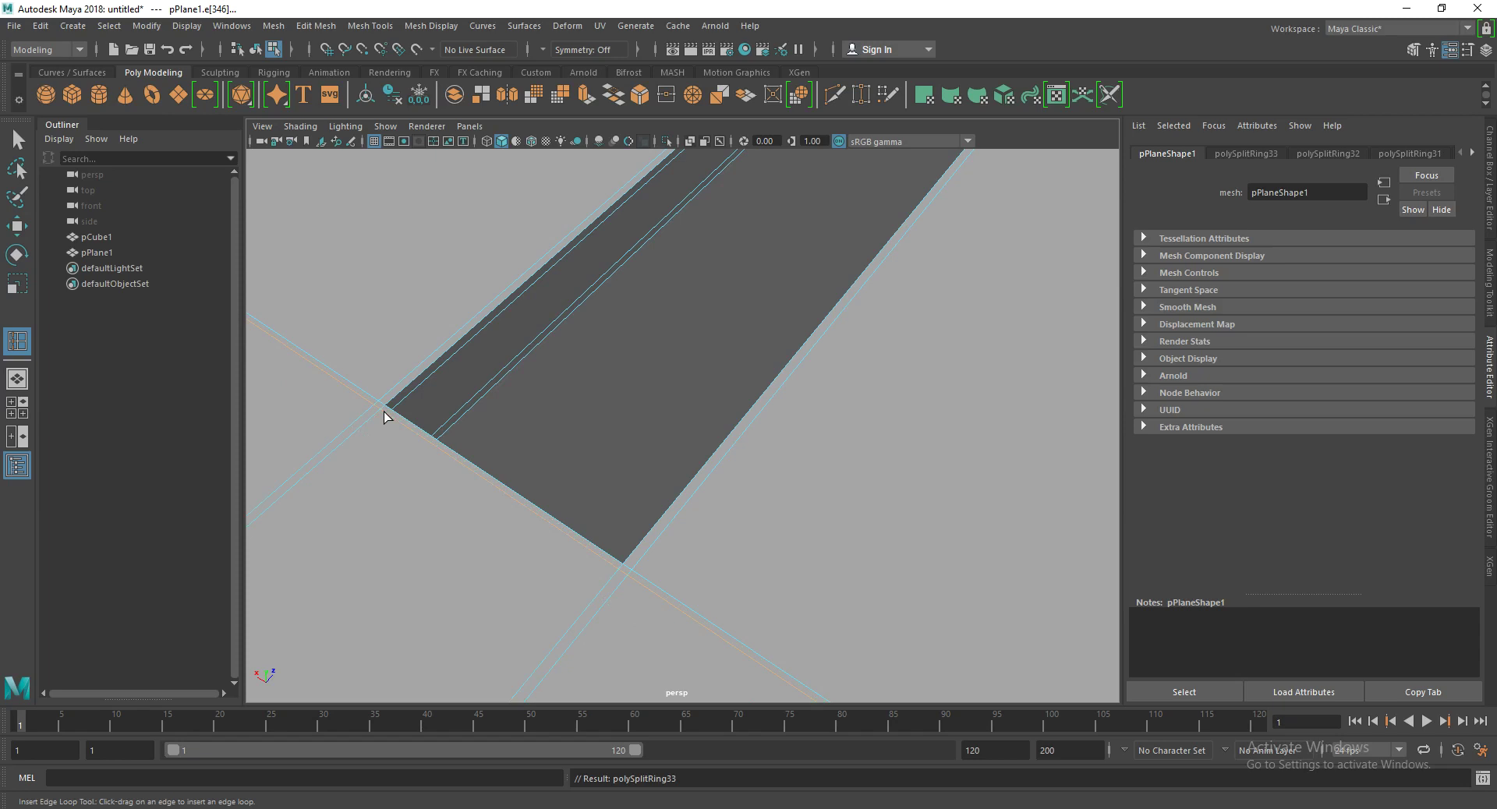
pyautogui.press('w')
pyautogui.press('F8')
pyautogui.click(485, 308)
pyautogui.click(485, 308)
pyautogui.scroll(-5, 474, 304)
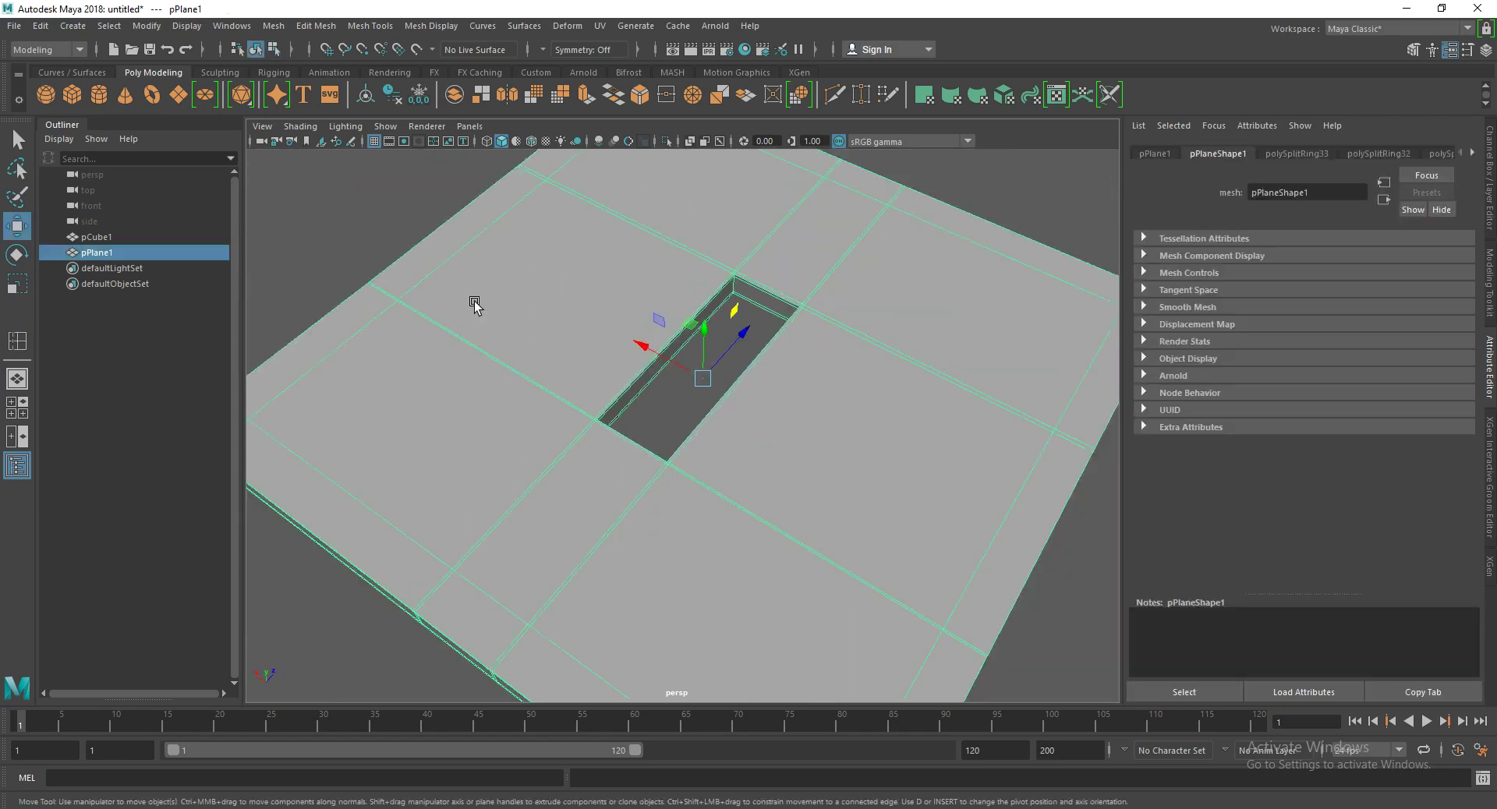
# Step: Toggle the smooth preview on and off to inspect the opening's edges
pyautogui.press('3')
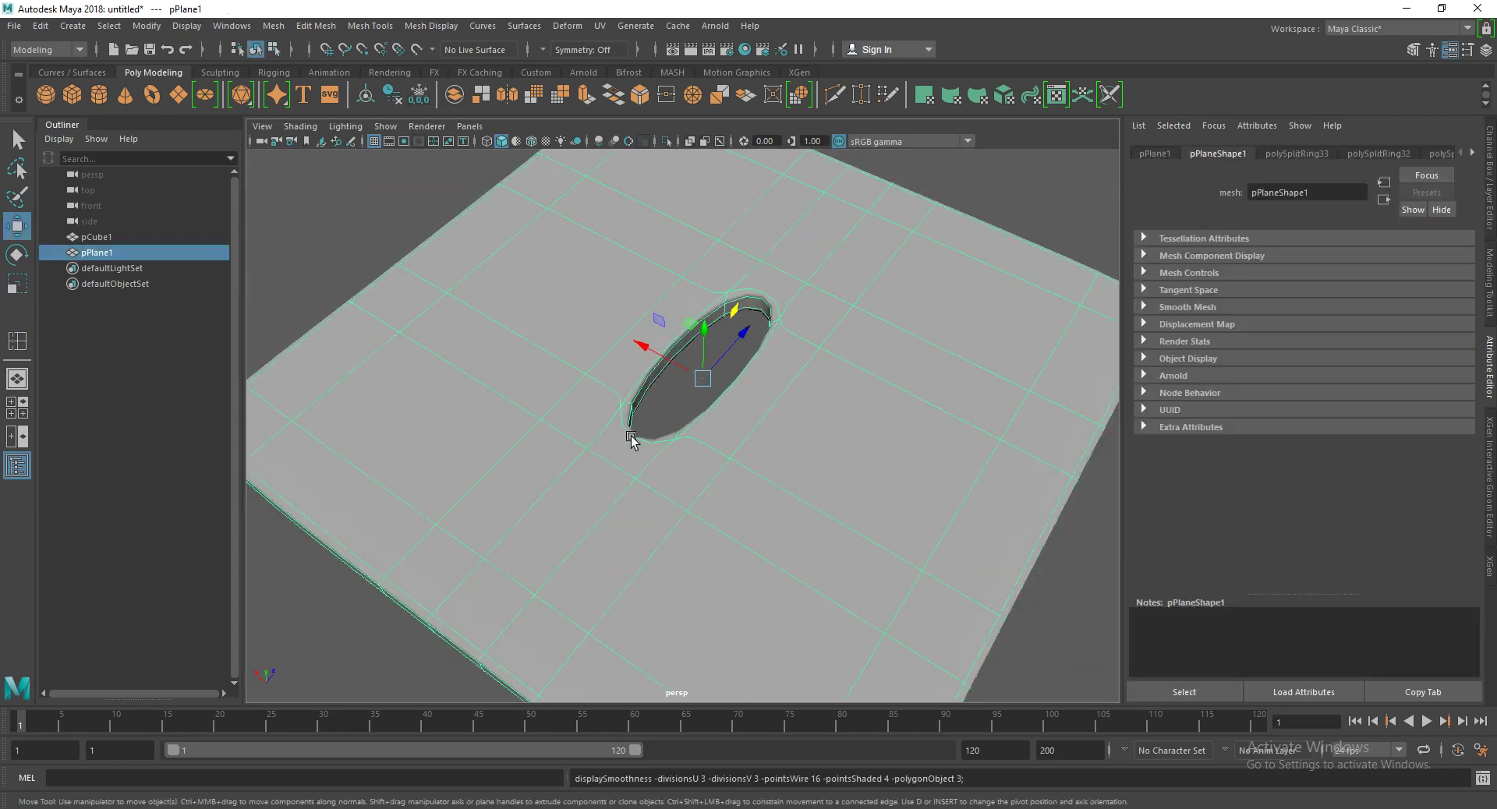
pyautogui.press('1')
pyautogui.keyDown('alt'); pyautogui.moveTo(621, 424); pyautogui.dragTo(655, 428); pyautogui.keyUp('alt')
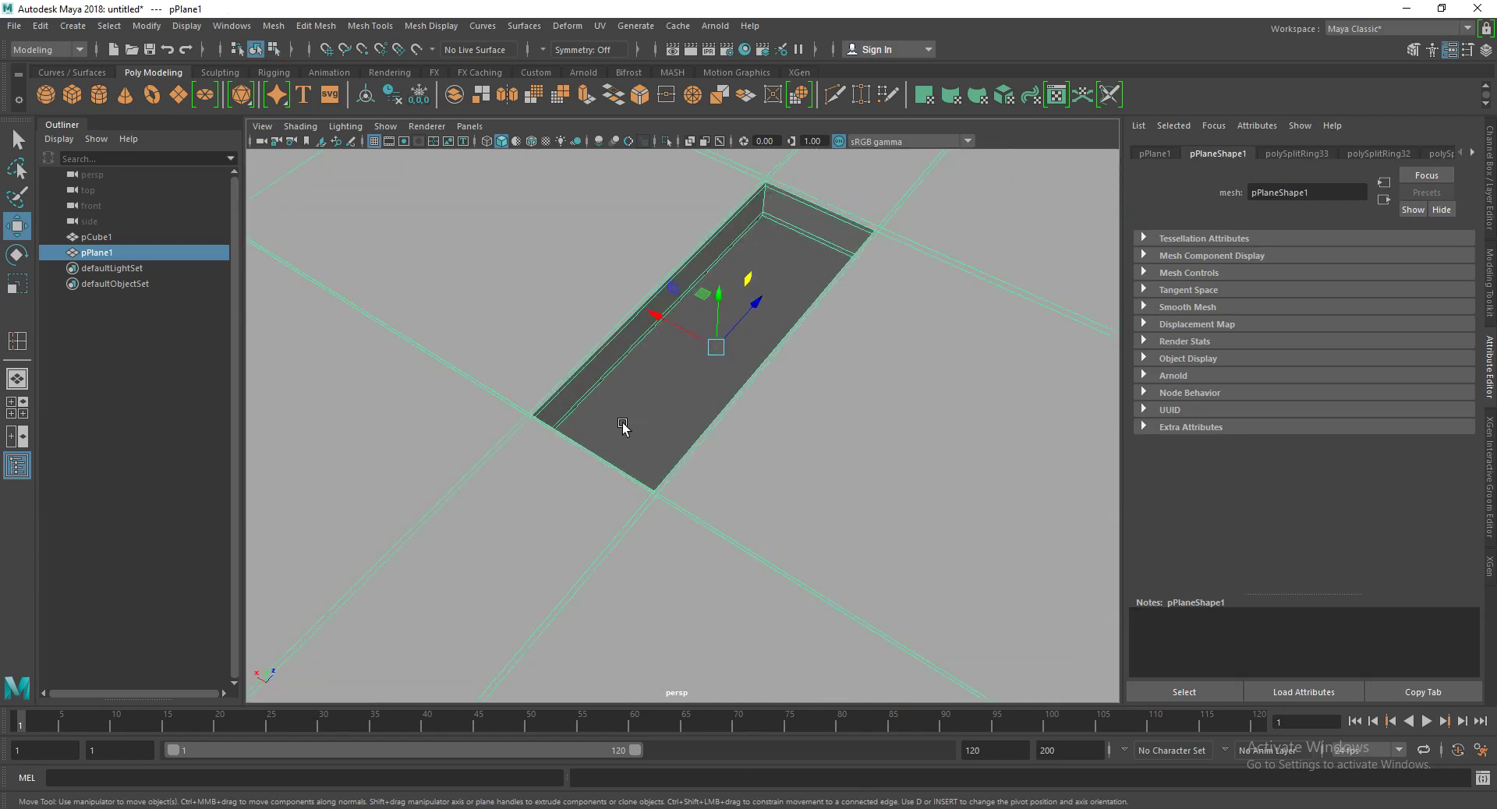
pyautogui.scroll(5, 741, 290)
pyautogui.scroll(-3, 741, 290)
pyautogui.keyDown('alt'); pyautogui.moveTo(741, 290); pyautogui.dragTo(538, 332); pyautogui.keyUp('alt')
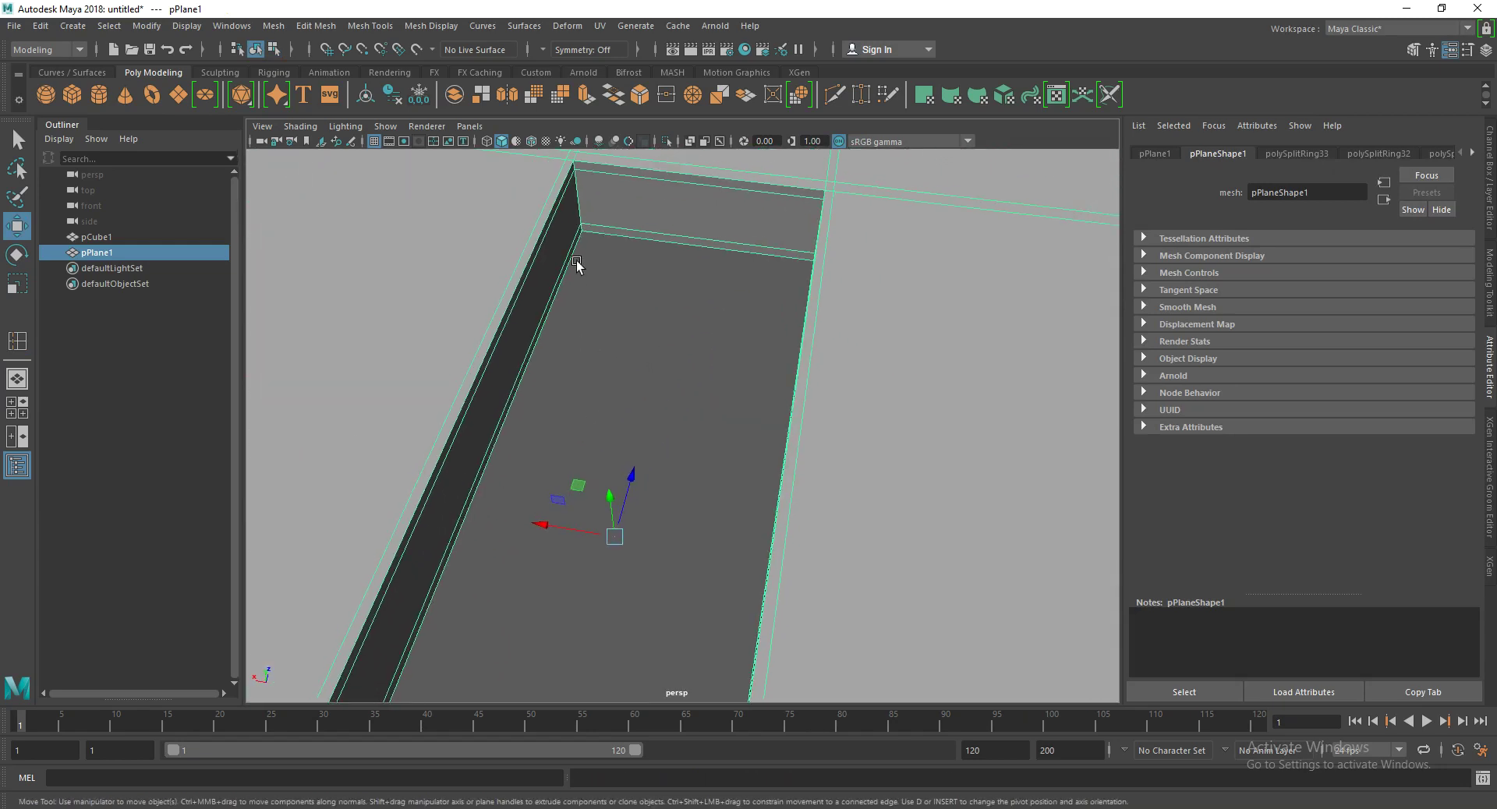
# Step: Insert four more edge loops near the opening's corners and inner wall, then reselect the slab
pyautogui.click(370, 26)
pyautogui.click(412, 145)
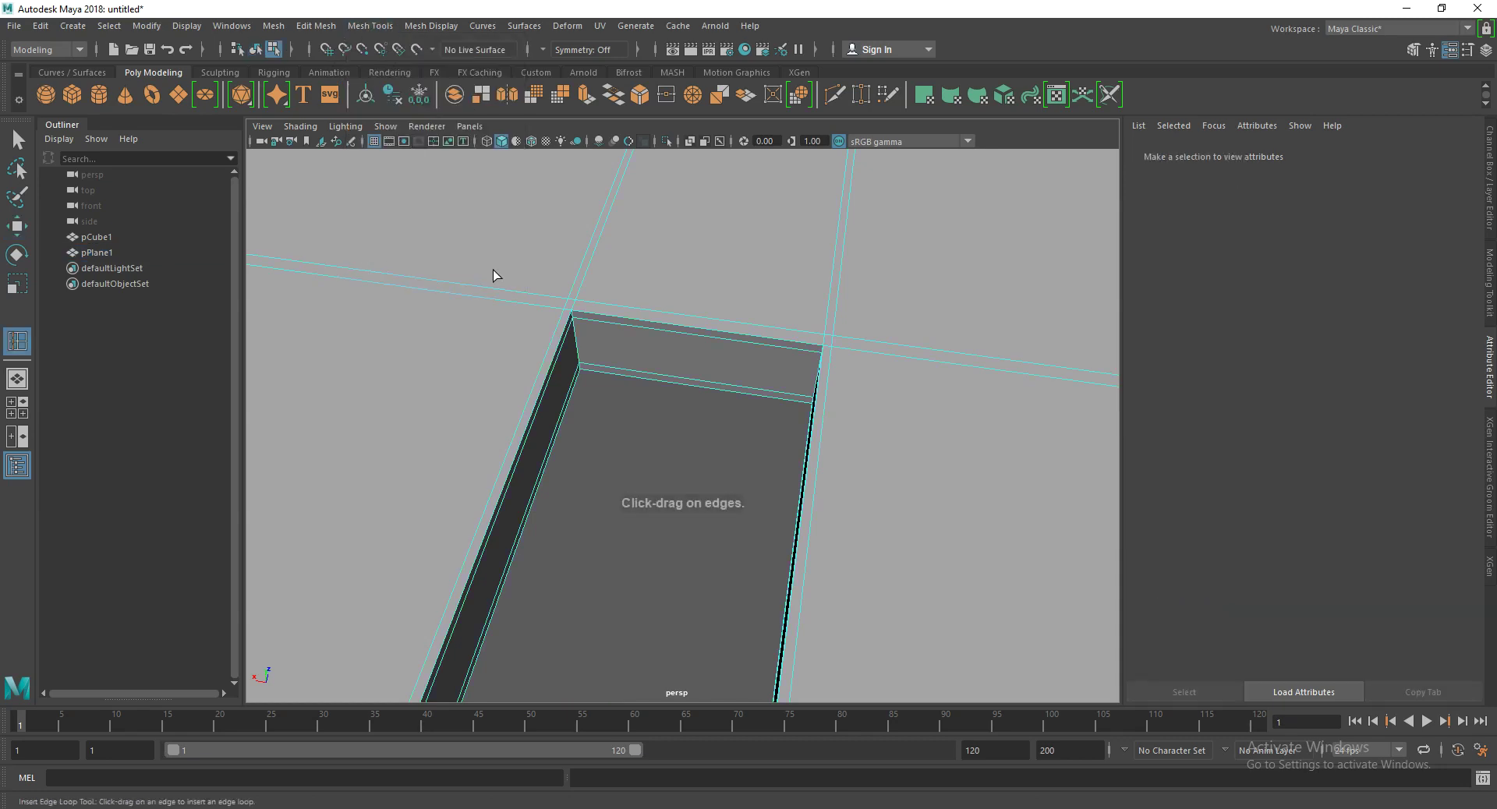
pyautogui.click(573, 322)
pyautogui.moveTo(811, 366); pyautogui.dragTo(826, 360)
pyautogui.scroll(5, 712, 501)
pyautogui.scroll(-1, 717, 499)
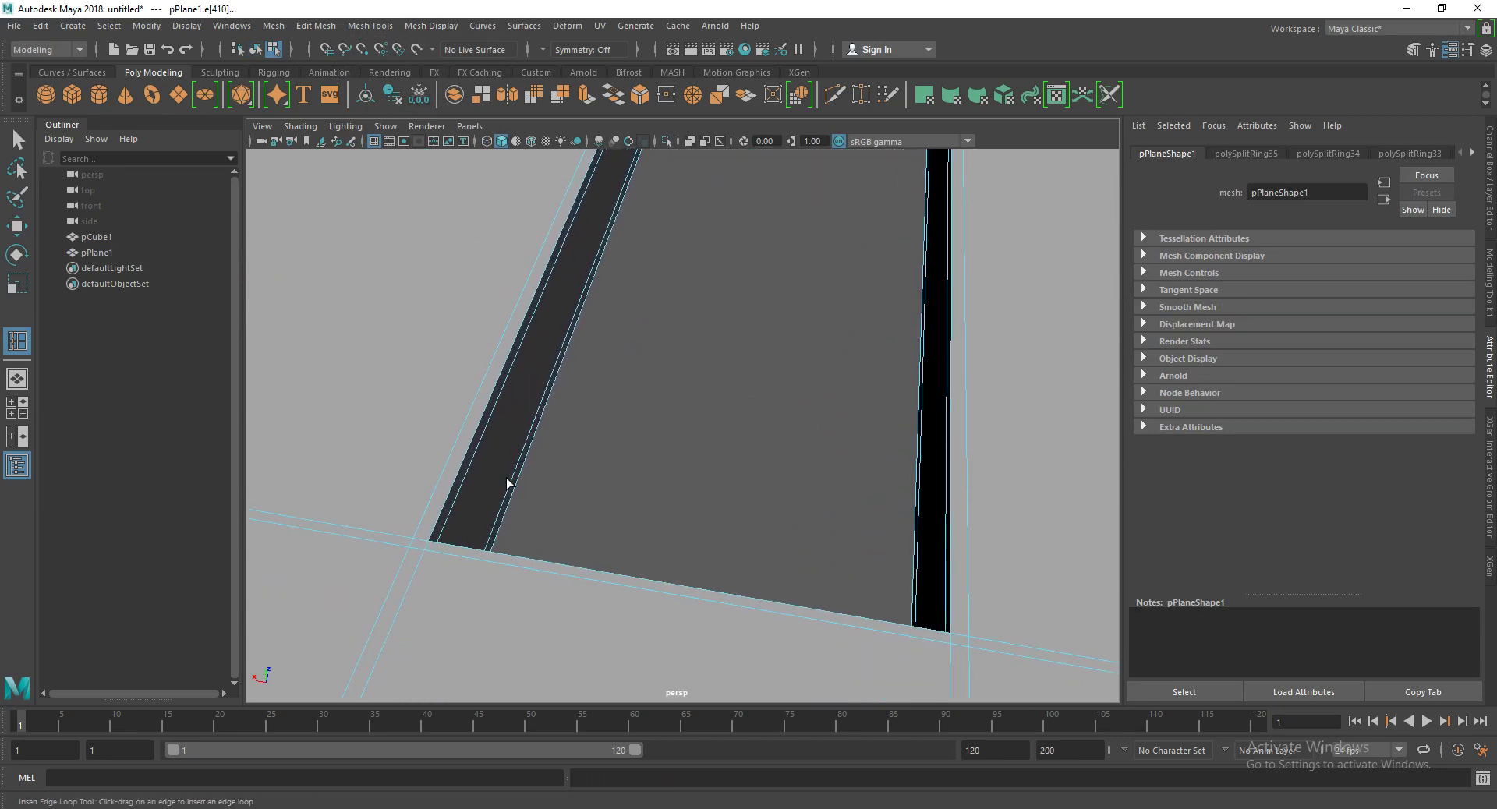
pyautogui.moveTo(434, 535); pyautogui.dragTo(437, 535)
pyautogui.scroll(2, 499, 526)
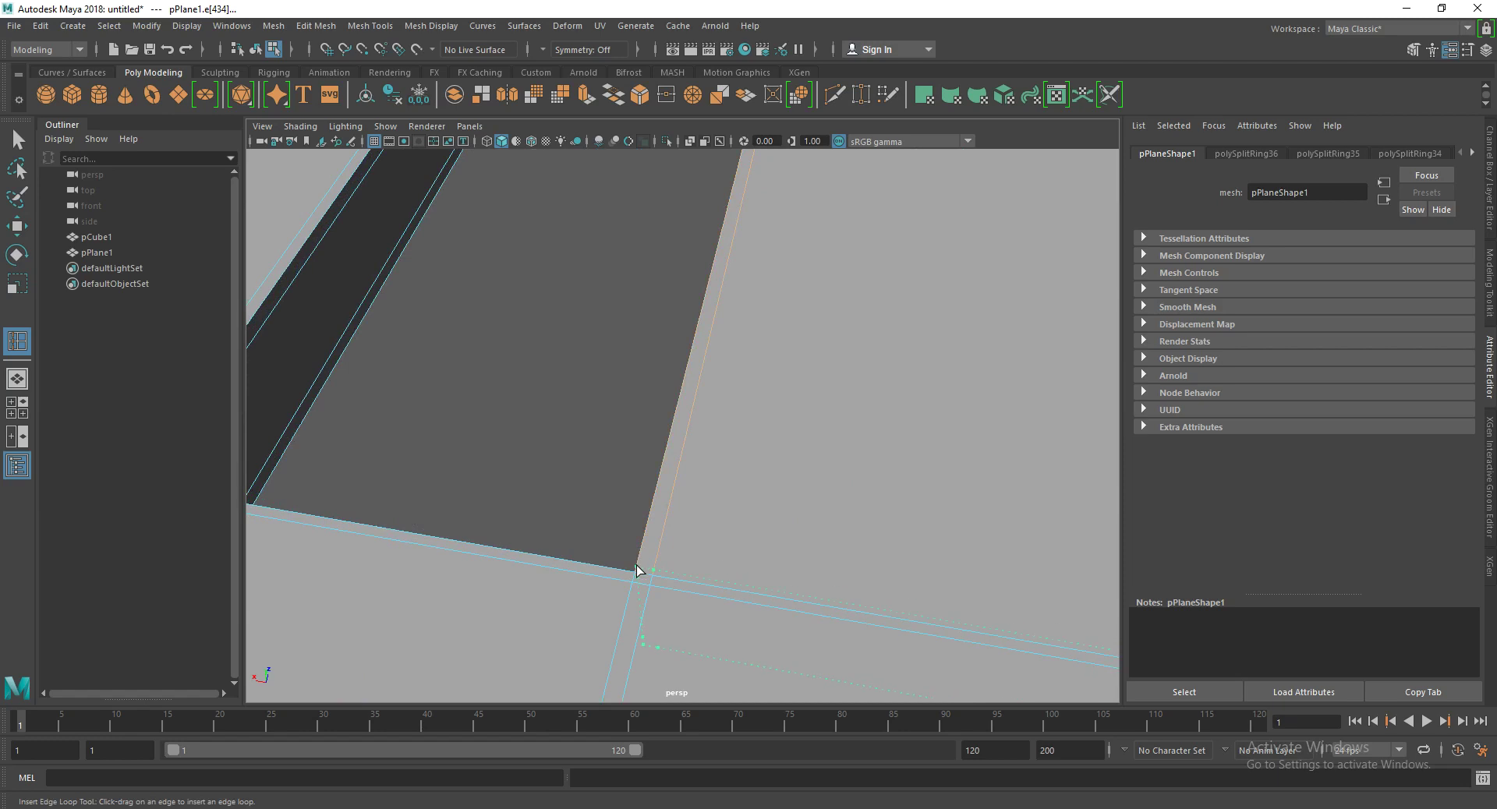
pyautogui.moveTo(637, 568); pyautogui.dragTo(638, 567)
pyautogui.scroll(-5, 638, 552)
pyautogui.press('w')
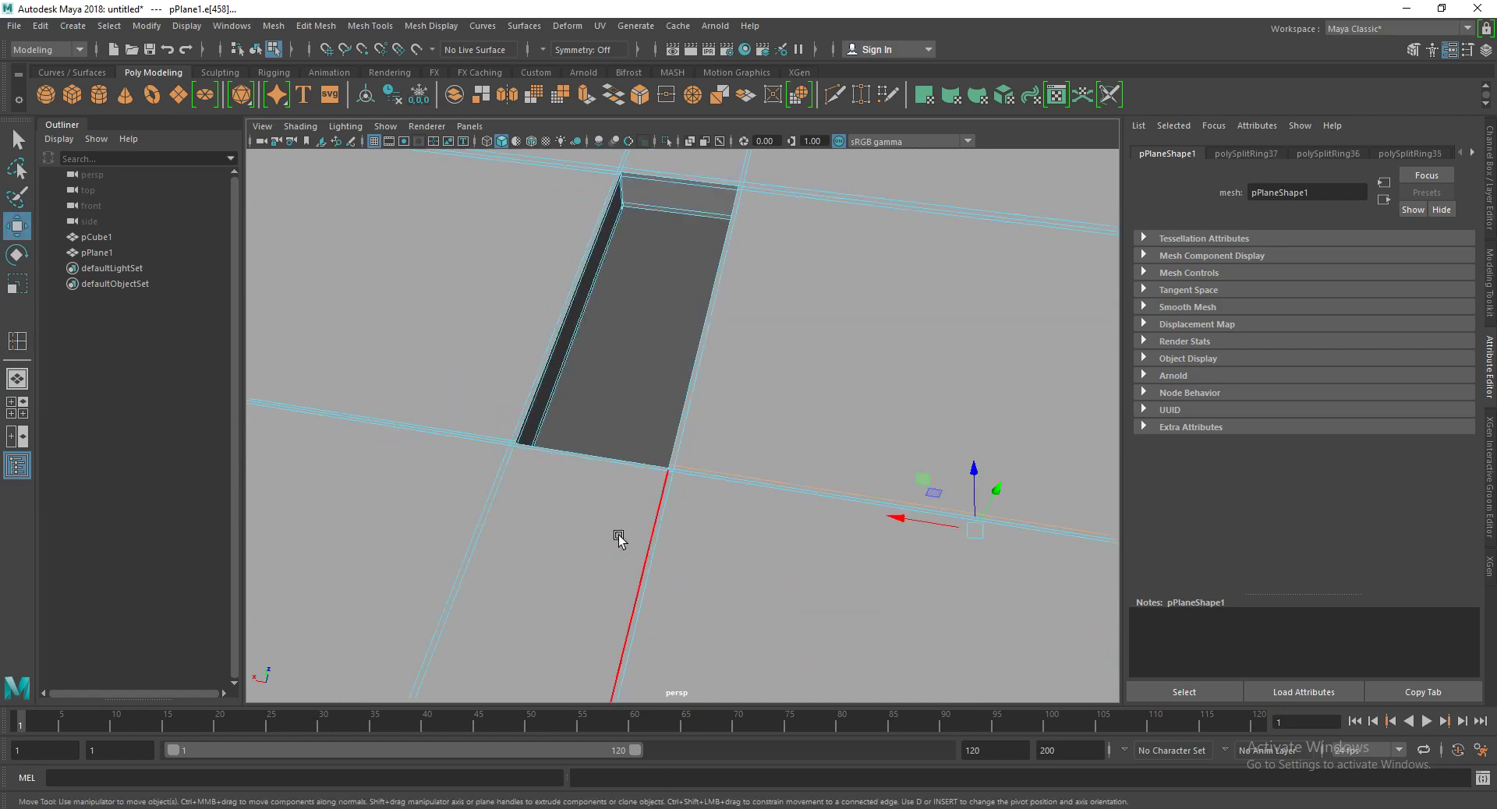
pyautogui.press('F8')
# Step: Check the slab in smooth preview, then frame the corner of the hole's rim
pyautogui.press('3')
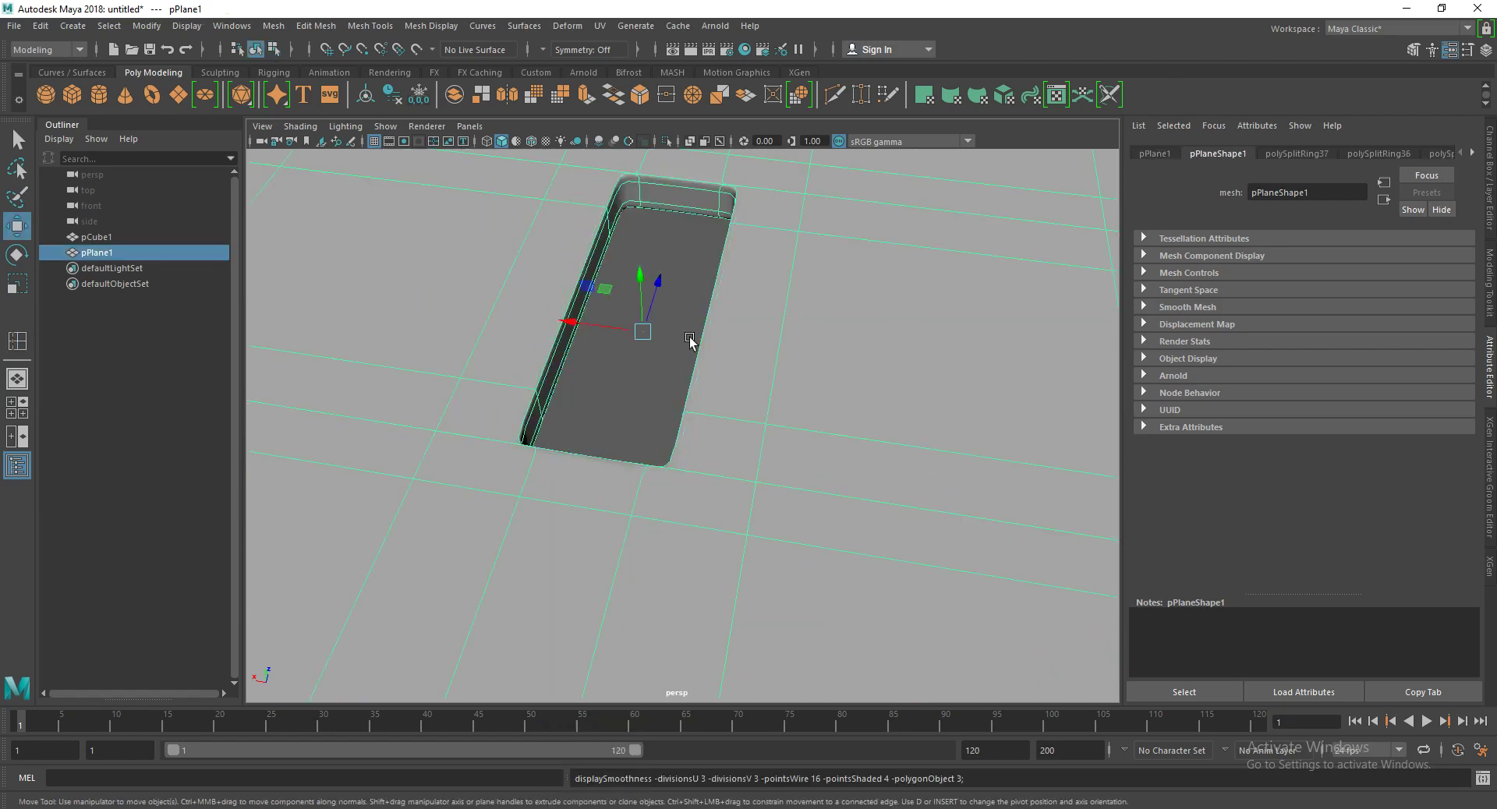
pyautogui.click(637, 343)
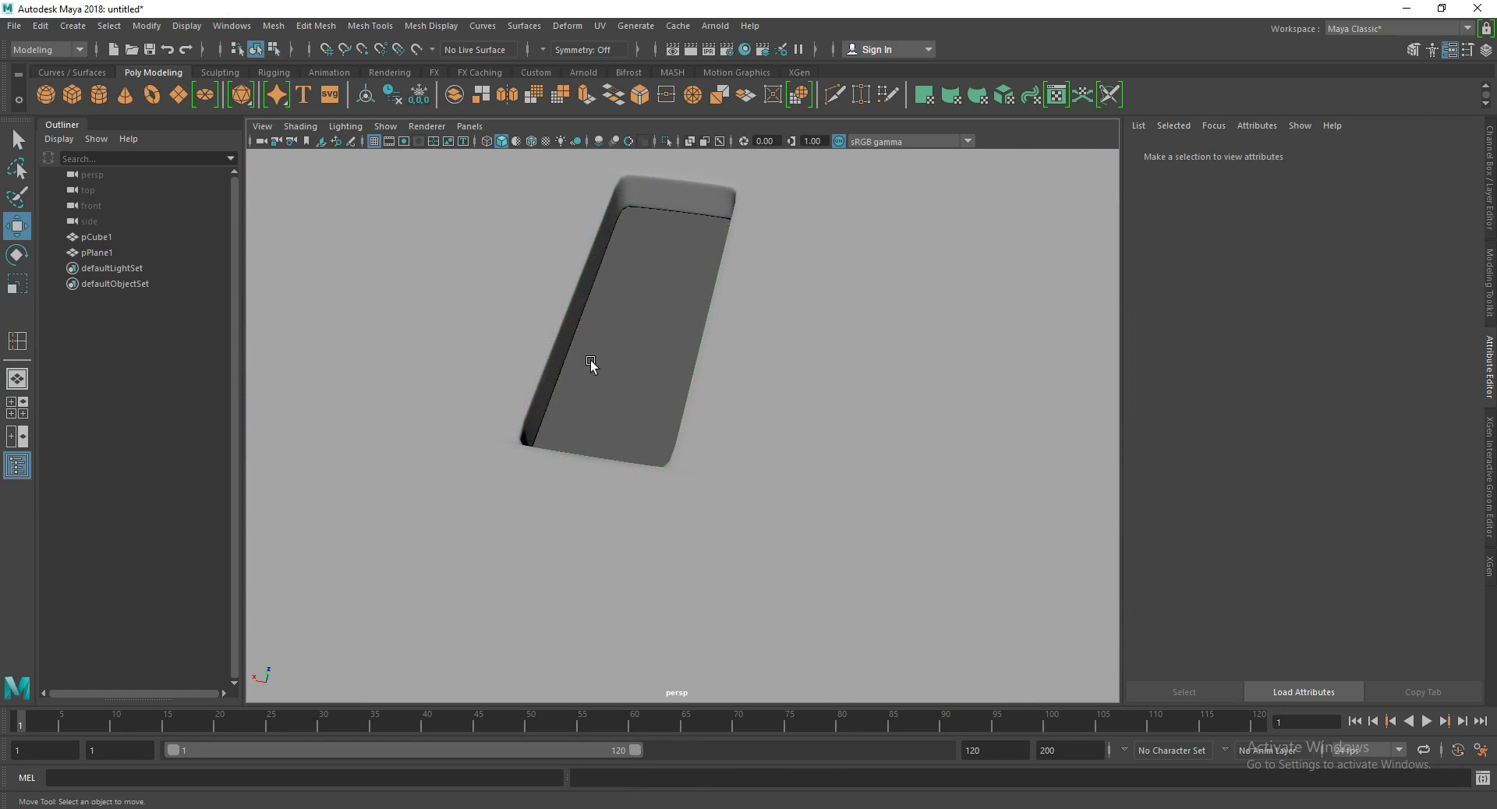
pyautogui.click(601, 372)
pyautogui.press('1')
pyautogui.keyDown('alt'); pyautogui.moveTo(551, 325); pyautogui.dragTo(551, 291); pyautogui.keyUp('alt')
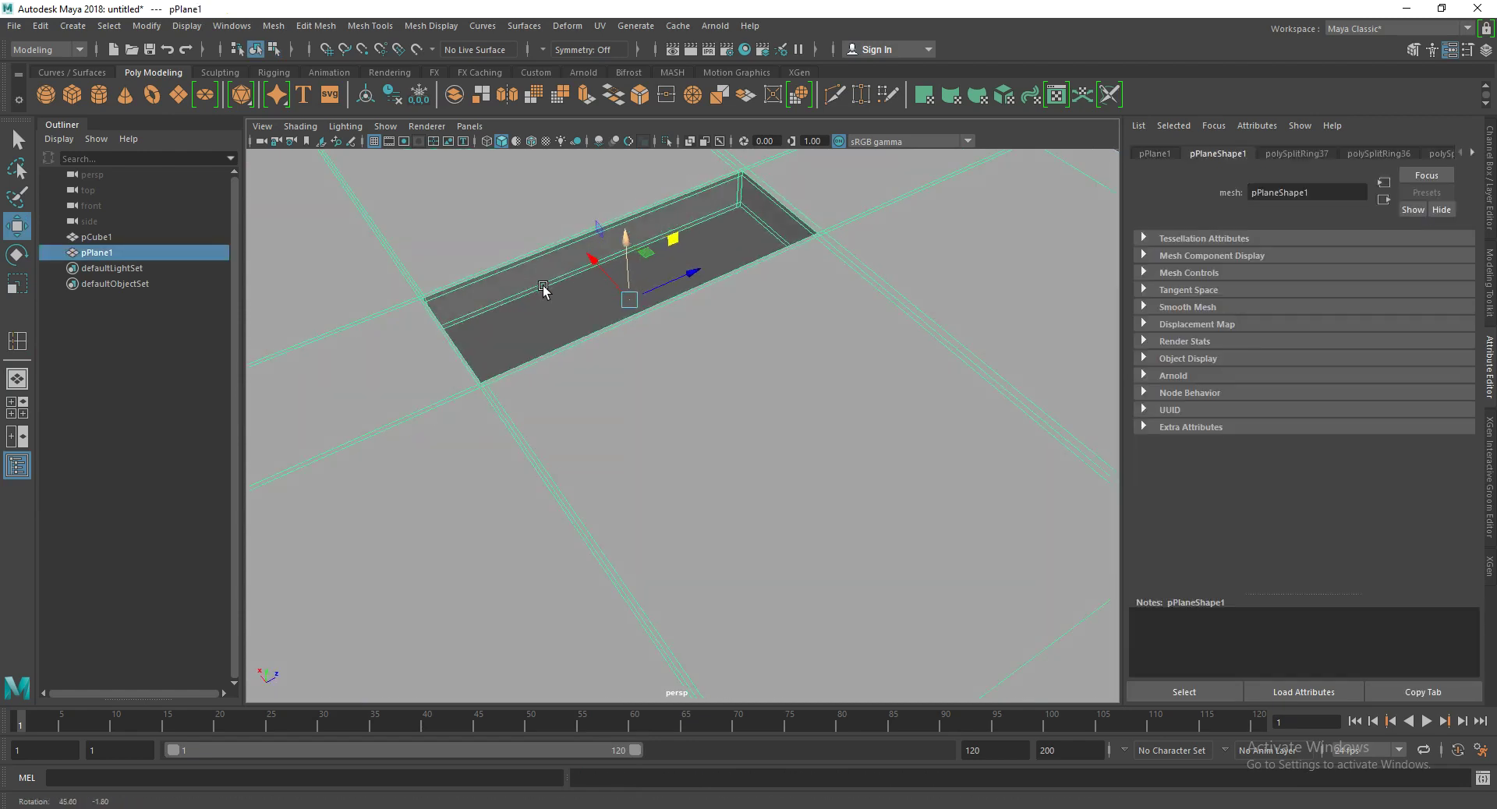
pyautogui.scroll(3, 765, 224)
pyautogui.keyDown('alt'); pyautogui.moveTo(765, 190); pyautogui.dragTo(765, 367, button='middle'); pyautogui.keyUp('alt')
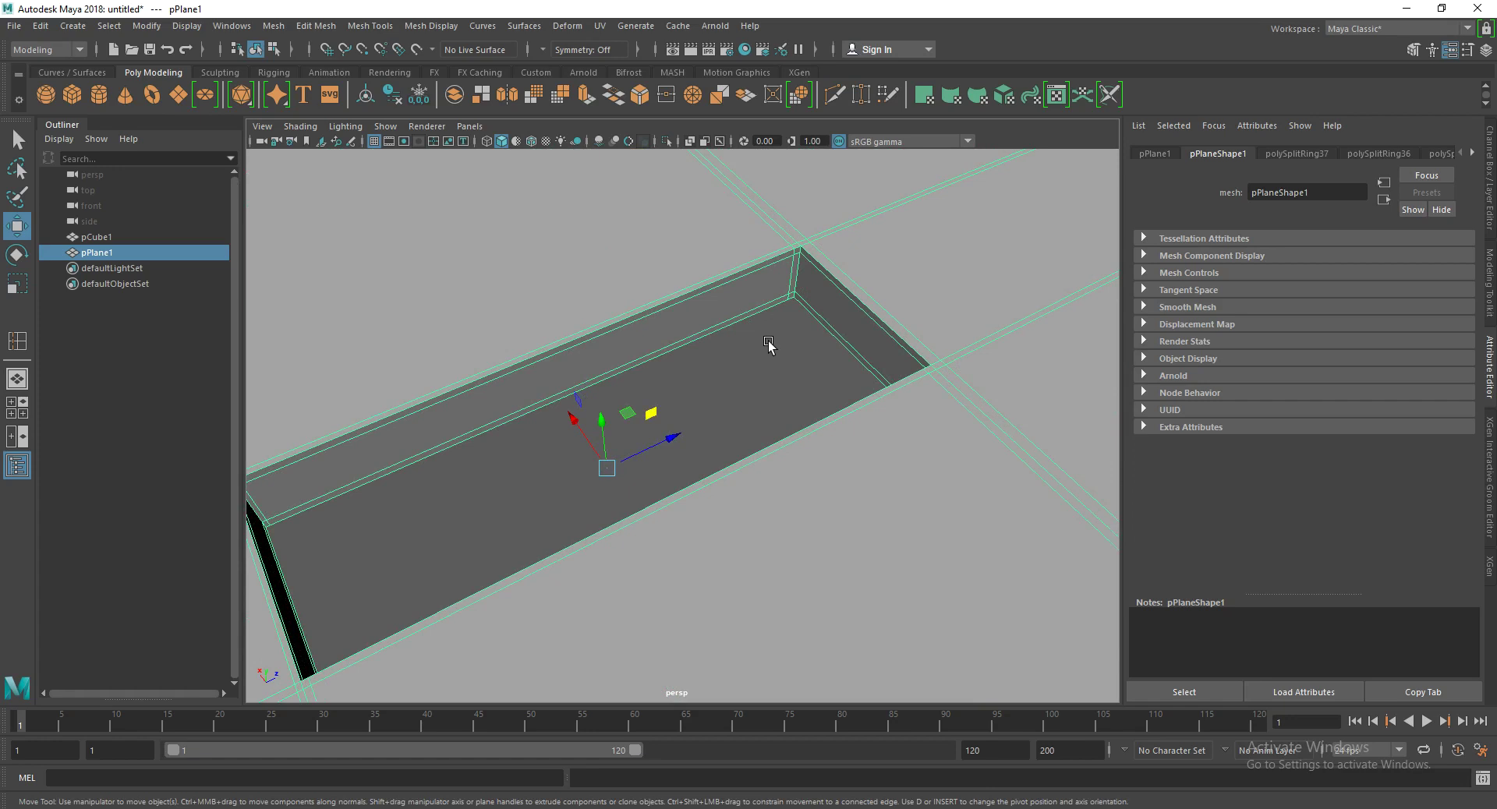
pyautogui.keyDown('shift'); pyautogui.moveTo(777, 346); pyautogui.dragTo(812, 294, button='right'); pyautogui.keyUp('shift')
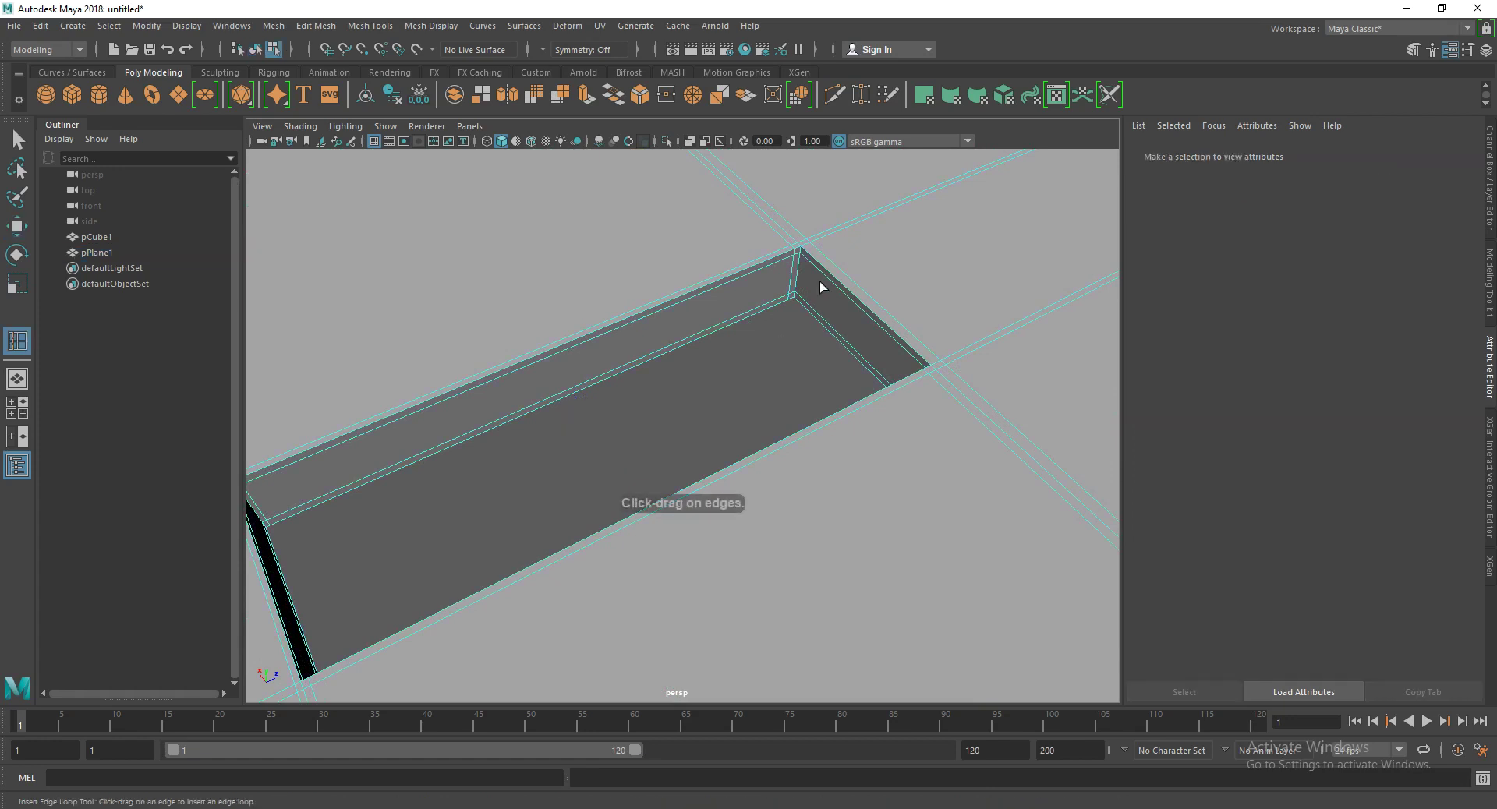
pyautogui.scroll(2, 829, 254)
pyautogui.keyDown('alt'); pyautogui.moveTo(829, 254); pyautogui.dragTo(833, 320, button='middle'); pyautogui.keyUp('alt')
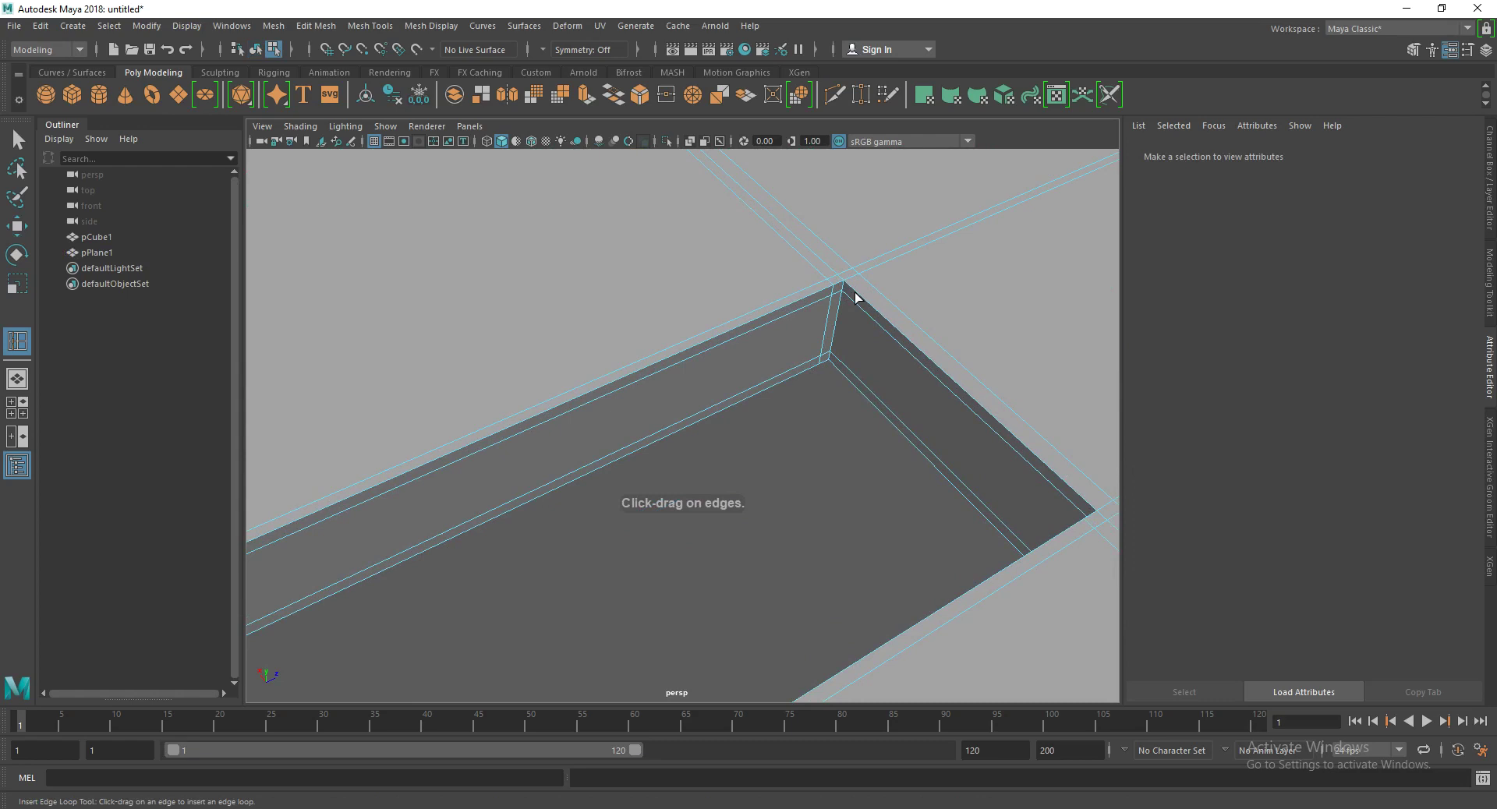
# Step: Insert support edge loops hugging the hole's rim, checking the smoothed result
pyautogui.click(855, 297)
pyautogui.press('3')
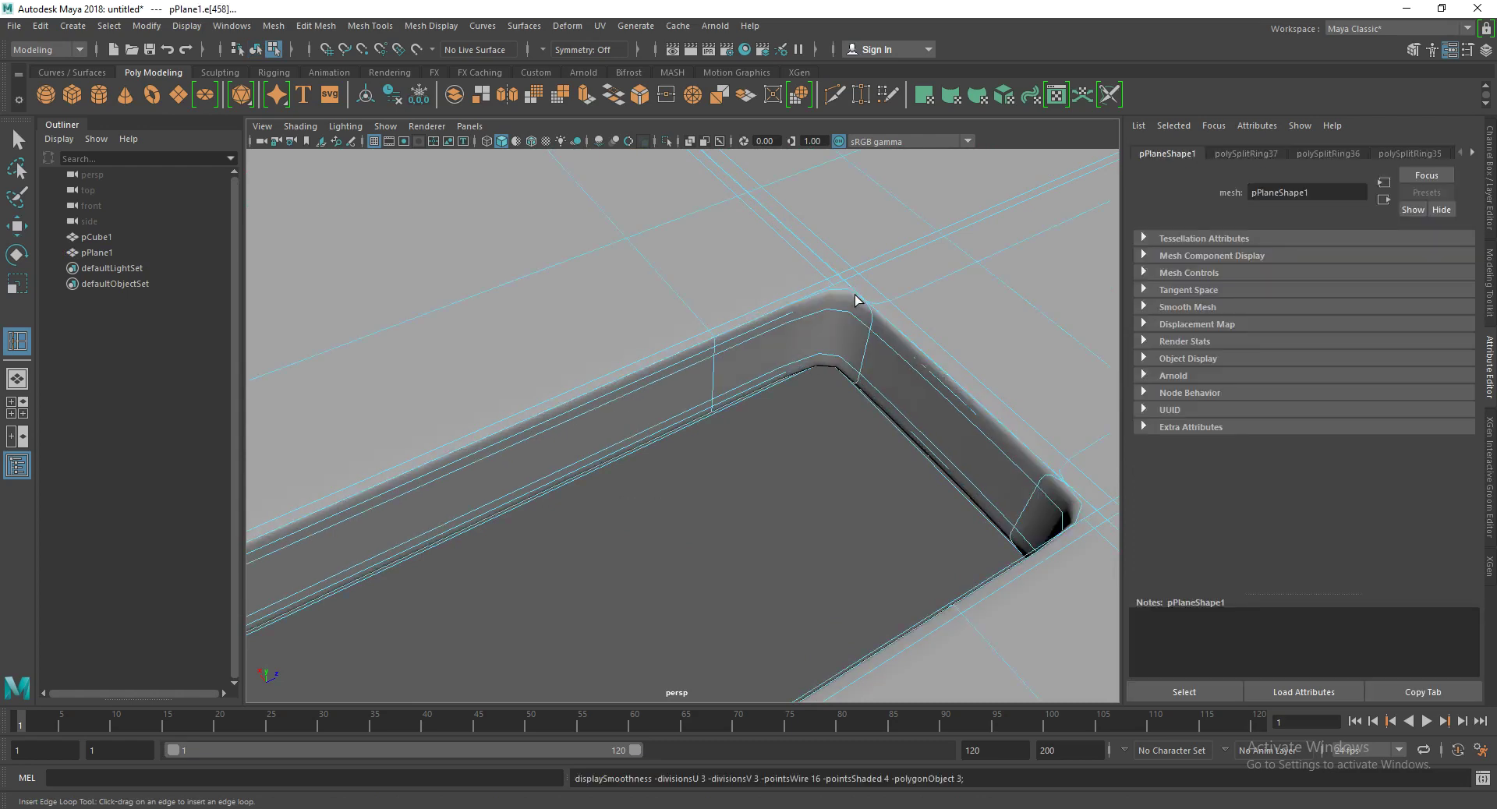
pyautogui.press('1')
pyautogui.click(852, 293)
pyautogui.moveTo(1060, 487); pyautogui.dragTo(1090, 506)
pyautogui.keyDown('alt'); pyautogui.moveTo(725, 472); pyautogui.dragTo(628, 374); pyautogui.keyUp('alt')
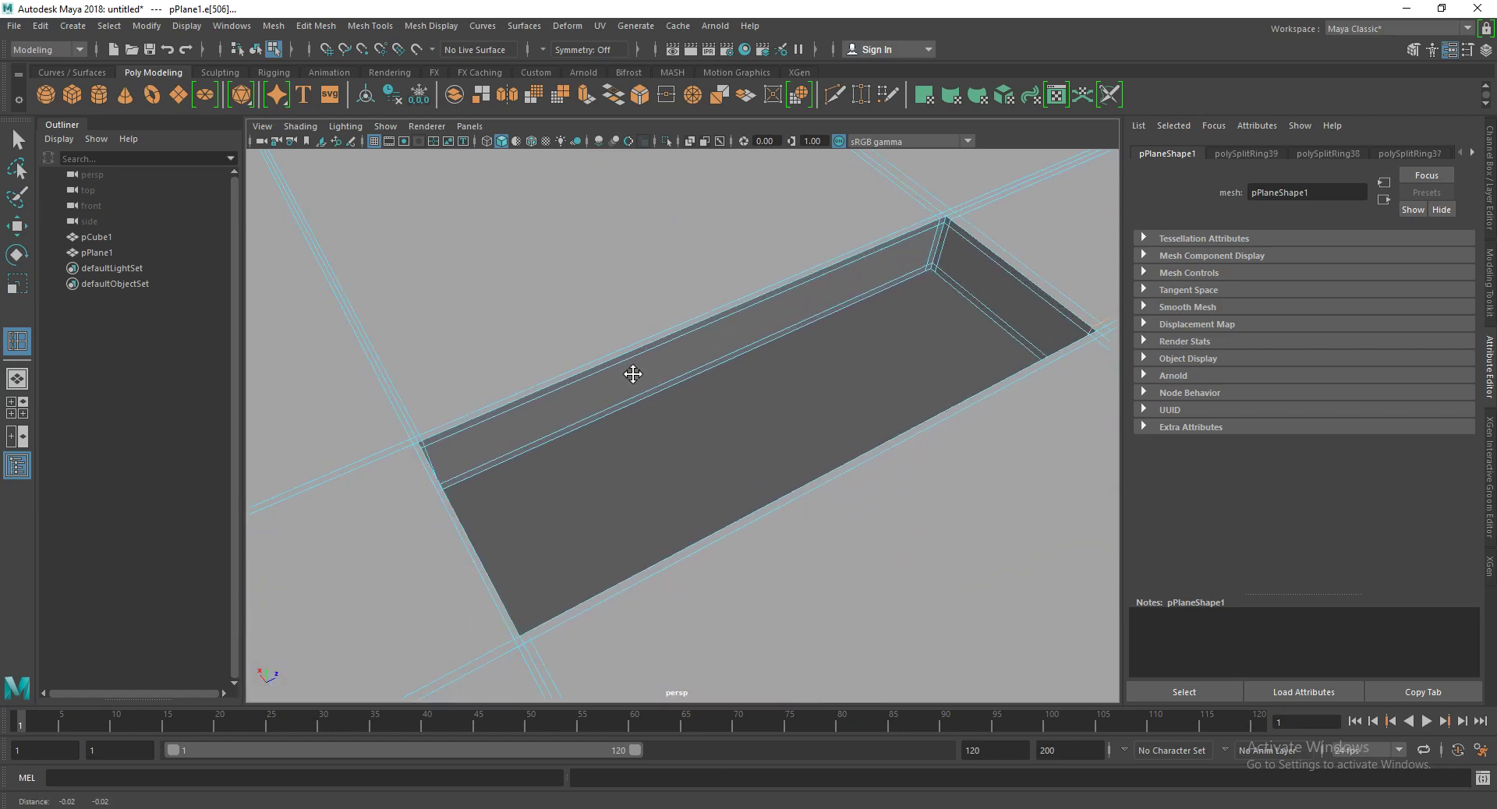
pyautogui.scroll(5, 554, 397)
pyautogui.moveTo(385, 401)
pyautogui.keyDown('alt'); pyautogui.mouseDown()
pyautogui.moveTo(421, 374)
pyautogui.moveTo(390, 353)
pyautogui.moveTo(521, 408)
pyautogui.mouseUp(); pyautogui.keyUp('alt')
pyautogui.scroll(-3, 398, 367)
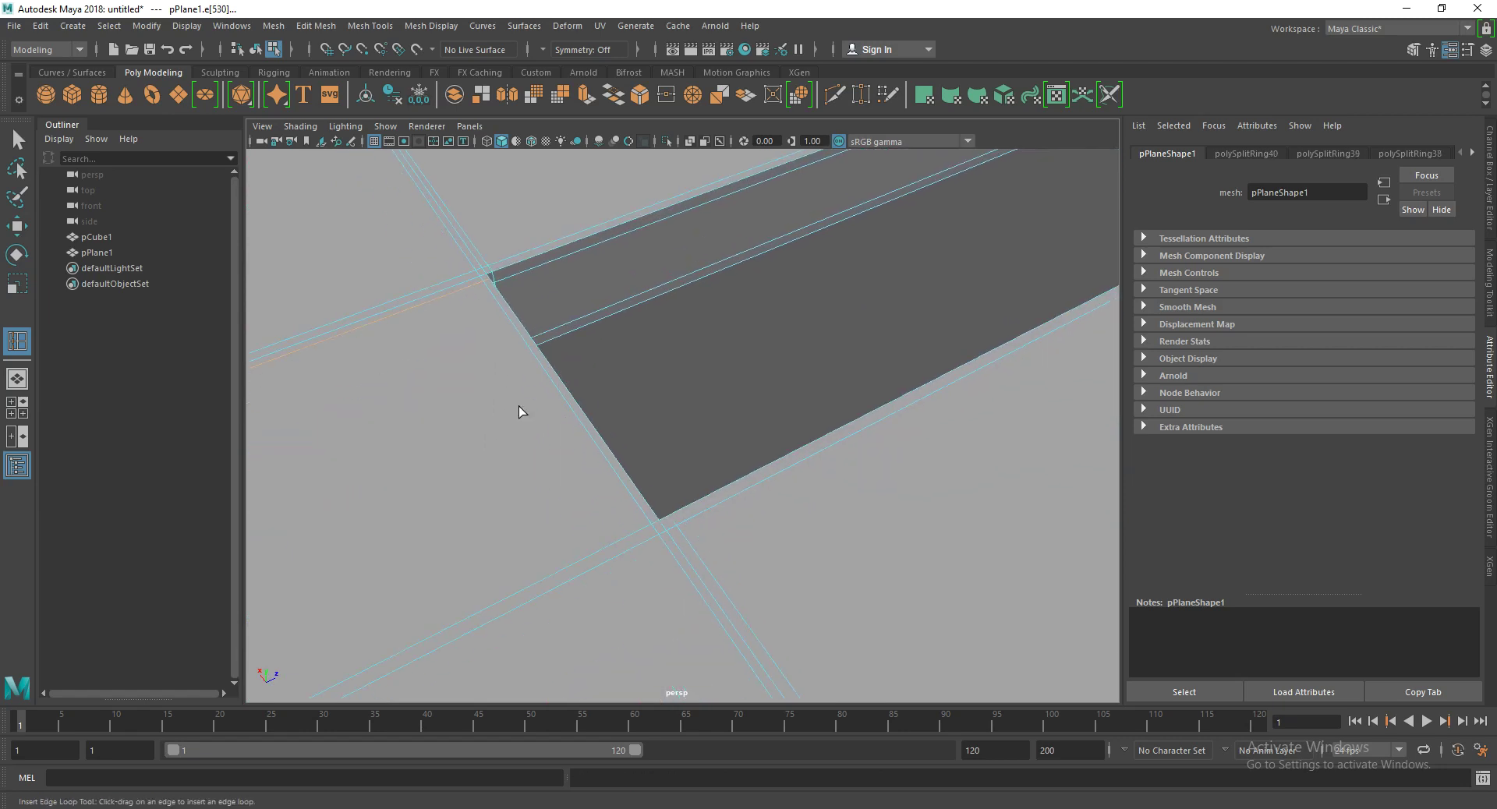
pyautogui.click(653, 516)
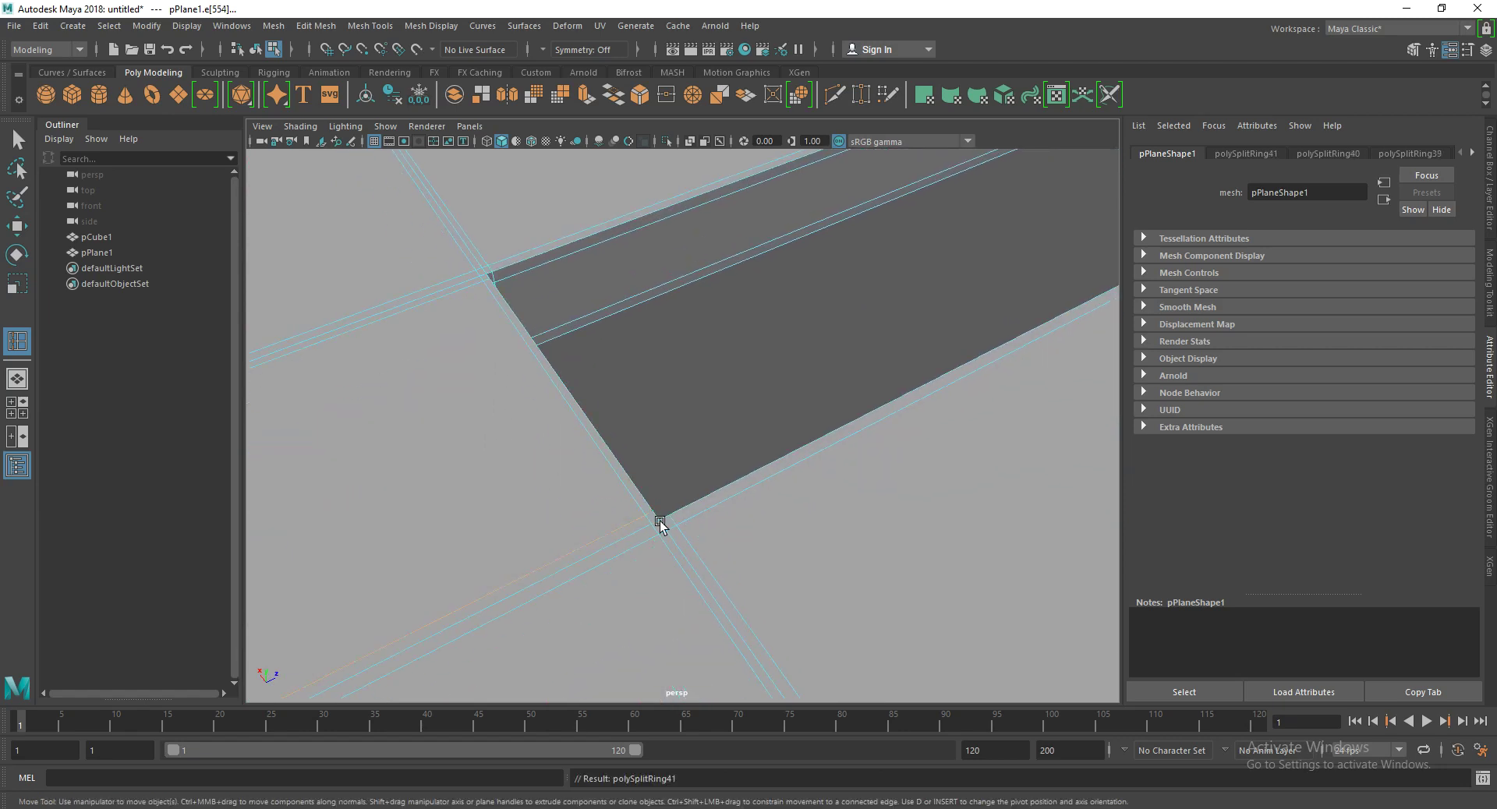
# Step: Exit the loop tool, return to object mode and view the plane from above
pyautogui.press('w')
pyautogui.press('F8')
pyautogui.scroll(-2, 559, 452)
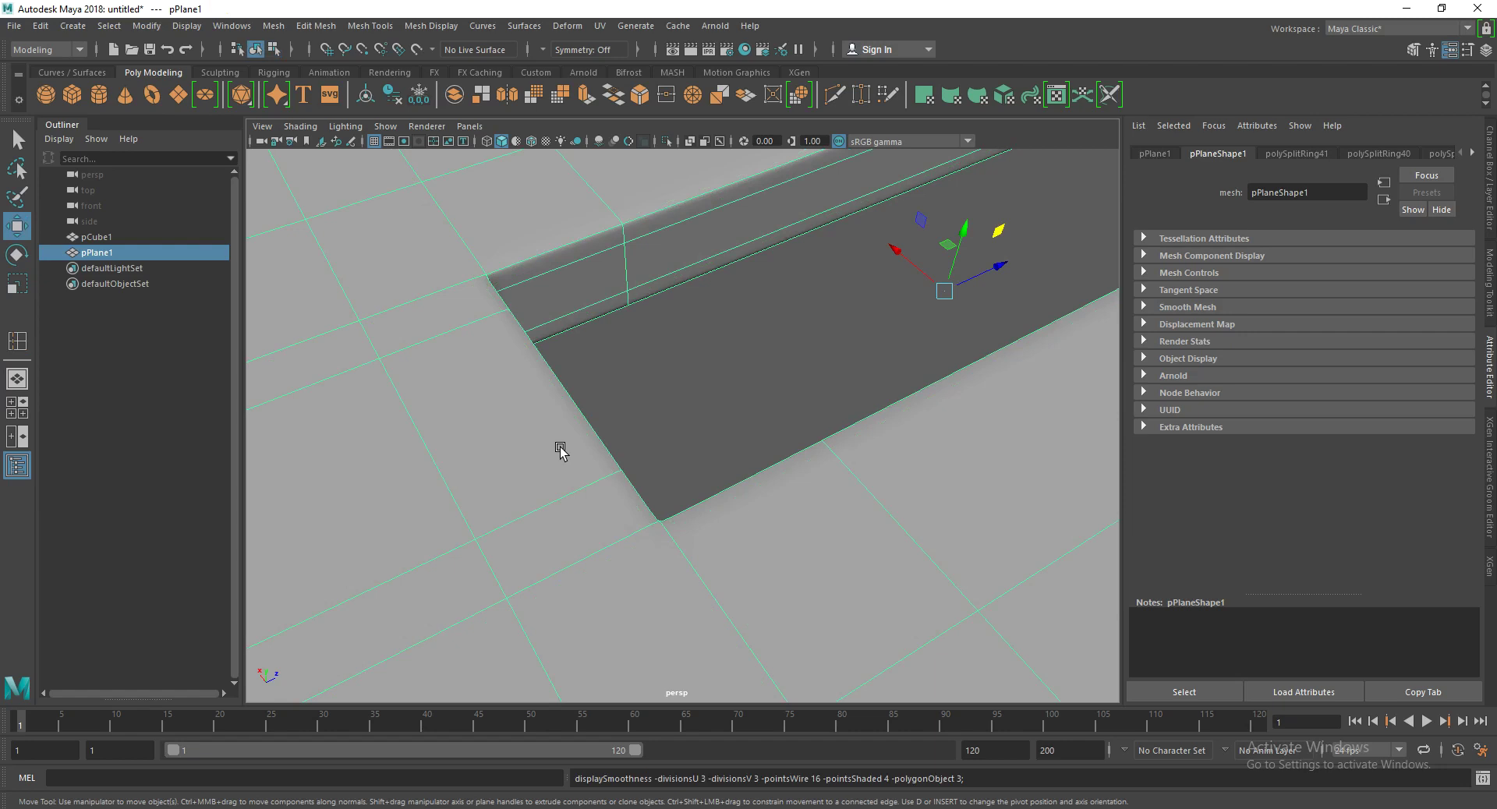
pyautogui.click(706, 441)
pyautogui.scroll(-5, 706, 438)
pyautogui.moveTo(705, 435)
pyautogui.keyDown('alt'); pyautogui.mouseDown()
pyautogui.moveTo(853, 430)
pyautogui.moveTo(802, 390)
pyautogui.moveTo(749, 382)
pyautogui.moveTo(718, 336)
pyautogui.moveTo(605, 354)
pyautogui.moveTo(578, 414)
pyautogui.moveTo(692, 424)
pyautogui.mouseUp(); pyautogui.keyUp('alt')
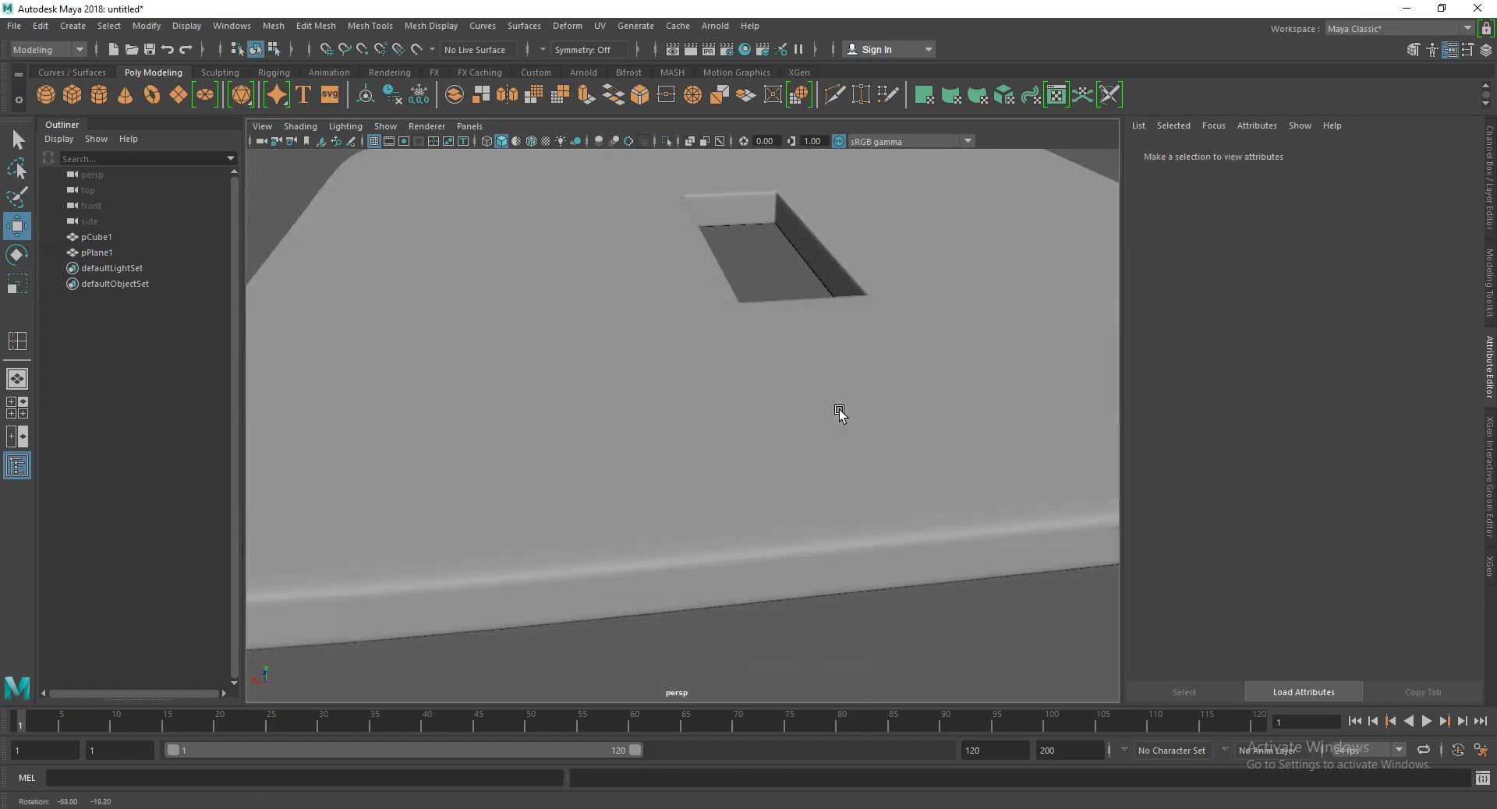
pyautogui.scroll(-3, 692, 424)
pyautogui.keyDown('alt'); pyautogui.moveTo(657, 526); pyautogui.dragTo(631, 625); pyautogui.keyUp('alt')
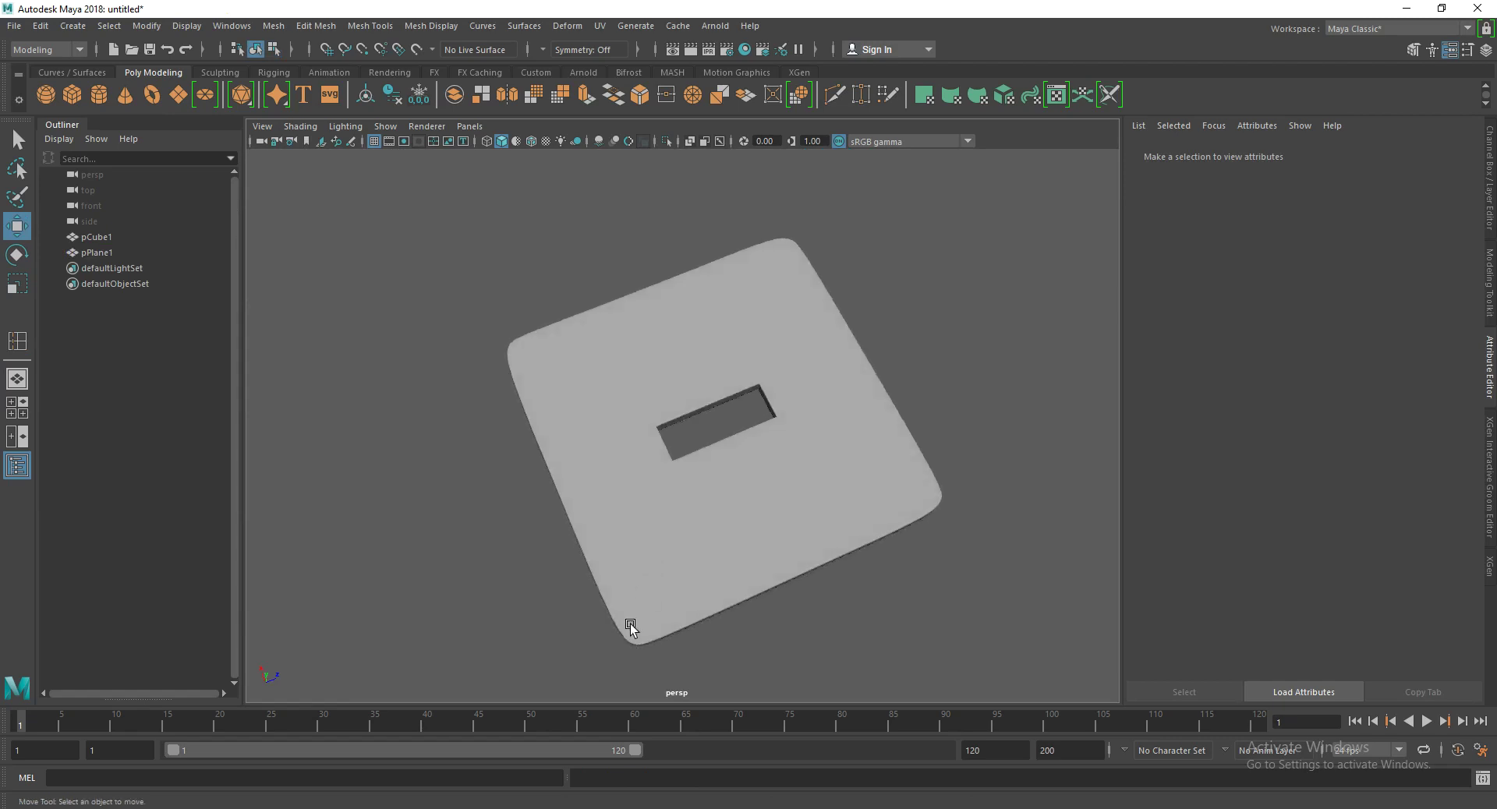
# Step: Select pPlane1 and frame its rectangular hole
pyautogui.click(597, 340)
pyautogui.scroll(-3, 637, 370)
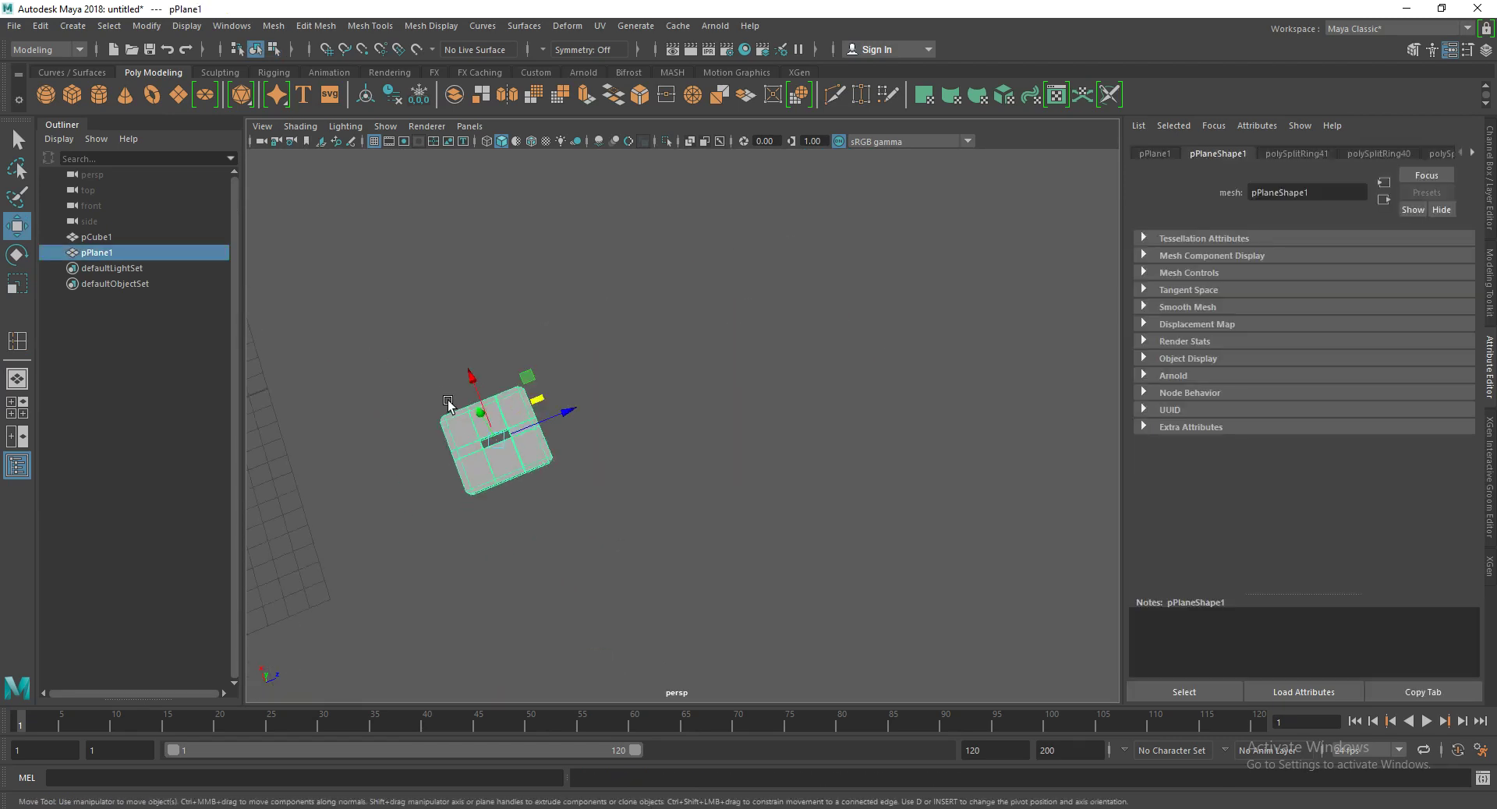
pyautogui.keyDown('alt'); pyautogui.moveTo(803, 385); pyautogui.dragTo(548, 424, button='middle'); pyautogui.keyUp('alt')
pyautogui.scroll(5, 548, 423)
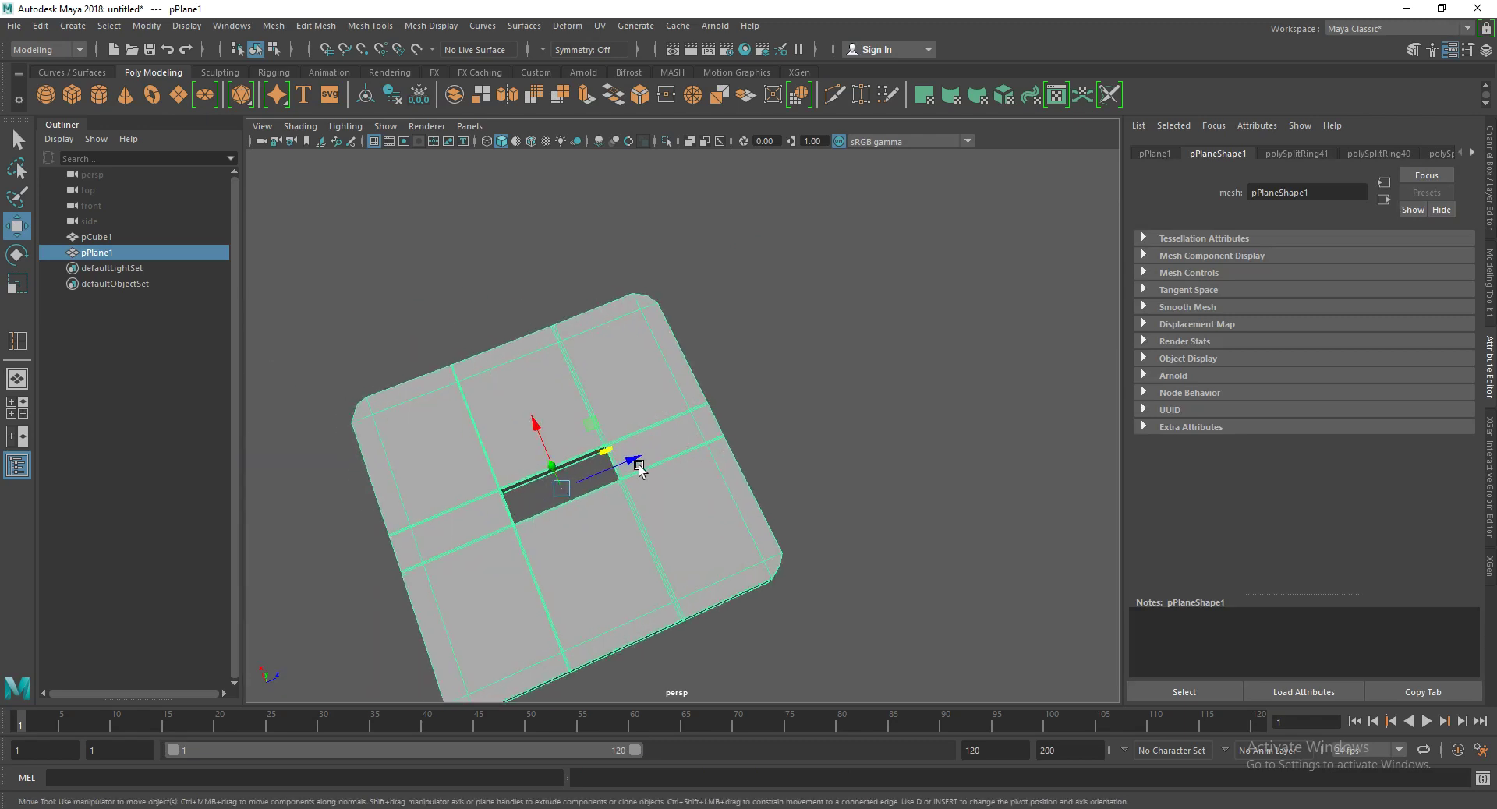
pyautogui.keyDown('alt'); pyautogui.moveTo(502, 488); pyautogui.dragTo(631, 413, button='middle'); pyautogui.keyUp('alt')
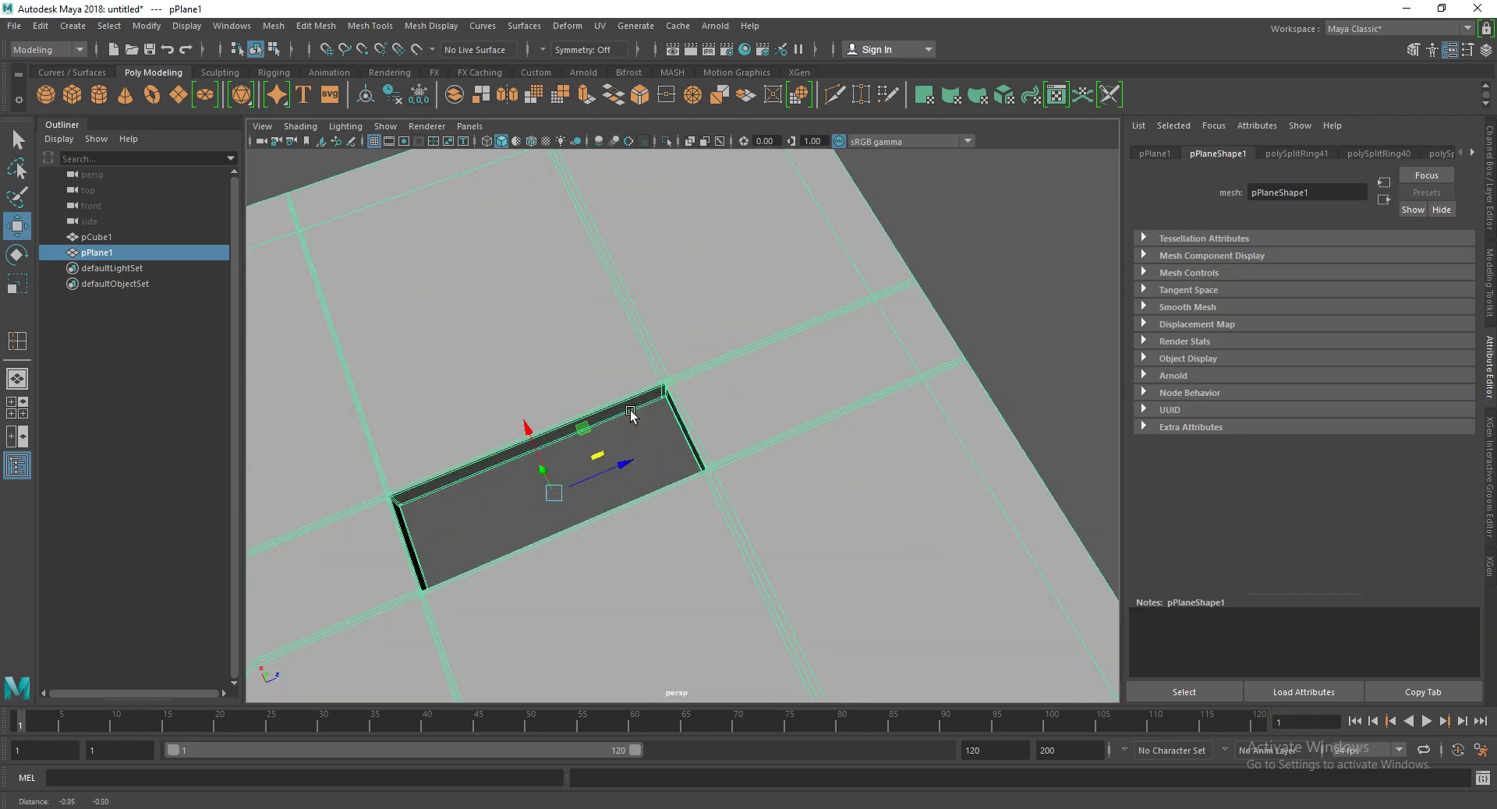
pyautogui.moveTo(631, 413)
pyautogui.keyDown('alt'); pyautogui.mouseDown()
pyautogui.moveTo(634, 428)
pyautogui.moveTo(737, 409)
pyautogui.moveTo(608, 434)
pyautogui.mouseUp(); pyautogui.keyUp('alt')
pyautogui.scroll(-3, 647, 416)
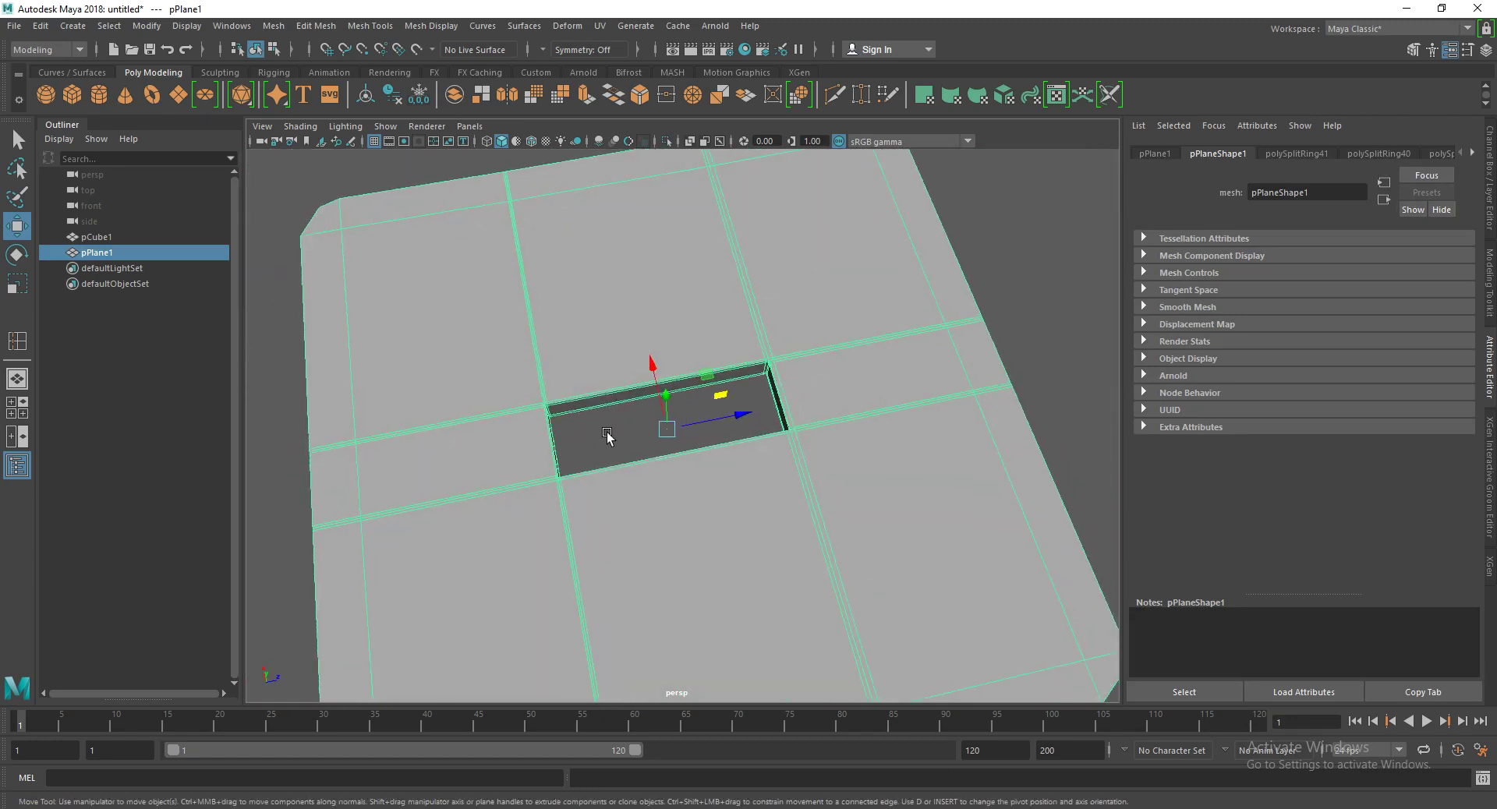
# Step: Switch to Top View from the hotbox and zoom in on the hole
pyautogui.press('space')
pyautogui.click(485, 411)
pyautogui.scroll(2, 538, 390)
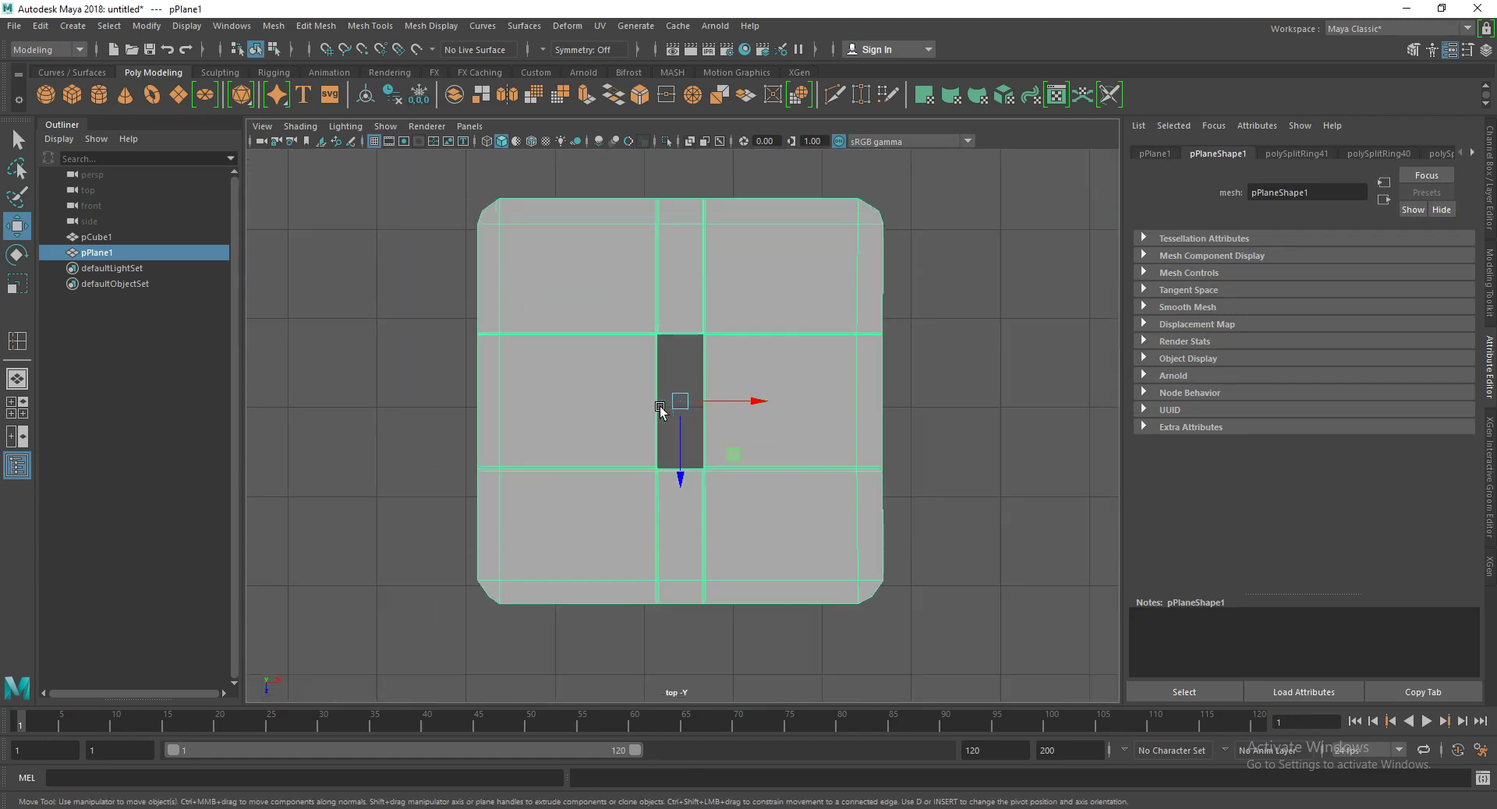
pyautogui.scroll(2, 554, 357)
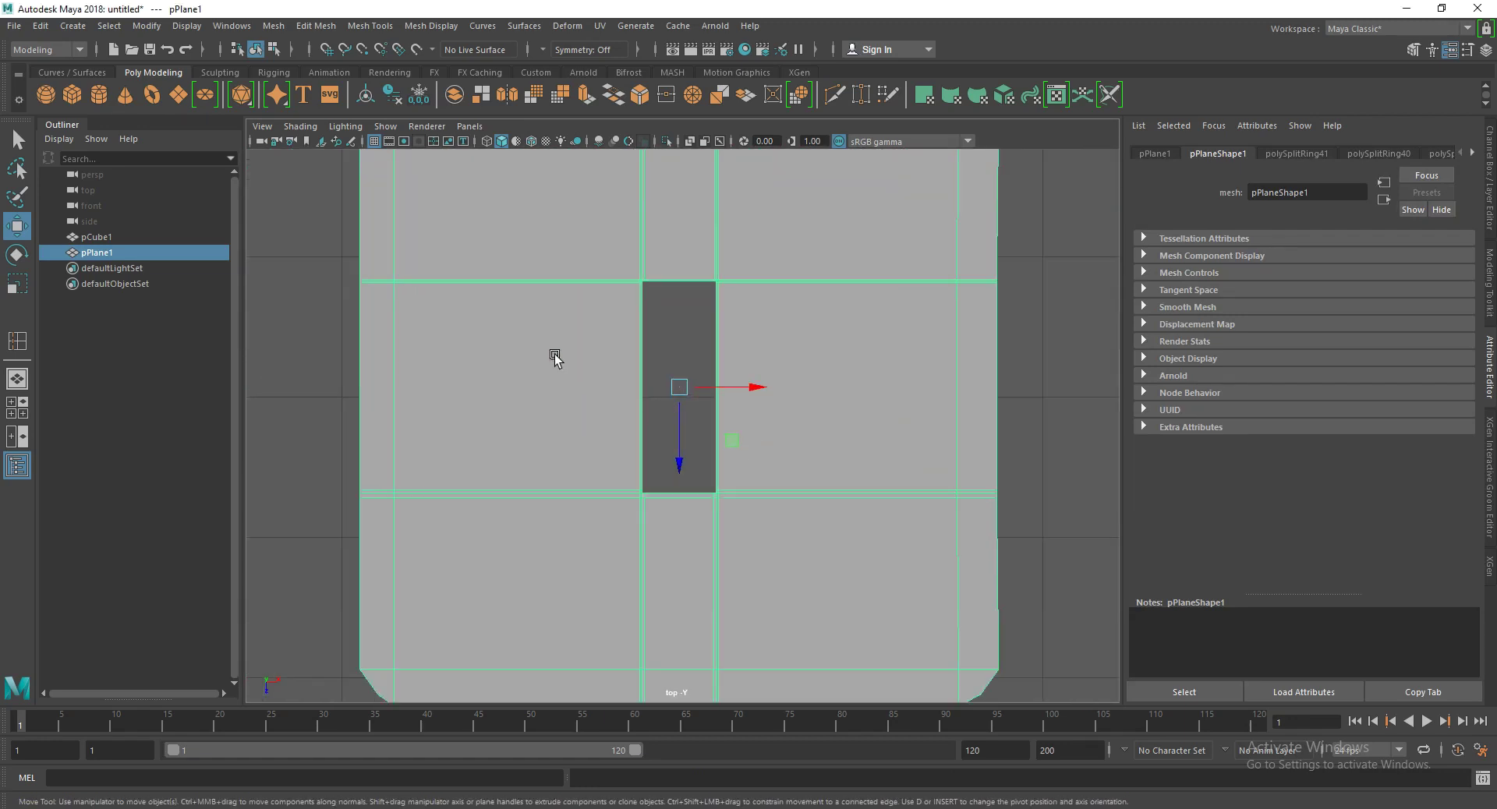
pyautogui.click(72, 95)
# Step: Draw a polygon cube on the plane's middle and pull its top vertices up into a tall box
pyautogui.scroll(2, 551, 238)
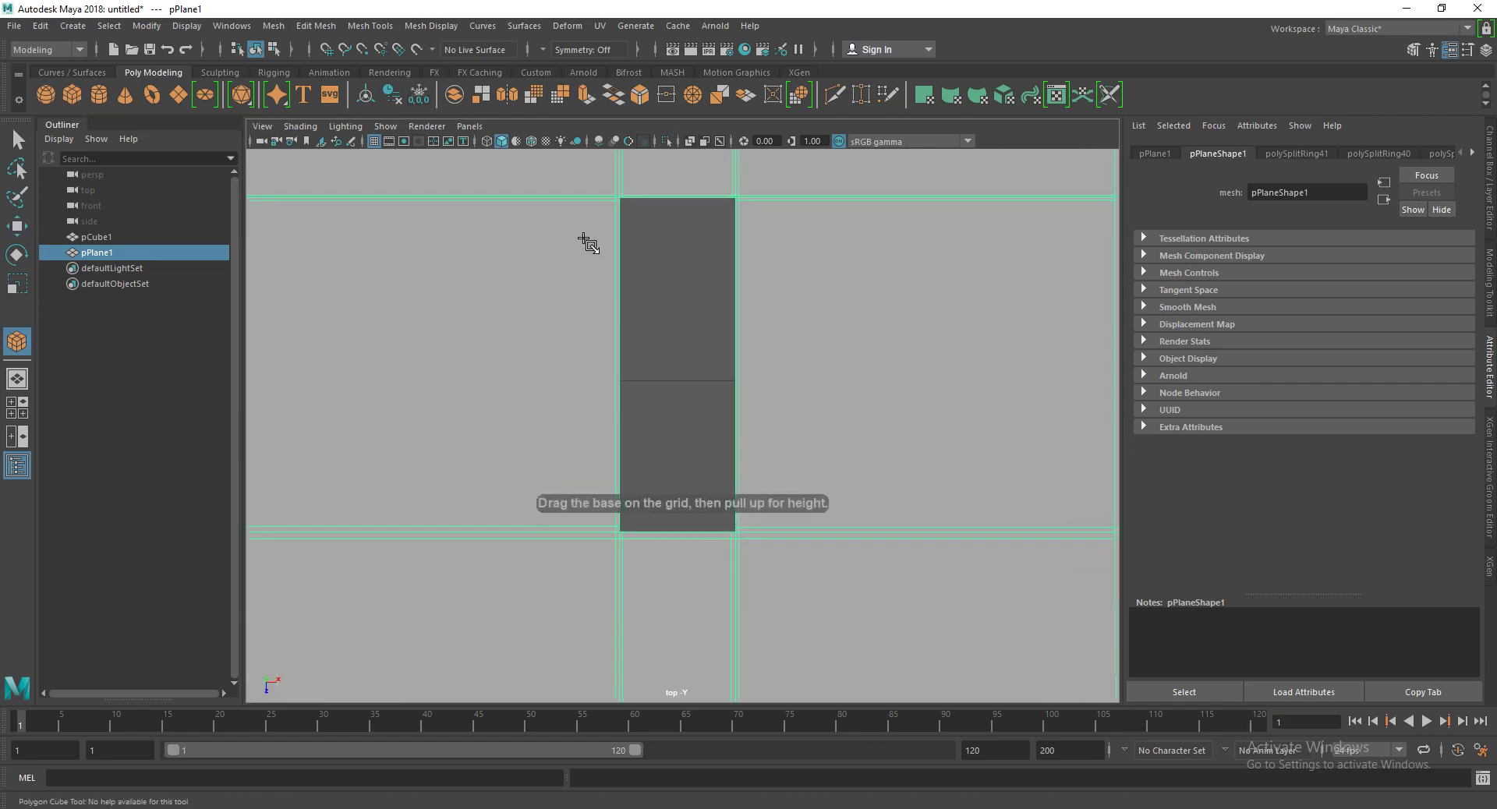
pyautogui.moveTo(622, 201)
pyautogui.mouseDown()
pyautogui.moveTo(744, 533)
pyautogui.moveTo(701, 359)
pyautogui.mouseUp()
pyautogui.press('space')
pyautogui.moveTo(694, 292)
pyautogui.keyDown('alt'); pyautogui.mouseDown()
pyautogui.moveTo(715, 230)
pyautogui.moveTo(680, 260)
pyautogui.moveTo(495, 290)
pyautogui.mouseUp(); pyautogui.keyUp('alt')
pyautogui.click(675, 277)
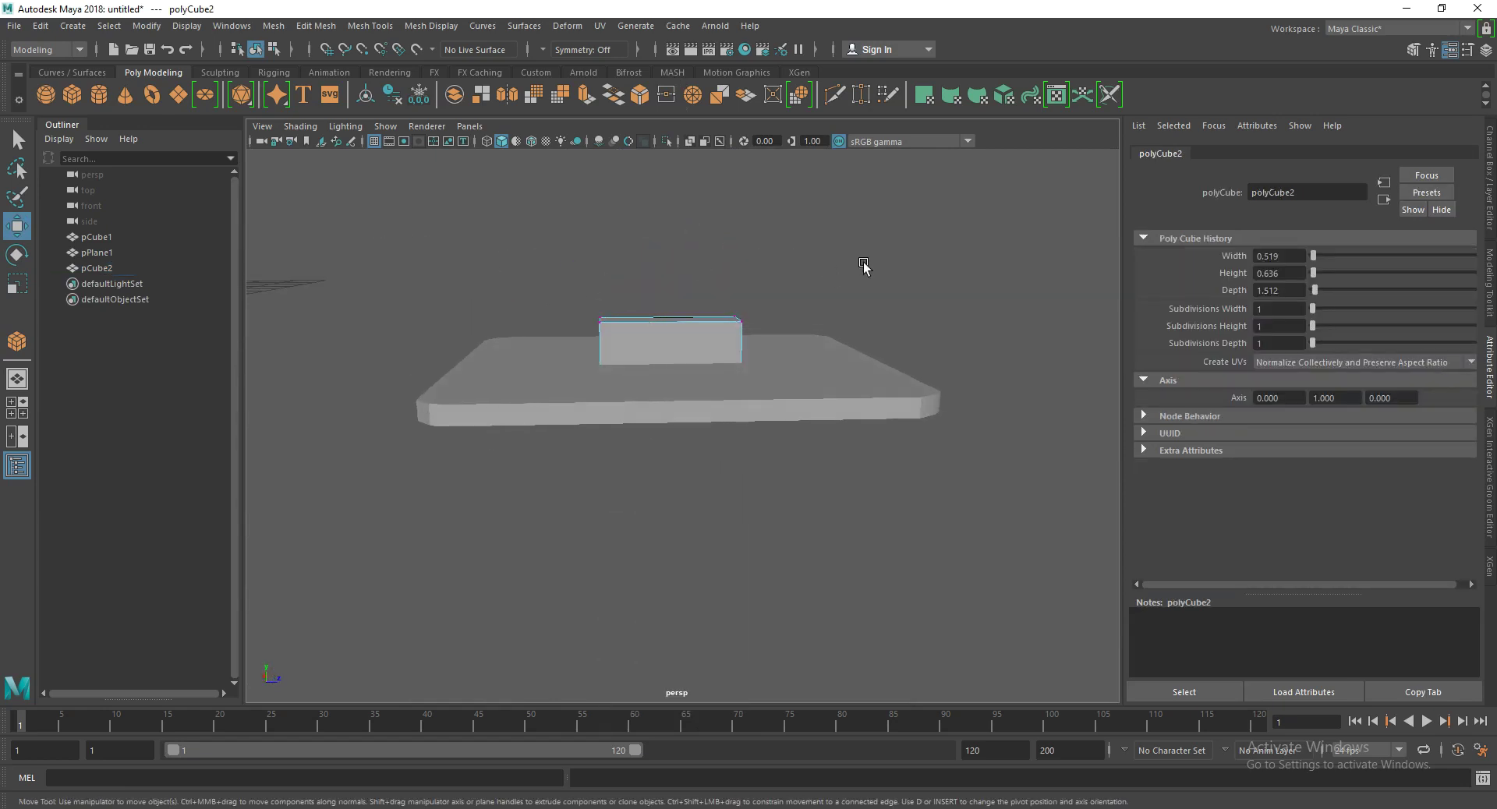
pyautogui.moveTo(863, 257); pyautogui.dragTo(585, 343)
pyautogui.moveTo(668, 248); pyautogui.dragTo(680, 23)
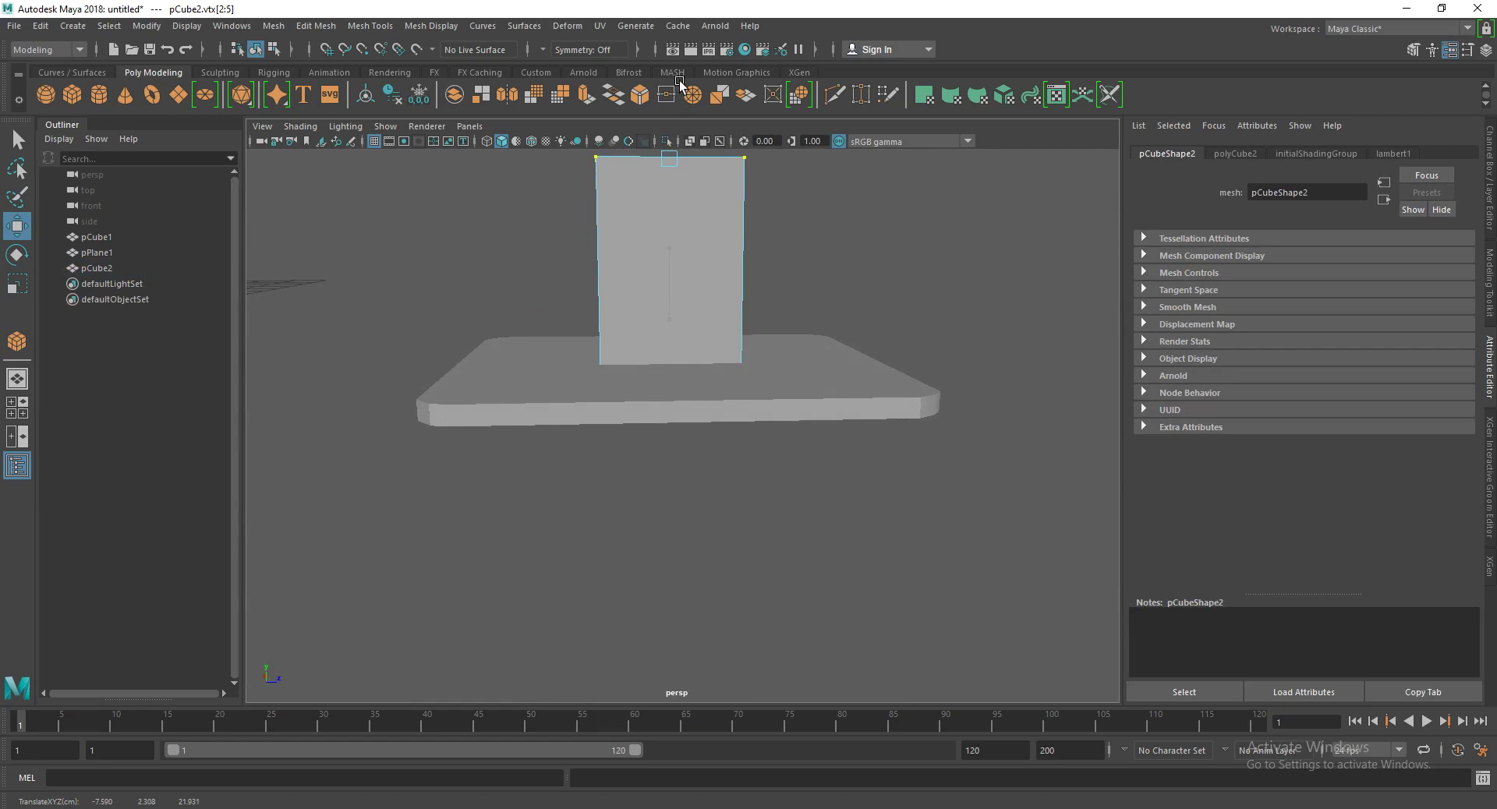
# Step: Scale the box's top narrower in depth and width, then shift it sideways so it leans
pyautogui.keyDown('alt'); pyautogui.moveTo(587, 316); pyautogui.dragTo(646, 394); pyautogui.keyUp('alt')
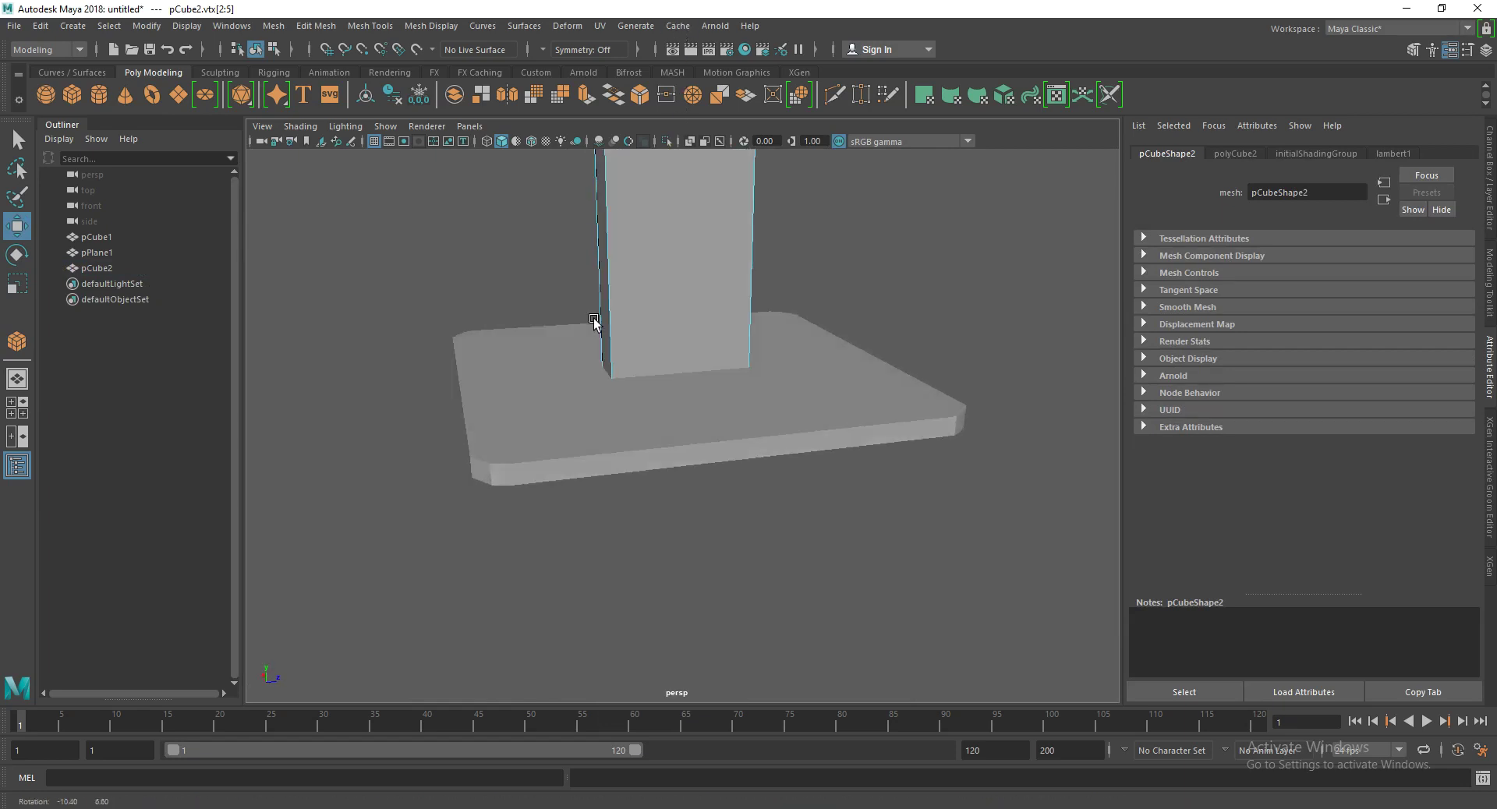
pyautogui.press('r')
pyautogui.moveTo(733, 280)
pyautogui.mouseDown()
pyautogui.moveTo(724, 300)
pyautogui.moveTo(676, 300)
pyautogui.mouseUp()
pyautogui.moveTo(650, 221); pyautogui.dragTo(654, 255)
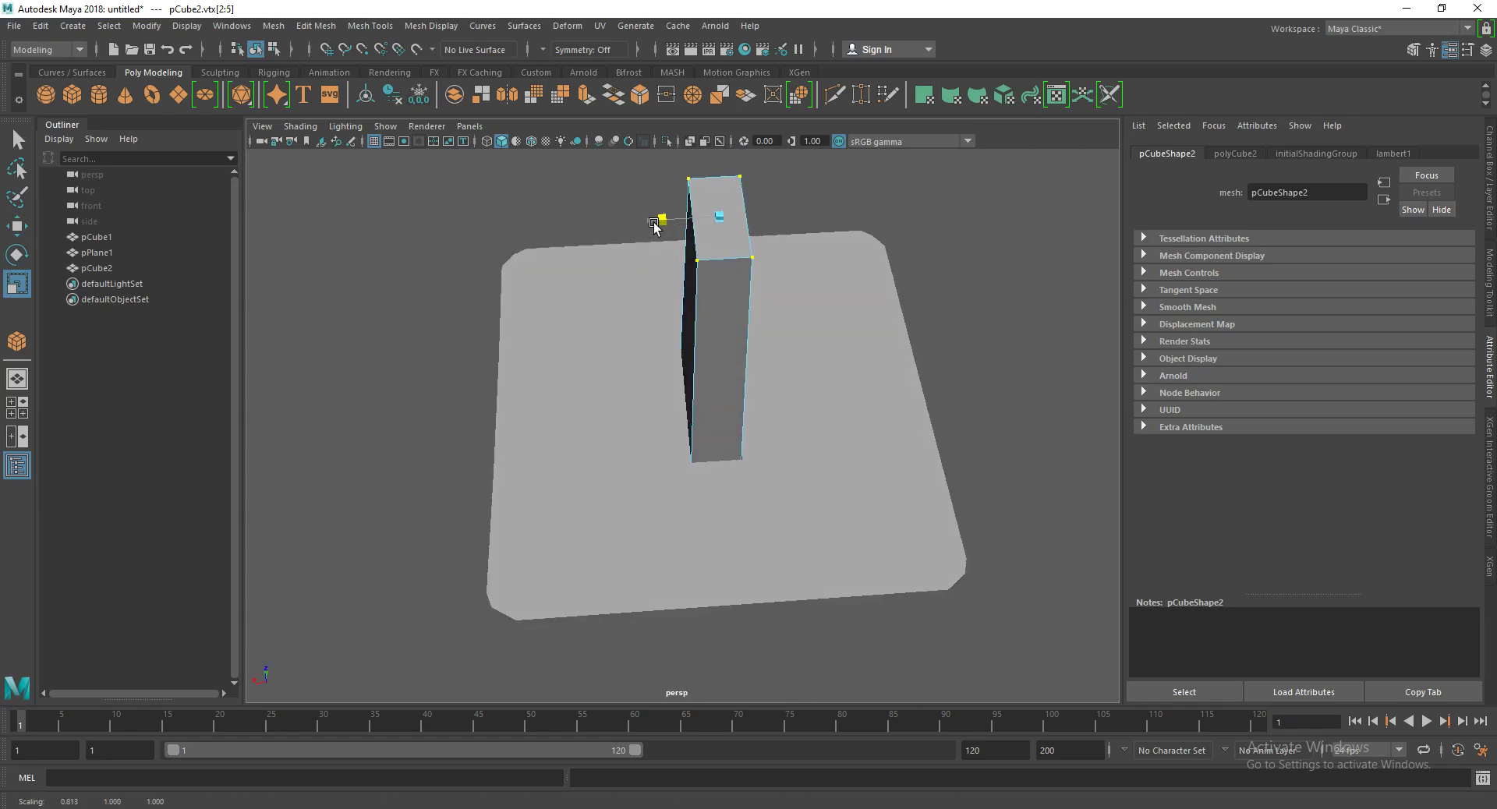
pyautogui.moveTo(686, 232)
pyautogui.keyDown('alt'); pyautogui.mouseDown()
pyautogui.moveTo(585, 312)
pyautogui.moveTo(488, 307)
pyautogui.mouseUp(); pyautogui.keyUp('alt')
pyautogui.press('w')
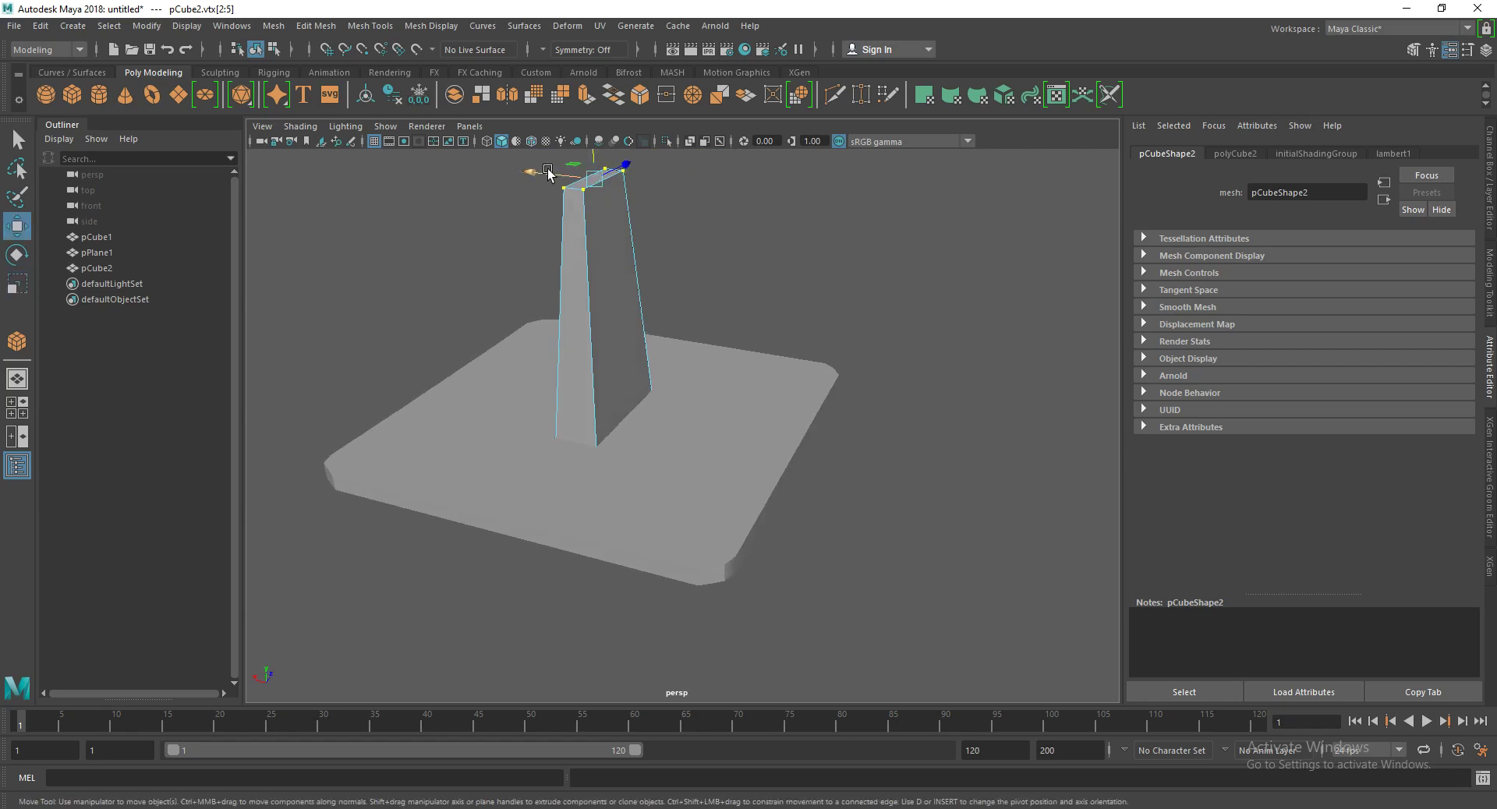
pyautogui.moveTo(549, 173); pyautogui.dragTo(594, 197)
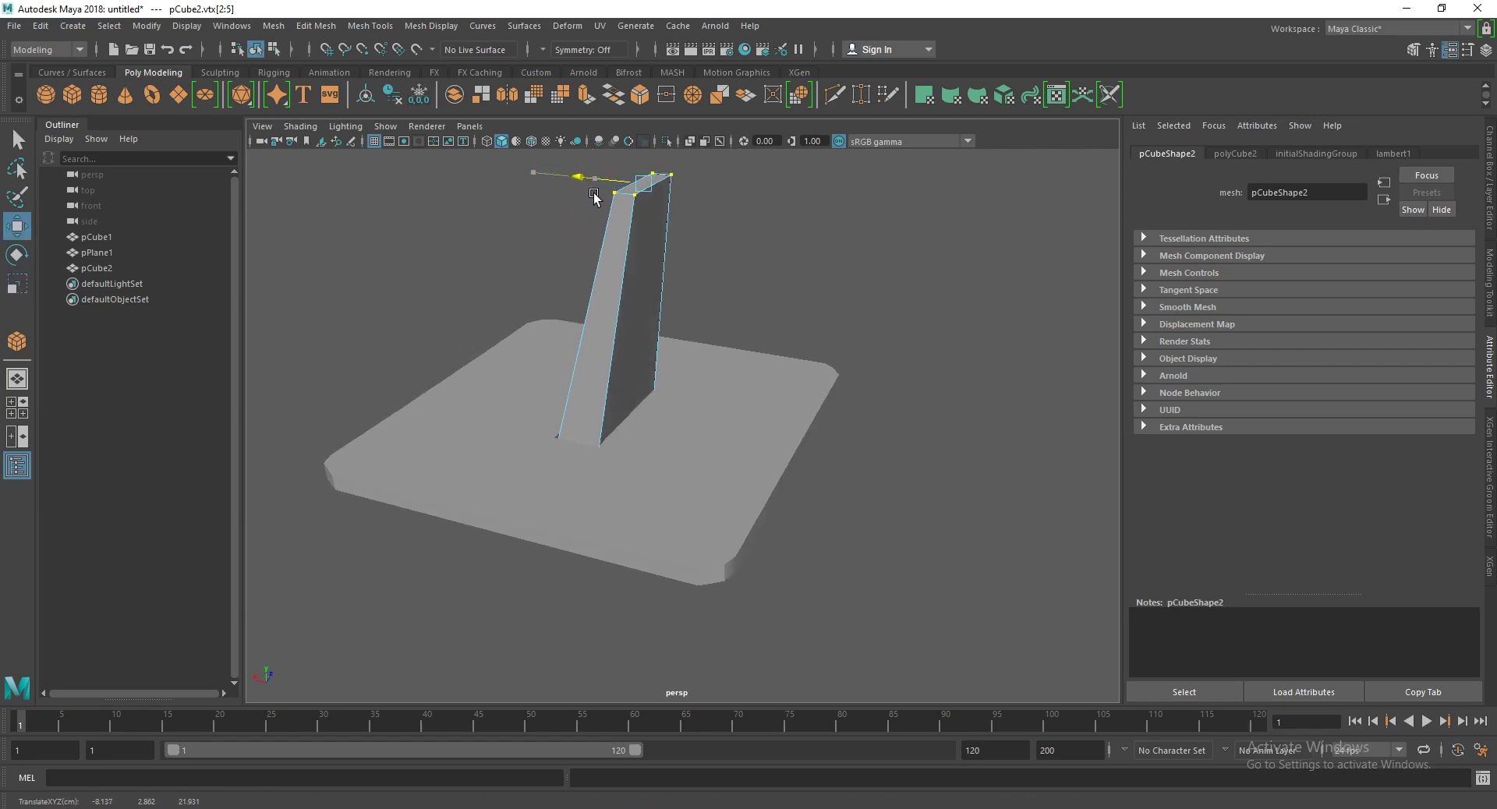
pyautogui.moveTo(594, 197); pyautogui.dragTo(600, 195)
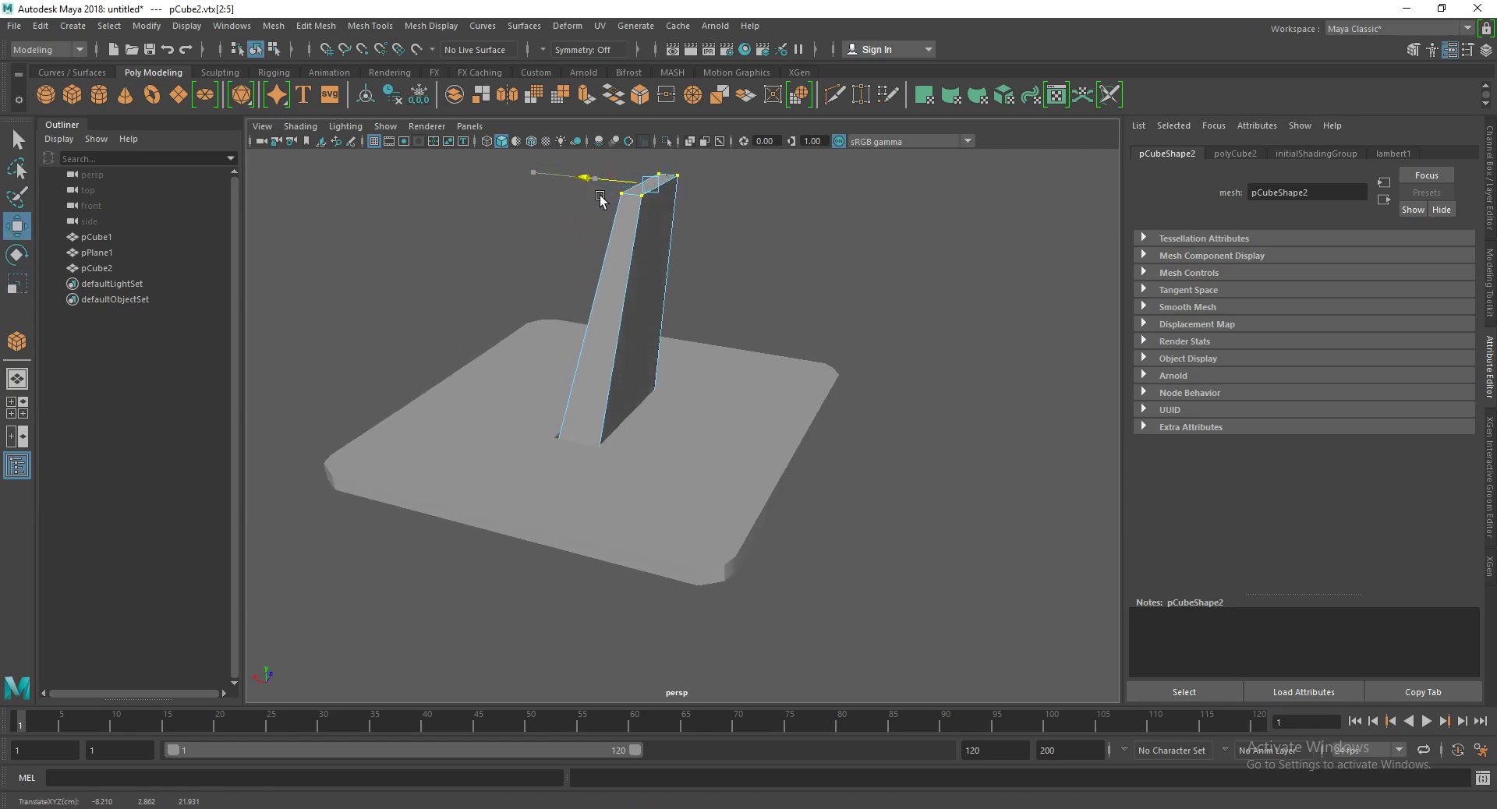
# Step: Return to object mode and select the leaning neck pCube2
pyautogui.moveTo(645, 274); pyautogui.dragTo(829, 123, button='right')
pyautogui.scroll(-3, 886, 314)
pyautogui.moveTo(885, 314)
pyautogui.keyDown('alt'); pyautogui.mouseDown()
pyautogui.moveTo(718, 325)
pyautogui.moveTo(569, 460)
pyautogui.mouseUp(); pyautogui.keyUp('alt')
pyautogui.click(672, 359)
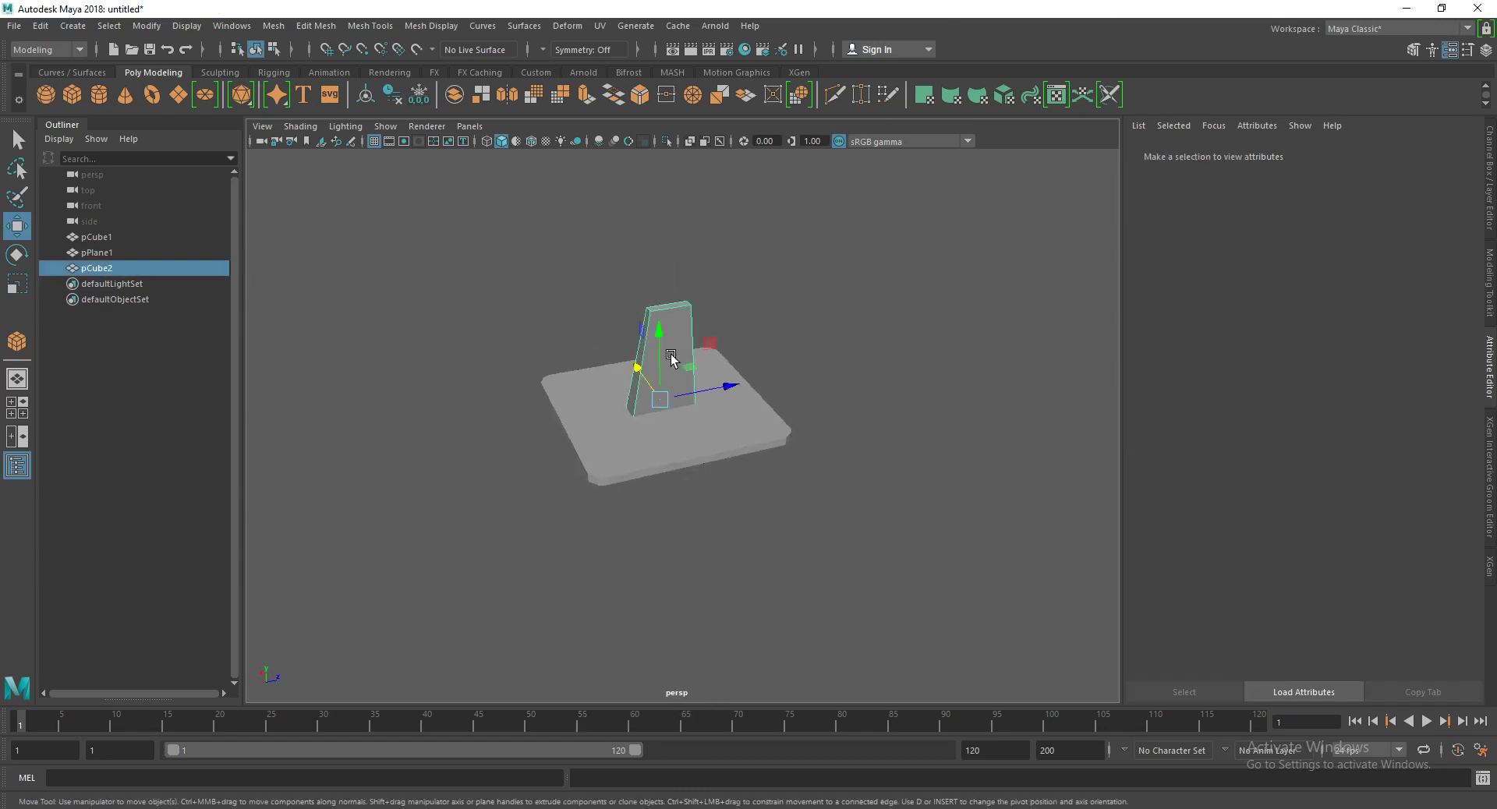
pyautogui.scroll(5, 673, 359)
# Step: Insert edge loops near the neck's side edges, its top and its base
pyautogui.click(371, 26)
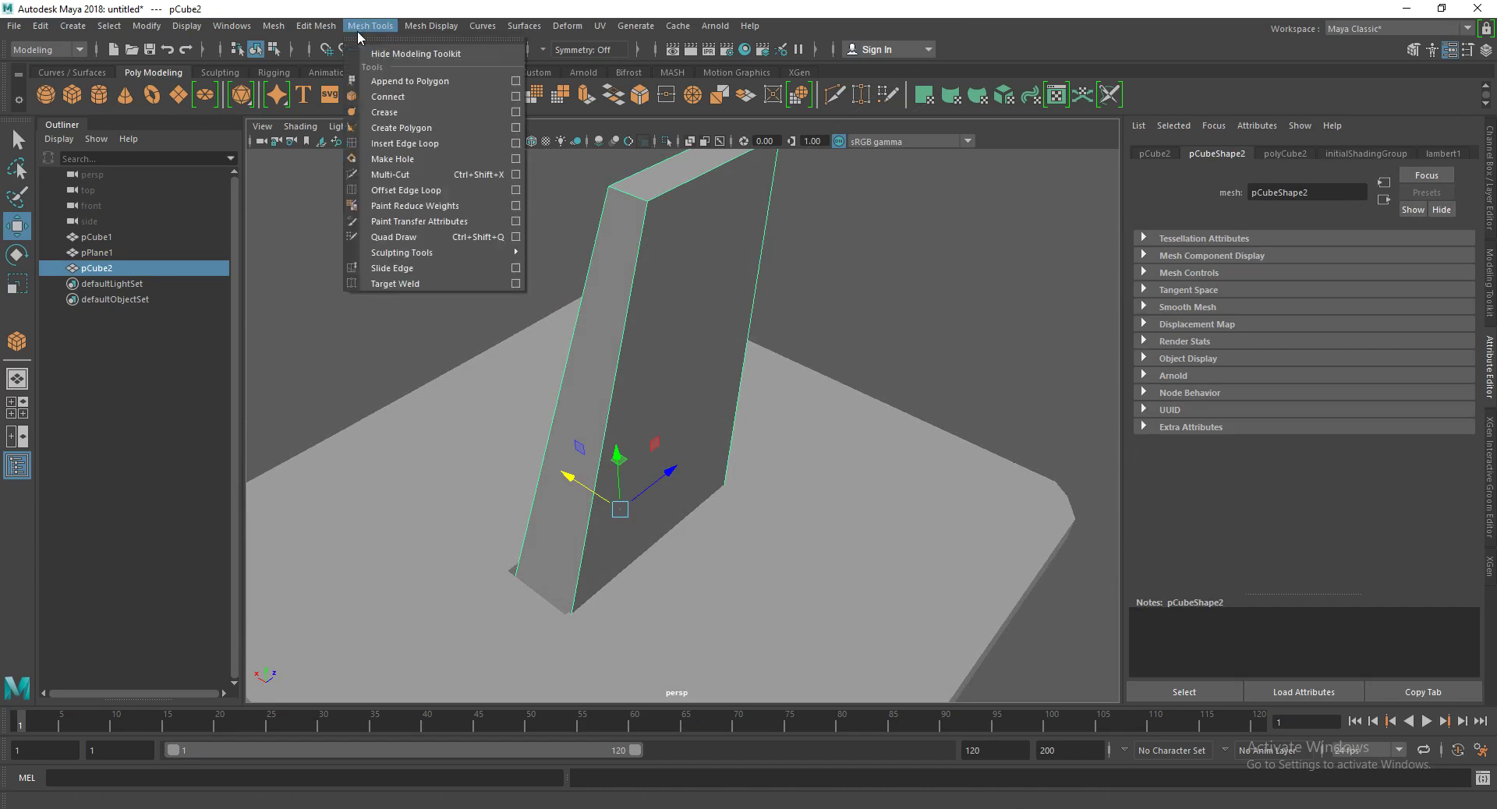
pyautogui.click(413, 145)
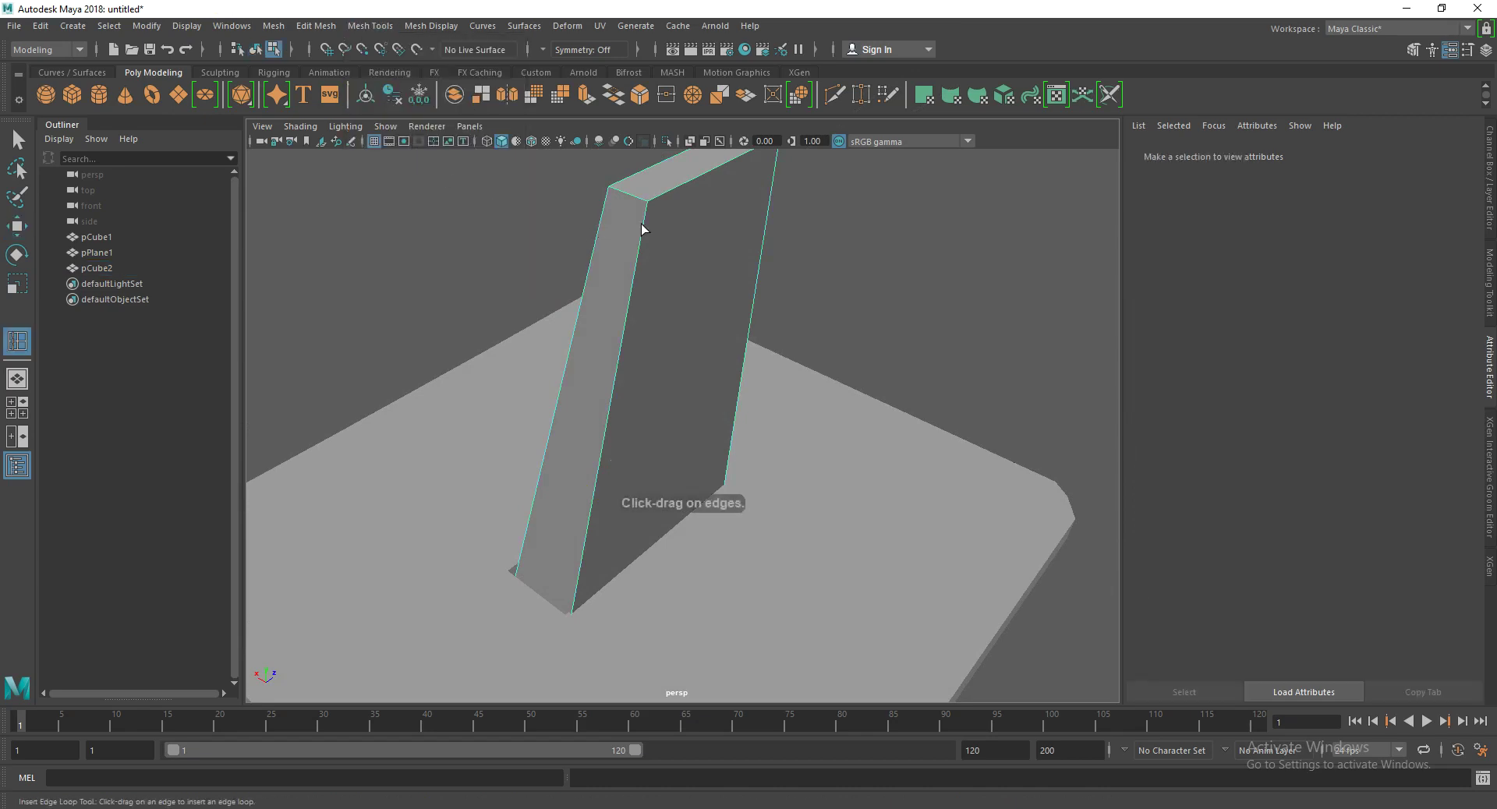
pyautogui.press('3')
pyautogui.press('1')
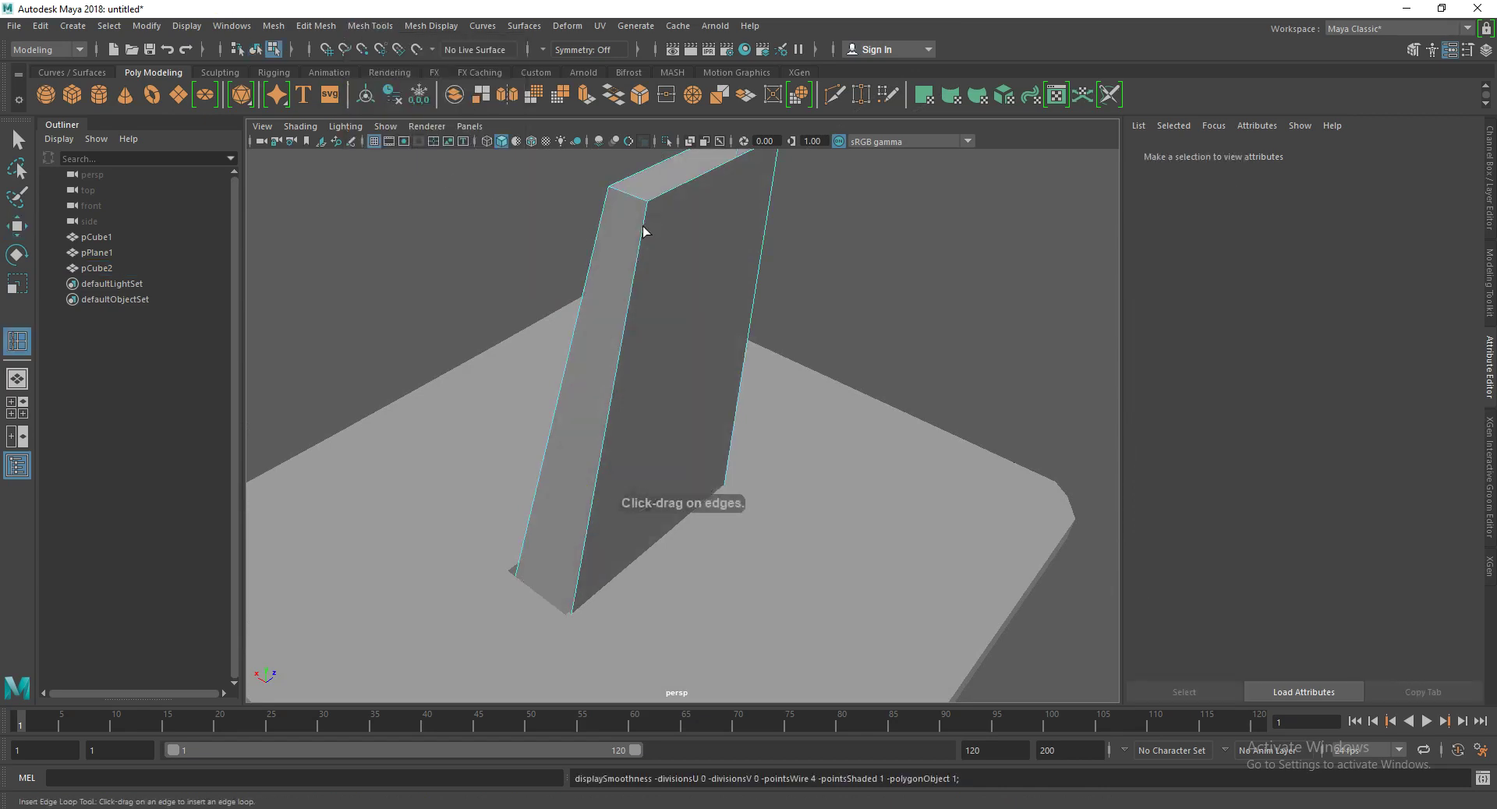
pyautogui.click(651, 205)
pyautogui.click(653, 205)
pyautogui.keyDown('alt'); pyautogui.moveTo(671, 201); pyautogui.dragTo(630, 257); pyautogui.keyUp('alt')
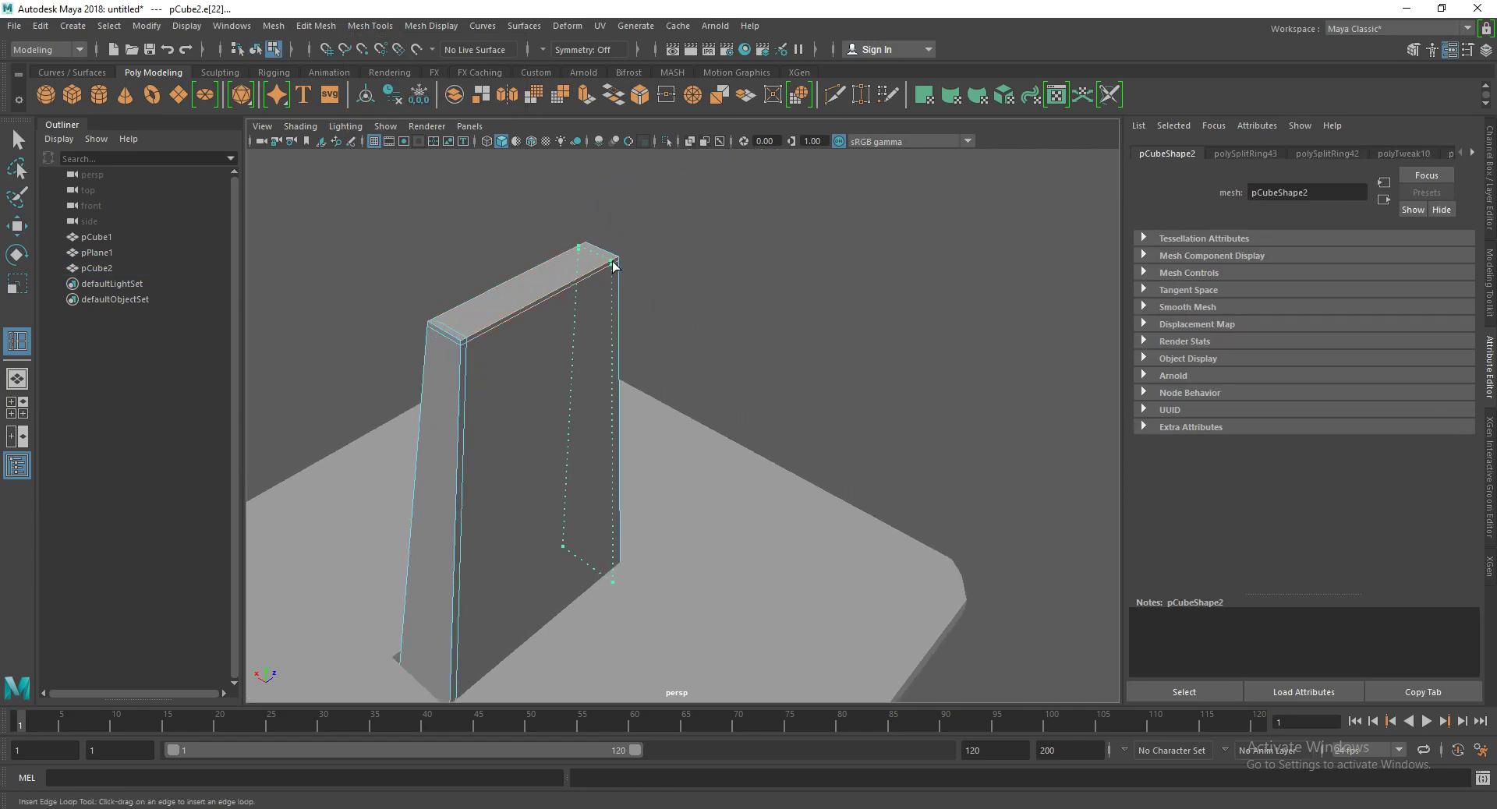
pyautogui.click(616, 263)
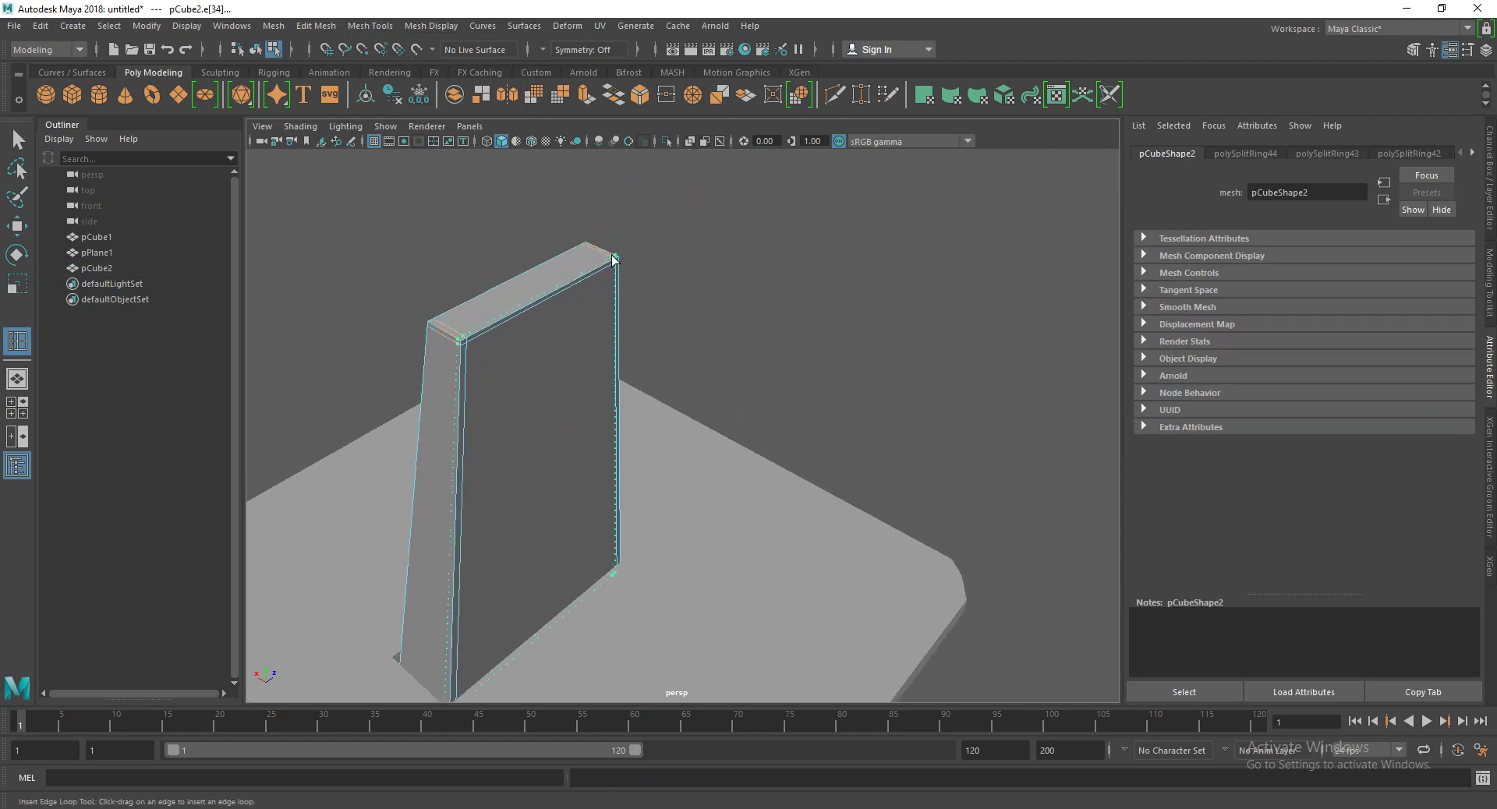
pyautogui.moveTo(454, 357)
pyautogui.keyDown('alt'); pyautogui.mouseDown()
pyautogui.moveTo(475, 257)
pyautogui.moveTo(488, 315)
pyautogui.moveTo(468, 442)
pyautogui.moveTo(490, 416)
pyautogui.moveTo(490, 436)
pyautogui.mouseUp(); pyautogui.keyUp('alt')
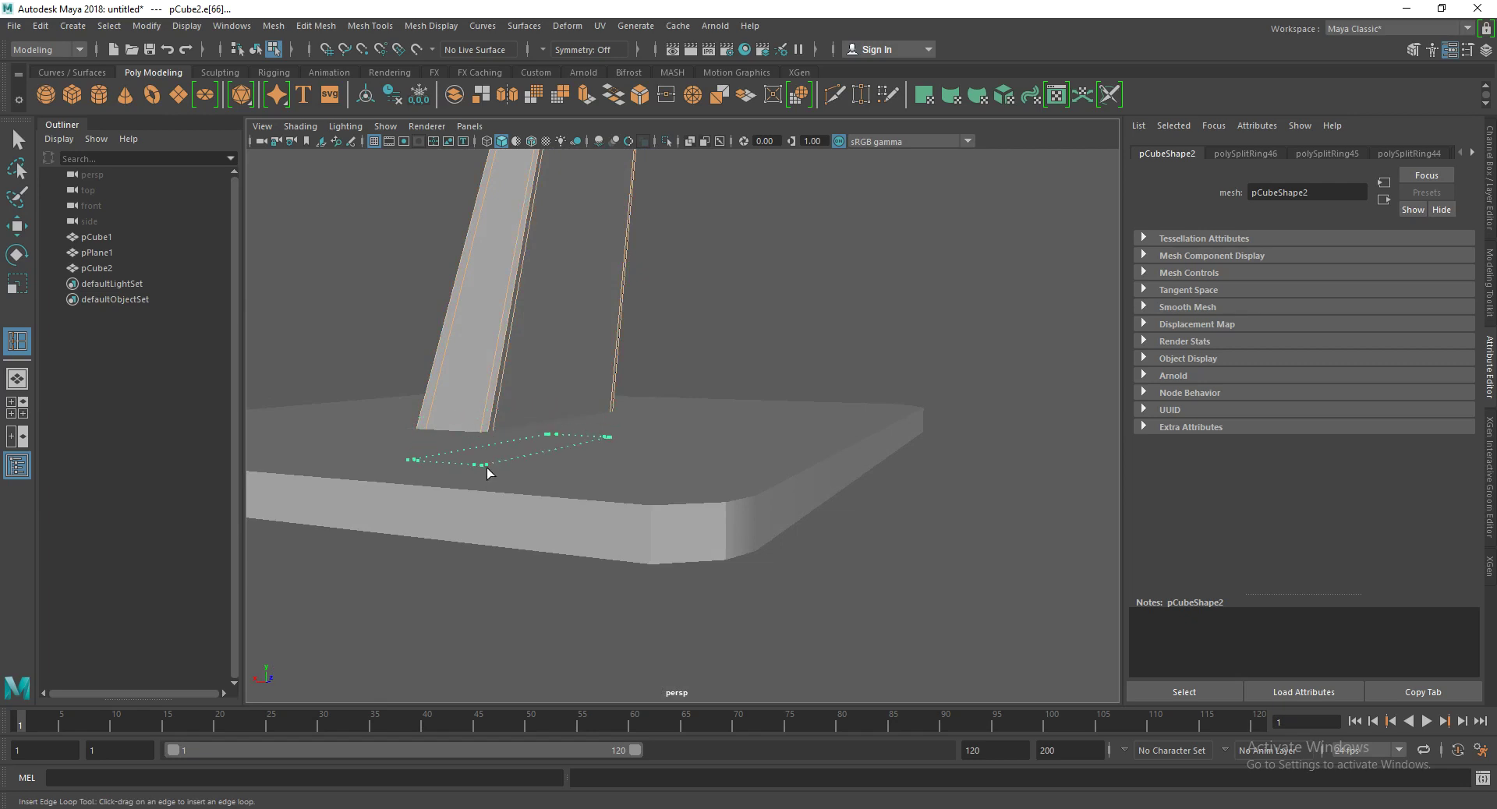
pyautogui.click(488, 462)
# Step: Exit the loop tool, select the neck object and orbit to a top-down view
pyautogui.press('q')
pyautogui.moveTo(534, 366); pyautogui.dragTo(535, 325, button='right')
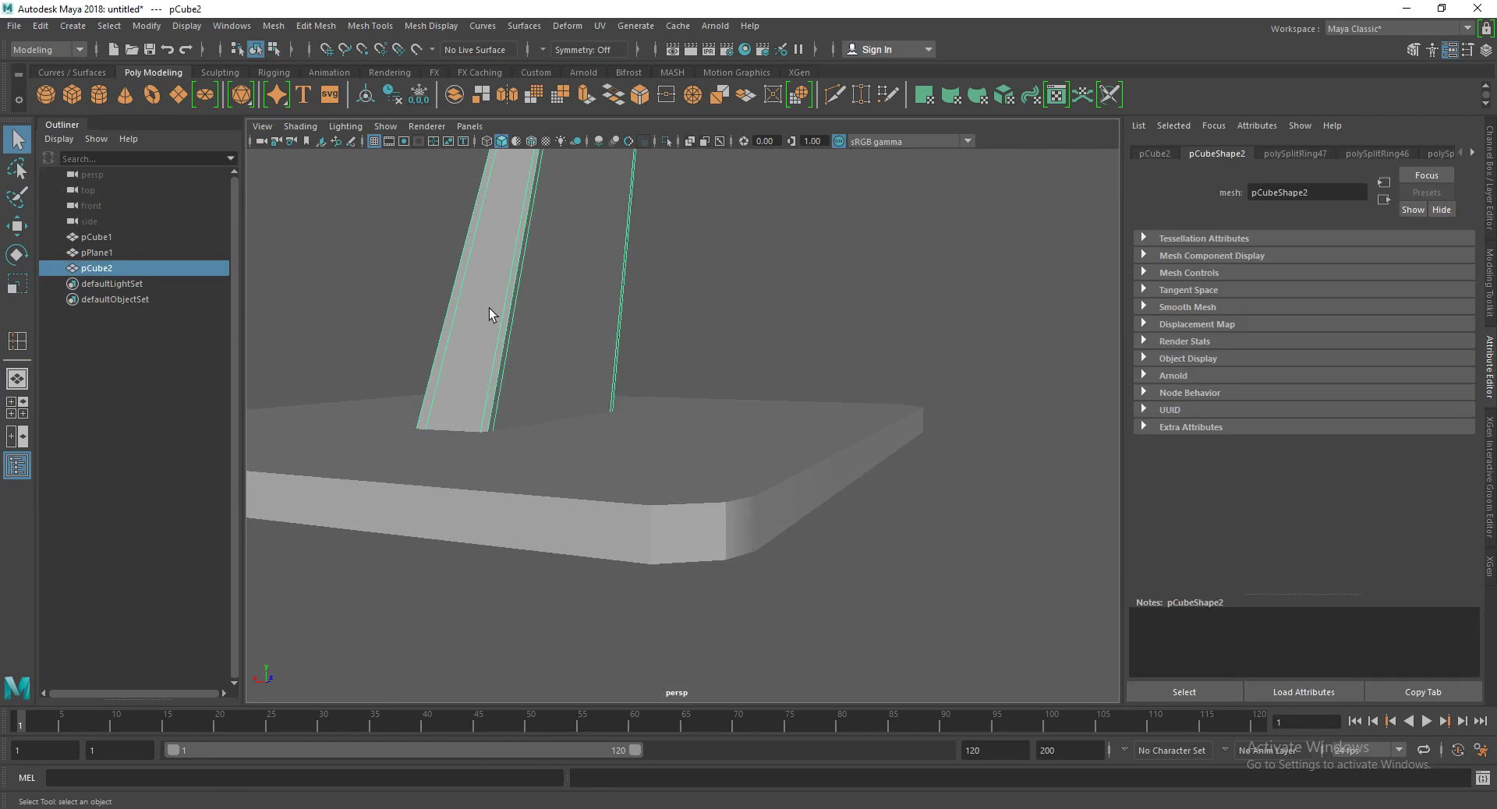
pyautogui.click(742, 296)
pyautogui.moveTo(742, 297)
pyautogui.keyDown('alt'); pyautogui.mouseDown()
pyautogui.moveTo(644, 330)
pyautogui.moveTo(572, 384)
pyautogui.moveTo(735, 385)
pyautogui.moveTo(856, 353)
pyautogui.moveTo(723, 357)
pyautogui.moveTo(749, 335)
pyautogui.moveTo(582, 527)
pyautogui.moveTo(518, 488)
pyautogui.moveTo(564, 456)
pyautogui.mouseUp(); pyautogui.keyUp('alt')
pyautogui.scroll(-3, 854, 352)
pyautogui.scroll(-3, 723, 357)
pyautogui.press('w')
pyautogui.moveTo(719, 387)
pyautogui.keyDown('alt'); pyautogui.mouseDown()
pyautogui.moveTo(333, 483)
pyautogui.moveTo(544, 428)
pyautogui.moveTo(502, 513)
pyautogui.moveTo(667, 474)
pyautogui.mouseUp(); pyautogui.keyUp('alt')
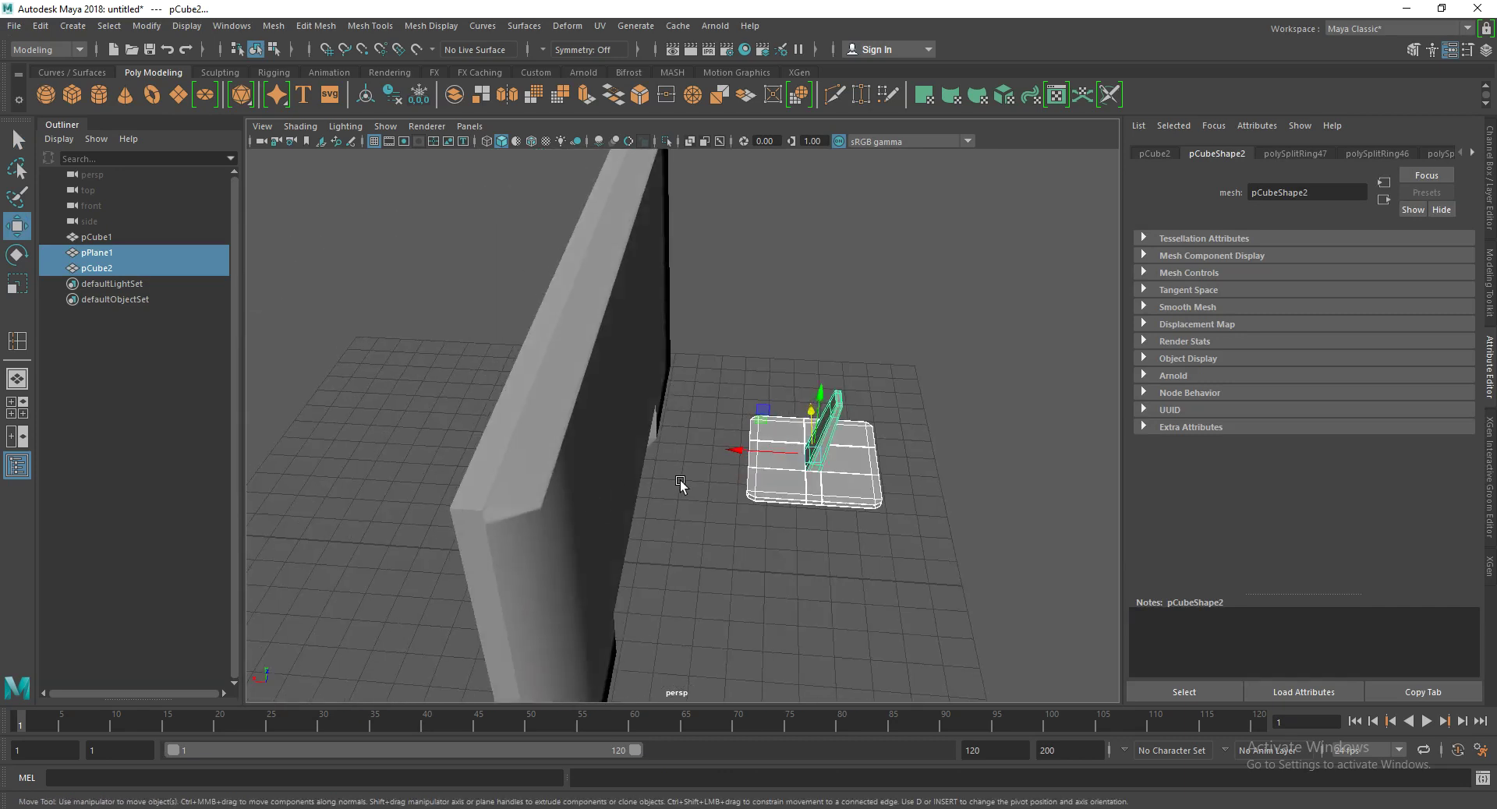
# Step: Group the base and neck as group1 and rotate it 180° around Y
pyautogui.hotkey('ctrl', 'g')
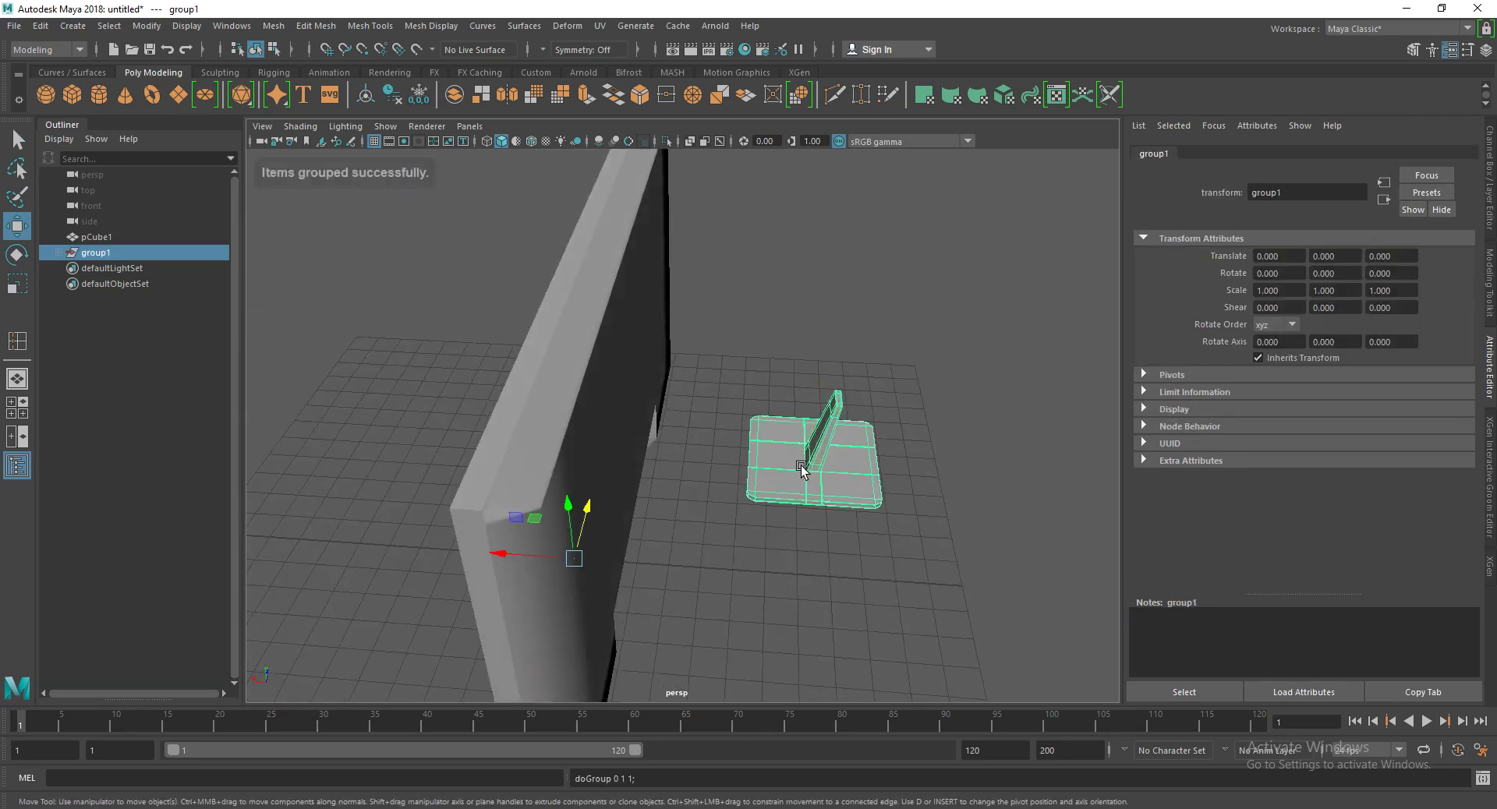
pyautogui.click(137, 28)
pyautogui.press('Escape')
pyautogui.click(706, 587)
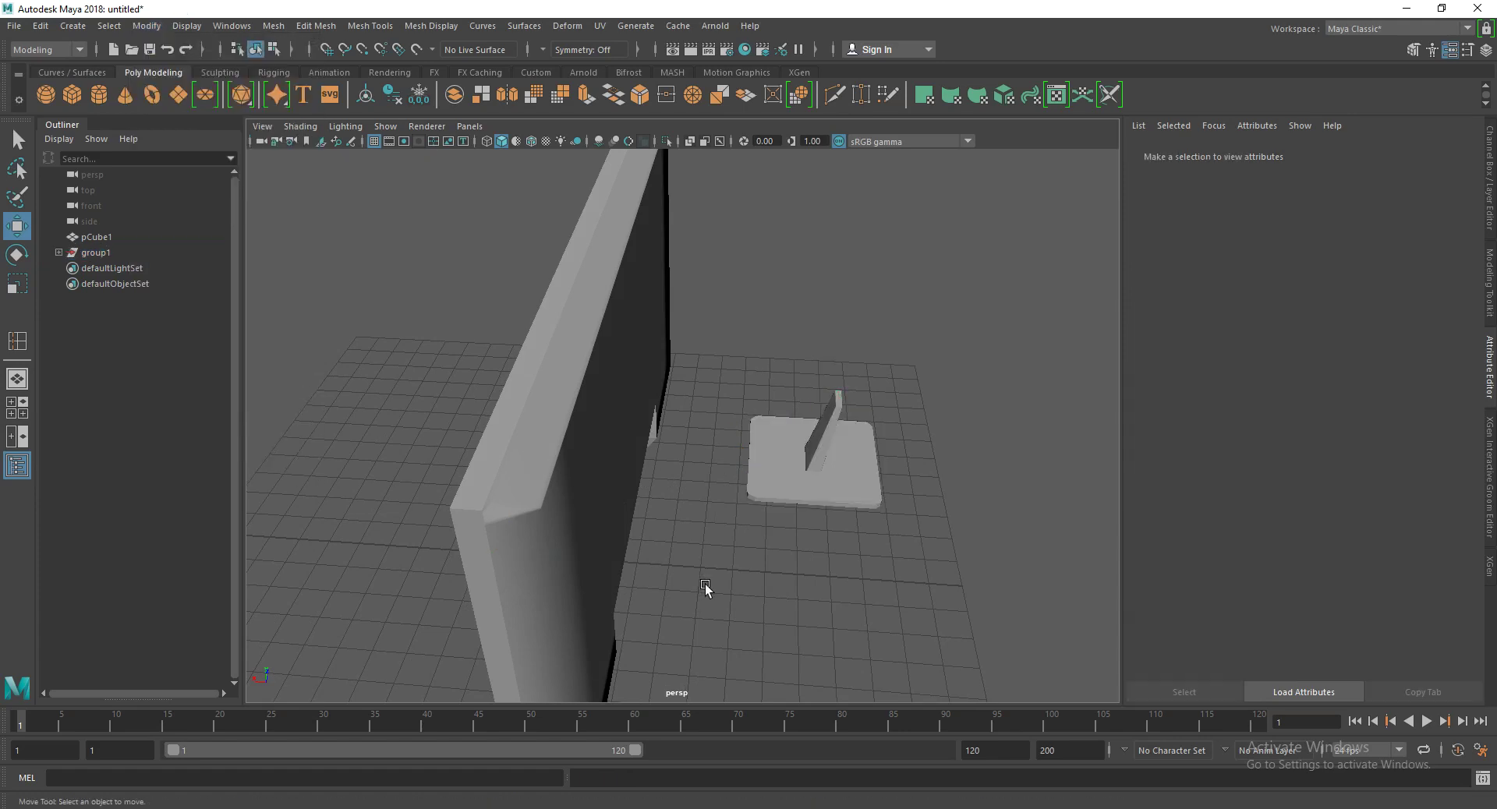
pyautogui.click(795, 497)
pyautogui.press('Up')
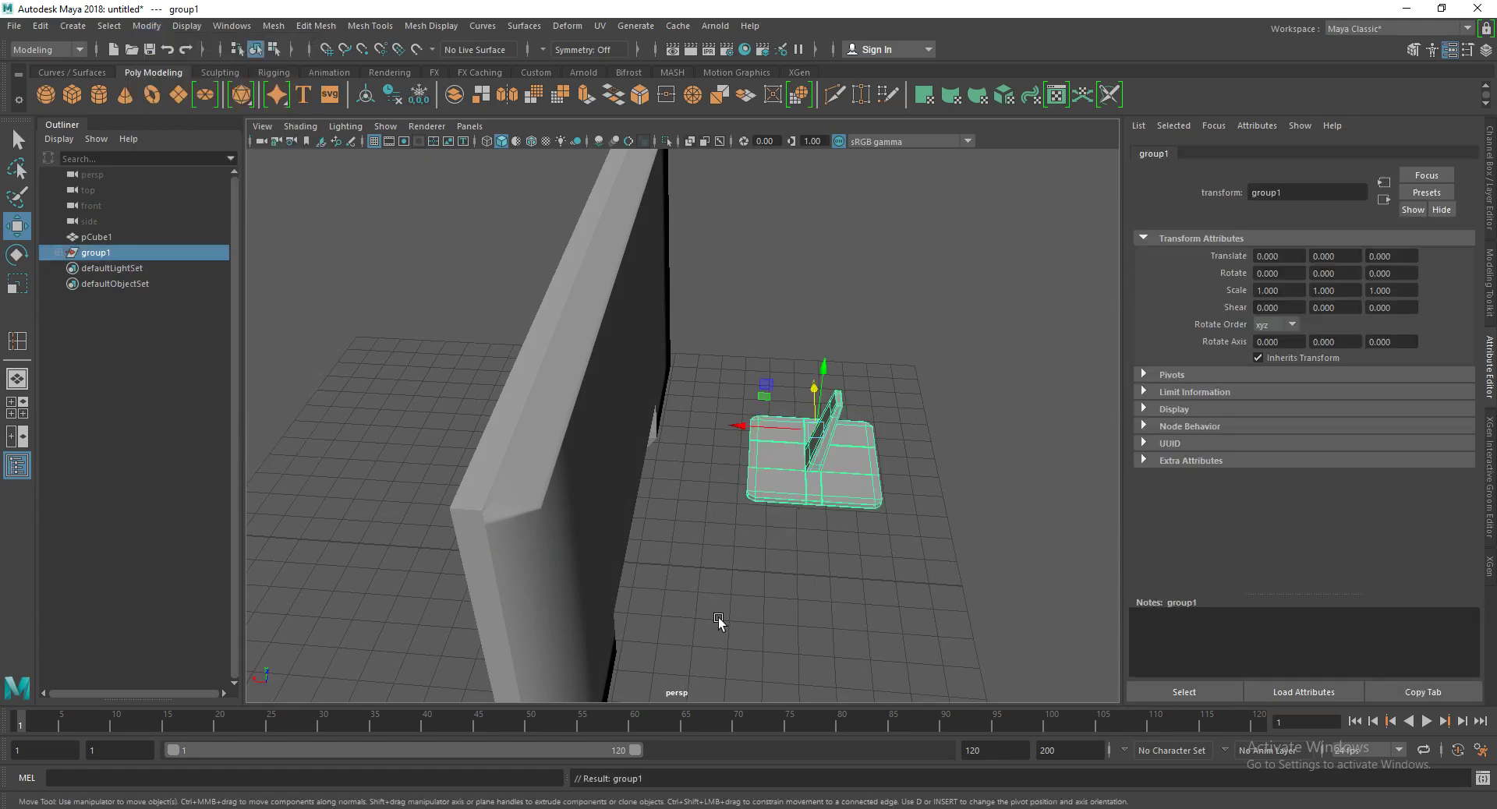
pyautogui.press('e')
pyautogui.moveTo(810, 495); pyautogui.dragTo(869, 488)
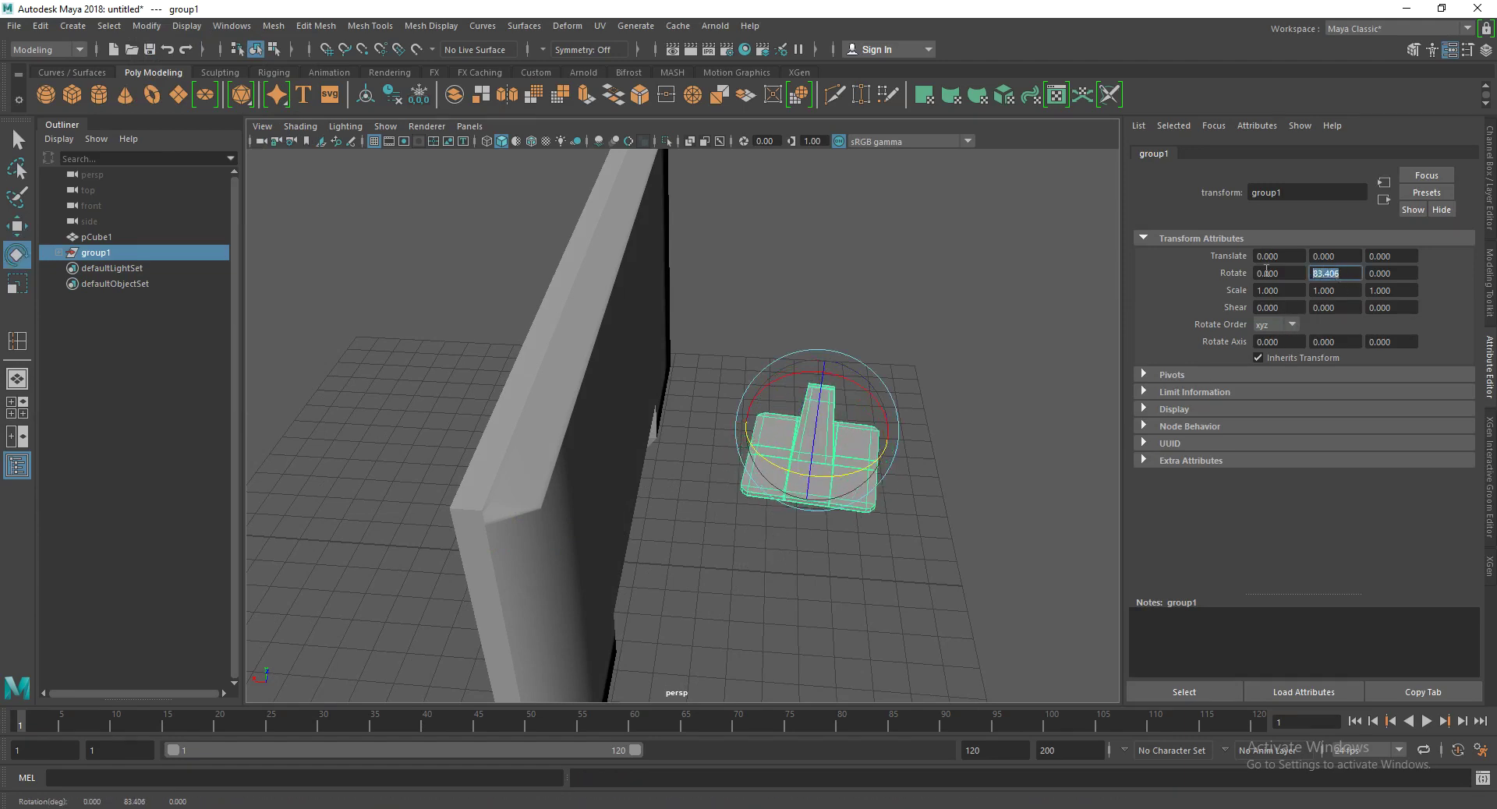
pyautogui.write('180')
pyautogui.press('Return')
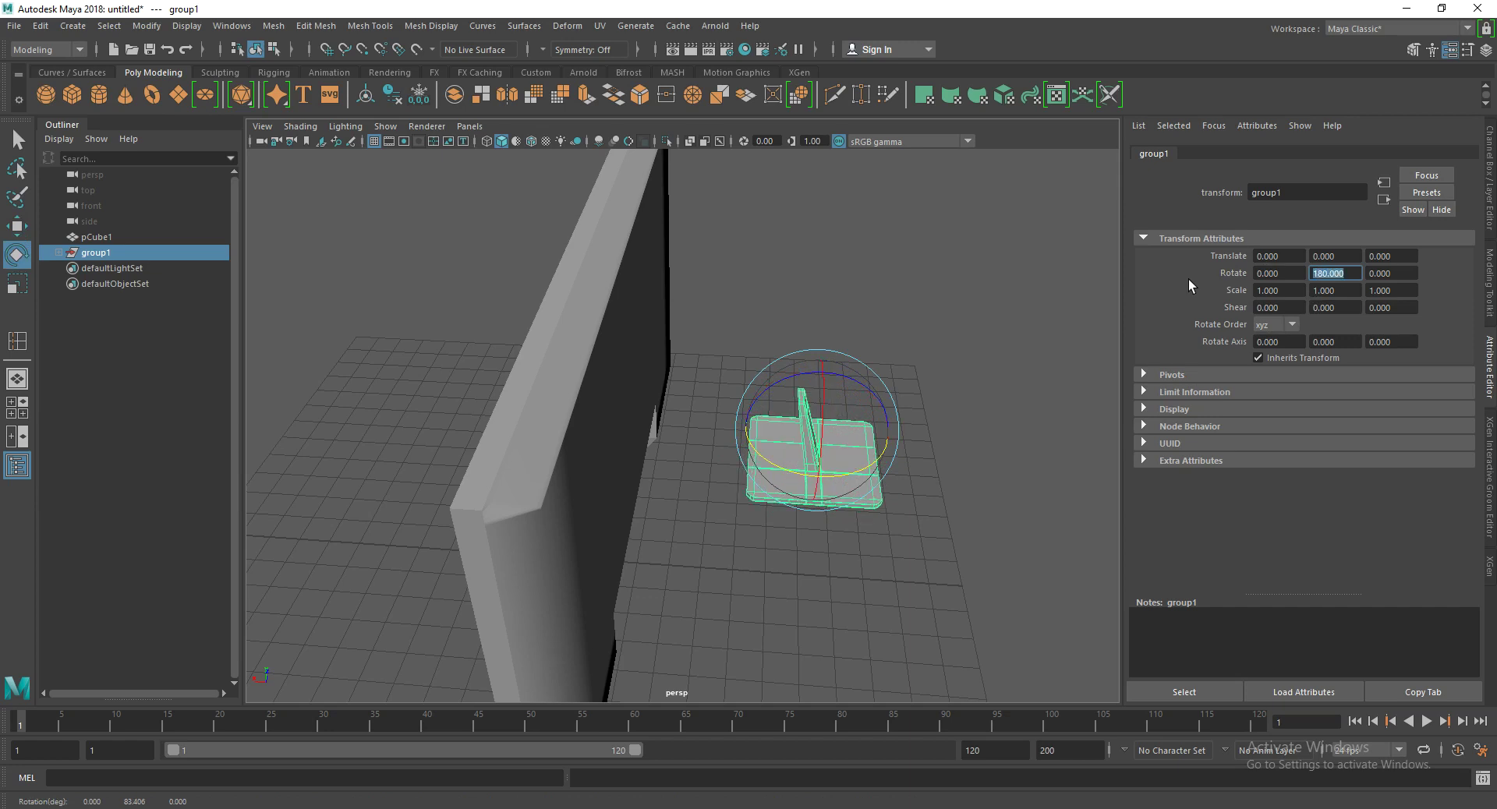
# Step: Slide group1 back along Z to -5.082, toward the monitor
pyautogui.click(939, 499)
pyautogui.click(819, 453)
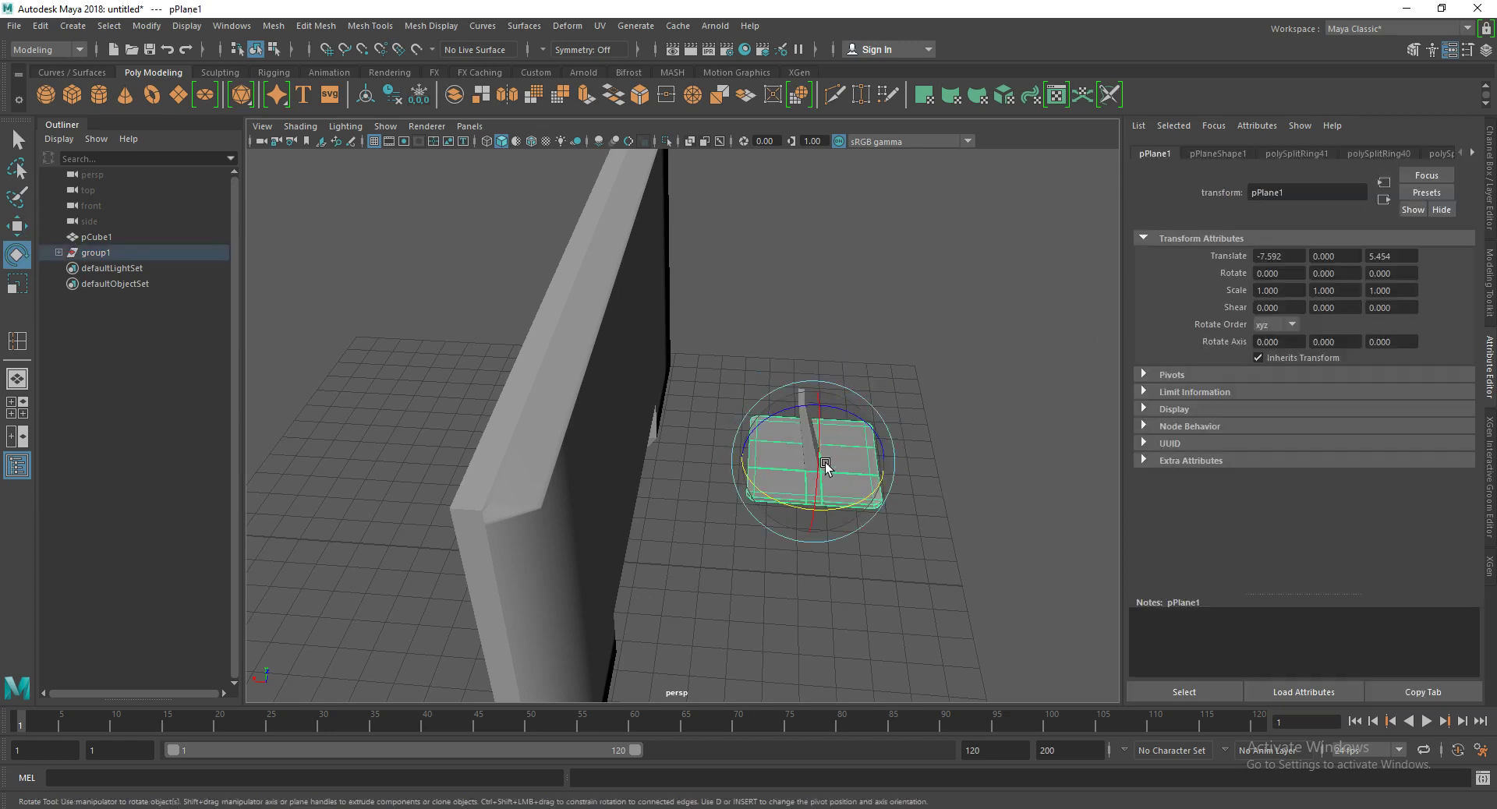
pyautogui.press('Up')
pyautogui.keyDown('alt'); pyautogui.moveTo(816, 460); pyautogui.dragTo(726, 461); pyautogui.keyUp('alt')
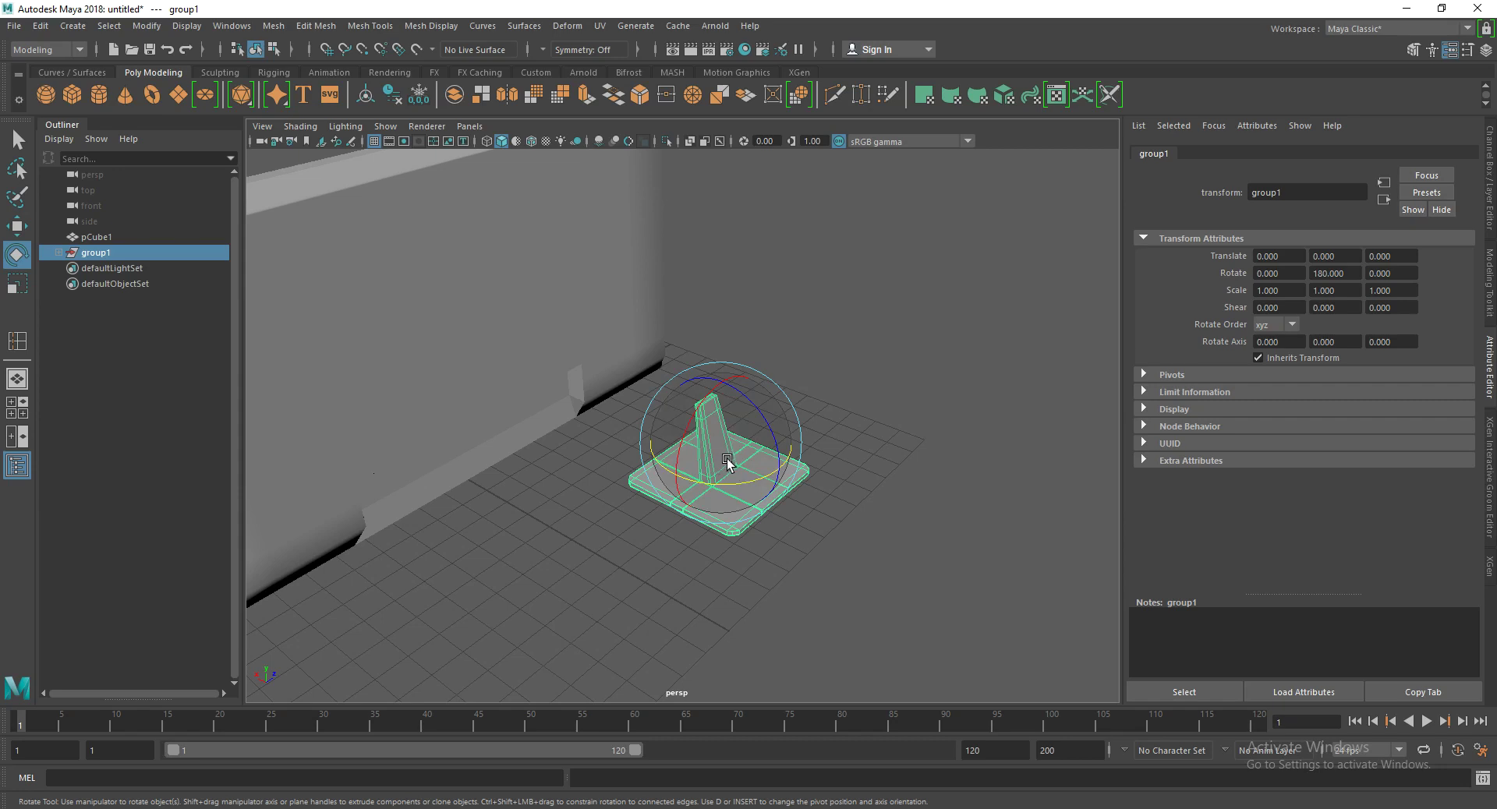
pyautogui.press('w')
pyautogui.moveTo(749, 425)
pyautogui.mouseDown()
pyautogui.moveTo(586, 486)
pyautogui.moveTo(425, 487)
pyautogui.moveTo(690, 466)
pyautogui.mouseUp()
pyautogui.scroll(3, 692, 466)
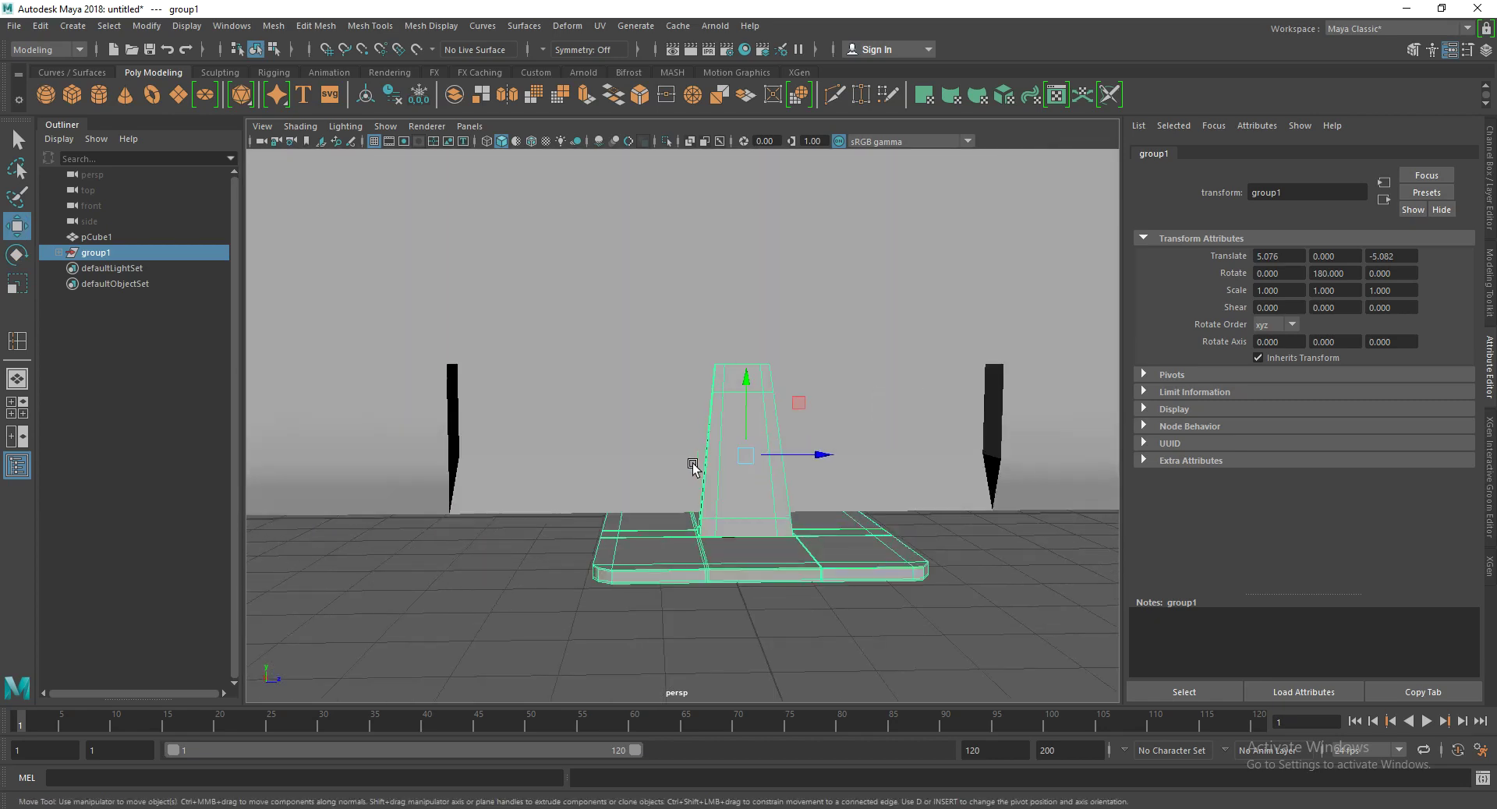
# Step: Raise the neck's top vertices to lengthen the neck
pyautogui.scroll(-1, 714, 467)
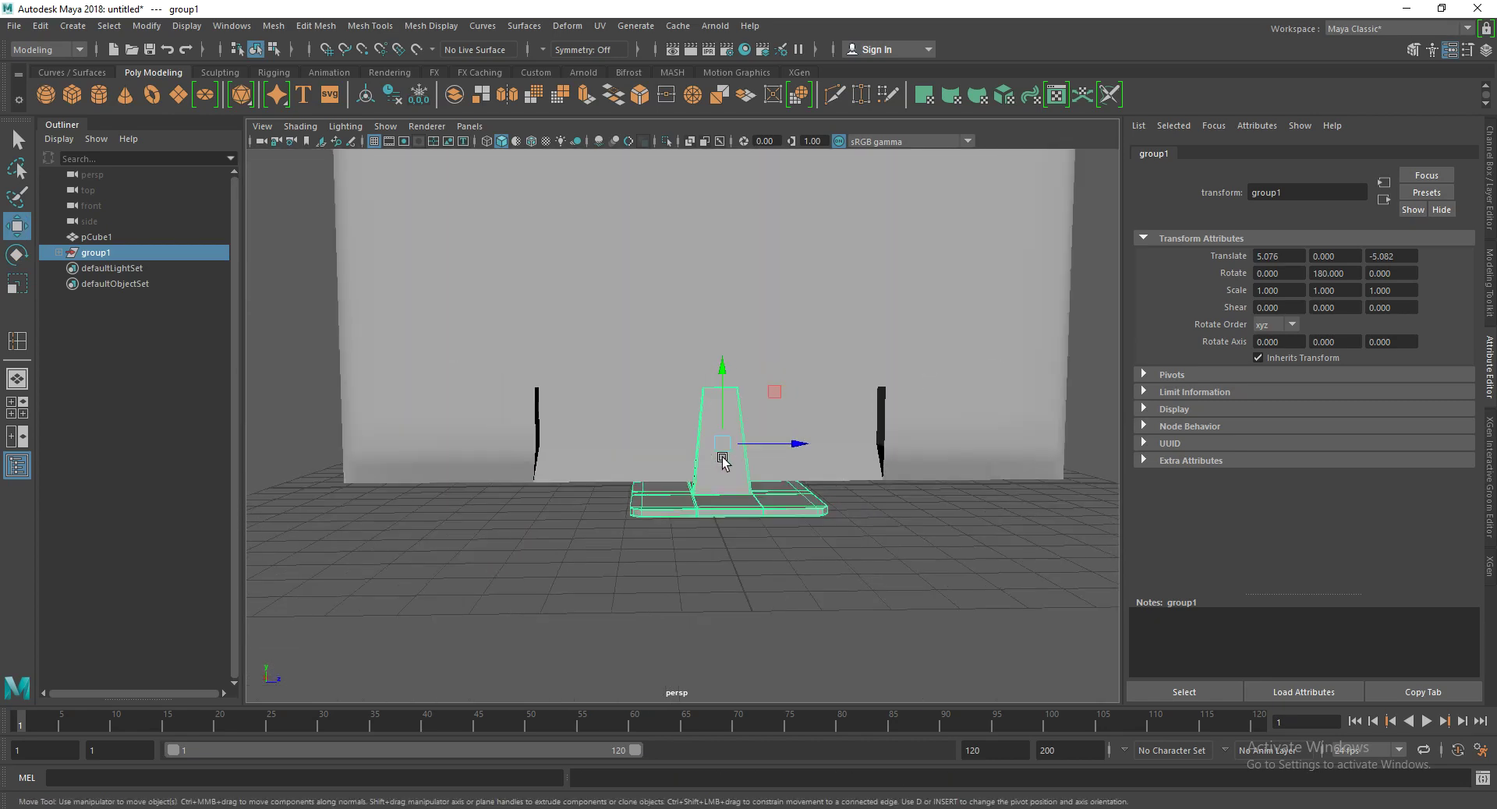
pyautogui.scroll(-1, 722, 462)
pyautogui.moveTo(694, 434); pyautogui.dragTo(400, 378, button='right')
pyautogui.scroll(1, 729, 395)
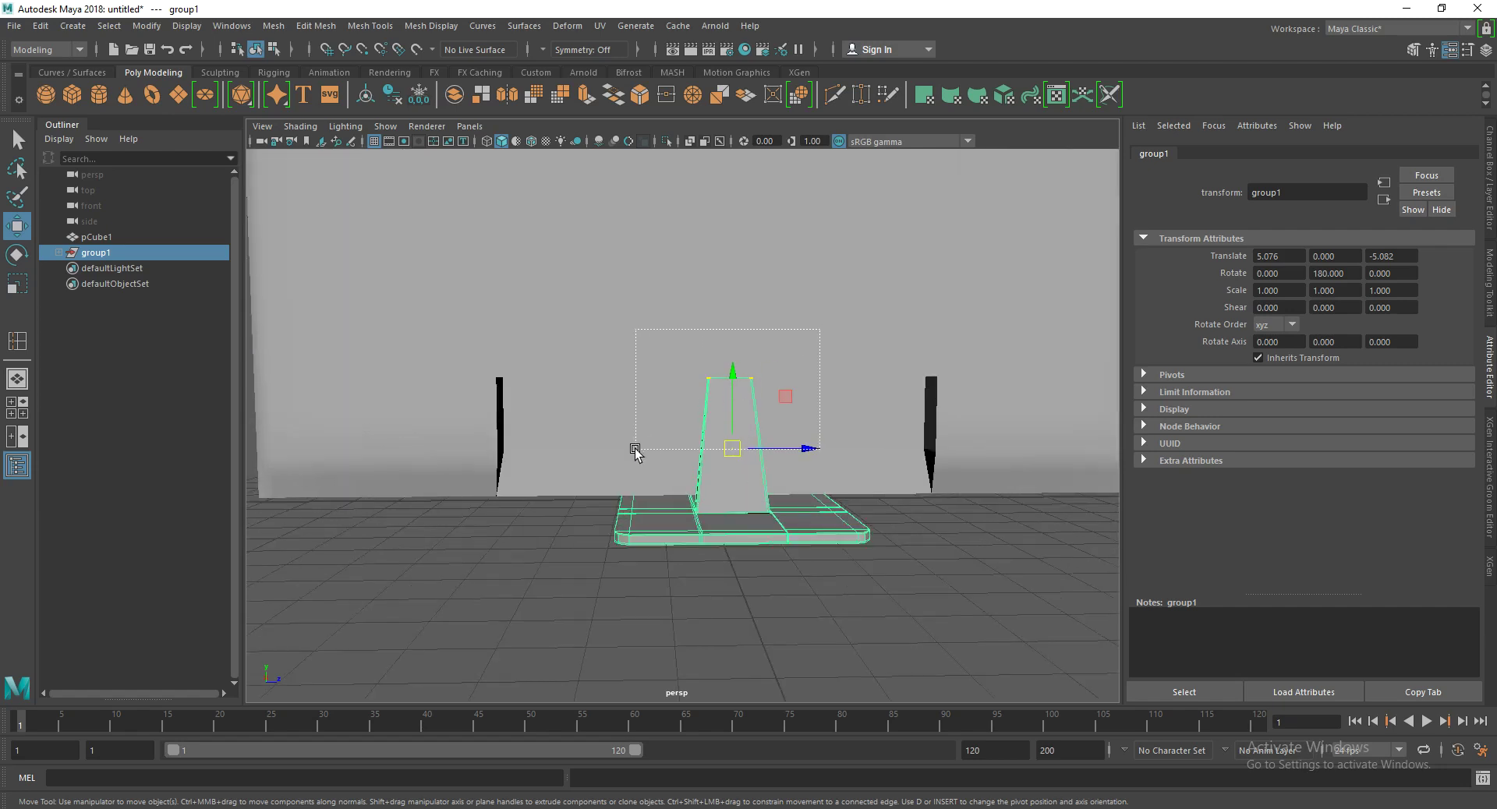
pyautogui.moveTo(820, 329); pyautogui.dragTo(636, 449)
pyautogui.moveTo(733, 302); pyautogui.dragTo(737, 207)
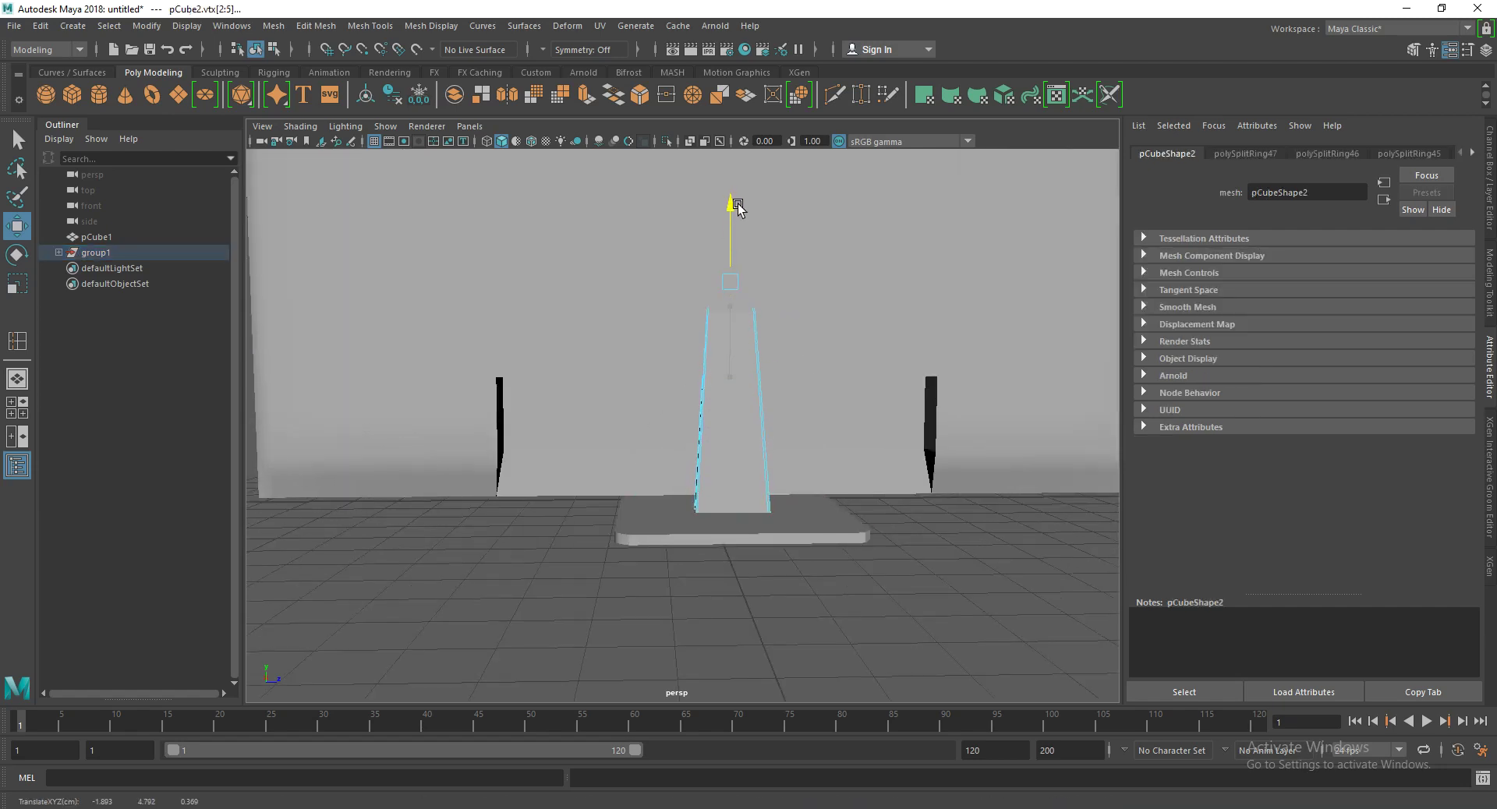
# Step: Select group1 and lower it to Translate Y -1.748
pyautogui.press('F8')
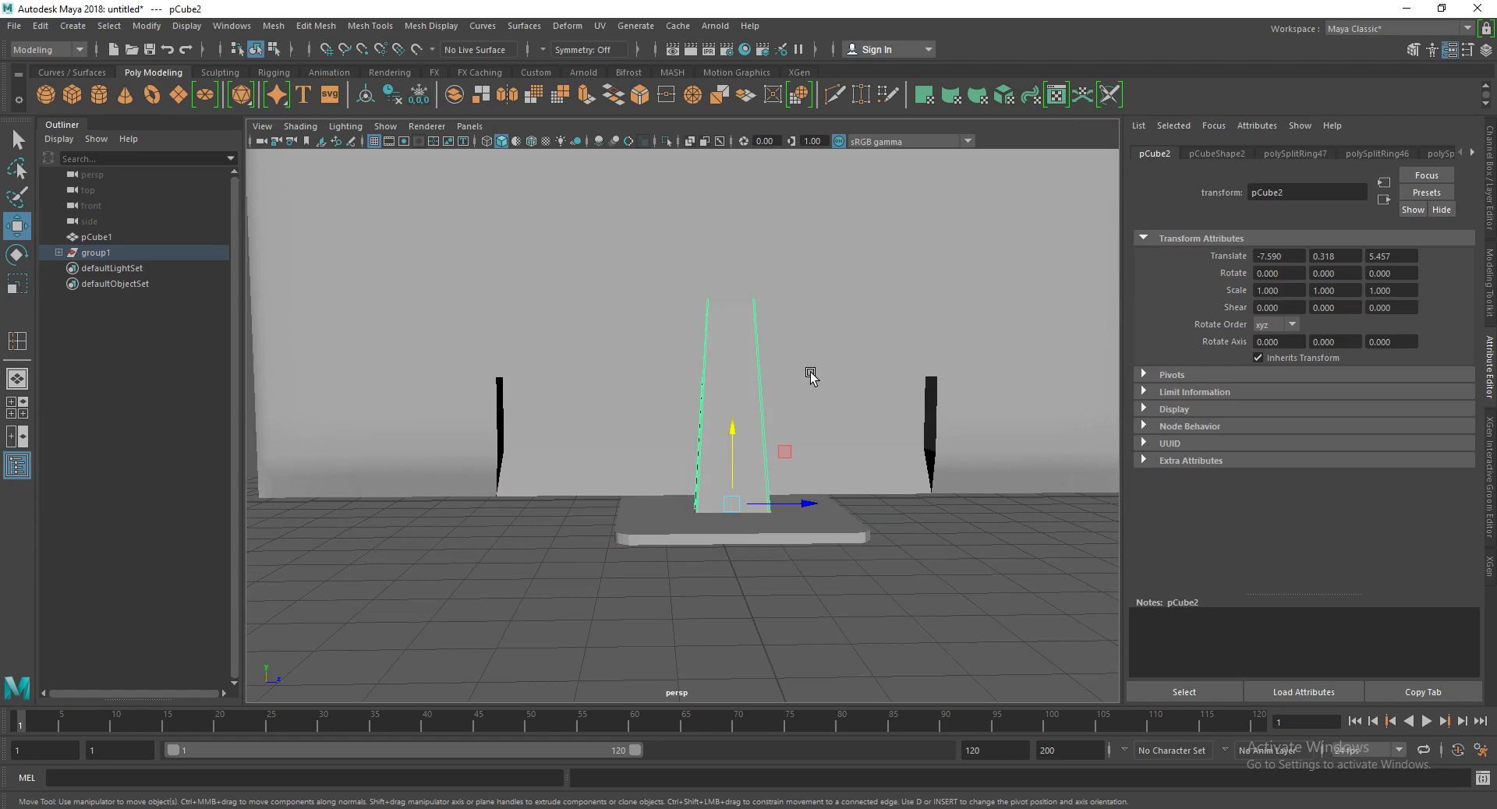
pyautogui.press('Up')
pyautogui.moveTo(739, 388)
pyautogui.mouseDown()
pyautogui.moveTo(731, 518)
pyautogui.moveTo(712, 530)
pyautogui.mouseUp()
pyautogui.click(891, 499)
pyautogui.moveTo(859, 479)
pyautogui.keyDown('alt'); pyautogui.mouseDown()
pyautogui.moveTo(874, 539)
pyautogui.moveTo(912, 528)
pyautogui.moveTo(892, 565)
pyautogui.mouseUp(); pyautogui.keyUp('alt')
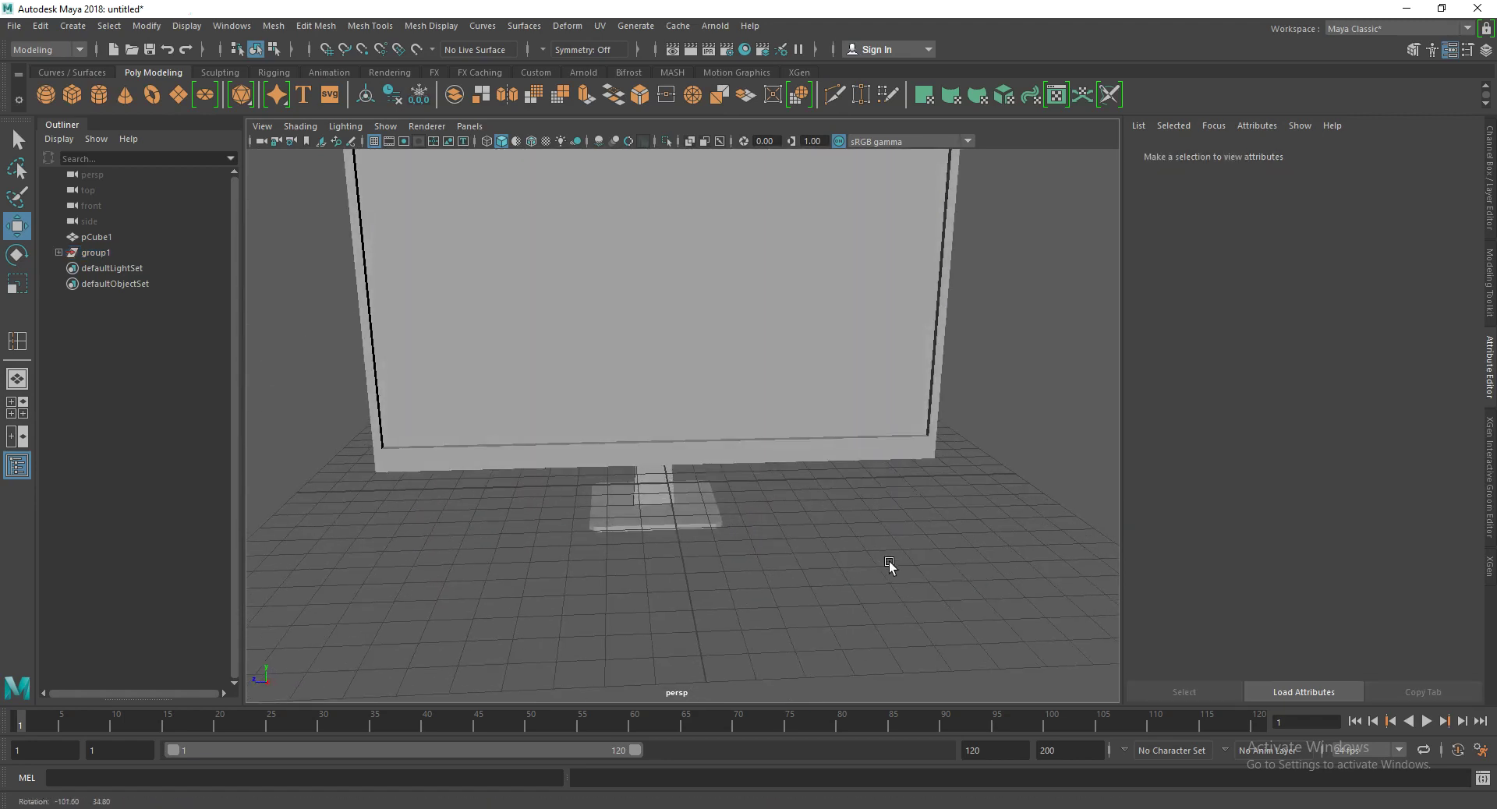
# Step: Scale the stand group1 uniformly to about double size
pyautogui.click(677, 512)
pyautogui.scroll(3, 679, 530)
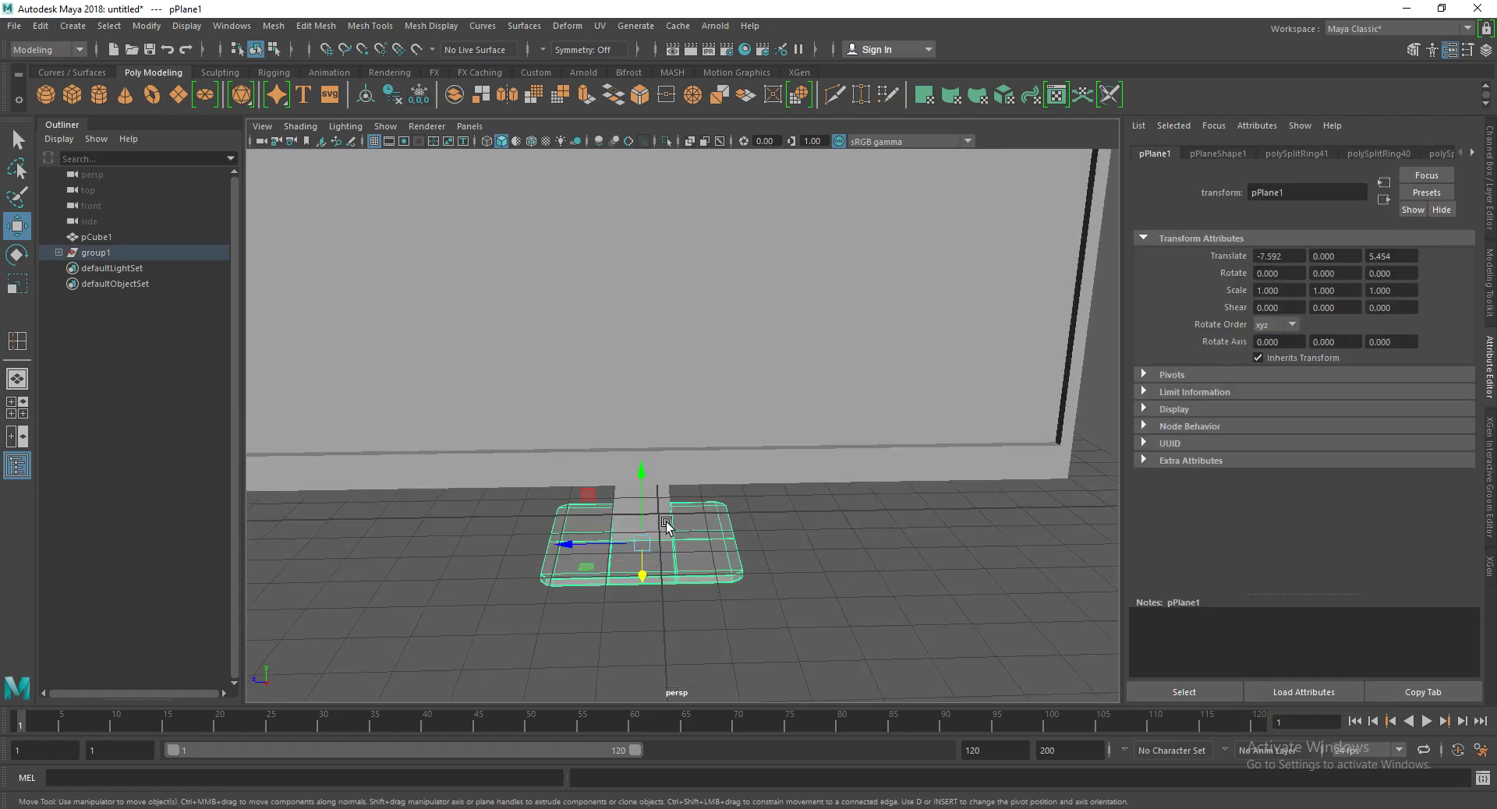
pyautogui.click(679, 537)
pyautogui.press('Up')
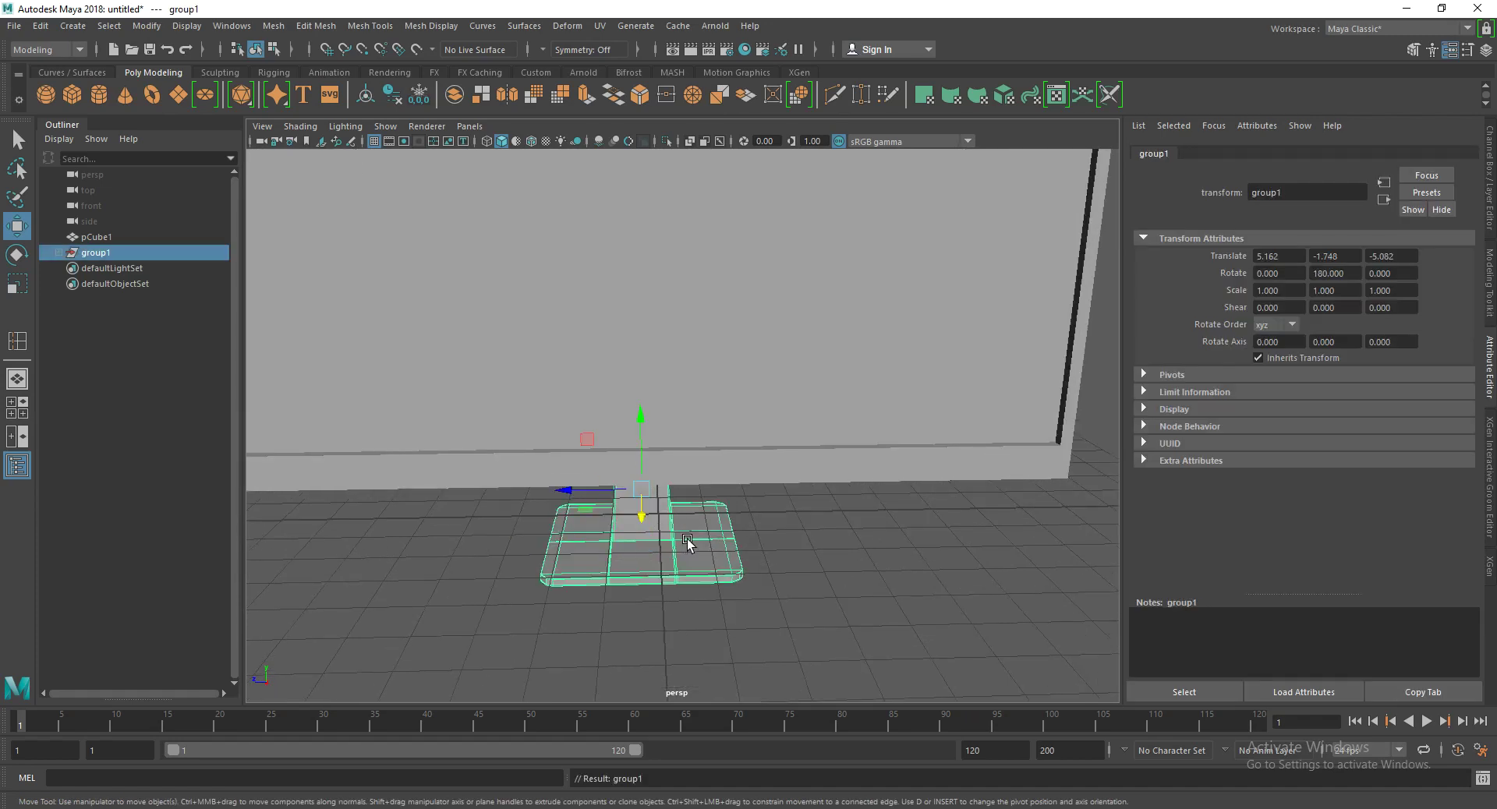
pyautogui.press('r')
pyautogui.moveTo(646, 495)
pyautogui.mouseDown()
pyautogui.moveTo(788, 471)
pyautogui.moveTo(847, 483)
pyautogui.moveTo(488, 491)
pyautogui.mouseUp()
pyautogui.scroll(-4, 831, 475)
pyautogui.moveTo(749, 442)
pyautogui.keyDown('alt'); pyautogui.mouseDown()
pyautogui.moveTo(554, 464)
pyautogui.moveTo(605, 411)
pyautogui.moveTo(799, 477)
pyautogui.mouseUp(); pyautogui.keyUp('alt')
# Step: Move the neck's top vertices up so it reaches behind the monitor panel
pyautogui.click(799, 477)
pyautogui.click(799, 477)
pyautogui.press('F9')
pyautogui.moveTo(434, 458); pyautogui.dragTo(749, 374)
pyautogui.moveTo(768, 268); pyautogui.dragTo(794, 286)
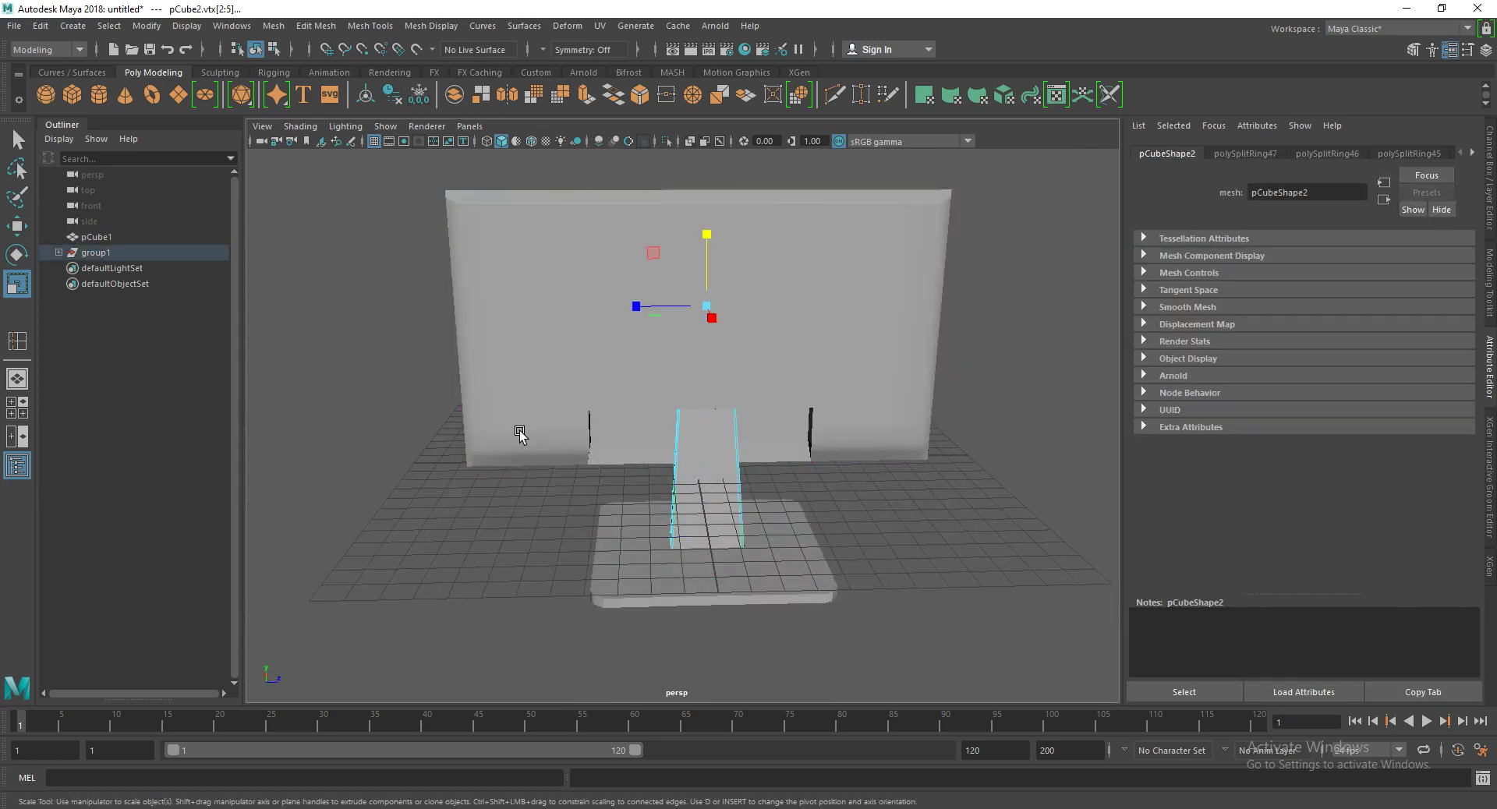
pyautogui.press('w')
pyautogui.moveTo(716, 233); pyautogui.dragTo(703, 262)
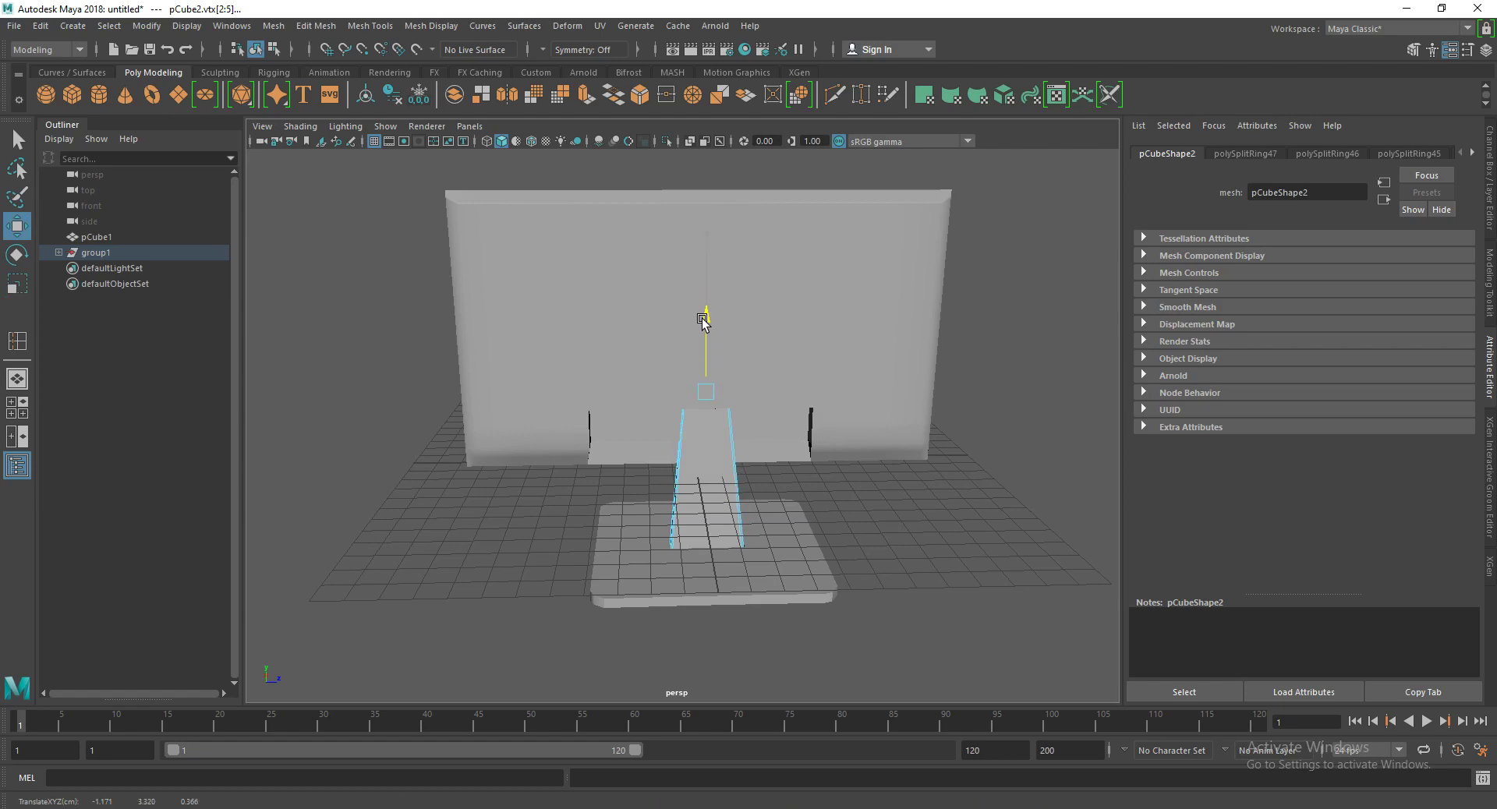
pyautogui.moveTo(698, 327)
pyautogui.keyDown('alt'); pyautogui.mouseDown()
pyautogui.moveTo(685, 350)
pyautogui.moveTo(757, 343)
pyautogui.moveTo(663, 393)
pyautogui.mouseUp(); pyautogui.keyUp('alt')
pyautogui.click(652, 403)
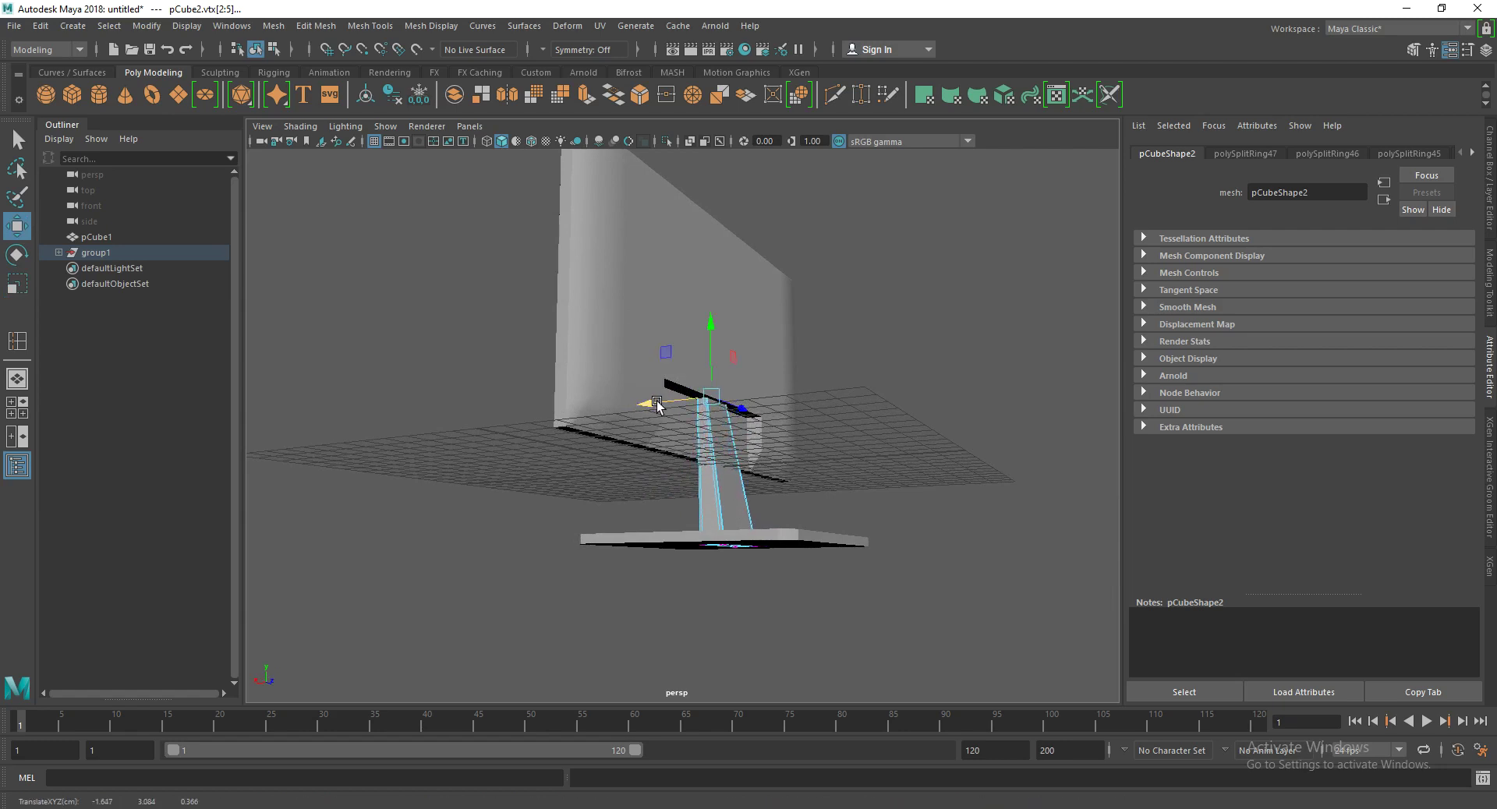
pyautogui.moveTo(702, 489)
pyautogui.keyDown('alt'); pyautogui.mouseDown()
pyautogui.moveTo(705, 538)
pyautogui.moveTo(849, 527)
pyautogui.moveTo(792, 569)
pyautogui.moveTo(577, 554)
pyautogui.moveTo(491, 507)
pyautogui.moveTo(227, 554)
pyautogui.moveTo(615, 471)
pyautogui.moveTo(724, 396)
pyautogui.mouseUp(); pyautogui.keyUp('alt')
pyautogui.click(706, 538)
pyautogui.moveTo(815, 220); pyautogui.dragTo(378, 668)
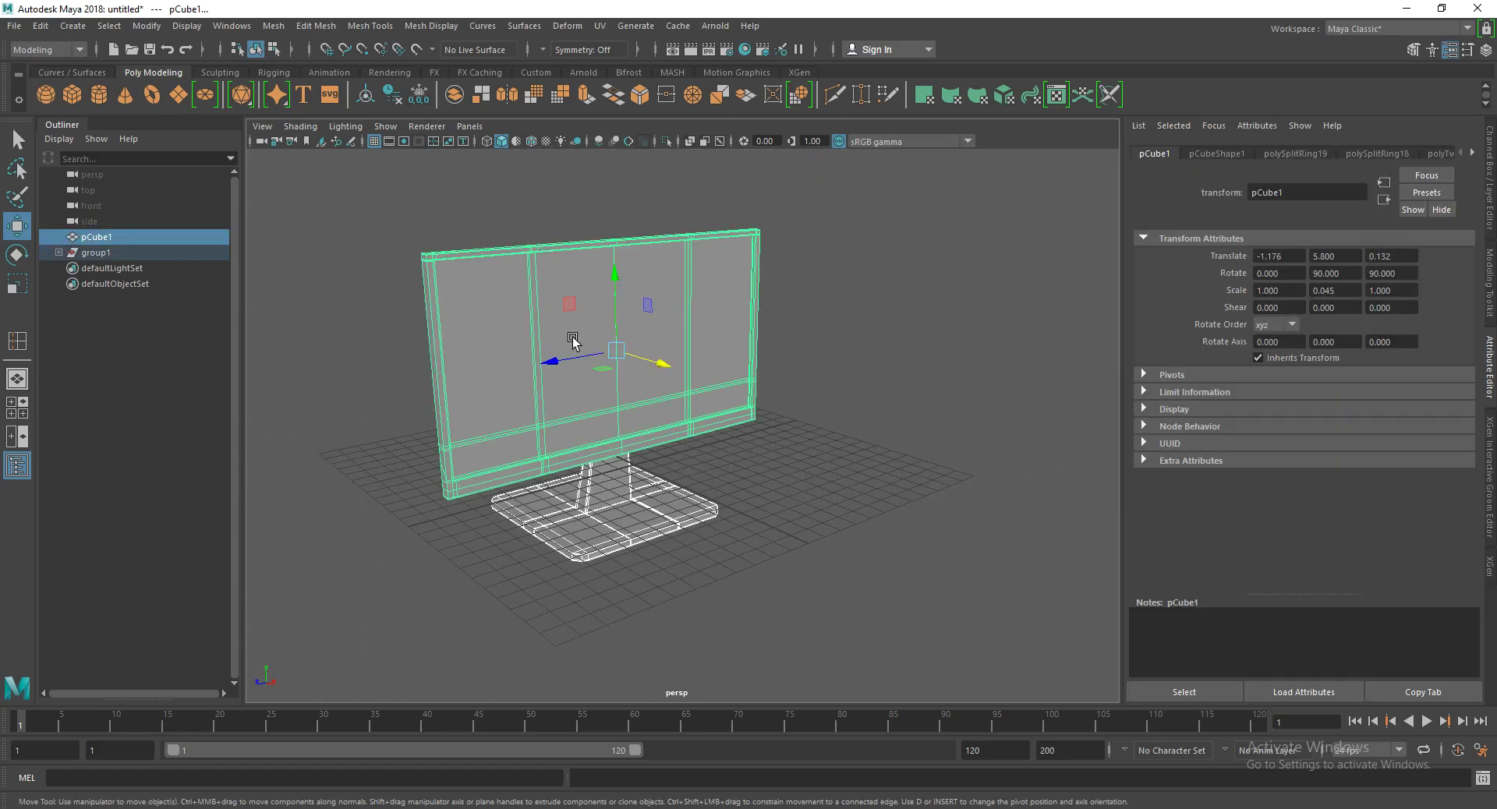
# Step: Raise the monitor panel pCube1 to Y 9.297 and switch it to face mode
pyautogui.moveTo(609, 292); pyautogui.dragTo(613, 200)
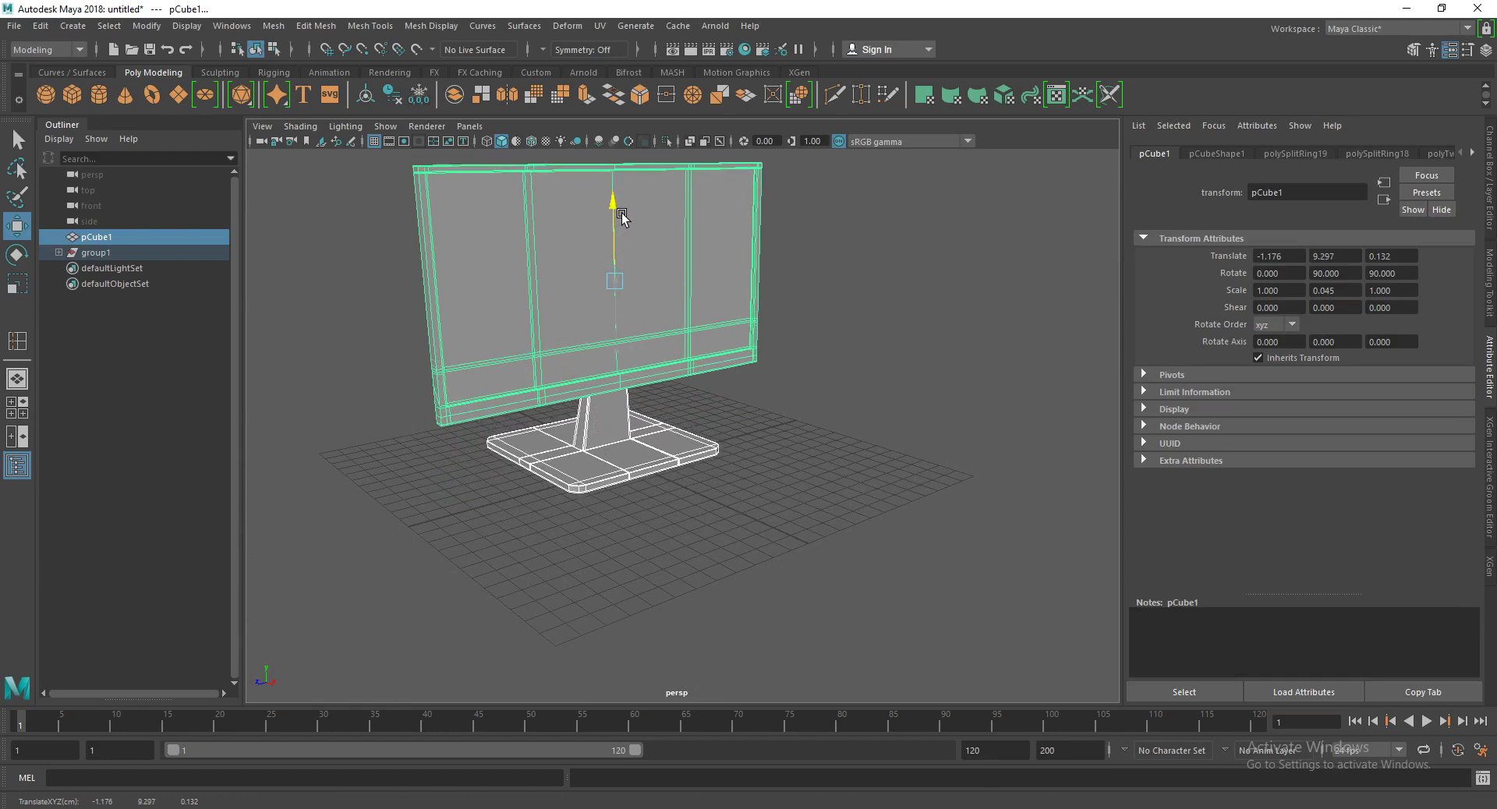
pyautogui.moveTo(774, 450)
pyautogui.keyDown('alt'); pyautogui.mouseDown()
pyautogui.moveTo(527, 471)
pyautogui.moveTo(535, 504)
pyautogui.moveTo(625, 347)
pyautogui.mouseUp(); pyautogui.keyUp('alt')
pyautogui.rightClick(582, 236)
pyautogui.moveTo(589, 290); pyautogui.dragTo(587, 292, button='right')
pyautogui.scroll(5, 535, 344)
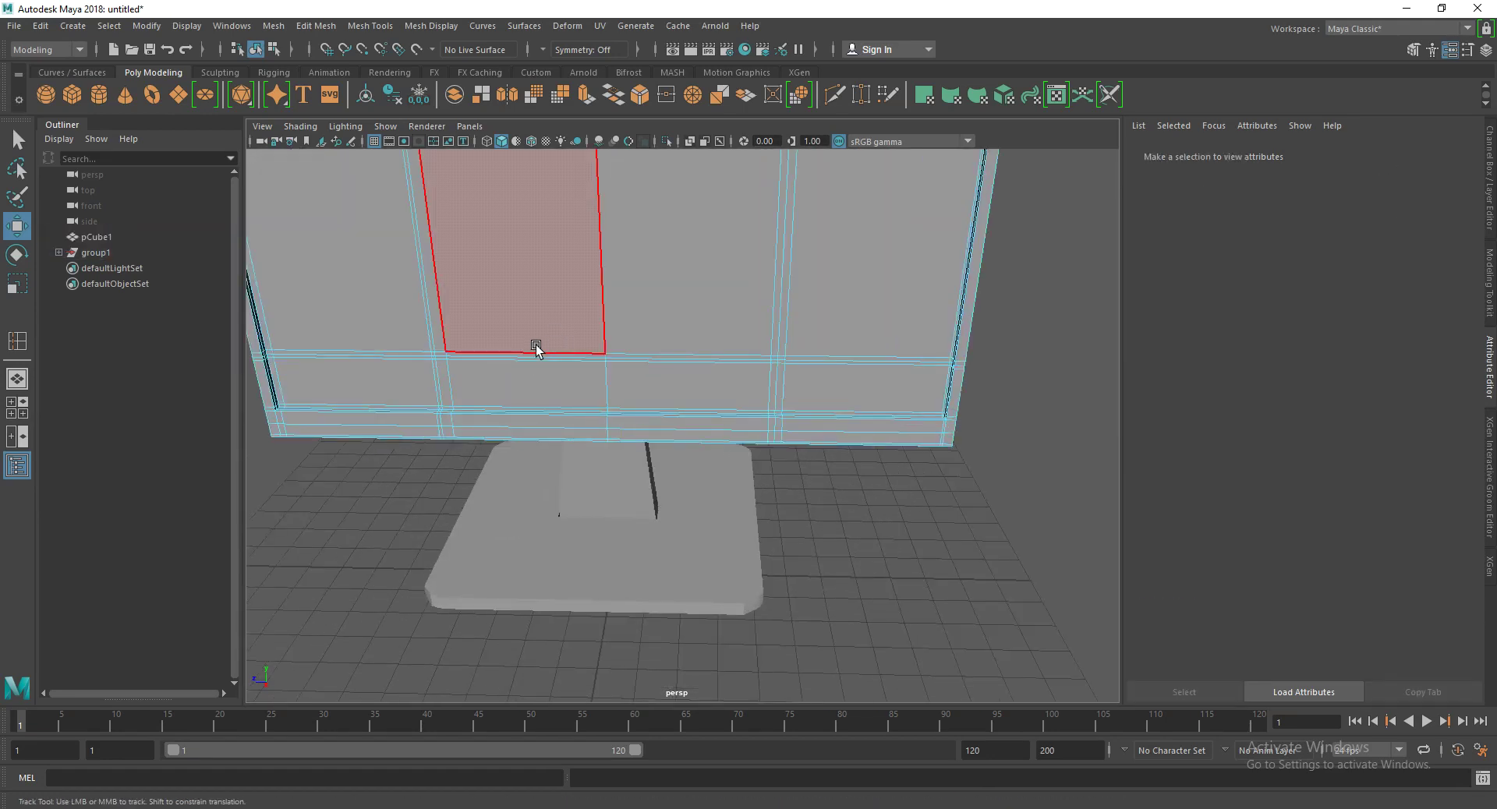
pyautogui.scroll(3, 595, 394)
# Step: Inspect the thin border faces at the screen's corner and bottom edge
pyautogui.moveTo(595, 394)
pyautogui.keyDown('alt'); pyautogui.mouseDown()
pyautogui.moveTo(645, 458)
pyautogui.moveTo(471, 408)
pyautogui.moveTo(491, 461)
pyautogui.moveTo(535, 437)
pyautogui.moveTo(548, 384)
pyautogui.moveTo(524, 334)
pyautogui.moveTo(525, 368)
pyautogui.mouseUp(); pyautogui.keyUp('alt')
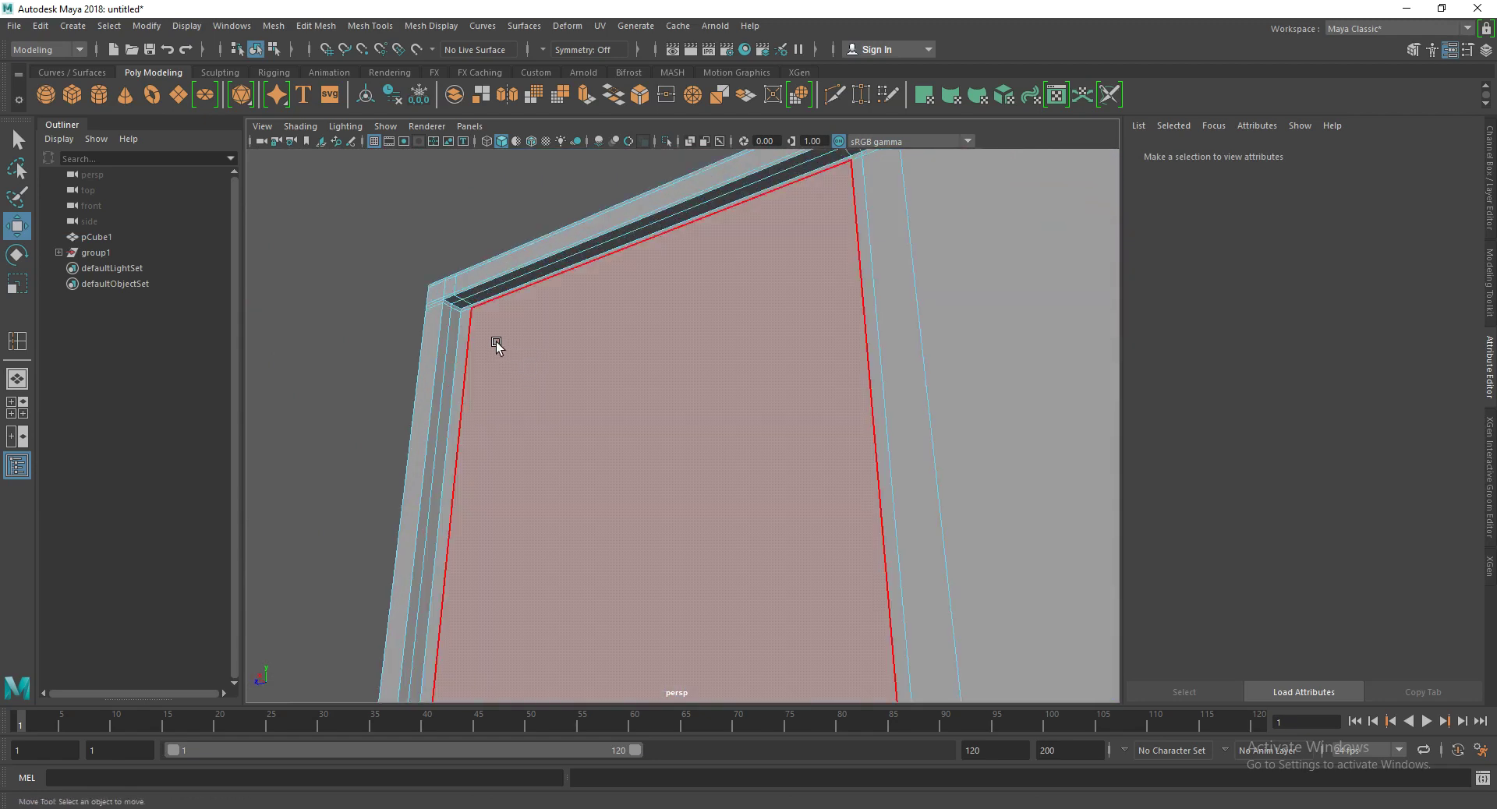
pyautogui.keyDown('alt'); pyautogui.moveTo(465, 324); pyautogui.dragTo(793, 459); pyautogui.keyUp('alt')
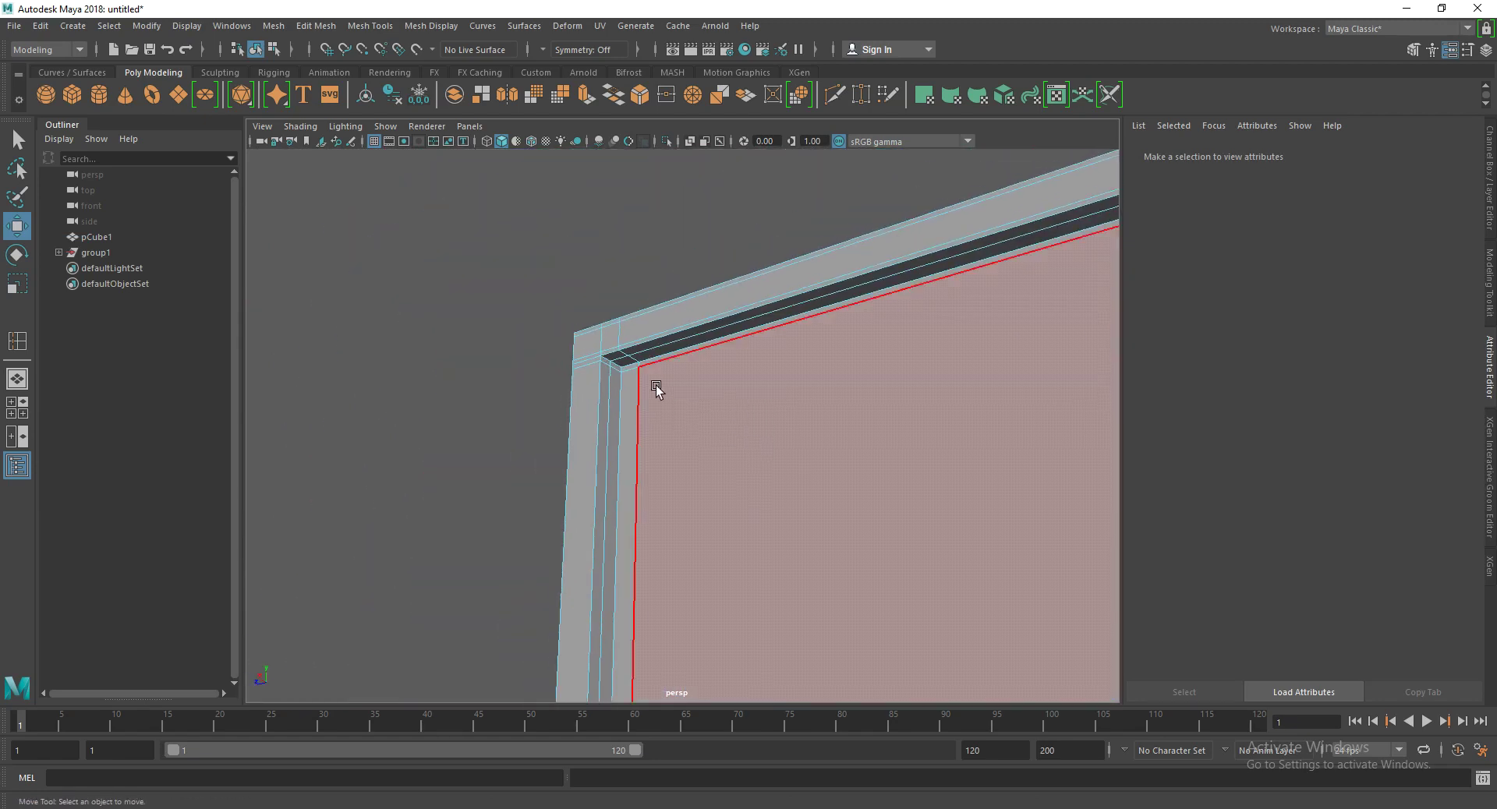
pyautogui.click(627, 368)
pyautogui.moveTo(628, 368)
pyautogui.keyDown('alt'); pyautogui.mouseDown()
pyautogui.moveTo(696, 412)
pyautogui.moveTo(1014, 440)
pyautogui.moveTo(980, 408)
pyautogui.moveTo(698, 434)
pyautogui.moveTo(762, 438)
pyautogui.moveTo(934, 419)
pyautogui.moveTo(618, 414)
pyautogui.moveTo(702, 404)
pyautogui.mouseUp(); pyautogui.keyUp('alt')
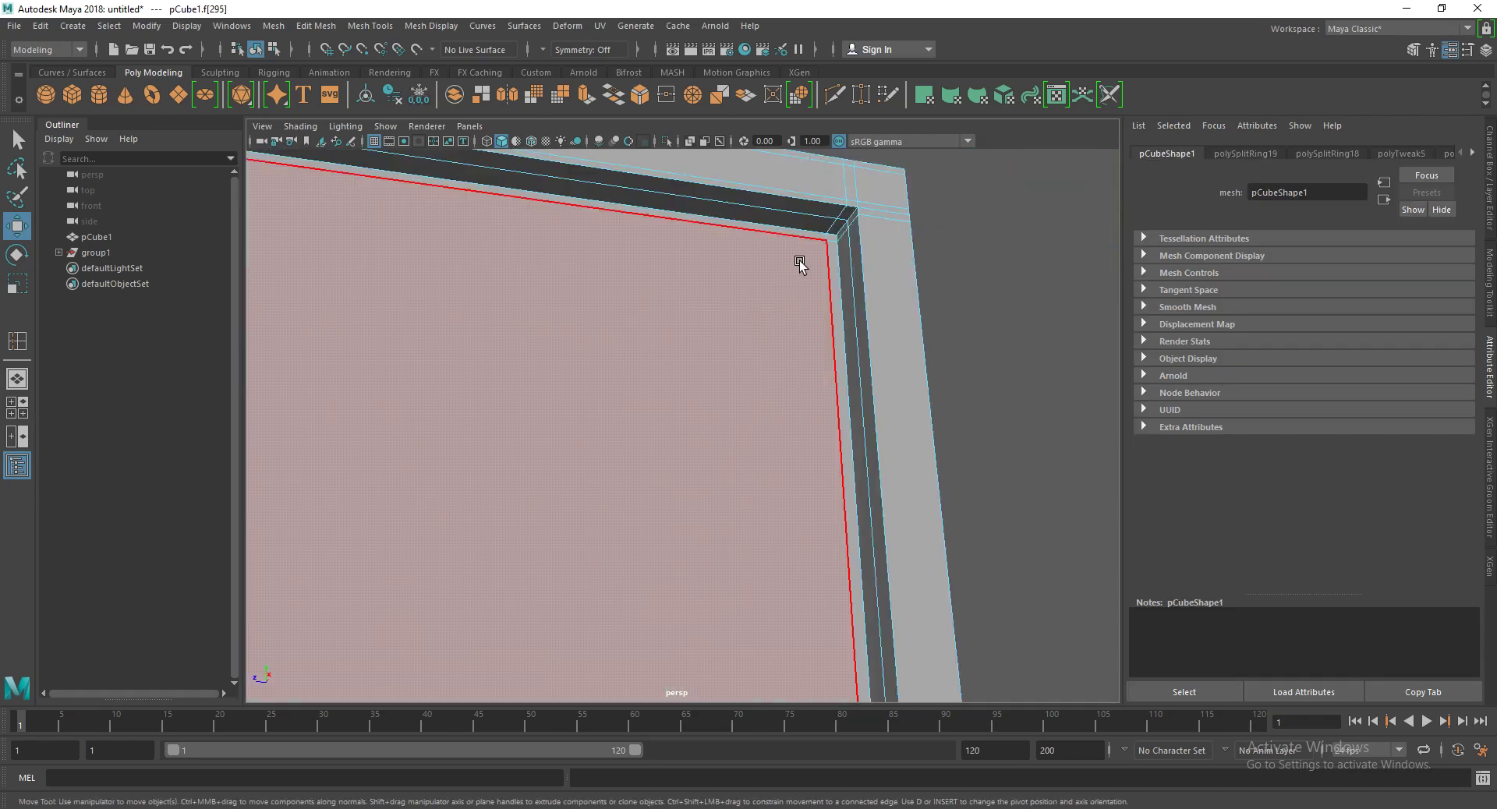
pyautogui.moveTo(839, 351)
pyautogui.keyDown('alt'); pyautogui.mouseDown()
pyautogui.moveTo(804, 508)
pyautogui.moveTo(736, 569)
pyautogui.moveTo(750, 435)
pyautogui.moveTo(772, 484)
pyautogui.moveTo(775, 328)
pyautogui.mouseUp(); pyautogui.keyUp('alt')
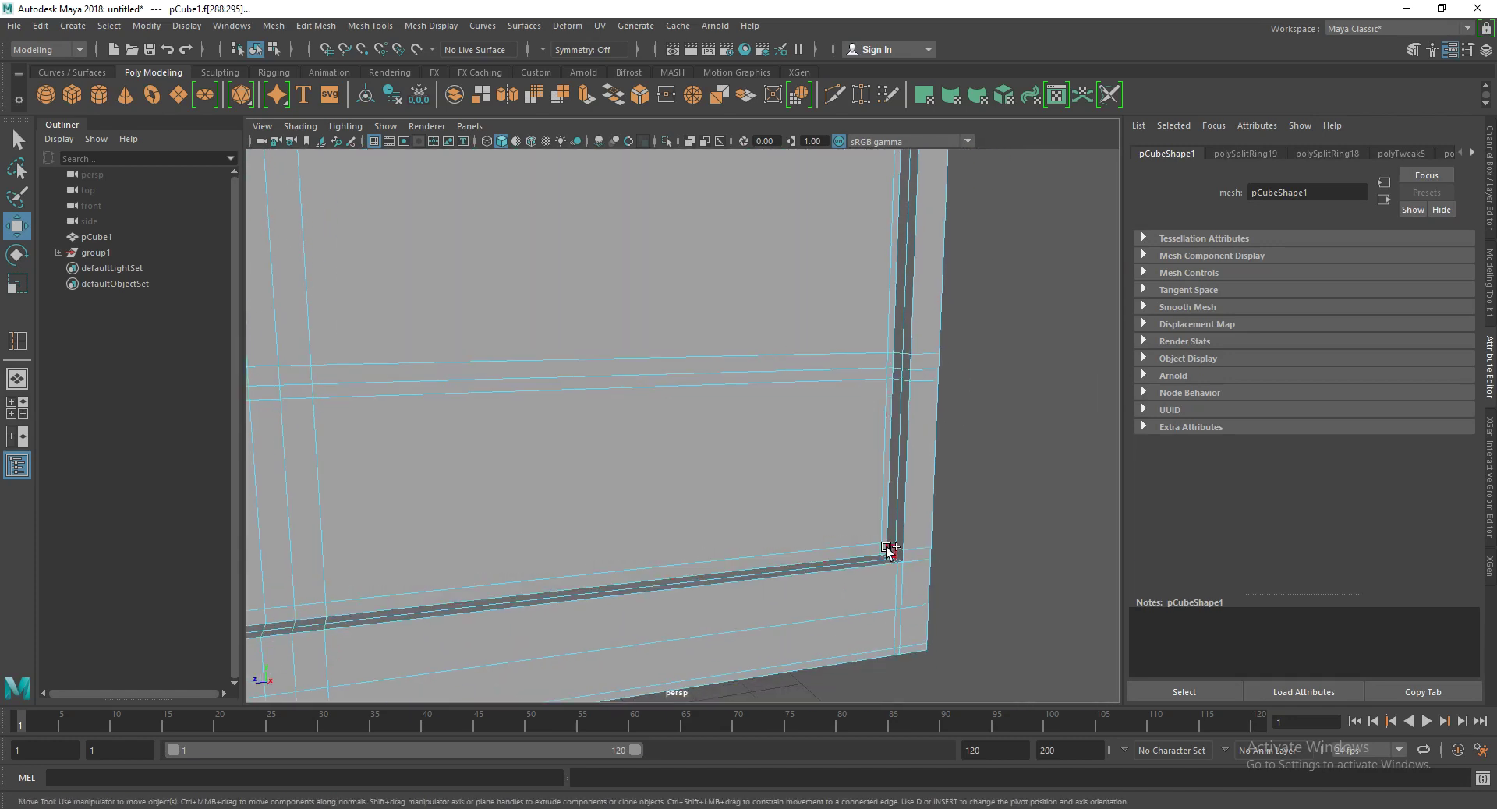
pyautogui.click(686, 576)
pyautogui.moveTo(687, 576)
pyautogui.keyDown('alt'); pyautogui.mouseDown()
pyautogui.moveTo(478, 531)
pyautogui.moveTo(455, 511)
pyautogui.moveTo(605, 558)
pyautogui.moveTo(685, 408)
pyautogui.moveTo(644, 592)
pyautogui.moveTo(601, 408)
pyautogui.moveTo(561, 351)
pyautogui.mouseUp(); pyautogui.keyUp('alt')
# Step: Select all six front screen faces of the monitor panel
pyautogui.moveTo(558, 344)
pyautogui.keyDown('alt'); pyautogui.mouseDown(button='right')
pyautogui.moveTo(826, 407)
pyautogui.moveTo(605, 331)
pyautogui.mouseUp(button='right'); pyautogui.keyUp('alt')
pyautogui.keyDown('alt'); pyautogui.moveTo(605, 332); pyautogui.dragTo(750, 392); pyautogui.keyUp('alt')
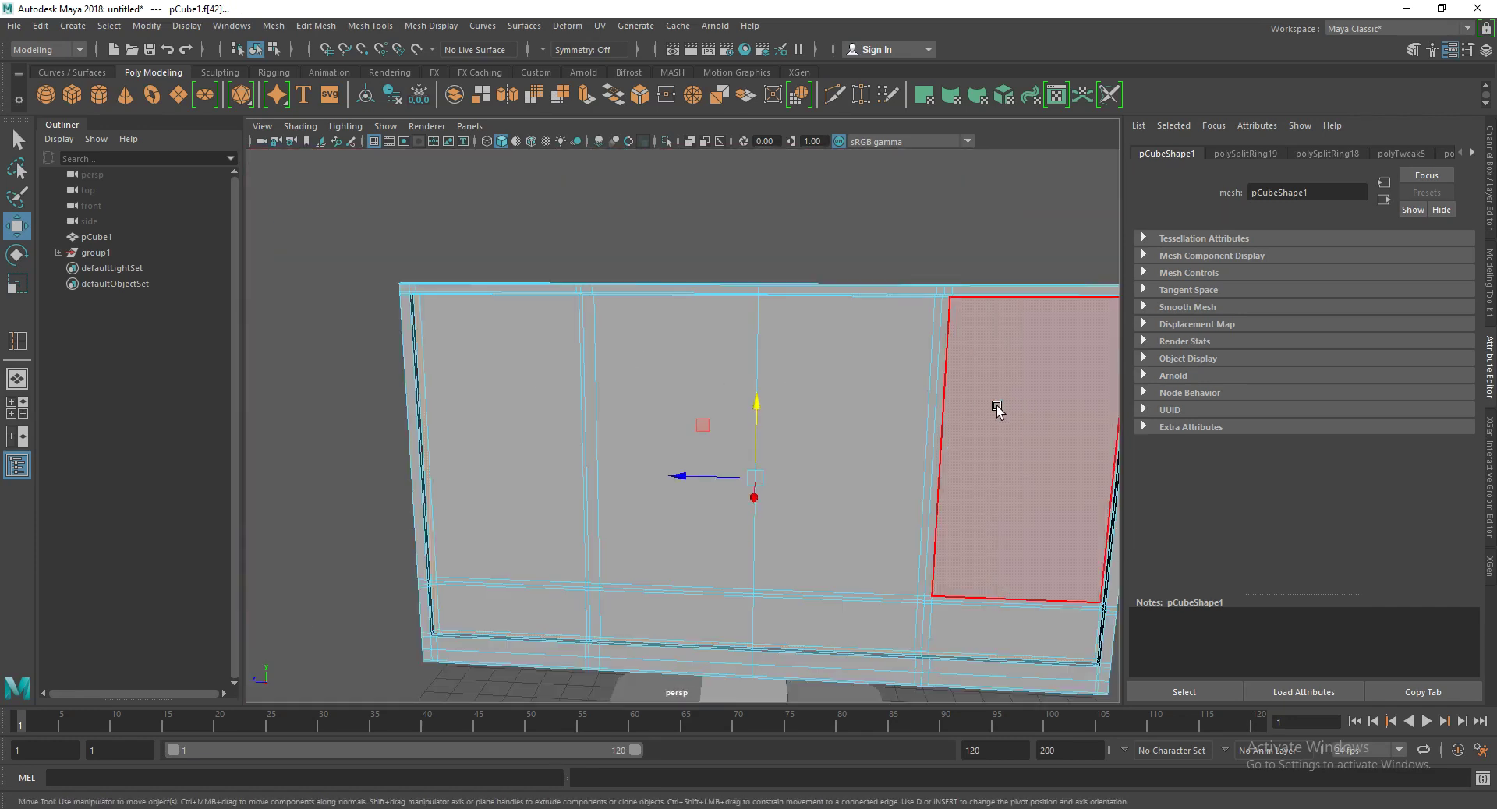
pyautogui.doubleClick(1022, 410)
pyautogui.keyDown('shift'); pyautogui.doubleClick(1009, 627); pyautogui.keyUp('shift')
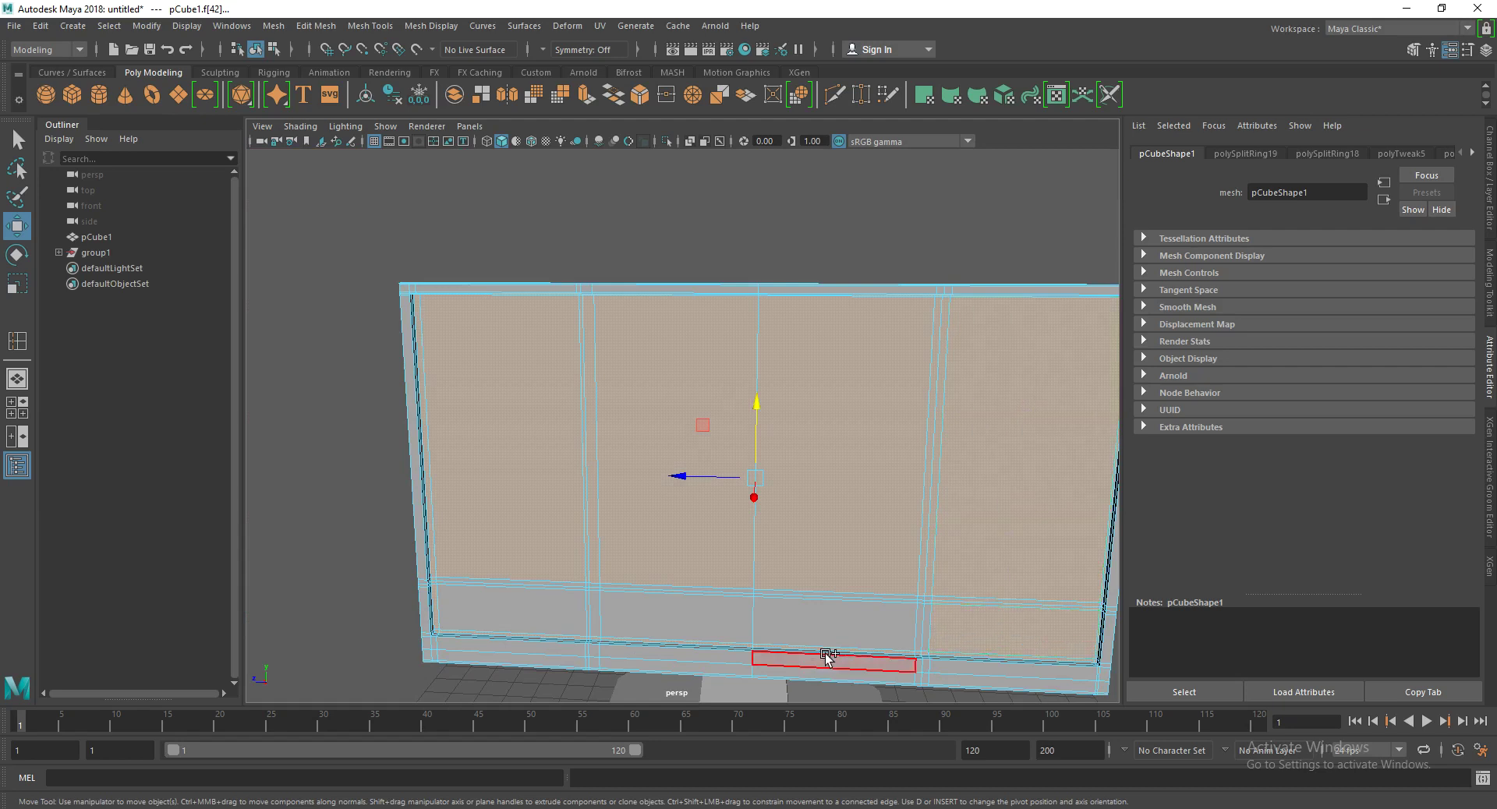
pyautogui.moveTo(525, 614)
pyautogui.keyDown('alt'); pyautogui.mouseDown(button='right')
pyautogui.moveTo(479, 602)
pyautogui.moveTo(561, 412)
pyautogui.moveTo(529, 383)
pyautogui.mouseUp(button='right'); pyautogui.keyUp('alt')
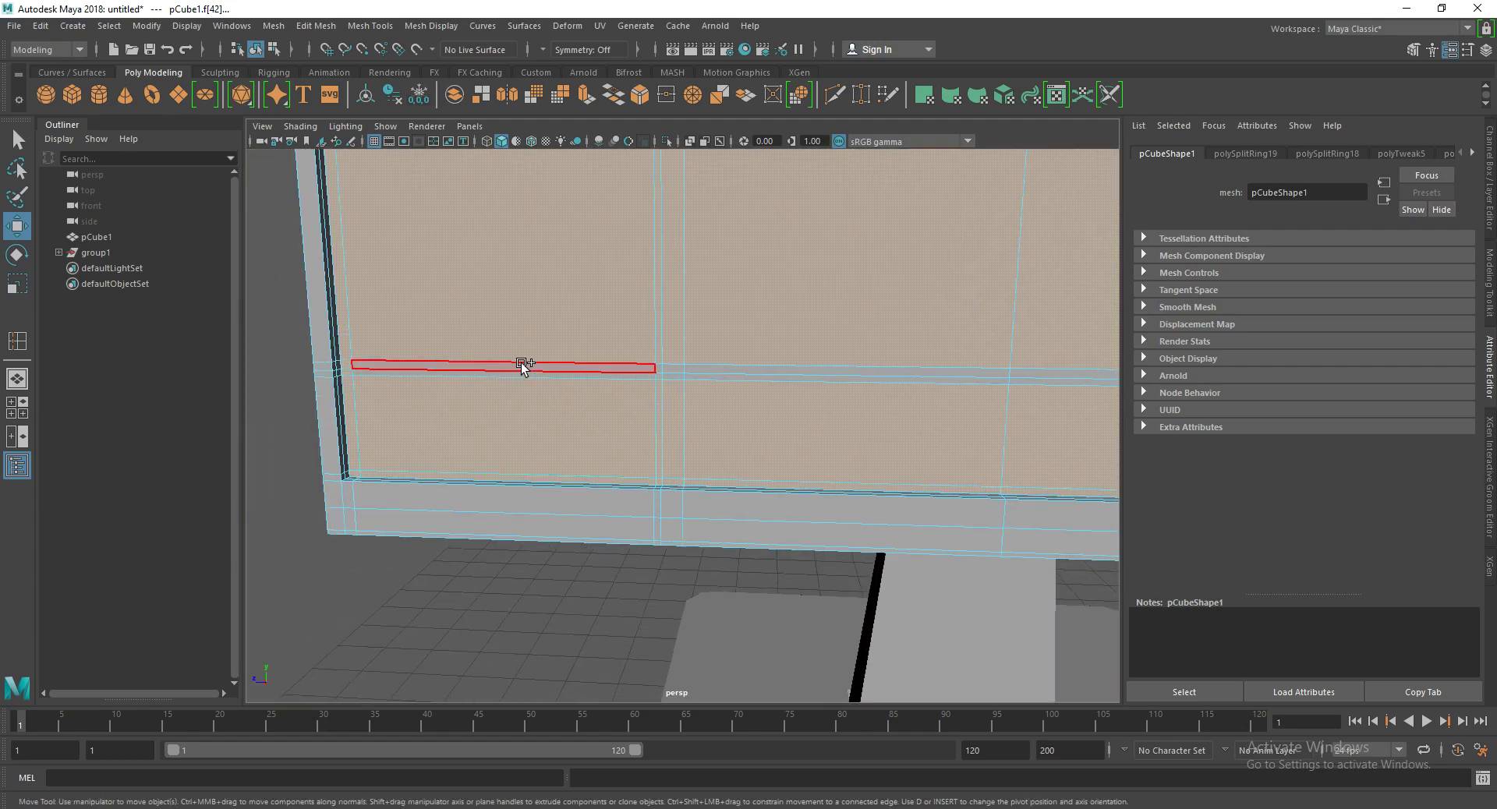
pyautogui.moveTo(867, 398)
pyautogui.keyDown('alt'); pyautogui.mouseDown(button='middle')
pyautogui.moveTo(535, 394)
pyautogui.moveTo(842, 391)
pyautogui.moveTo(871, 375)
pyautogui.mouseUp(button='middle'); pyautogui.keyUp('alt')
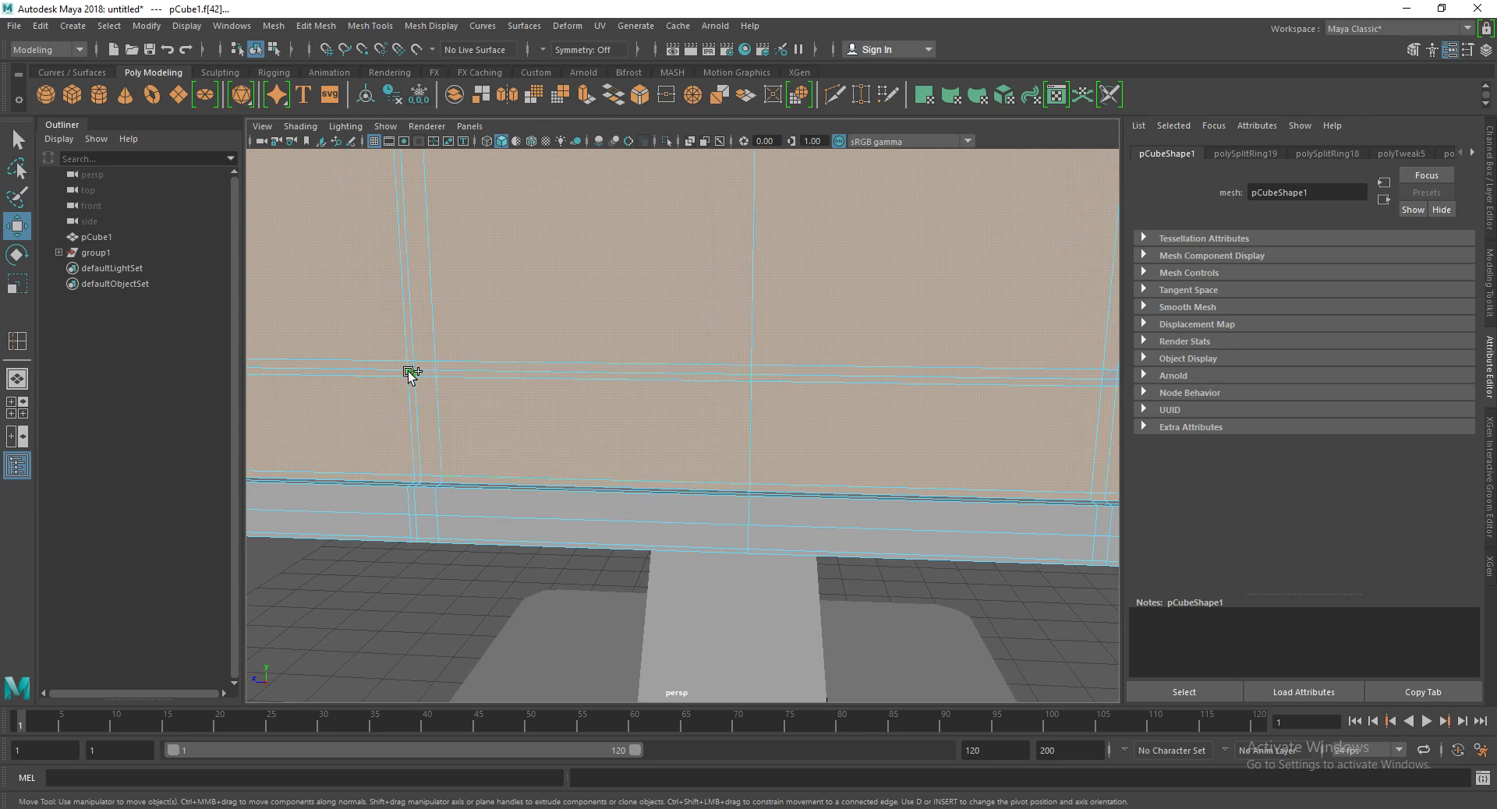
# Step: Bring up the Assign Favorite Material list for the selected screen faces
pyautogui.press('f')
pyautogui.moveTo(474, 492)
pyautogui.keyDown('alt'); pyautogui.mouseDown()
pyautogui.moveTo(735, 501)
pyautogui.moveTo(450, 492)
pyautogui.mouseUp(); pyautogui.keyUp('alt')
pyautogui.scroll(3, 739, 465)
pyautogui.scroll(3, 624, 398)
pyautogui.keyDown('shift'); pyautogui.rightClick(611, 333); pyautogui.keyUp('shift')
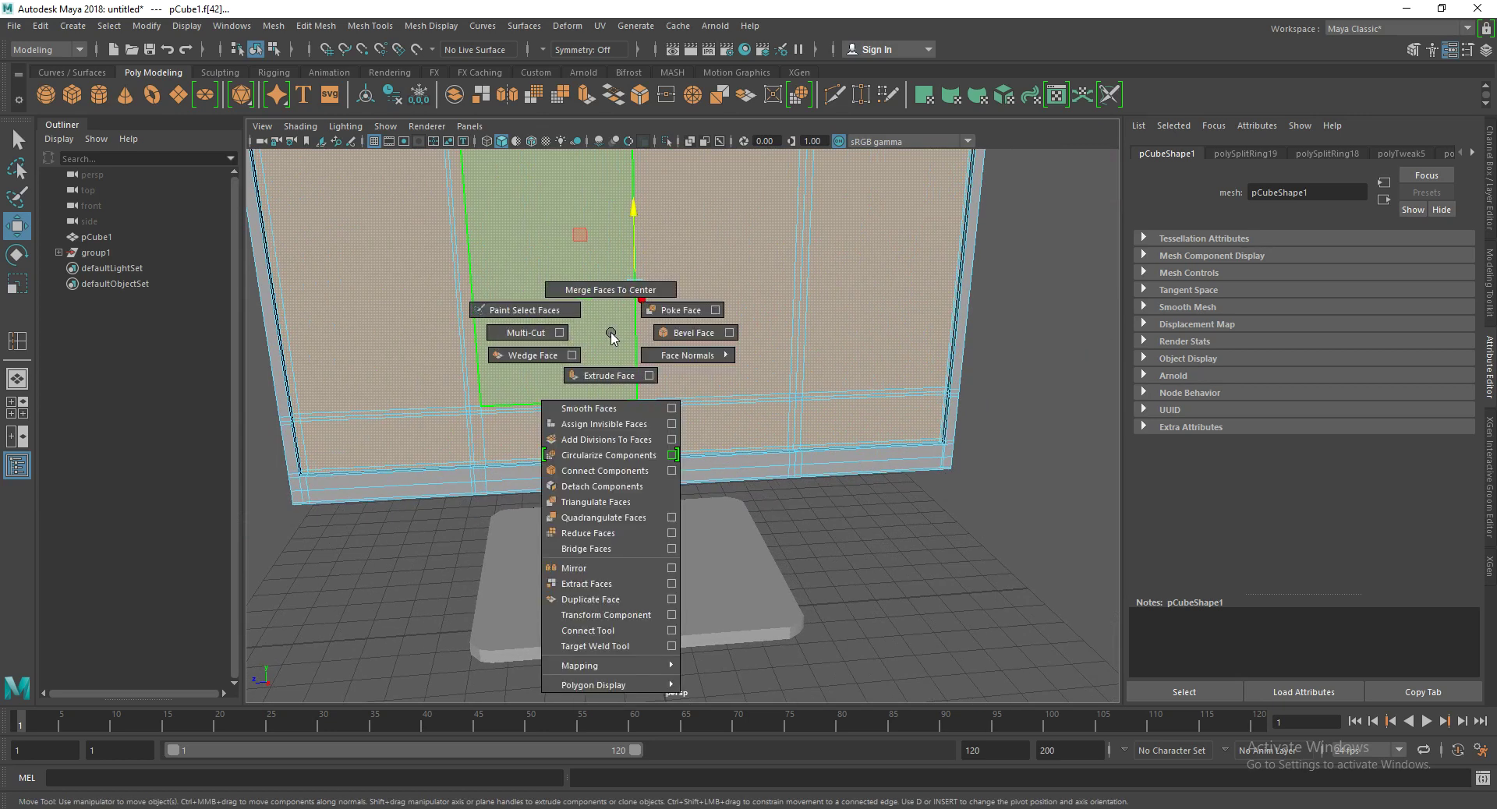
pyautogui.rightClick(609, 312)
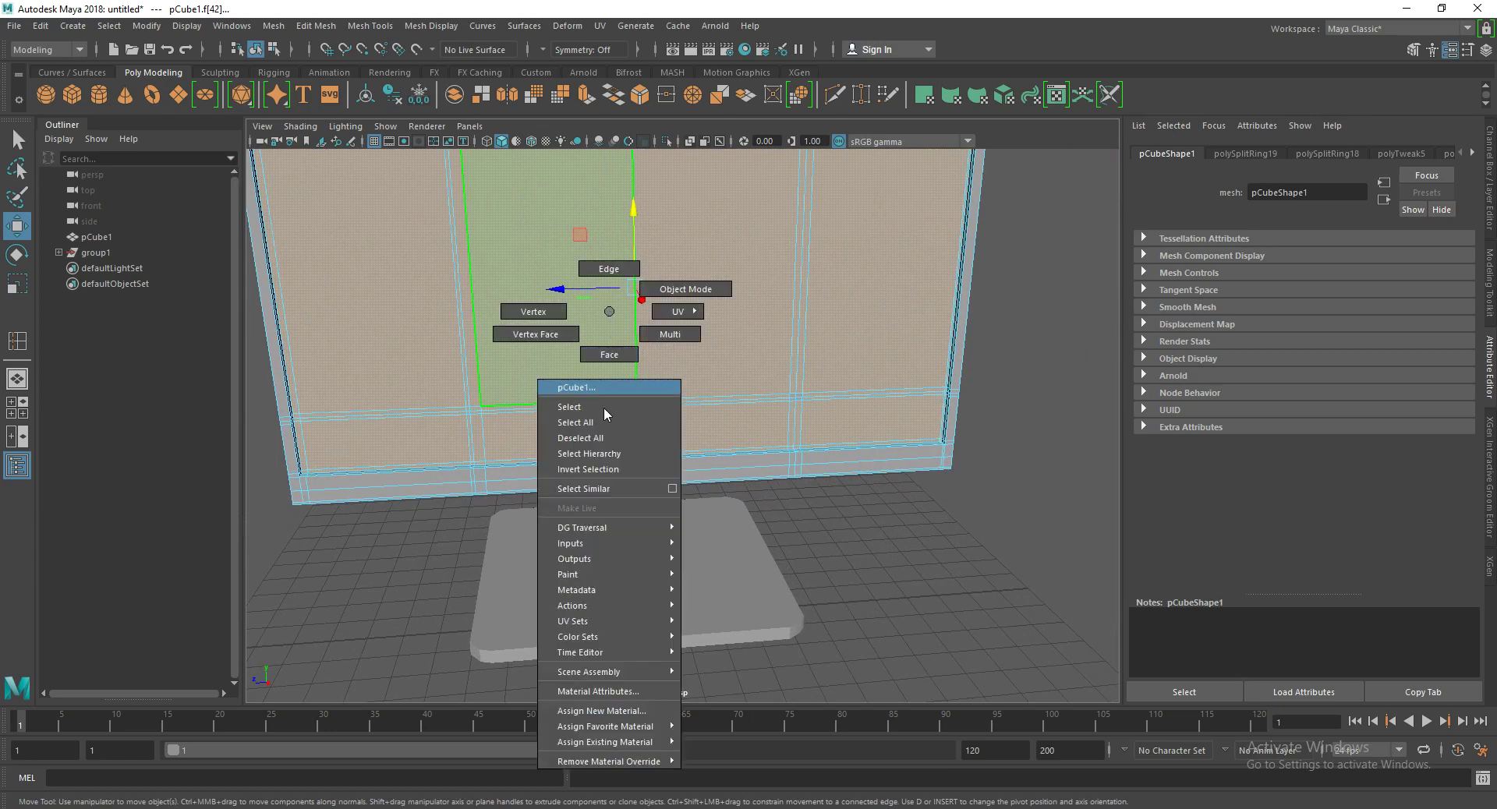
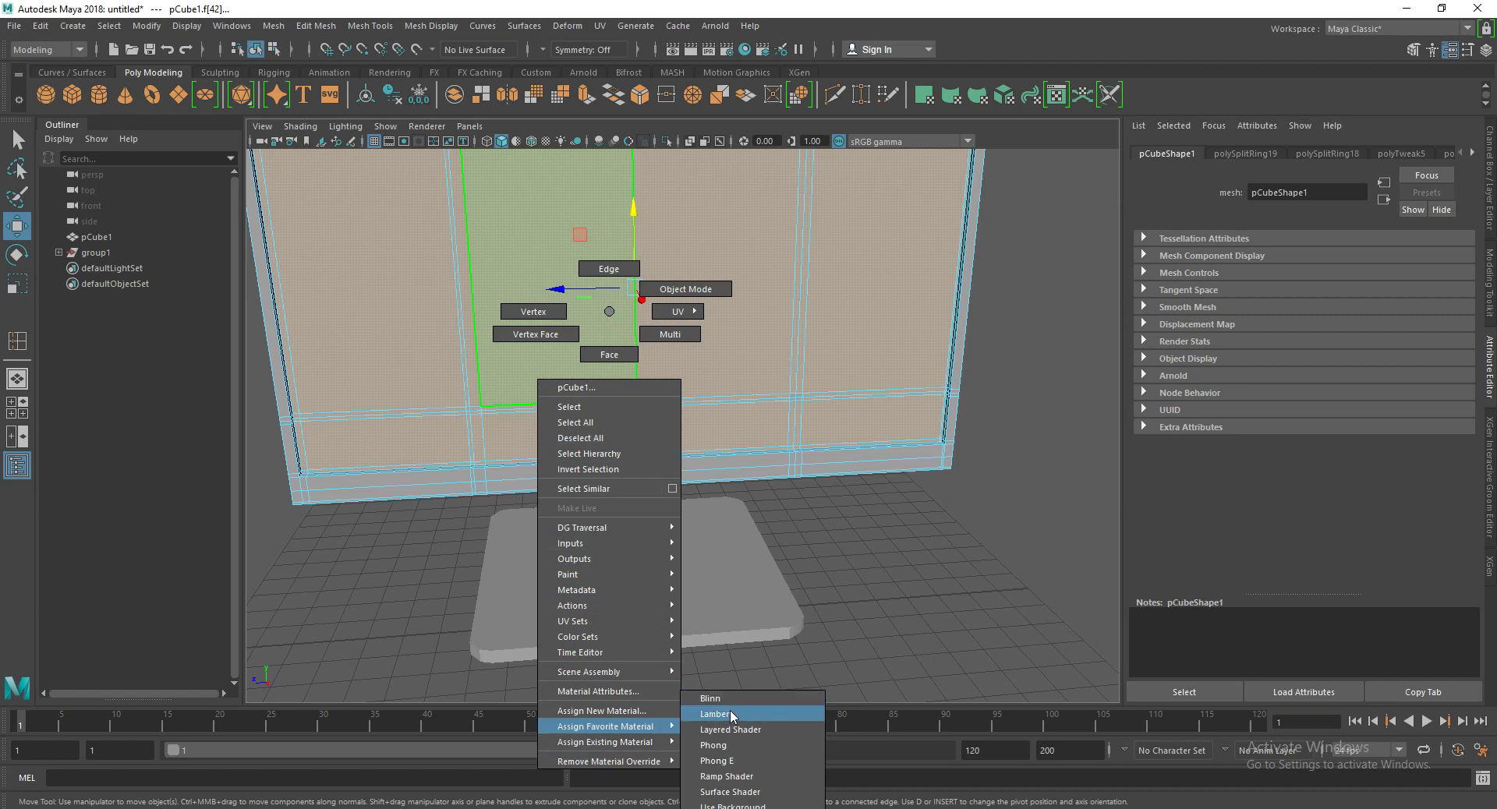
# Step: Assign a new Lambert to the selected faces and convert it to Ai Standard Surface
pyautogui.click(734, 716)
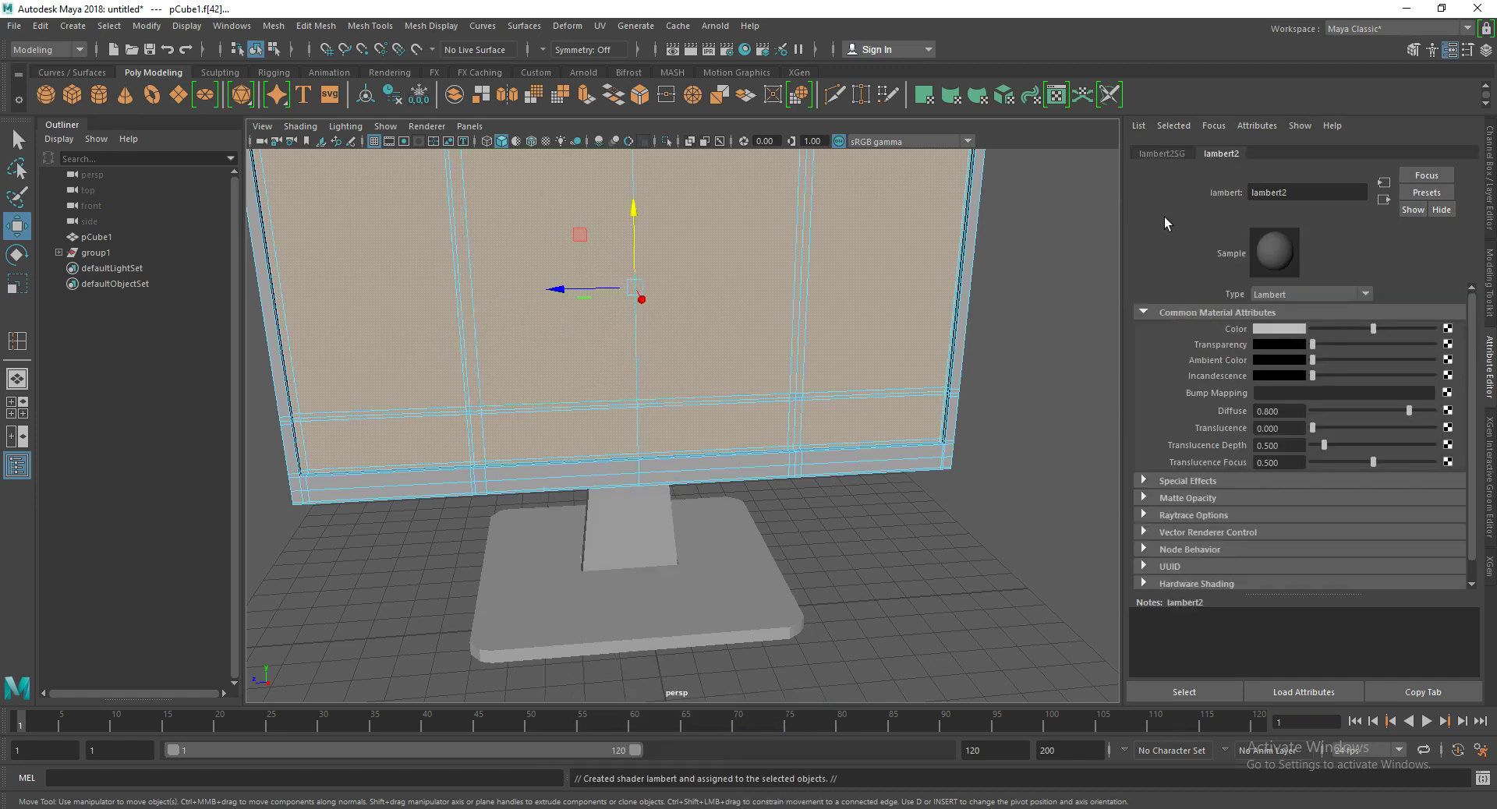
pyautogui.click(1312, 294)
pyautogui.scroll(3, 1297, 346)
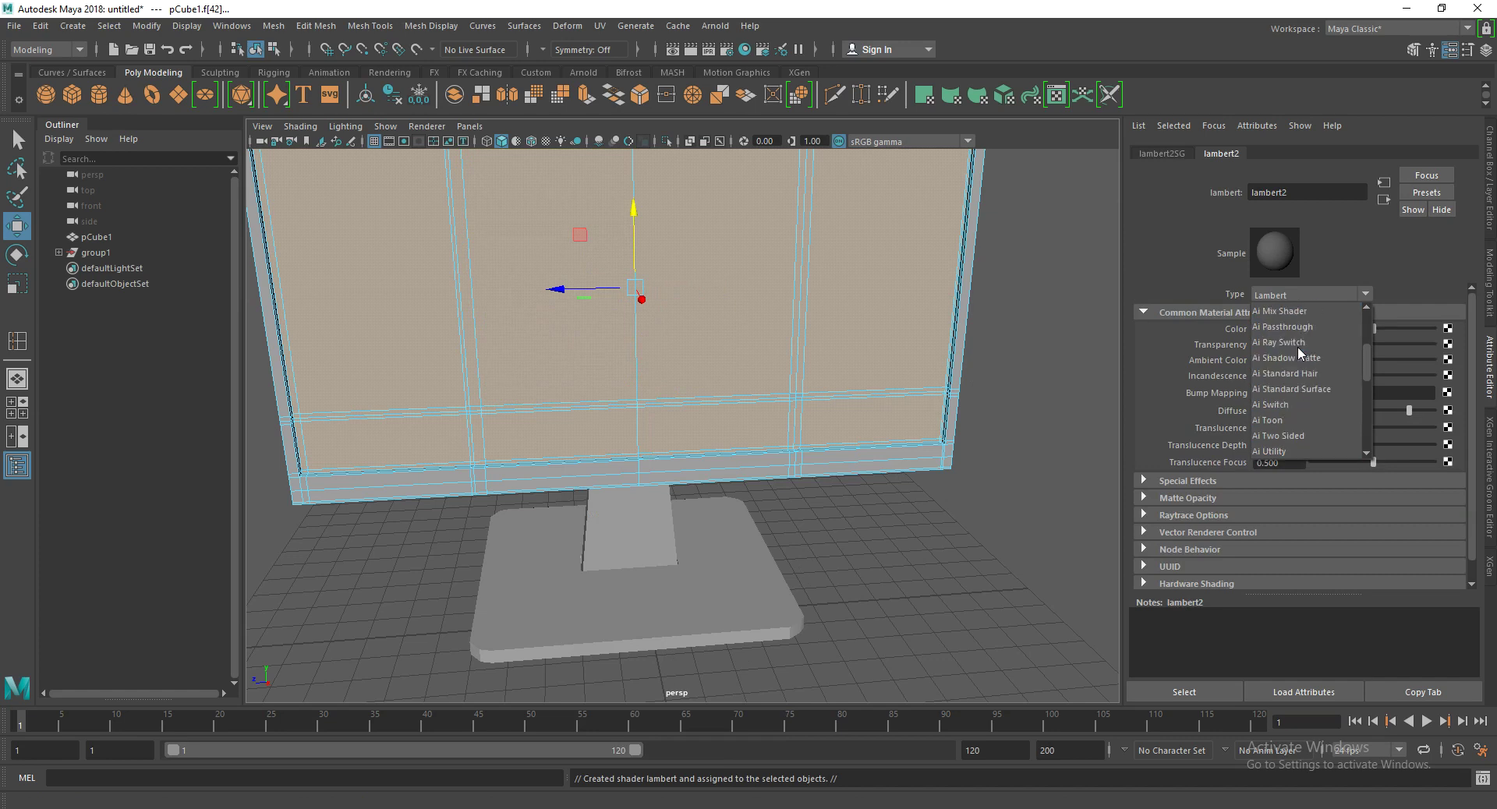
pyautogui.click(1292, 391)
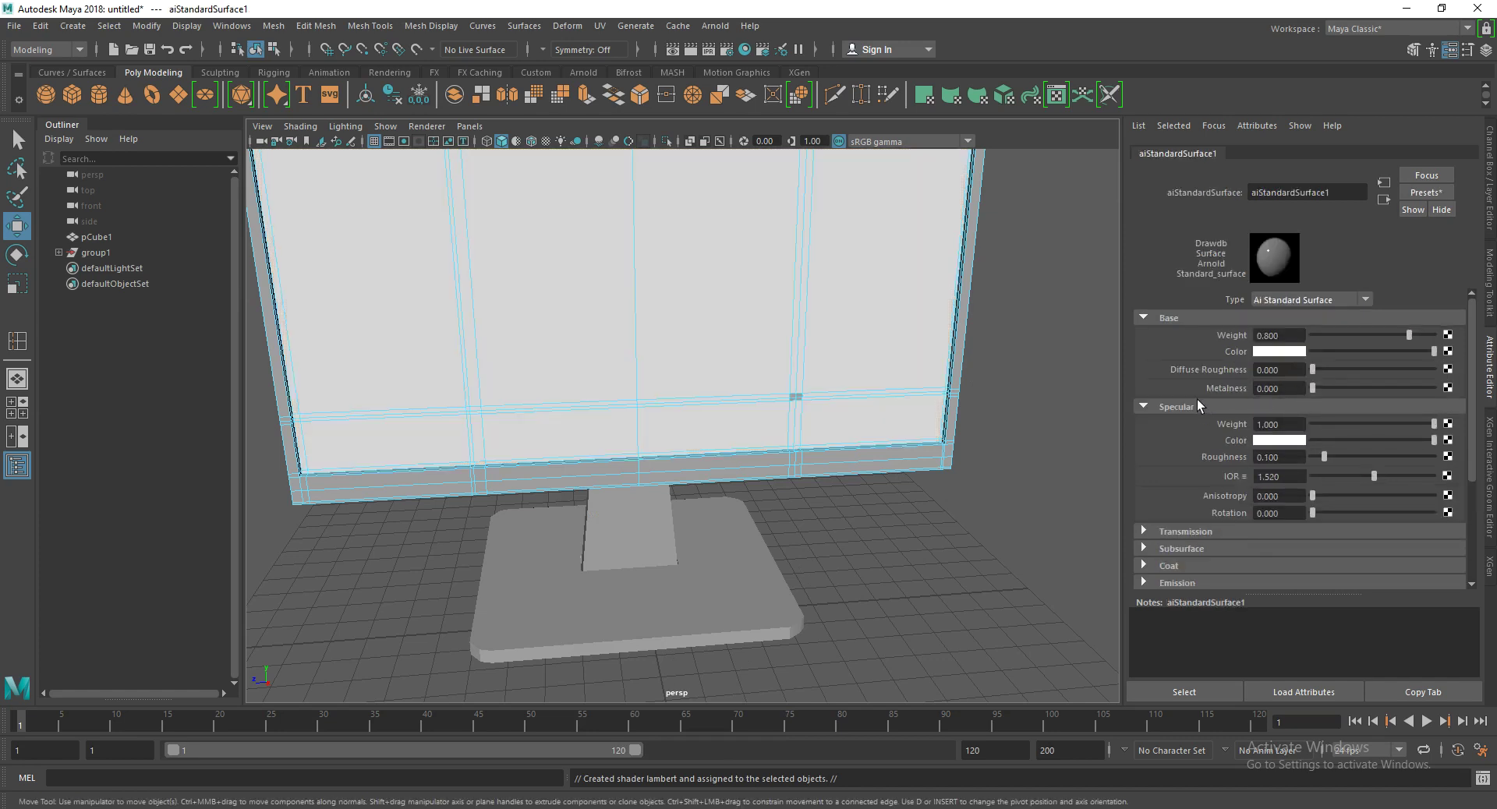
# Step: Select the remaining front faces and frame edge loop of the monitor
pyautogui.click(774, 402)
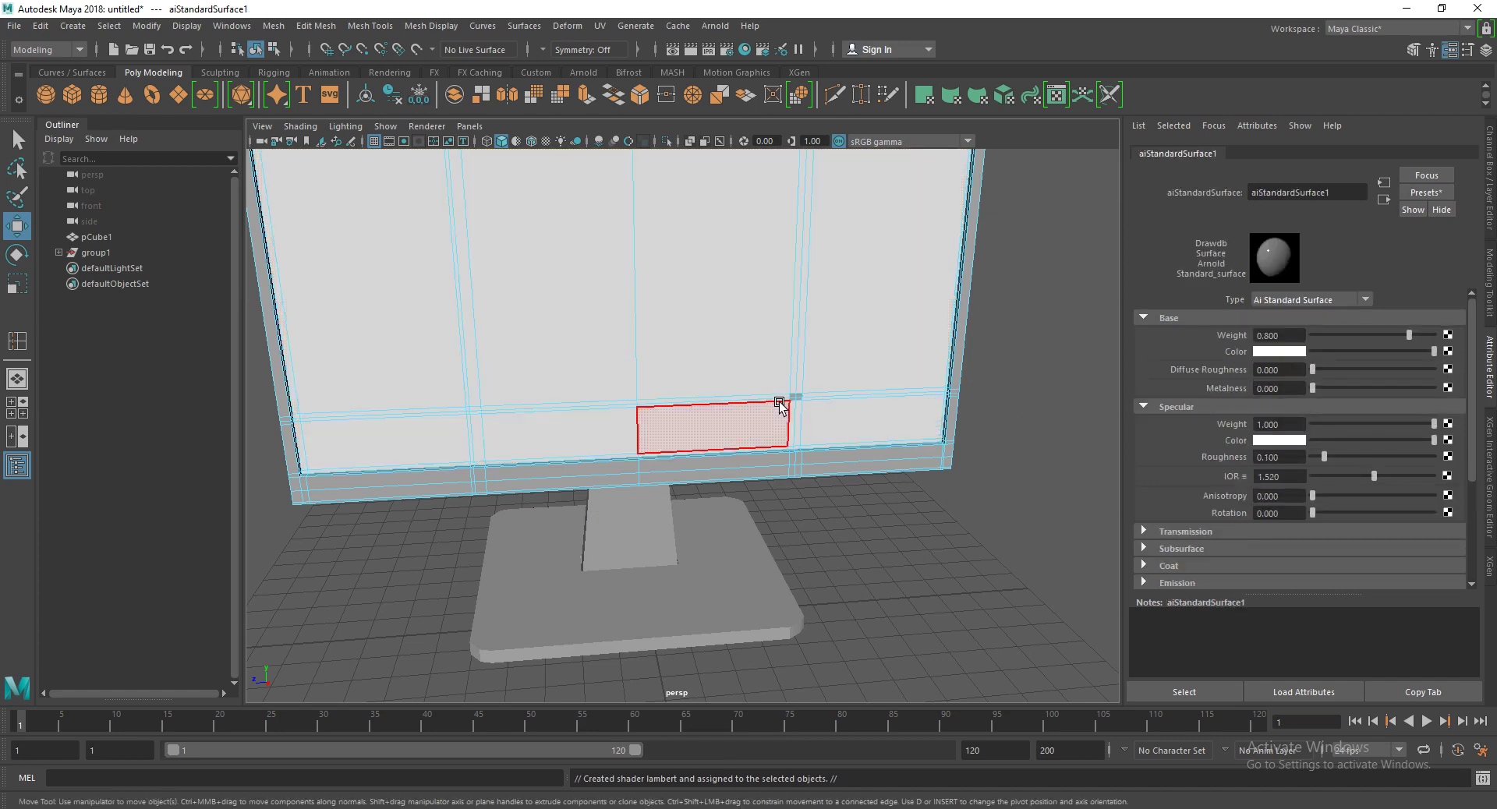
pyautogui.click(789, 413)
pyautogui.doubleClick(793, 394)
pyautogui.moveTo(795, 392)
pyautogui.keyDown('alt'); pyautogui.mouseDown()
pyautogui.moveTo(905, 400)
pyautogui.moveTo(812, 371)
pyautogui.mouseUp(); pyautogui.keyUp('alt')
pyautogui.doubleClick(896, 397)
pyautogui.scroll(3, 812, 371)
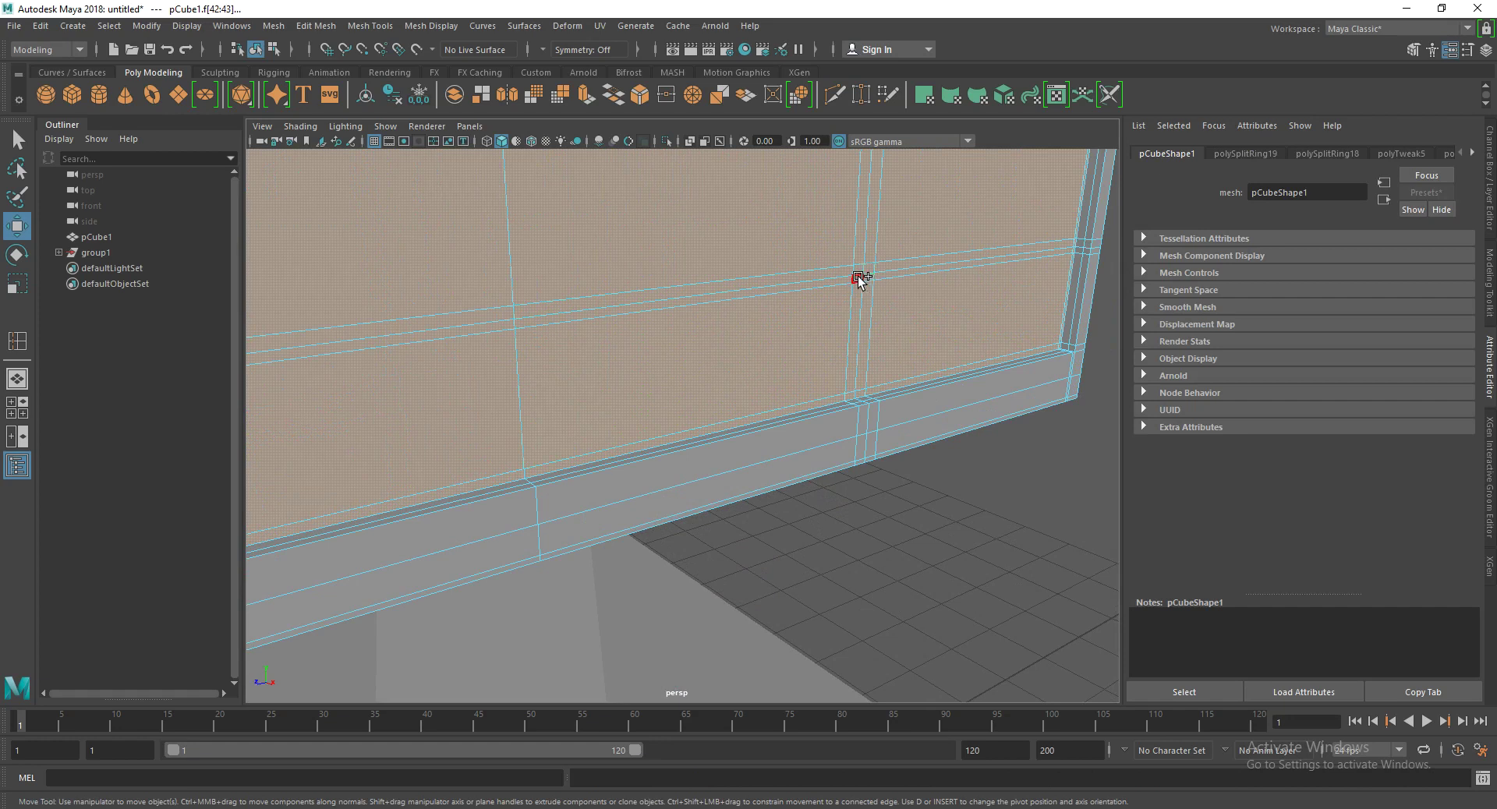
# Step: Give the front faces a new Lambert converted to Ai Standard Surface, then open a browser tab
pyautogui.scroll(-4, 812, 358)
pyautogui.moveTo(703, 361)
pyautogui.keyDown('alt'); pyautogui.mouseDown()
pyautogui.moveTo(753, 405)
pyautogui.moveTo(672, 292)
pyautogui.mouseUp(); pyautogui.keyUp('alt')
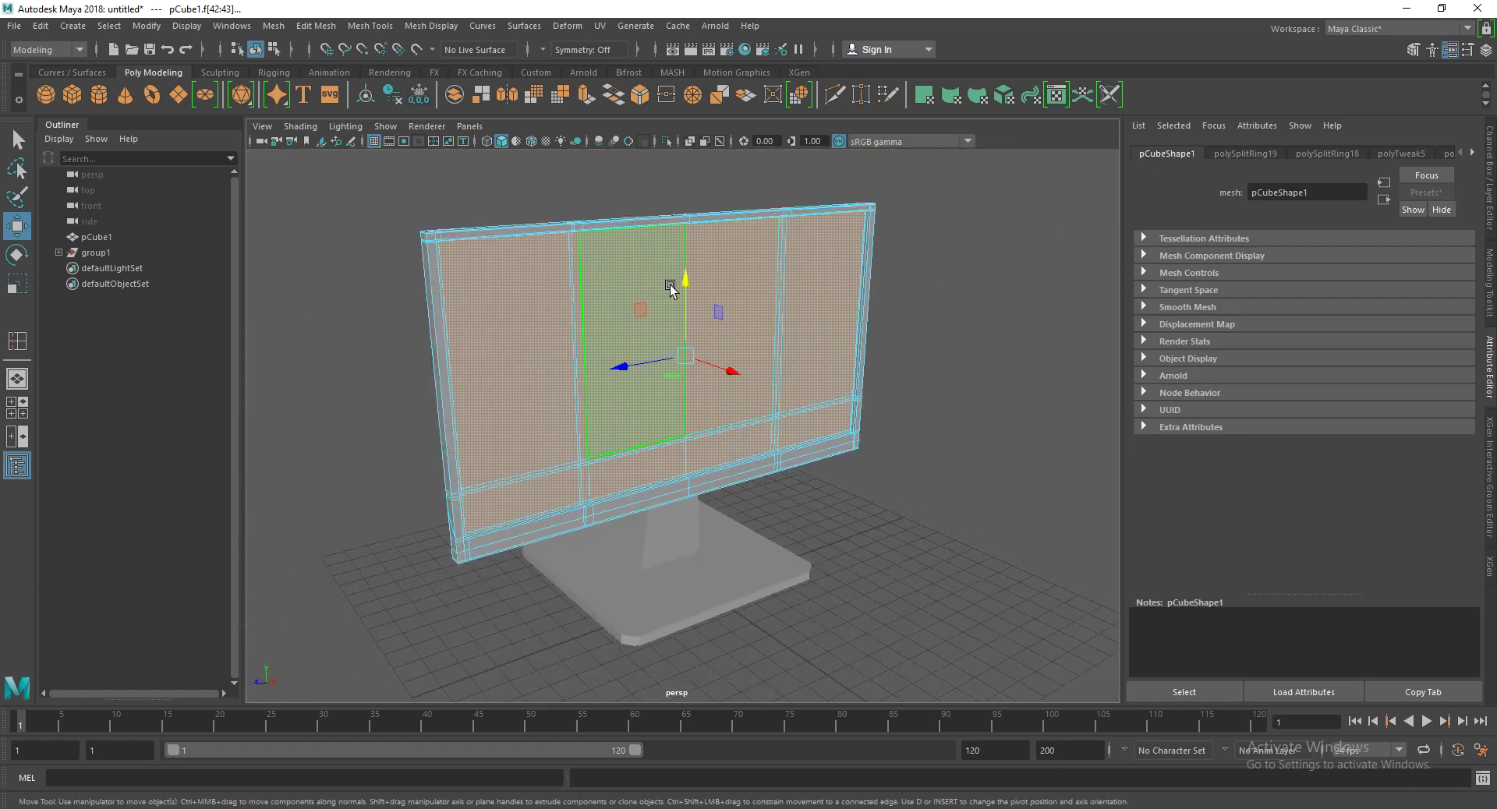
pyautogui.rightClick(672, 292)
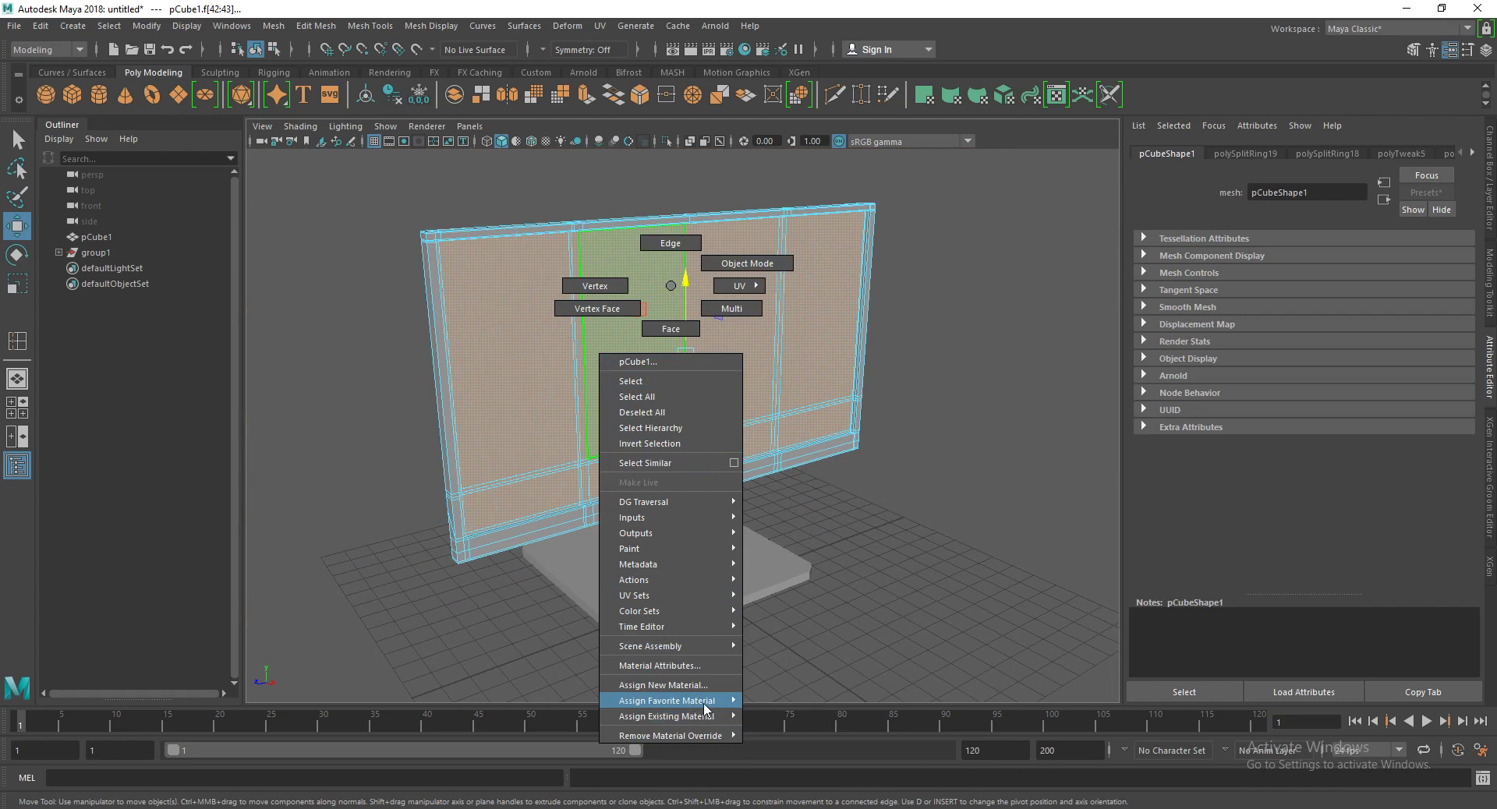
pyautogui.moveTo(666, 700)
pyautogui.click(777, 713)
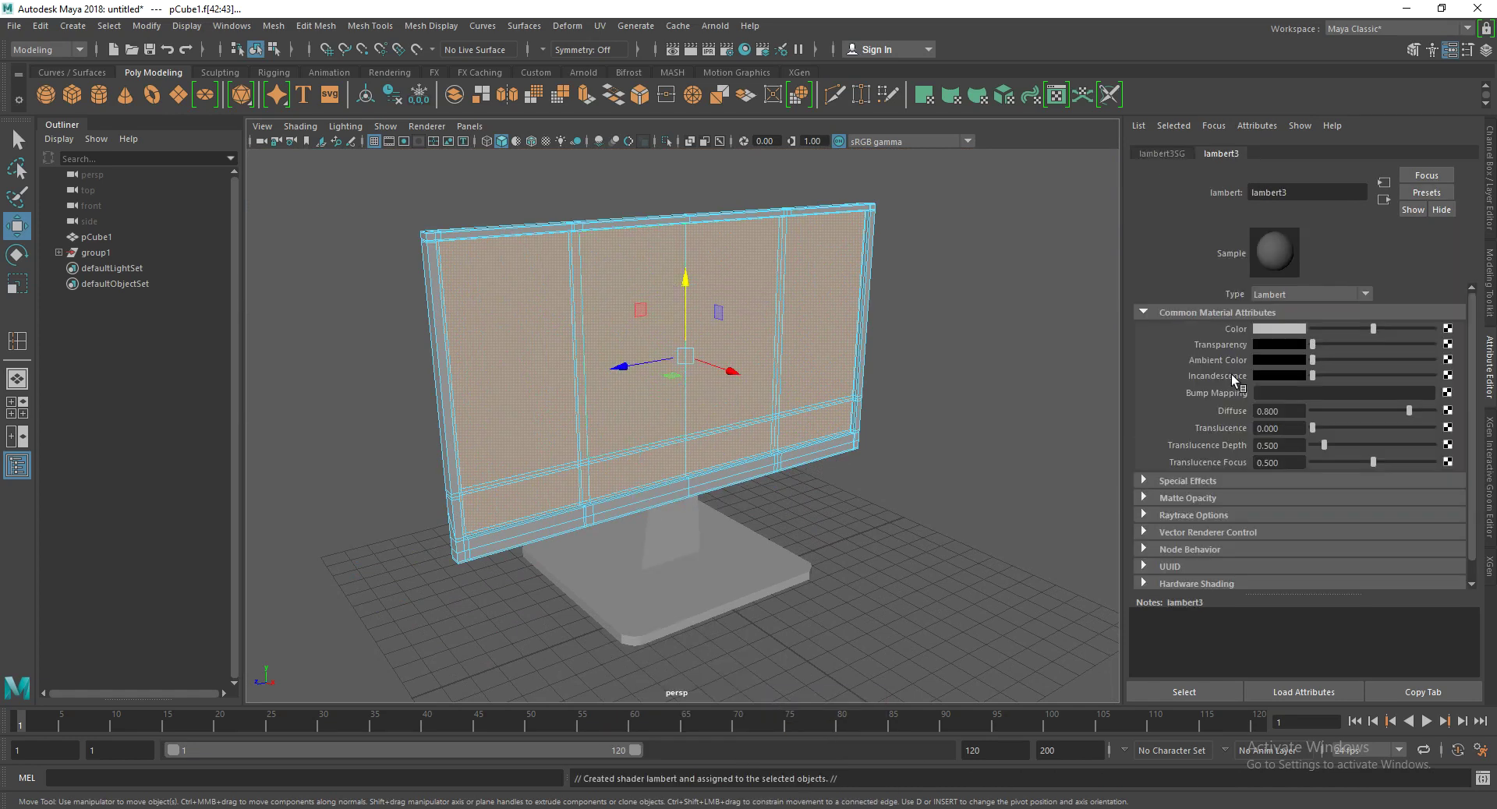
pyautogui.click(1293, 294)
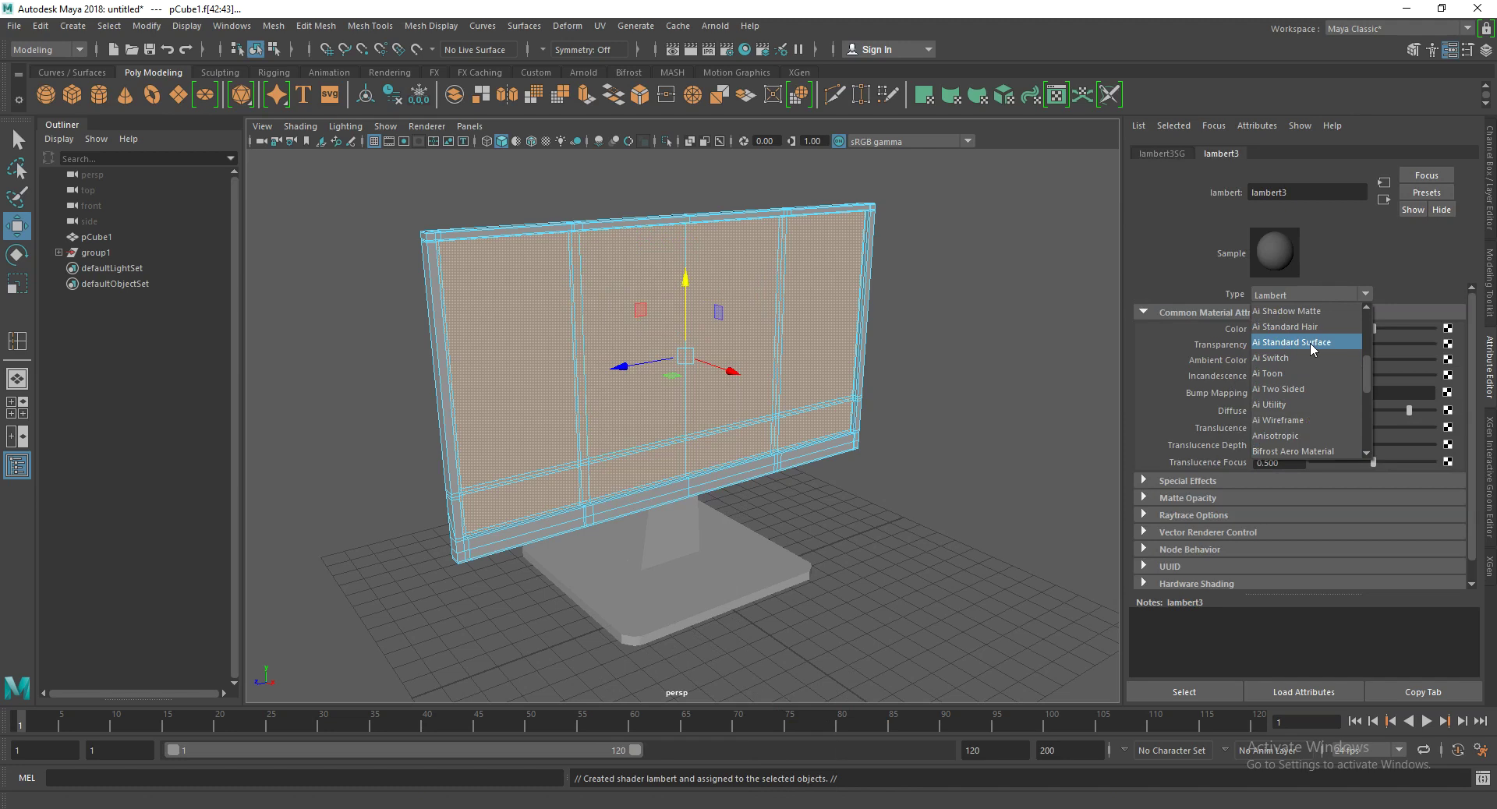
pyautogui.click(1312, 349)
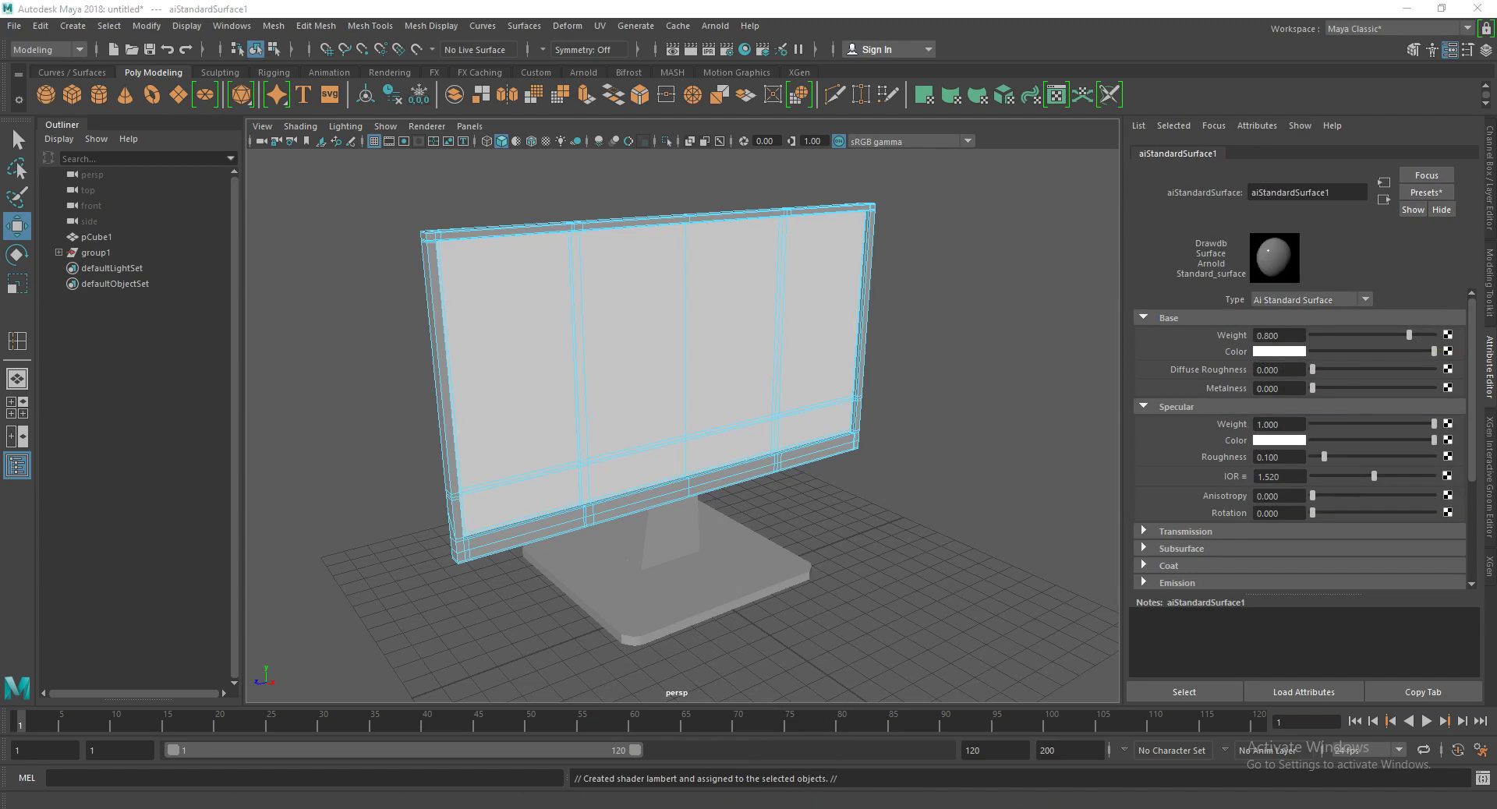
pyautogui.click(533, 803)
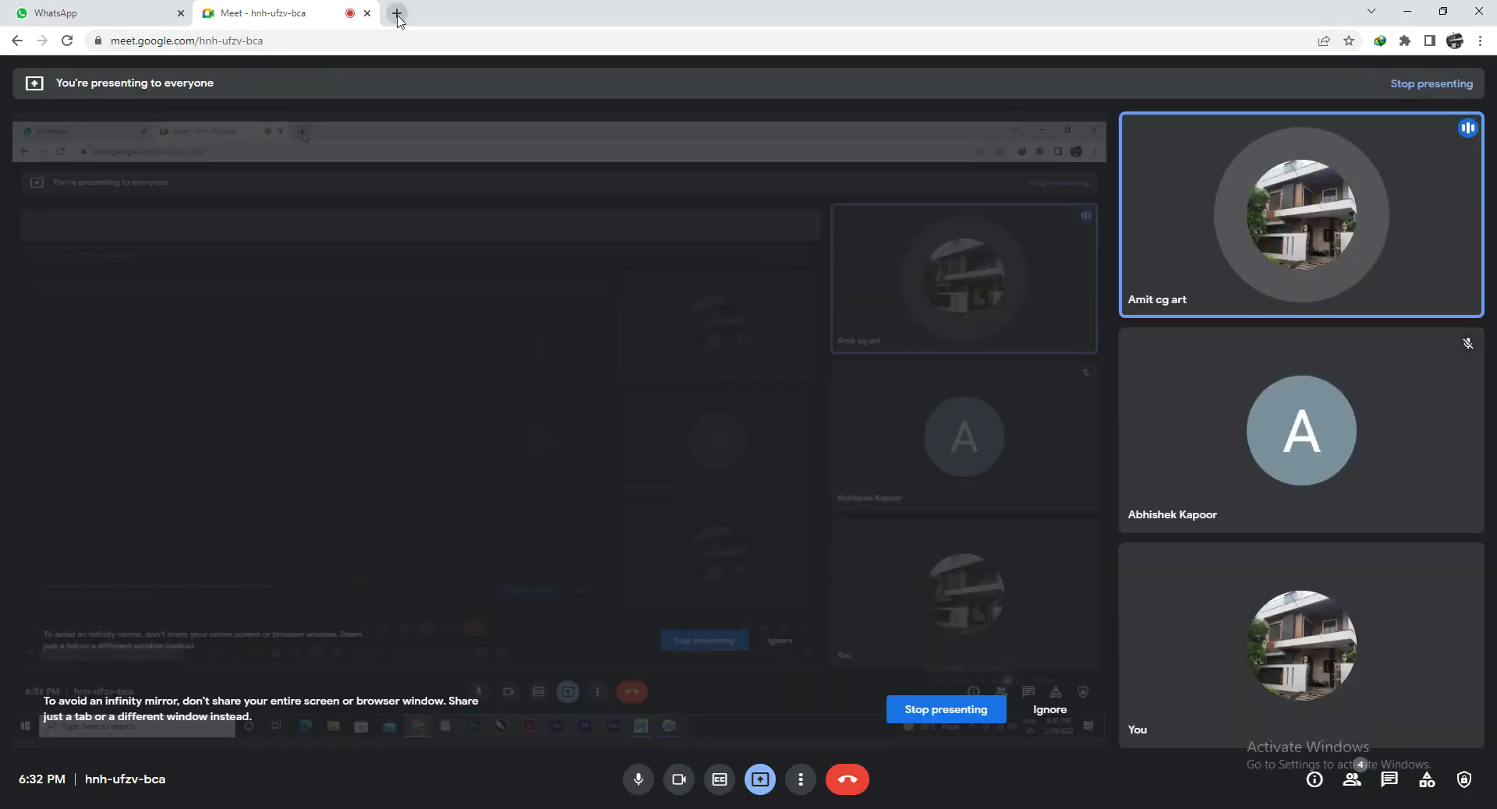
pyautogui.click(394, 13)
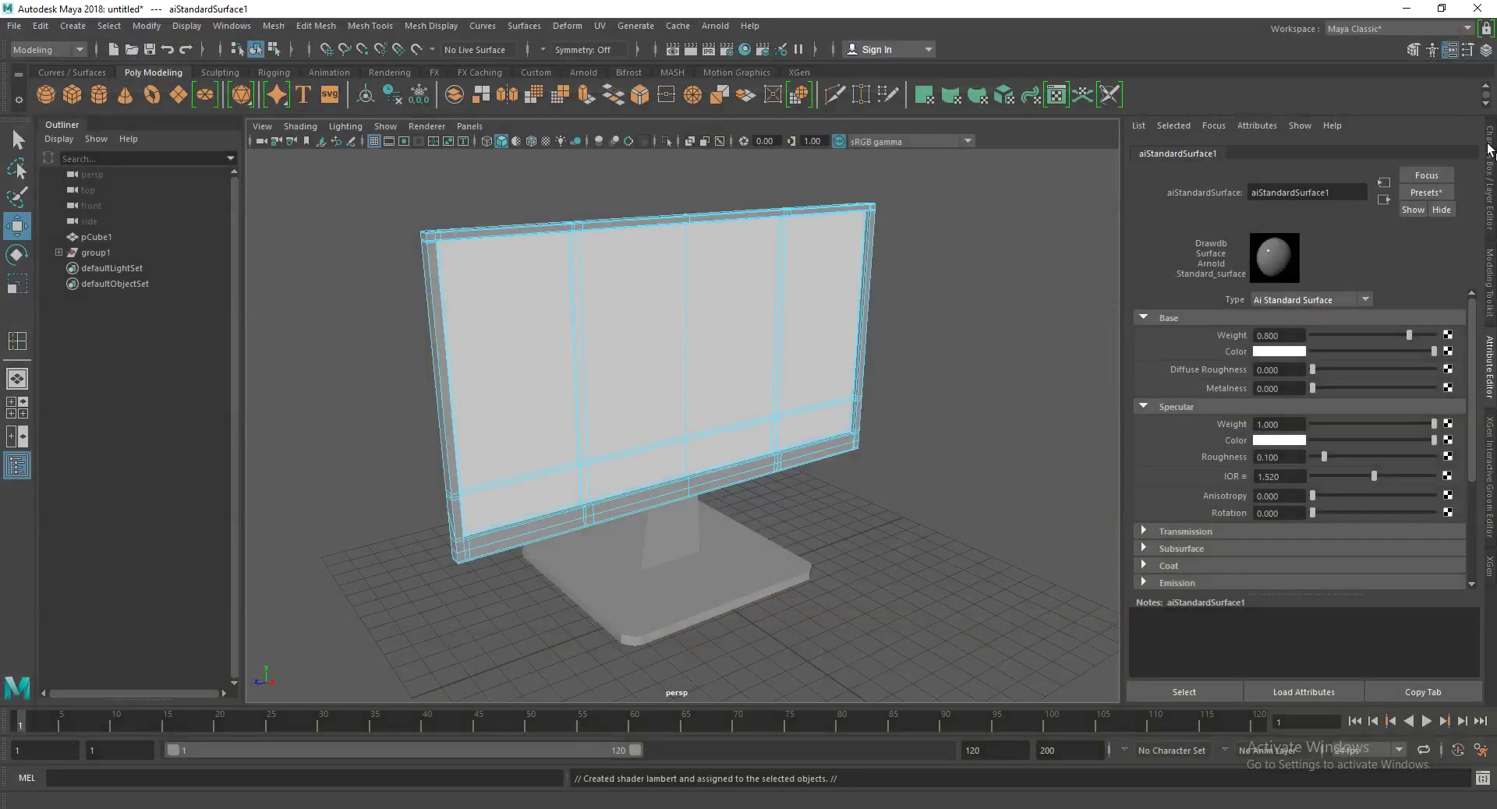
# Step: Connect a File texture to the material's Color, browse the Desktop, cancel, and launch Chrome
pyautogui.click(1447, 351)
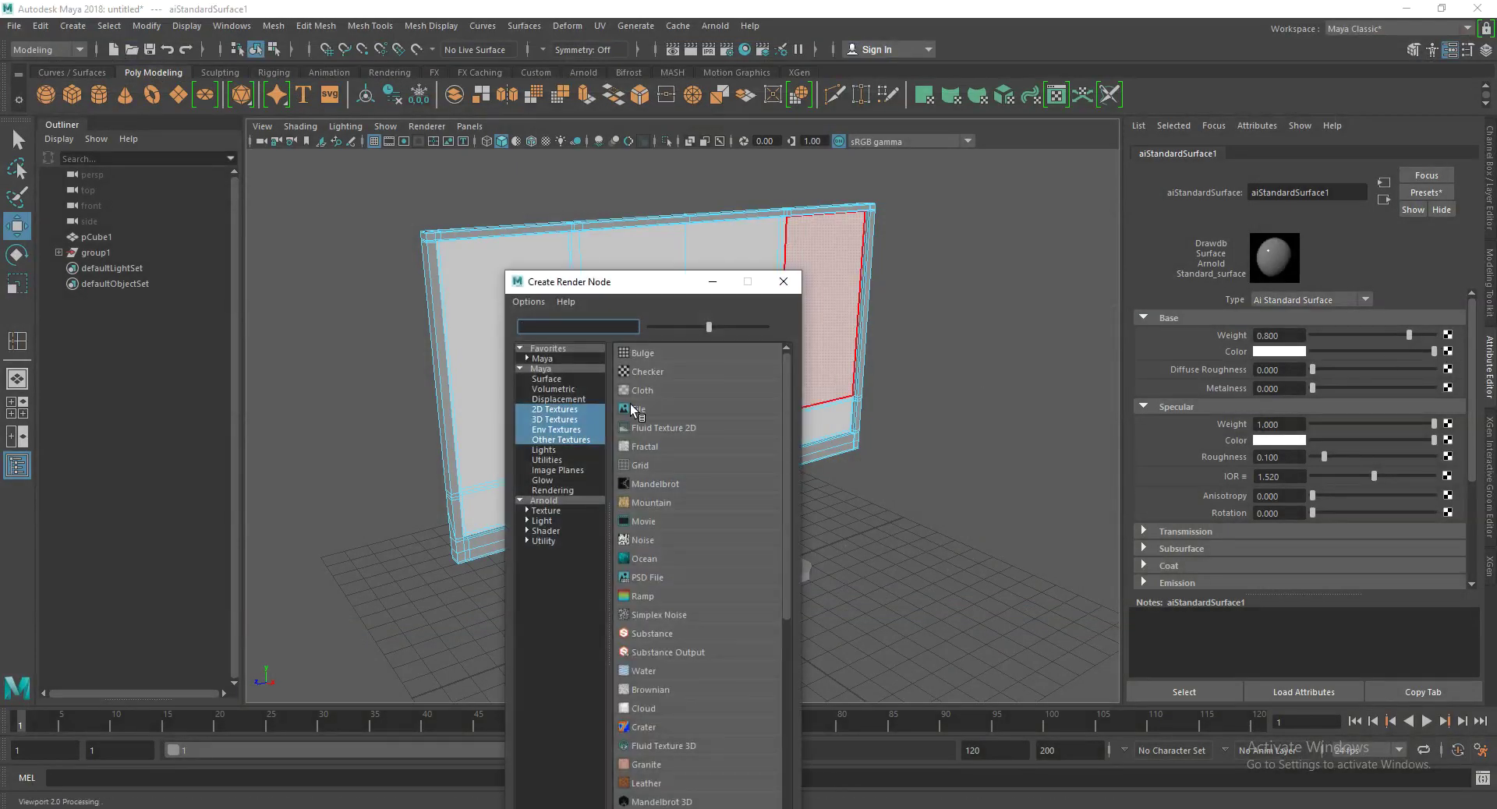
pyautogui.click(625, 407)
pyautogui.click(1452, 365)
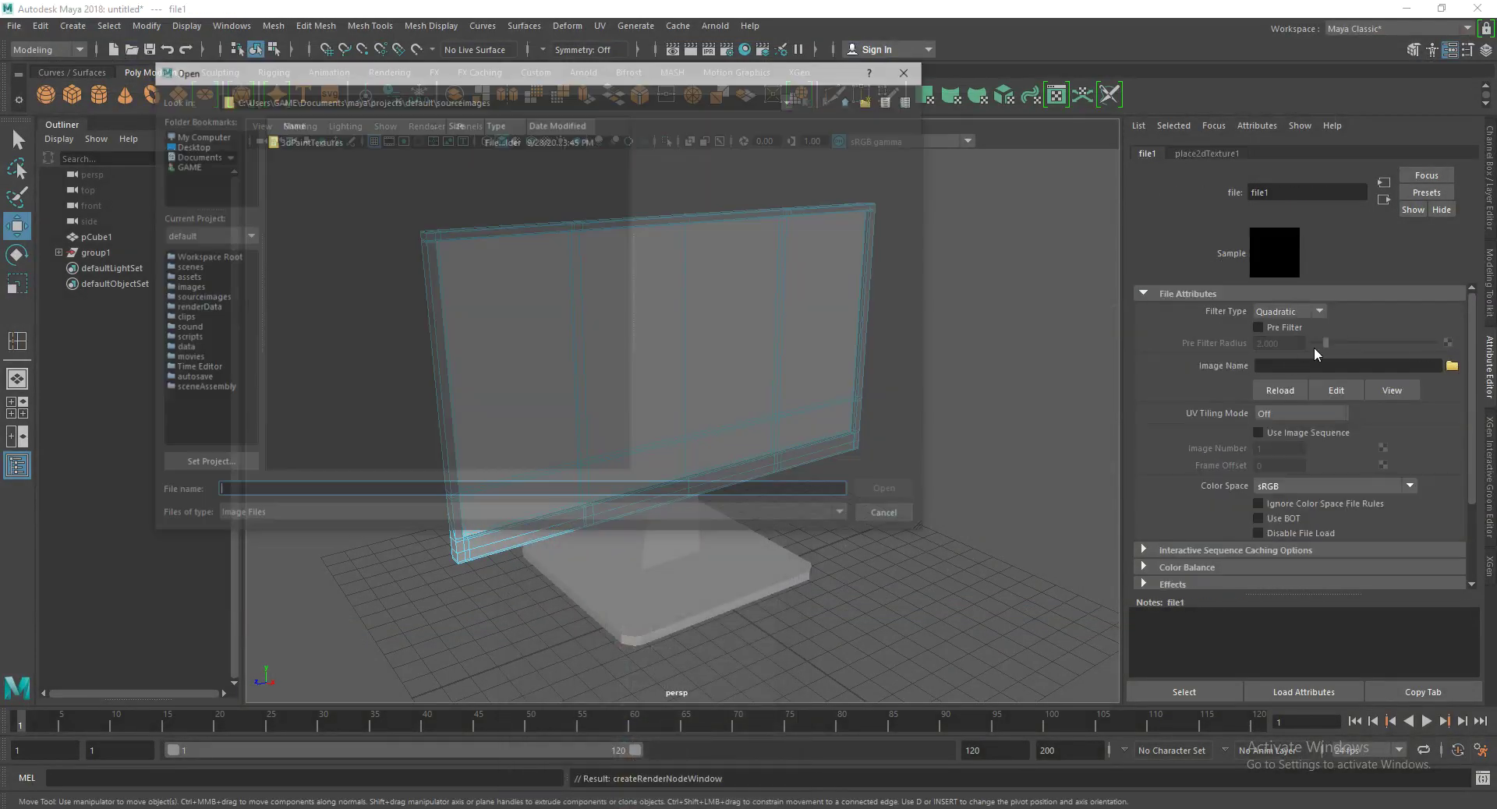
pyautogui.click(199, 136)
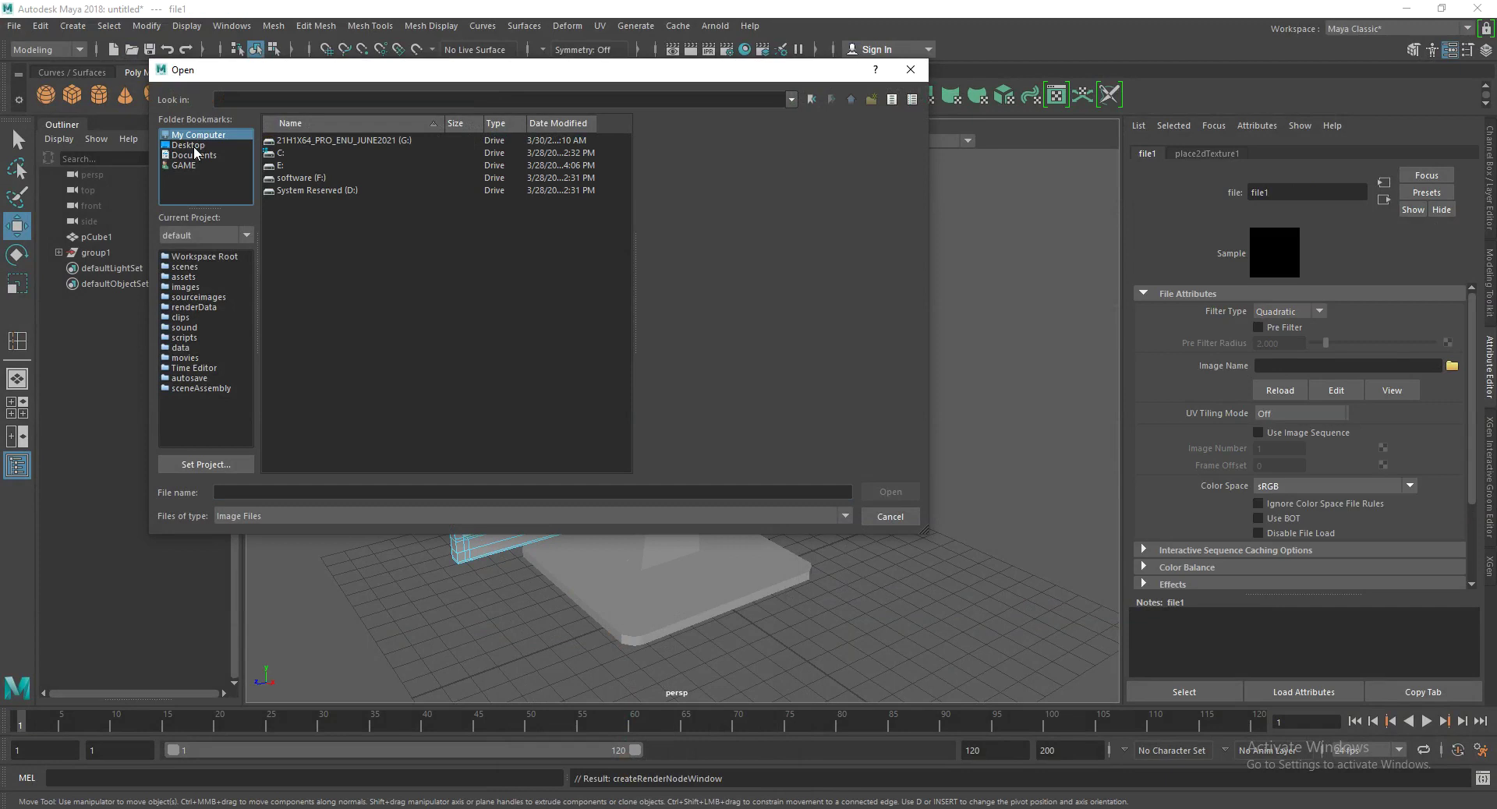
pyautogui.click(200, 146)
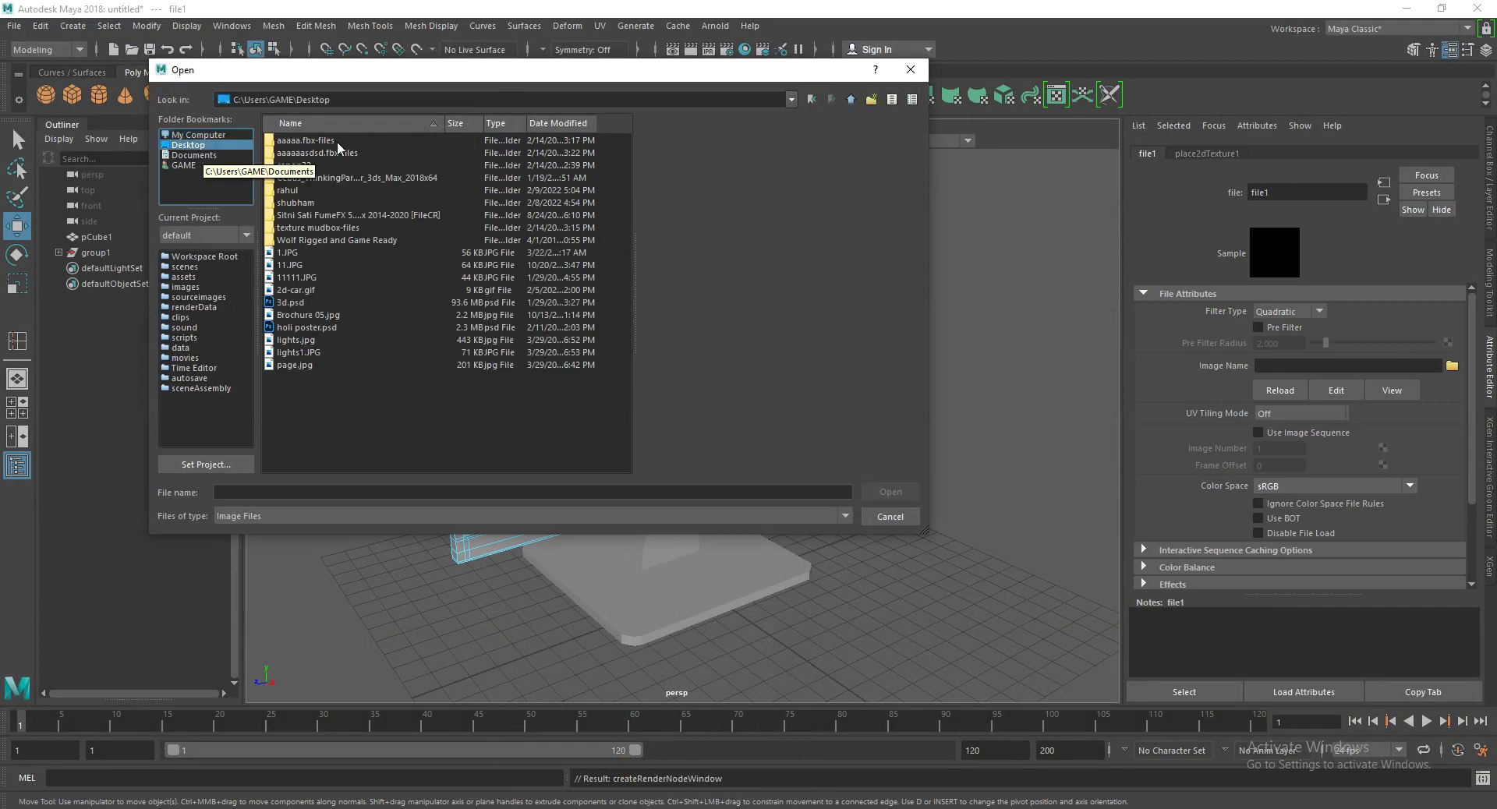
pyautogui.click(910, 69)
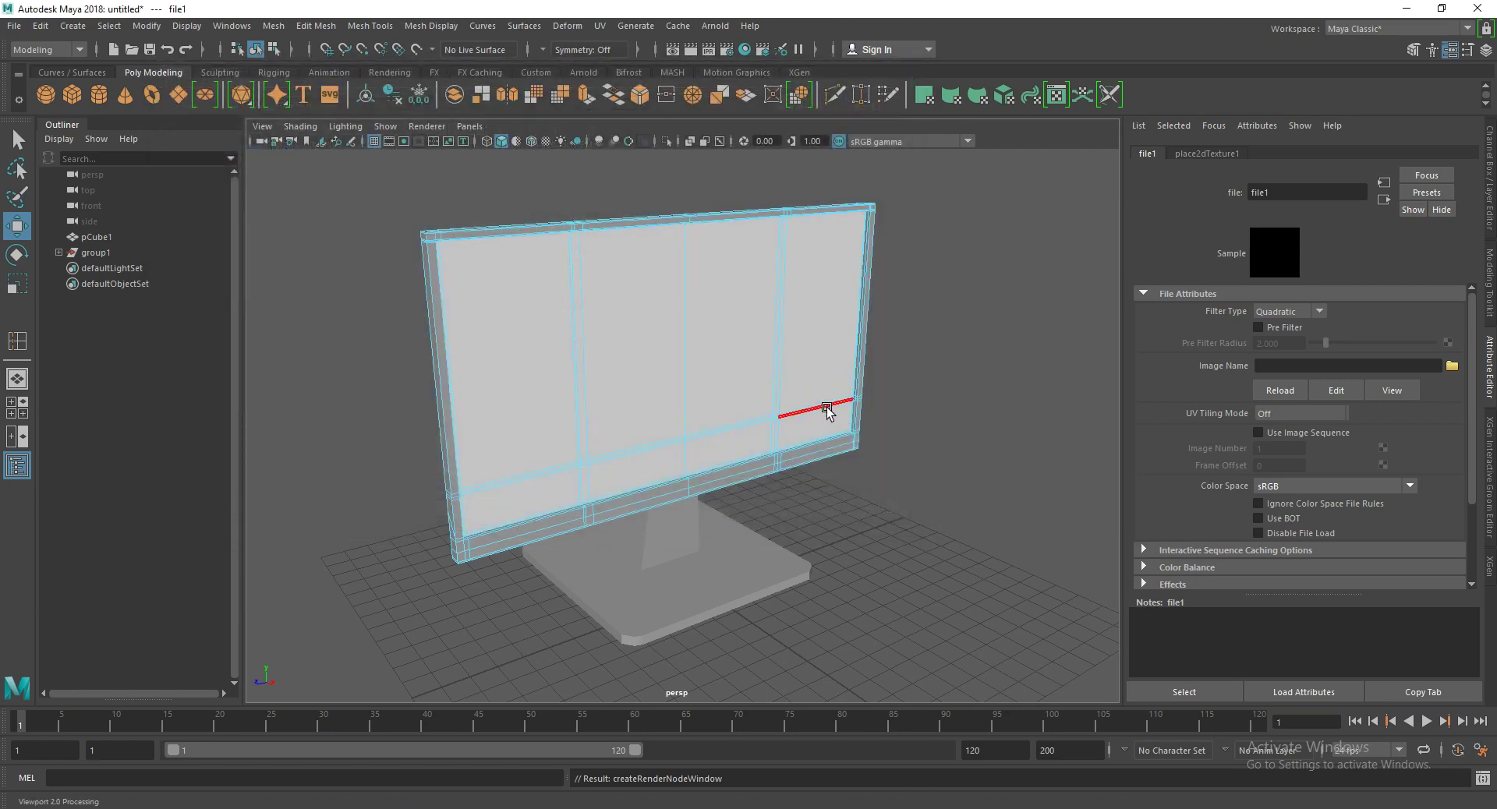
pyautogui.click(761, 807)
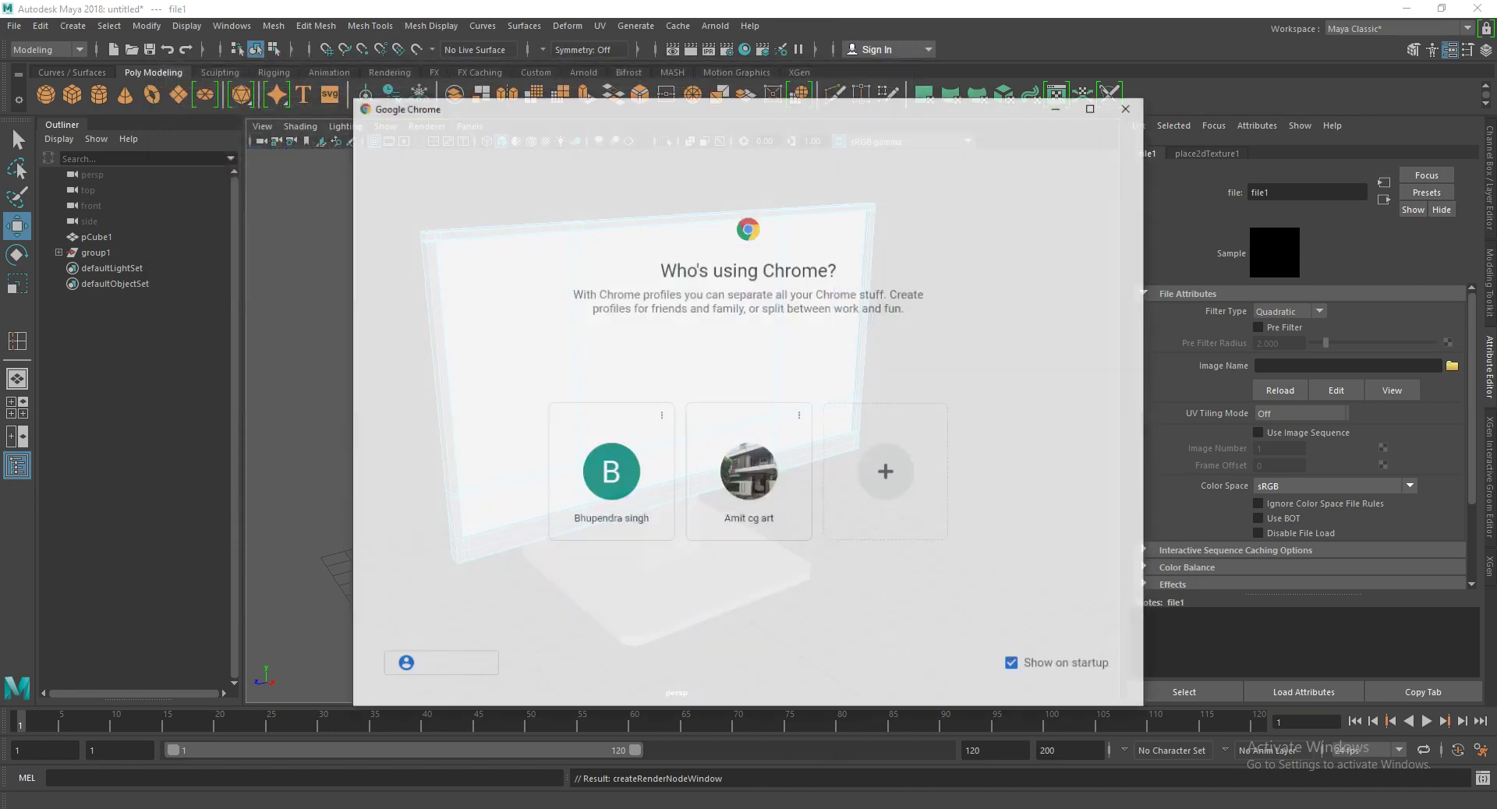
# Step: Open a Chrome window with a profile and go to web.whatsapp.com
pyautogui.click(751, 505)
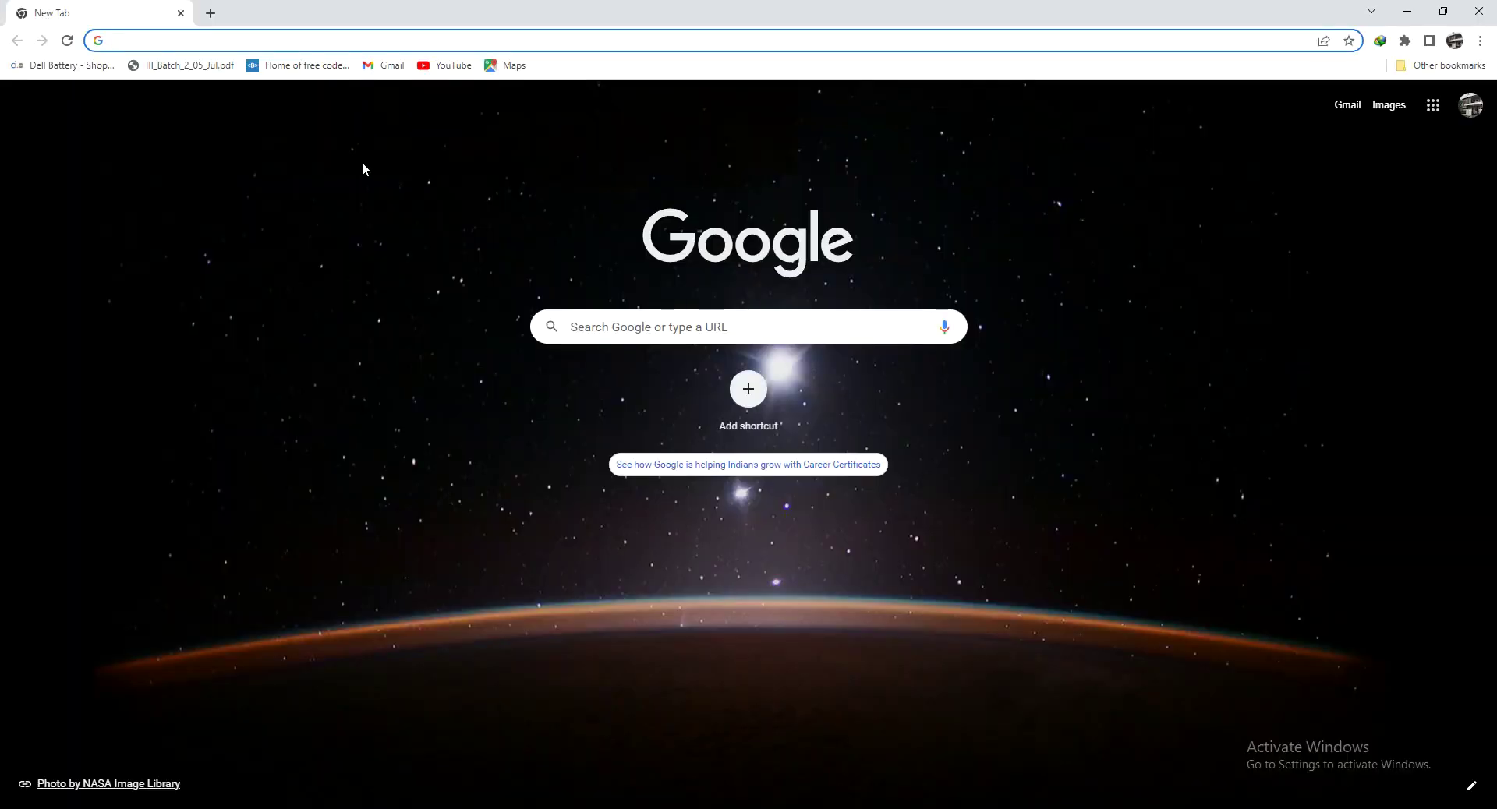
pyautogui.write('w')
pyautogui.press('Return')
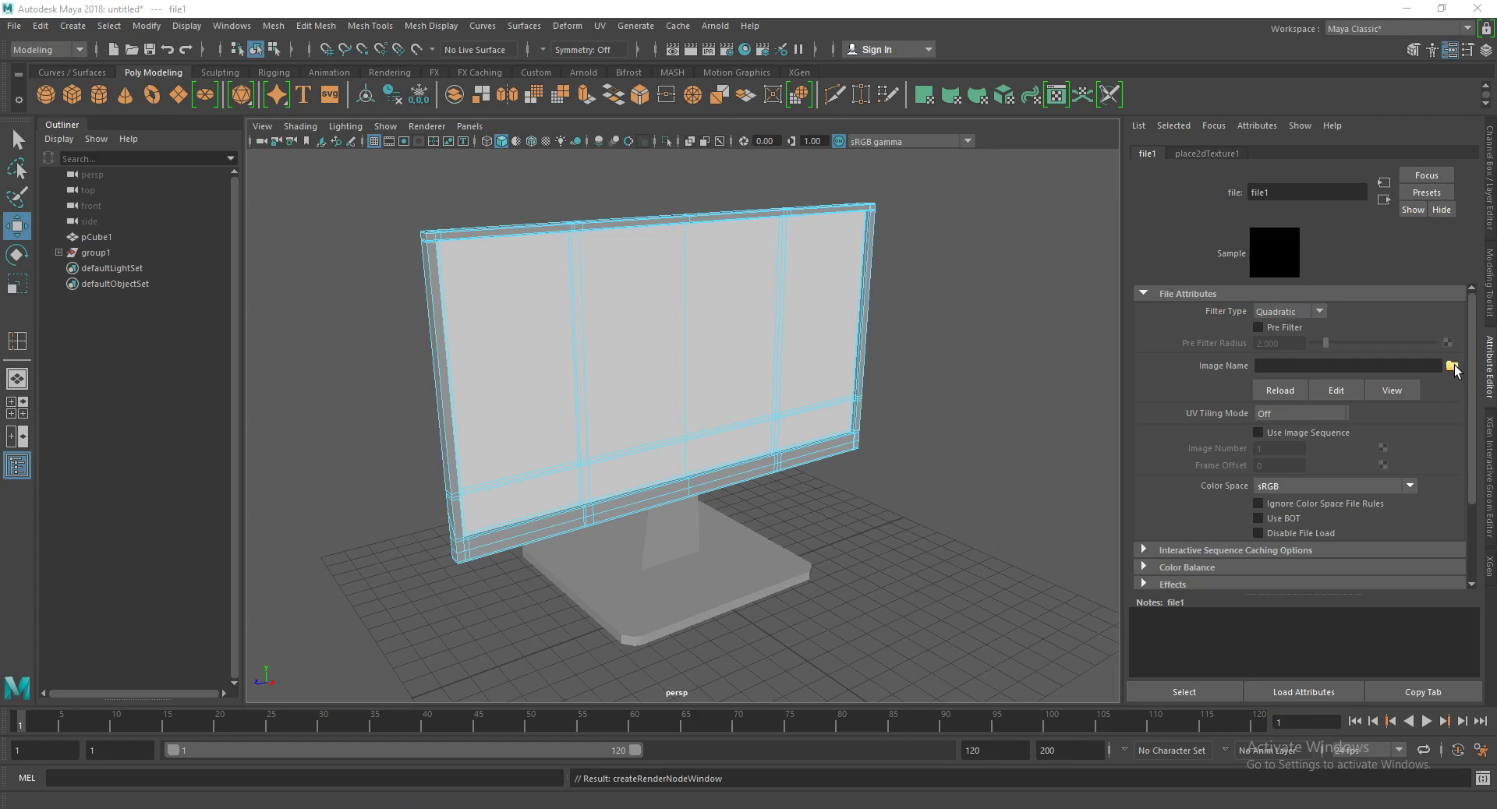
# Step: Browse for the image file, previewing Desktop images such as 2d-car.gif and Brochure 05.jpg
pyautogui.click(1452, 365)
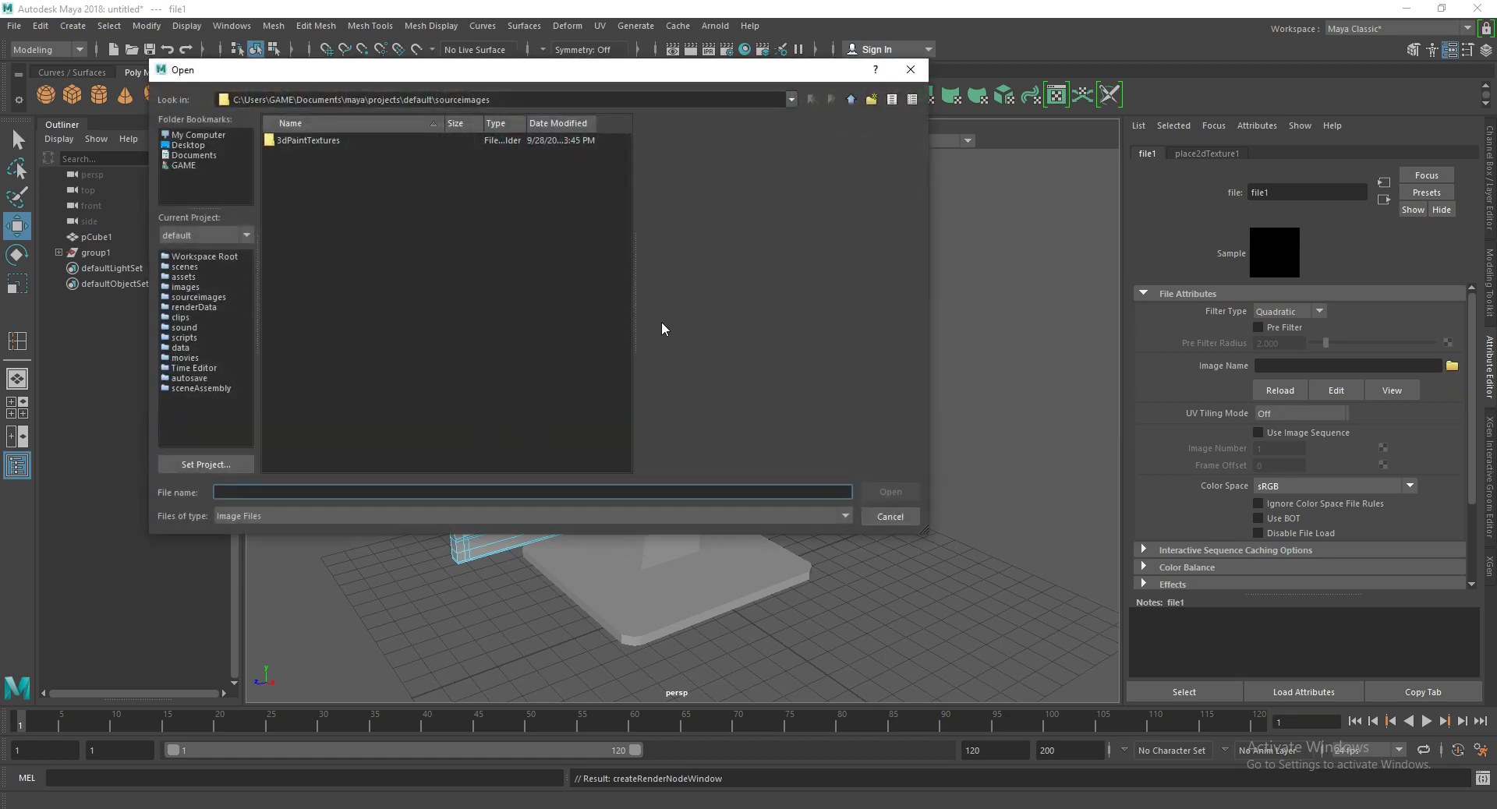
pyautogui.click(183, 137)
pyautogui.click(189, 146)
pyautogui.click(195, 154)
pyautogui.click(195, 148)
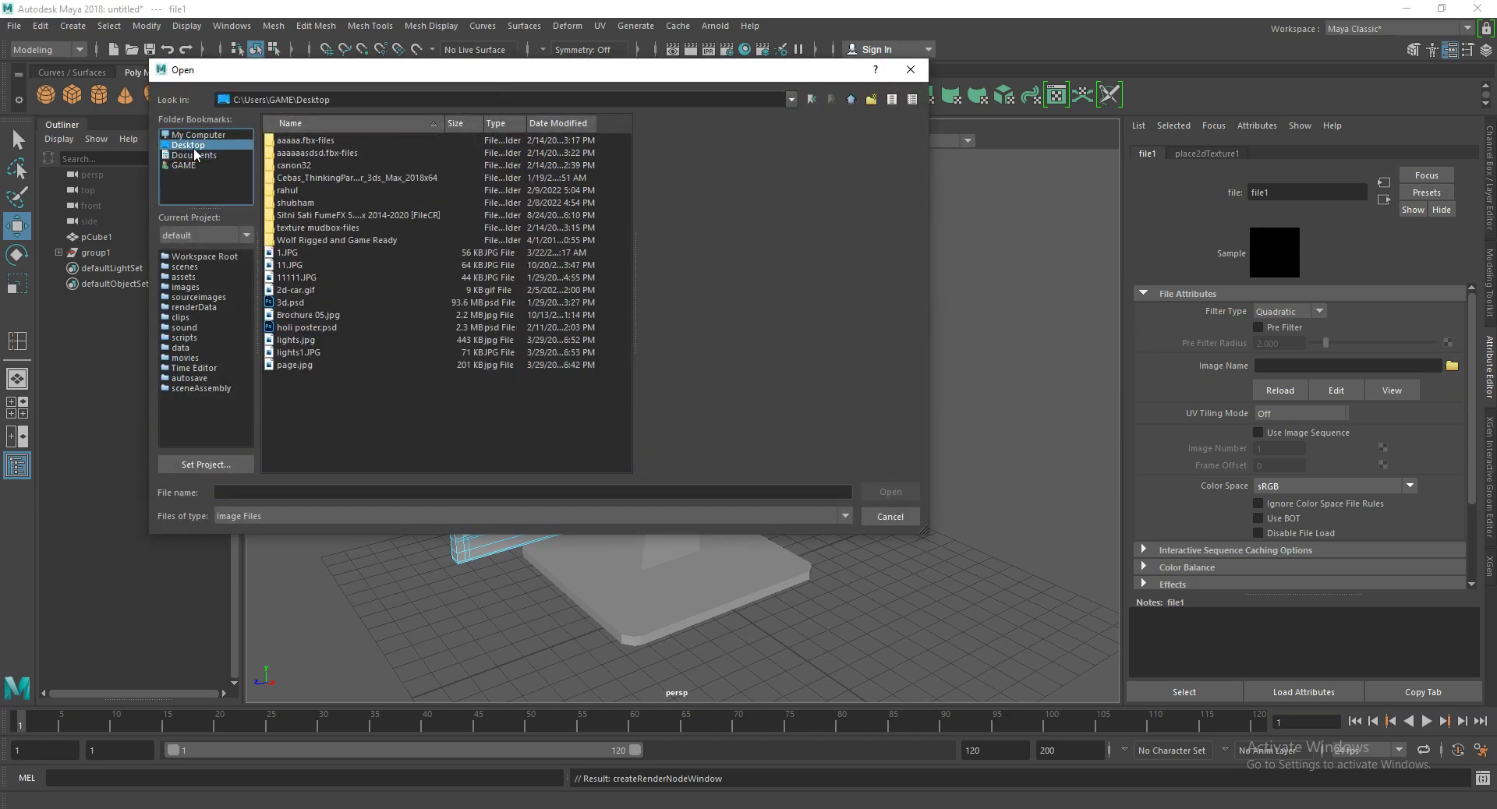
pyautogui.click(301, 255)
pyautogui.click(301, 267)
pyautogui.click(298, 279)
pyautogui.click(296, 291)
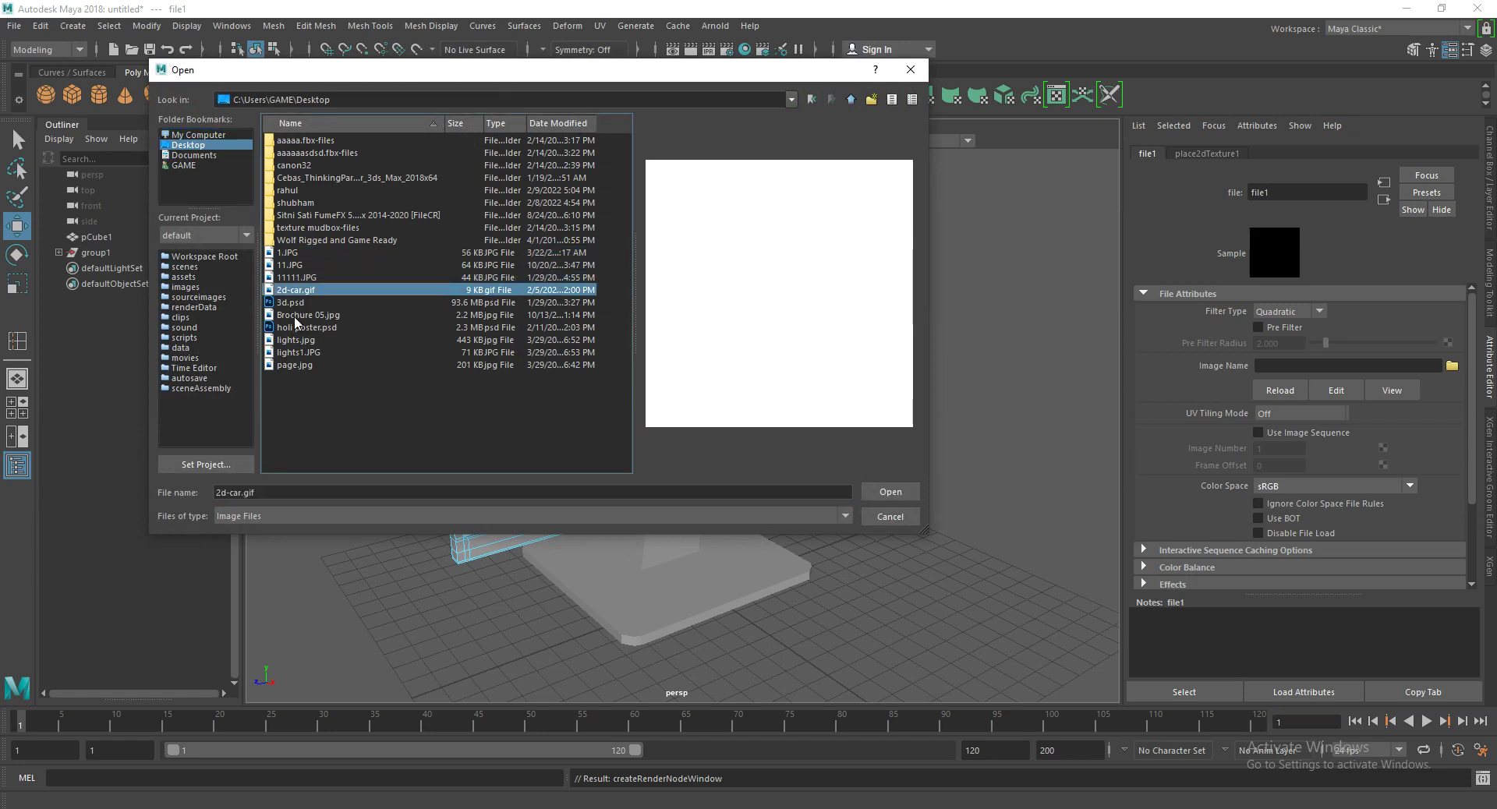
pyautogui.click(295, 316)
pyautogui.click(195, 156)
# Step: Check the Downloads folder, then open the software (F:) drive
pyautogui.doubleClick(298, 204)
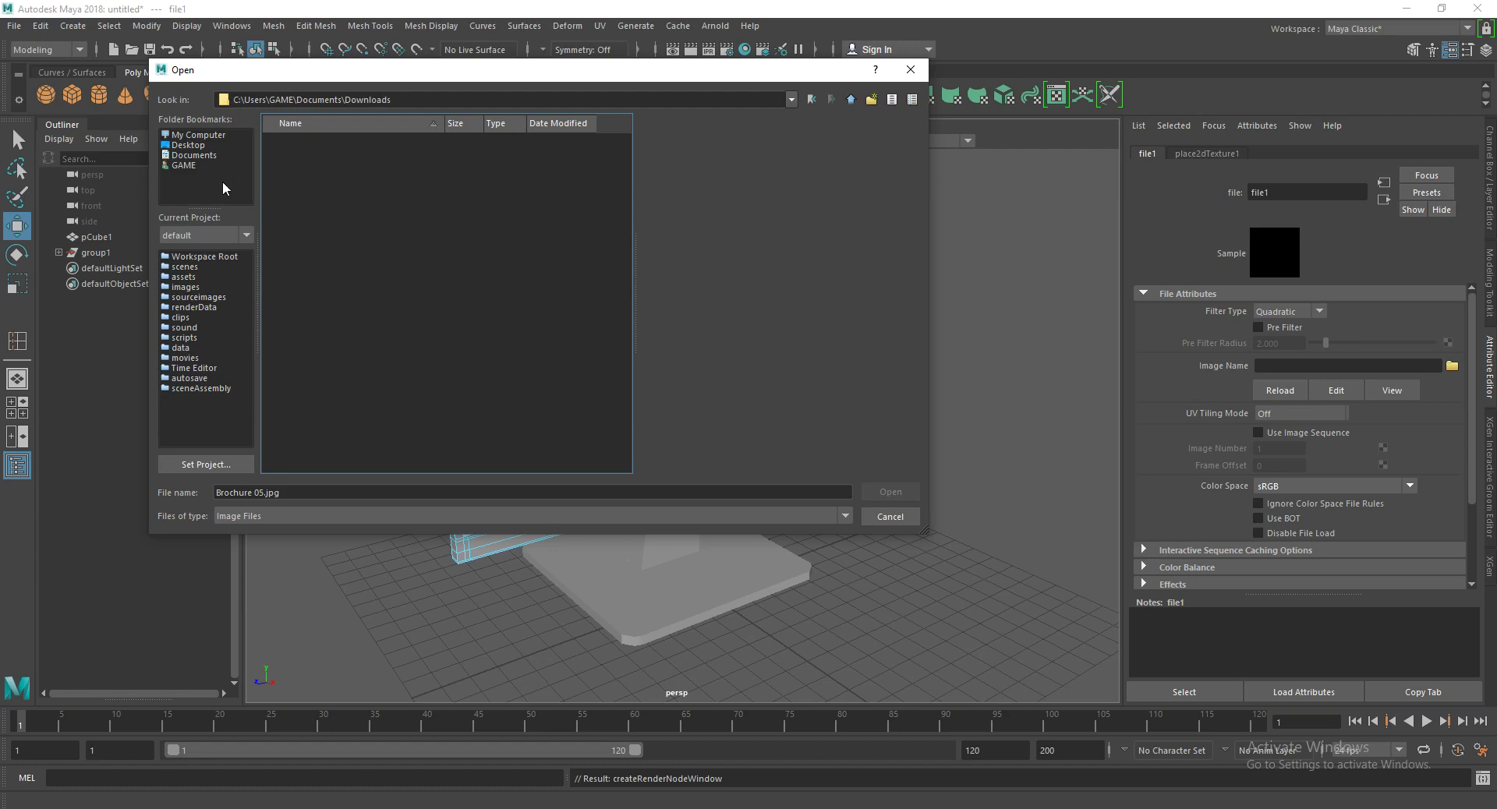
pyautogui.click(191, 145)
pyautogui.click(199, 136)
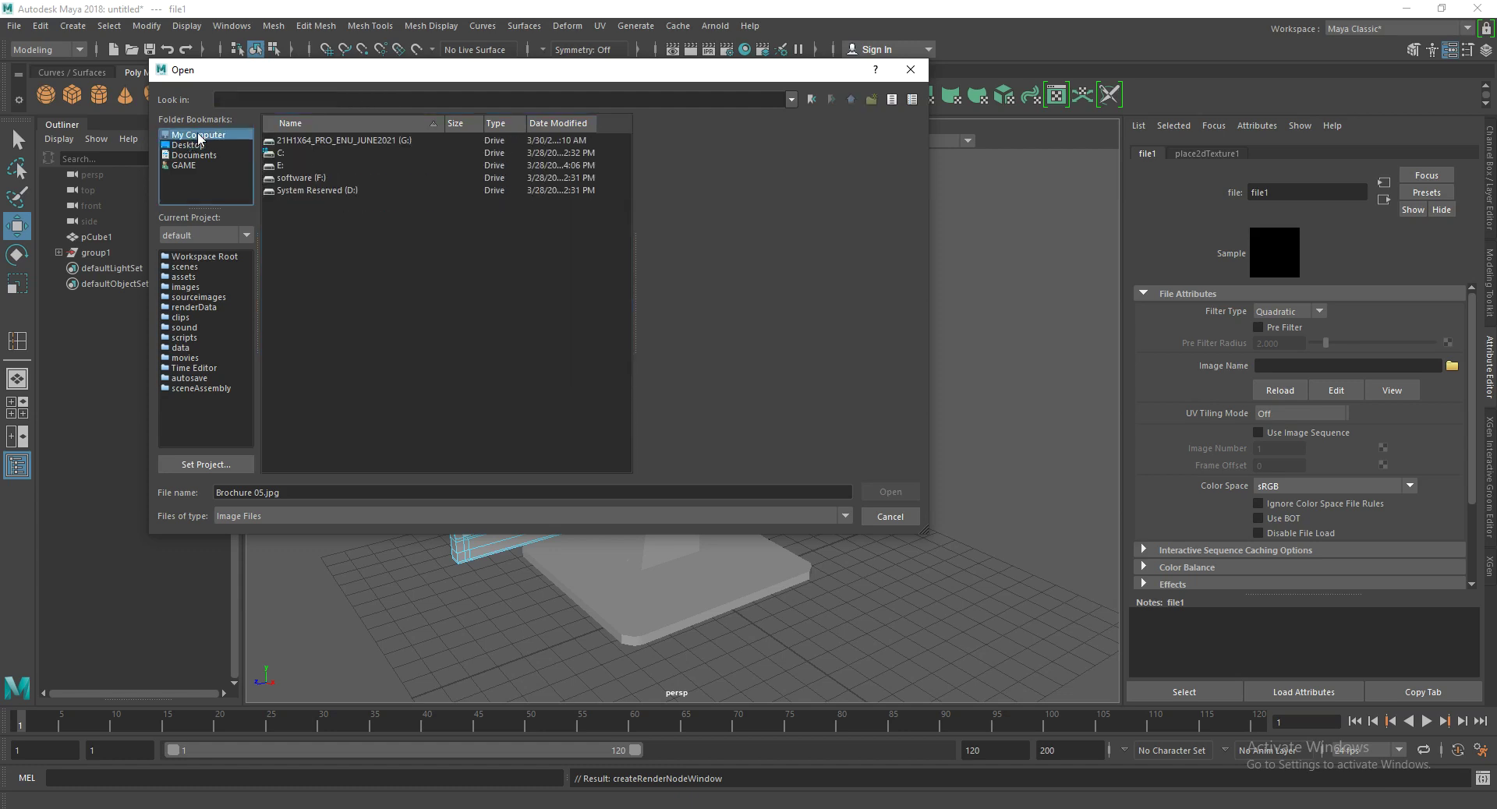
pyautogui.click(310, 182)
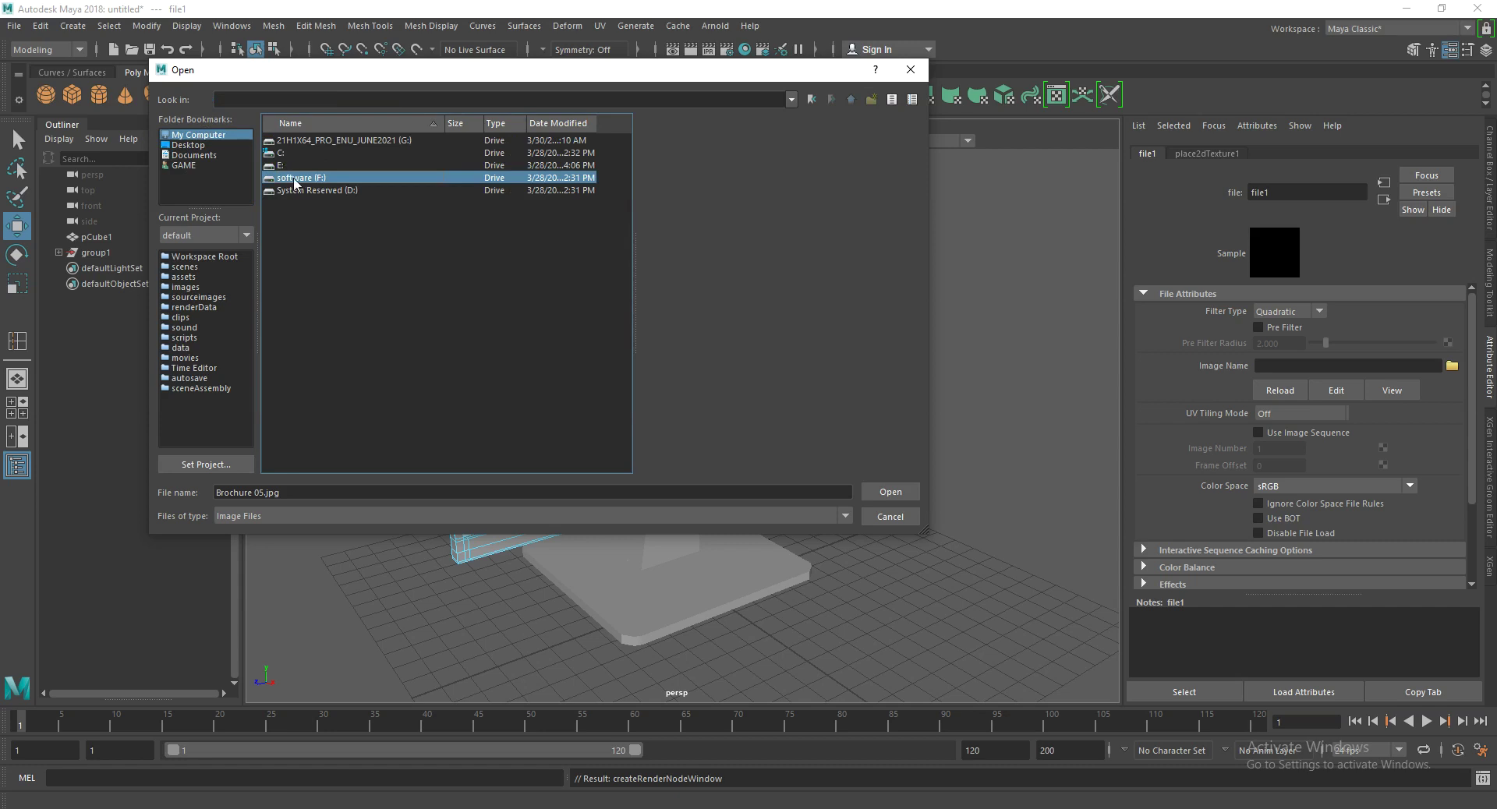
pyautogui.doubleClick(295, 180)
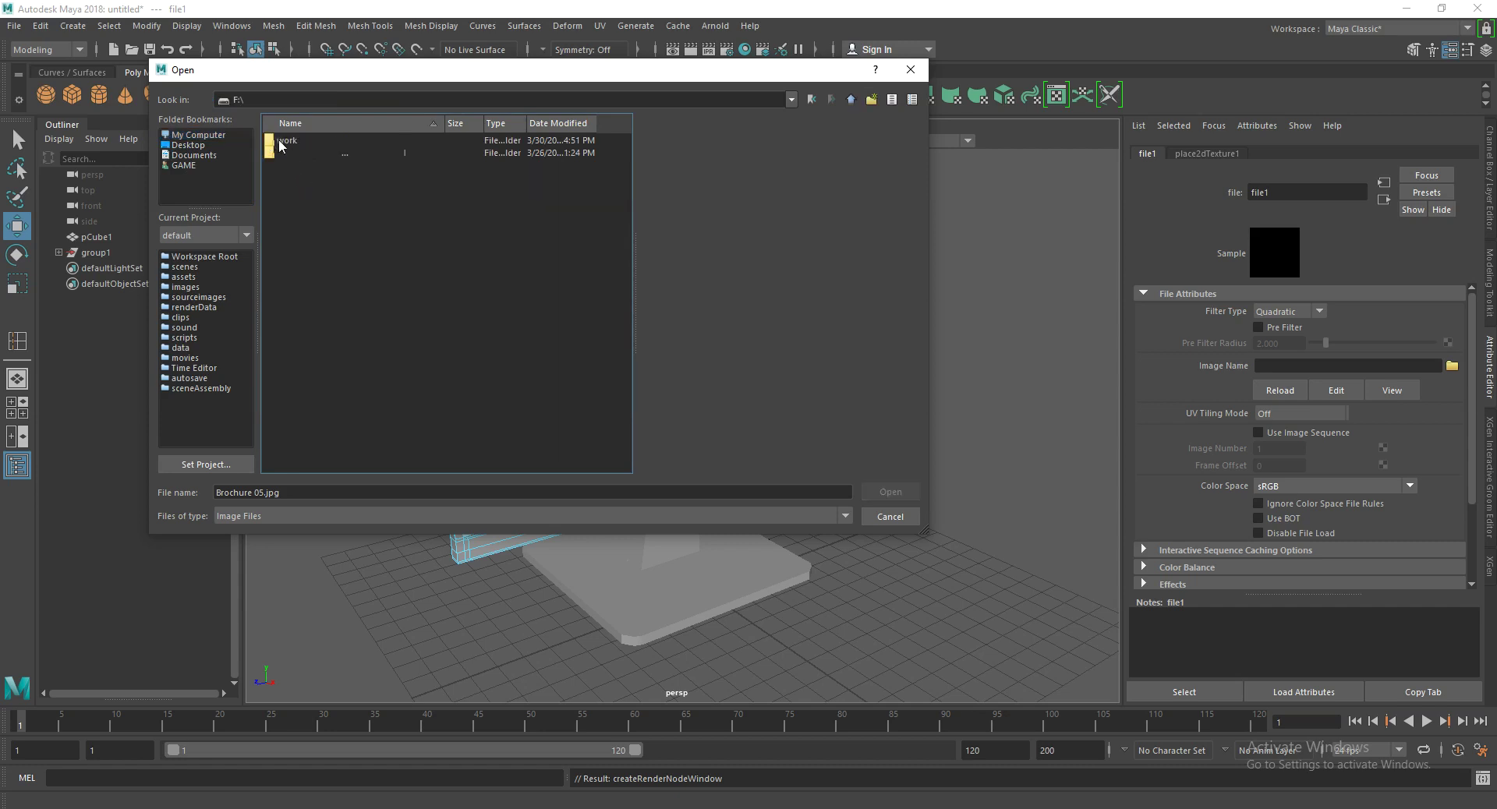
pyautogui.click(813, 100)
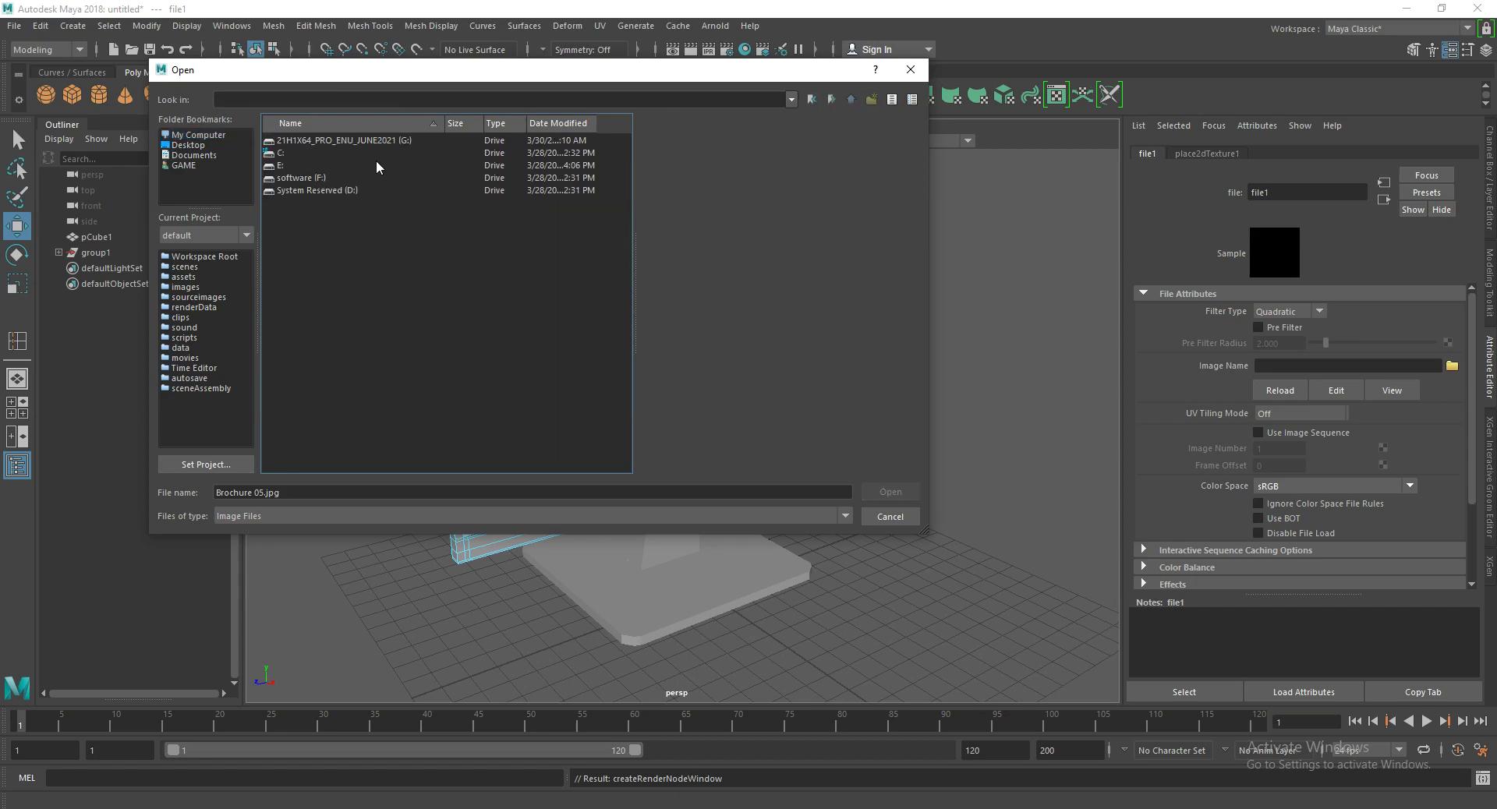
pyautogui.doubleClick(302, 180)
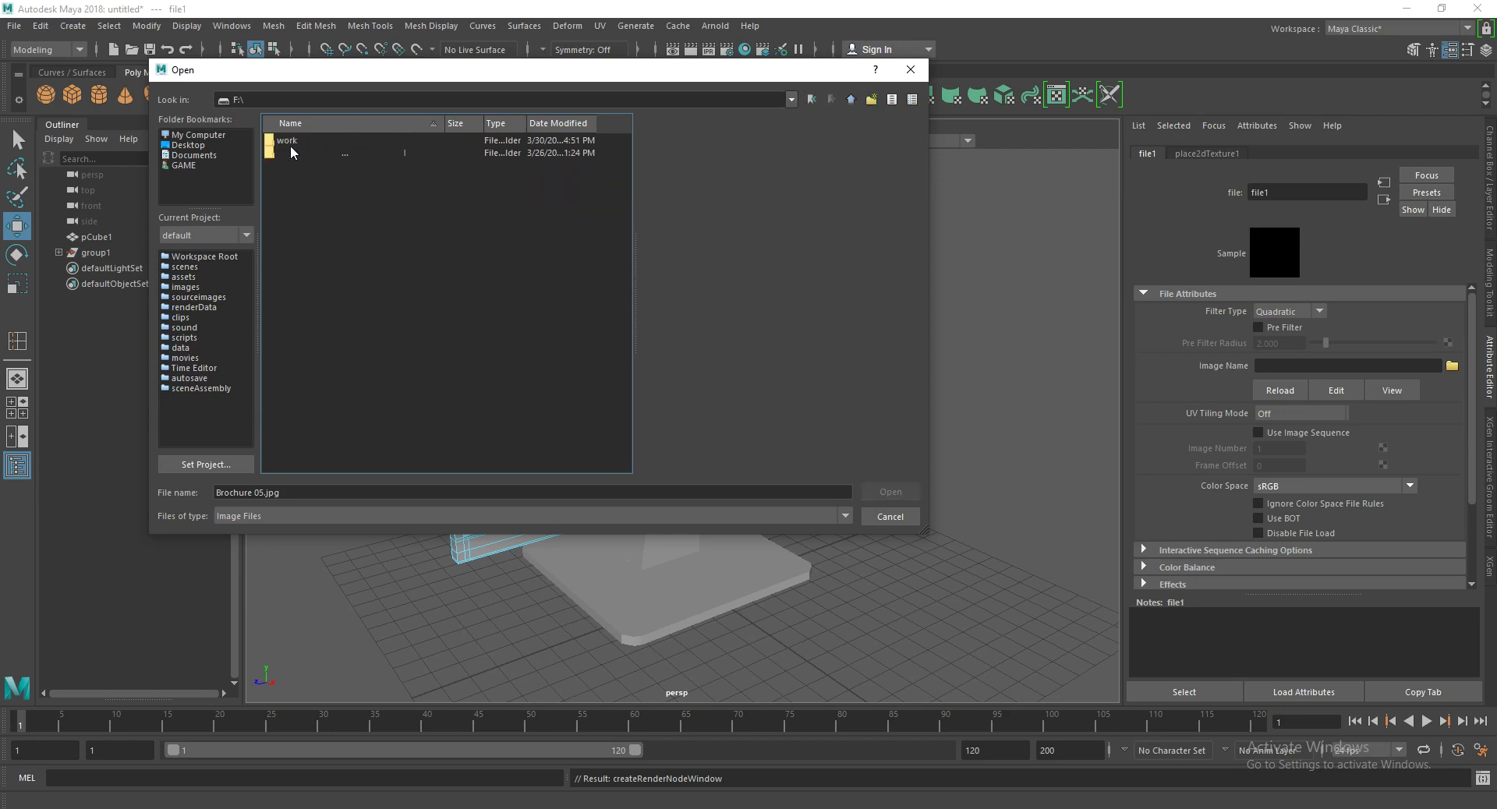
# Step: Preview the F: work folder textures, including canary_wharf.jpg and Seamless marble texture (7).jpg
pyautogui.doubleClick(295, 142)
pyautogui.click(293, 167)
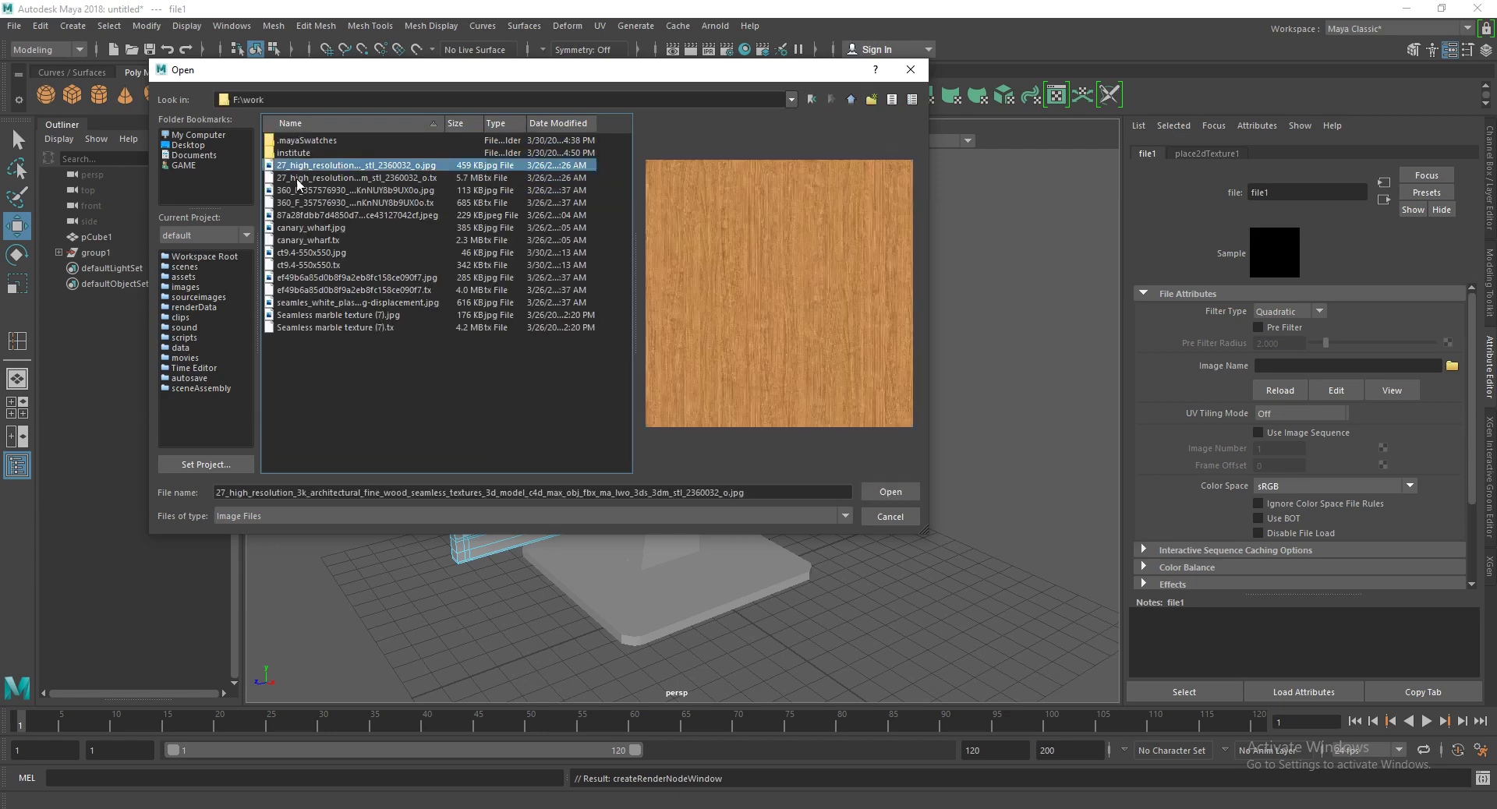
pyautogui.click(303, 191)
pyautogui.click(306, 216)
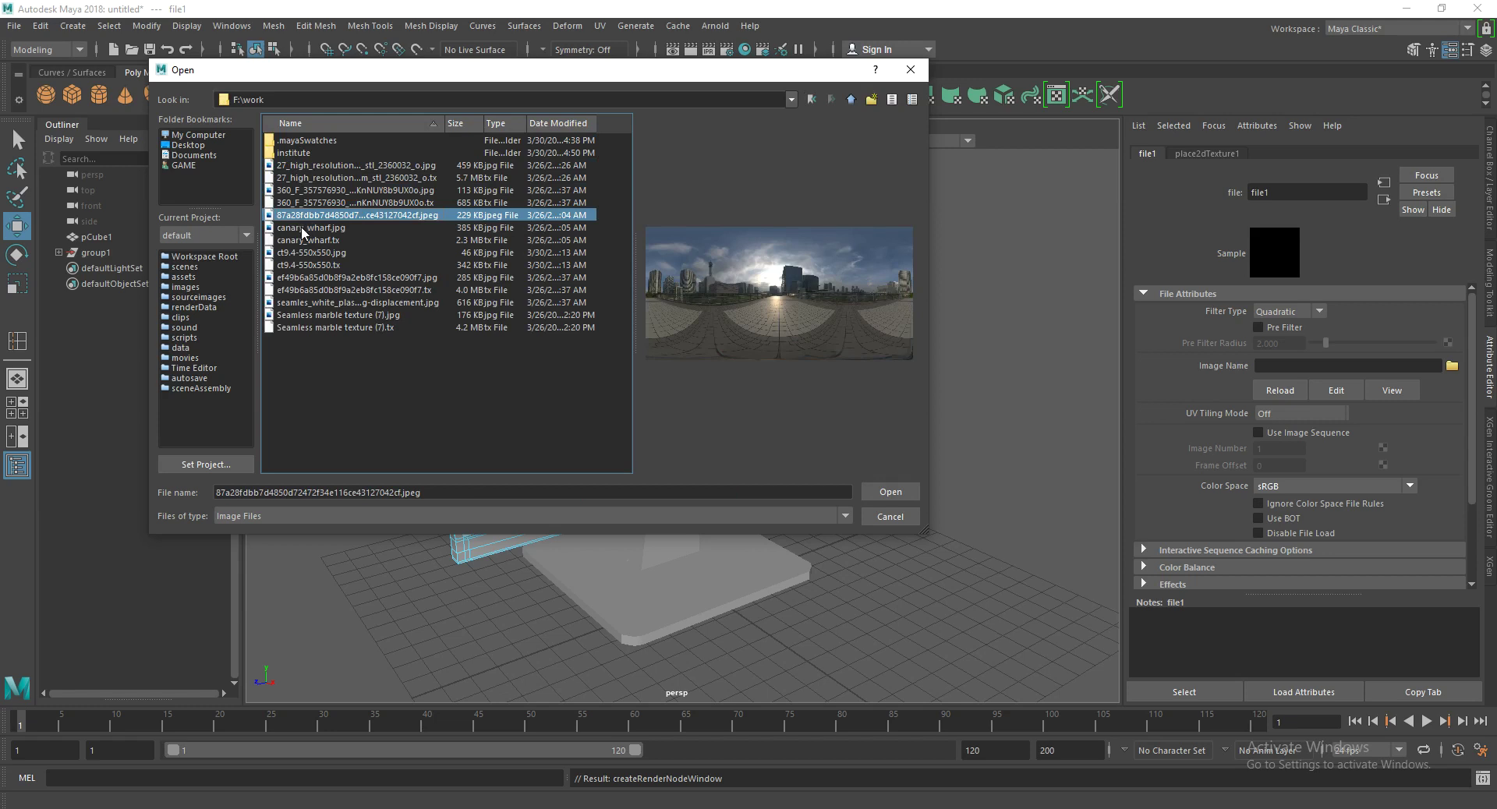
pyautogui.click(297, 230)
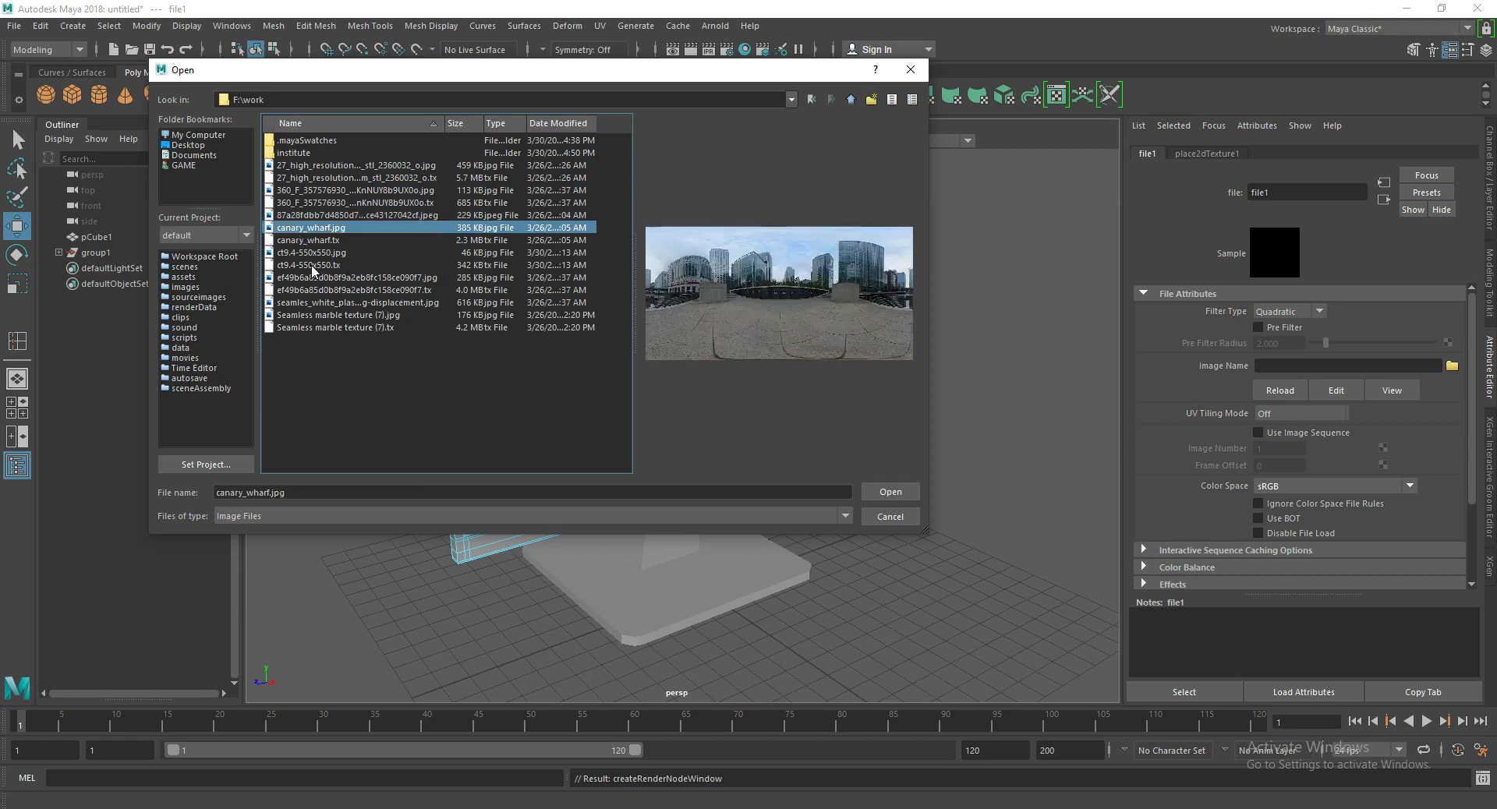
pyautogui.click(312, 255)
pyautogui.click(321, 279)
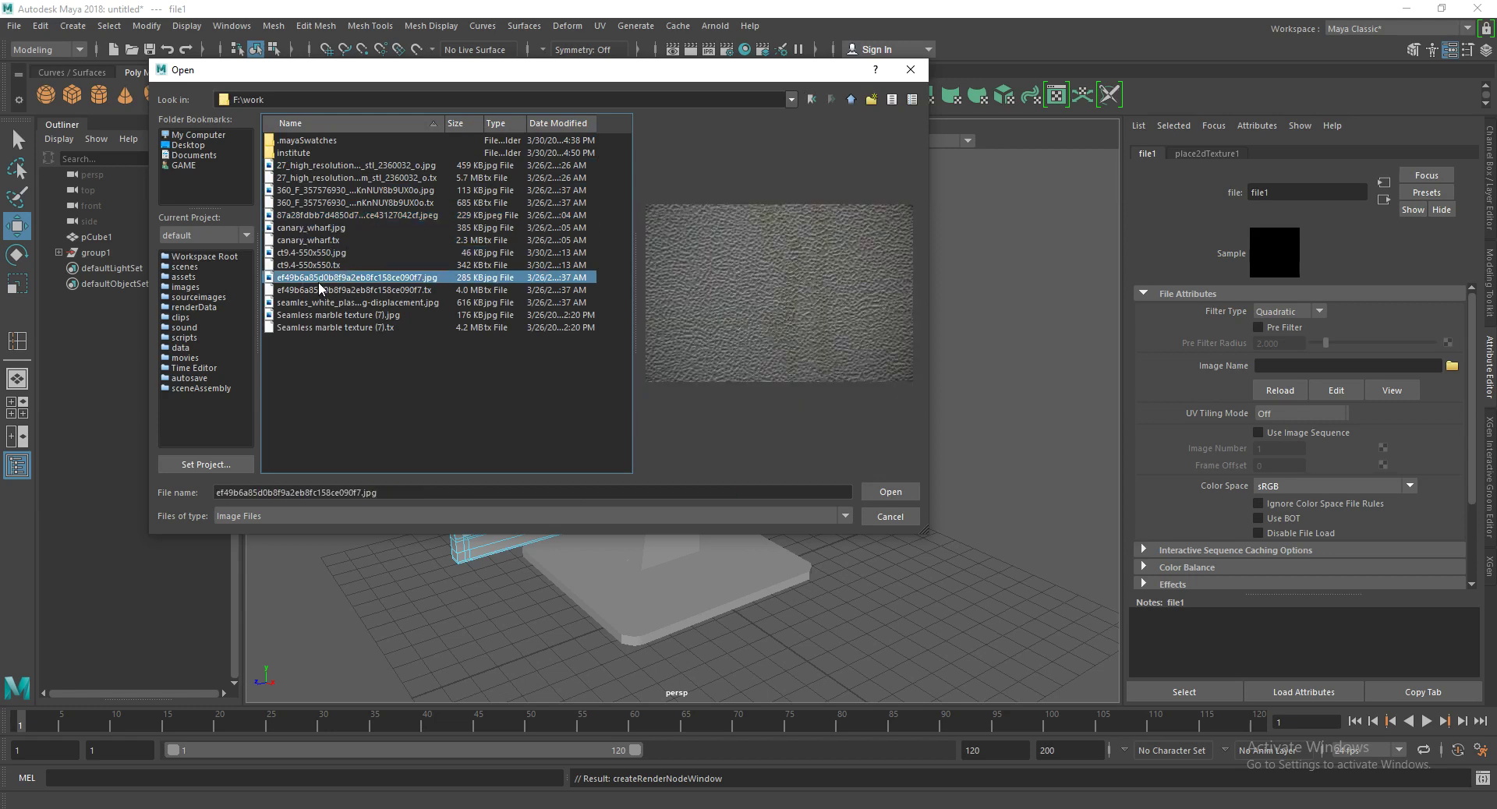
pyautogui.click(313, 304)
pyautogui.click(304, 315)
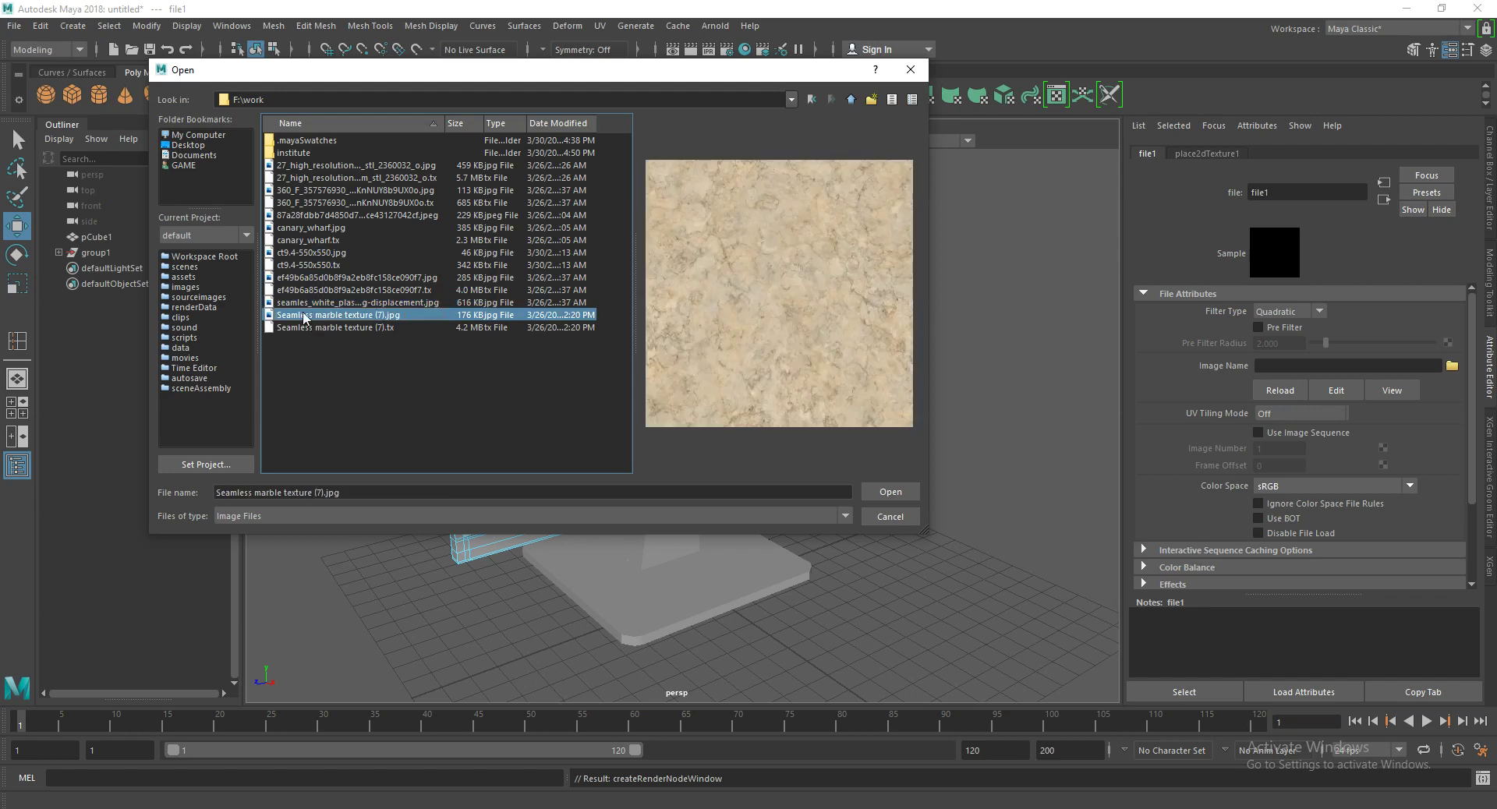
# Step: Go to Downloads and load the happy-holi PNG as the file texture's image
pyautogui.click(183, 156)
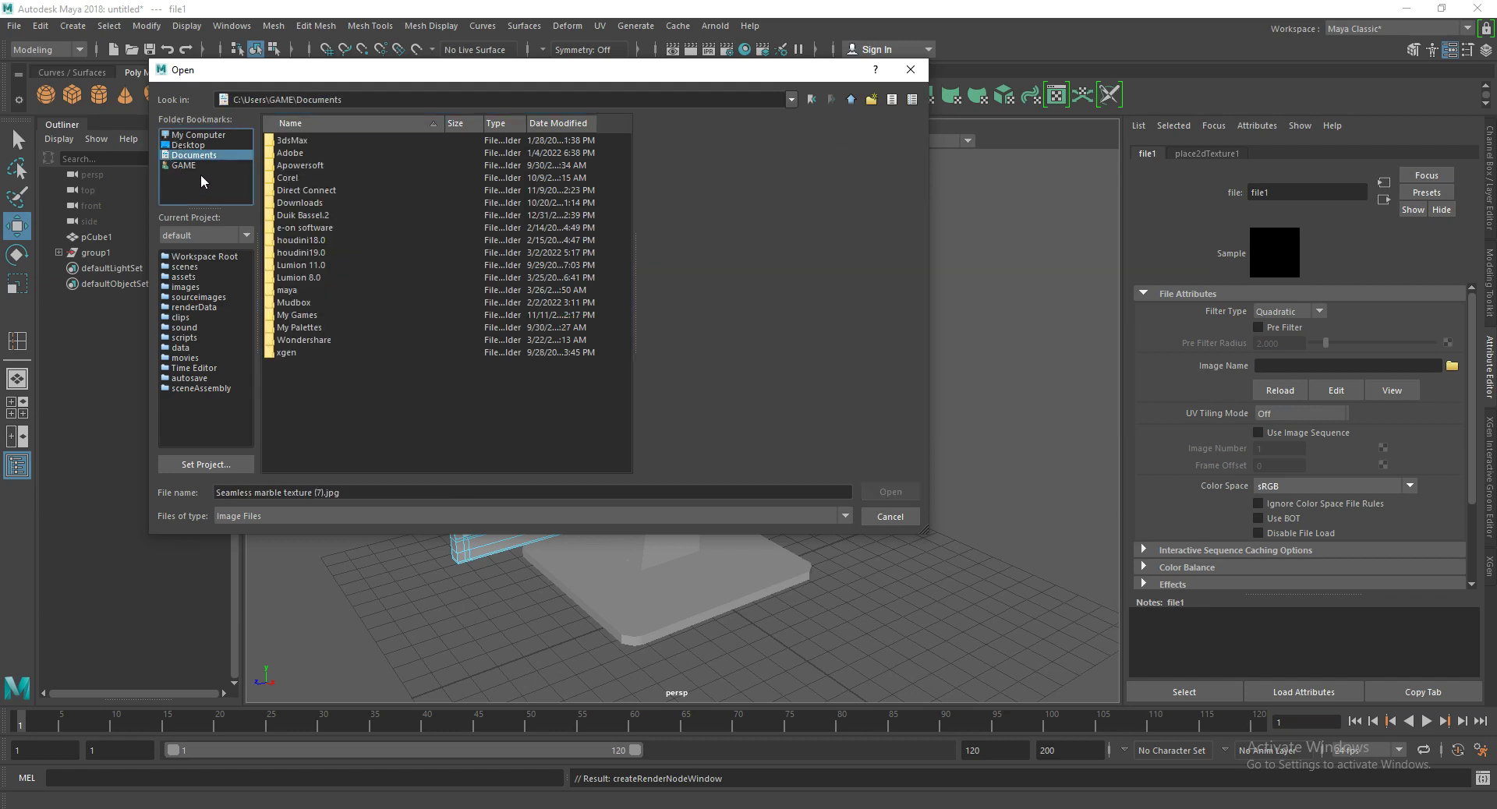
pyautogui.click(187, 165)
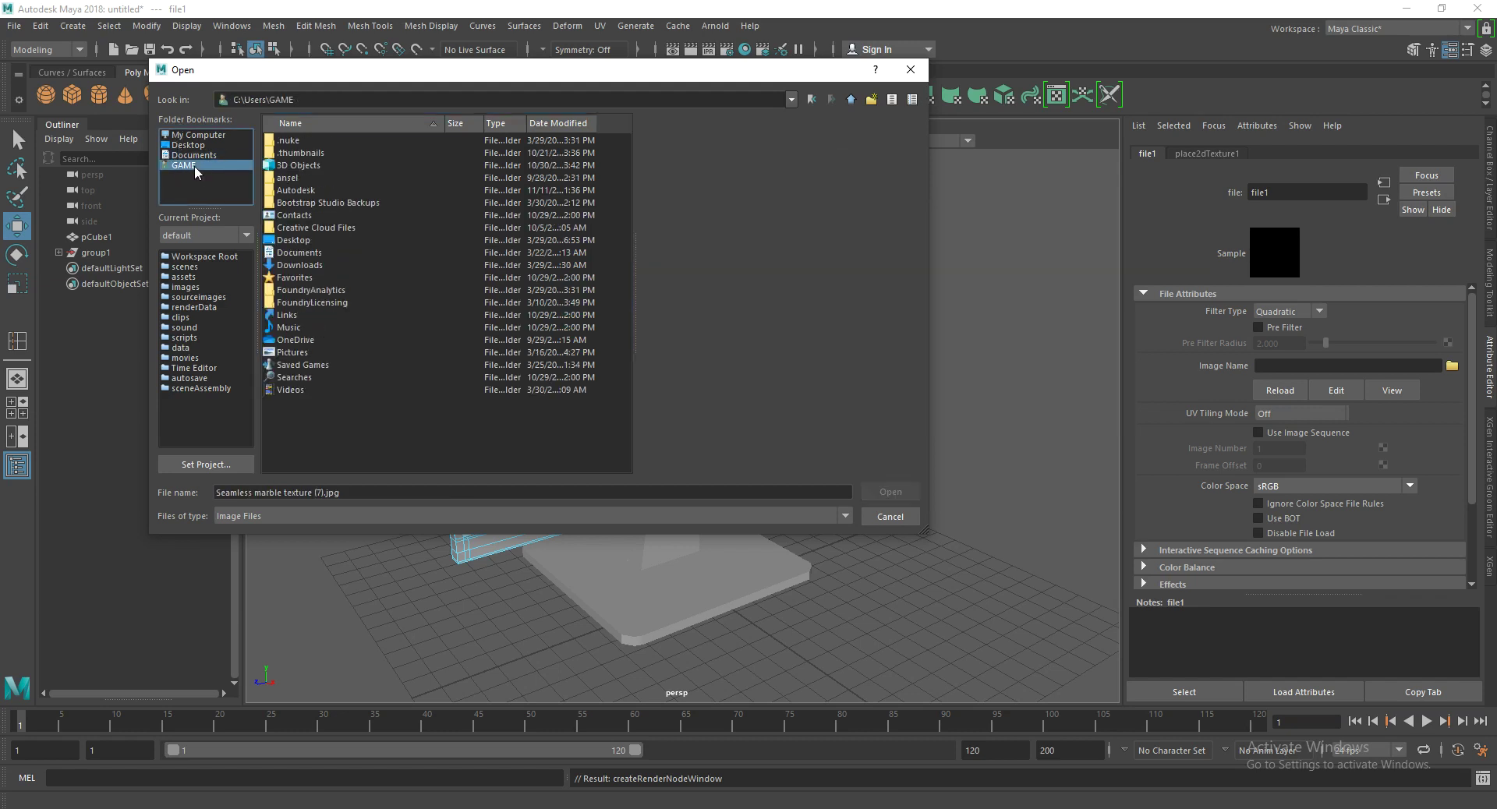
pyautogui.doubleClick(301, 267)
pyautogui.click(304, 267)
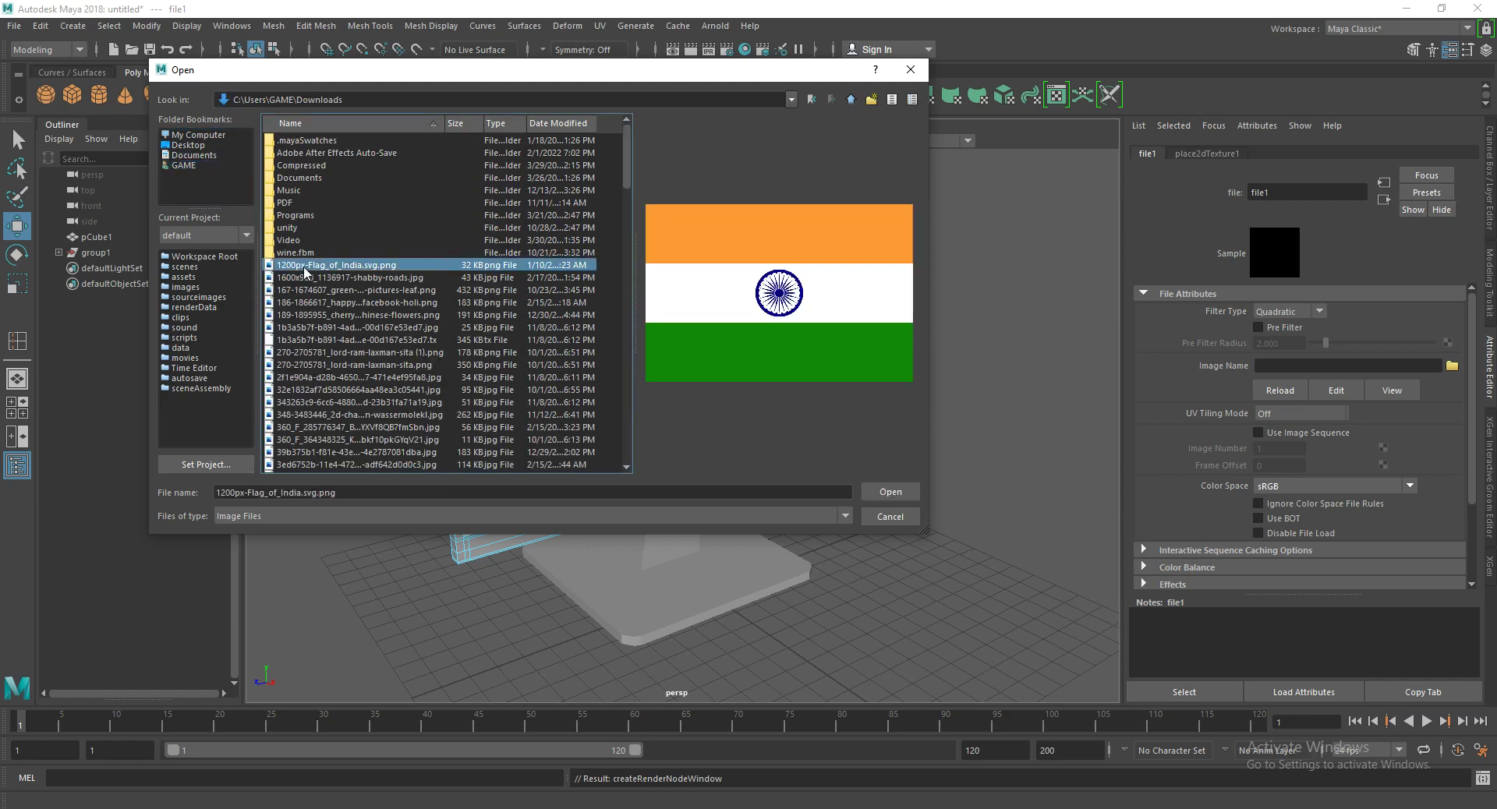
pyautogui.click(311, 277)
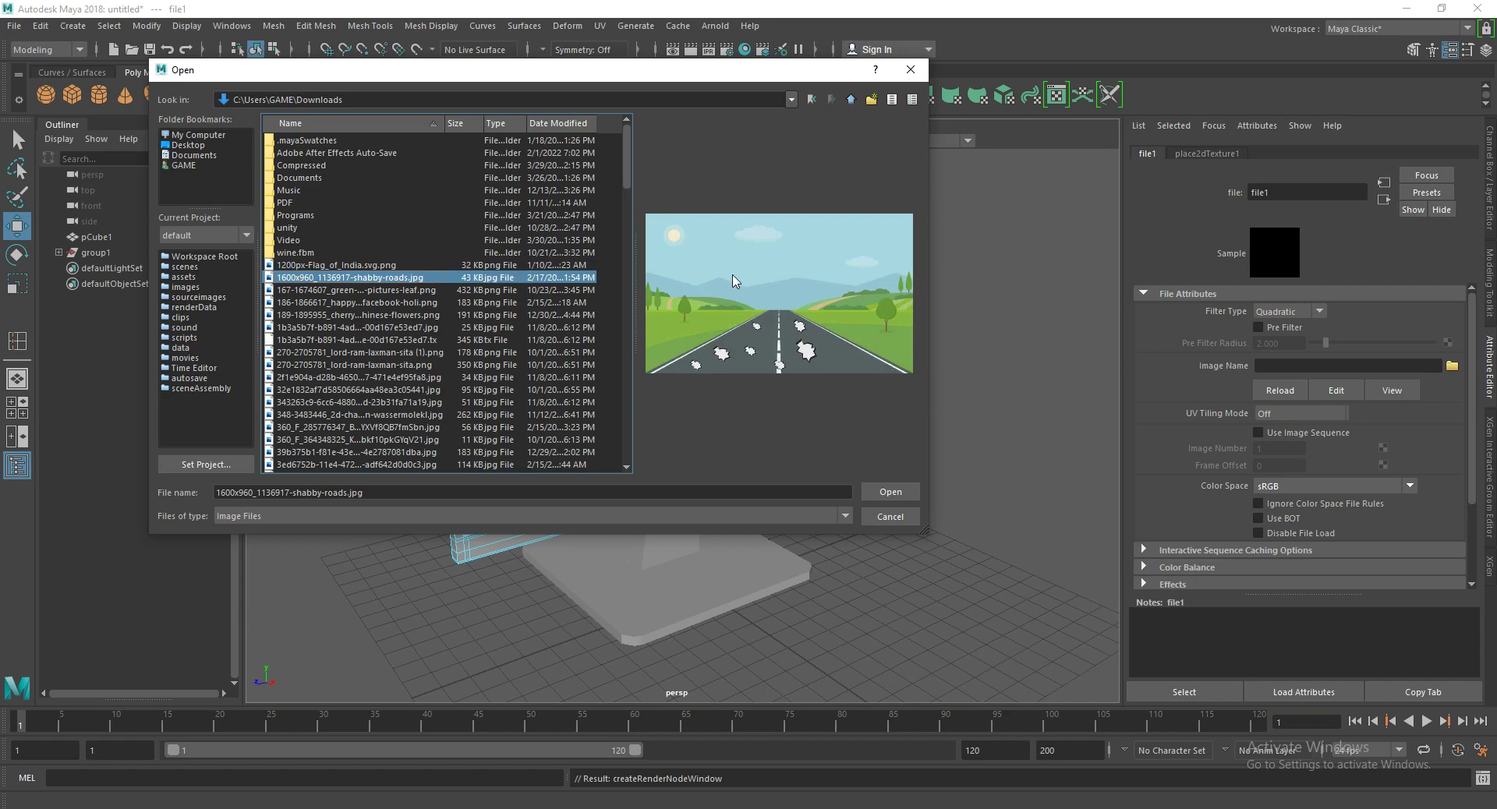
pyautogui.click(388, 266)
pyautogui.click(390, 277)
pyautogui.click(391, 291)
pyautogui.click(374, 303)
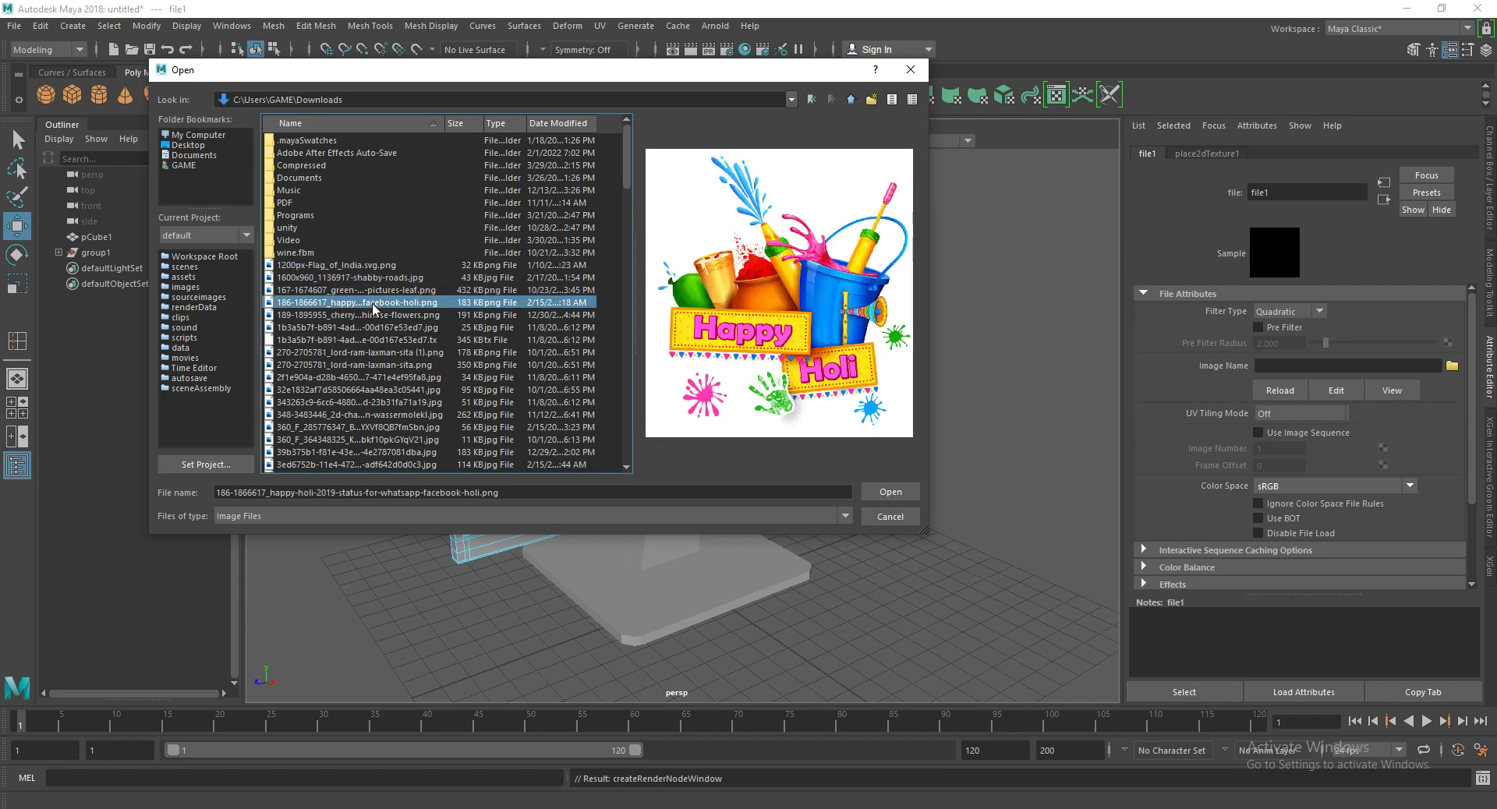
pyautogui.click(374, 316)
pyautogui.click(374, 307)
pyautogui.click(301, 327)
pyautogui.click(315, 315)
pyautogui.click(402, 303)
pyautogui.click(891, 492)
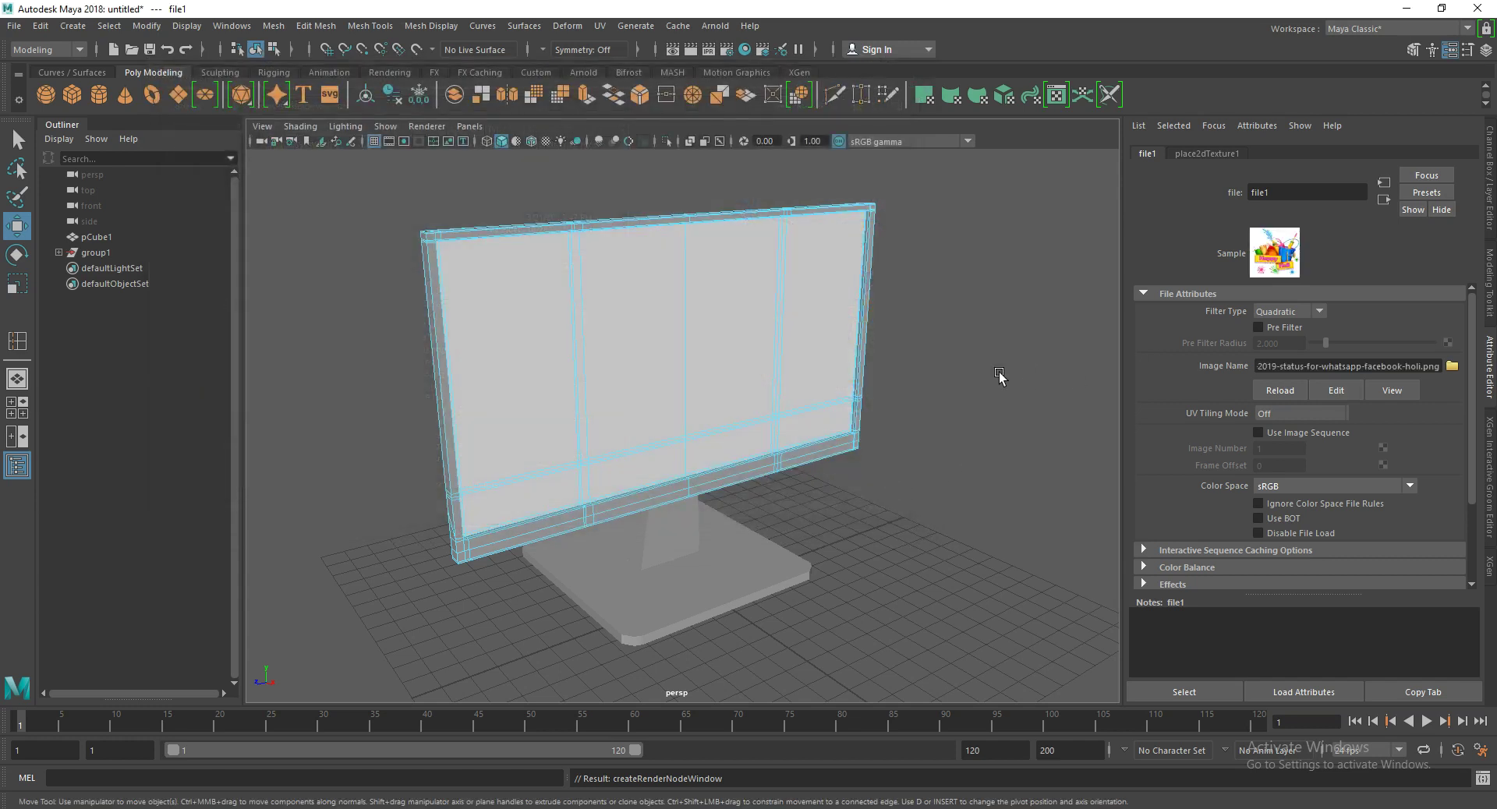
# Step: Switch the viewport to textured display (6) and face selection mode
pyautogui.press('6')
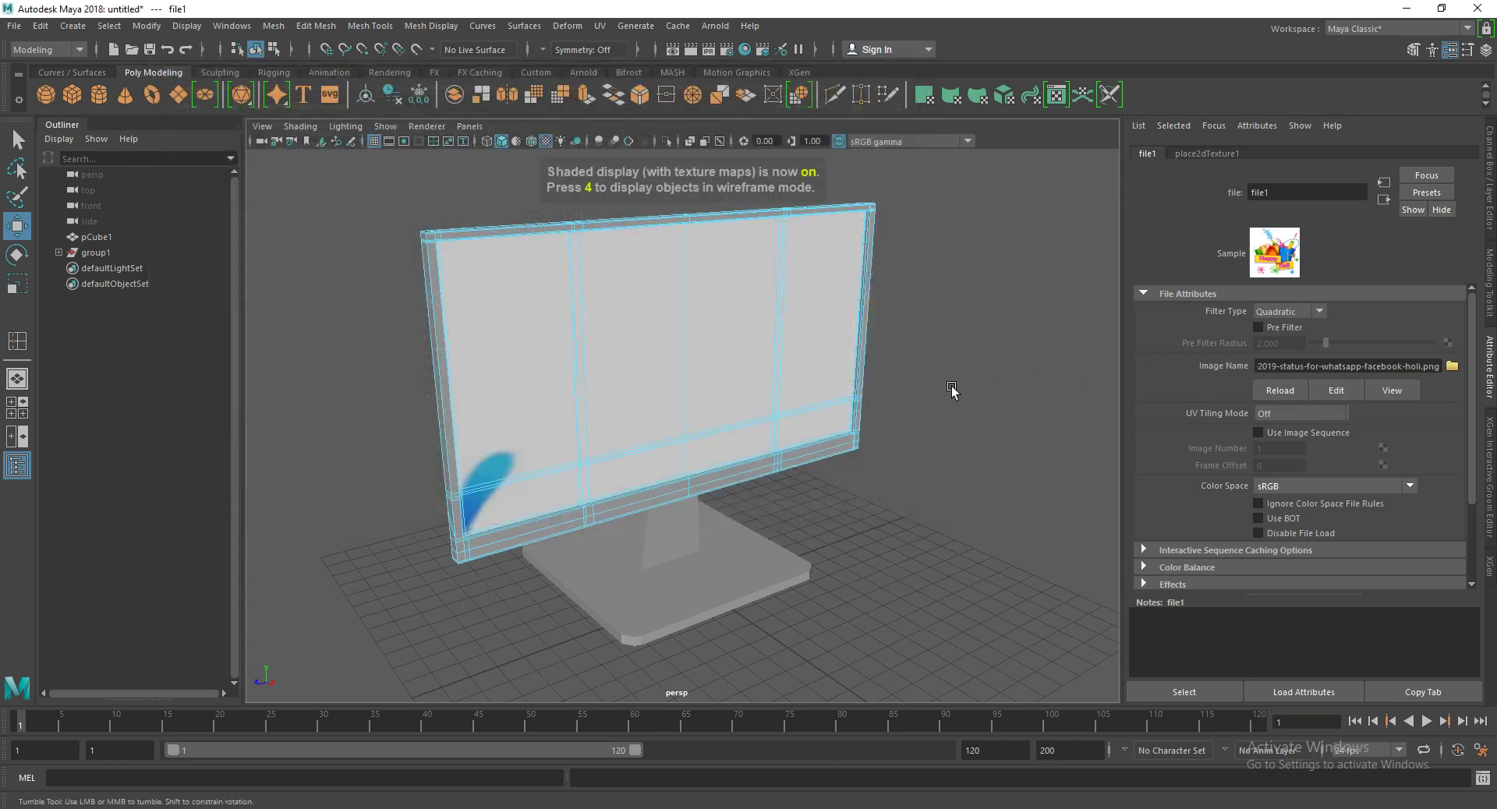
pyautogui.keyDown('alt'); pyautogui.moveTo(952, 391); pyautogui.dragTo(877, 405); pyautogui.keyUp('alt')
pyautogui.press('F11')
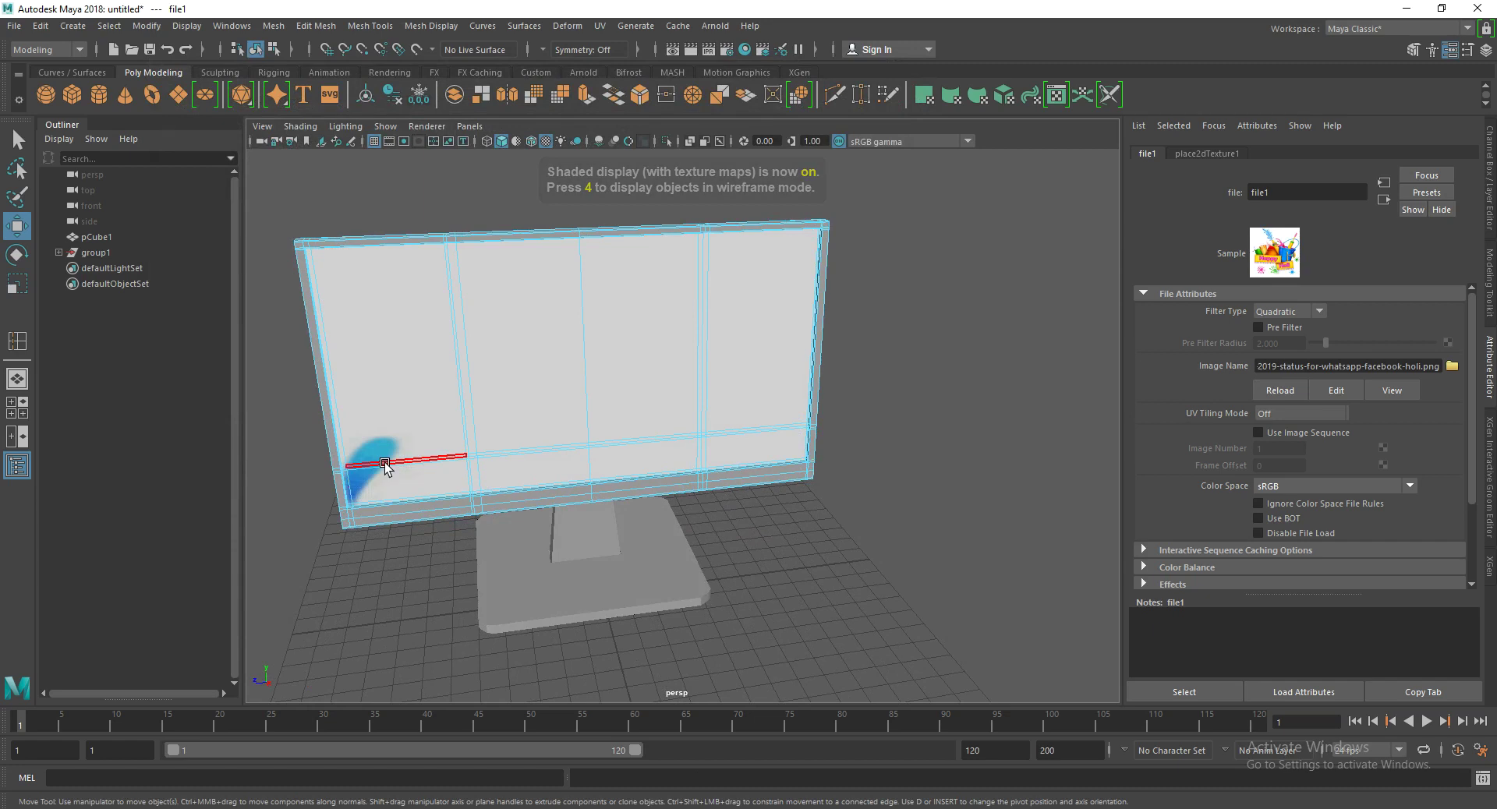
pyautogui.keyDown('alt'); pyautogui.moveTo(558, 459); pyautogui.dragTo(621, 377); pyautogui.keyUp('alt')
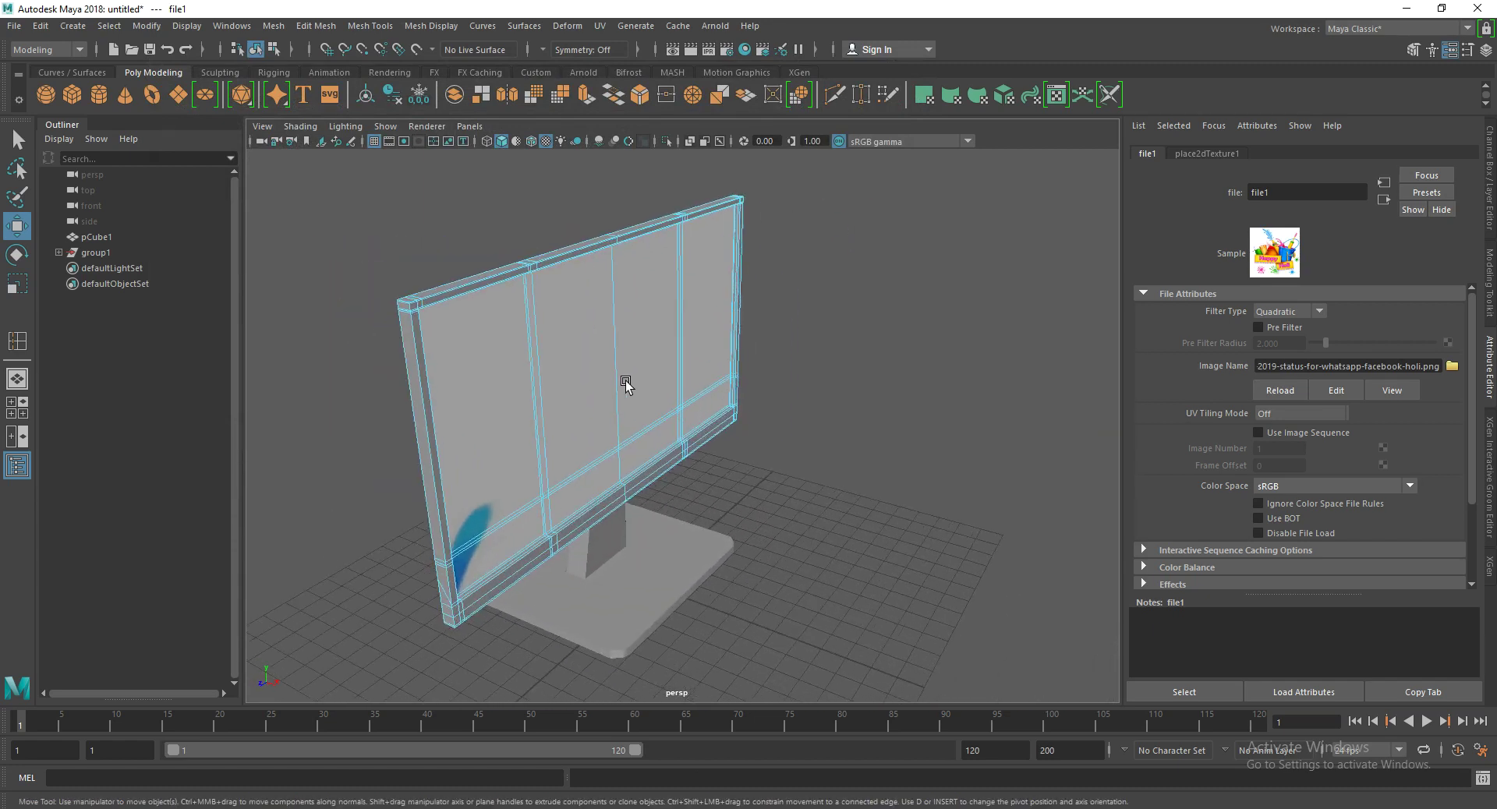
# Step: Open the UV Editor and select the leftmost screen face to inspect its UVs
pyautogui.click(600, 26)
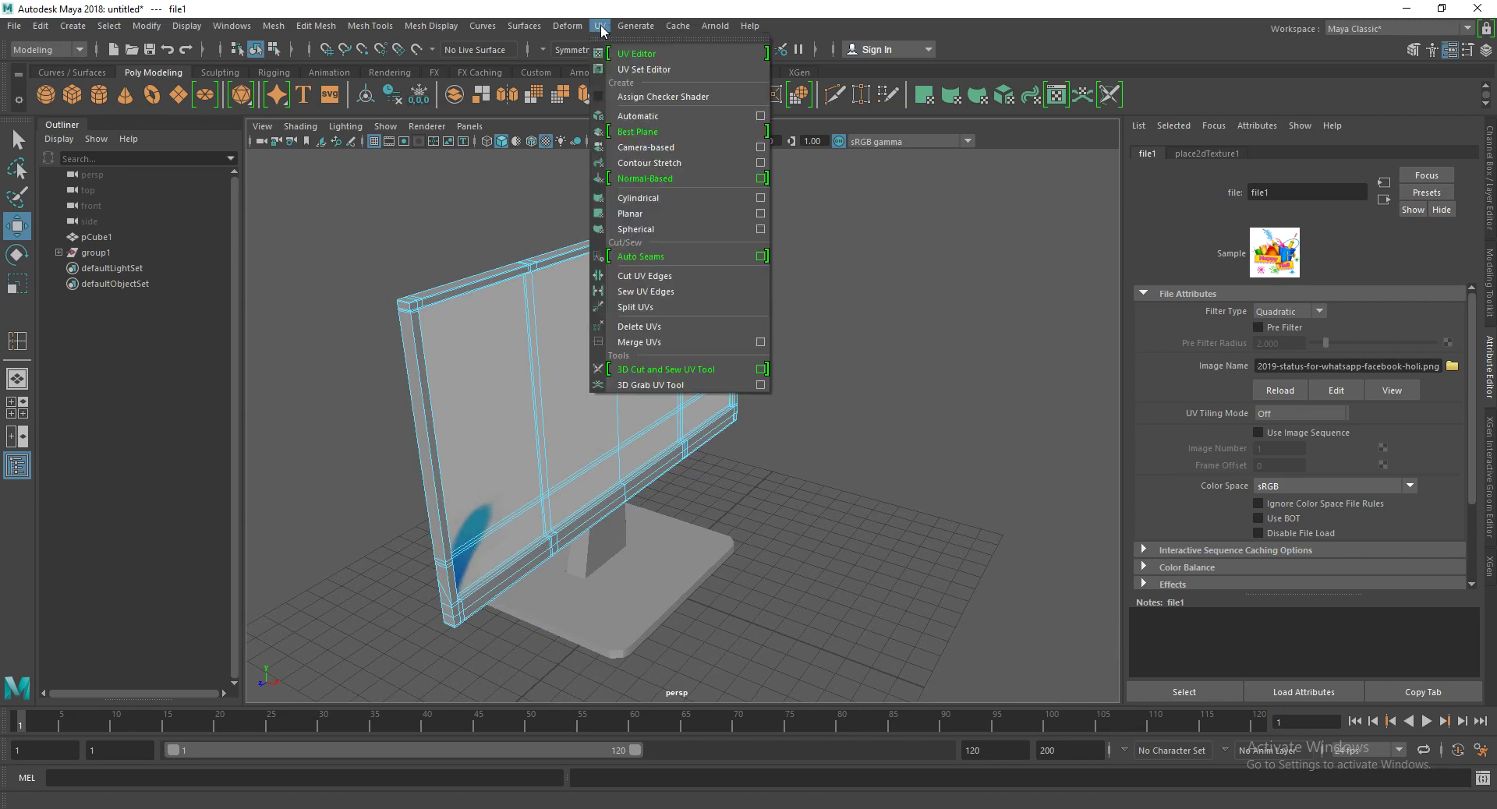
pyautogui.click(623, 53)
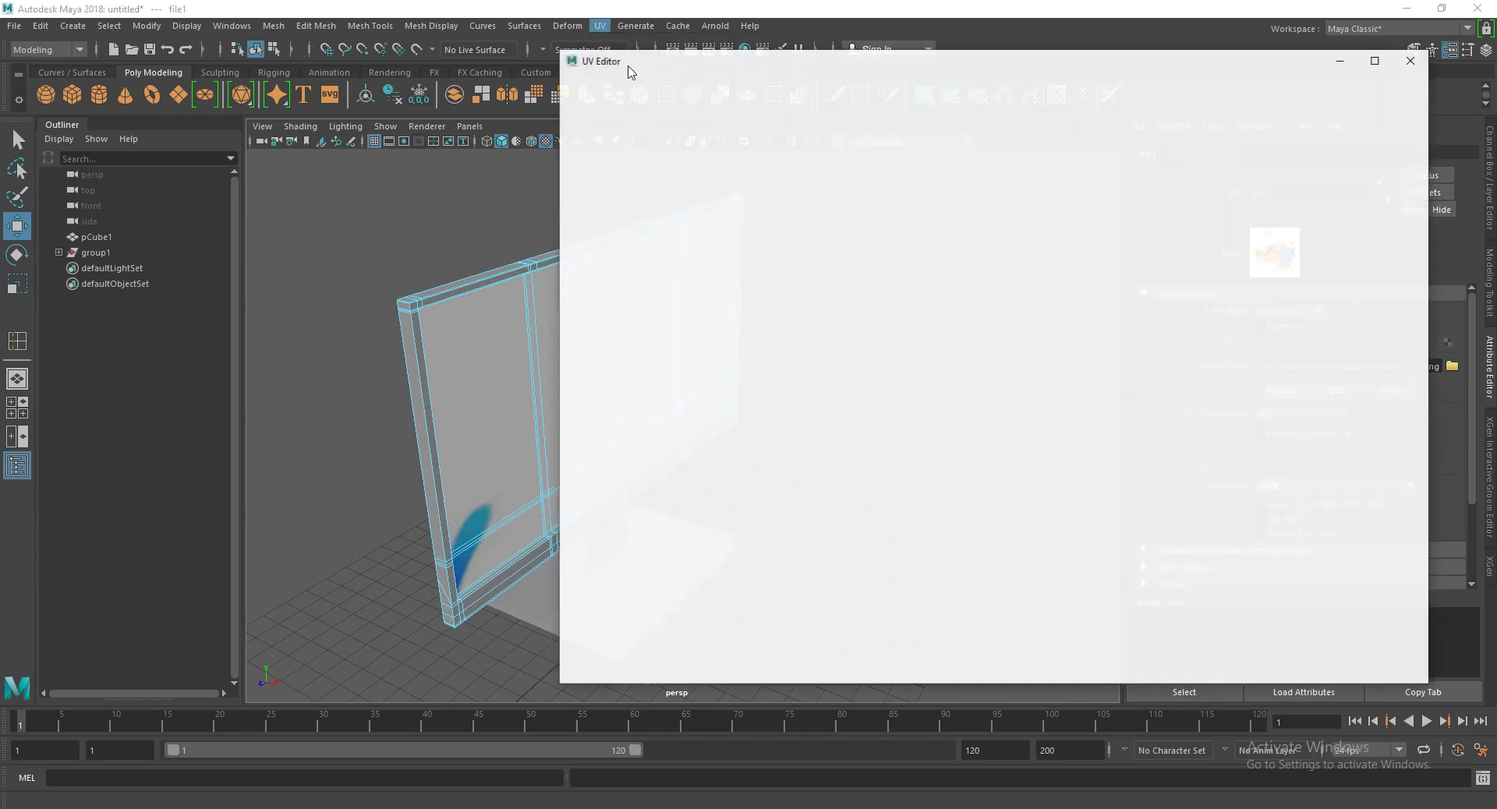
pyautogui.click(951, 158)
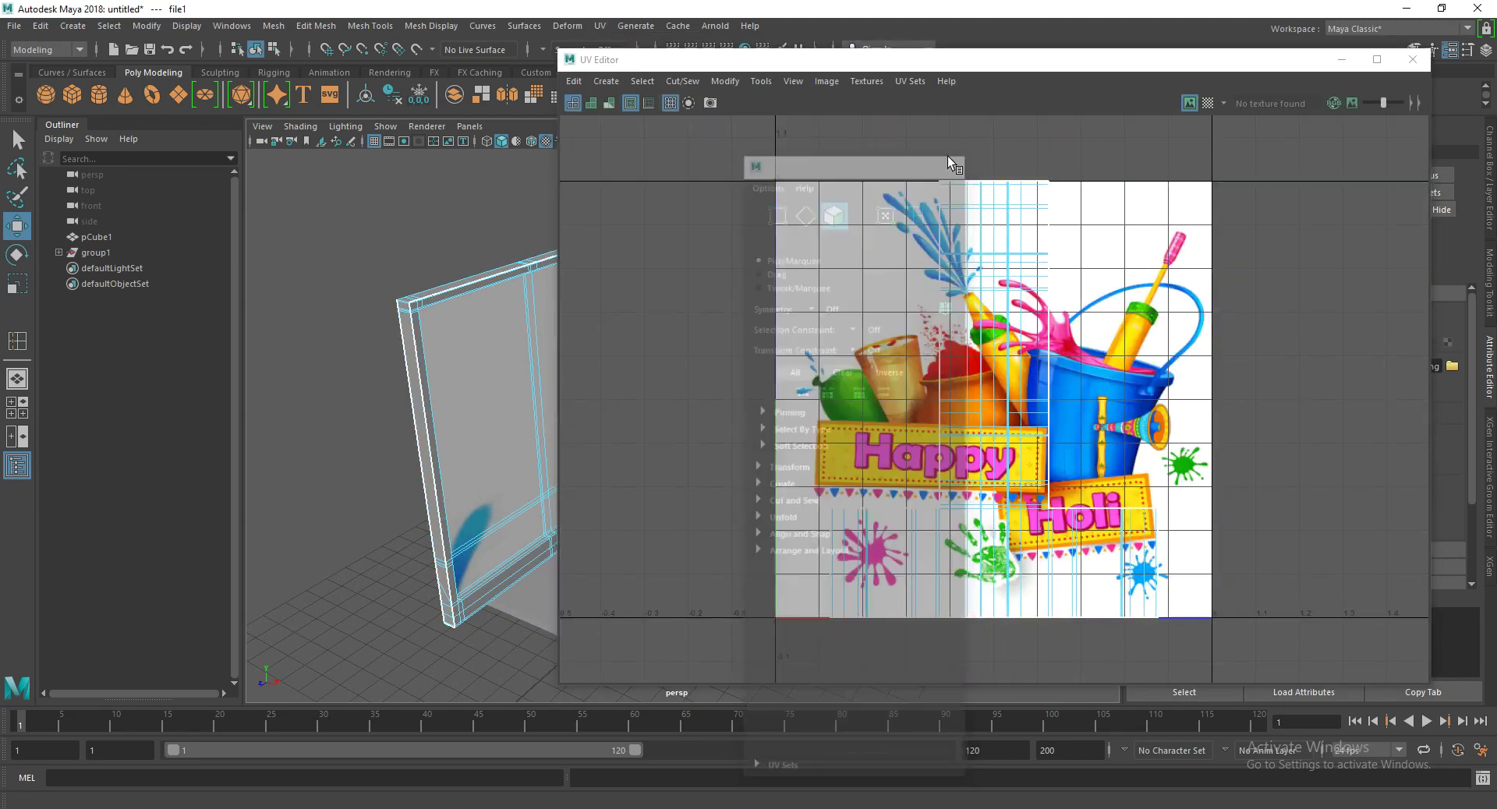
pyautogui.click(1023, 365)
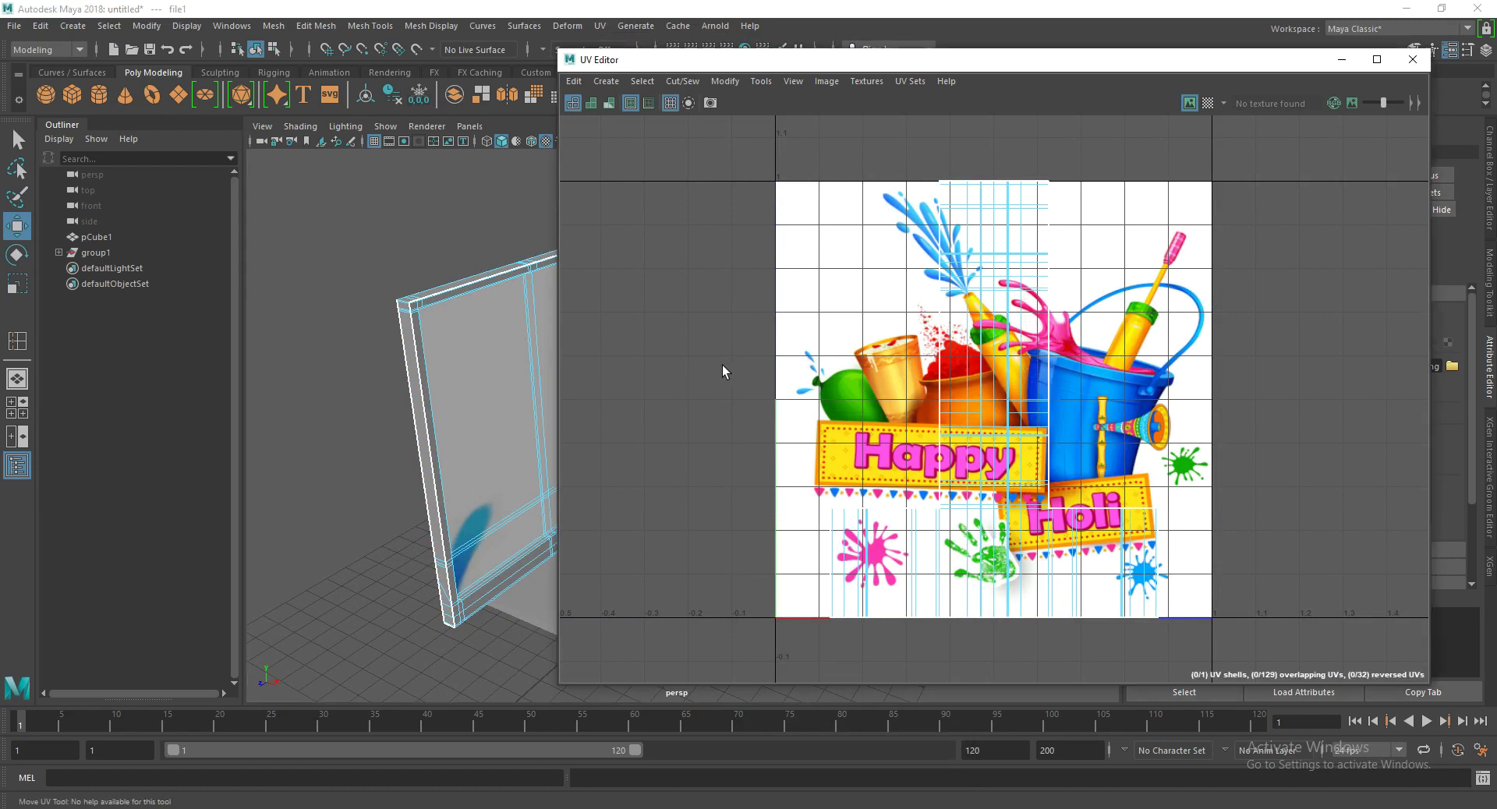
pyautogui.keyDown('alt'); pyautogui.moveTo(539, 378); pyautogui.dragTo(362, 379); pyautogui.keyUp('alt')
pyautogui.click(355, 376)
pyautogui.rightClick(351, 376)
pyautogui.click(326, 386)
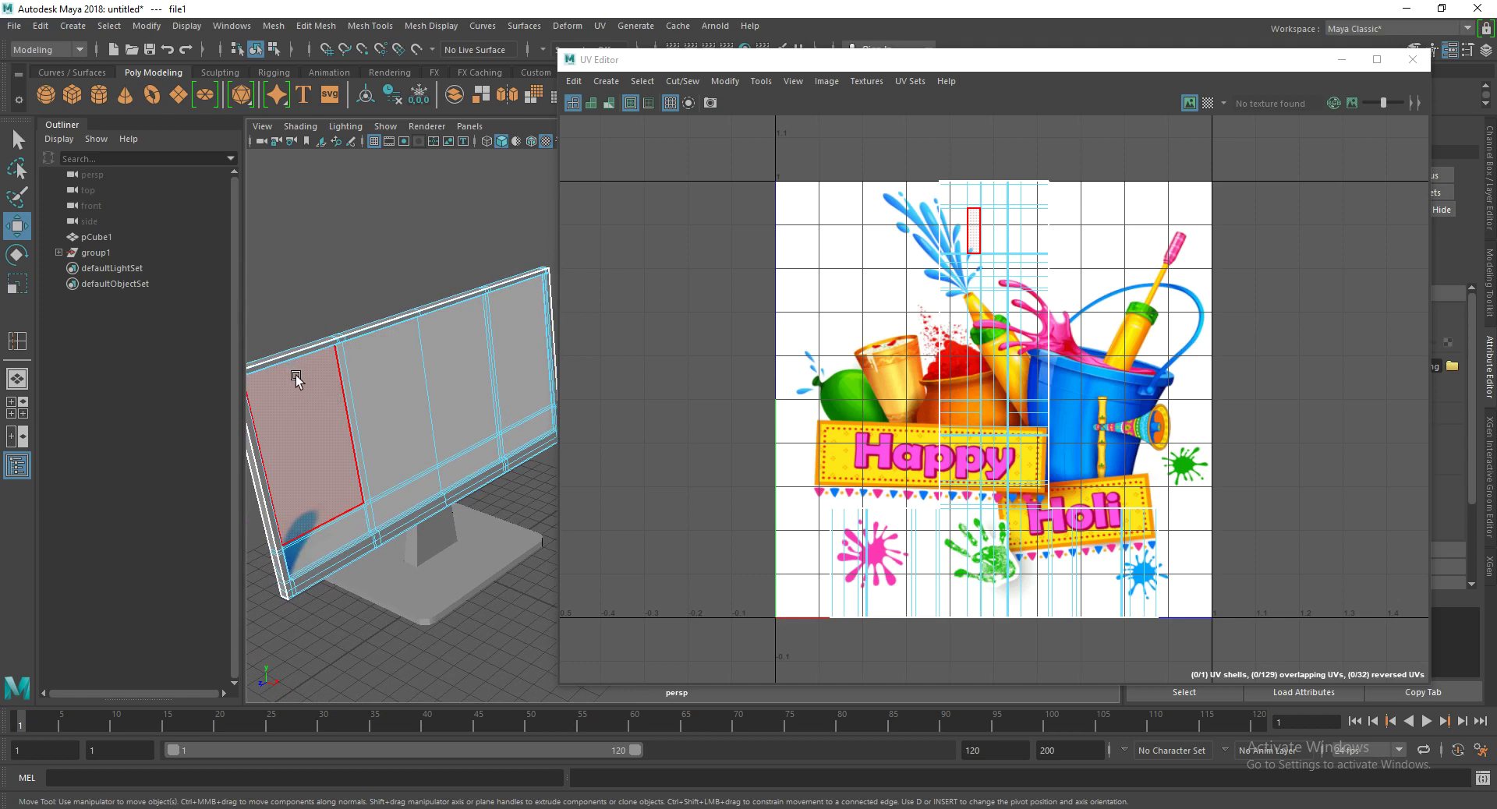
pyautogui.keyDown('alt'); pyautogui.moveTo(296, 380); pyautogui.dragTo(355, 334); pyautogui.keyUp('alt')
pyautogui.moveTo(355, 334)
pyautogui.keyDown('alt'); pyautogui.mouseDown(button='right')
pyautogui.moveTo(457, 399)
pyautogui.moveTo(377, 418)
pyautogui.mouseUp(button='right'); pyautogui.keyUp('alt')
pyautogui.click(363, 411)
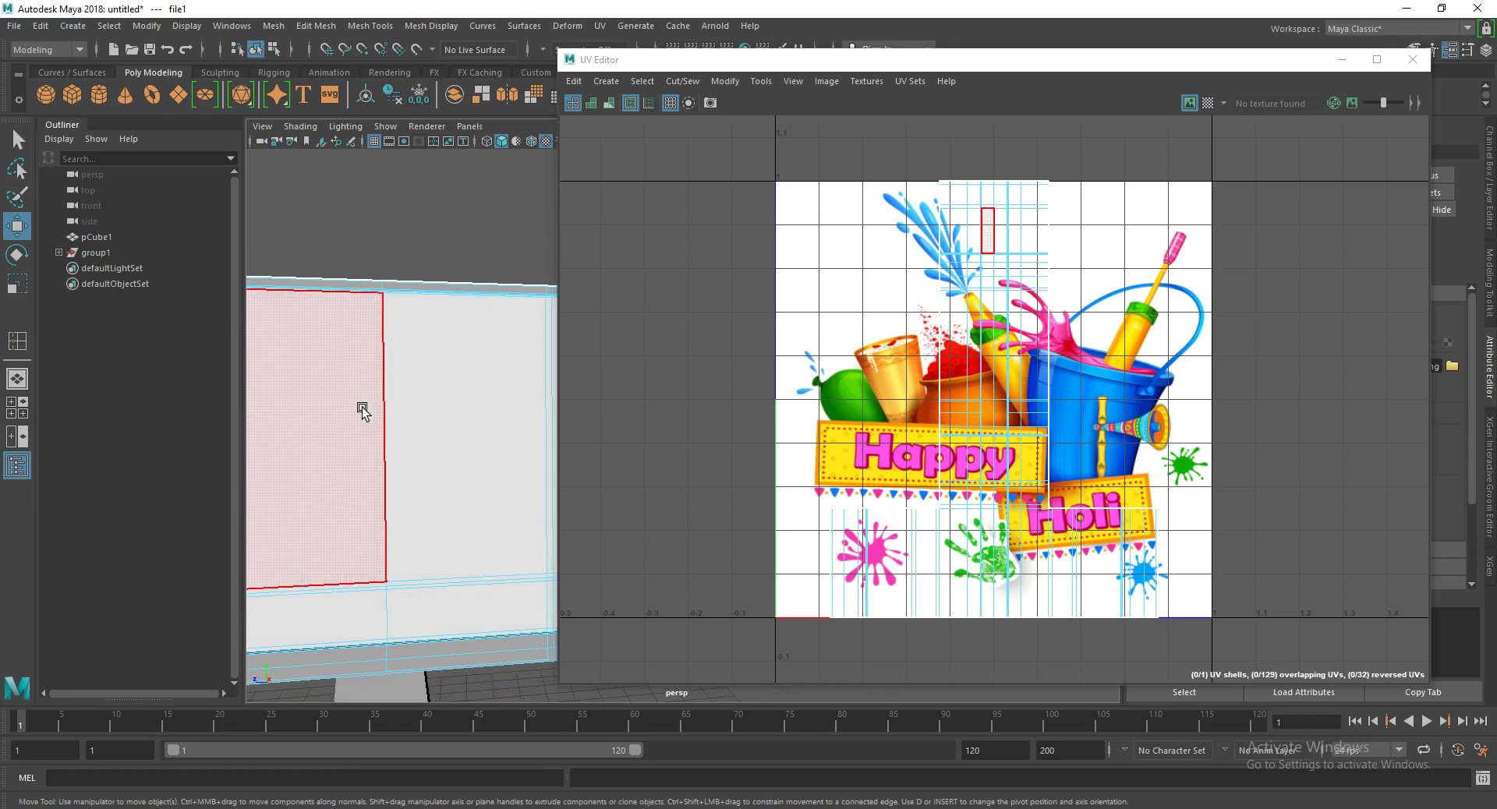
pyautogui.scroll(-5, 363, 411)
# Step: Apply UV > Automatic to the whole monitor object and close the UV Editor
pyautogui.press('F8')
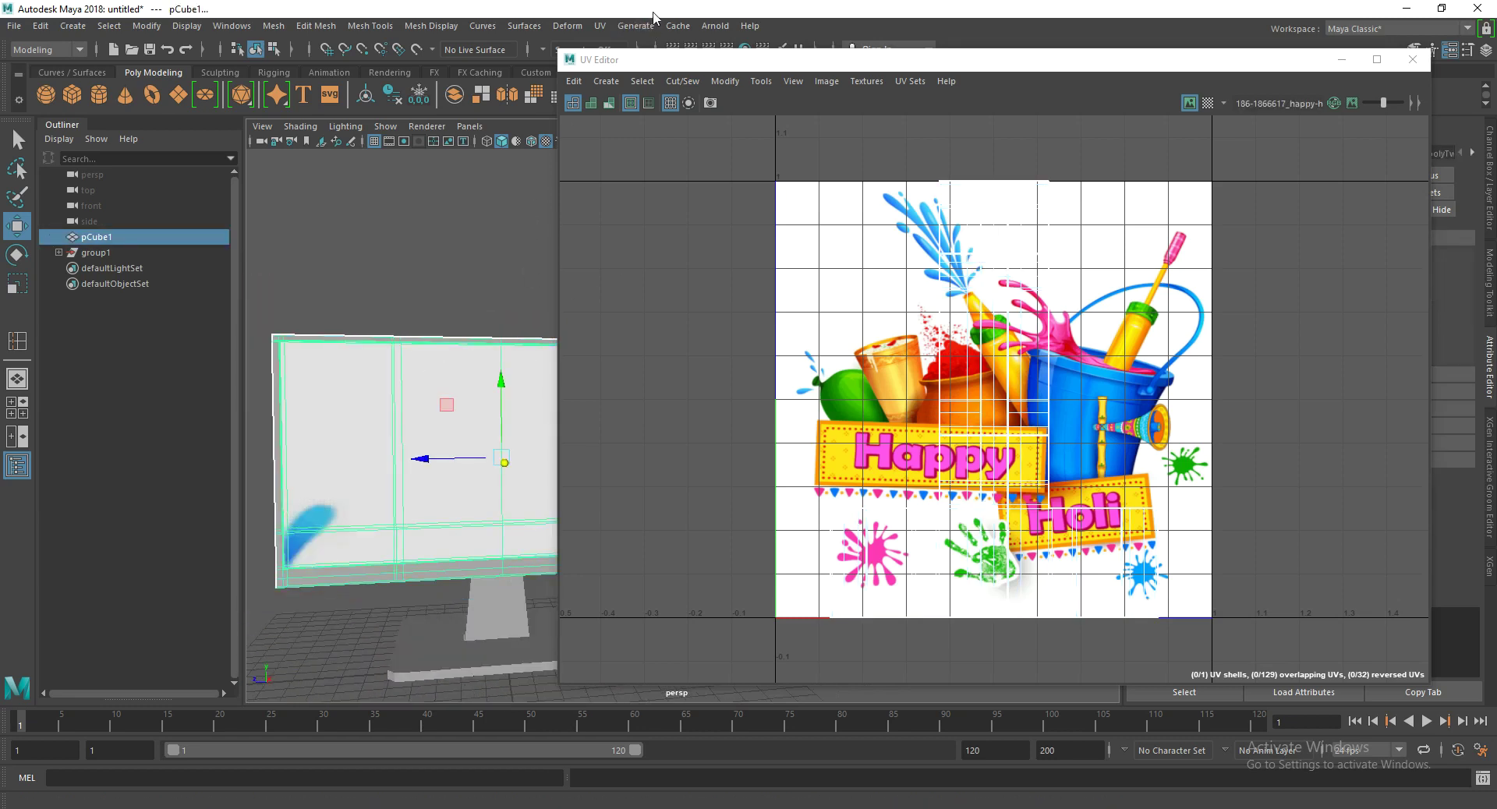
pyautogui.click(595, 28)
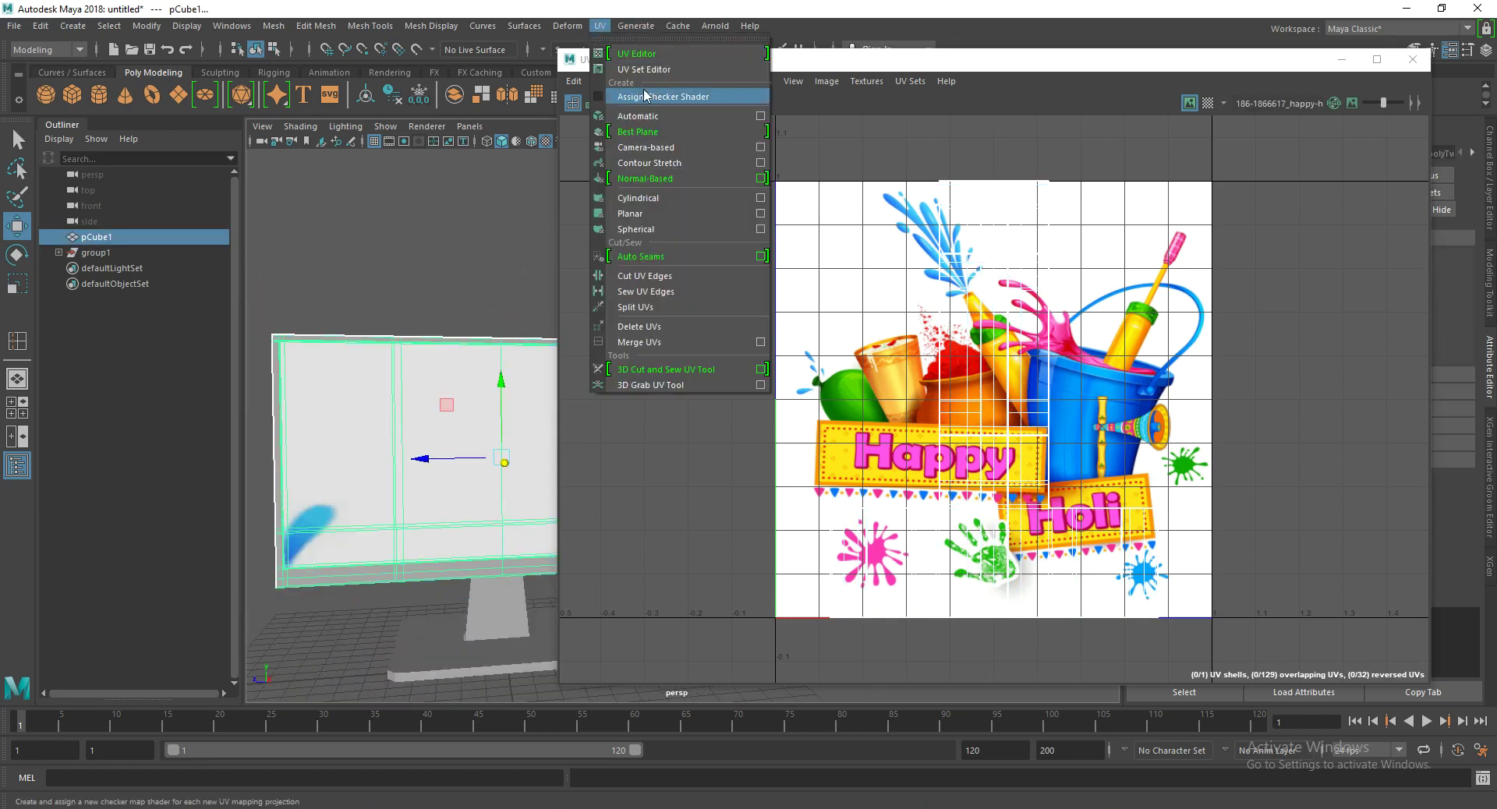
pyautogui.click(648, 117)
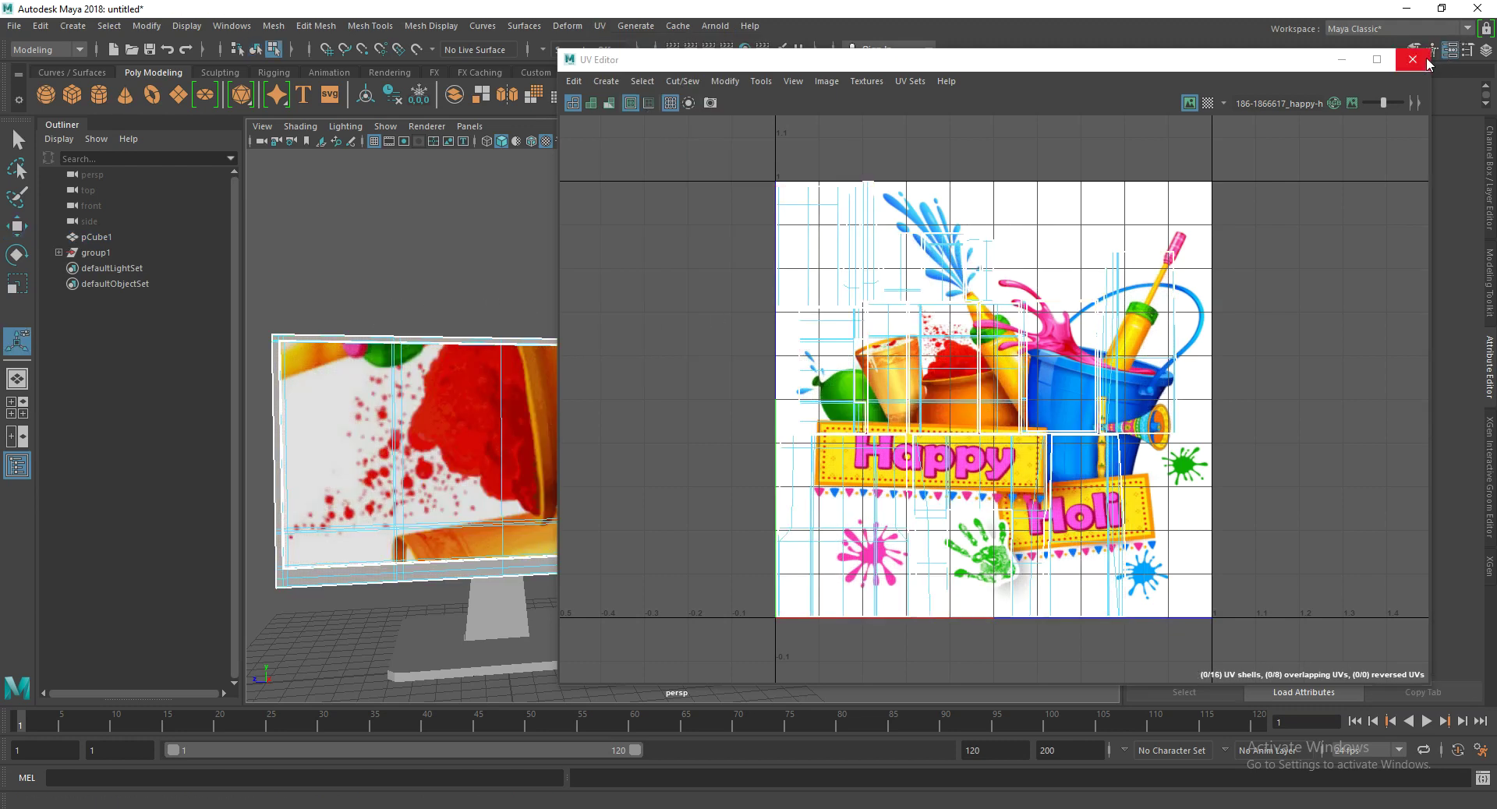
pyautogui.click(1412, 59)
pyautogui.keyDown('alt'); pyautogui.moveTo(465, 449); pyautogui.dragTo(487, 475); pyautogui.keyUp('alt')
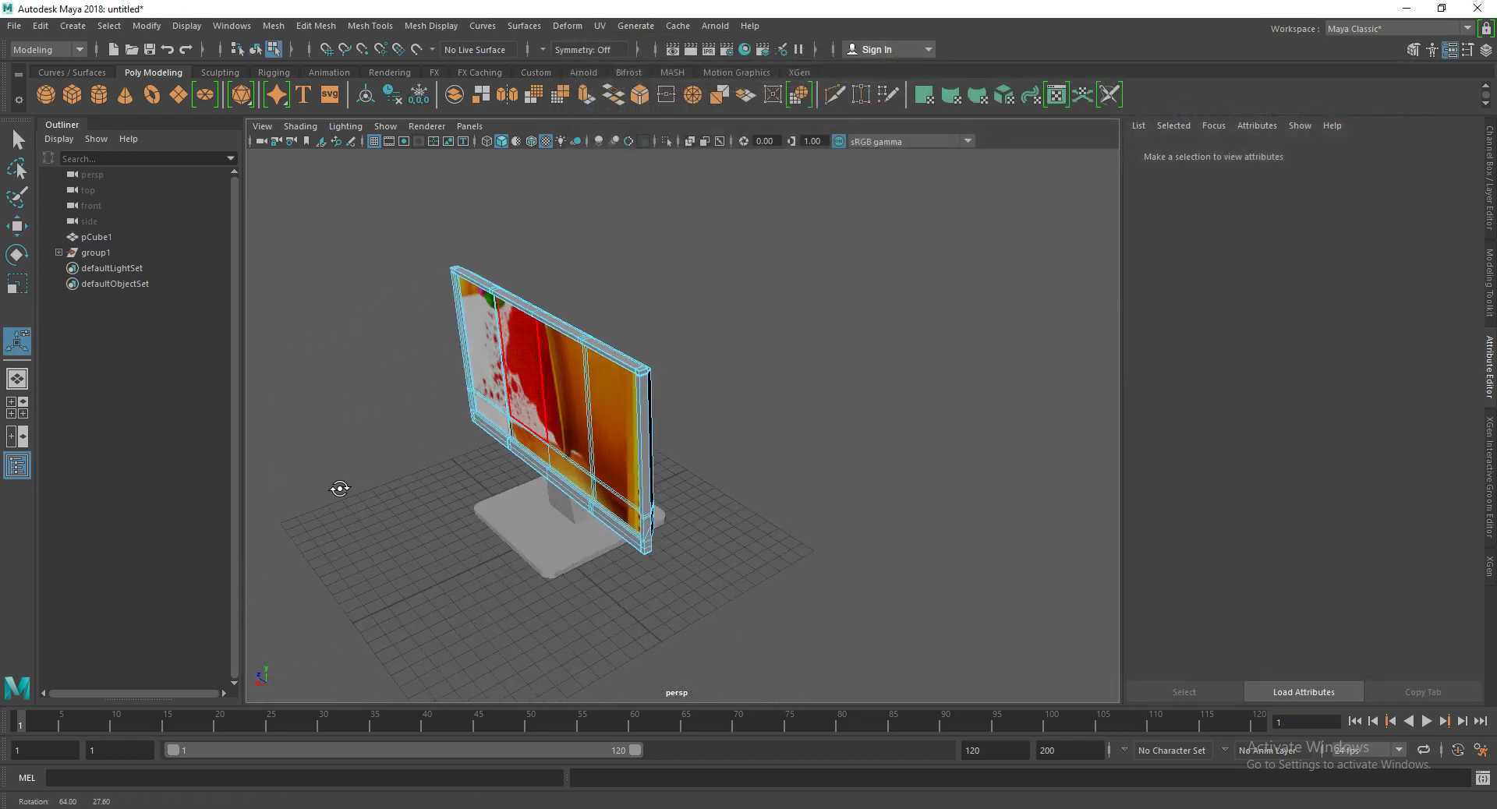
# Step: Zoom in on pCube1 in face mode and select the strip of thin top border faces
pyautogui.scroll(3, 487, 474)
pyautogui.scroll(2, 517, 464)
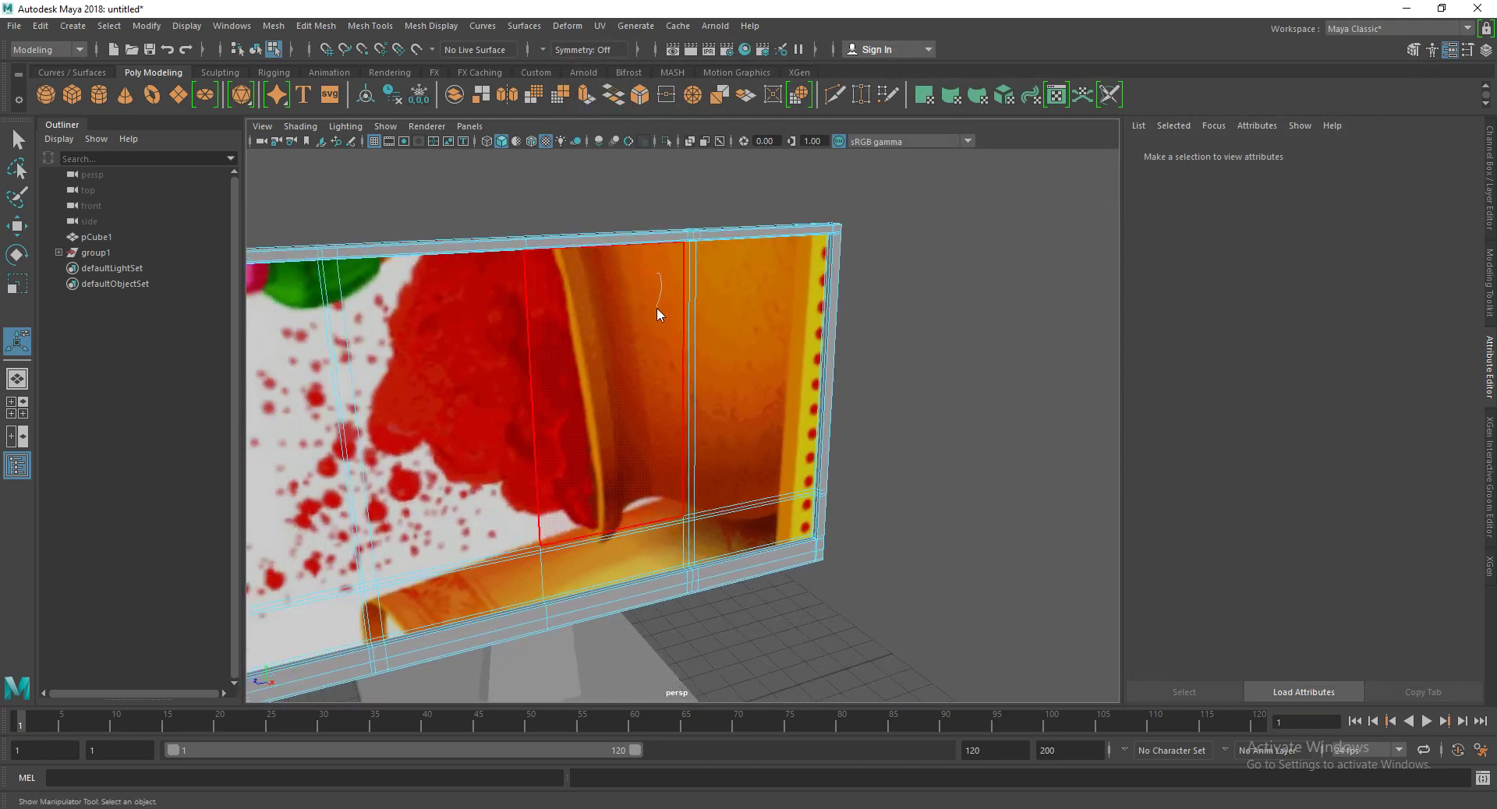
pyautogui.moveTo(656, 274); pyautogui.dragTo(657, 314, button='right')
pyautogui.scroll(3, 657, 314)
pyautogui.keyDown('alt'); pyautogui.moveTo(611, 334); pyautogui.dragTo(769, 372, button='middle'); pyautogui.keyUp('alt')
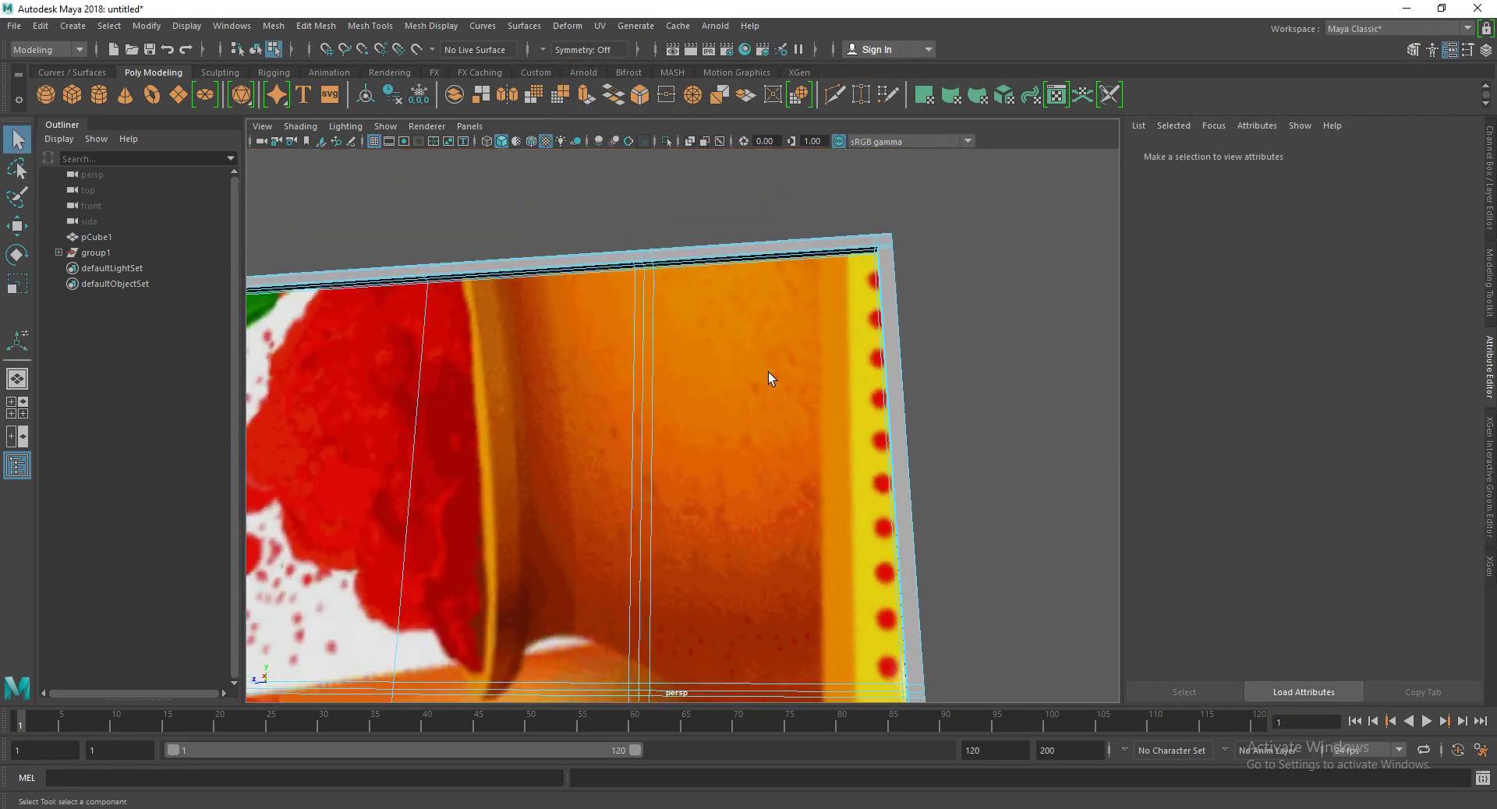
pyautogui.scroll(2, 758, 368)
pyautogui.scroll(3, 758, 368)
pyautogui.keyDown('alt'); pyautogui.moveTo(866, 388); pyautogui.dragTo(761, 361, button='middle'); pyautogui.keyUp('alt')
pyautogui.scroll(3, 829, 367)
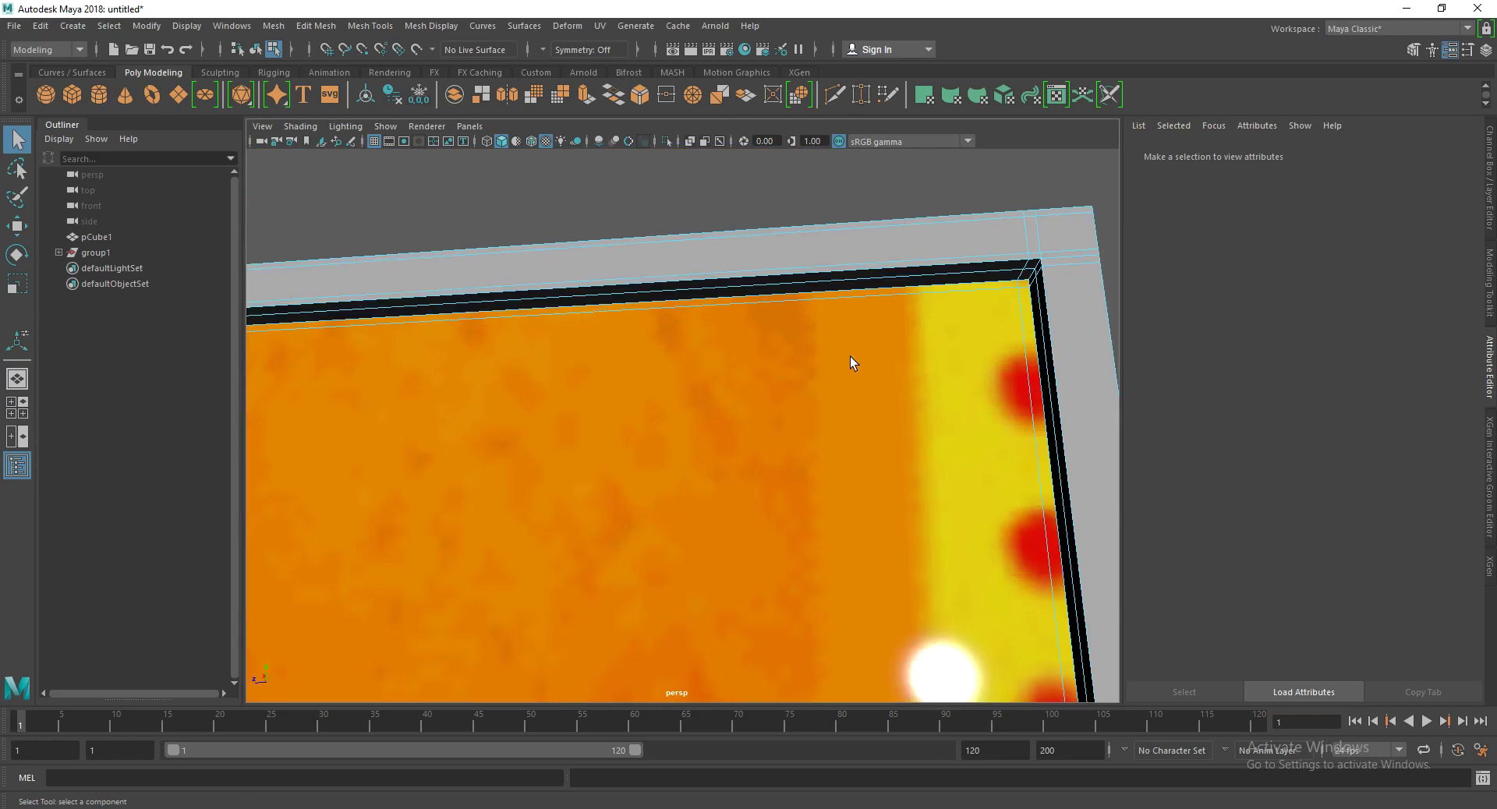
pyautogui.click(1023, 287)
pyautogui.scroll(-3, 804, 381)
pyautogui.keyDown('alt'); pyautogui.moveTo(805, 381); pyautogui.dragTo(877, 365, button='middle'); pyautogui.keyUp('alt')
pyautogui.scroll(3, 638, 372)
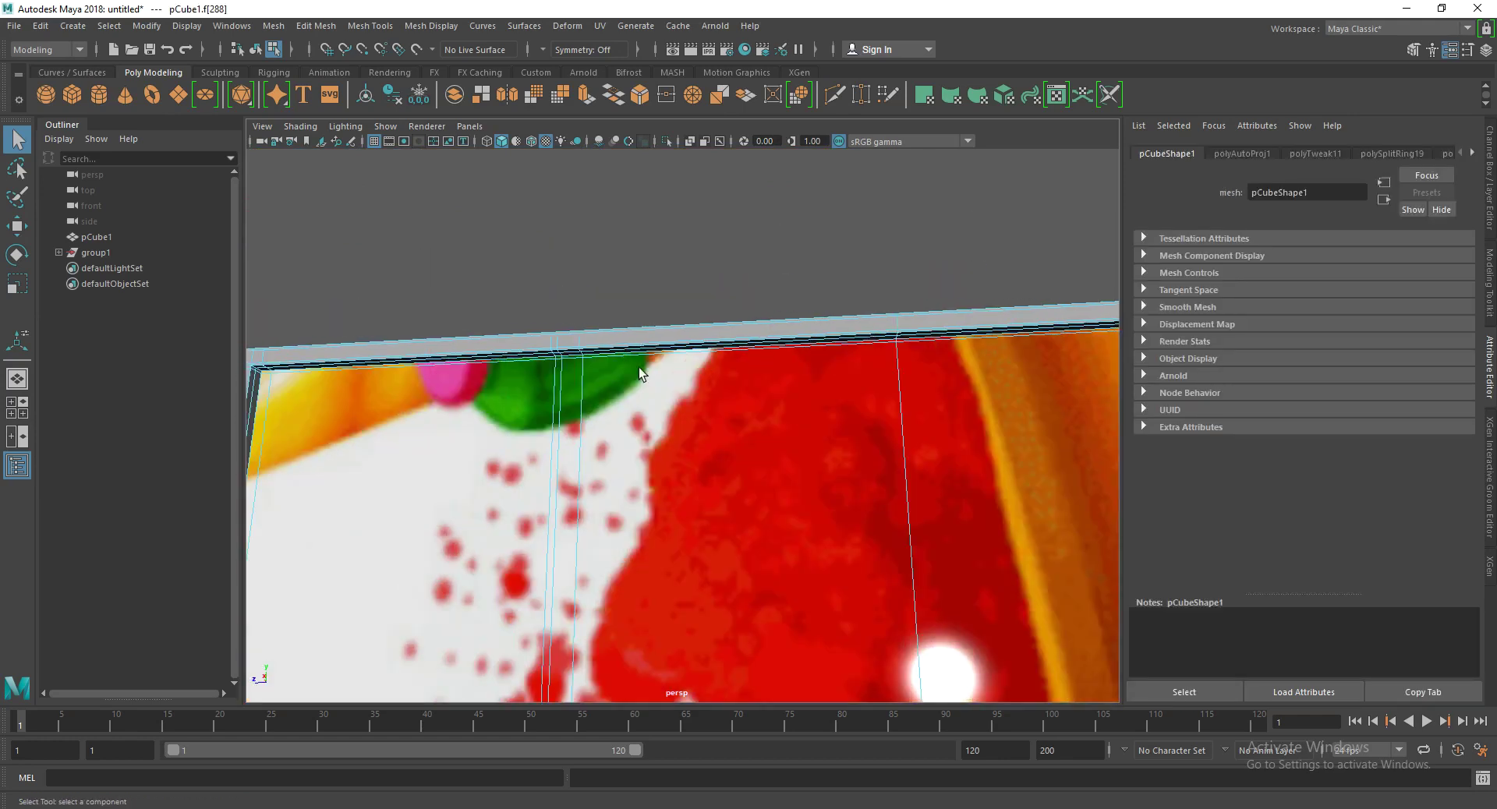
pyautogui.scroll(-2, 632, 358)
pyautogui.moveTo(624, 353)
pyautogui.keyDown('alt'); pyautogui.mouseDown(button='middle')
pyautogui.moveTo(485, 353)
pyautogui.moveTo(535, 352)
pyautogui.mouseUp(button='middle'); pyautogui.keyUp('alt')
pyautogui.scroll(3, 536, 352)
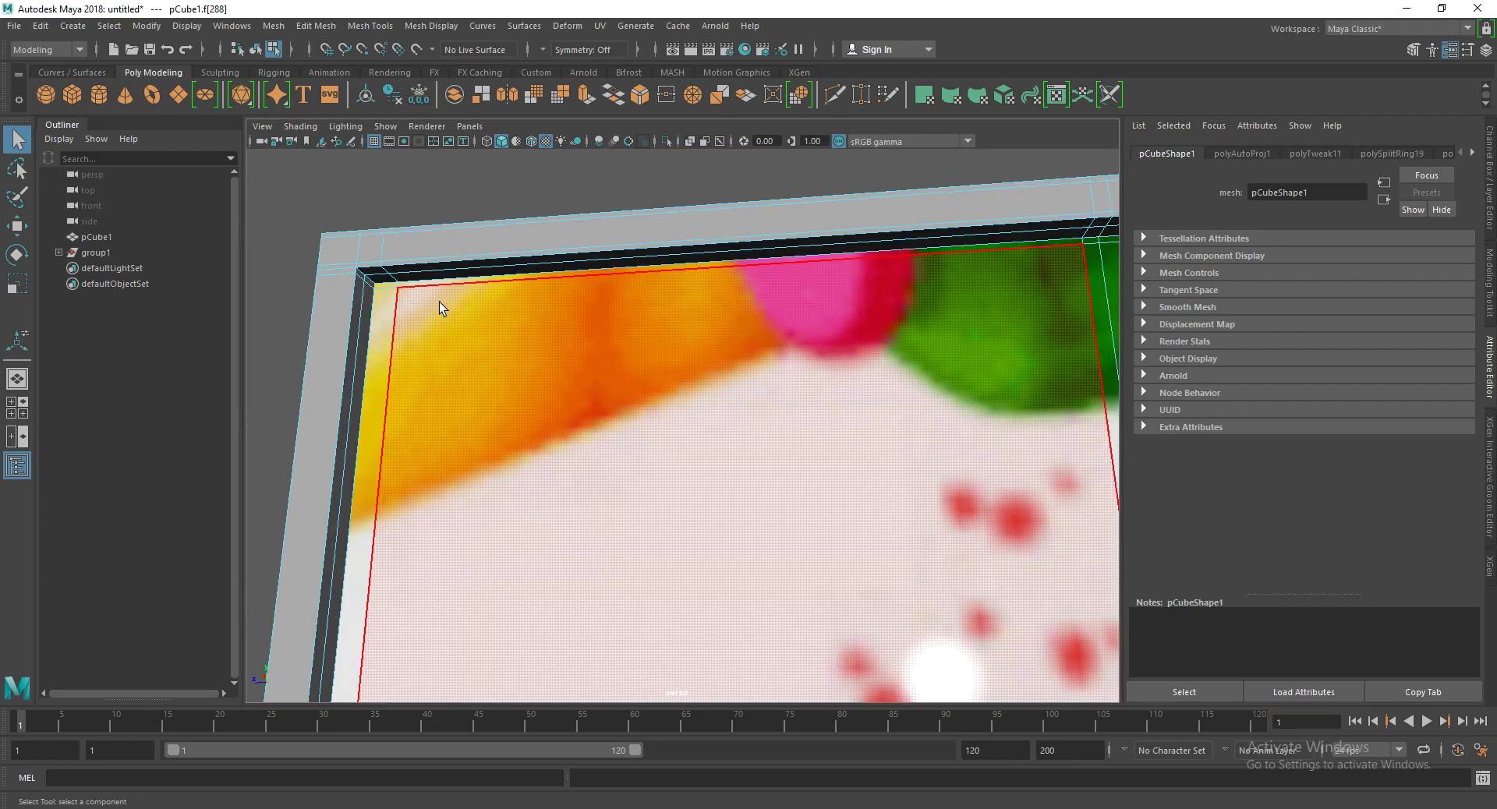
pyautogui.click(395, 293)
pyautogui.keyDown('shift'); pyautogui.doubleClick(381, 292); pyautogui.keyUp('shift')
# Step: Add border faces at the monitor's bottom-left and bottom-right corners to the selection
pyautogui.scroll(-2, 507, 420)
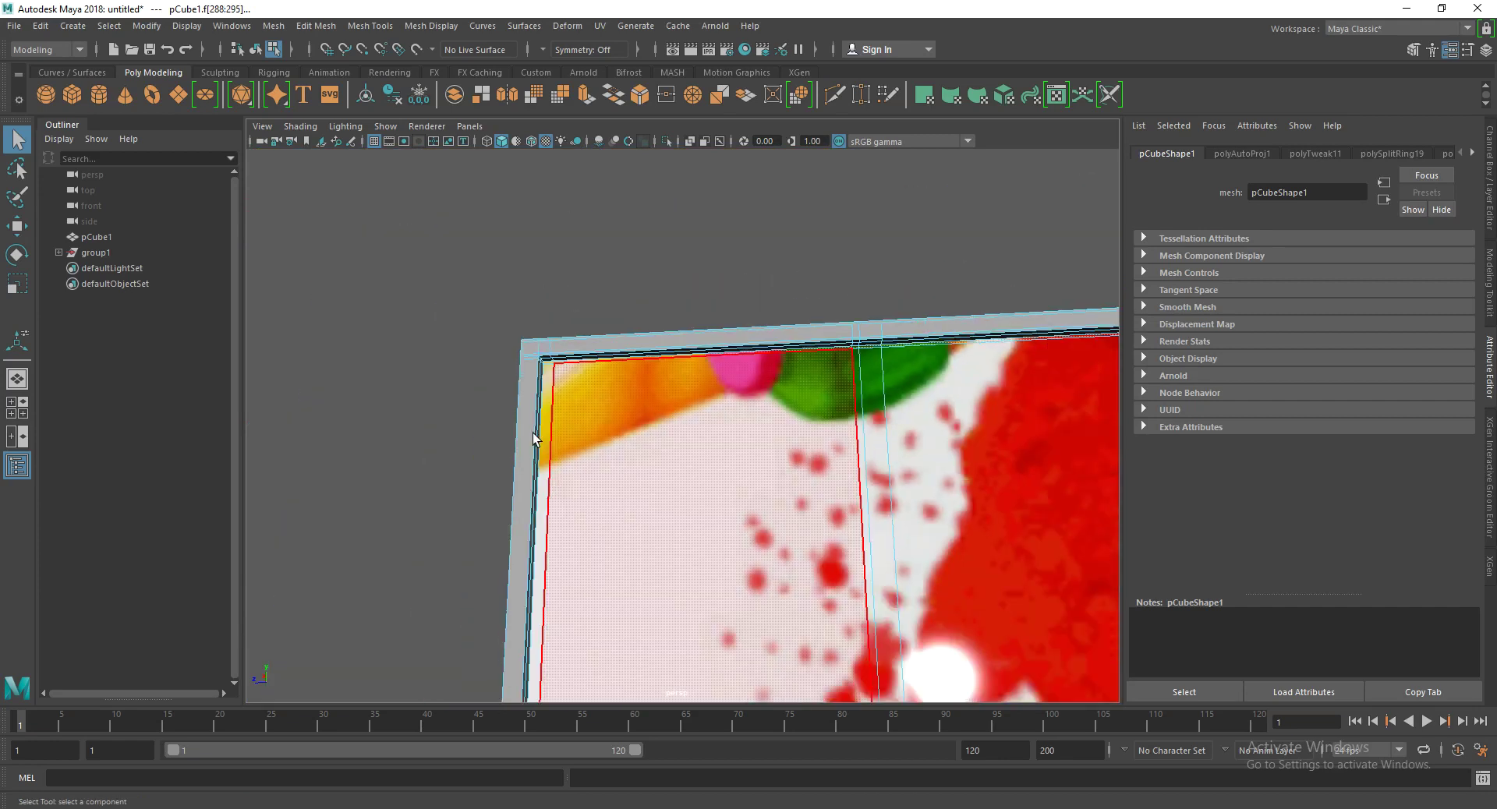
pyautogui.keyDown('alt'); pyautogui.moveTo(508, 420); pyautogui.dragTo(582, 436, button='middle'); pyautogui.keyUp('alt')
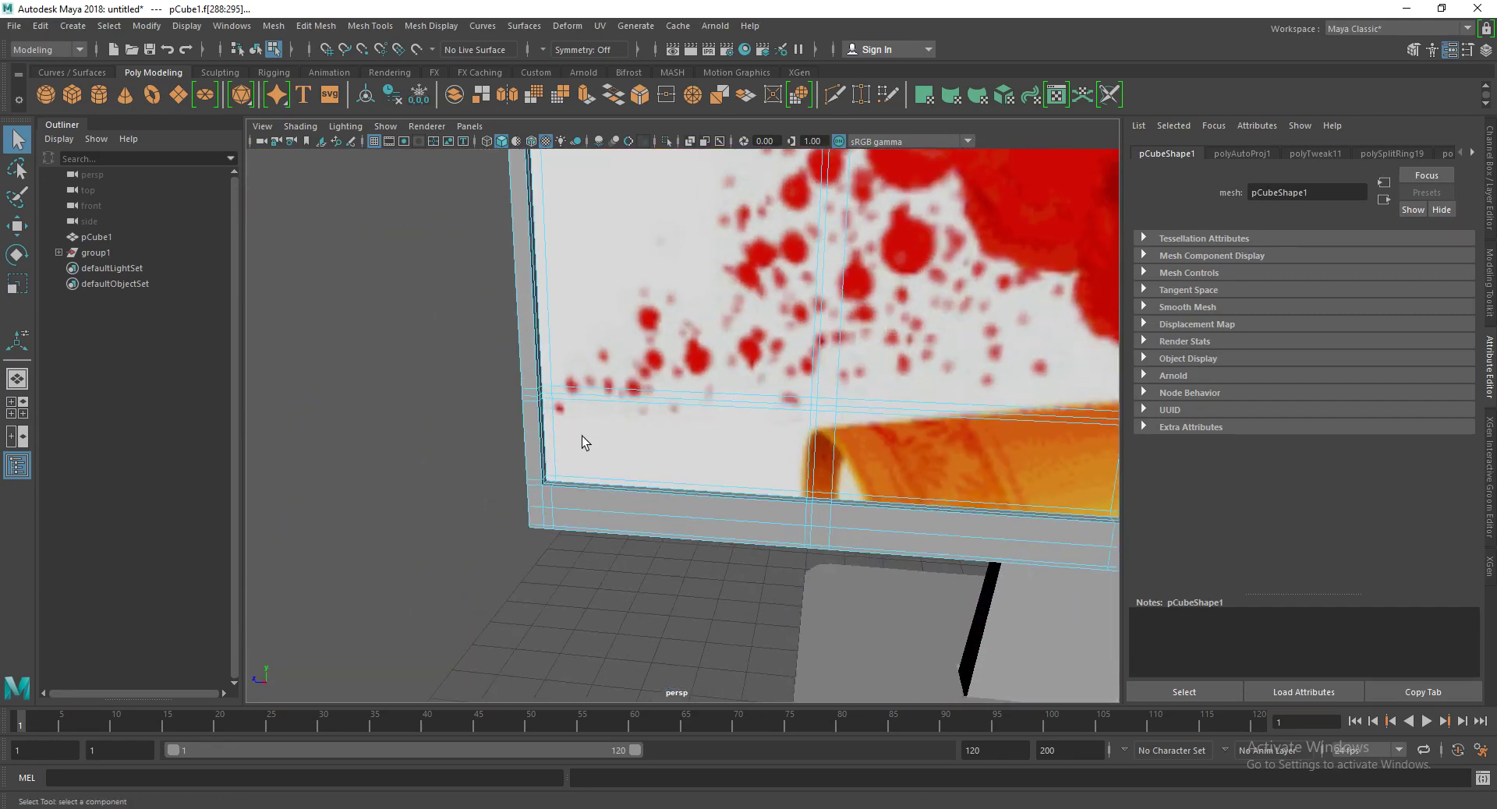
pyautogui.scroll(2, 582, 437)
pyautogui.click(477, 511)
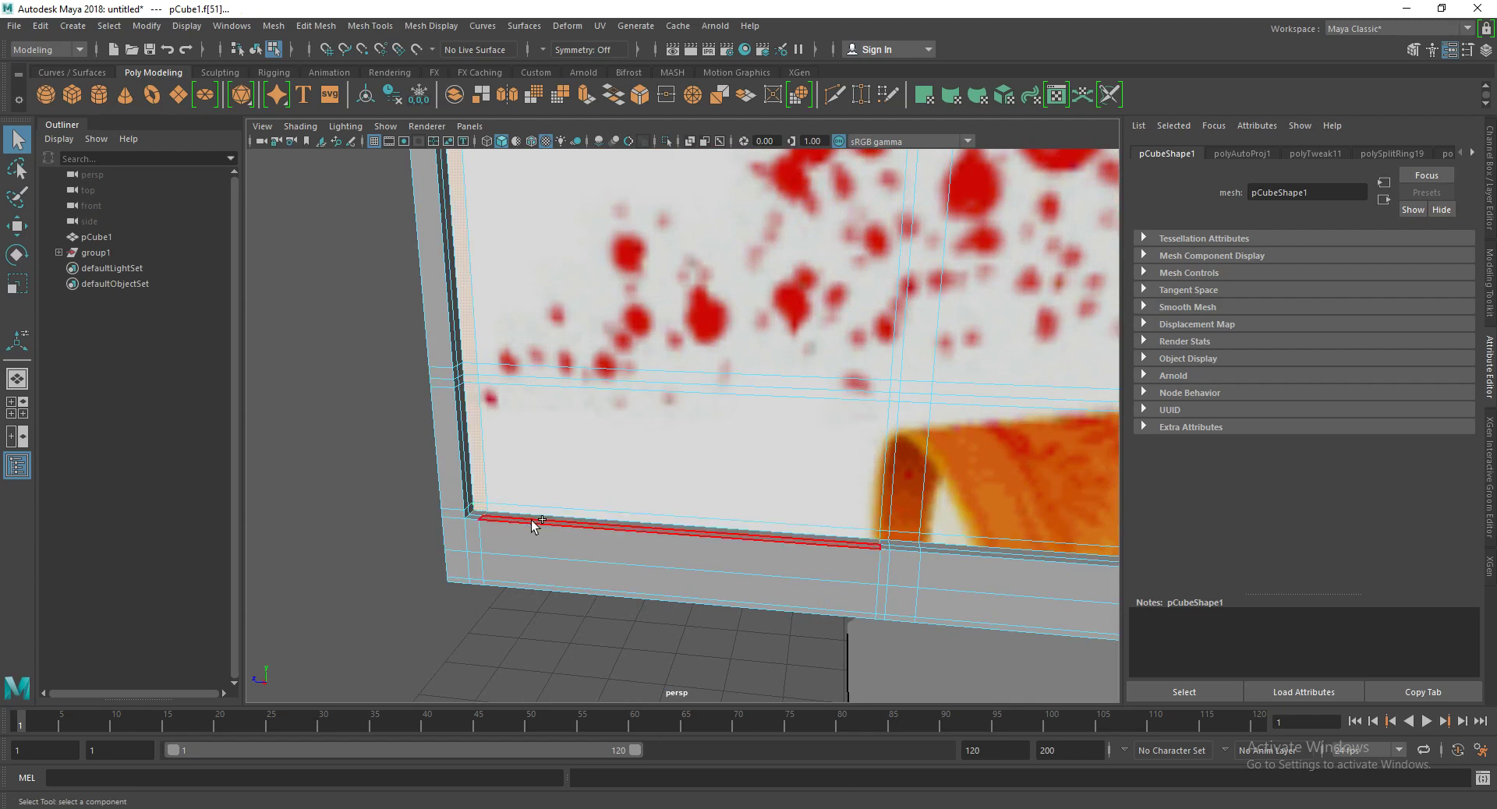
pyautogui.keyDown('alt'); pyautogui.moveTo(477, 511); pyautogui.dragTo(608, 421); pyautogui.keyUp('alt')
pyautogui.scroll(2, 608, 421)
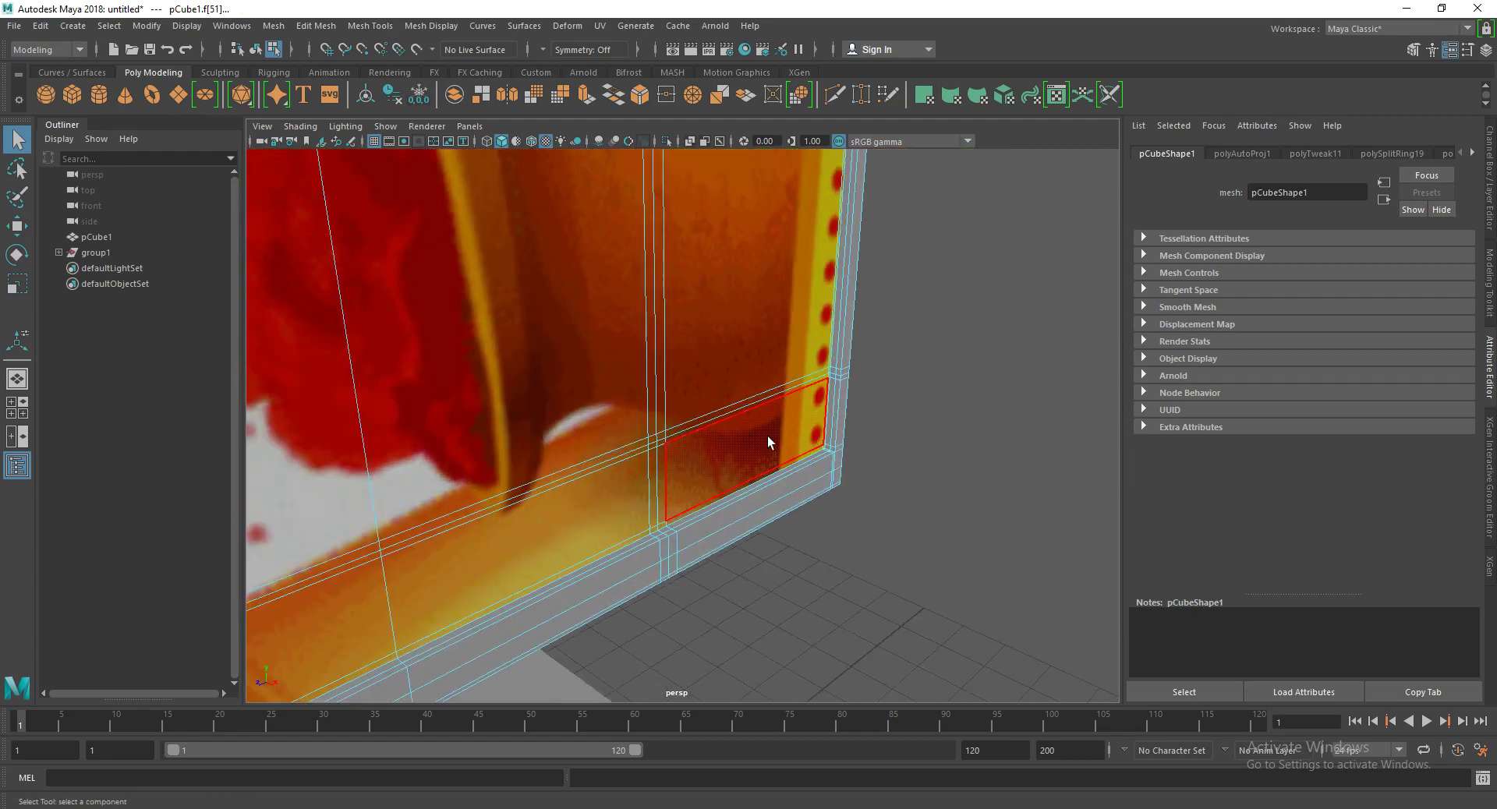
pyautogui.scroll(2, 742, 434)
pyautogui.scroll(3, 828, 434)
pyautogui.scroll(2, 668, 371)
pyautogui.scroll(2, 743, 389)
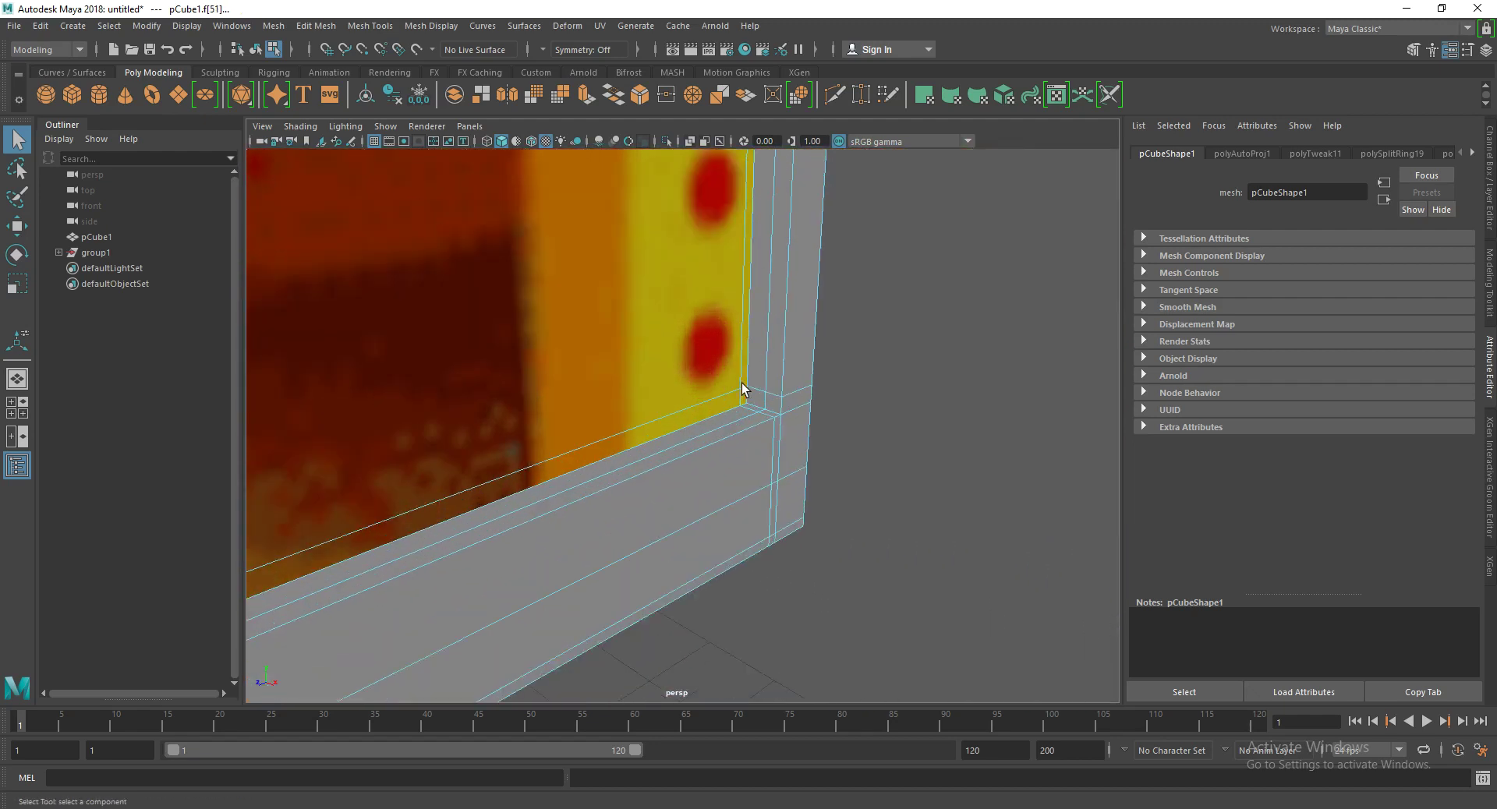
pyautogui.click(742, 397)
pyautogui.keyDown('alt'); pyautogui.moveTo(742, 396); pyautogui.dragTo(642, 424); pyautogui.keyUp('alt')
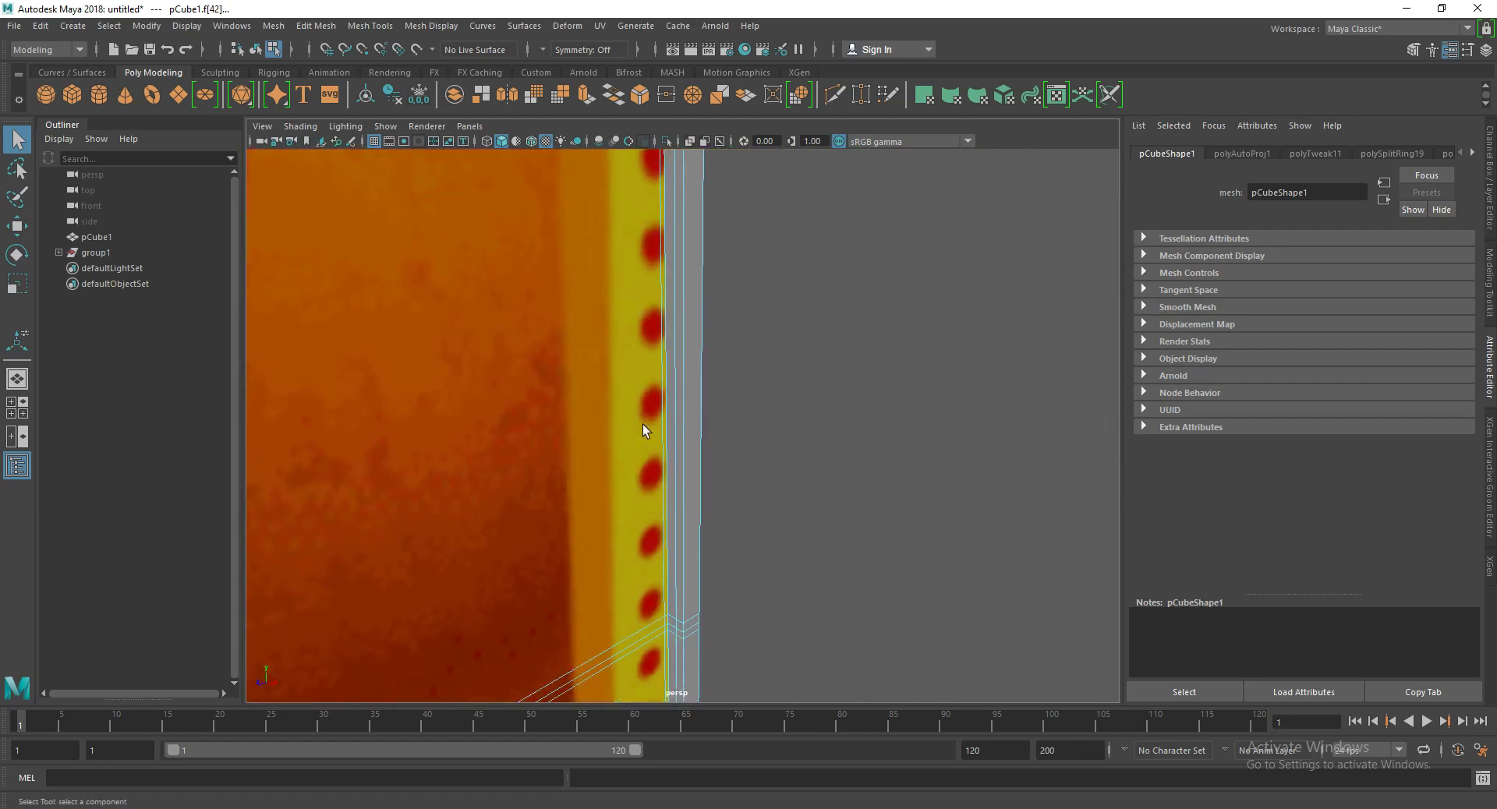
pyautogui.keyDown('alt'); pyautogui.moveTo(643, 424); pyautogui.dragTo(611, 416, button='middle'); pyautogui.keyUp('alt')
pyautogui.moveTo(611, 416)
pyautogui.keyDown('alt'); pyautogui.mouseDown()
pyautogui.moveTo(575, 408)
pyautogui.moveTo(618, 361)
pyautogui.moveTo(565, 295)
pyautogui.moveTo(394, 391)
pyautogui.moveTo(437, 401)
pyautogui.moveTo(532, 377)
pyautogui.mouseUp(); pyautogui.keyUp('alt')
# Step: Drop the left screen face and add the lower and lower-right edge faces
pyautogui.keyDown('ctrl'); pyautogui.click(400, 385); pyautogui.keyUp('ctrl')
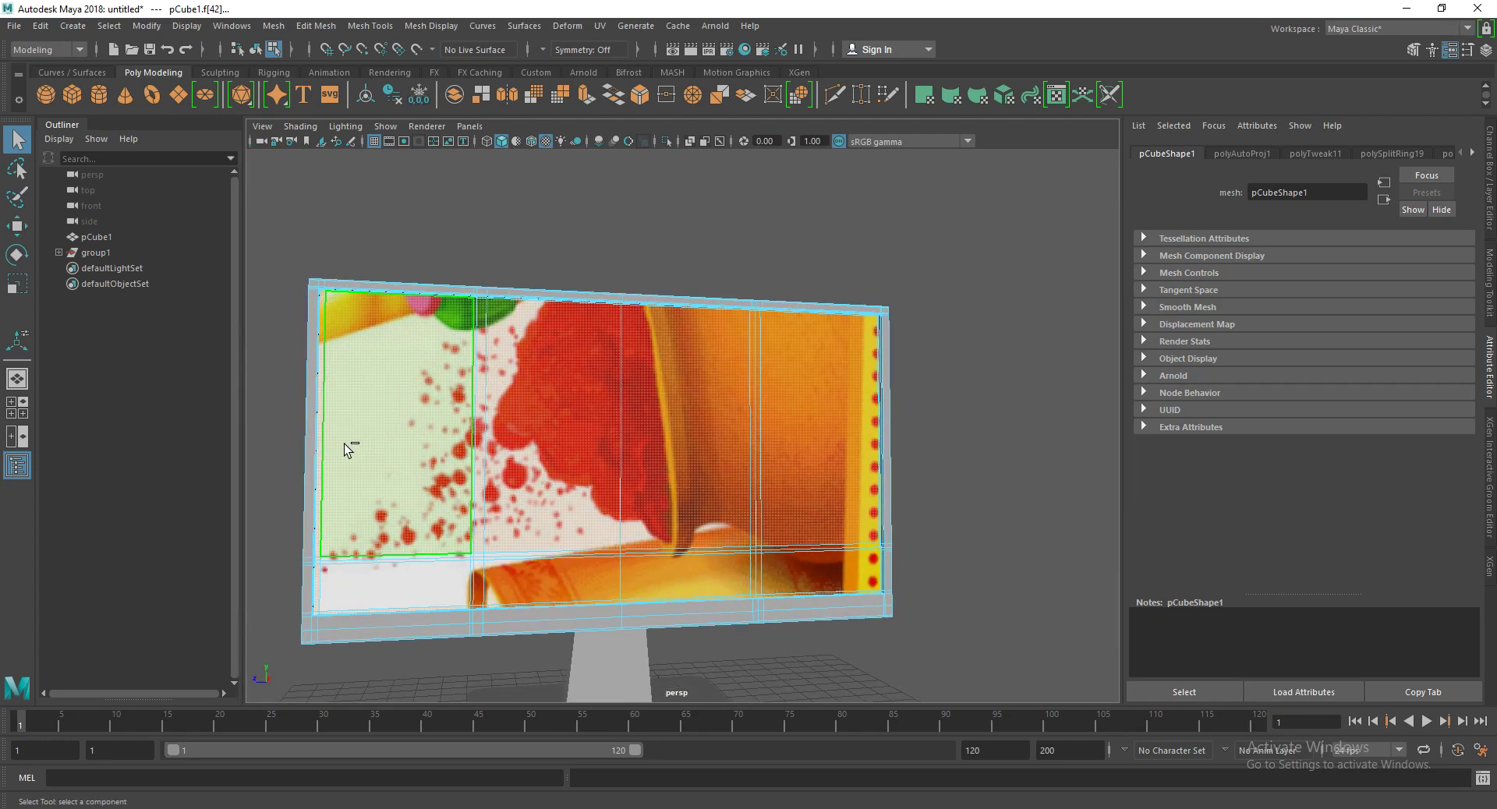
pyautogui.scroll(1, 316, 426)
pyautogui.scroll(1, 428, 419)
pyautogui.scroll(2, 358, 405)
pyautogui.scroll(-1, 363, 401)
pyautogui.moveTo(363, 400)
pyautogui.keyDown('alt'); pyautogui.mouseDown()
pyautogui.moveTo(363, 432)
pyautogui.moveTo(465, 396)
pyautogui.mouseUp(); pyautogui.keyUp('alt')
pyautogui.keyDown('ctrl'); pyautogui.keyDown('shift'); pyautogui.click(496, 461); pyautogui.keyUp('shift'); pyautogui.keyUp('ctrl')
pyautogui.moveTo(864, 466)
pyautogui.keyDown('alt'); pyautogui.mouseDown()
pyautogui.moveTo(698, 424)
pyautogui.moveTo(784, 435)
pyautogui.mouseUp(); pyautogui.keyUp('alt')
pyautogui.keyDown('ctrl'); pyautogui.keyDown('shift'); pyautogui.click(789, 433); pyautogui.keyUp('shift'); pyautogui.keyUp('ctrl')
pyautogui.scroll(3, 725, 408)
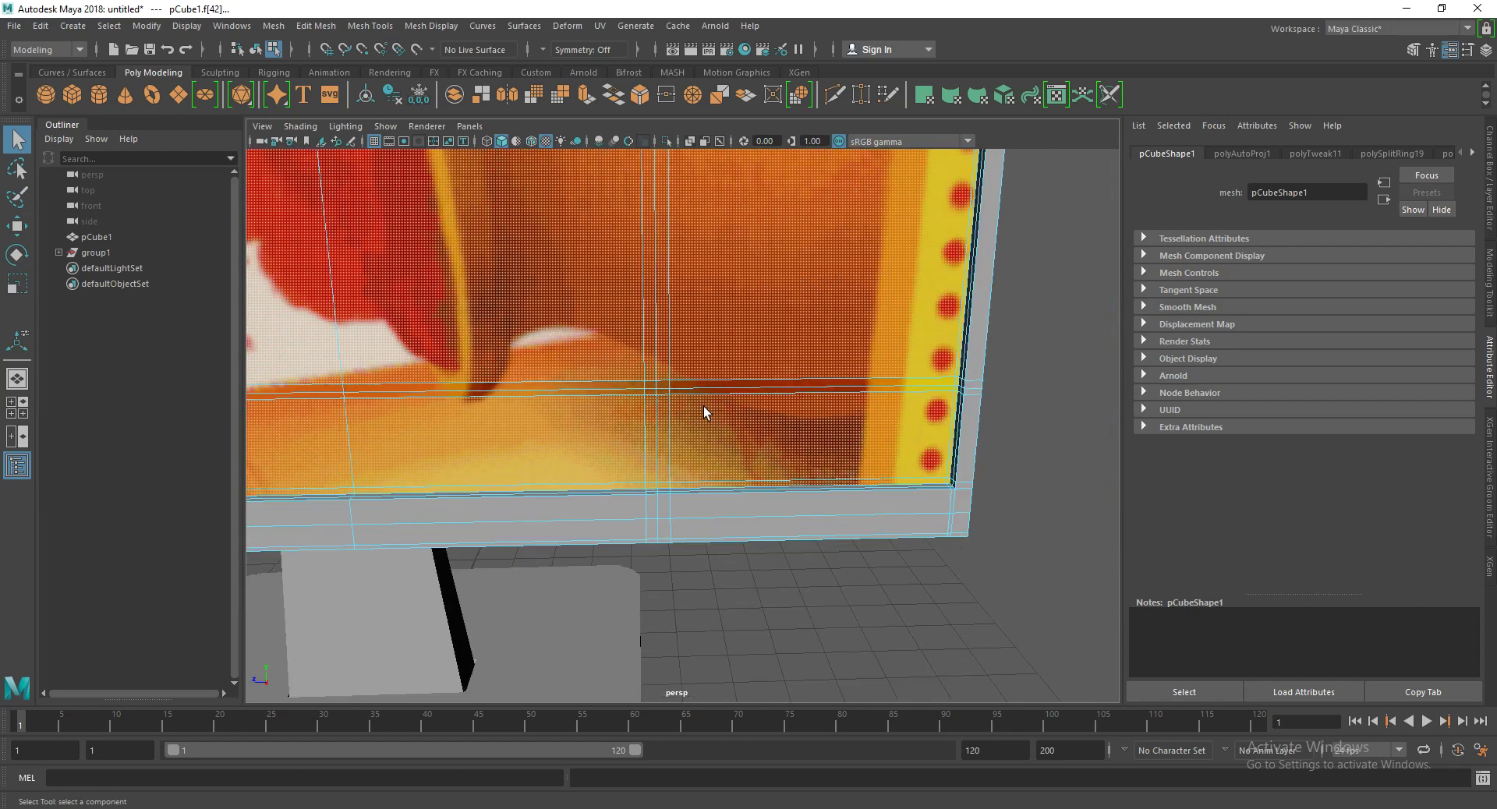
pyautogui.keyDown('ctrl'); pyautogui.keyDown('shift'); pyautogui.click(715, 388); pyautogui.keyUp('shift'); pyautogui.keyUp('ctrl')
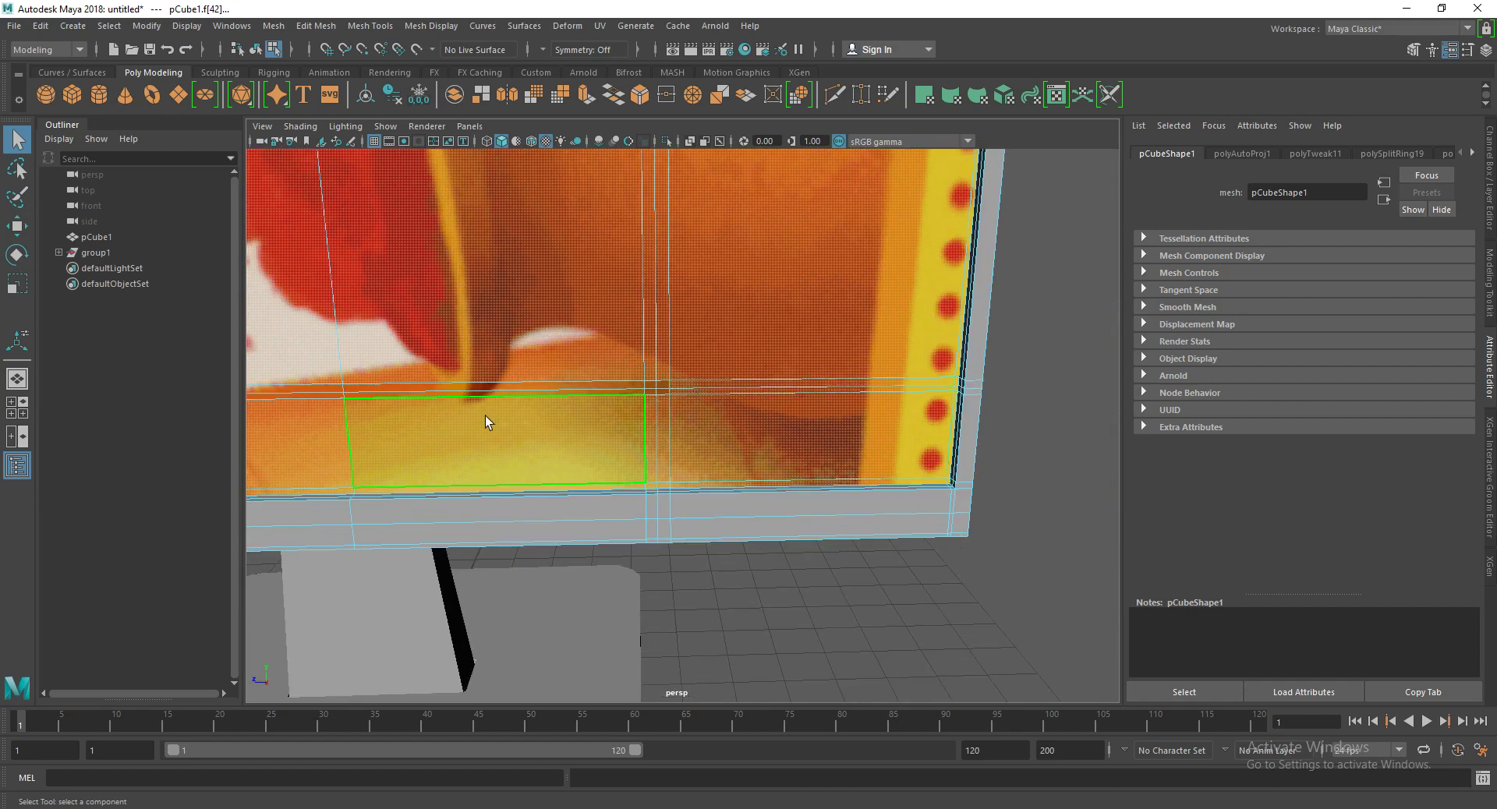
# Step: Add the small lower face and exclude the central screen face, leaving only frame faces
pyautogui.keyDown('alt'); pyautogui.moveTo(485, 415); pyautogui.dragTo(753, 414, button='middle'); pyautogui.keyUp('alt')
pyautogui.scroll(-3, 755, 405)
pyautogui.scroll(3, 518, 395)
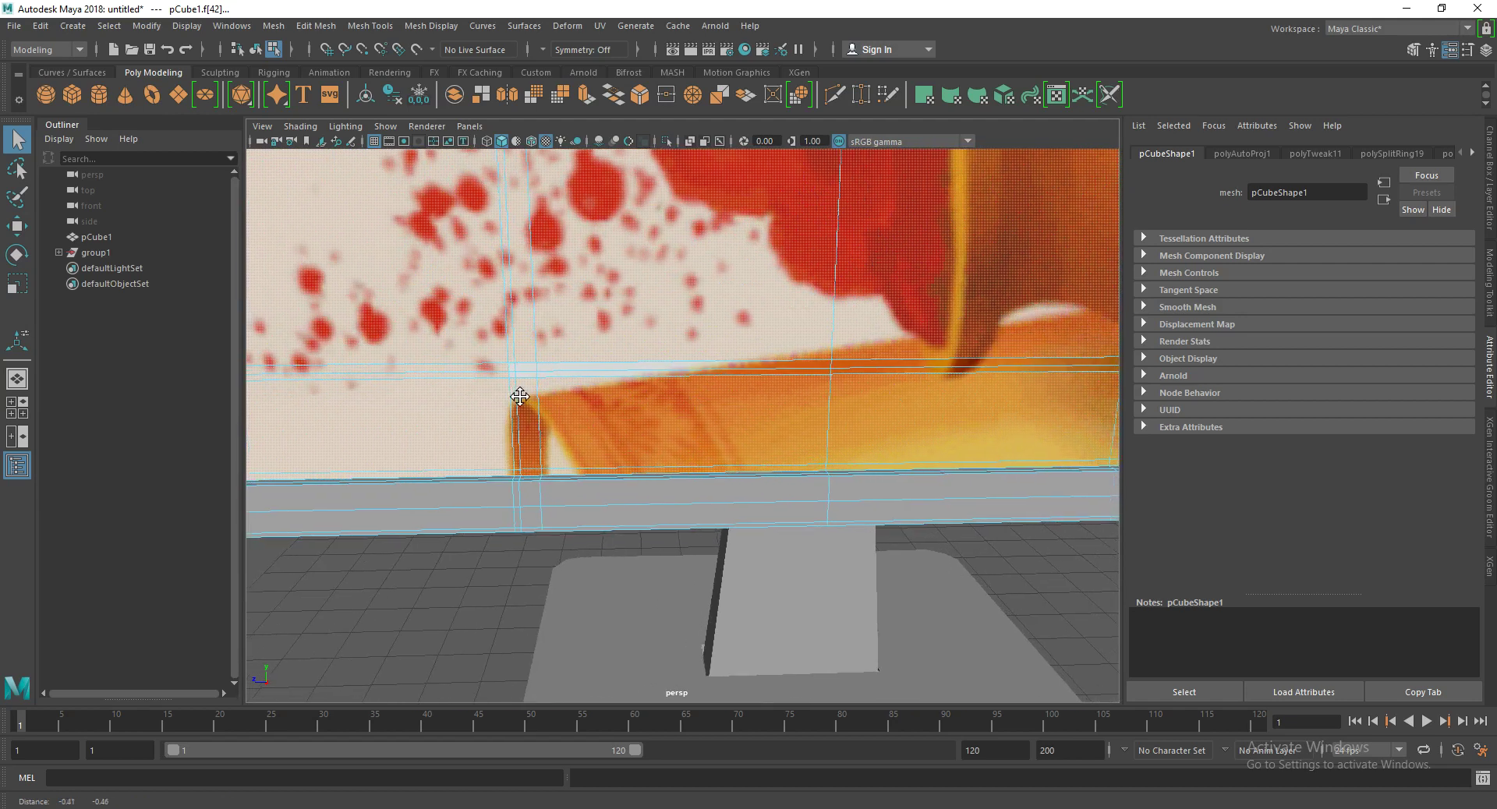
pyautogui.keyDown('ctrl'); pyautogui.keyDown('shift'); pyautogui.click(508, 368); pyautogui.keyUp('shift'); pyautogui.keyUp('ctrl')
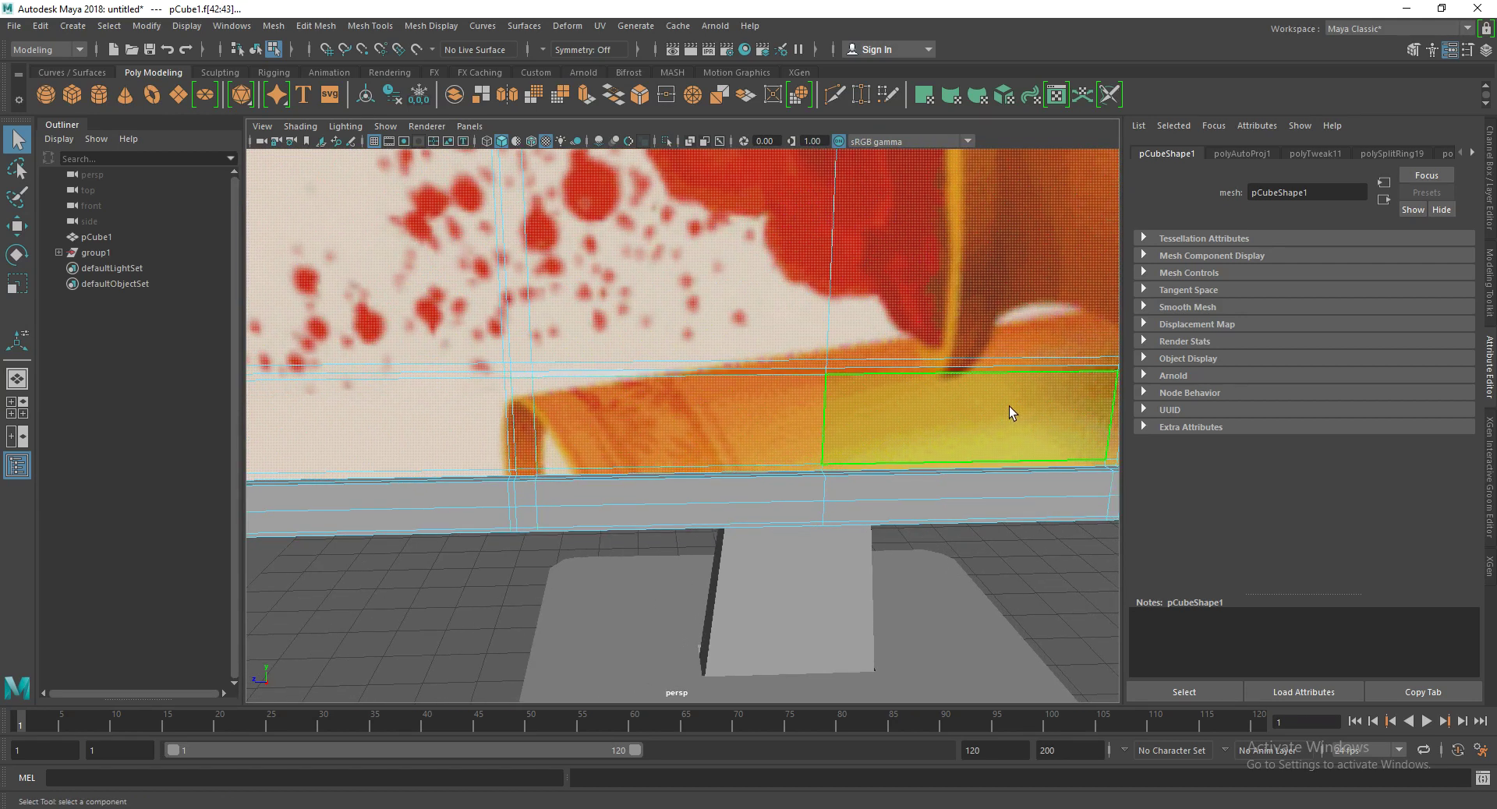
pyautogui.moveTo(990, 402)
pyautogui.keyDown('alt'); pyautogui.mouseDown()
pyautogui.moveTo(607, 396)
pyautogui.moveTo(675, 416)
pyautogui.mouseUp(); pyautogui.keyUp('alt')
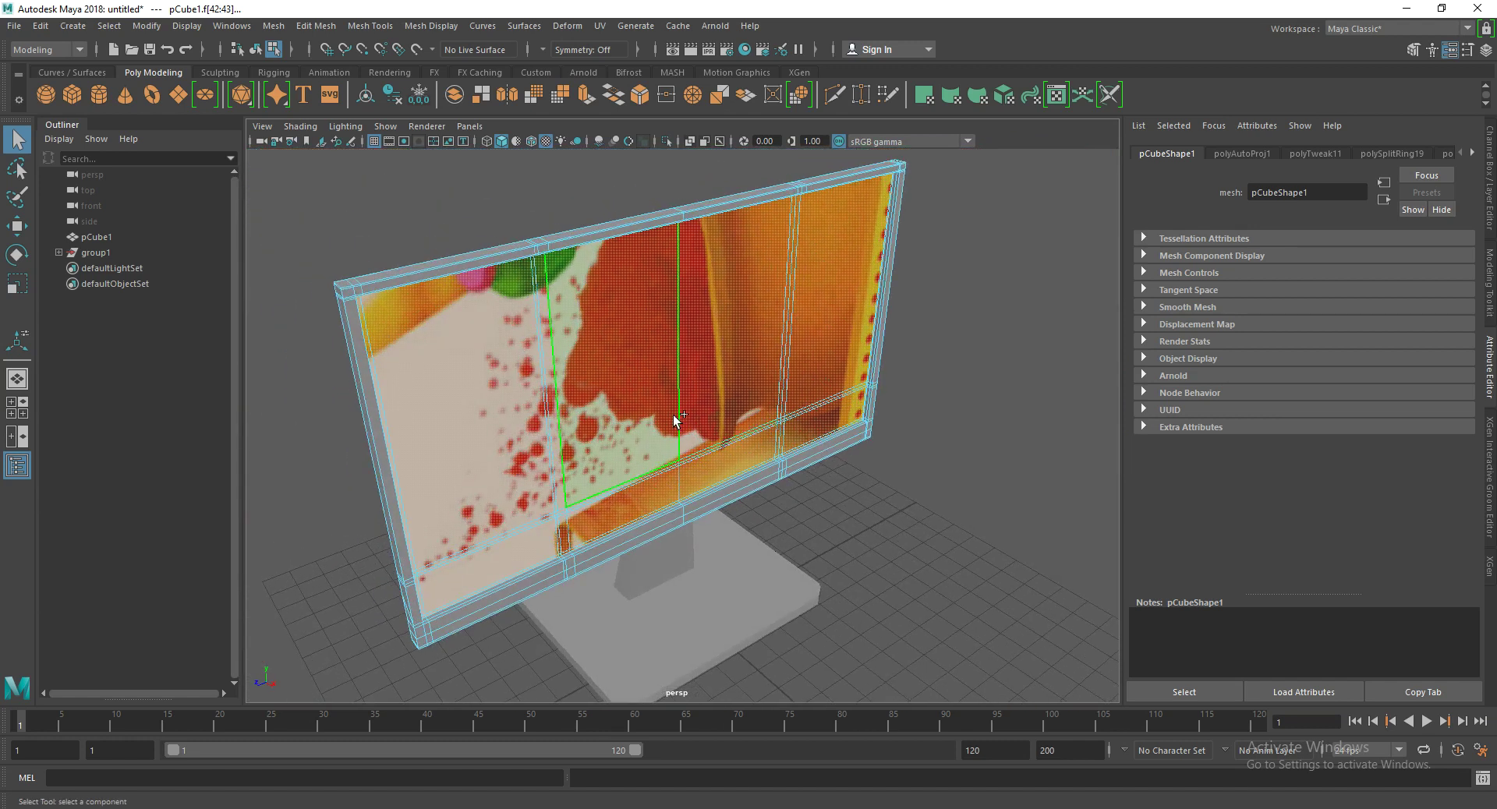
pyautogui.click(675, 419)
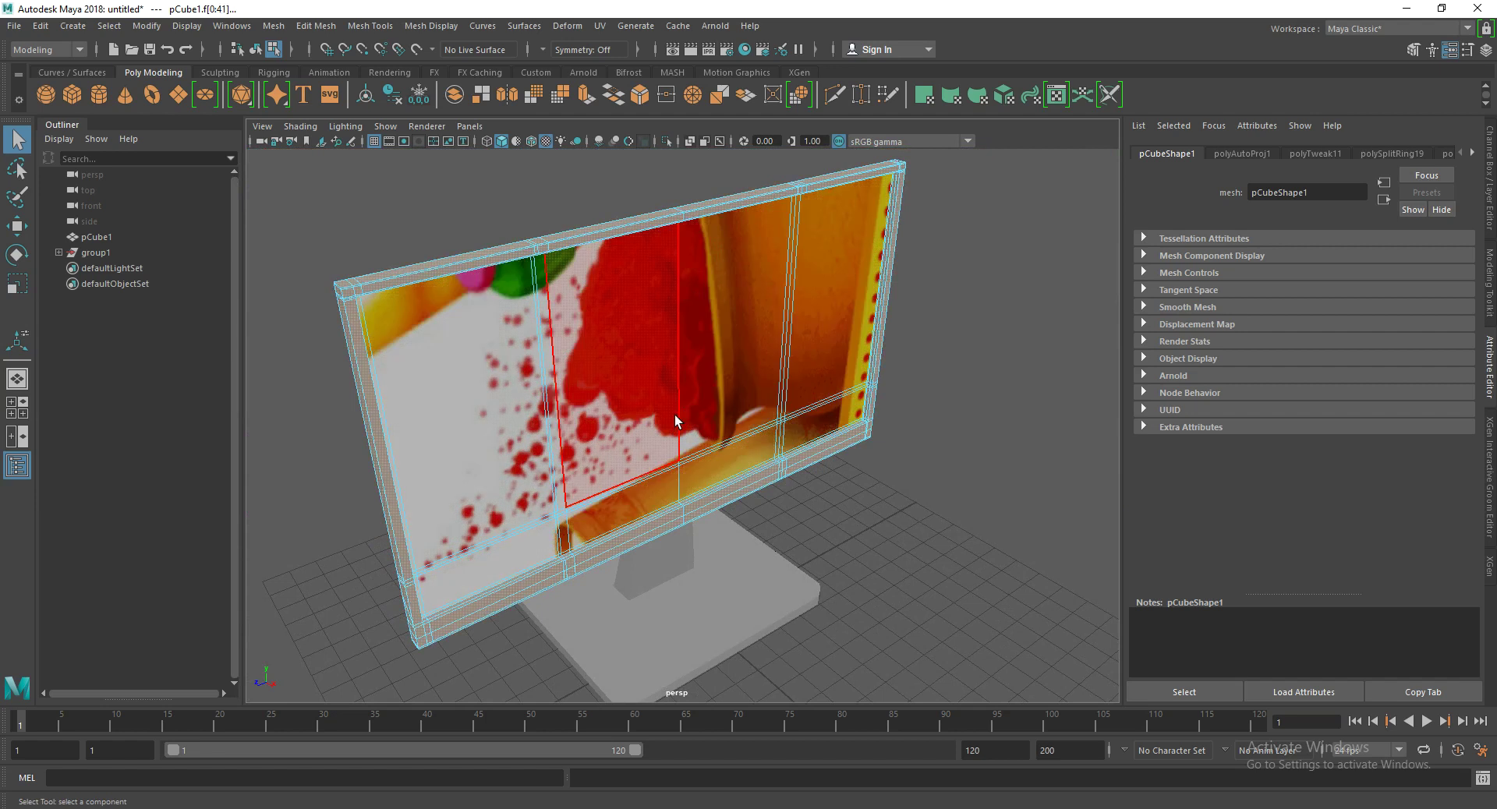
pyautogui.moveTo(630, 482)
pyautogui.keyDown('alt'); pyautogui.mouseDown()
pyautogui.moveTo(494, 454)
pyautogui.moveTo(620, 434)
pyautogui.mouseUp(); pyautogui.keyUp('alt')
pyautogui.rightClick(543, 346)
pyautogui.moveTo(538, 762)
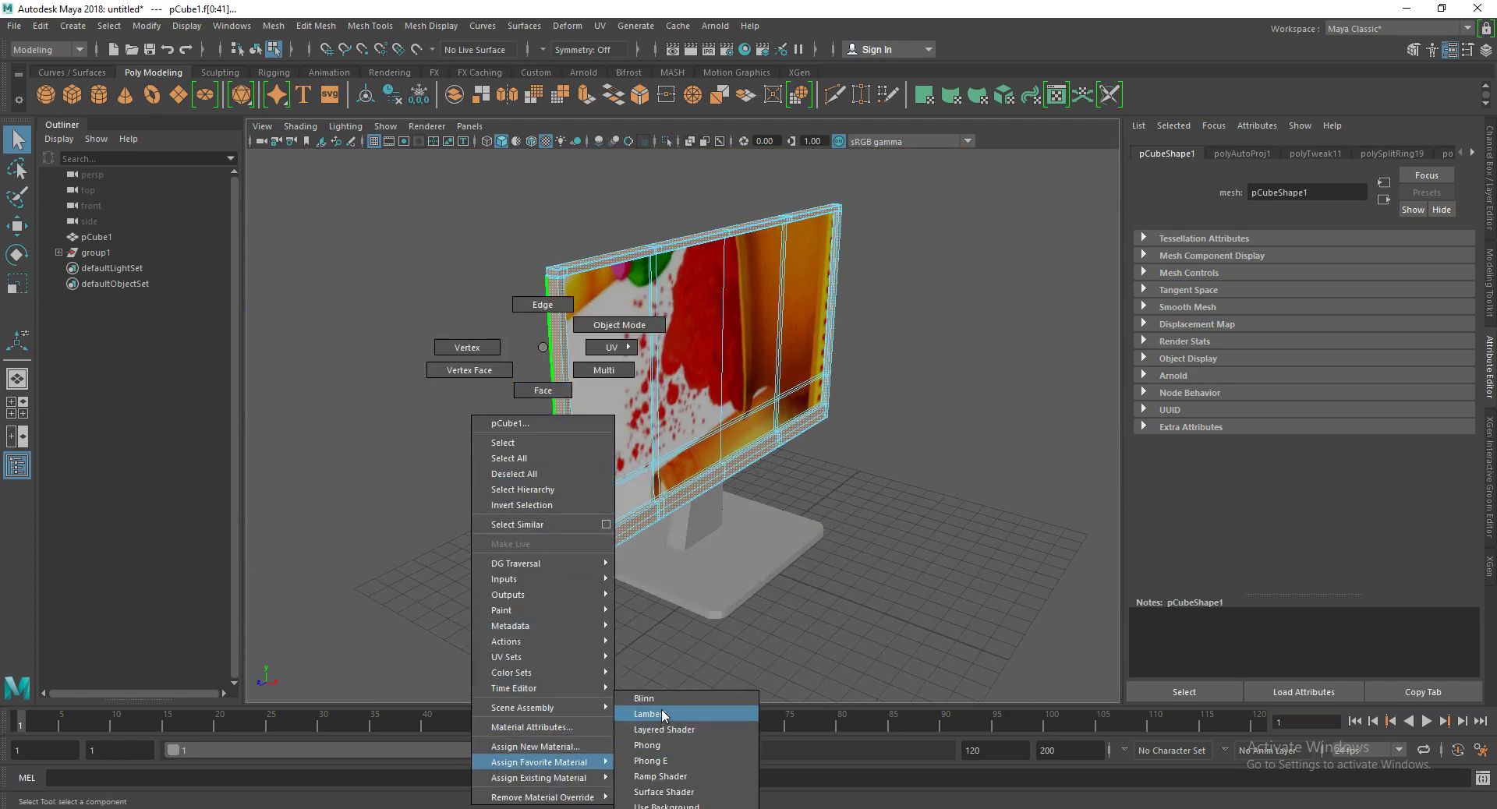
# Step: Assign a new Lambert material (lambert4) to the frame faces and darken its colour to near black
pyautogui.click(659, 714)
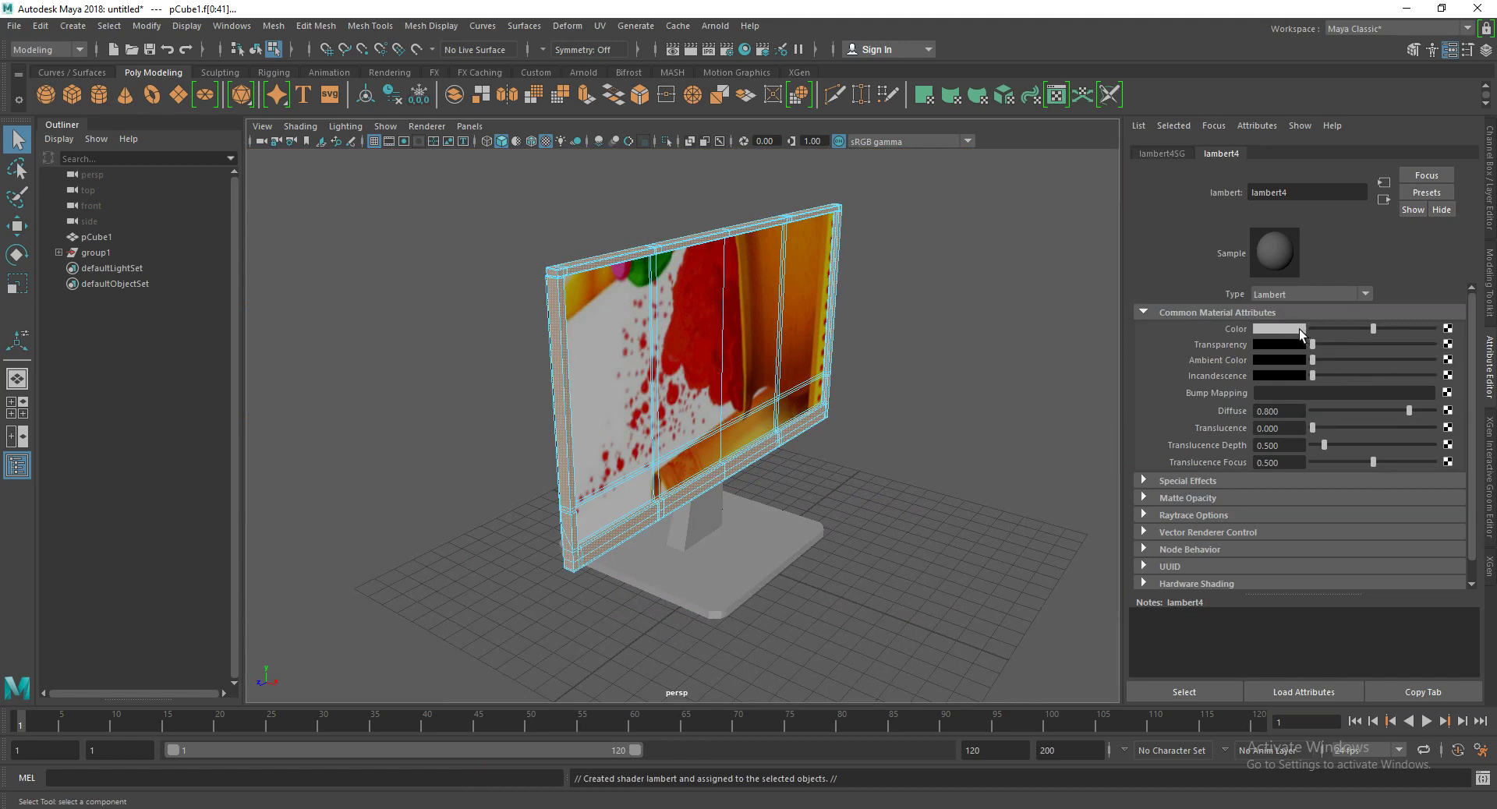
pyautogui.moveTo(1372, 325); pyautogui.dragTo(1324, 328)
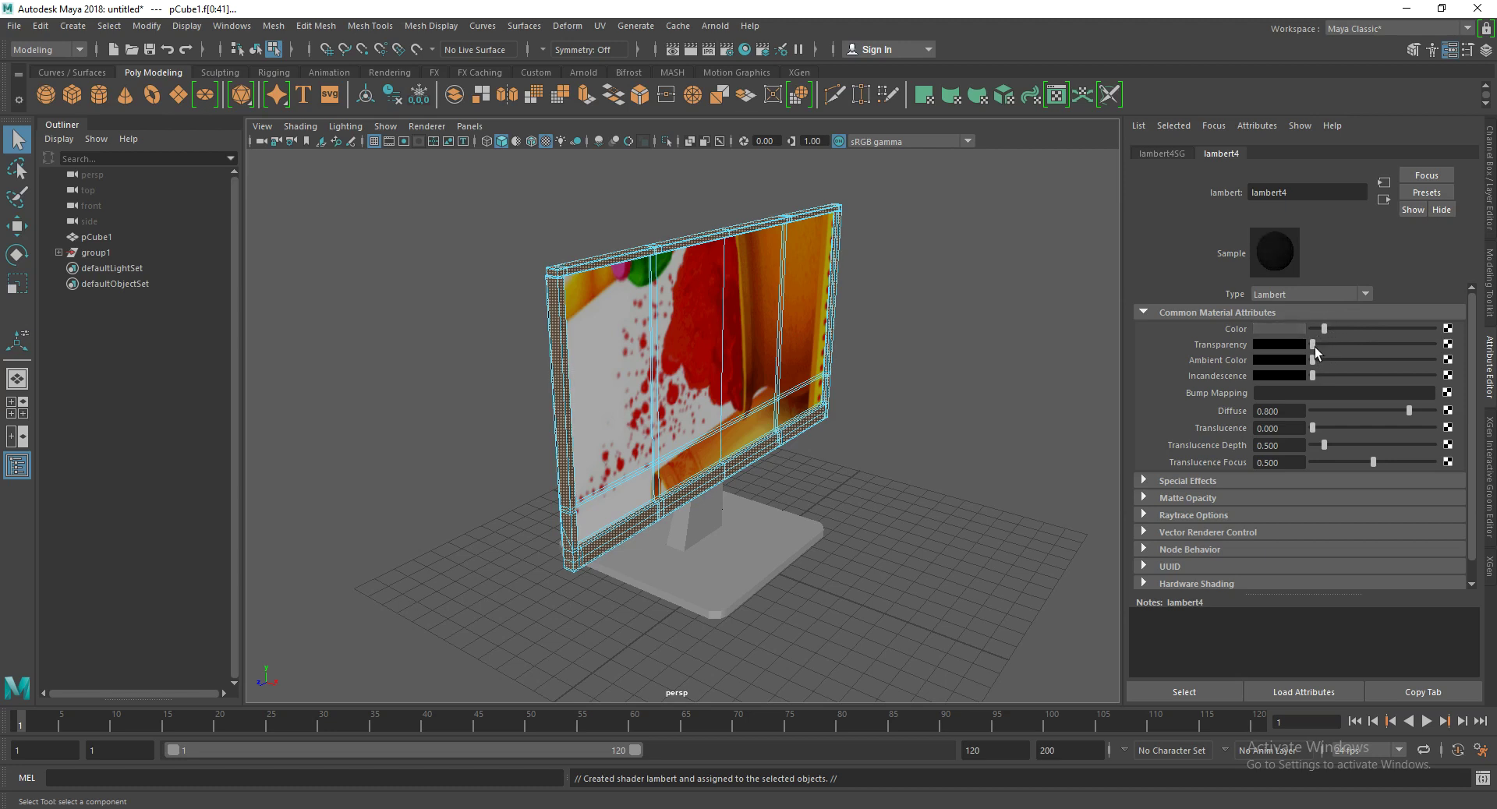
# Step: Give lambert4 a glow intensity of about 0.058, diffuse 1.000, and a light grey ambient colour
pyautogui.click(1144, 481)
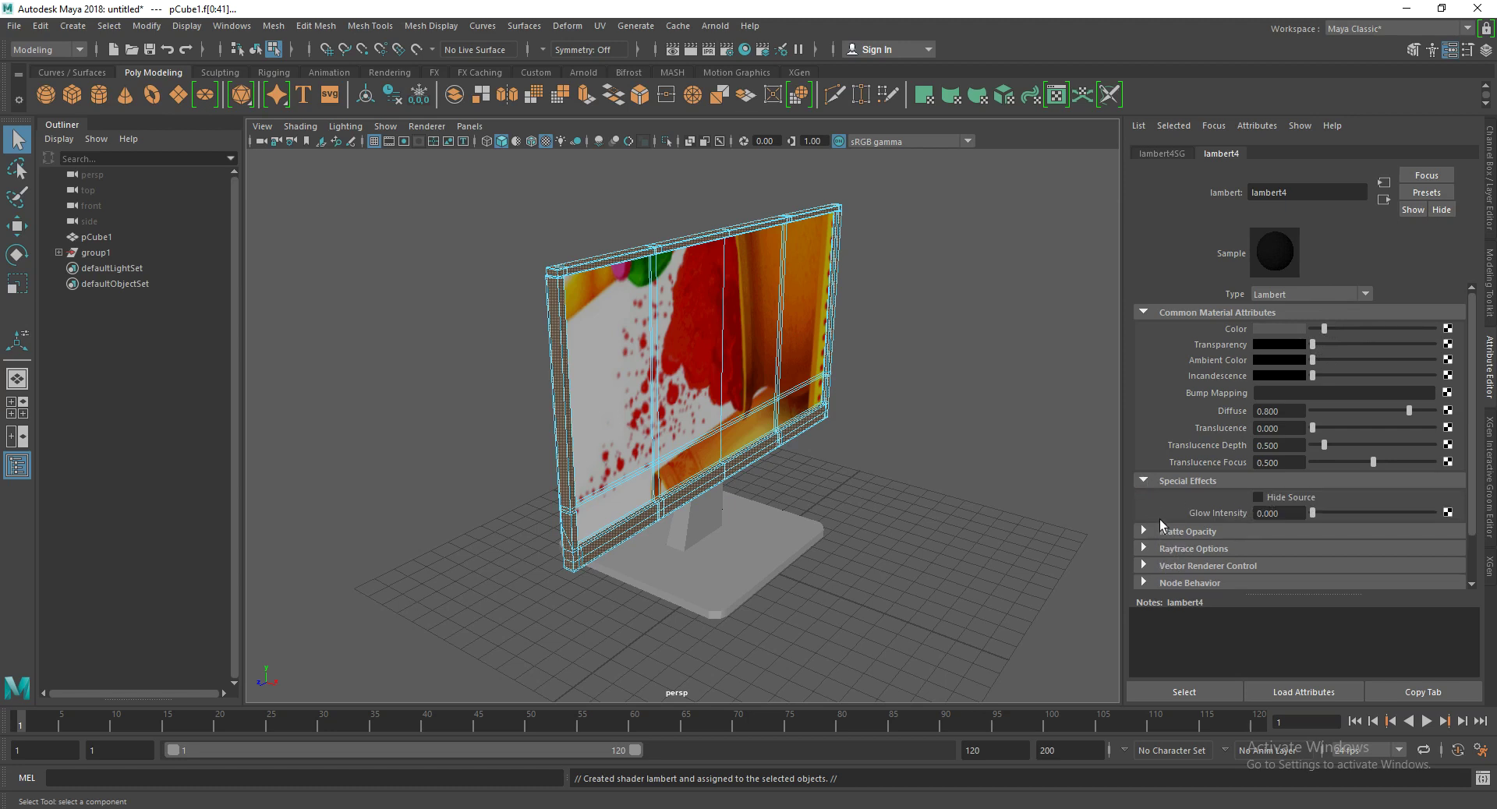
pyautogui.moveTo(1312, 513); pyautogui.dragTo(1329, 520)
pyautogui.click(1156, 487)
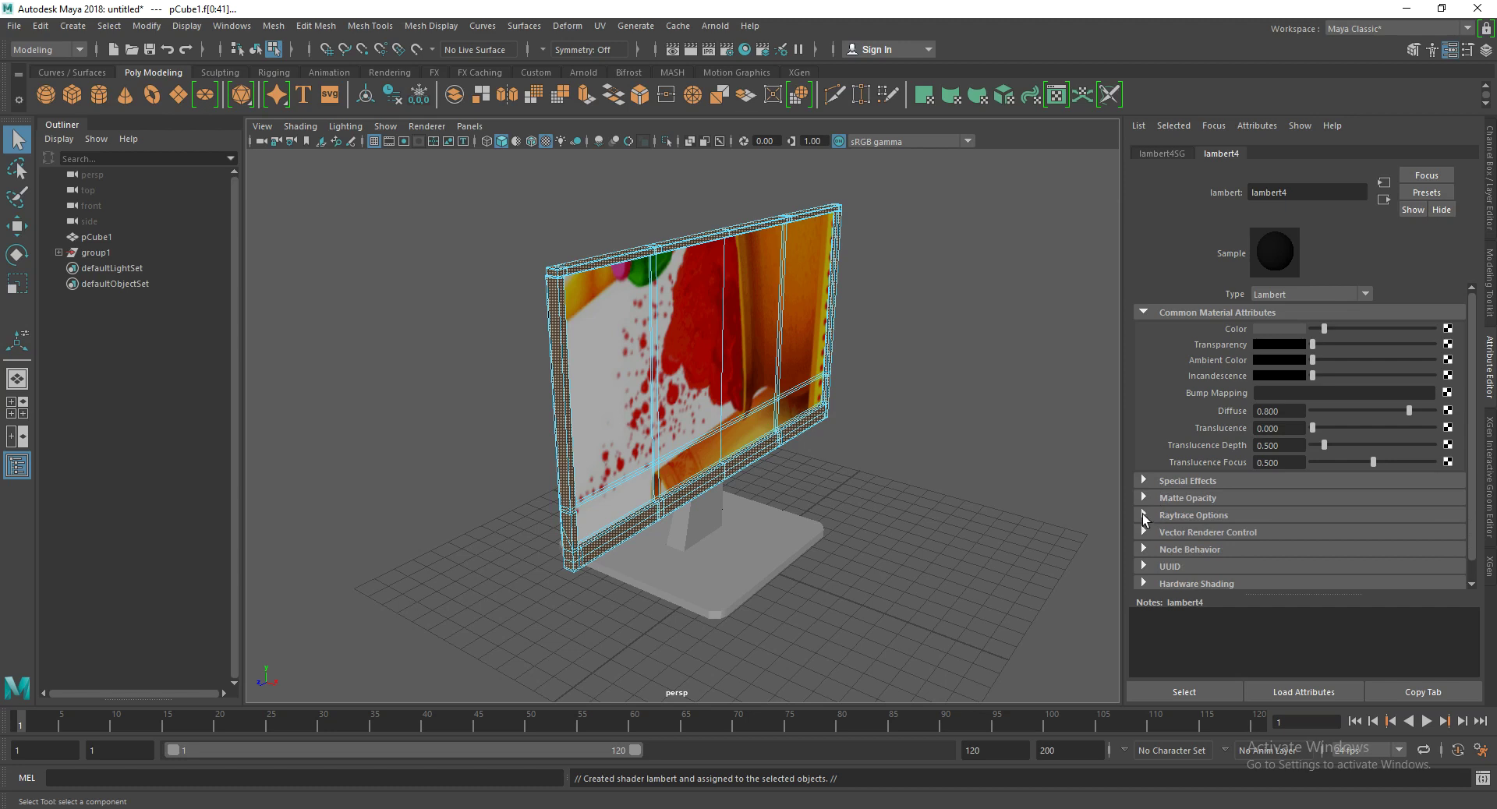
pyautogui.click(1143, 514)
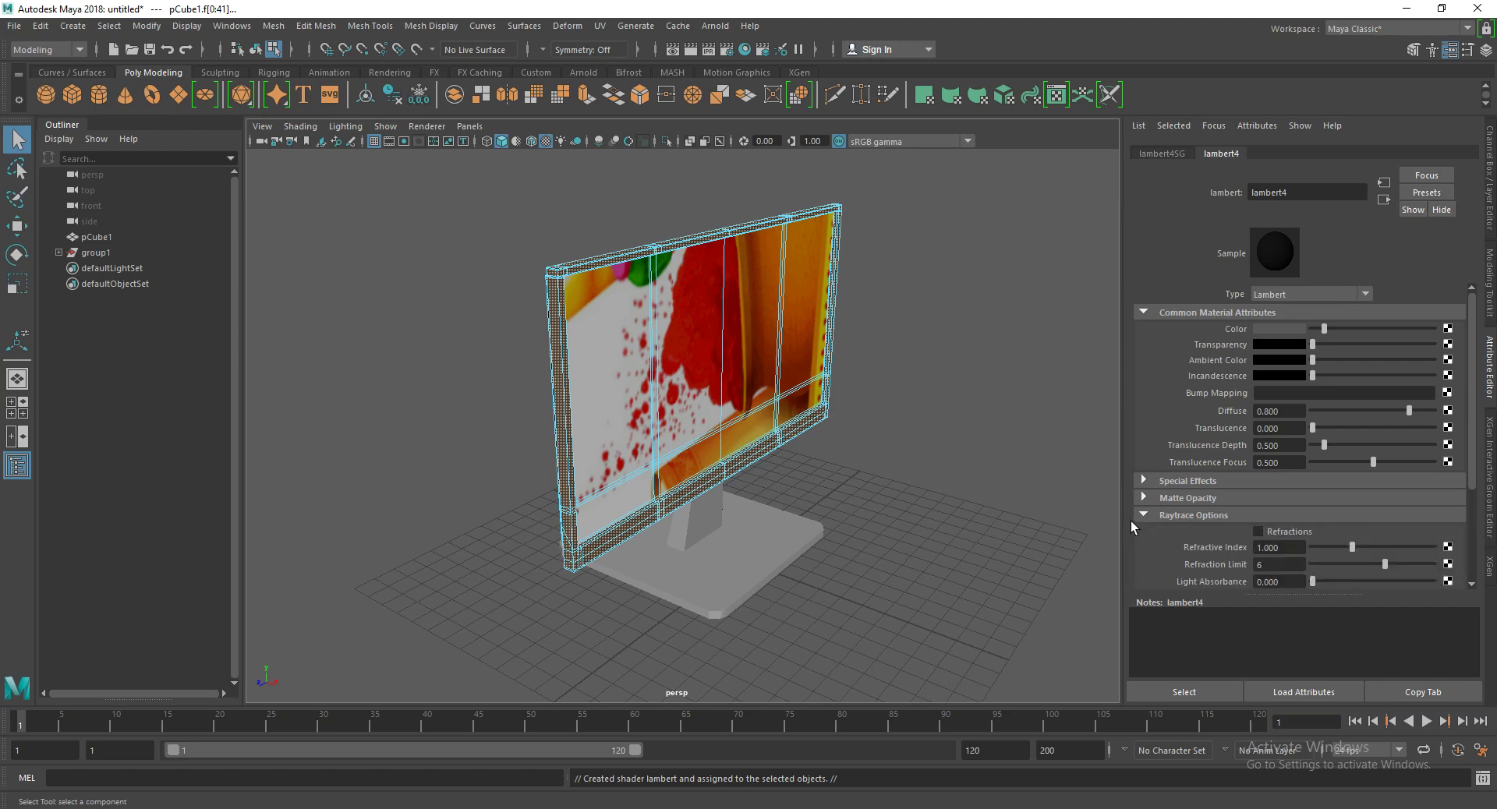
pyautogui.click(1146, 514)
pyautogui.click(1145, 502)
pyautogui.click(1144, 502)
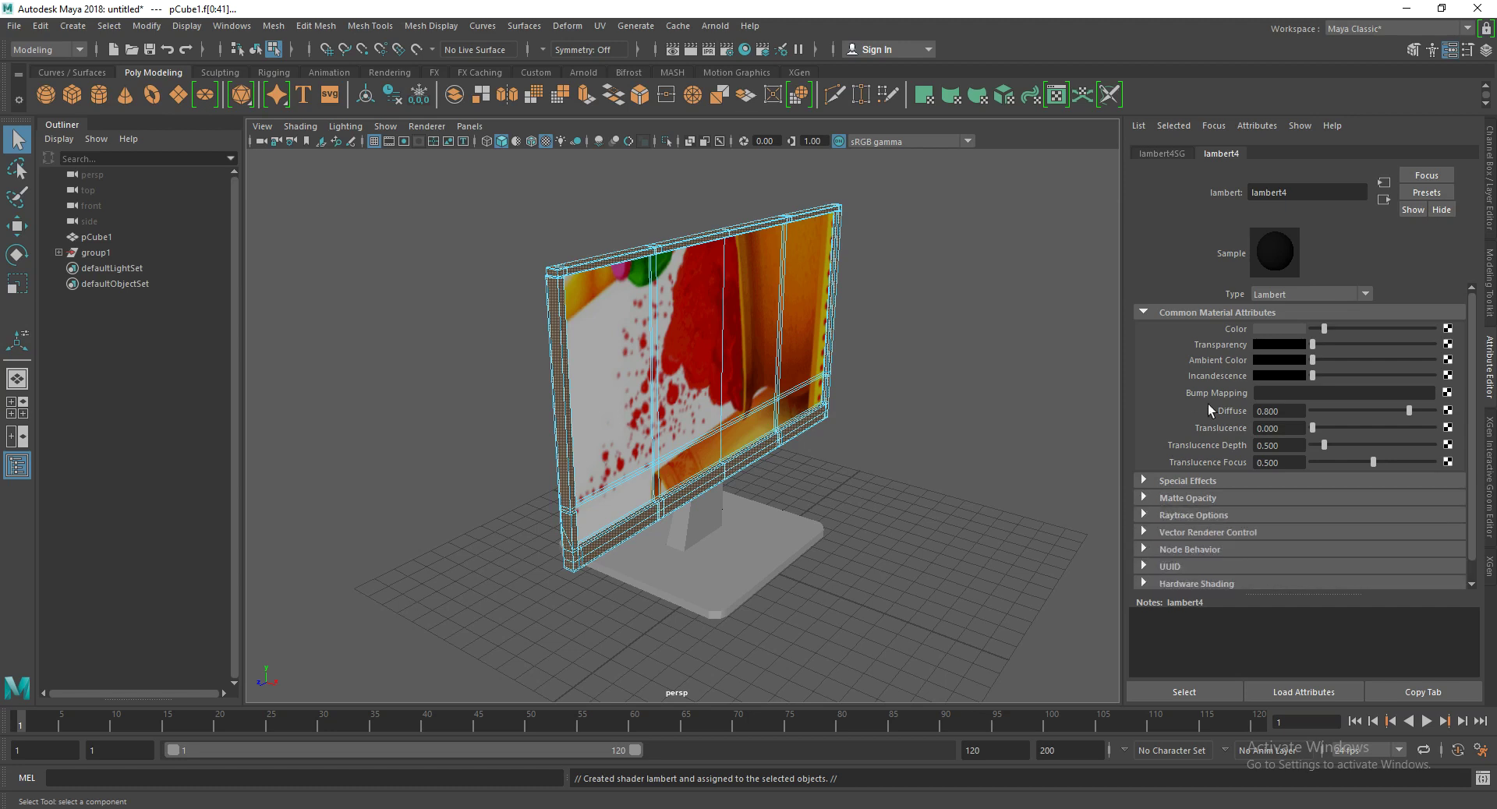
pyautogui.moveTo(1409, 411); pyautogui.dragTo(1495, 405)
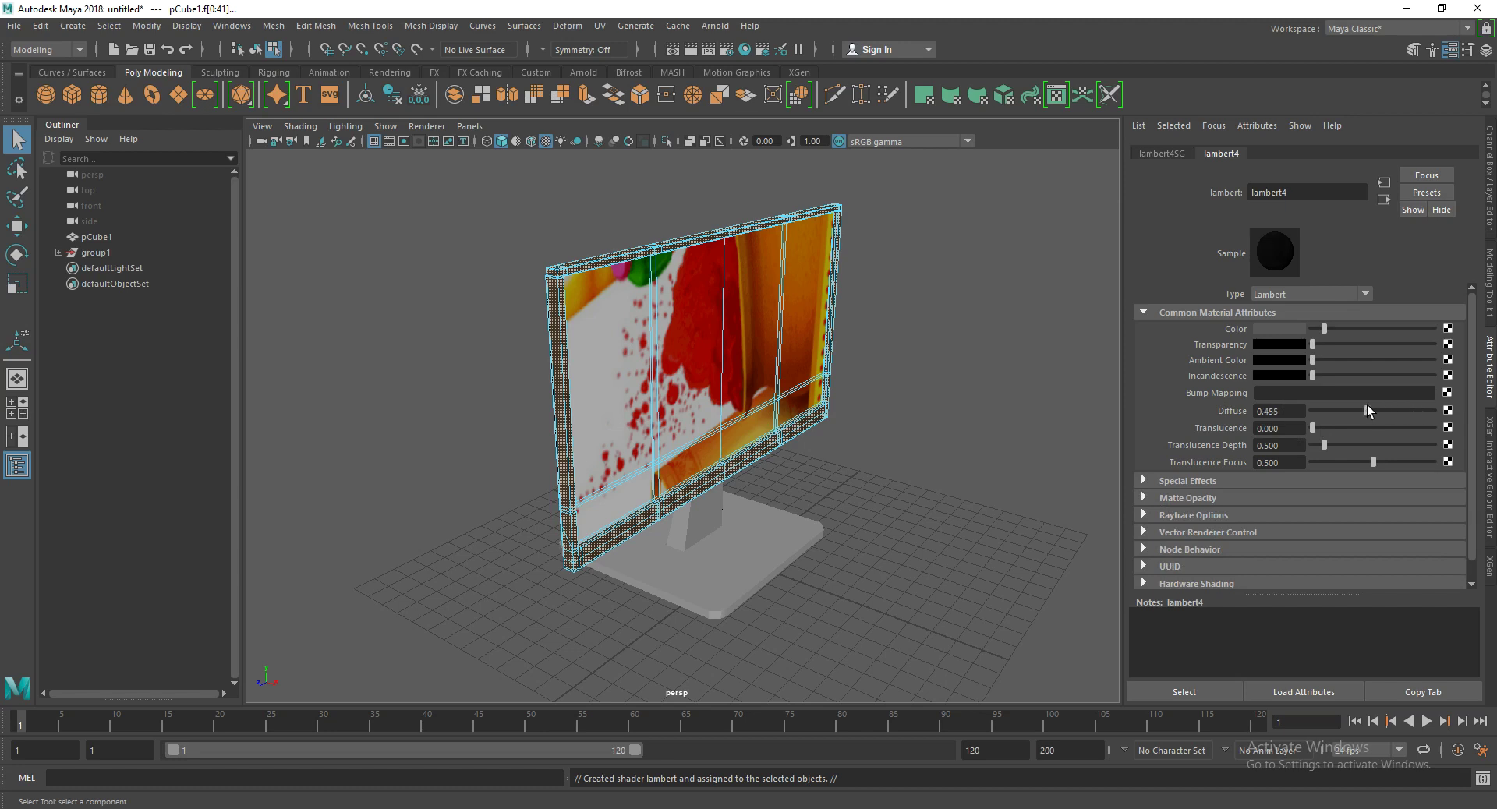
pyautogui.moveTo(1312, 354)
pyautogui.mouseDown()
pyautogui.moveTo(1366, 355)
pyautogui.moveTo(1332, 329)
pyautogui.mouseUp()
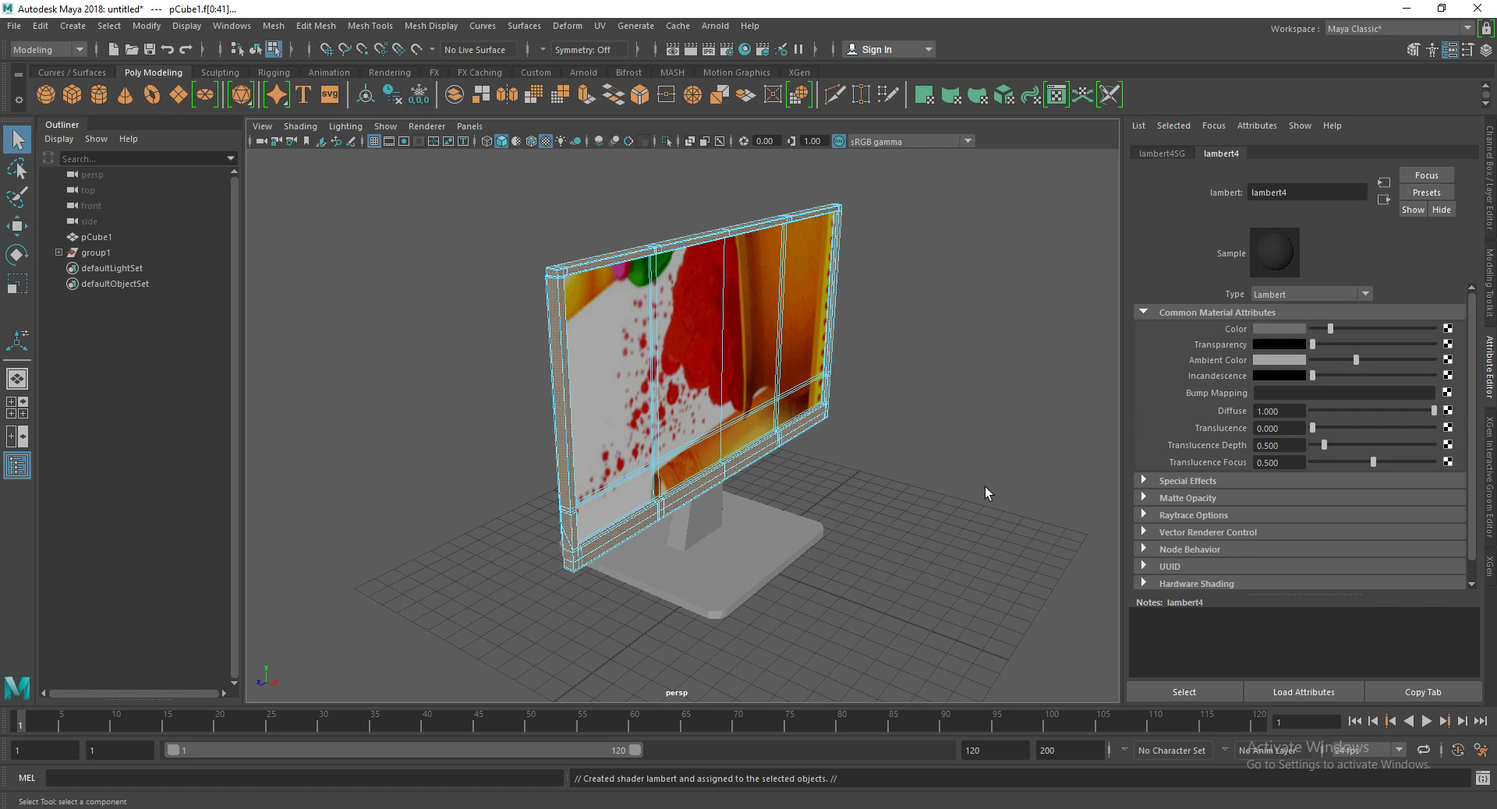
# Step: In object mode, select the monitor base and assign it the existing lambert4 material
pyautogui.moveTo(717, 414); pyautogui.dragTo(866, 327, button='right')
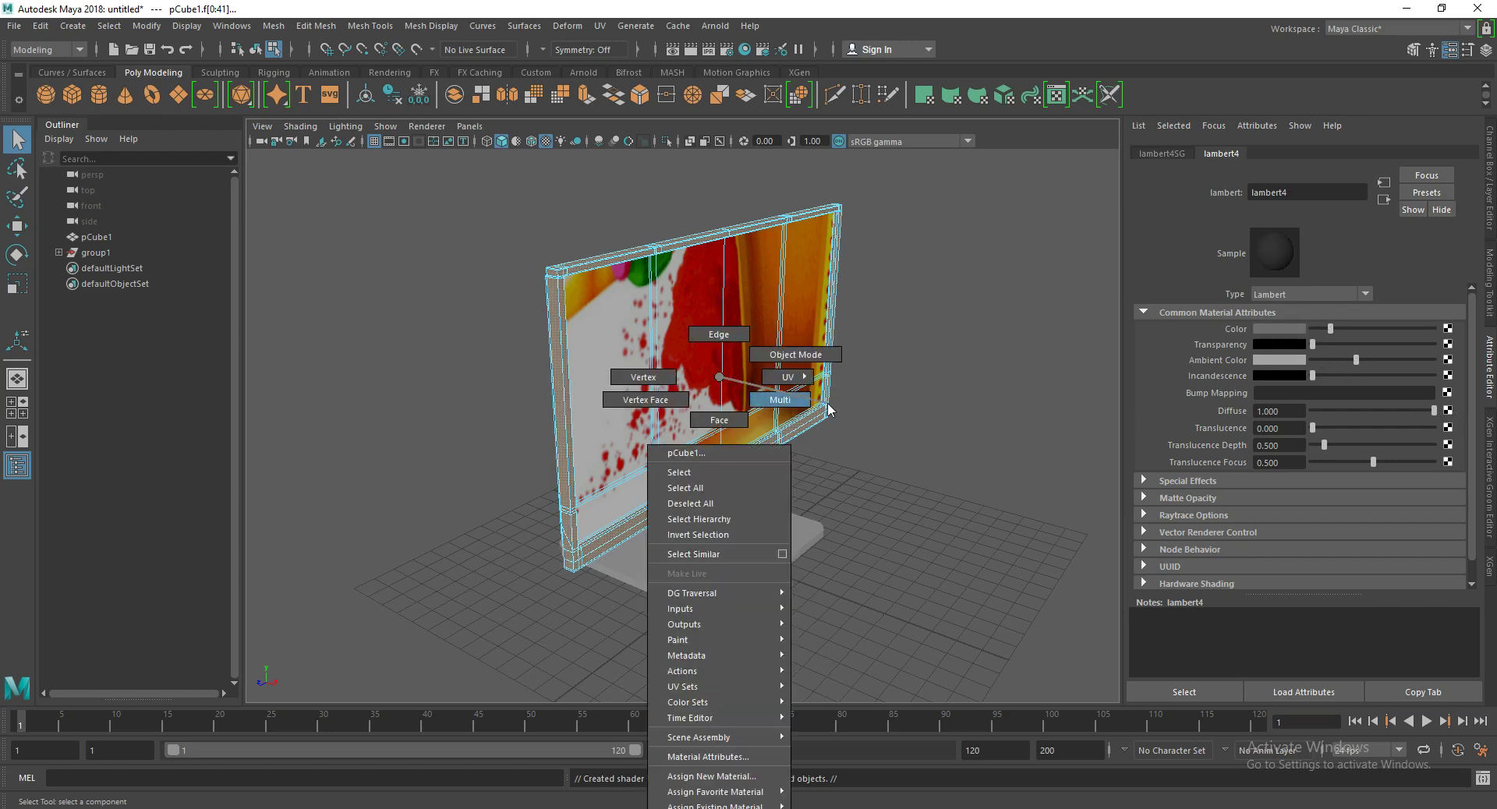
pyautogui.click(934, 359)
pyautogui.click(716, 559)
pyautogui.scroll(3, 670, 562)
pyautogui.scroll(2, 625, 559)
pyautogui.scroll(-3, 627, 569)
pyautogui.rightClick(631, 376)
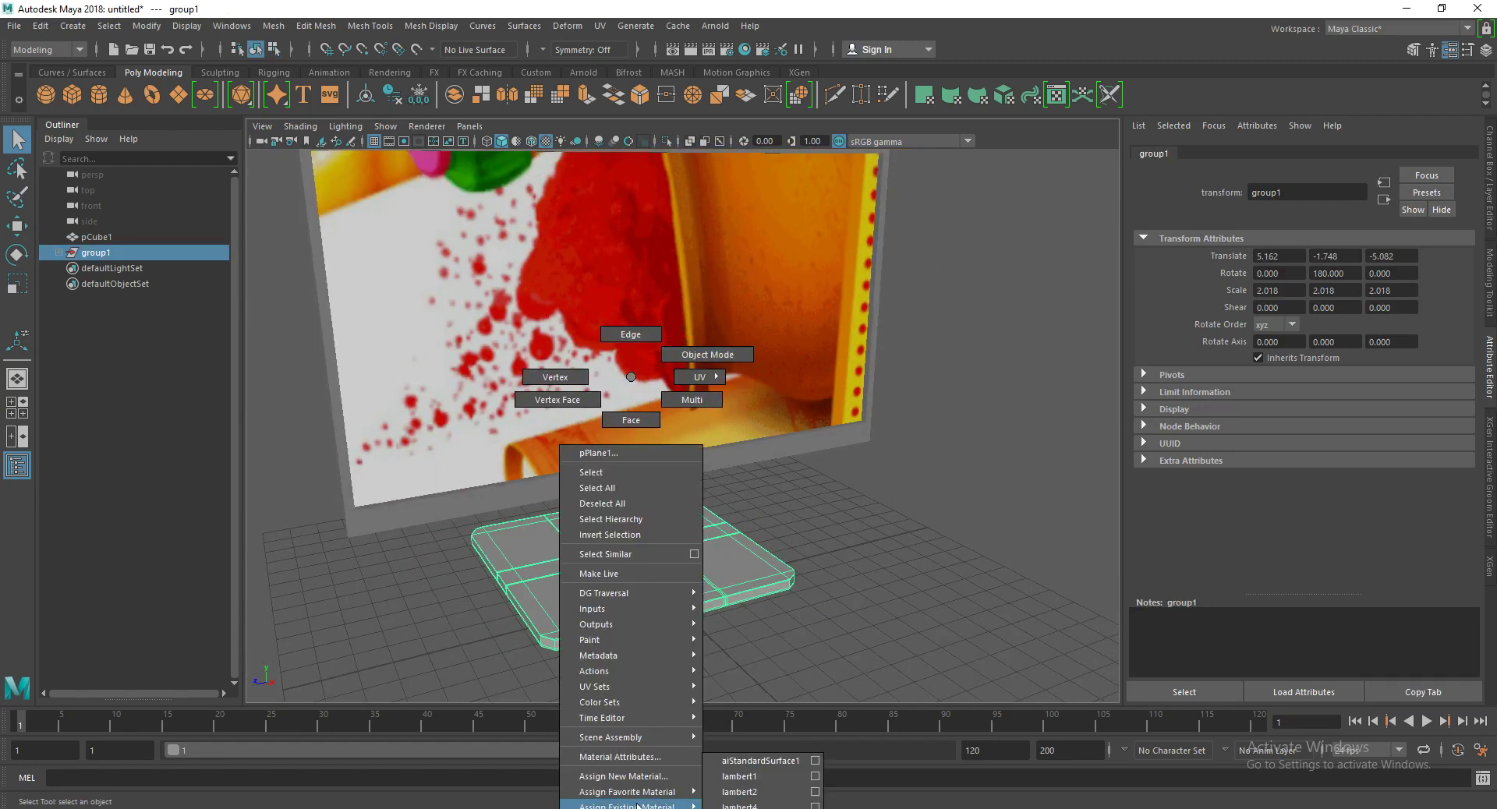
pyautogui.moveTo(627, 804)
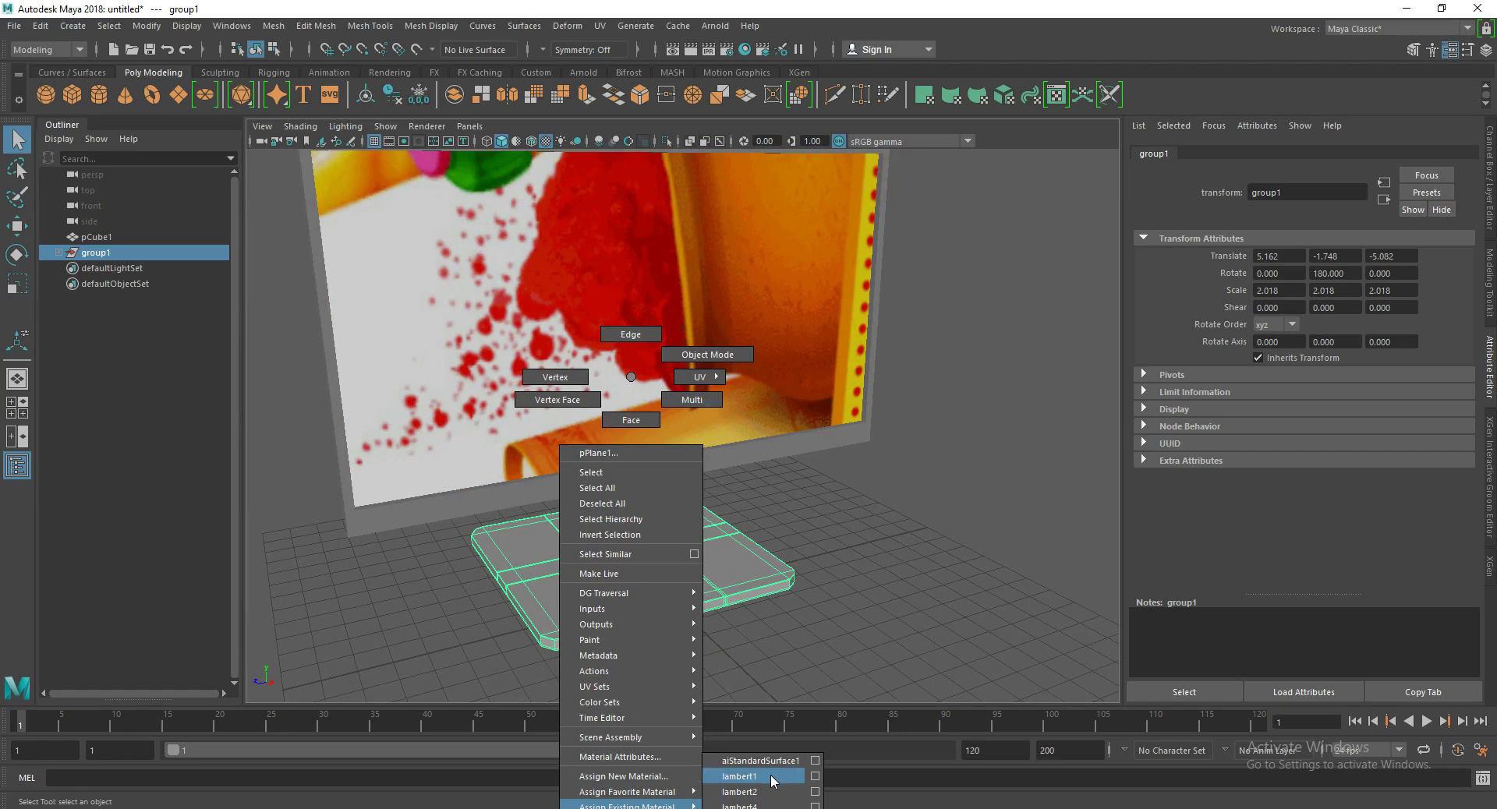
pyautogui.click(757, 805)
# Step: Deselect the base and orbit to a front three-quarter view of the monitor
pyautogui.click(868, 634)
pyautogui.scroll(-3, 869, 634)
pyautogui.moveTo(869, 634)
pyautogui.keyDown('alt'); pyautogui.mouseDown()
pyautogui.moveTo(648, 595)
pyautogui.moveTo(471, 595)
pyautogui.moveTo(566, 655)
pyautogui.moveTo(822, 575)
pyautogui.moveTo(728, 595)
pyautogui.mouseUp(); pyautogui.keyUp('alt')
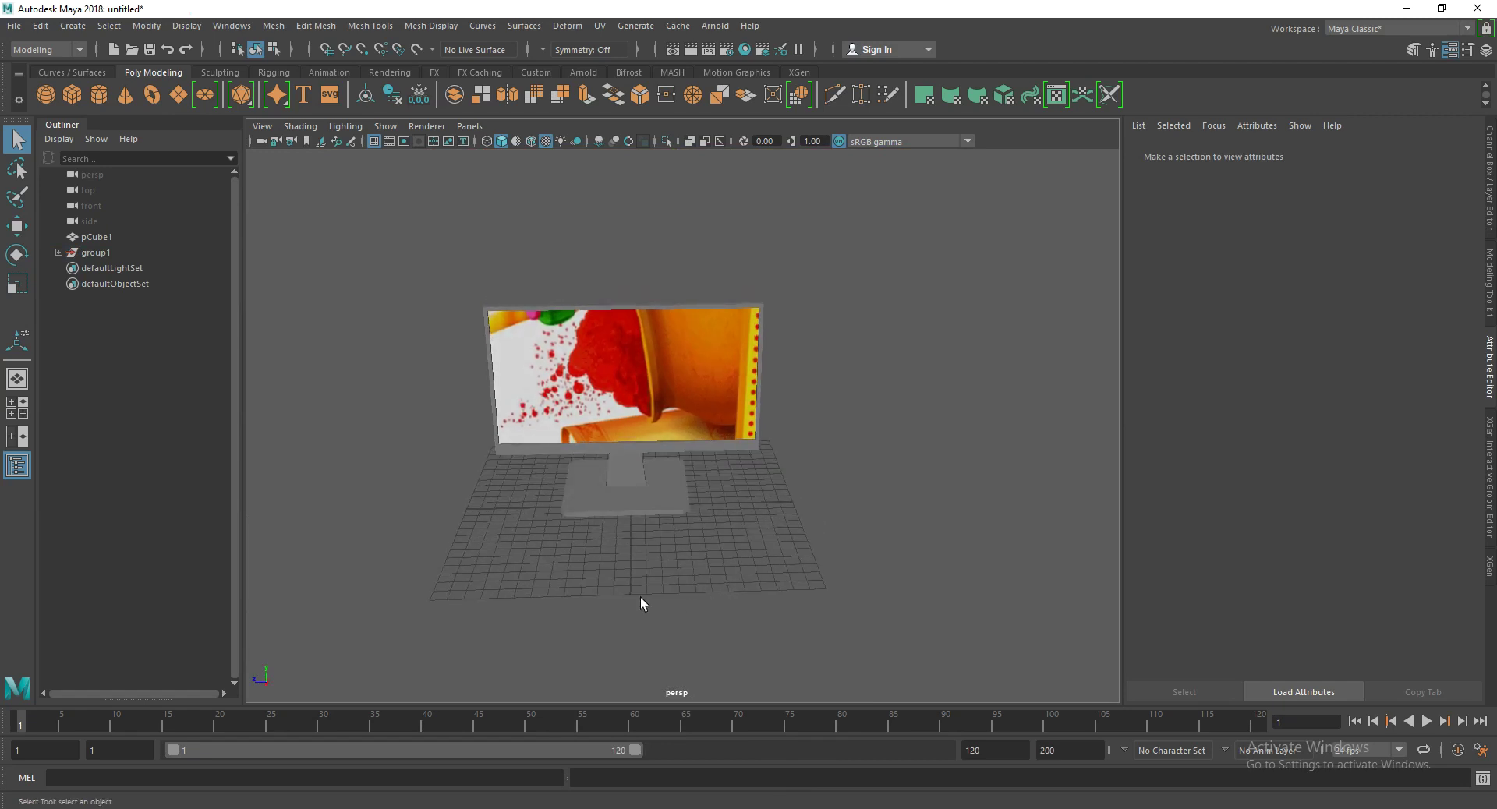
pyautogui.scroll(2, 607, 591)
pyautogui.keyDown('alt'); pyautogui.moveTo(607, 591); pyautogui.dragTo(690, 596); pyautogui.keyUp('alt')
pyautogui.scroll(2, 677, 512)
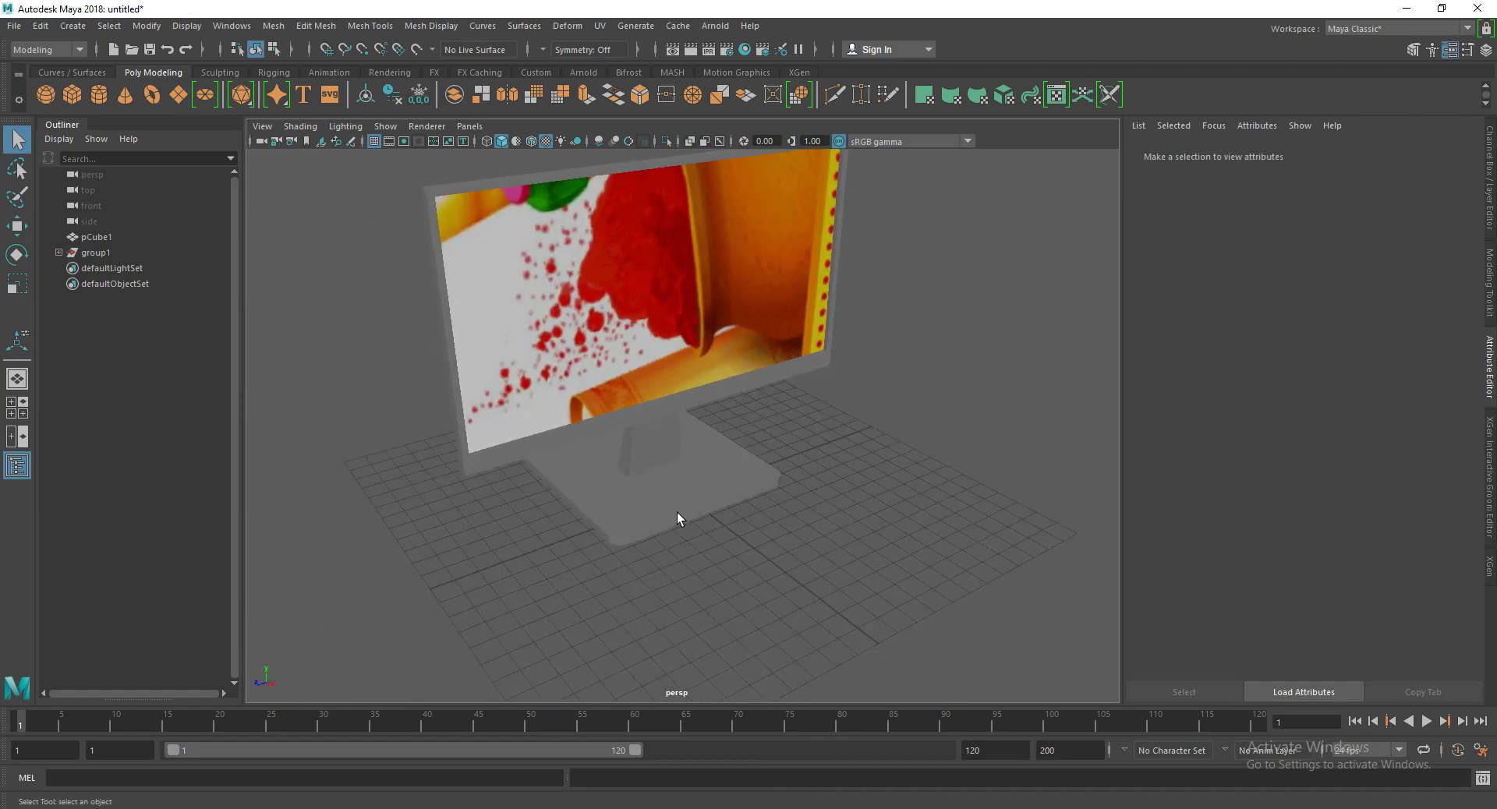
# Step: Render a test frame in Arnold; it comes out black with a 'No light in scene' warning
pyautogui.click(690, 54)
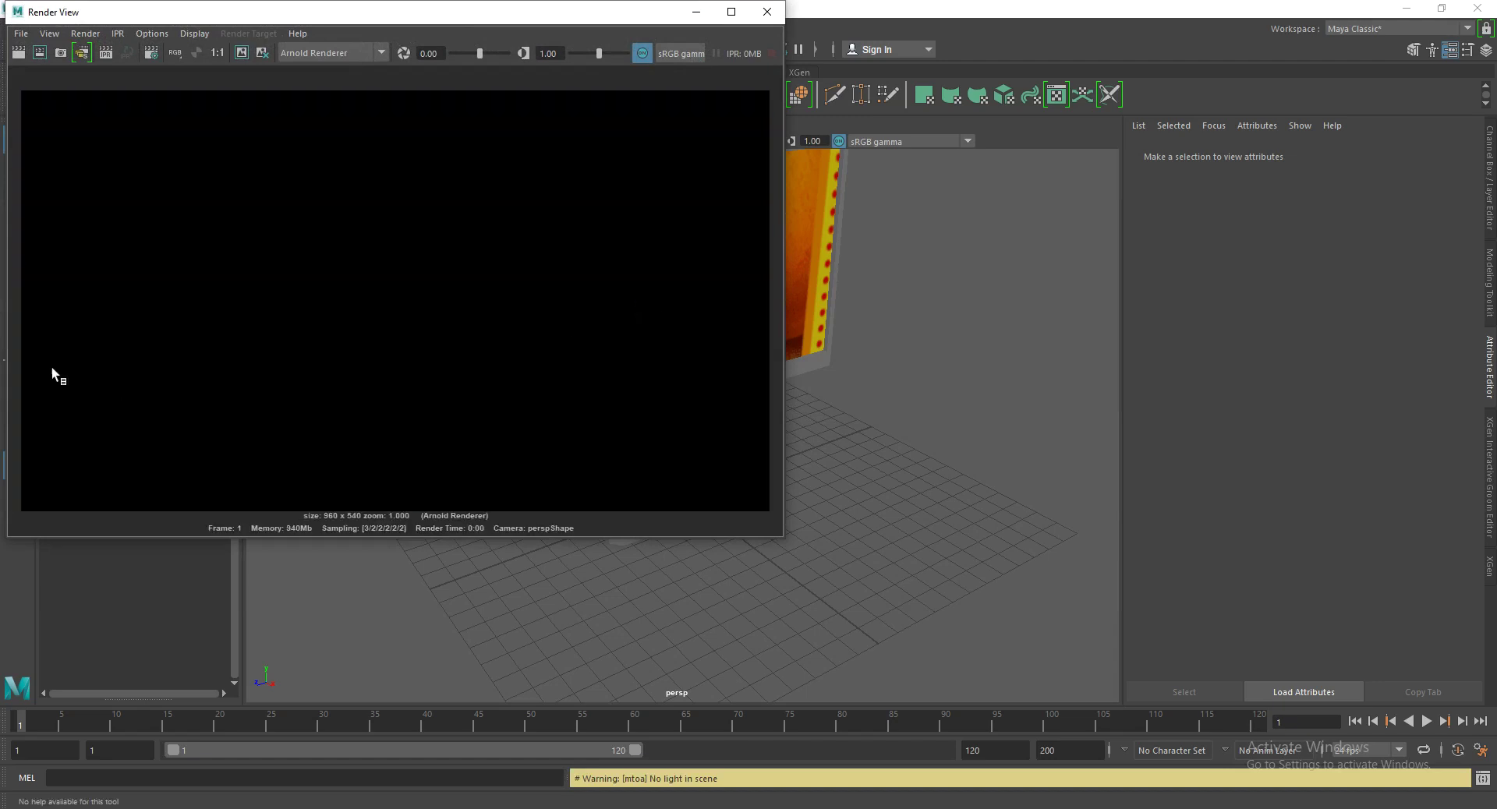
pyautogui.click(767, 11)
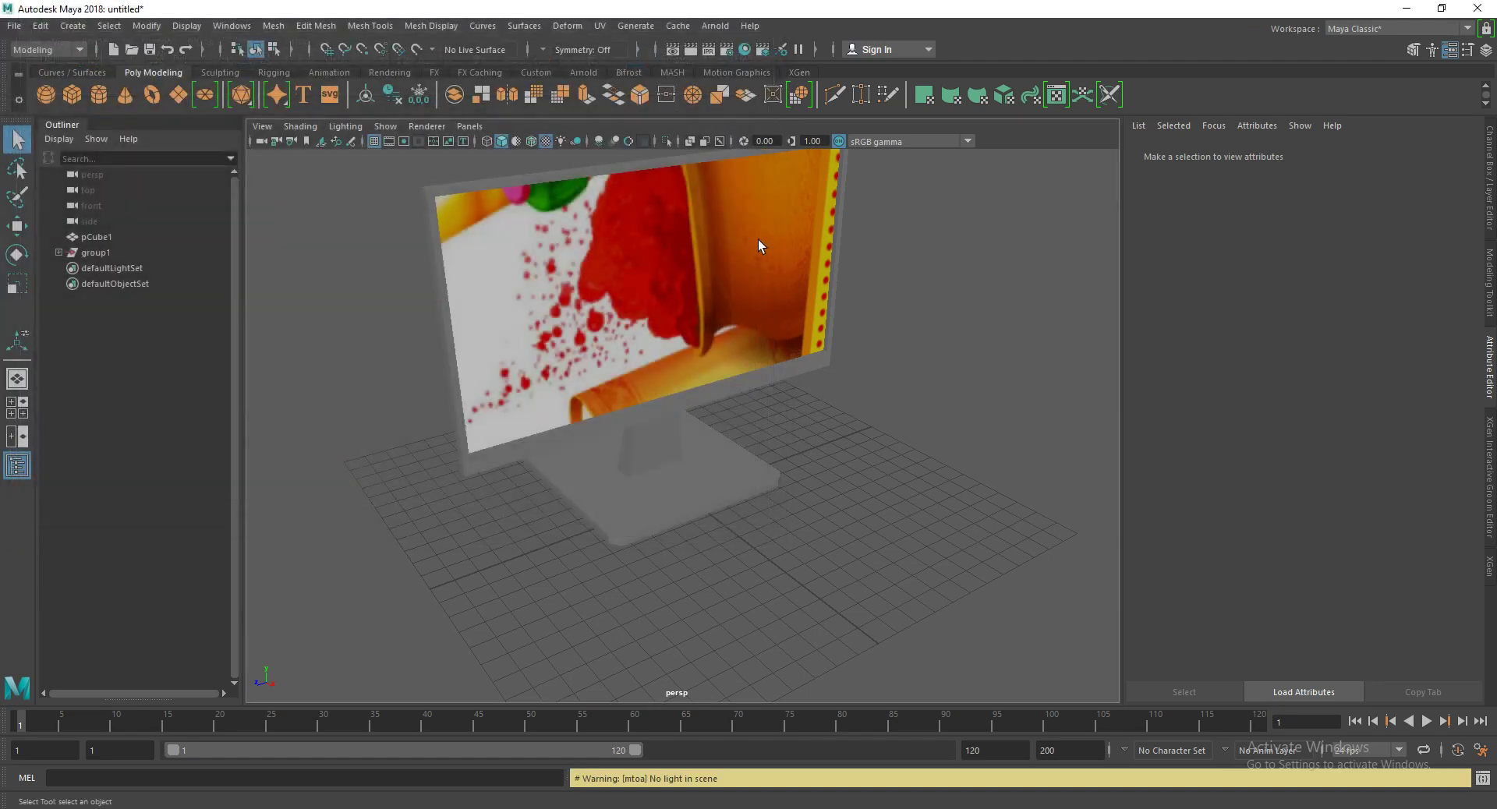
pyautogui.click(719, 30)
pyautogui.moveTo(728, 105)
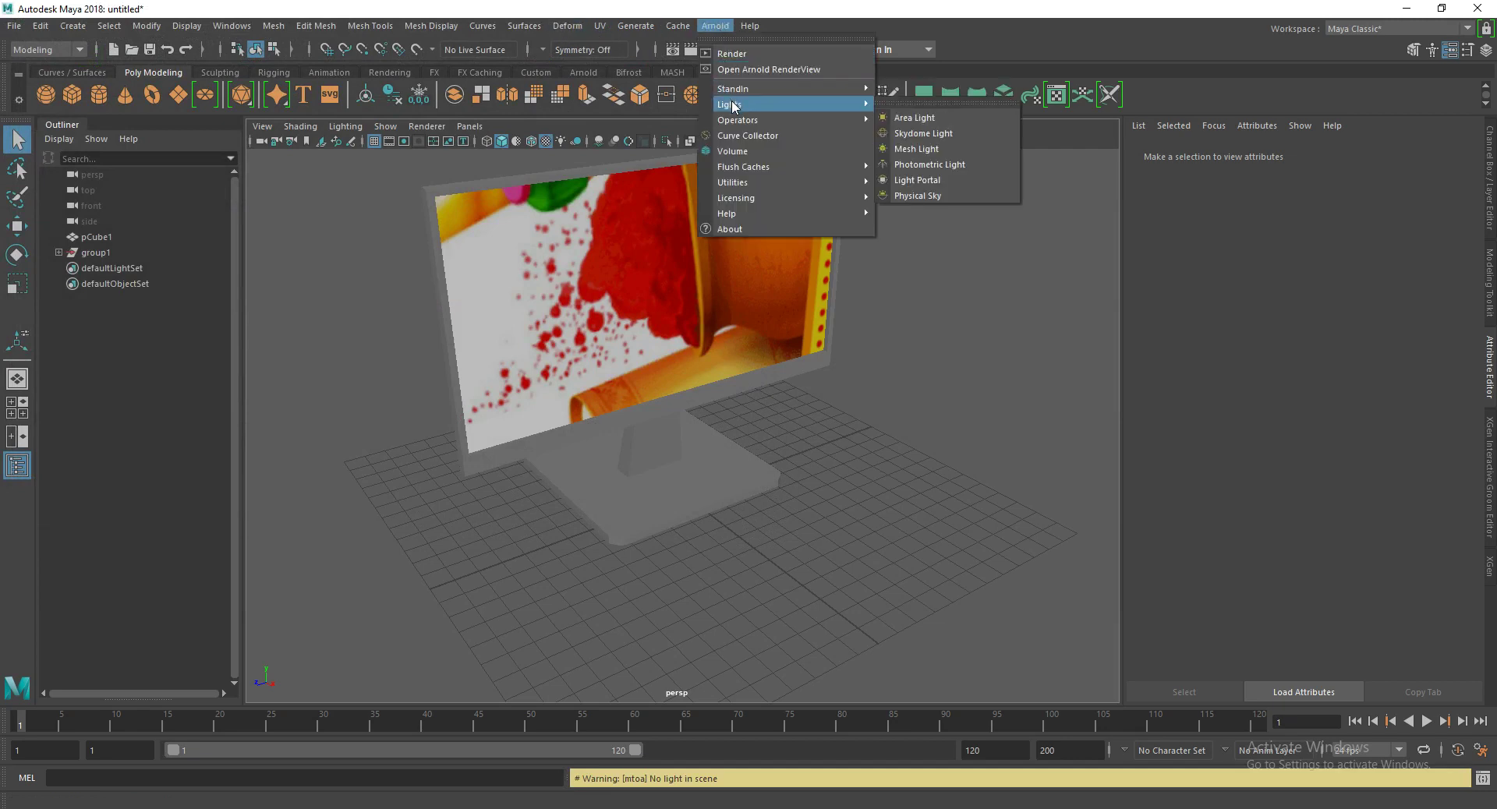
# Step: Add an Arnold skydome light and re-render, showing the textured monitor lit on white
pyautogui.click(904, 138)
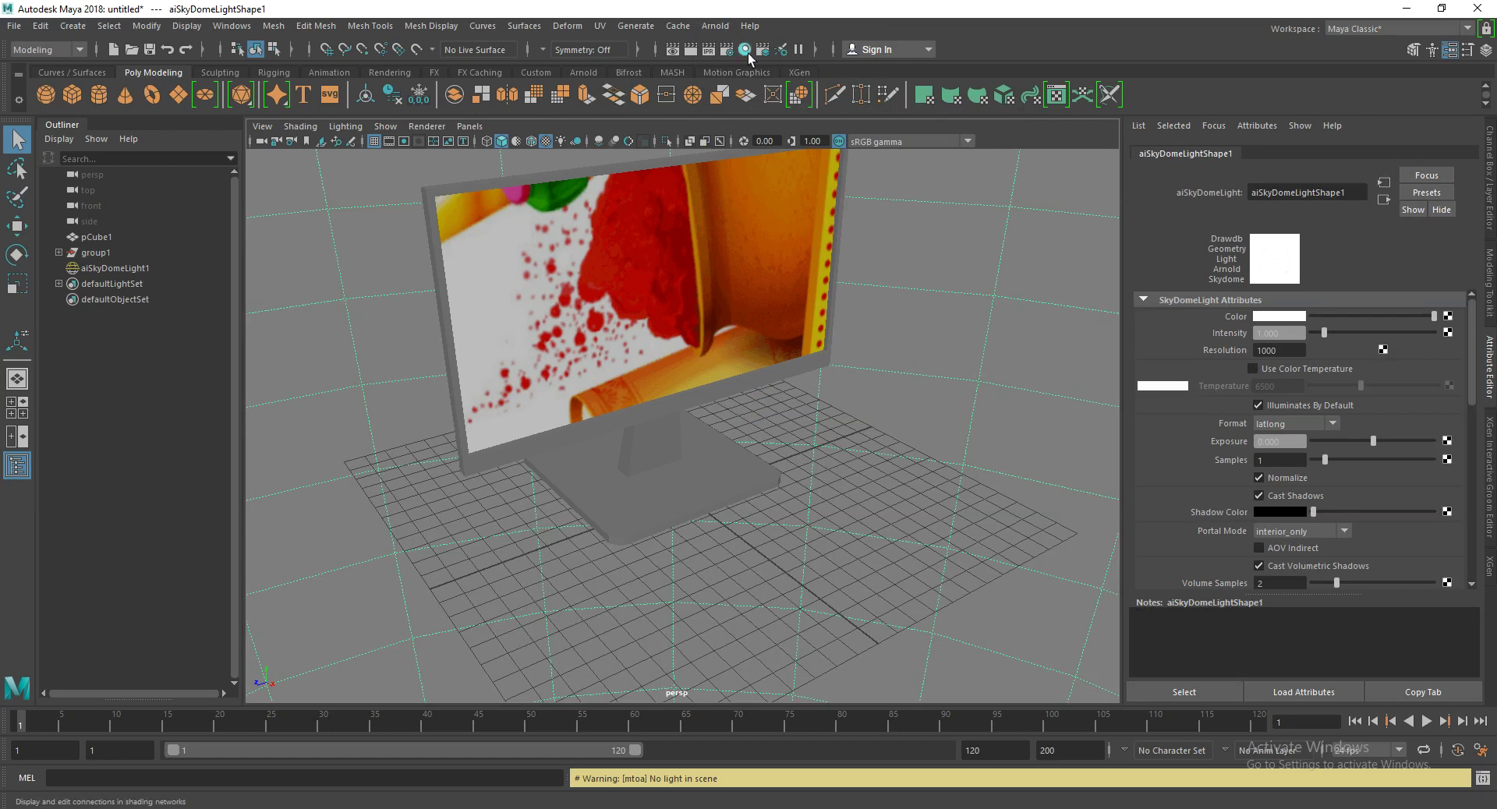
pyautogui.click(694, 53)
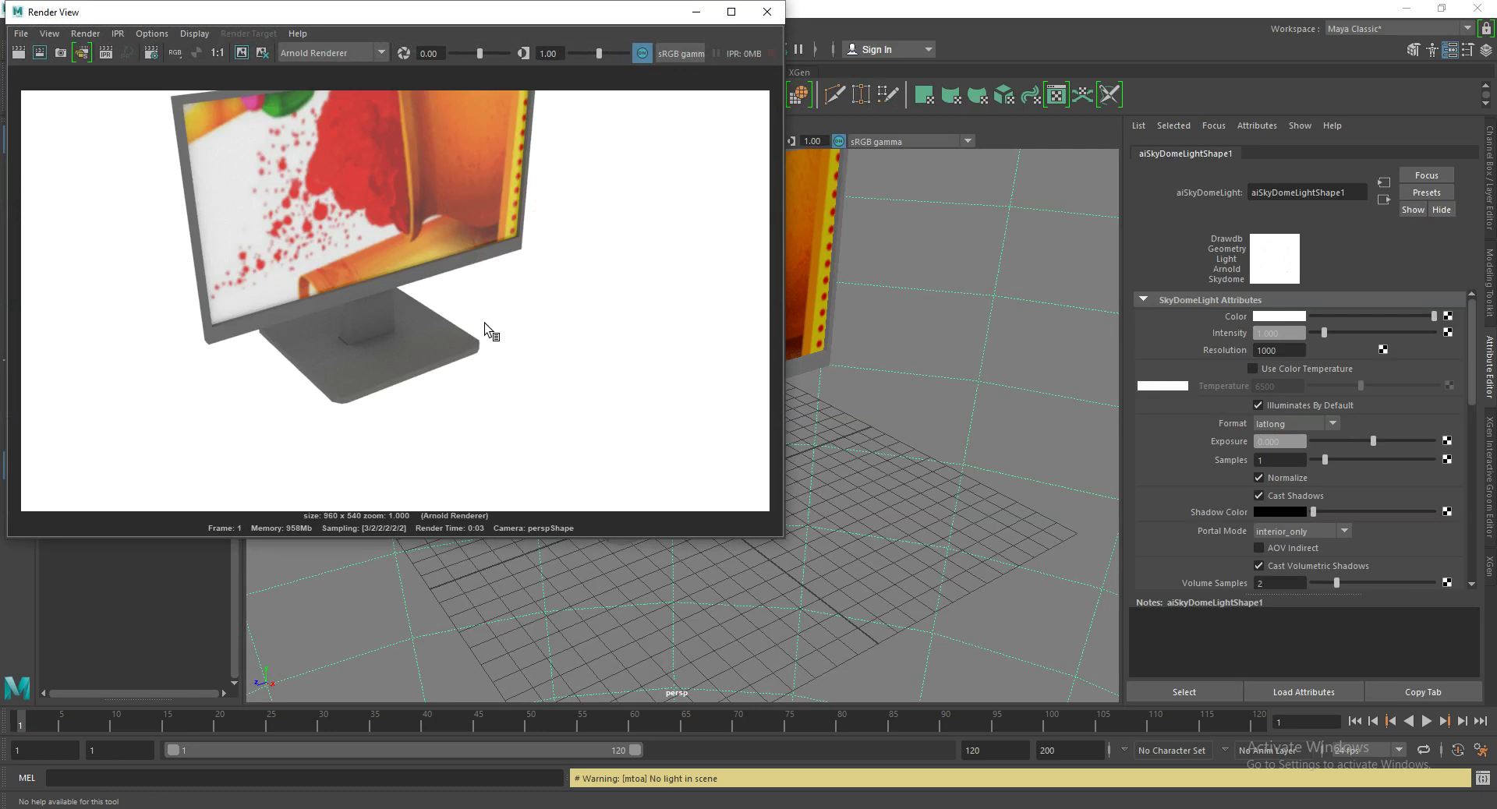
pyautogui.click(767, 11)
# Step: Select the skydome light and display its aiSkyDomeLightShape1 lighting attributes
pyautogui.keyDown('alt'); pyautogui.moveTo(867, 320); pyautogui.dragTo(805, 369); pyautogui.keyUp('alt')
pyautogui.click(897, 312)
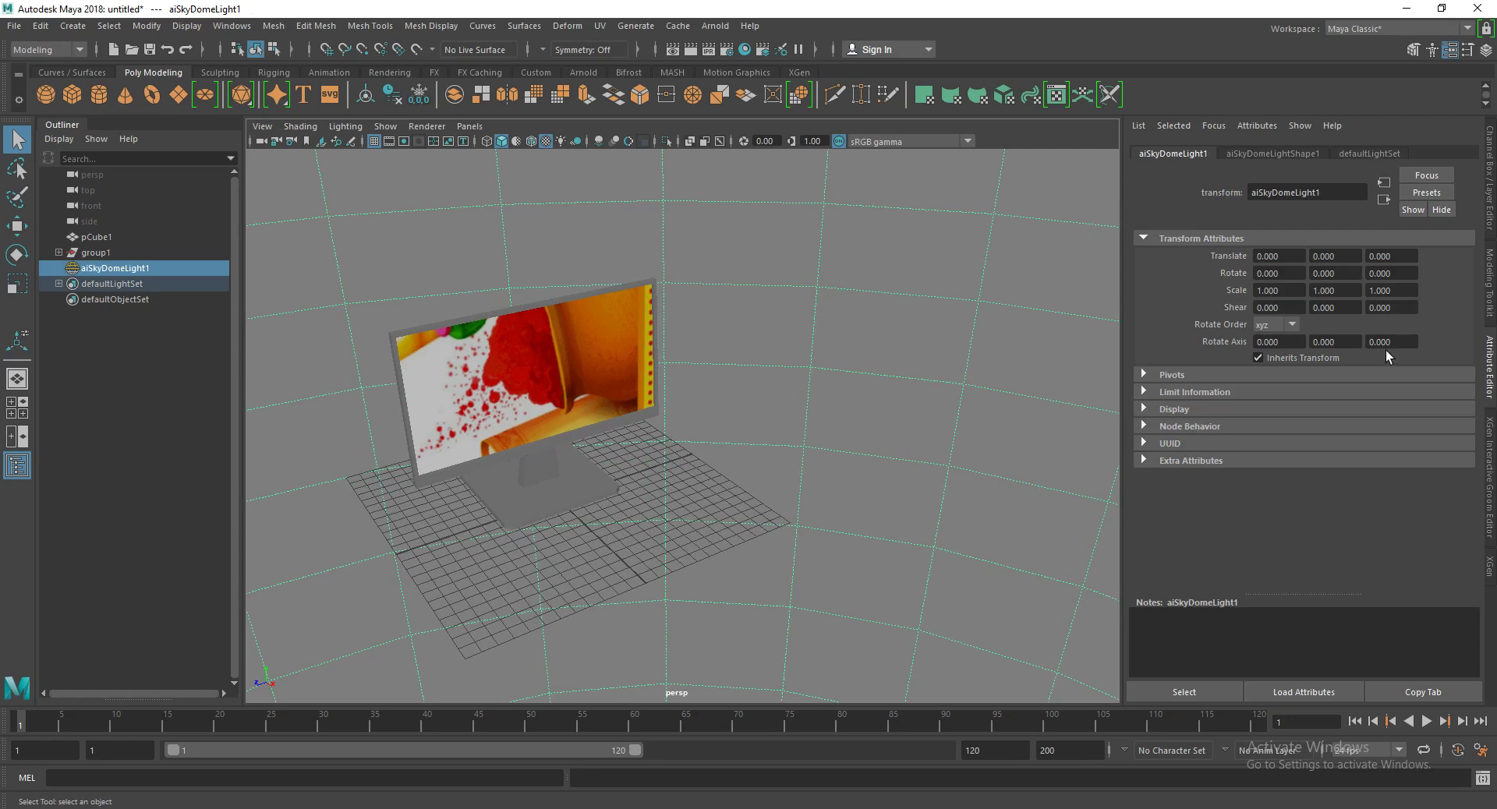
pyautogui.rightClick(1012, 282)
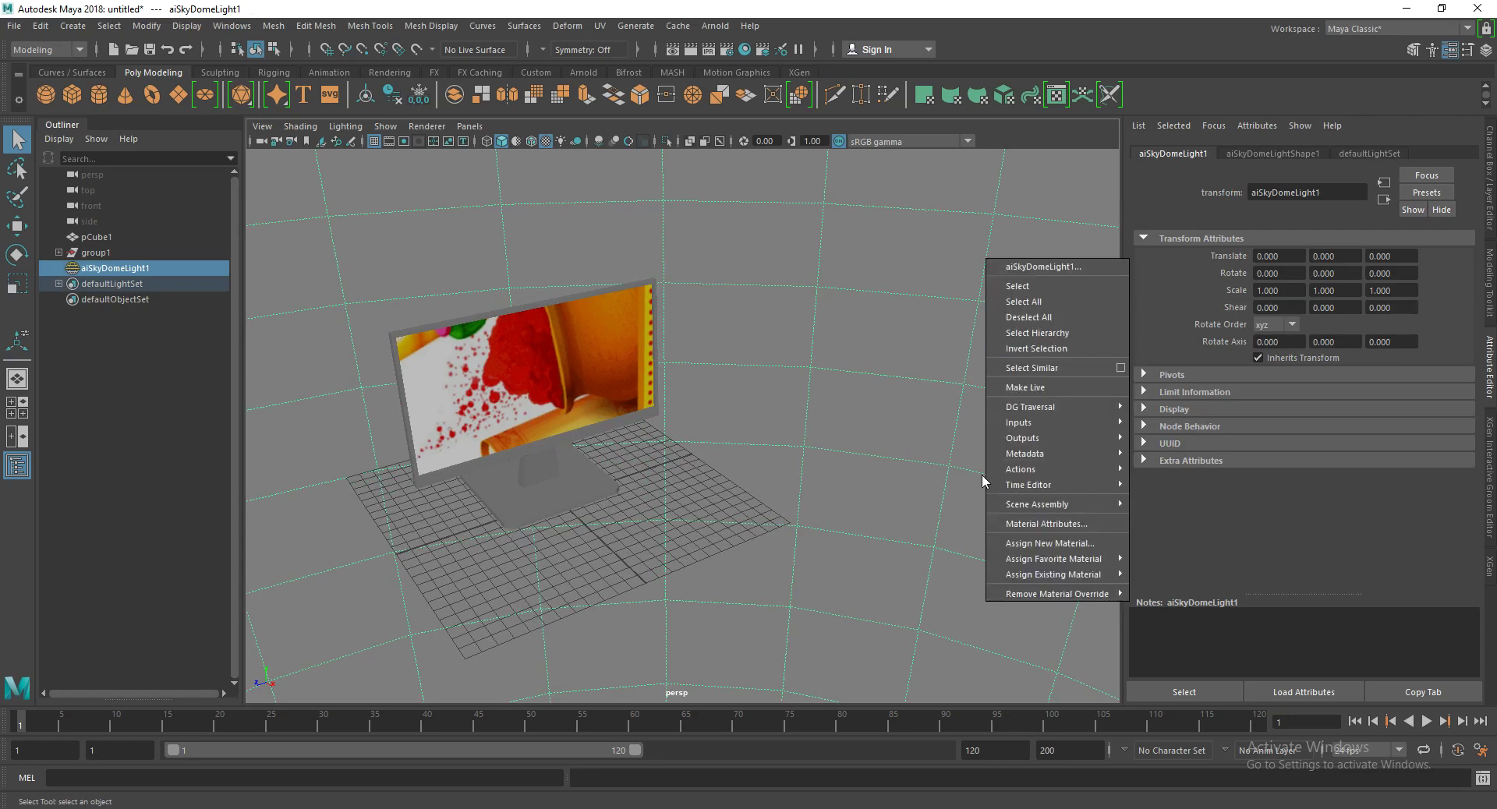
pyautogui.click(1045, 524)
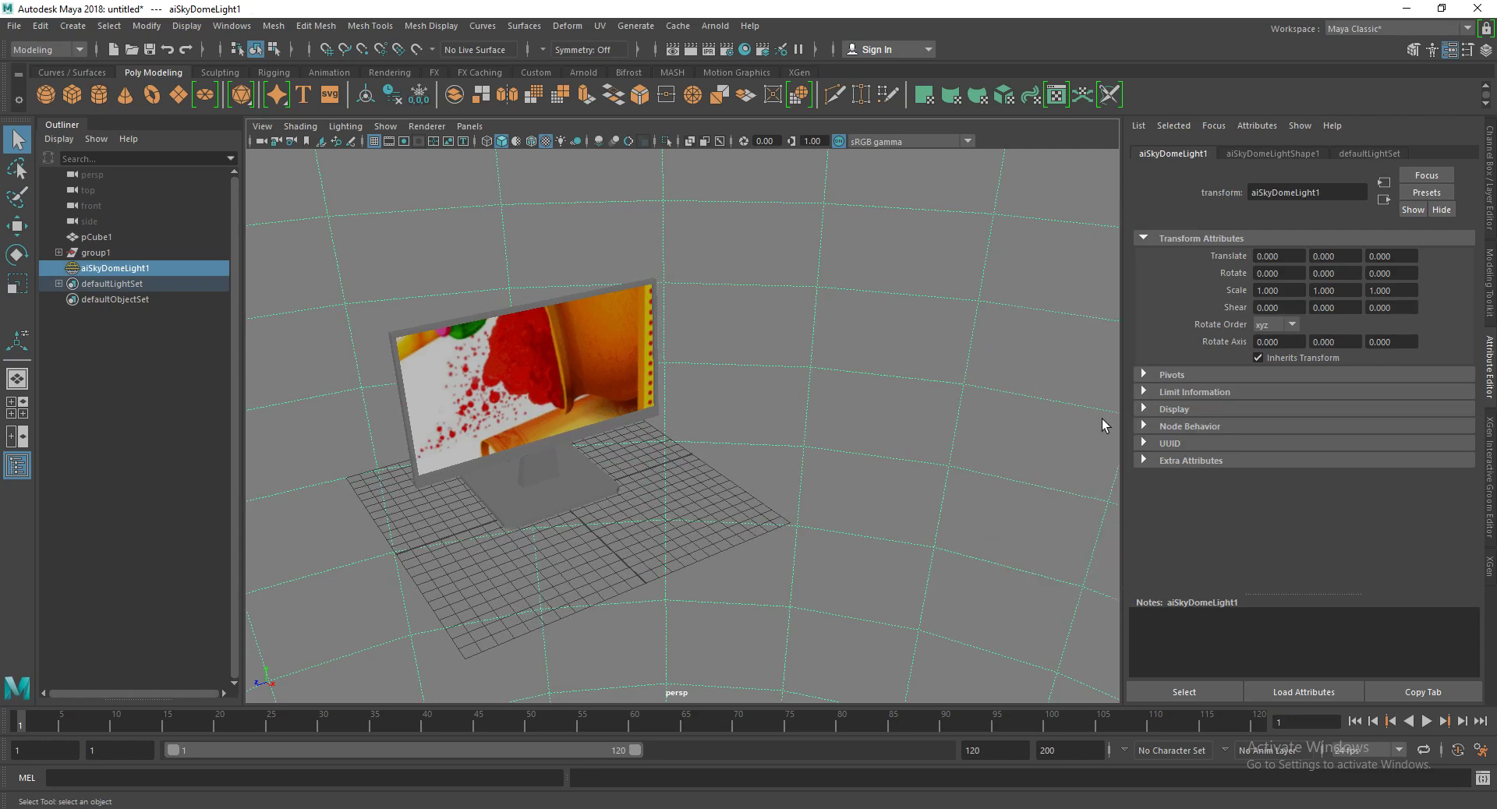
pyautogui.click(1302, 155)
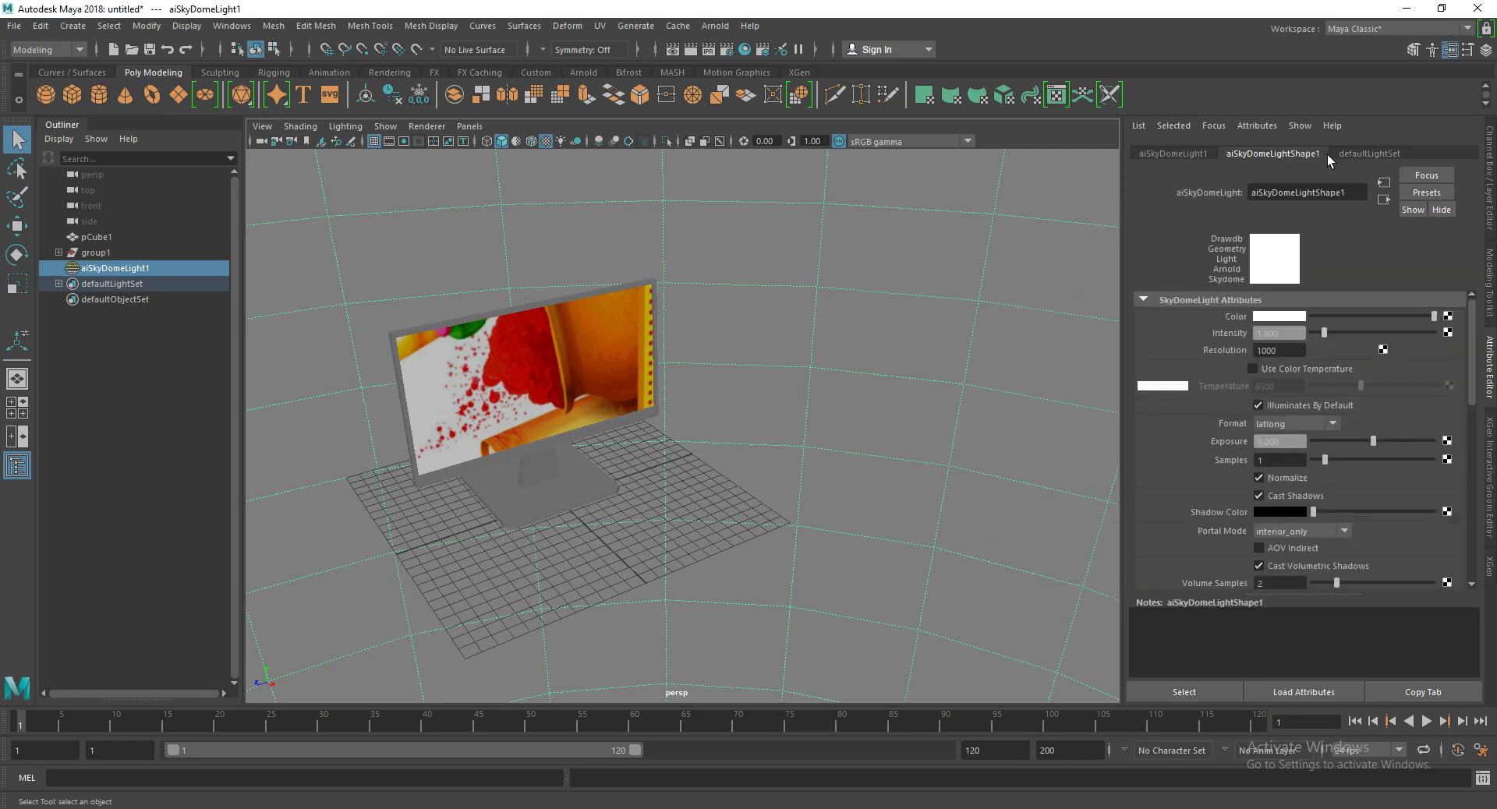
# Step: Connect a new File texture node to the skydome light's Color attribute
pyautogui.click(1447, 317)
pyautogui.click(643, 415)
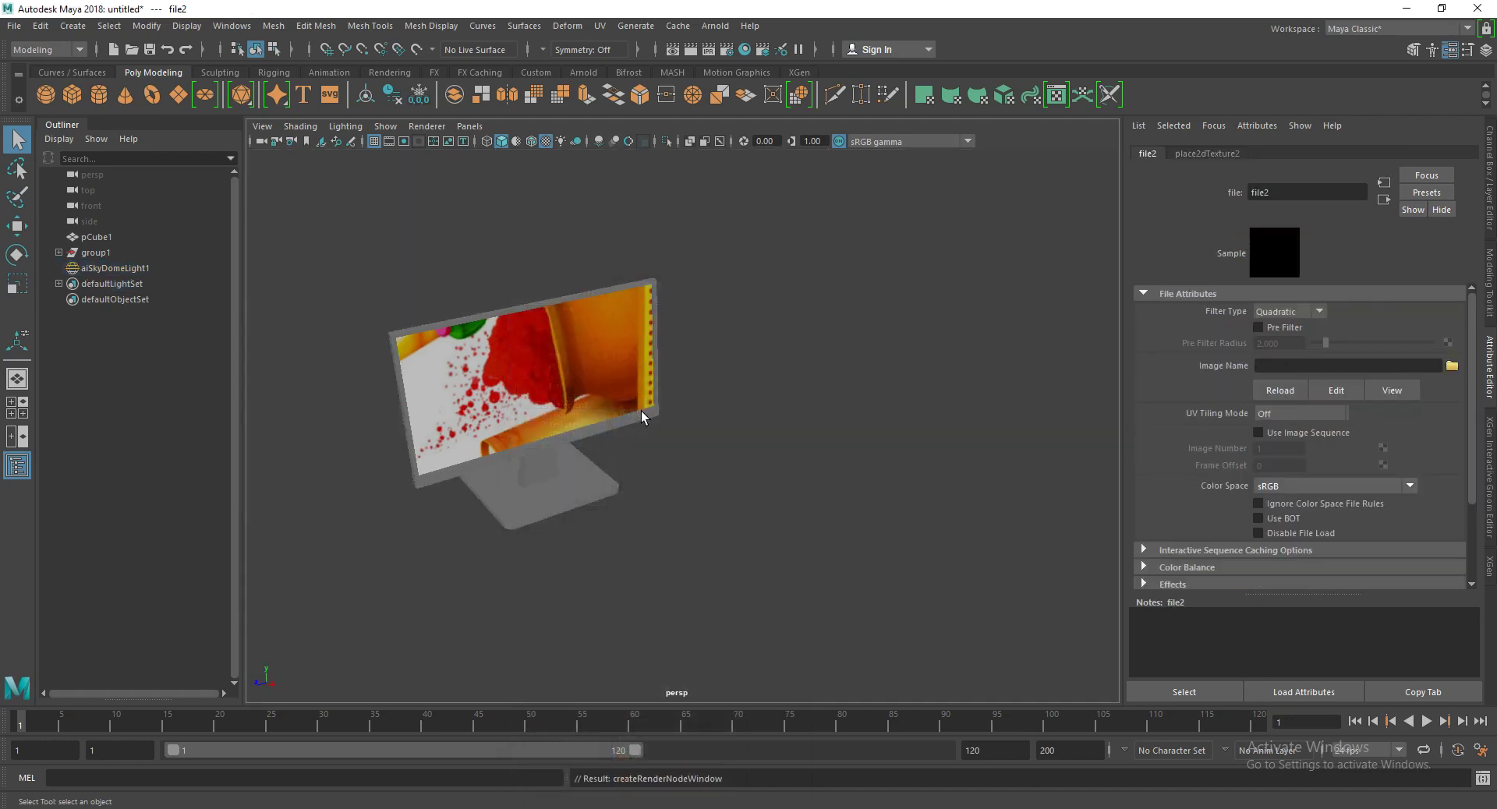
pyautogui.click(1451, 366)
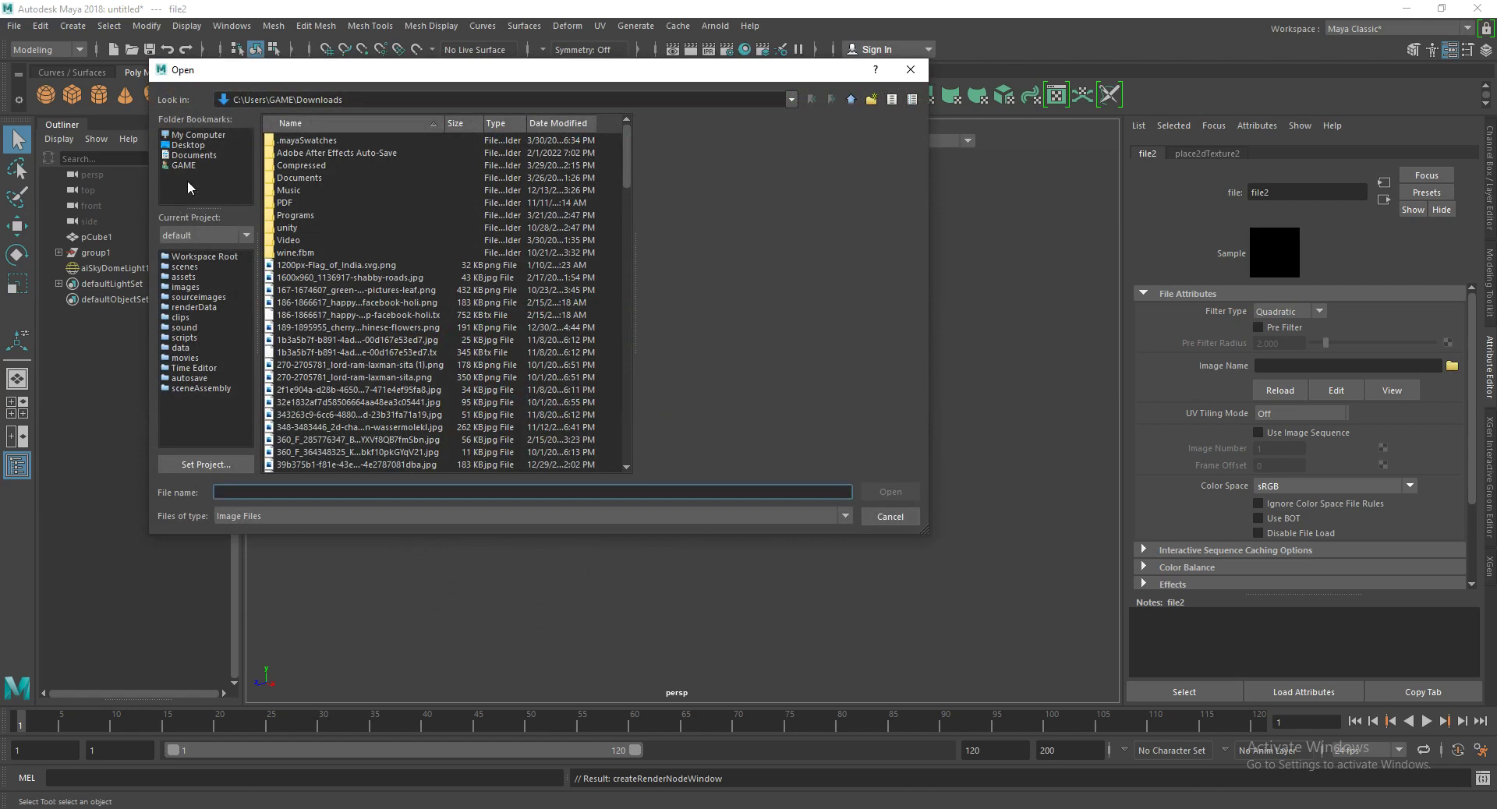
# Step: Load canary_wharf.jpg from F:\work as the skydome's environment image
pyautogui.click(199, 138)
pyautogui.click(301, 181)
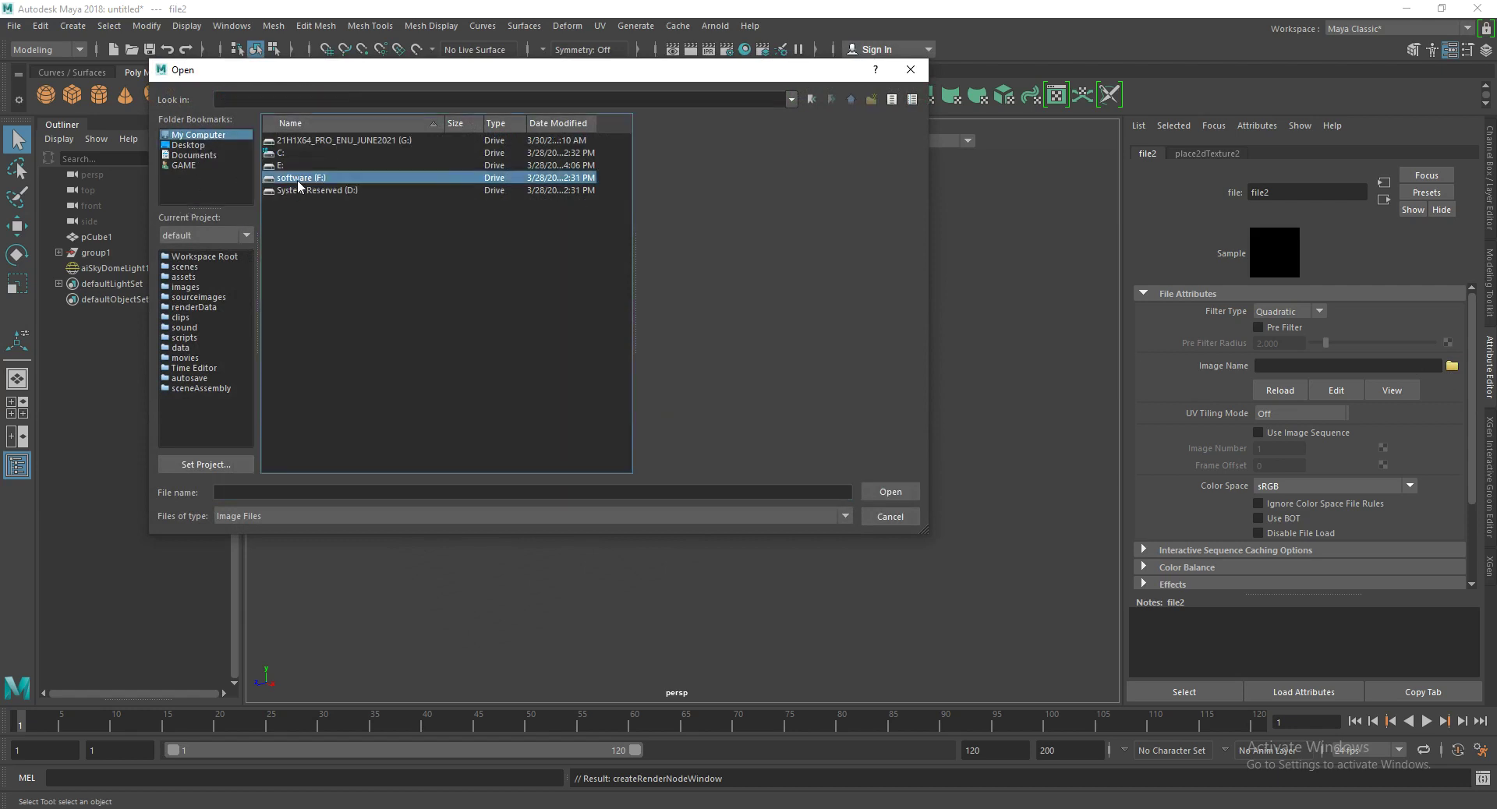
pyautogui.doubleClick(304, 185)
pyautogui.doubleClick(287, 144)
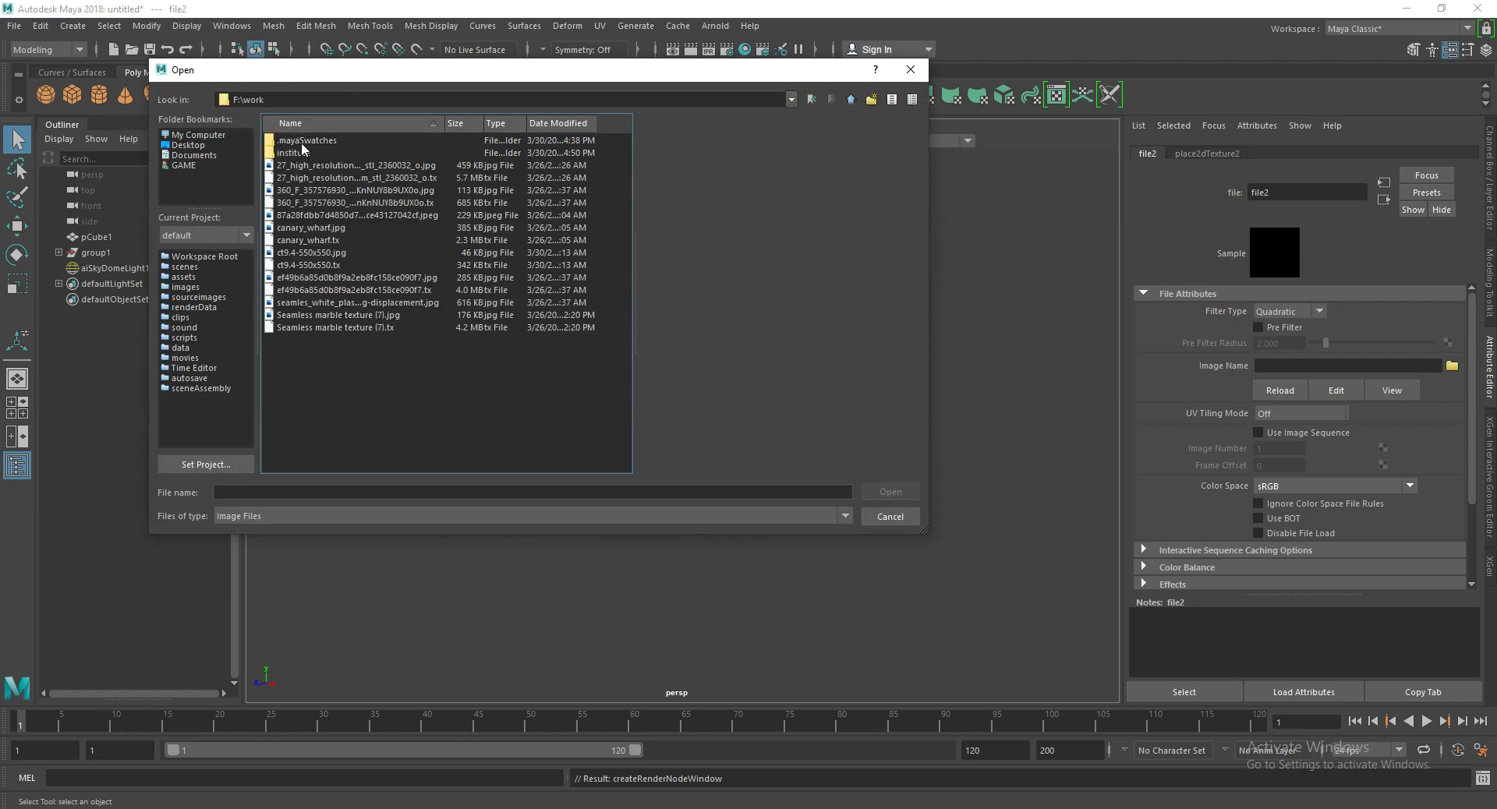
pyautogui.click(302, 167)
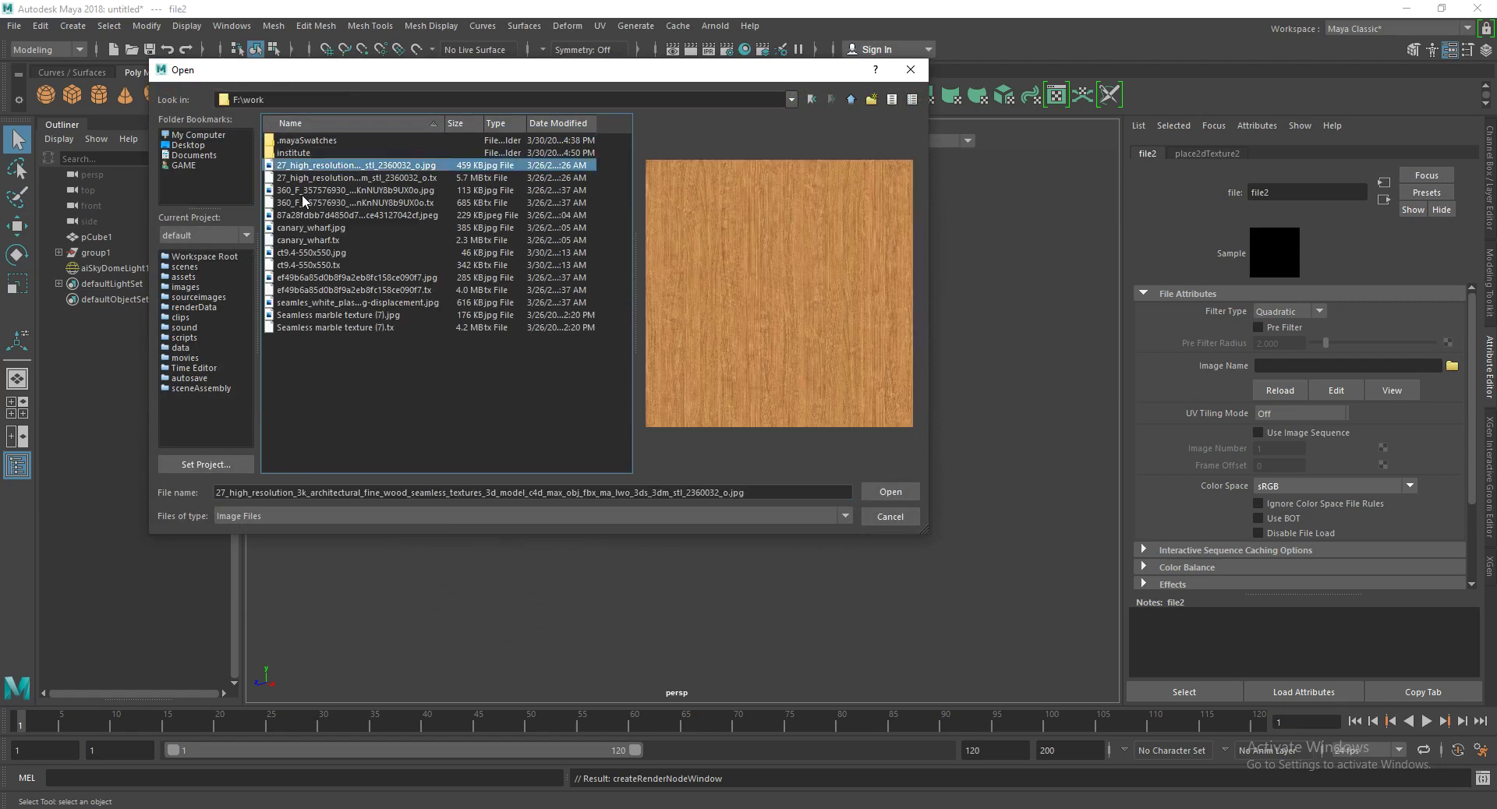
pyautogui.click(303, 192)
pyautogui.click(301, 216)
pyautogui.click(302, 228)
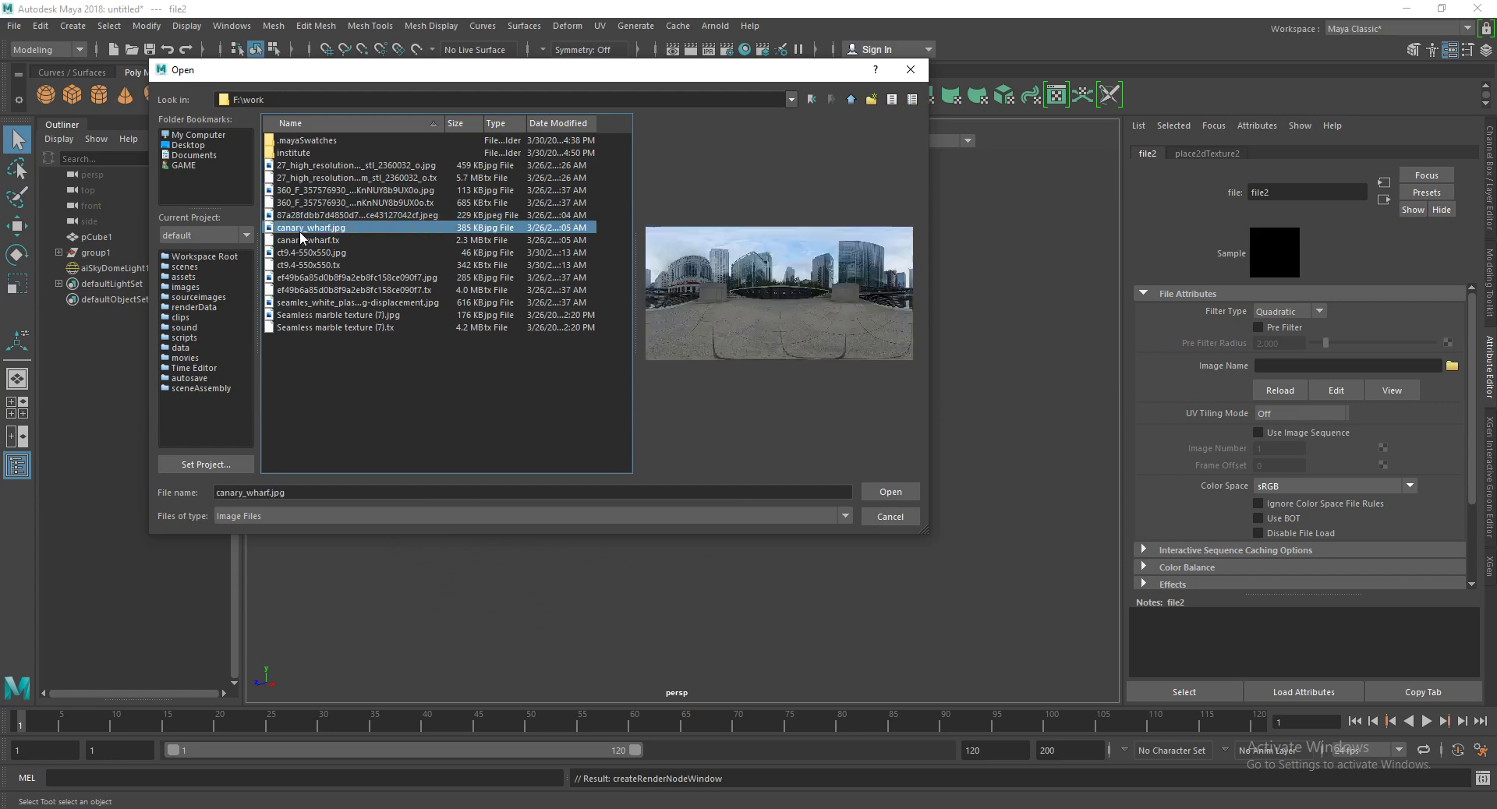
pyautogui.click(893, 492)
pyautogui.keyDown('alt'); pyautogui.moveTo(730, 494); pyautogui.dragTo(609, 461); pyautogui.keyUp('alt')
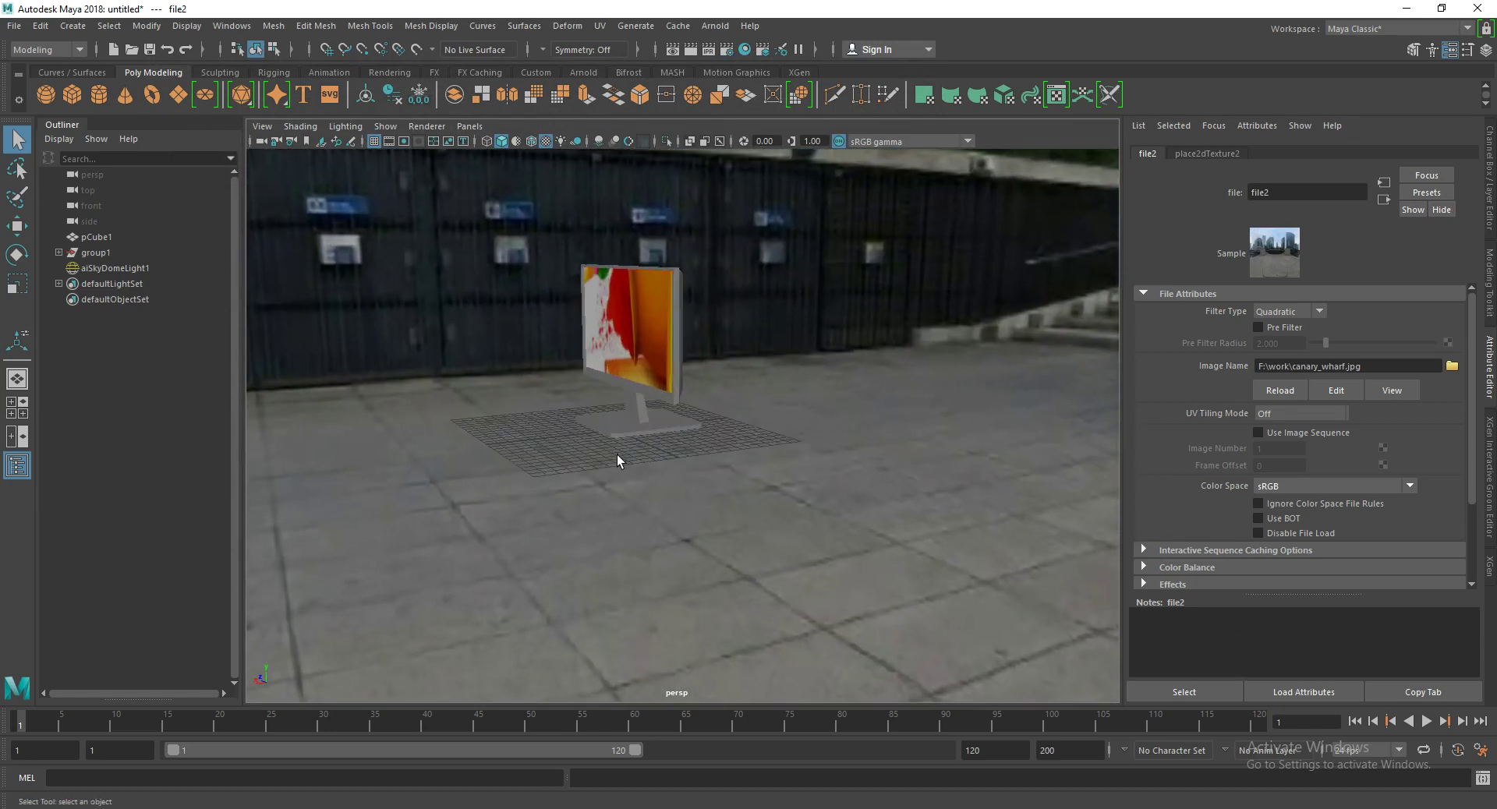
pyautogui.moveTo(610, 461)
pyautogui.keyDown('alt'); pyautogui.mouseDown(button='right')
pyautogui.moveTo(695, 606)
pyautogui.moveTo(679, 468)
pyautogui.mouseUp(button='right'); pyautogui.keyUp('alt')
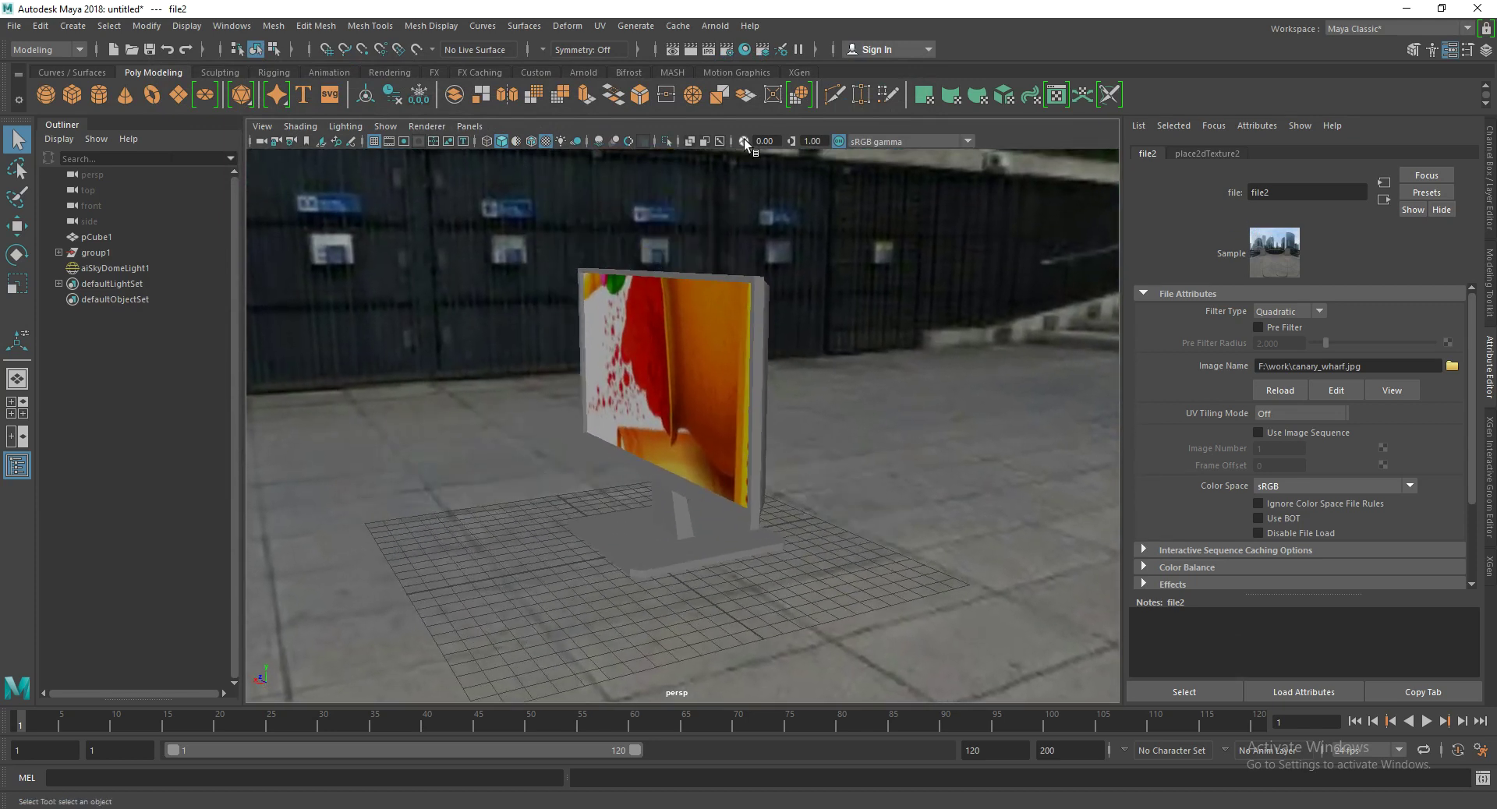
pyautogui.click(686, 53)
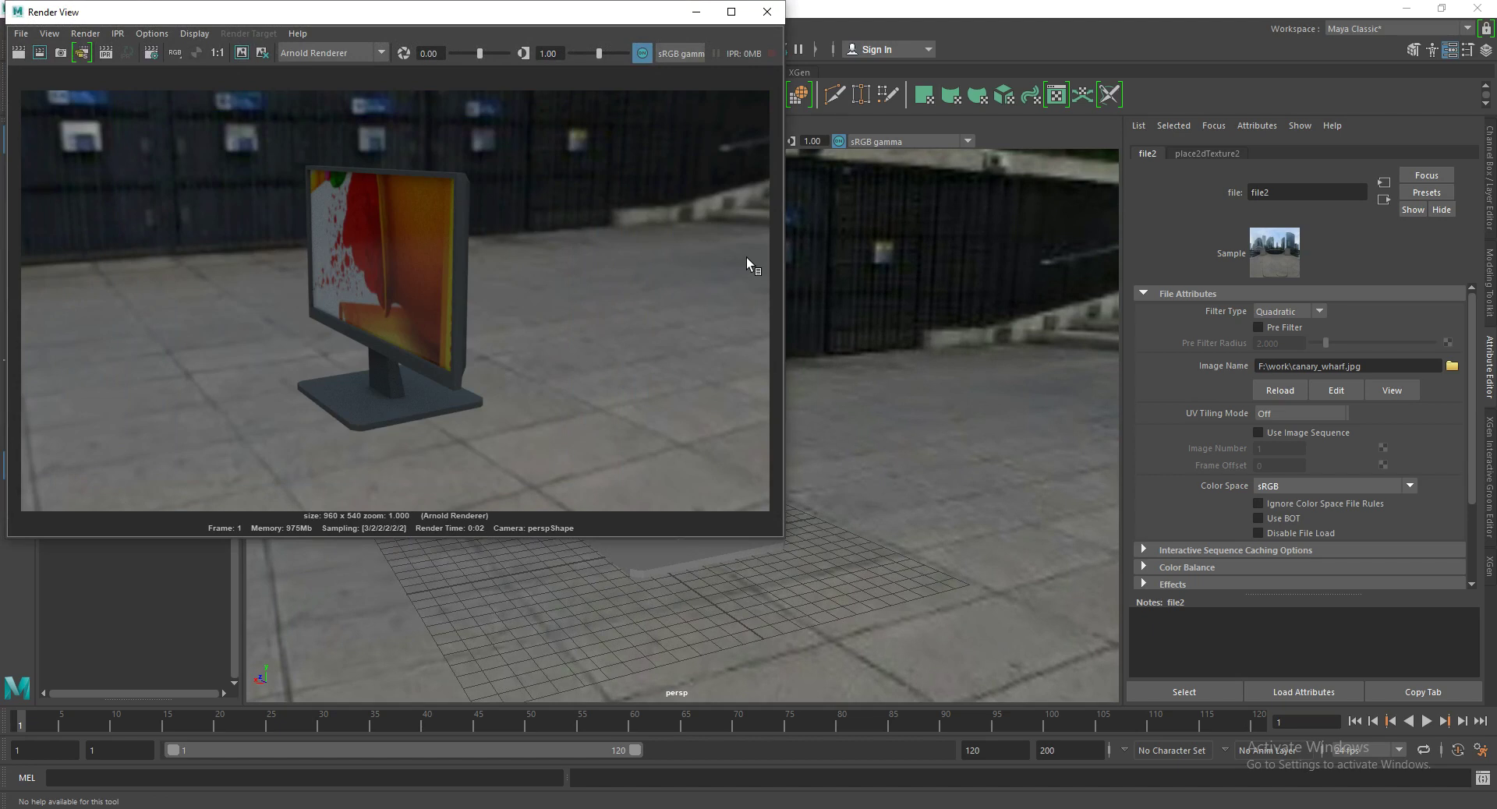
pyautogui.click(769, 14)
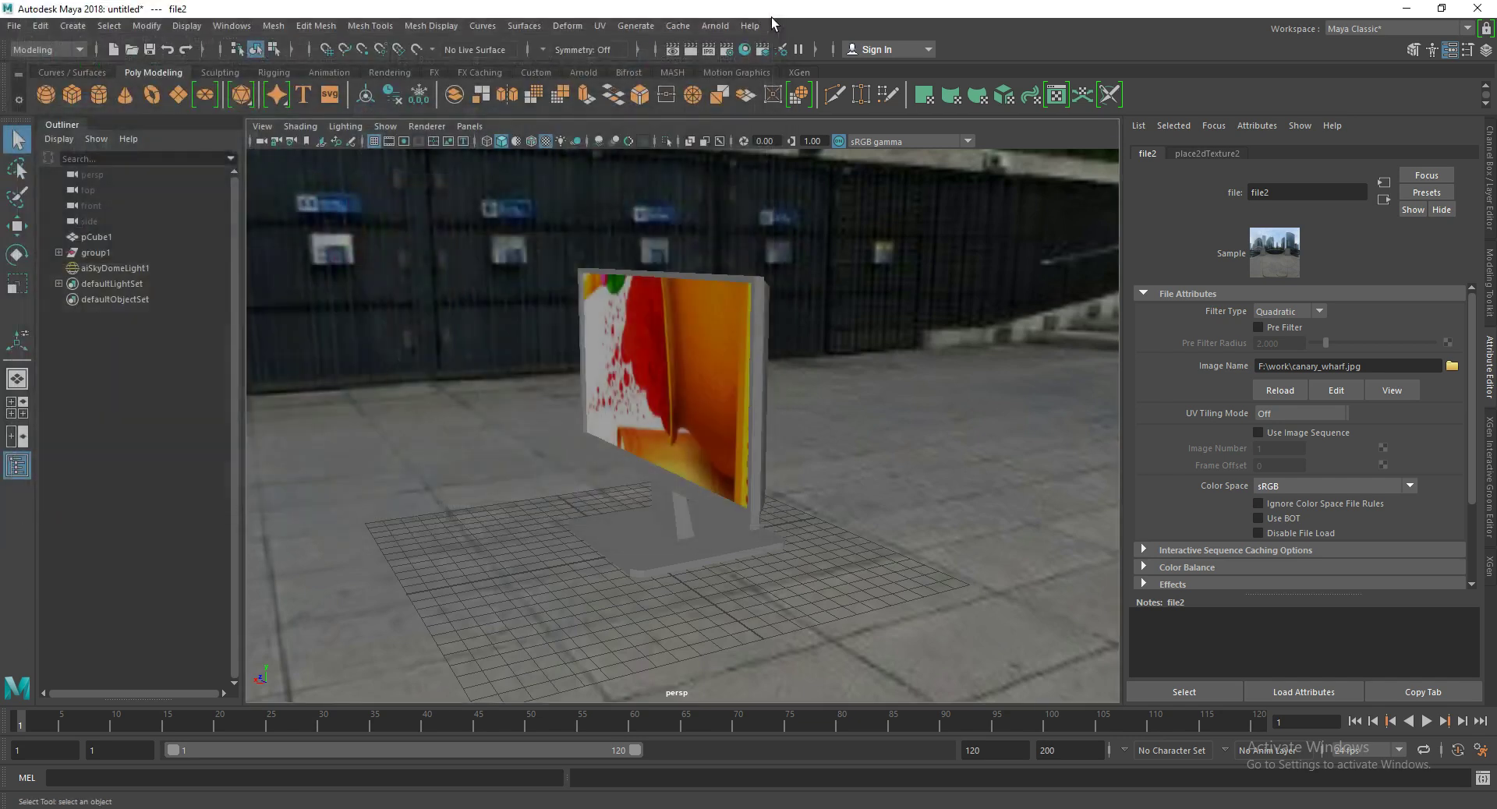
# Step: Apply Mesh > Smooth to pCube1, then select aiSkyDomeLight1 and render the frame in Arnold
pyautogui.moveTo(871, 246); pyautogui.dragTo(350, 678)
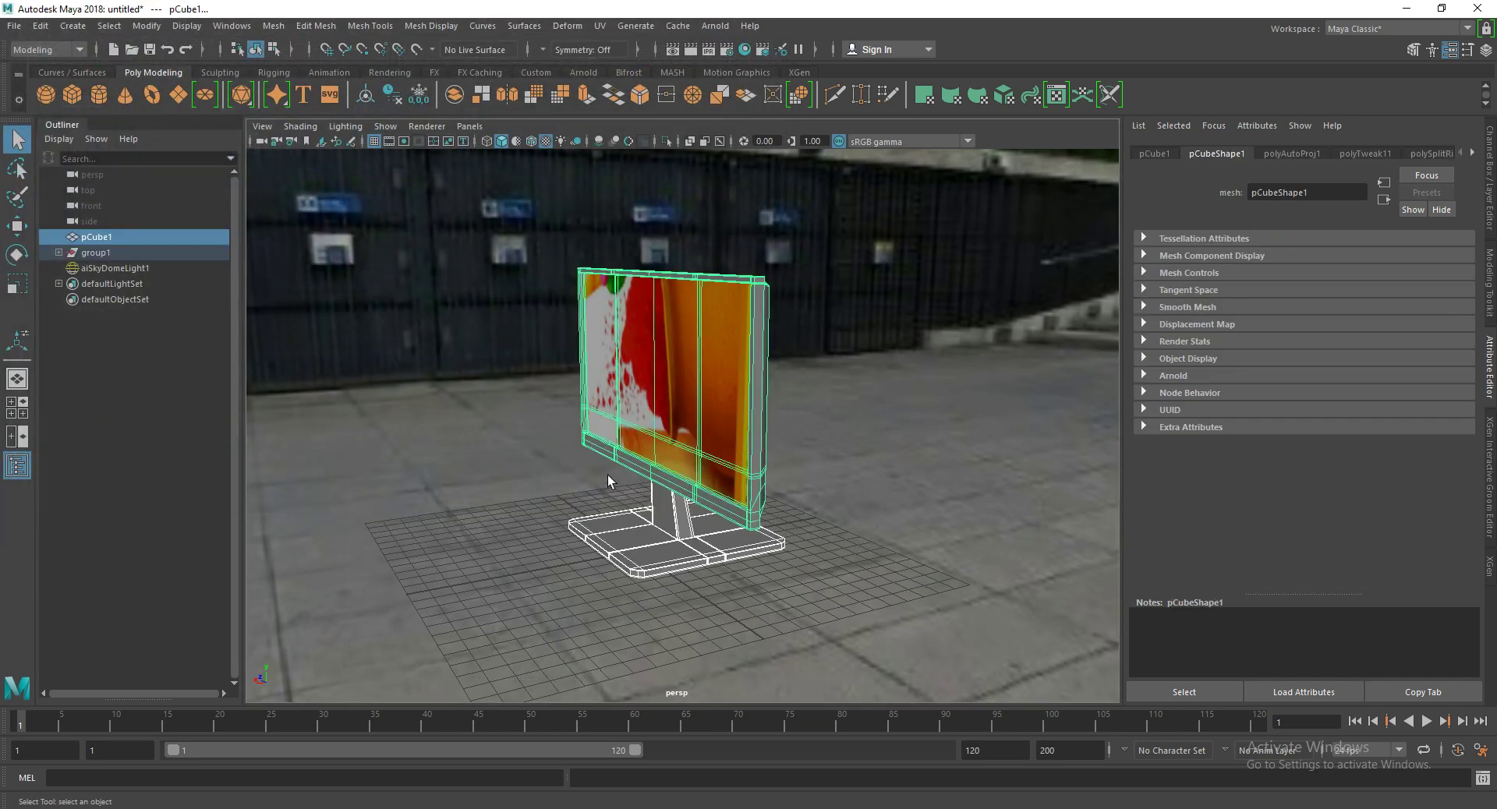
pyautogui.keyDown('alt'); pyautogui.moveTo(542, 438); pyautogui.dragTo(538, 436); pyautogui.keyUp('alt')
pyautogui.click(274, 26)
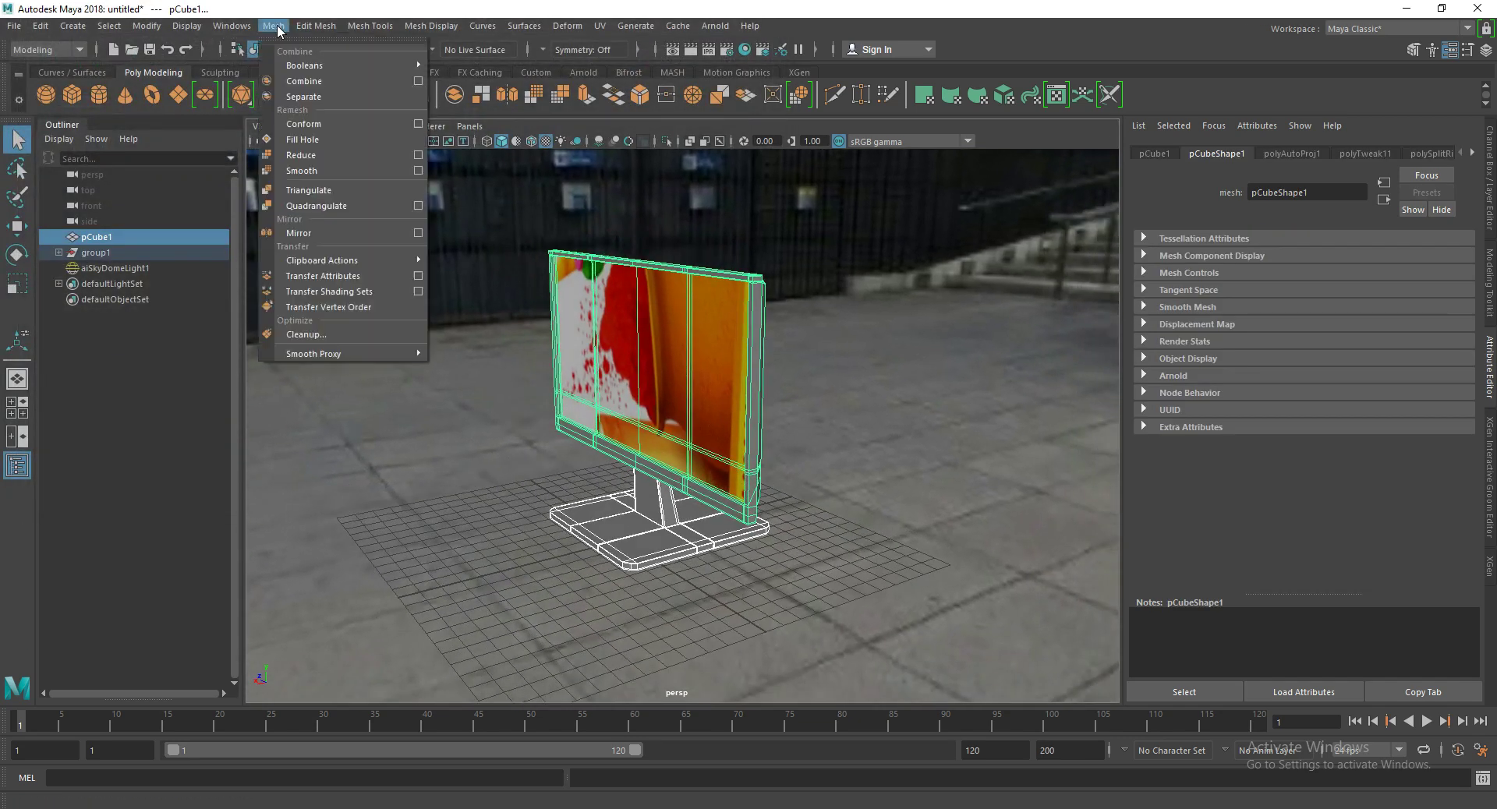
pyautogui.click(304, 174)
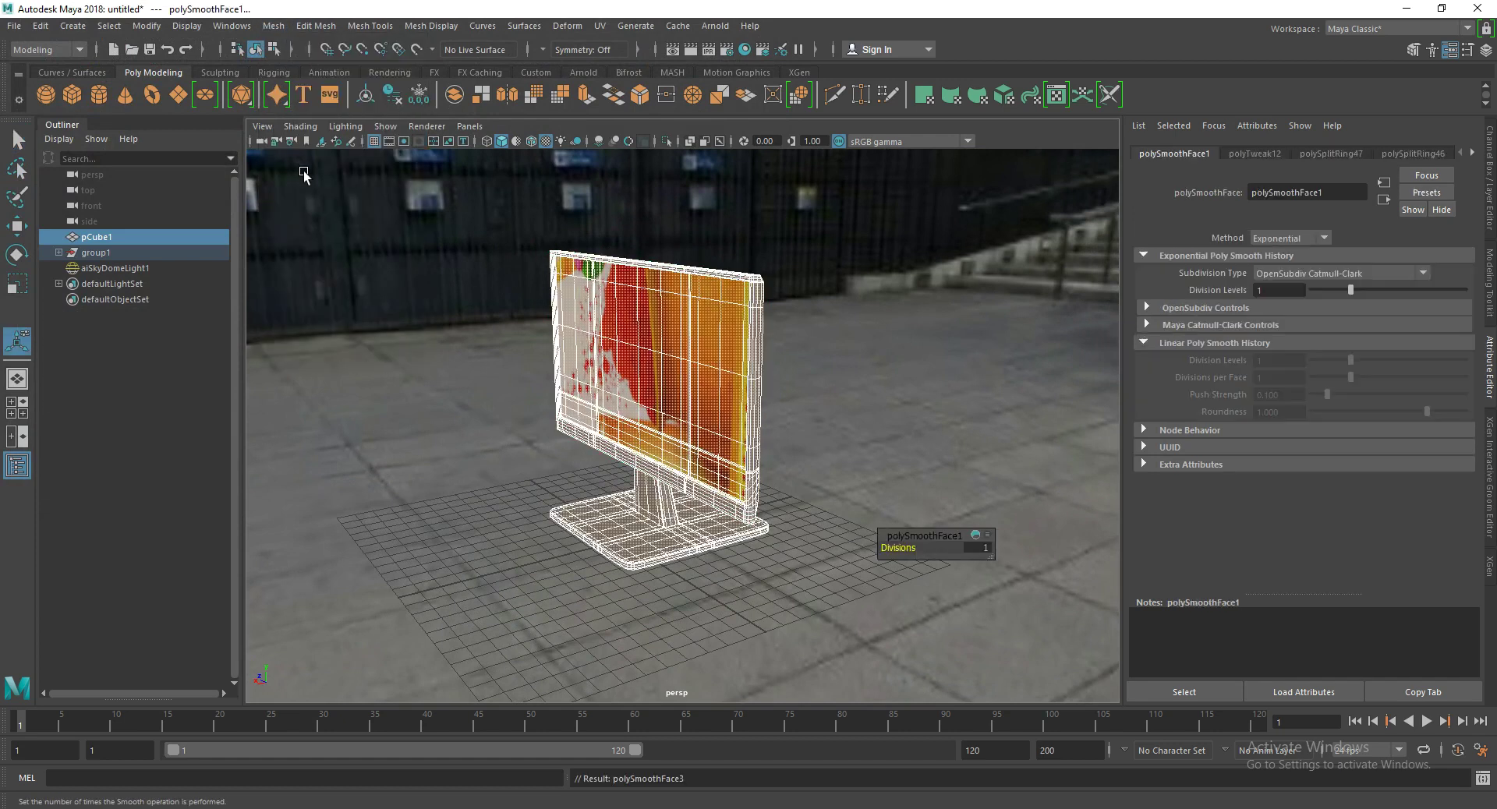
pyautogui.click(780, 505)
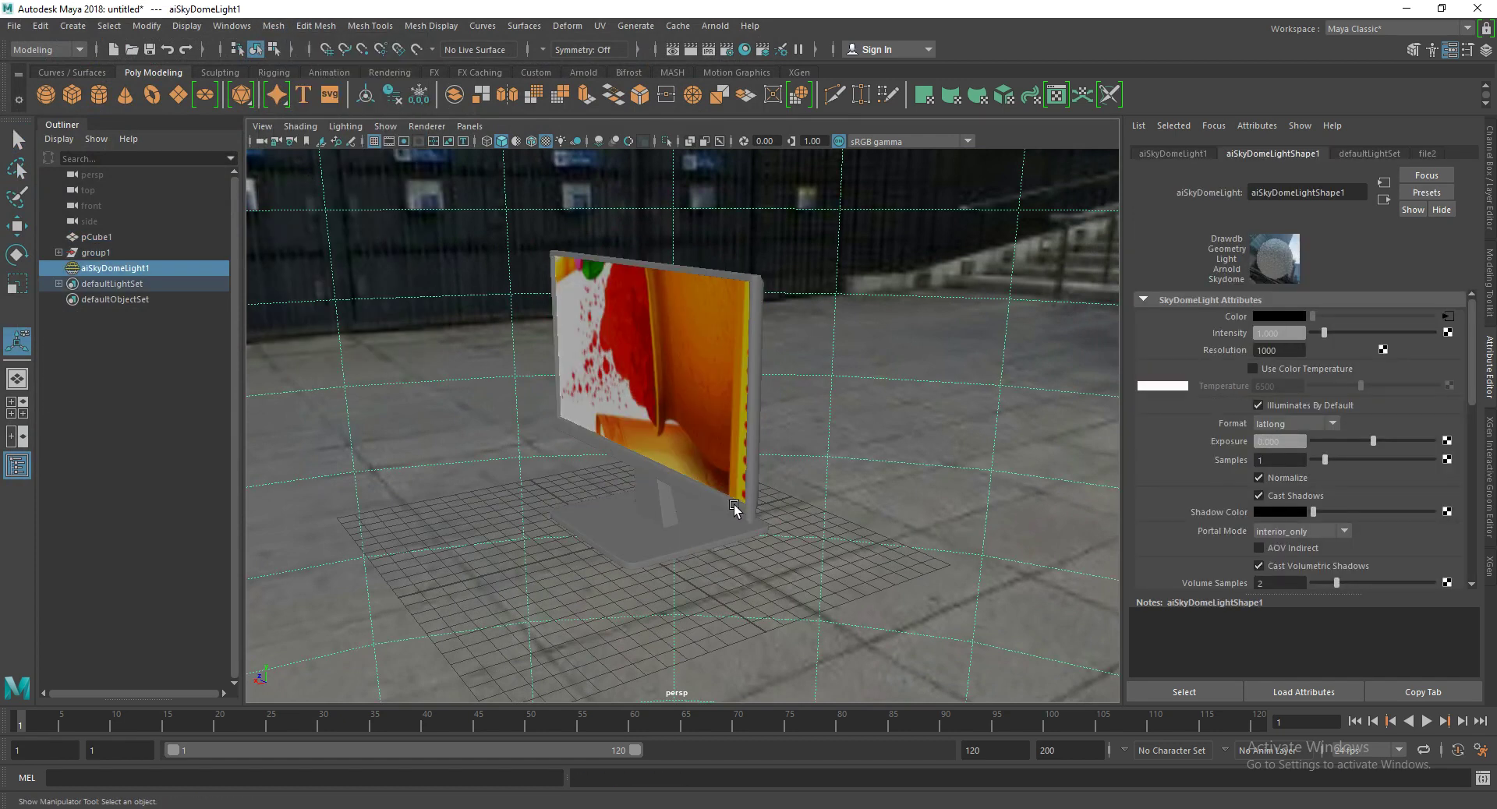
pyautogui.click(688, 50)
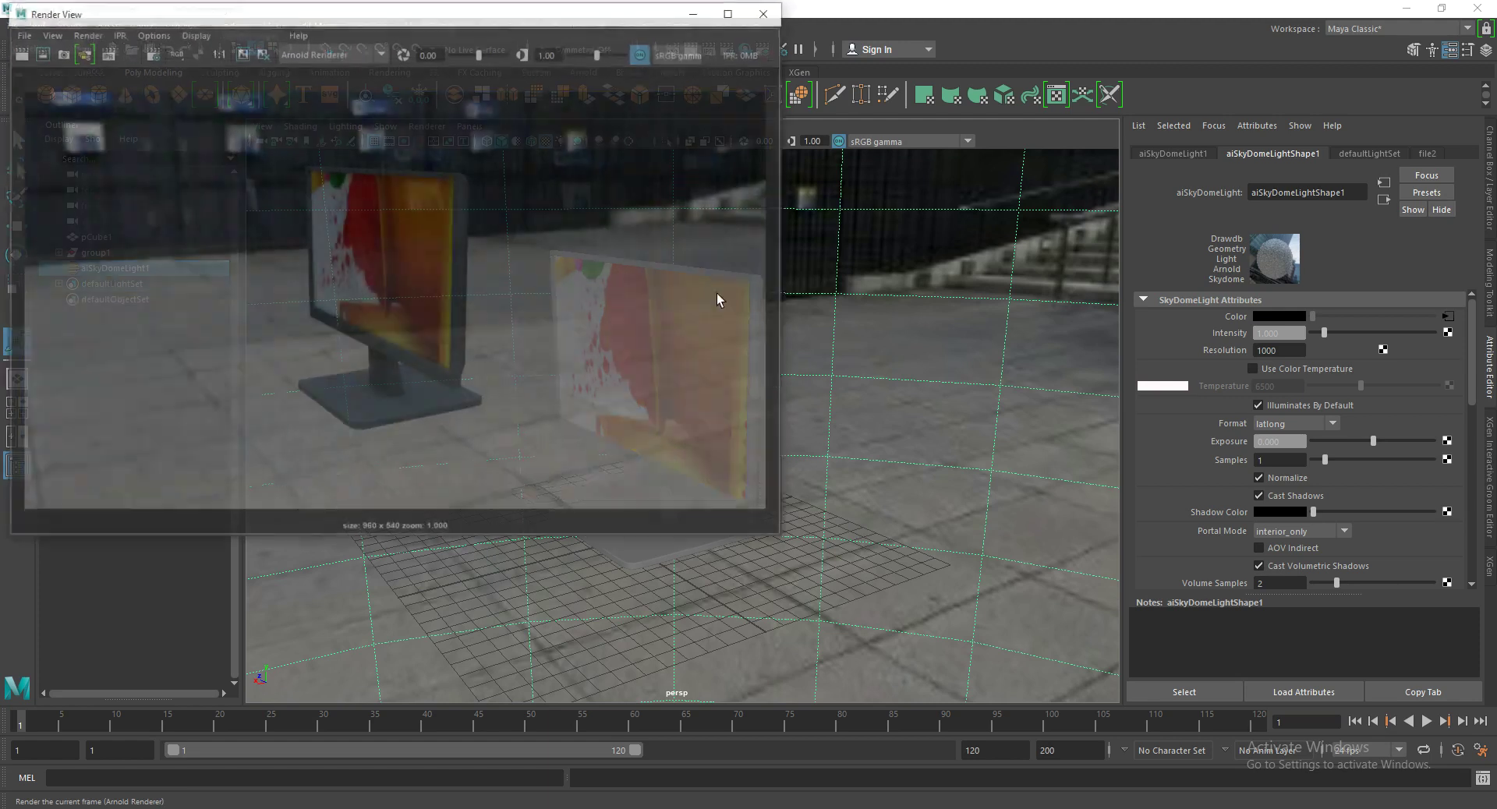